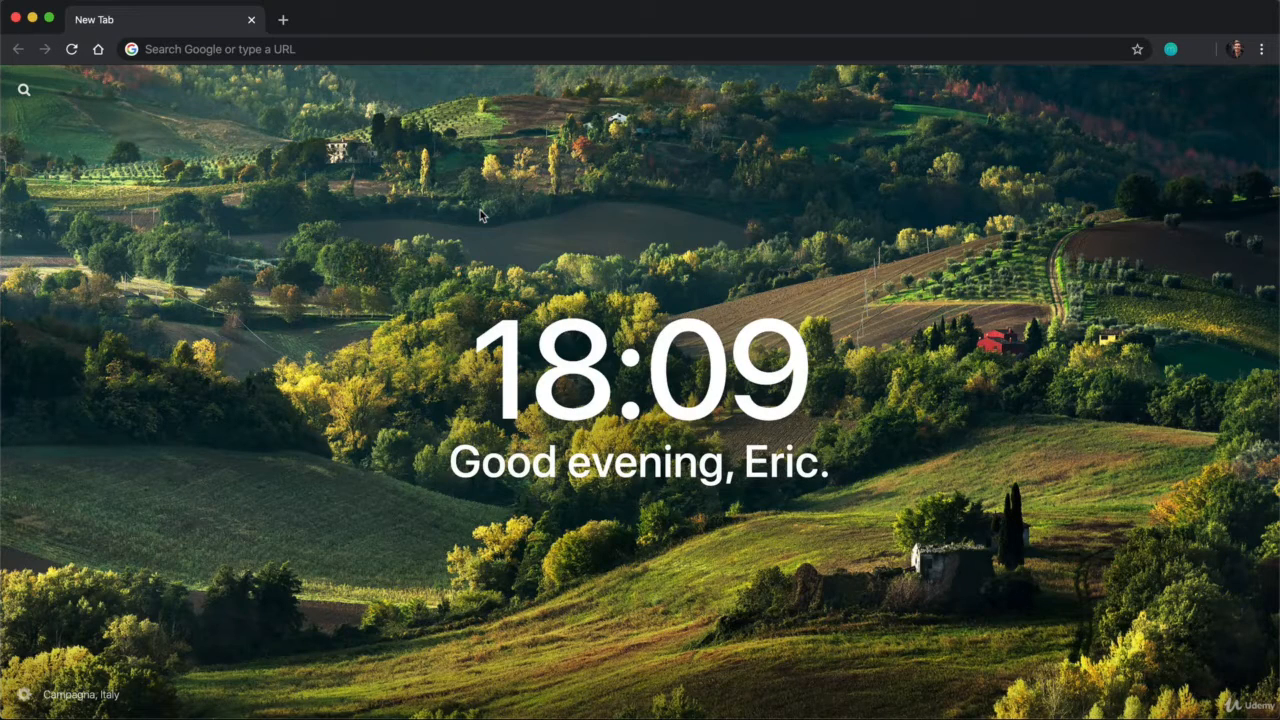
Open the web page eric.camp/hosting
click(328, 50)
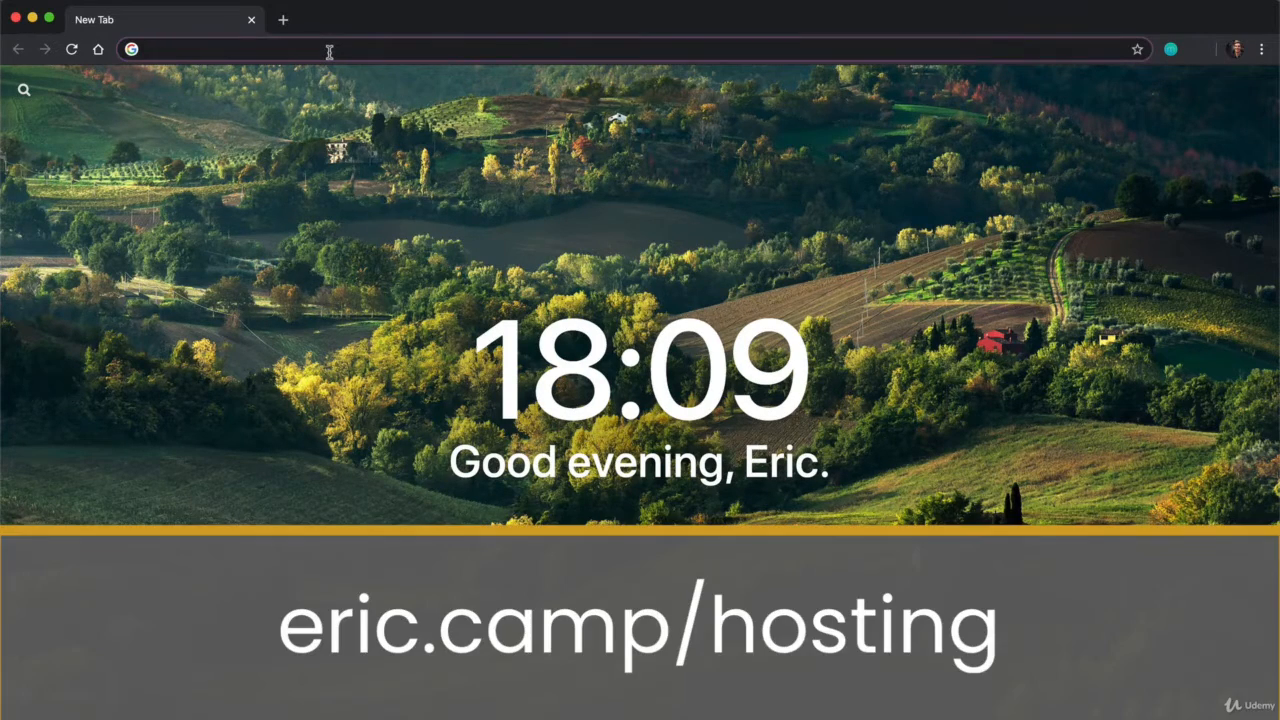
text(eric.camp/)
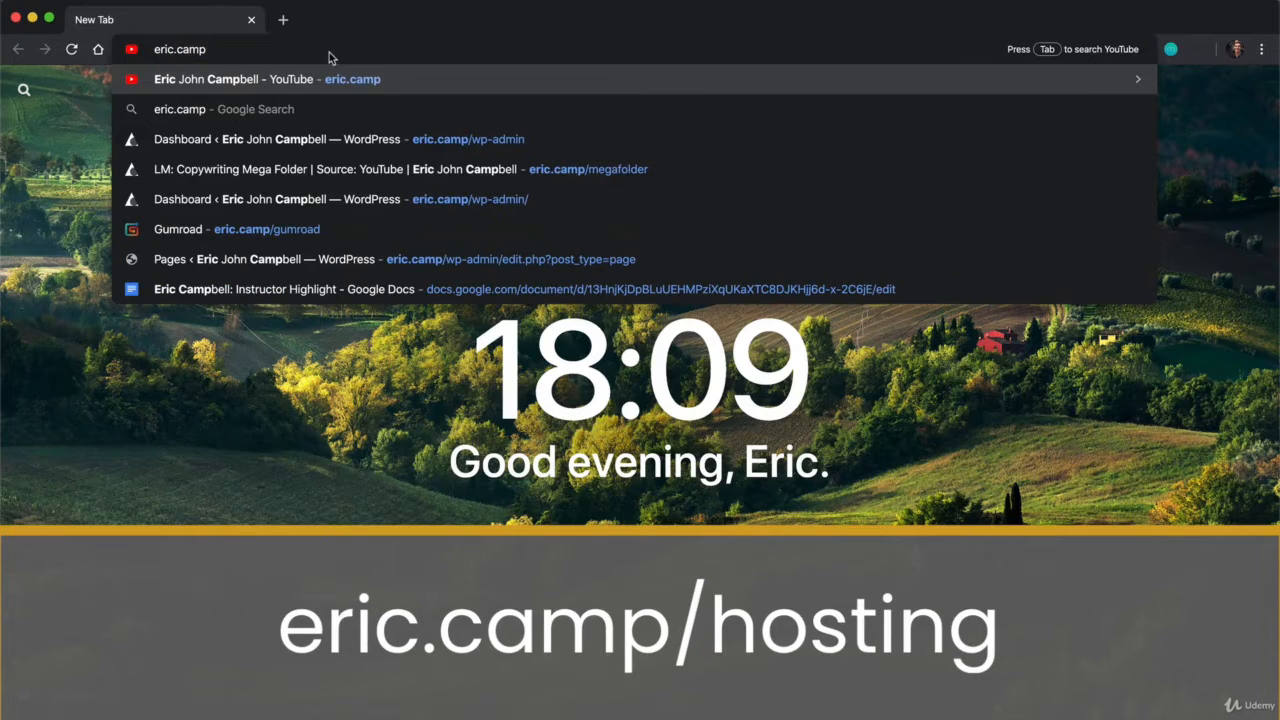
text(hosting)
key(Return)
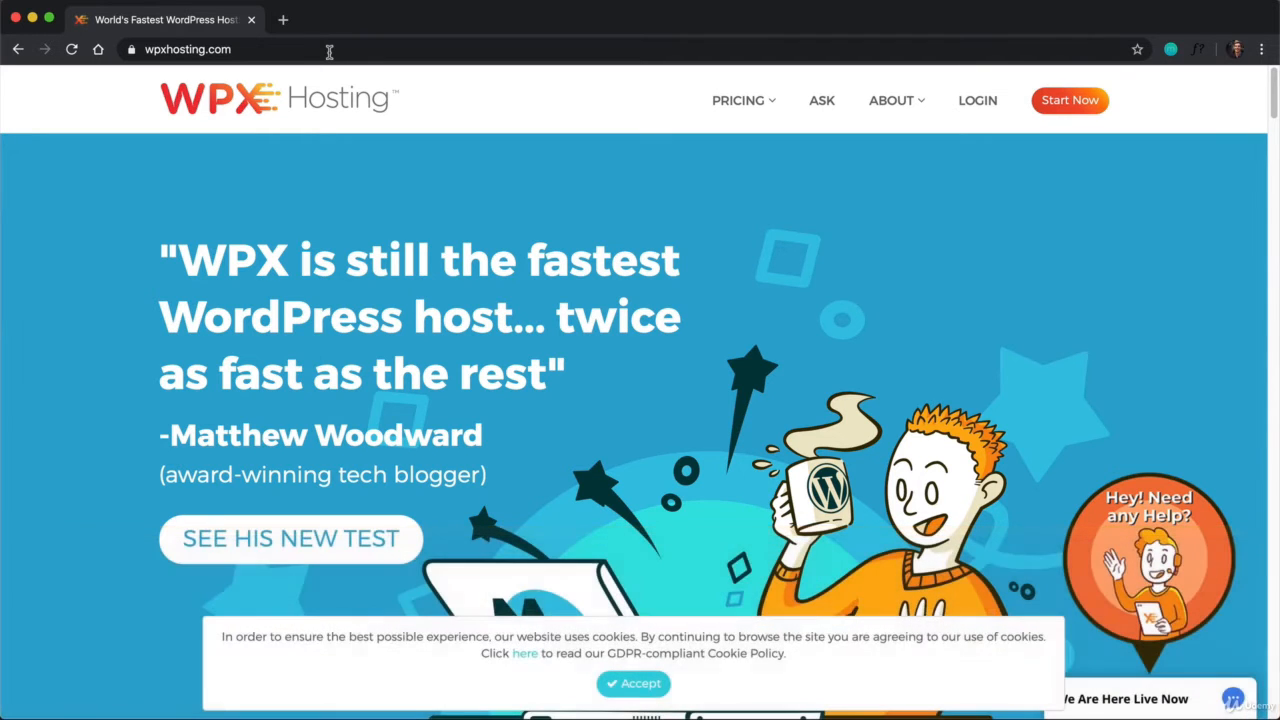
Open the live support chat to view its sign-in form, and minimise it again
click(1140, 692)
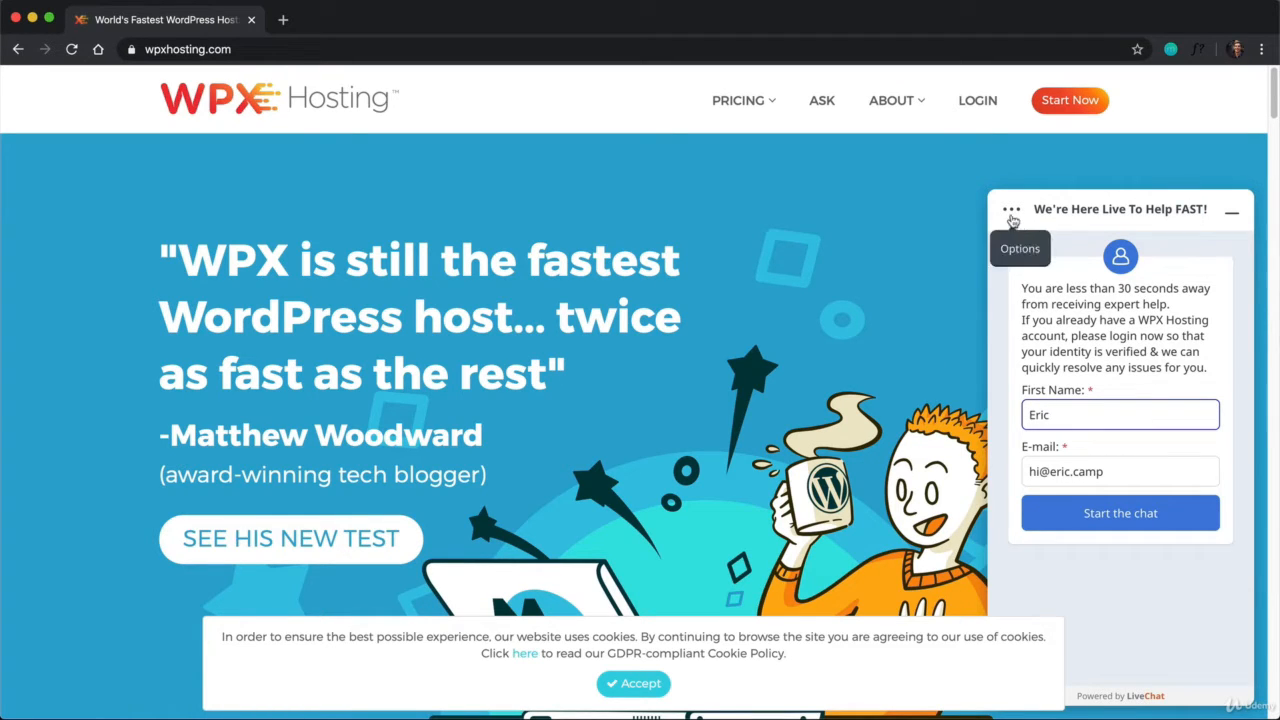
click(1232, 213)
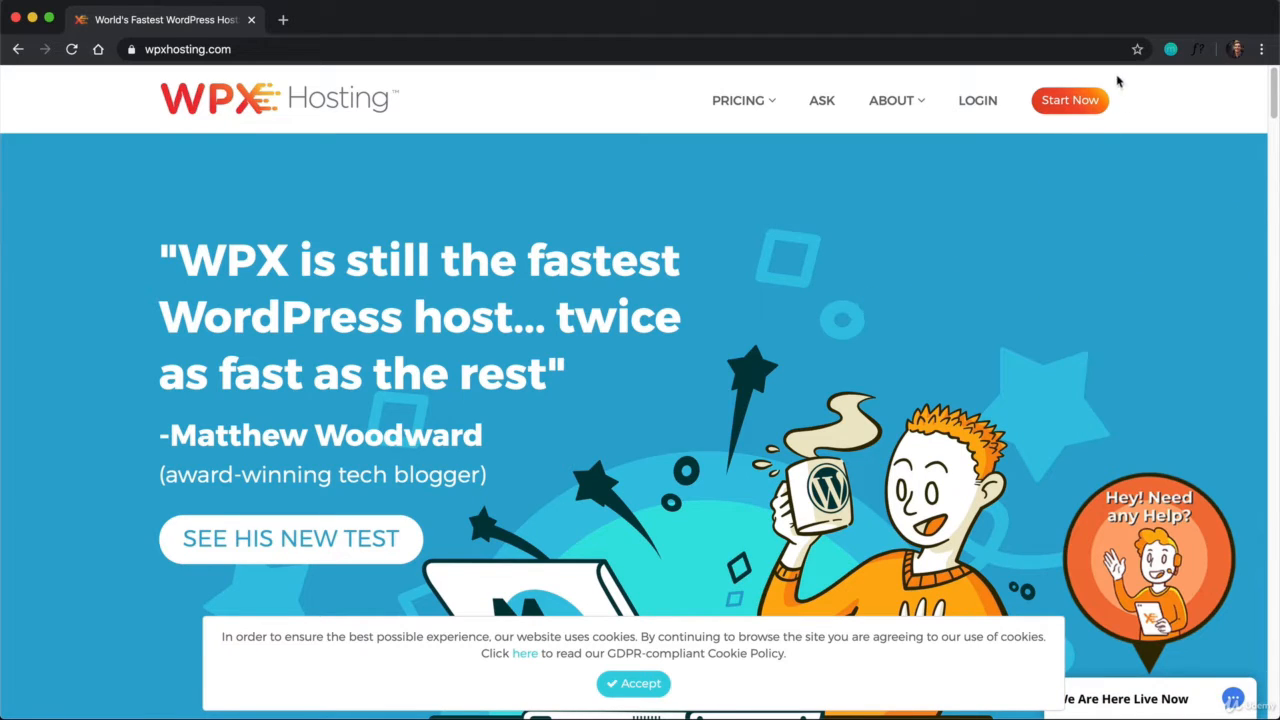
Start an order to open the hosting plans page, compare monthly with yearly pricing, and leave yearly billing selected
click(1085, 103)
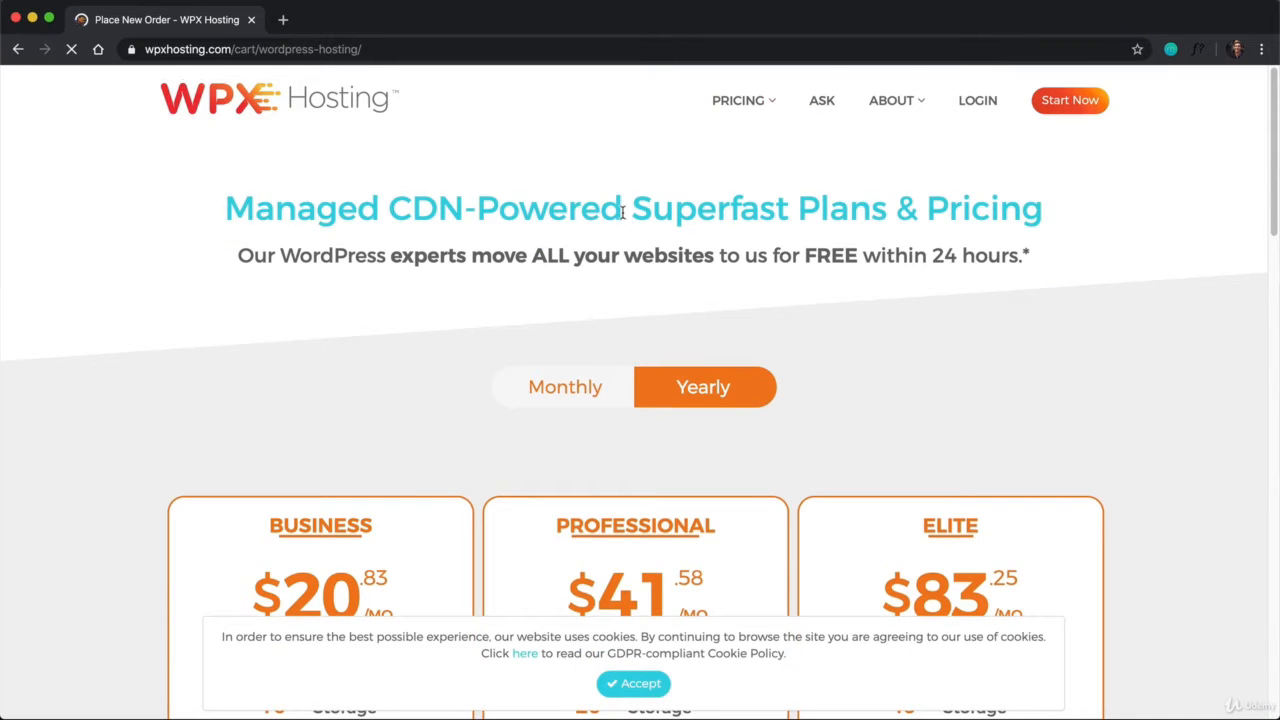
scroll(623, 210, down, 2)
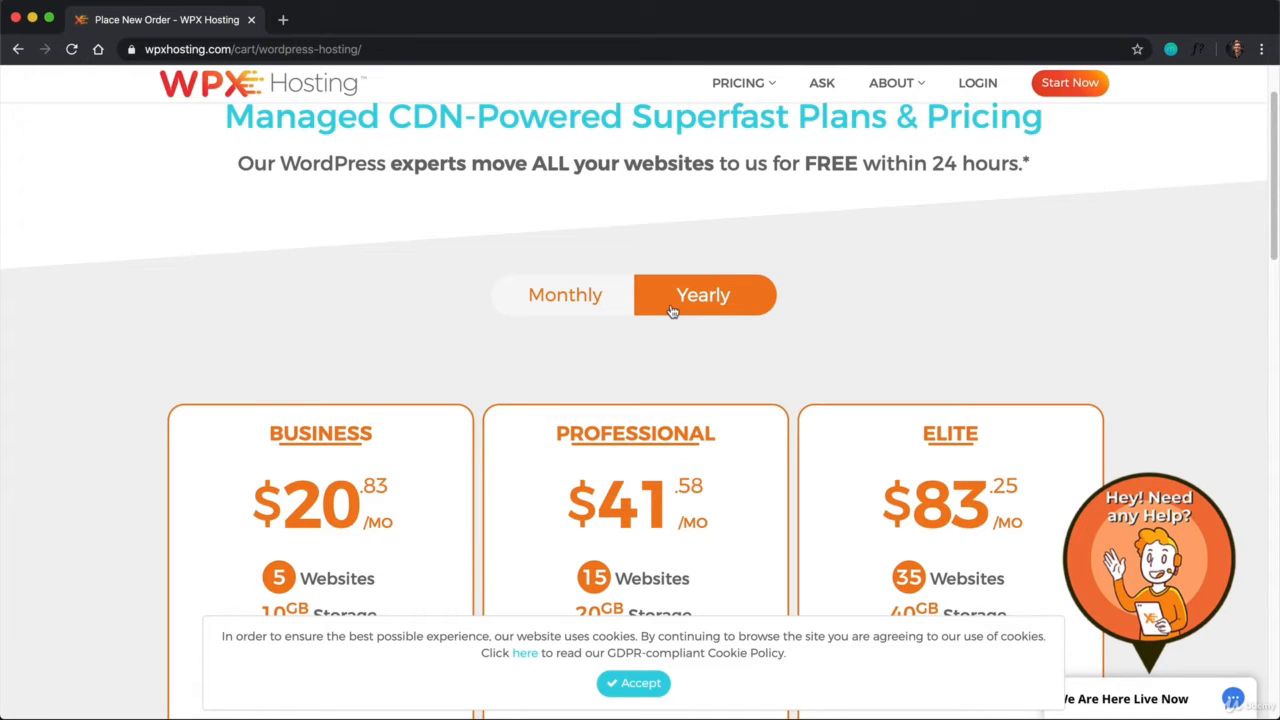
click(611, 311)
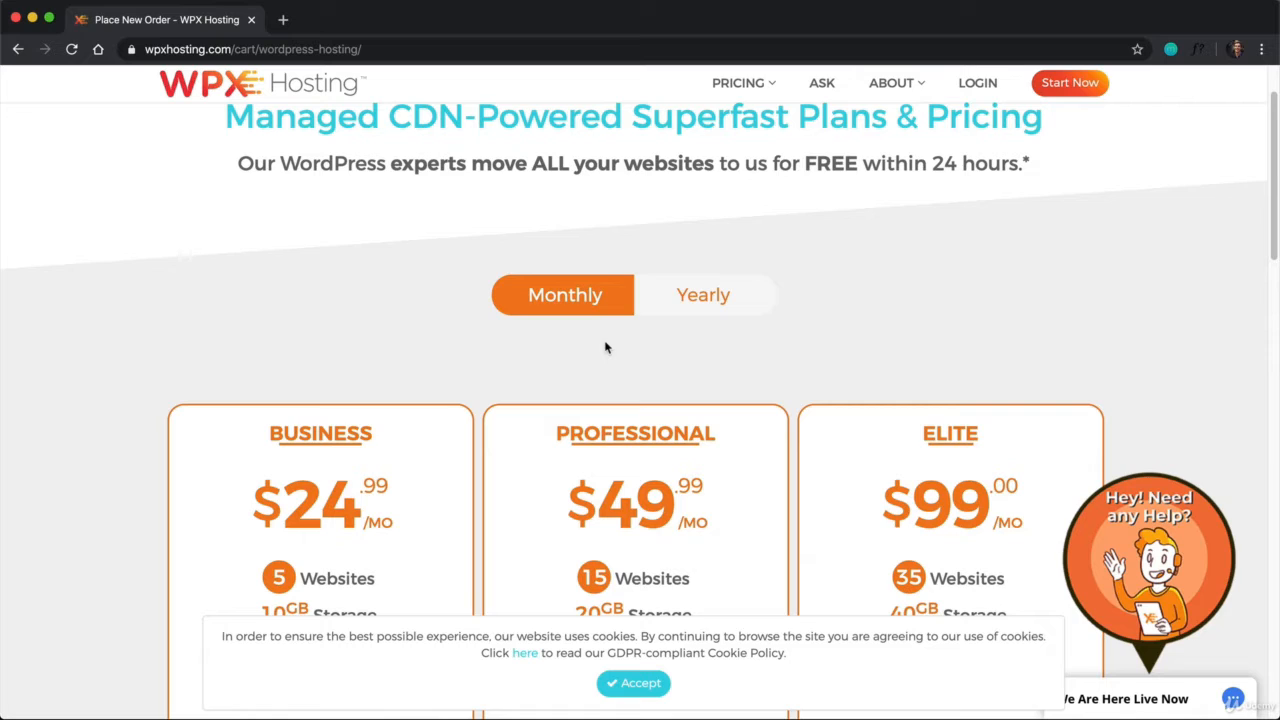
click(641, 297)
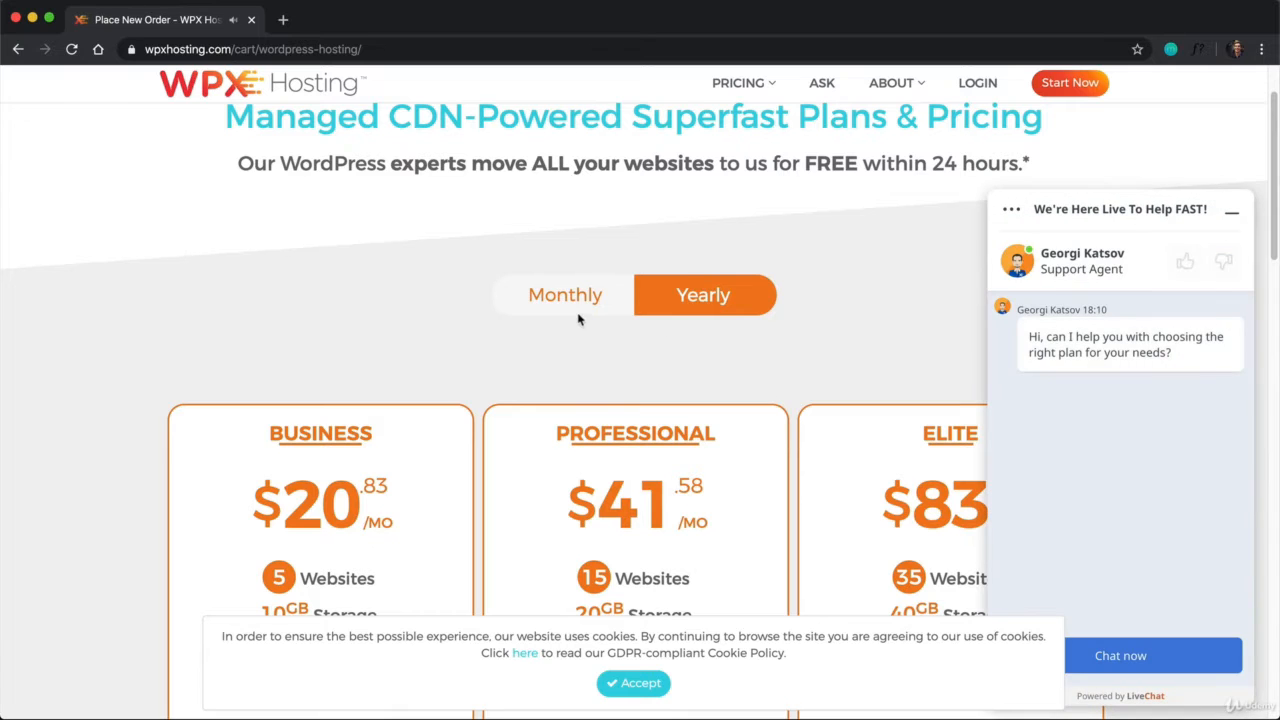
Review what the plans include and start the Business plan with hosting in the US
scroll(565, 318, down, 1)
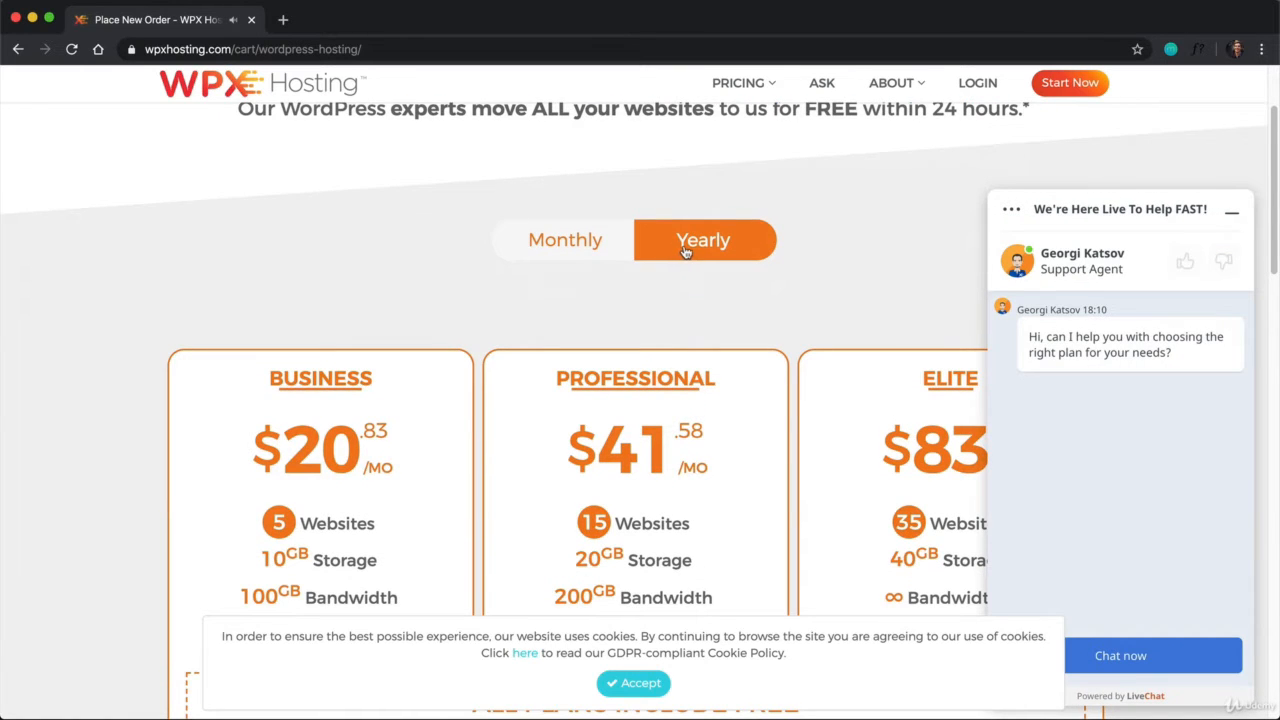
scroll(700, 256, down, 3)
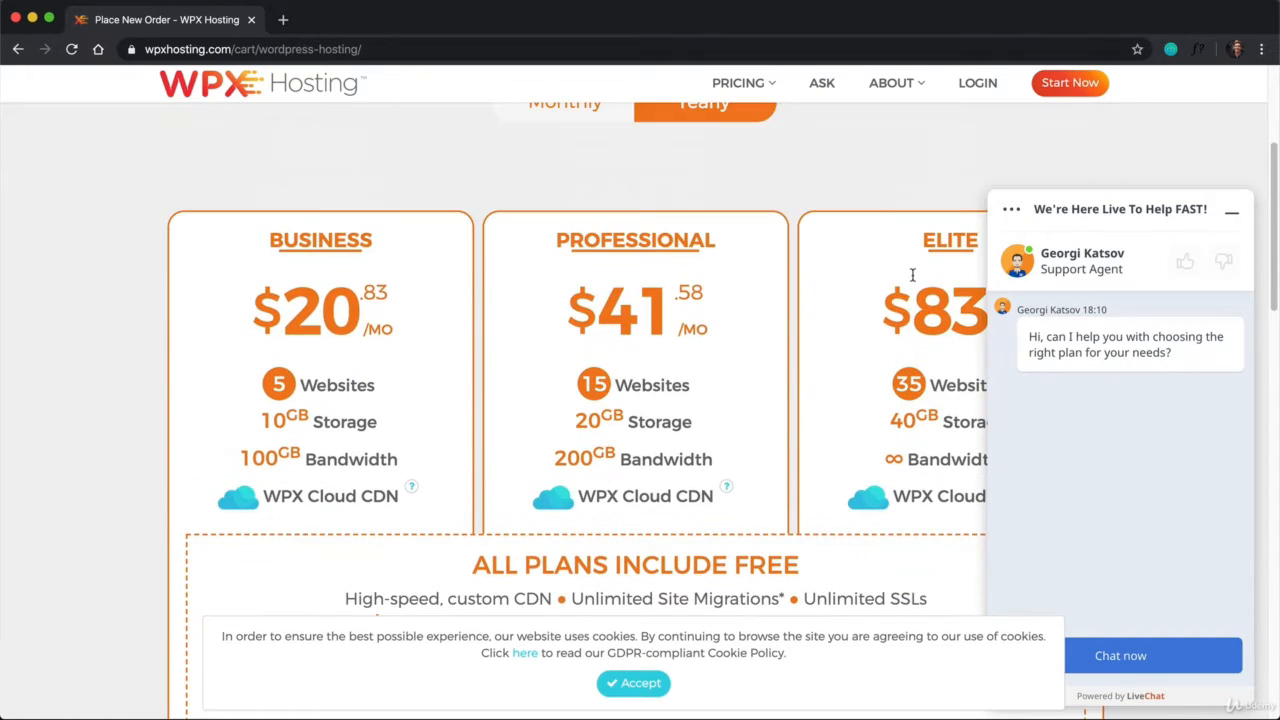
scroll(293, 305, down, 1)
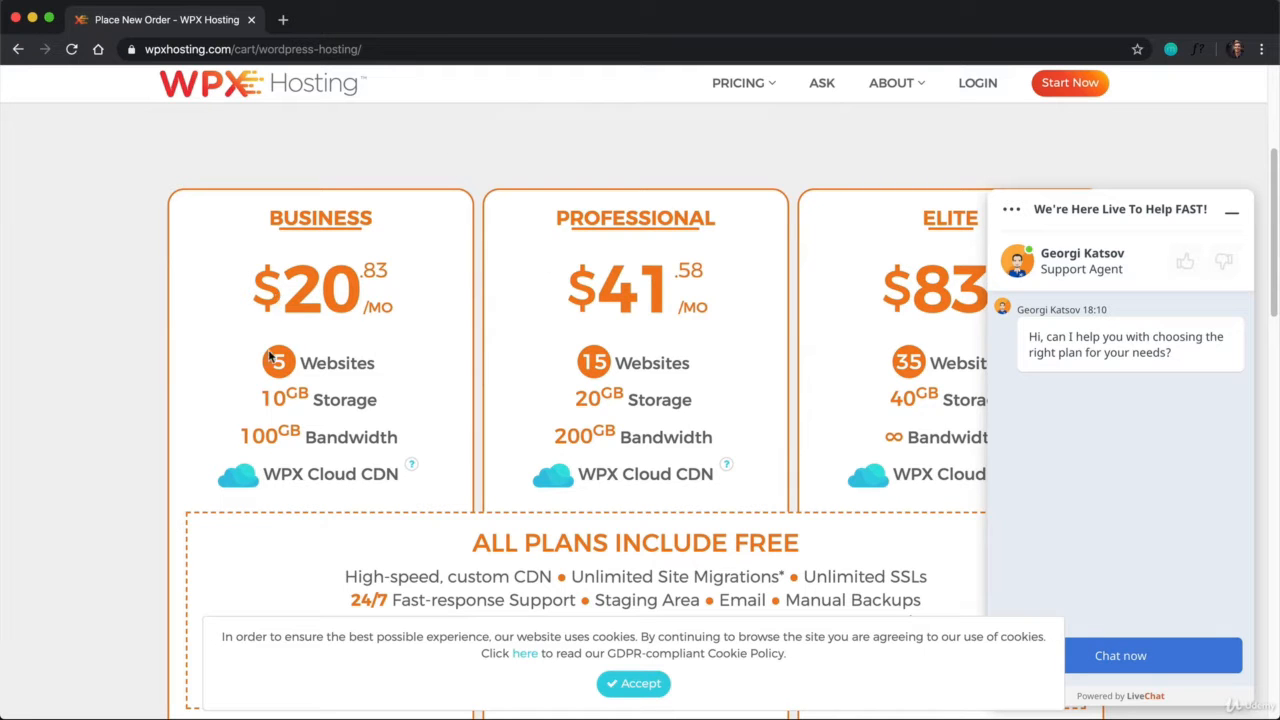
scroll(272, 355, down, 2)
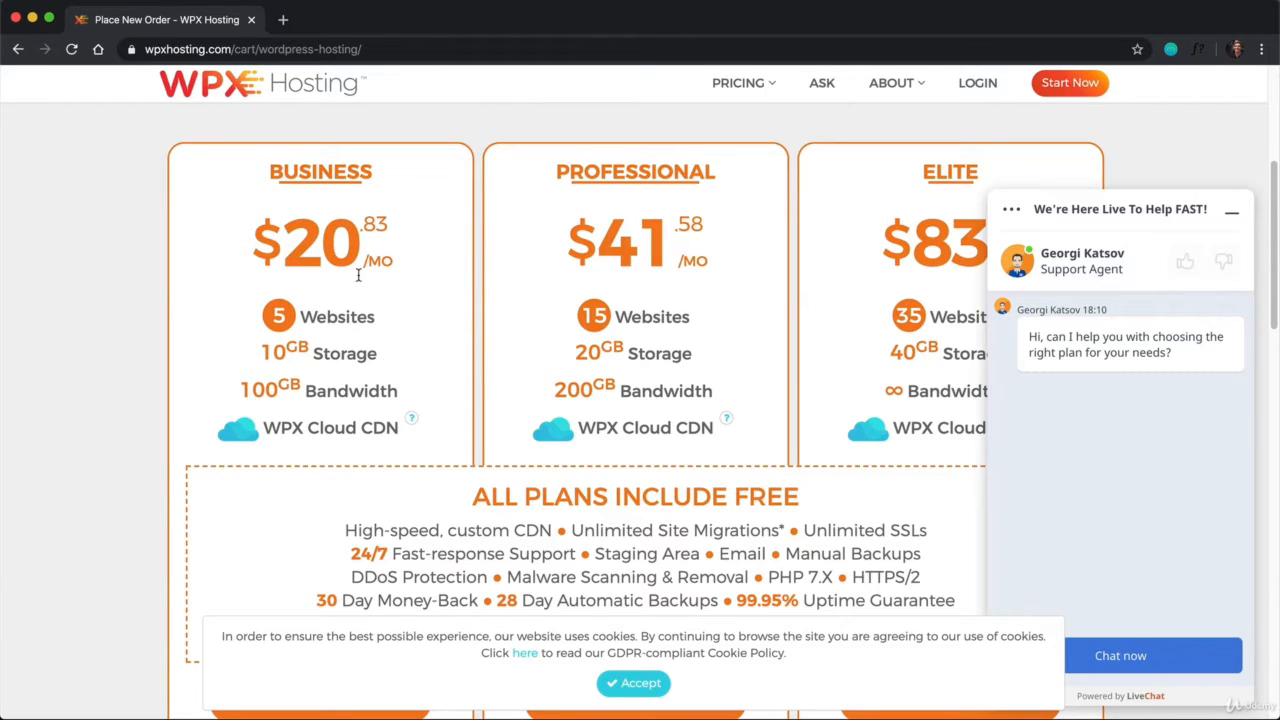
scroll(358, 275, down, 1)
scroll(298, 196, down, 5)
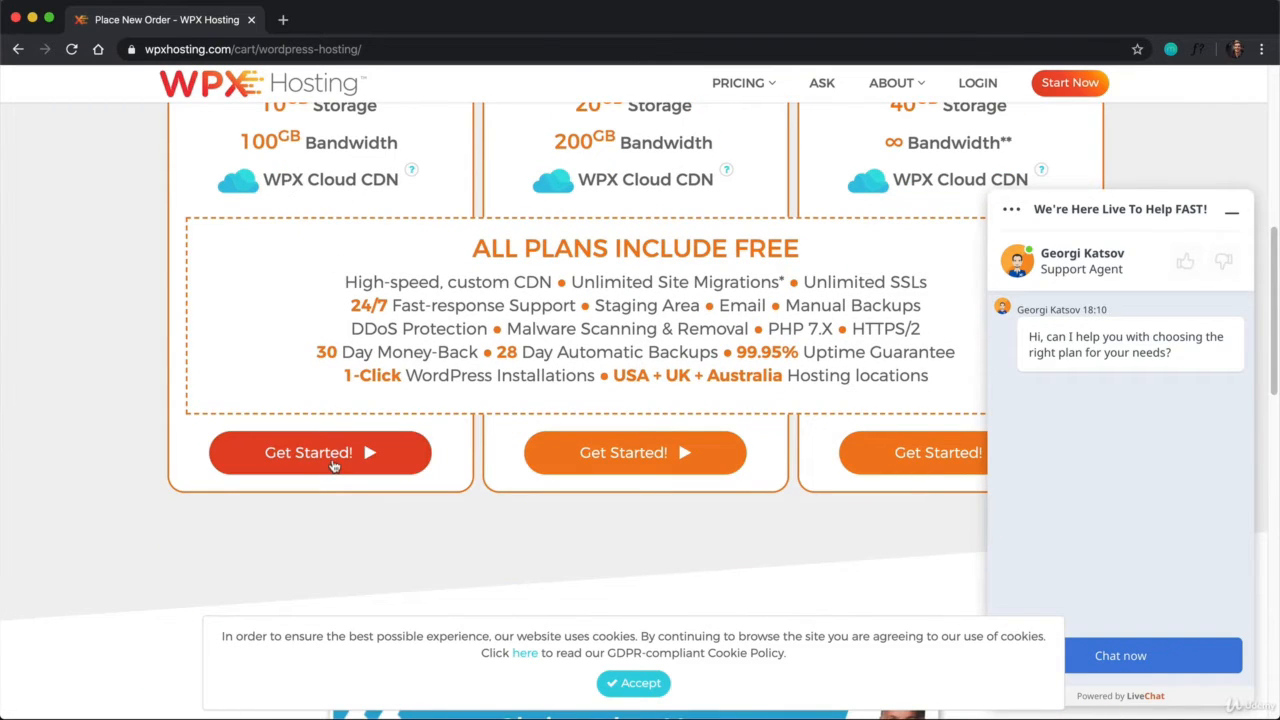
click(335, 461)
scroll(335, 461, down, 2)
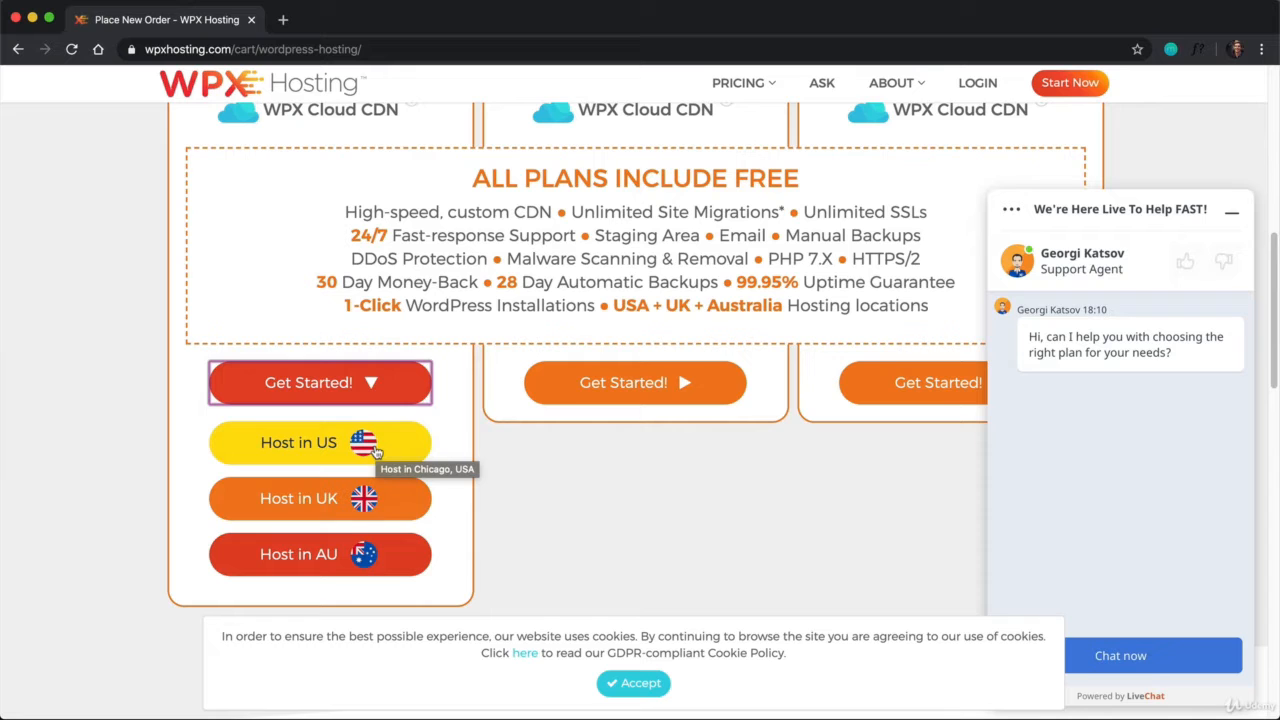
click(375, 452)
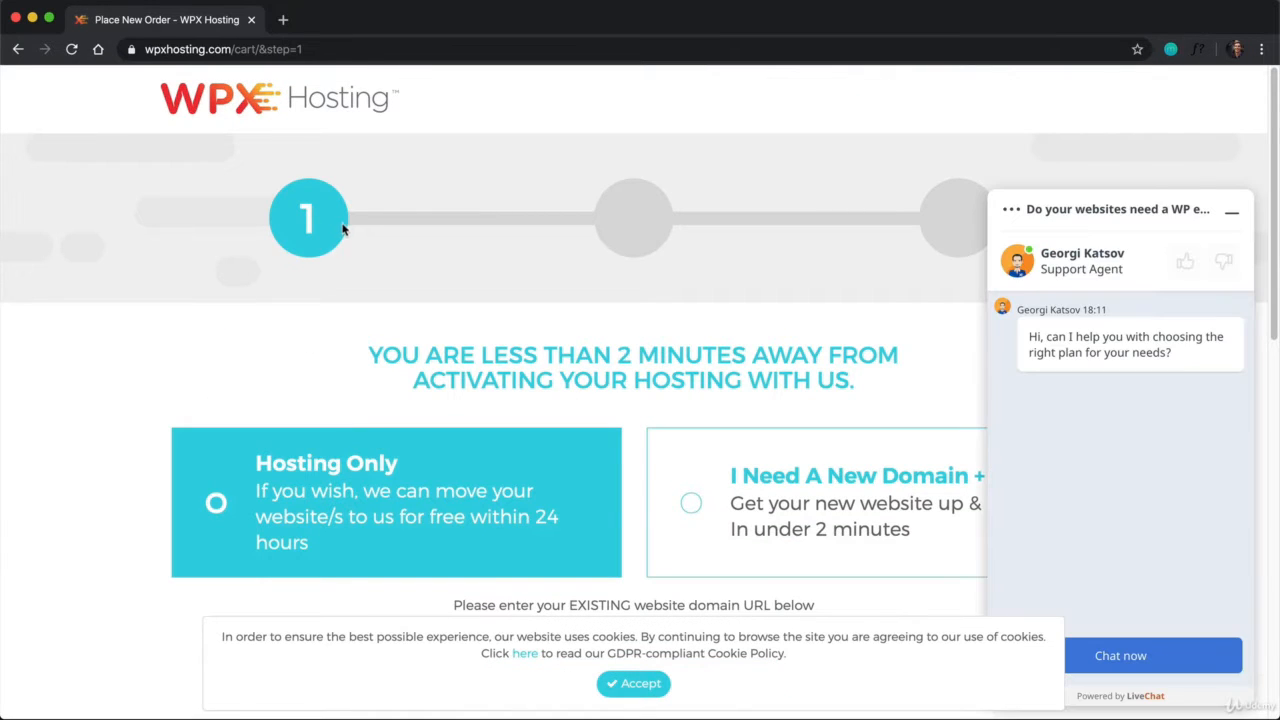
Minimise the live chat window that covers the order form
scroll(673, 213, down, 3)
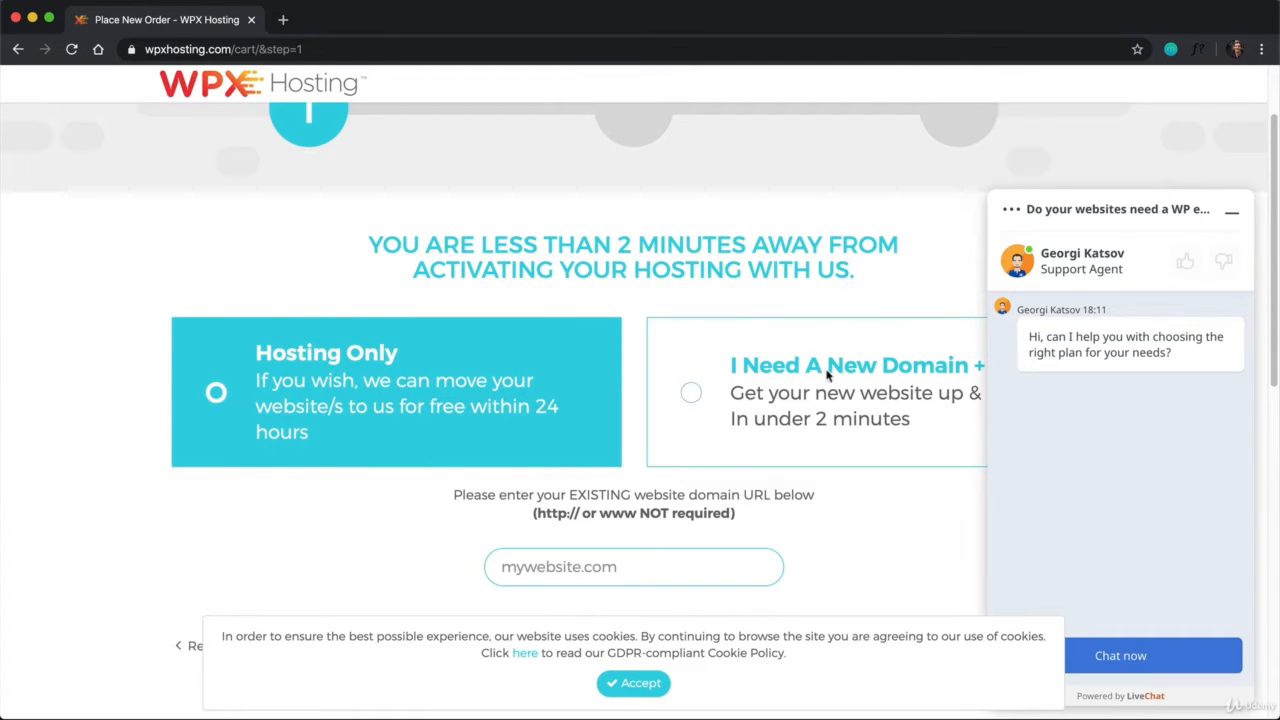
click(1231, 221)
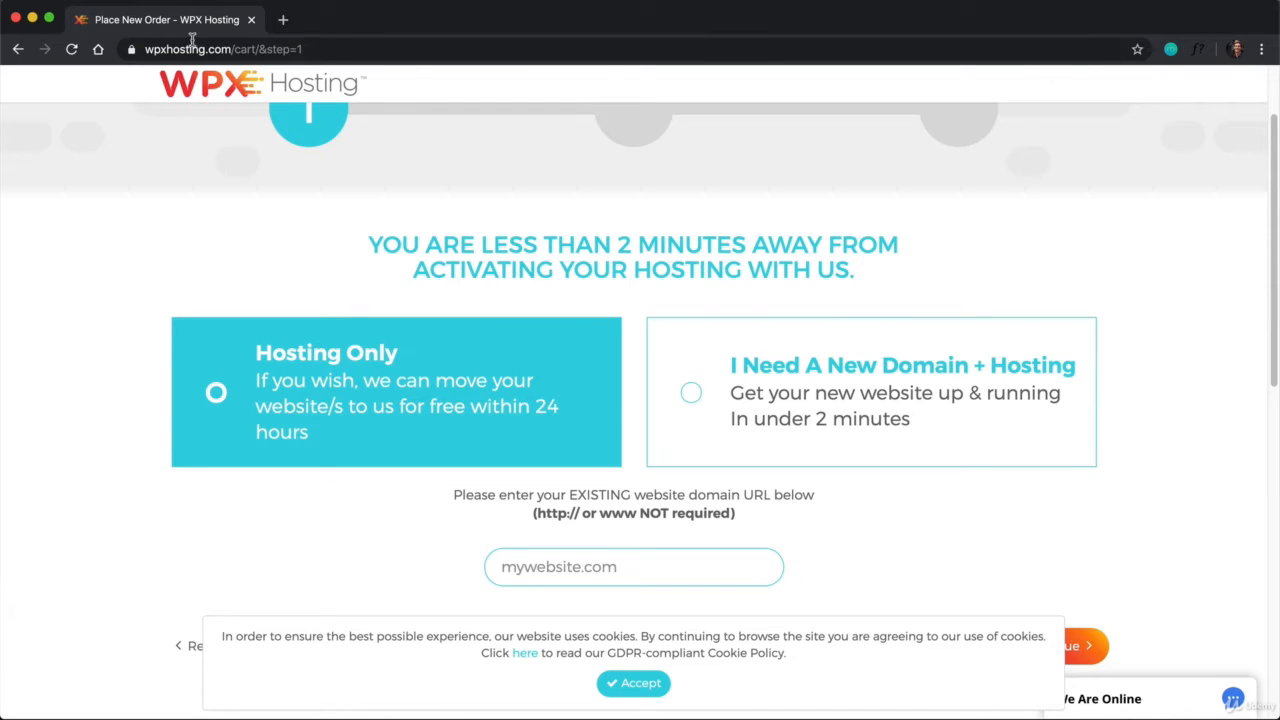
click(228, 49)
click(228, 50)
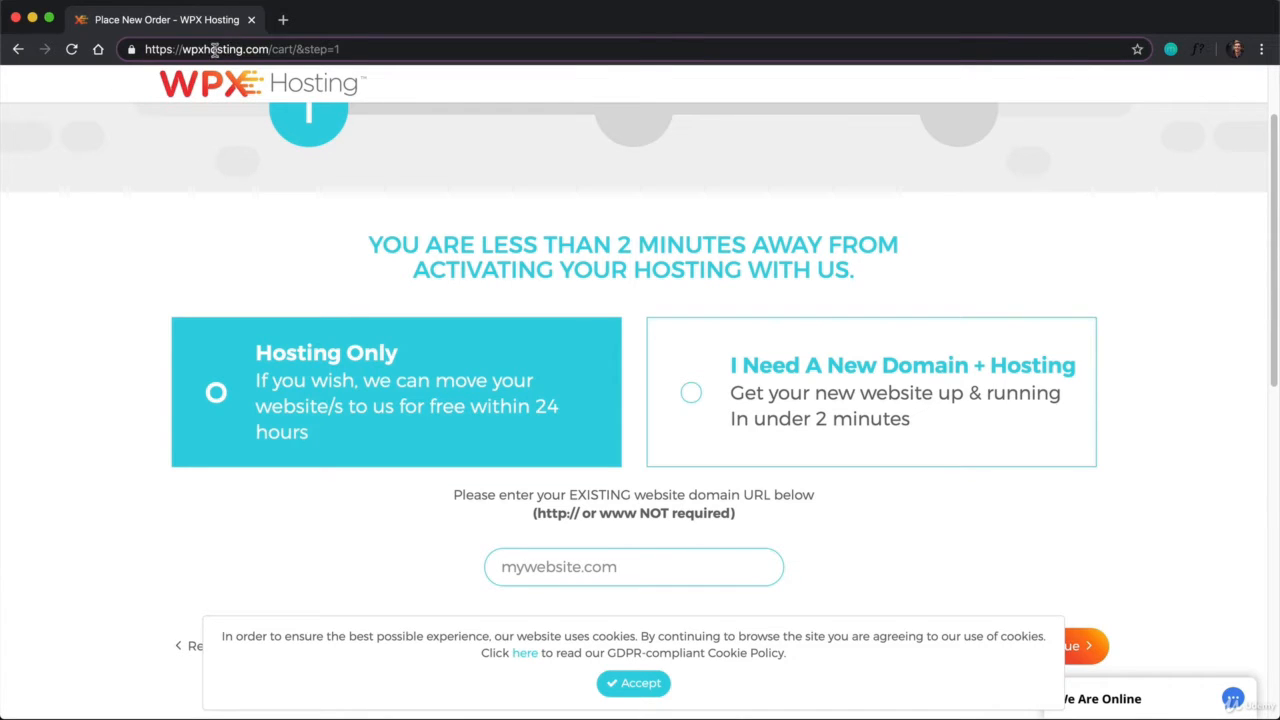
click(306, 219)
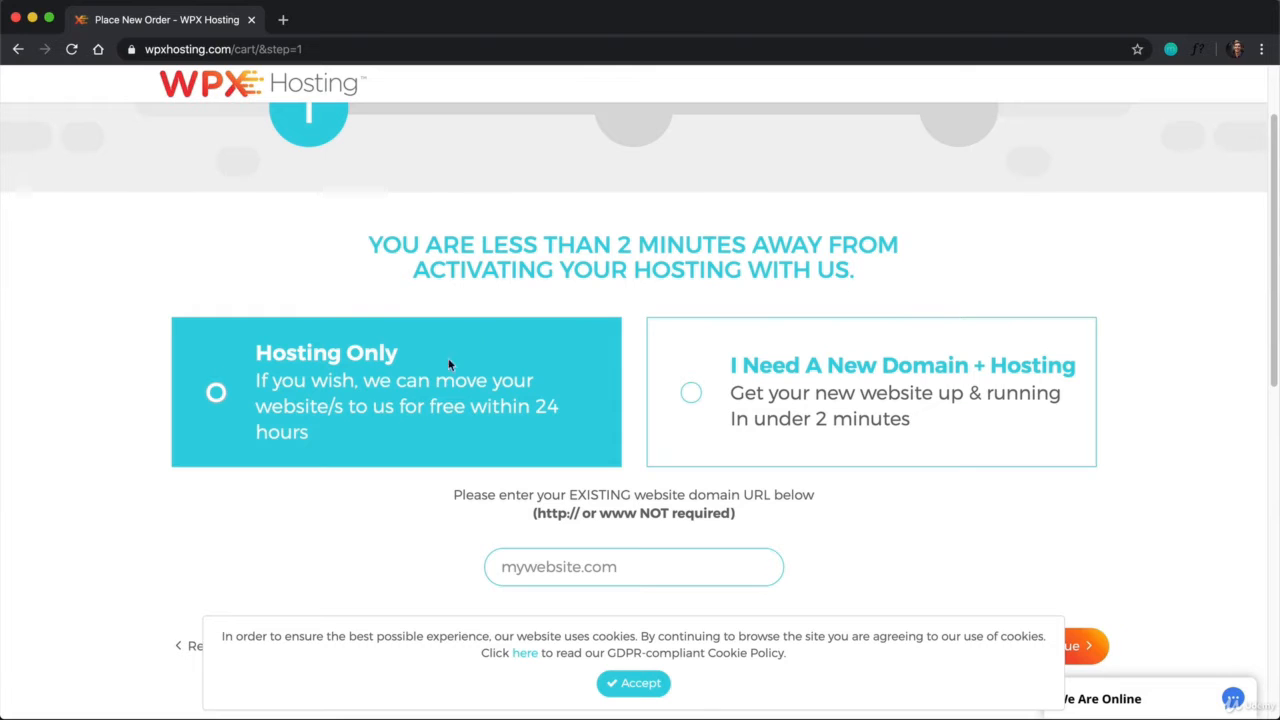
Choose the "I Need A New Domain + Hosting" option for the order
scroll(290, 388, down, 2)
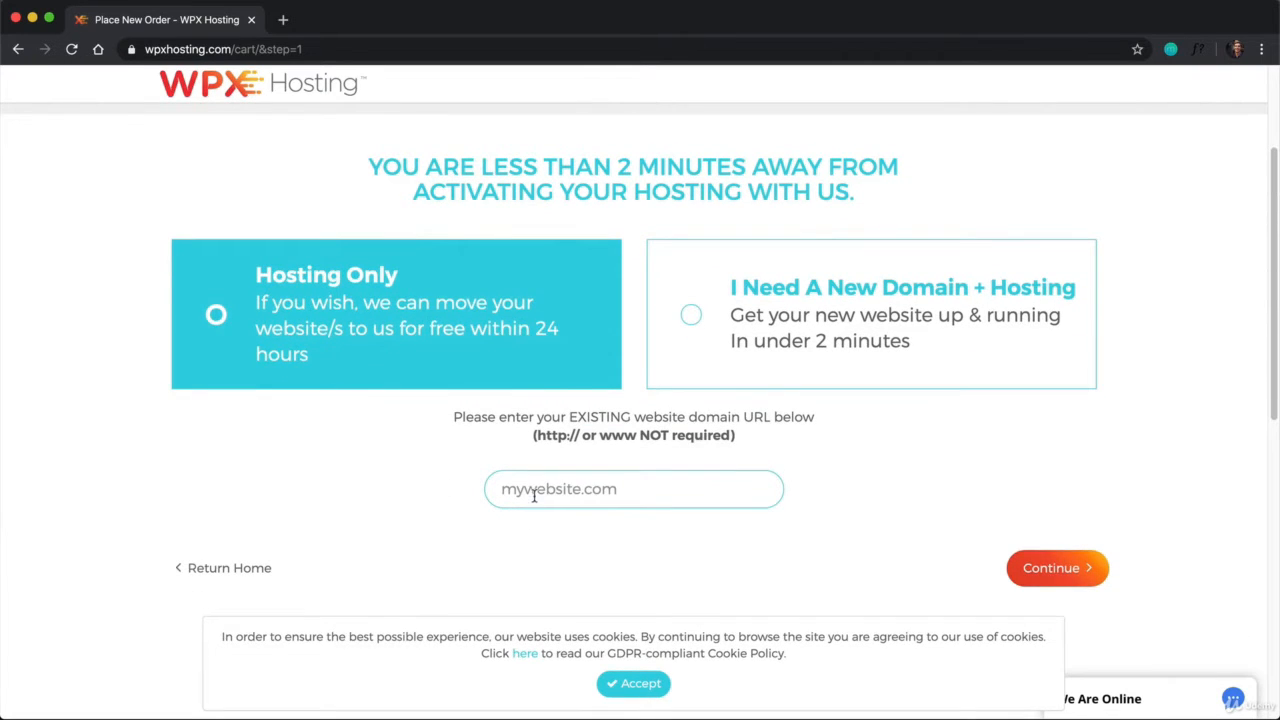
scroll(525, 493, down, 1)
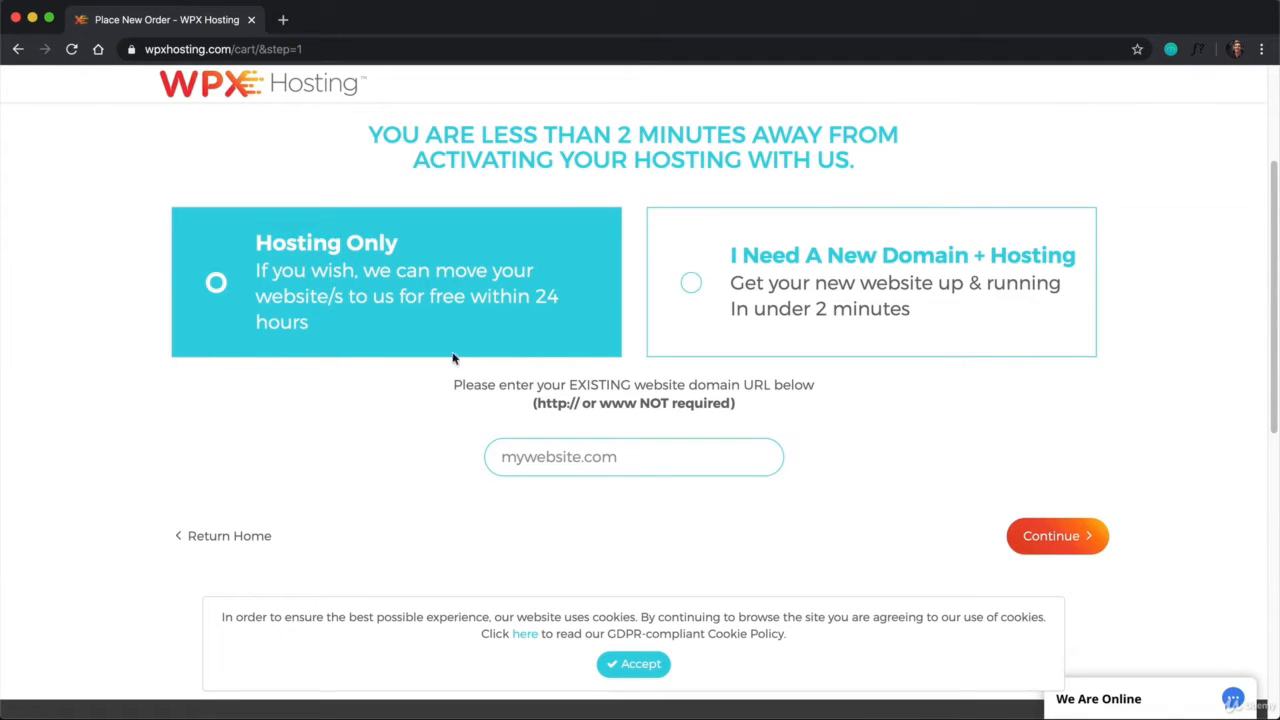
click(714, 289)
scroll(795, 315, down, 2)
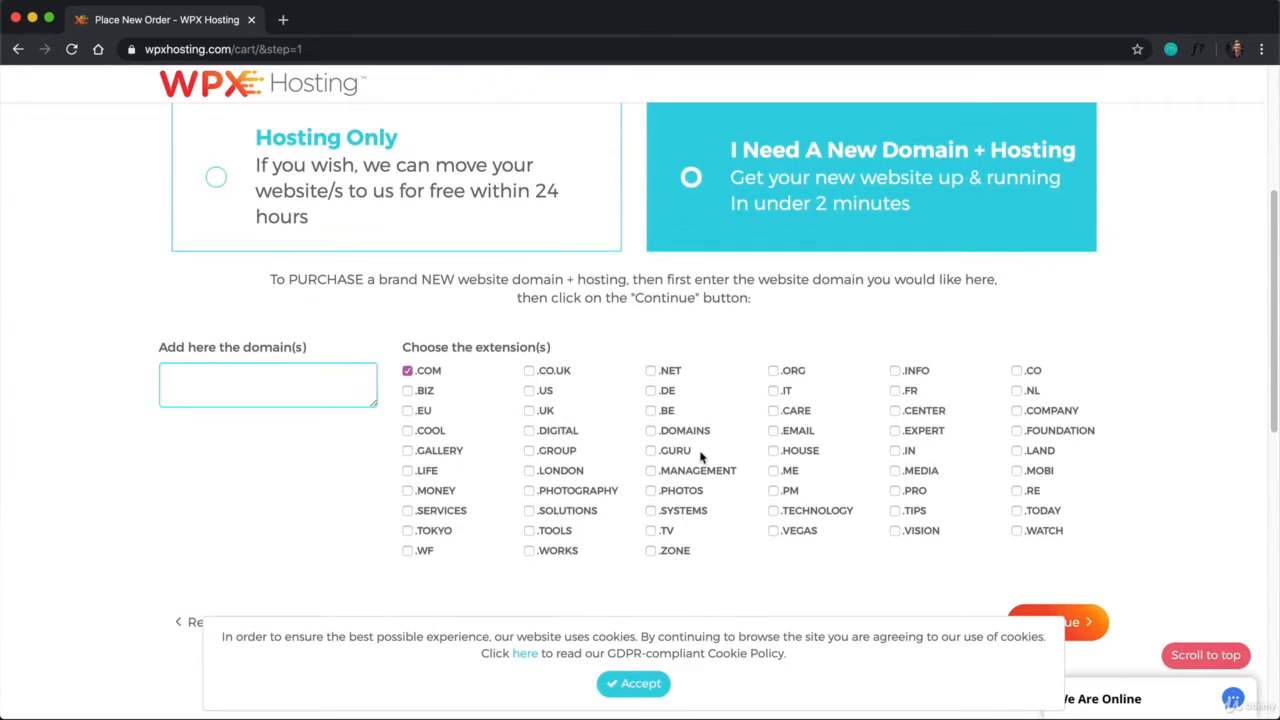
Enter sliceoflife as the new domain, accept the cookie notice, and check the domain's availability with the .COM extension
click(300, 383)
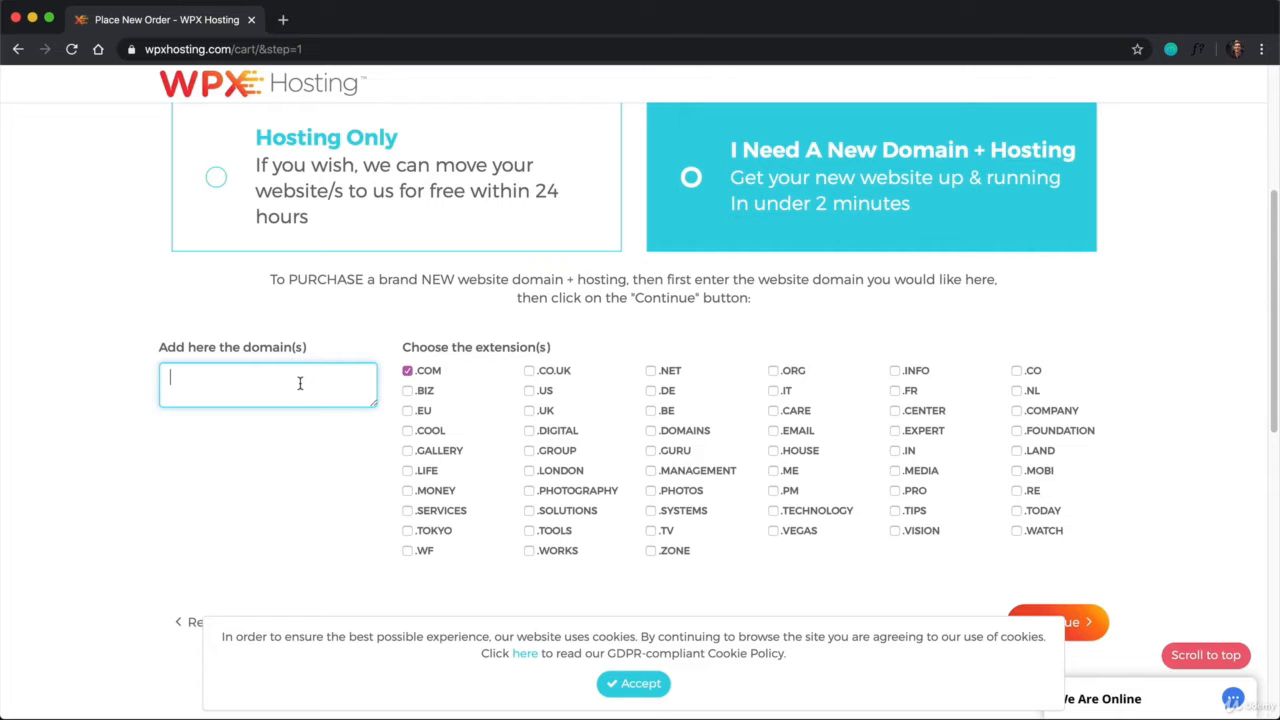
text(slive)
key(BackSpace)
text(ceoflife)
scroll(430, 378, down, 1)
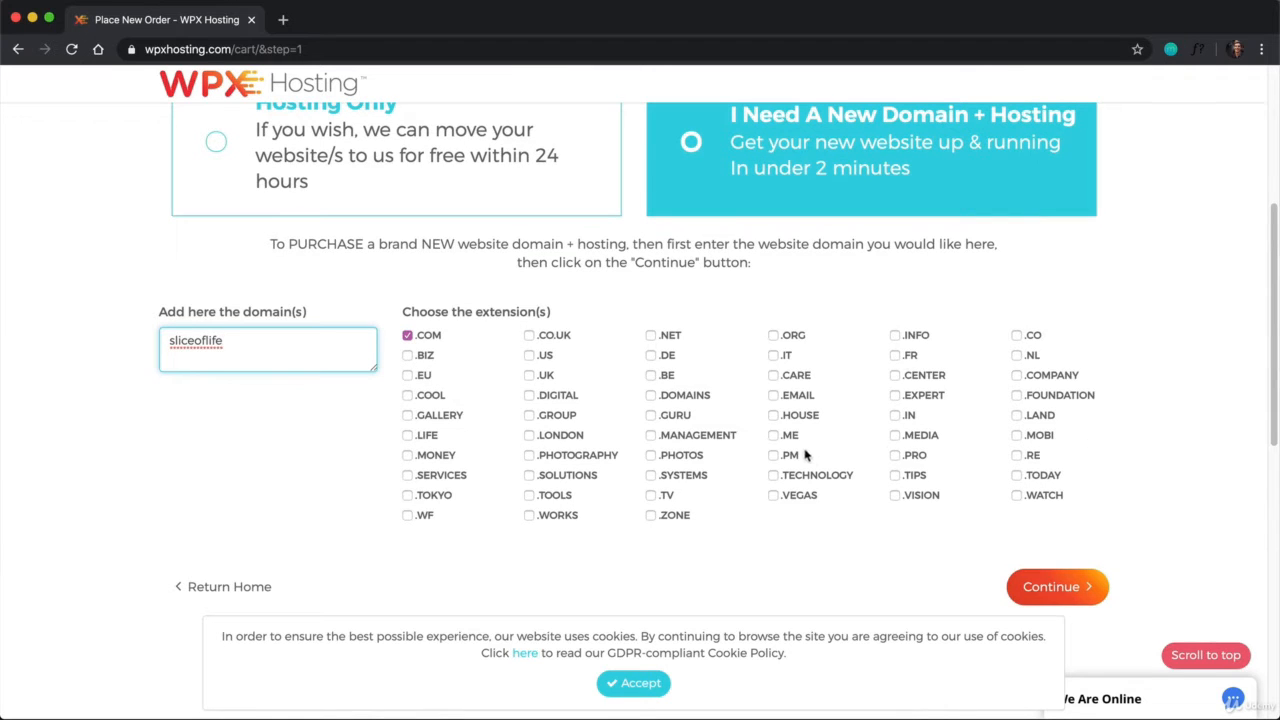
scroll(622, 388, down, 1)
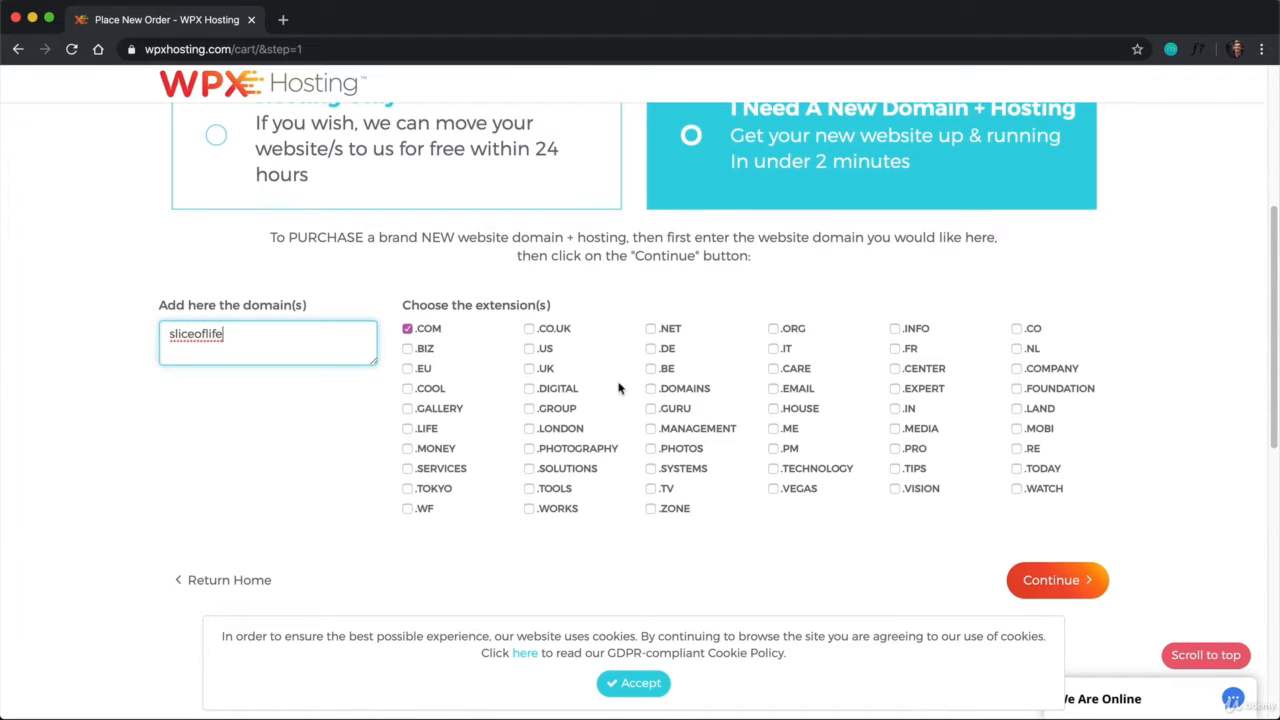
click(633, 683)
click(1057, 580)
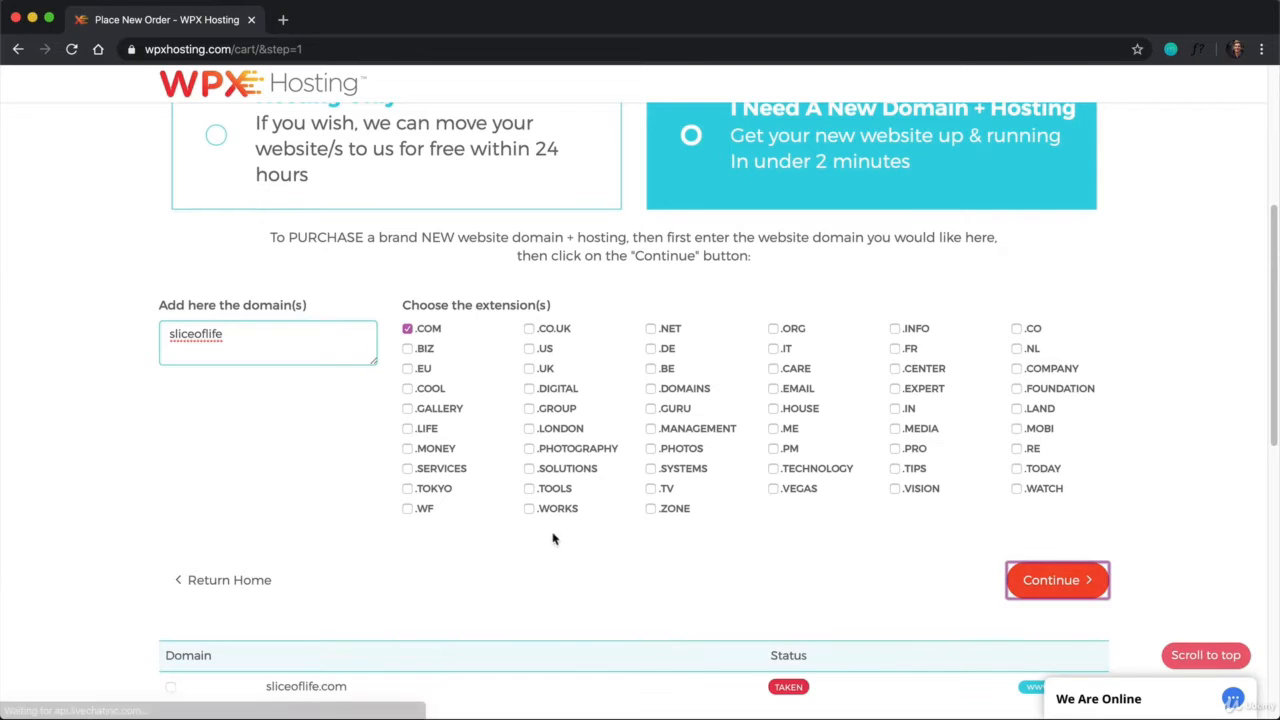
Replace the domain name with businessinthealps, check the .COM availability, and order it for 1 year
scroll(645, 503, down, 2)
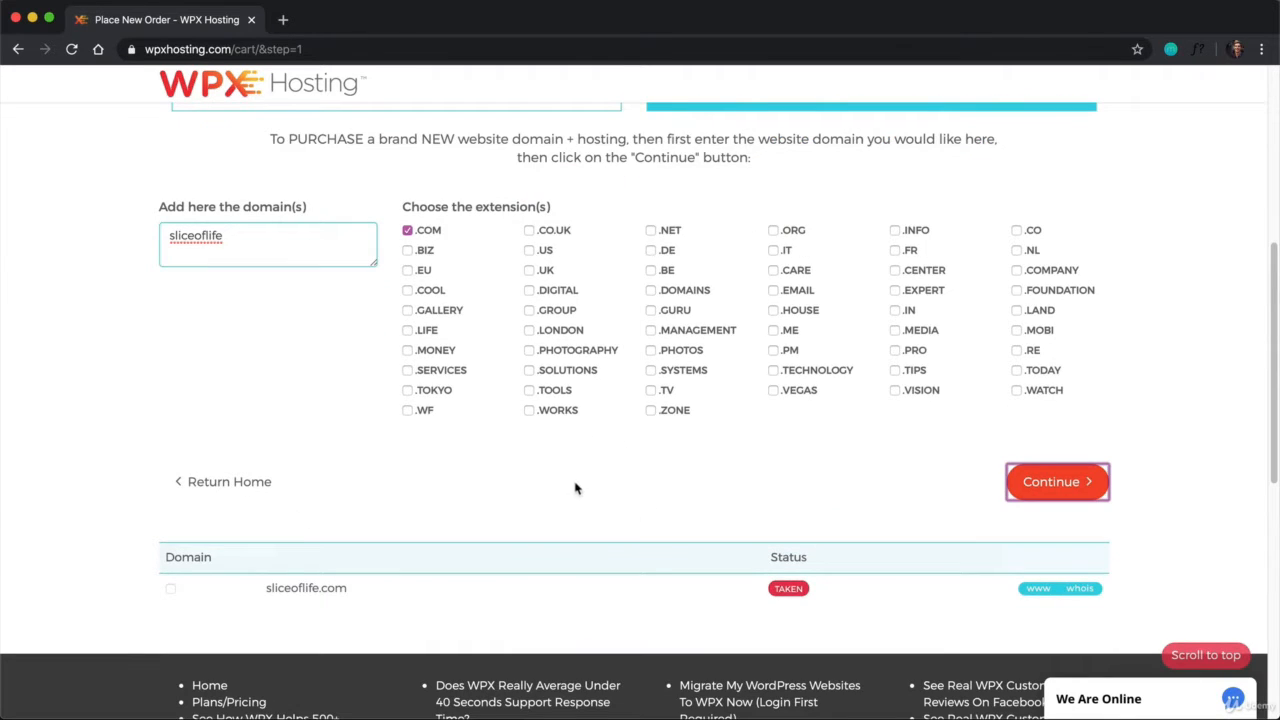
double_click(245, 243)
text(businessinthealps)
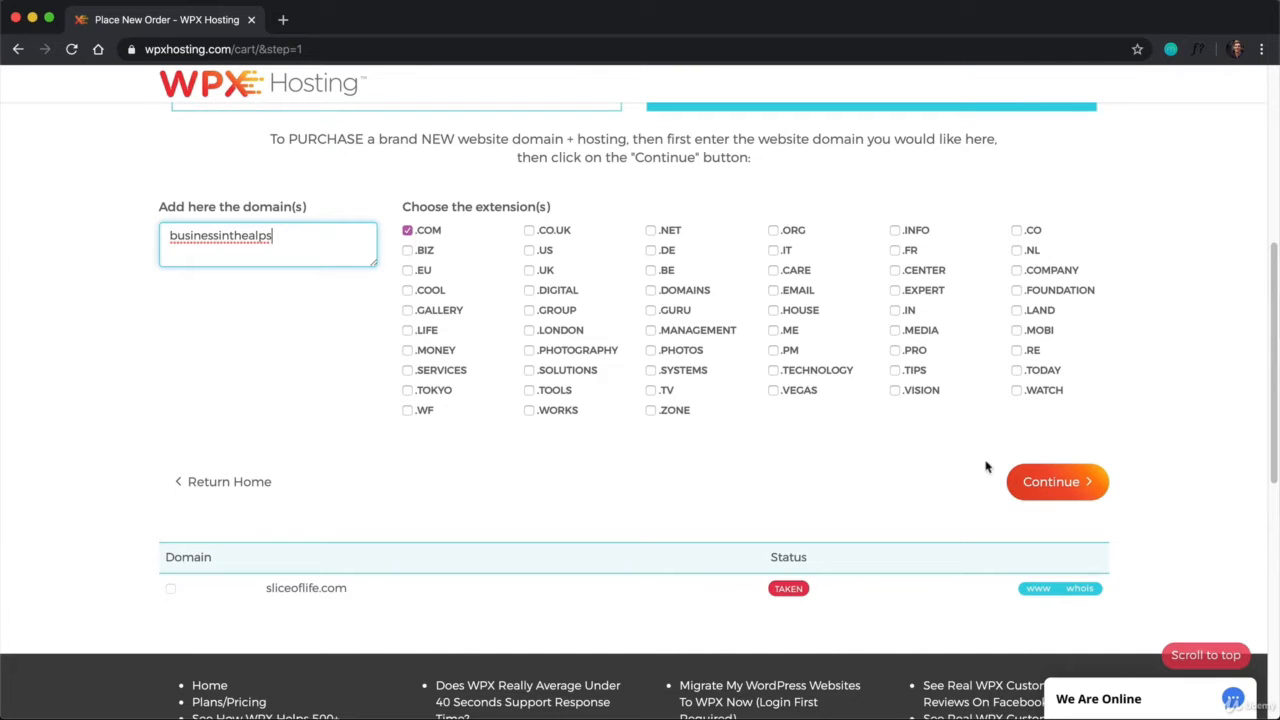
click(1015, 478)
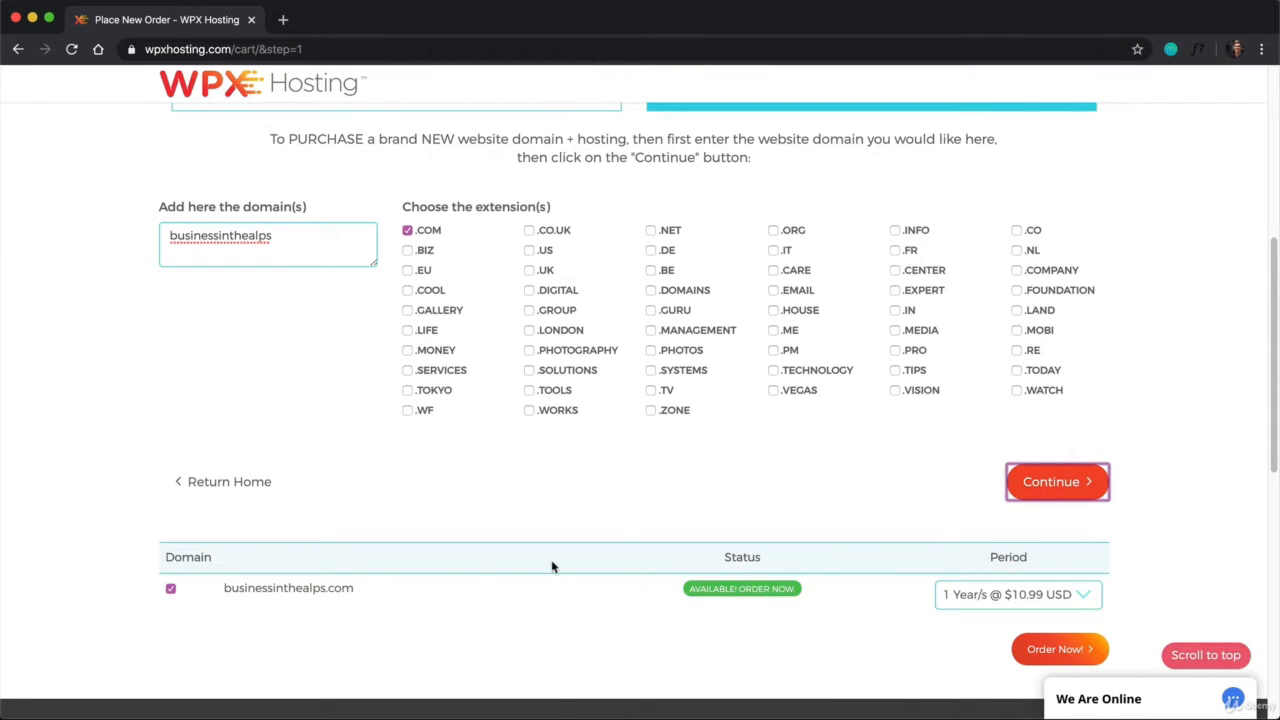
scroll(806, 596, down, 1)
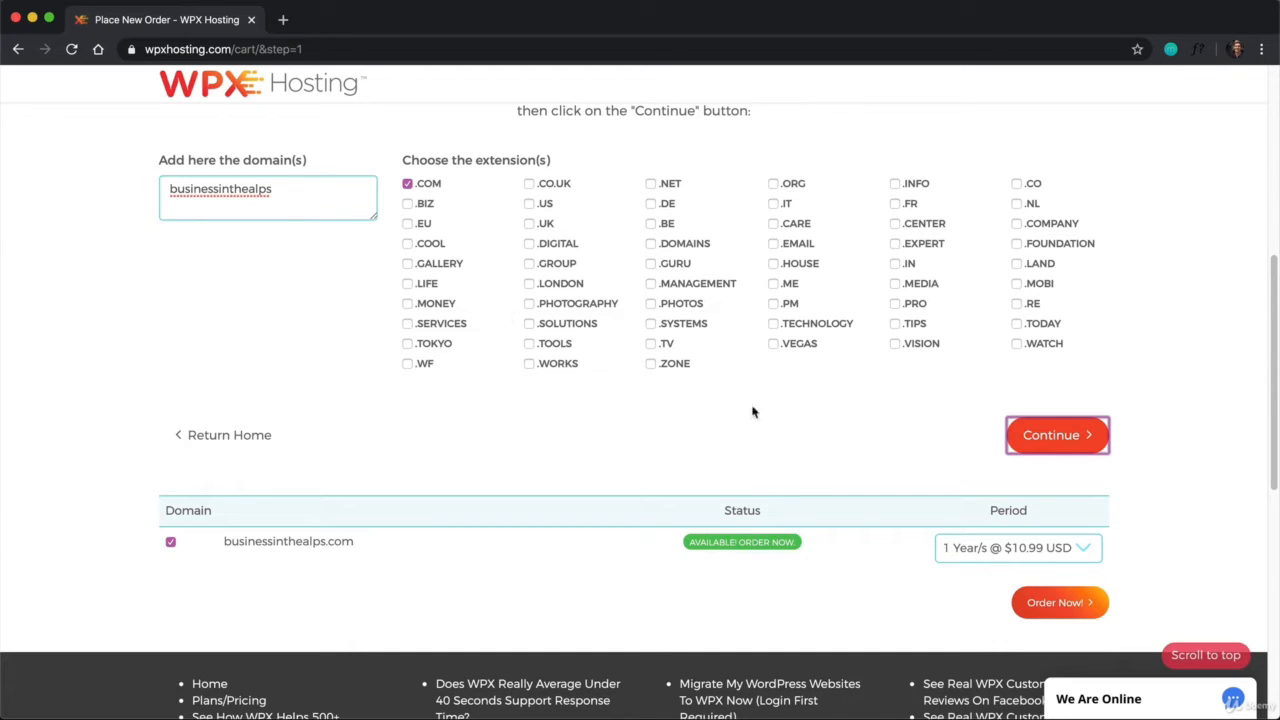
click(1063, 604)
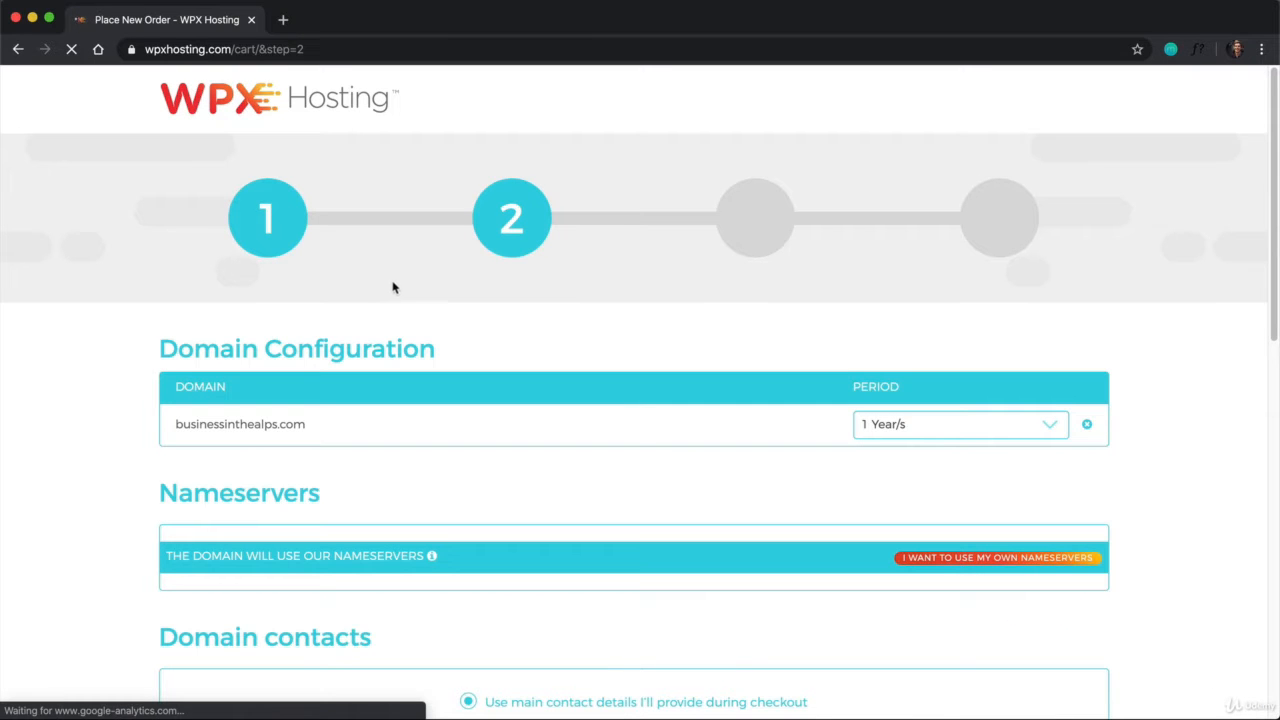
View the registration period options for businessinthealps.com and keep 1 year
scroll(480, 378, down, 2)
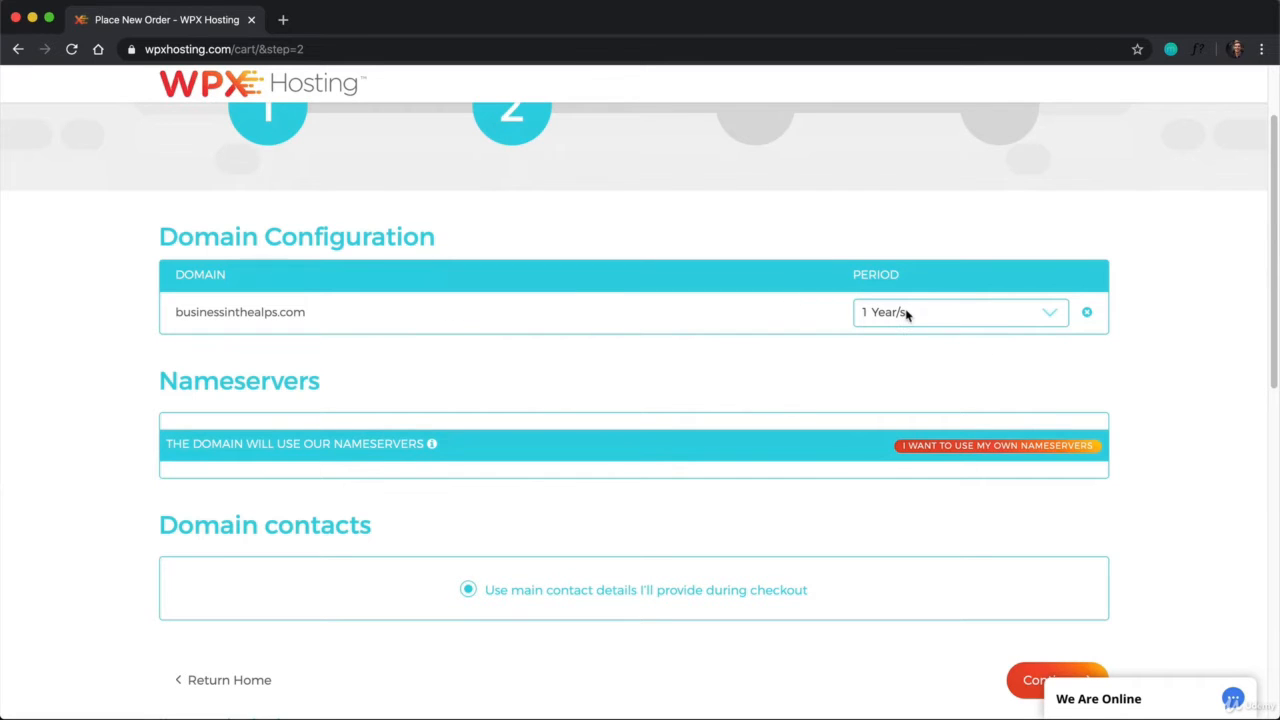
click(927, 323)
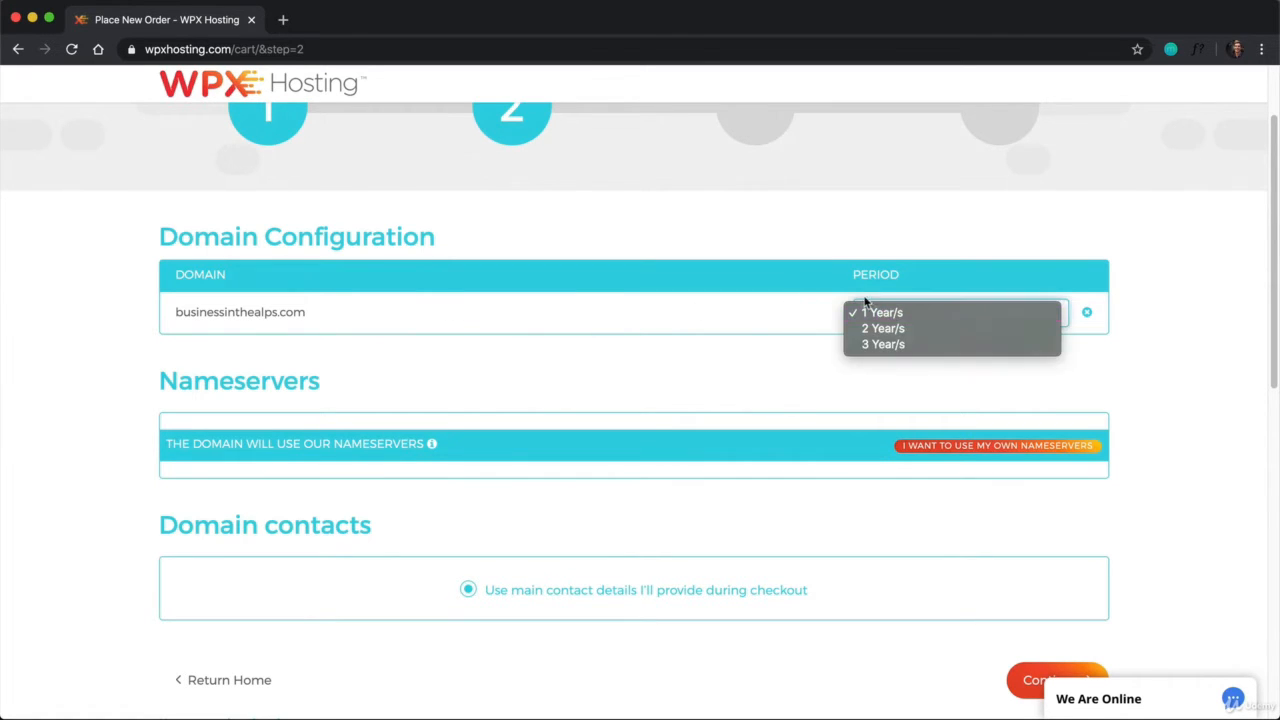
click(912, 312)
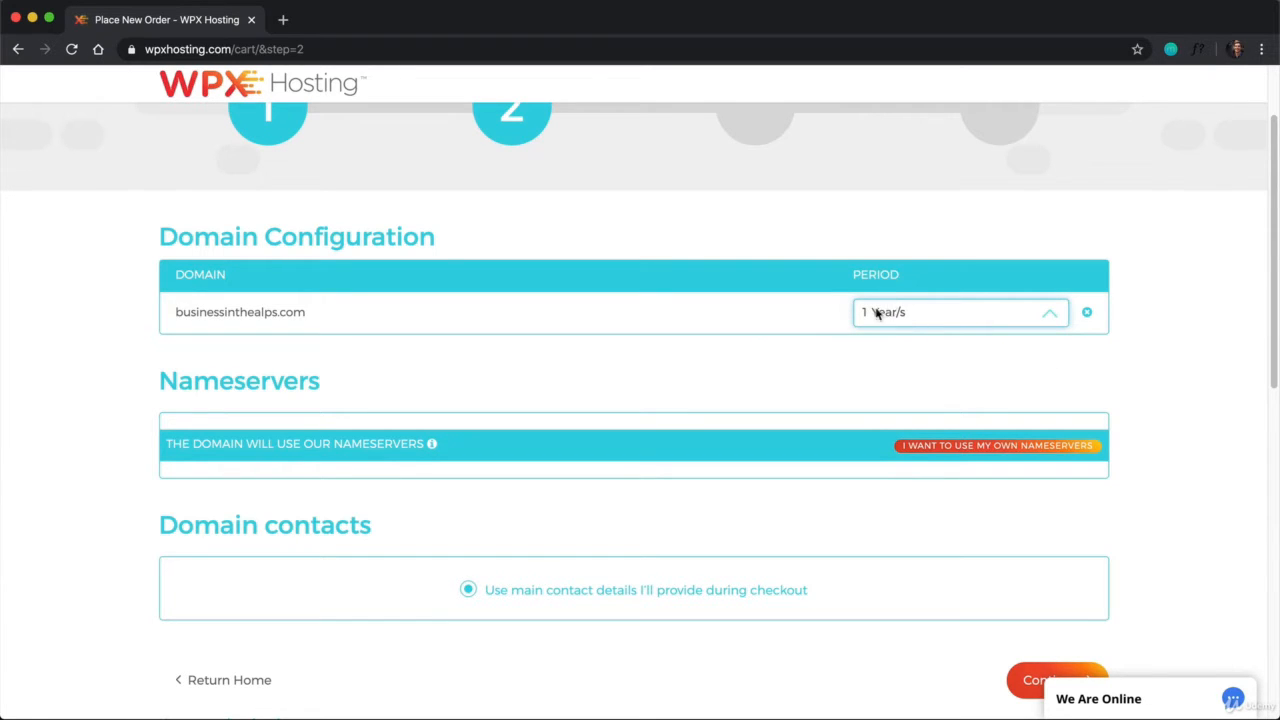
Accept the domain configuration with main contact details and proceed to checkout with the $249.99 USD yearly billing cycle
scroll(688, 348, down, 1)
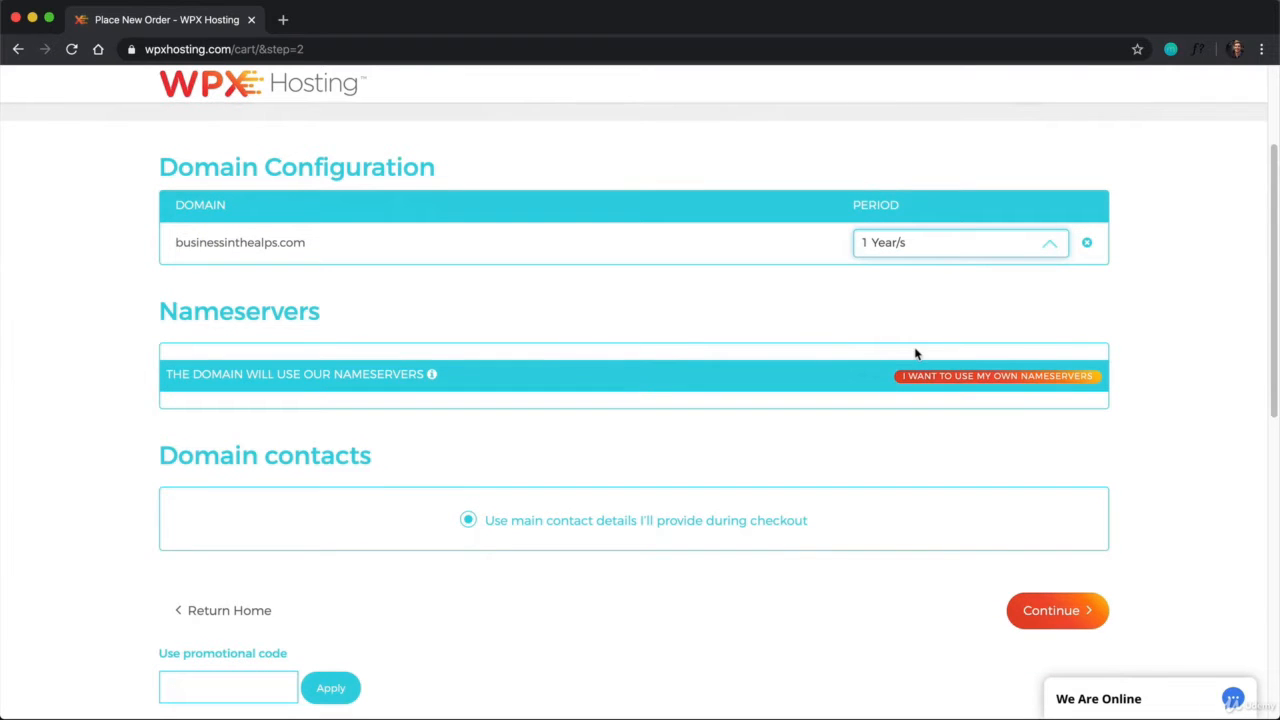
scroll(700, 363, down, 2)
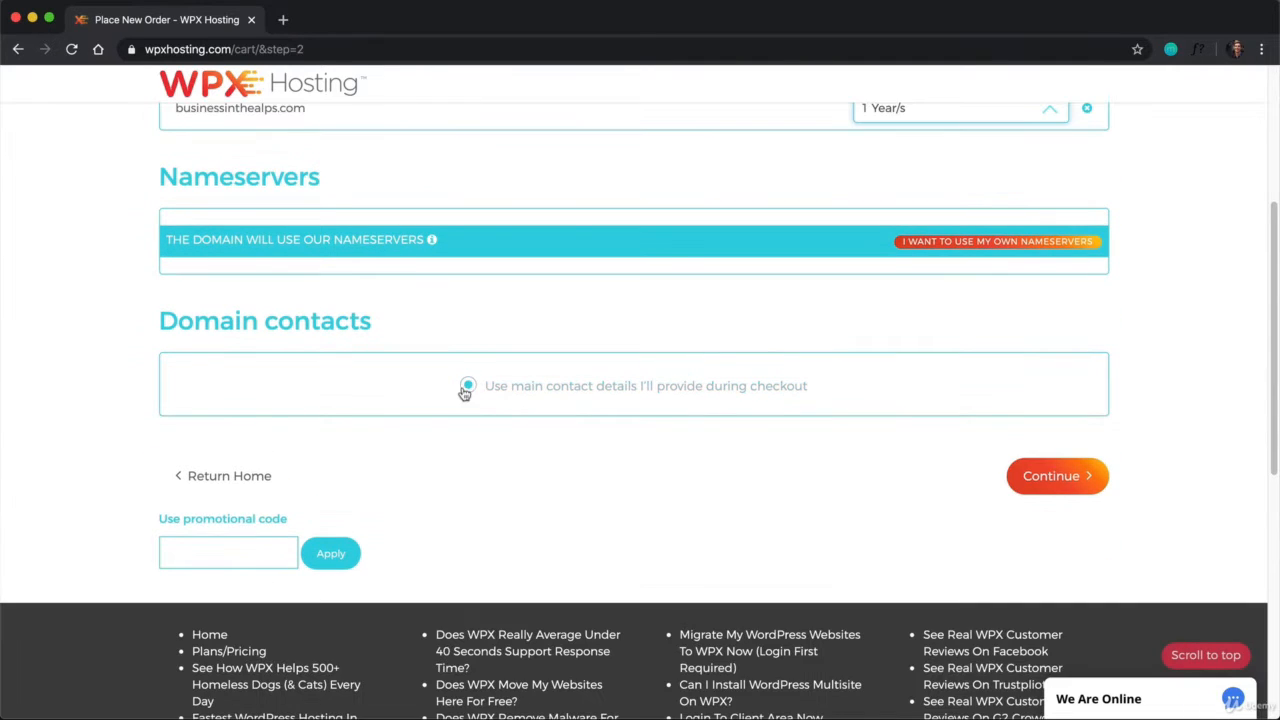
click(1053, 475)
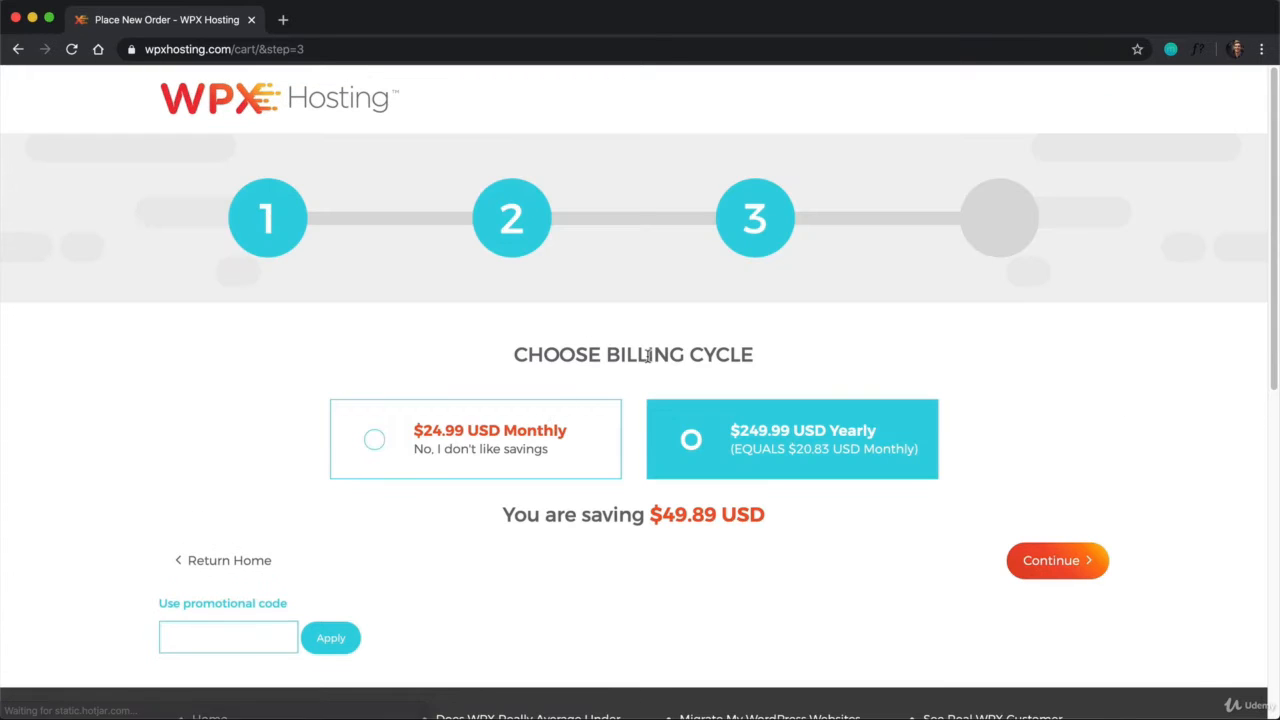
scroll(781, 425, down, 1)
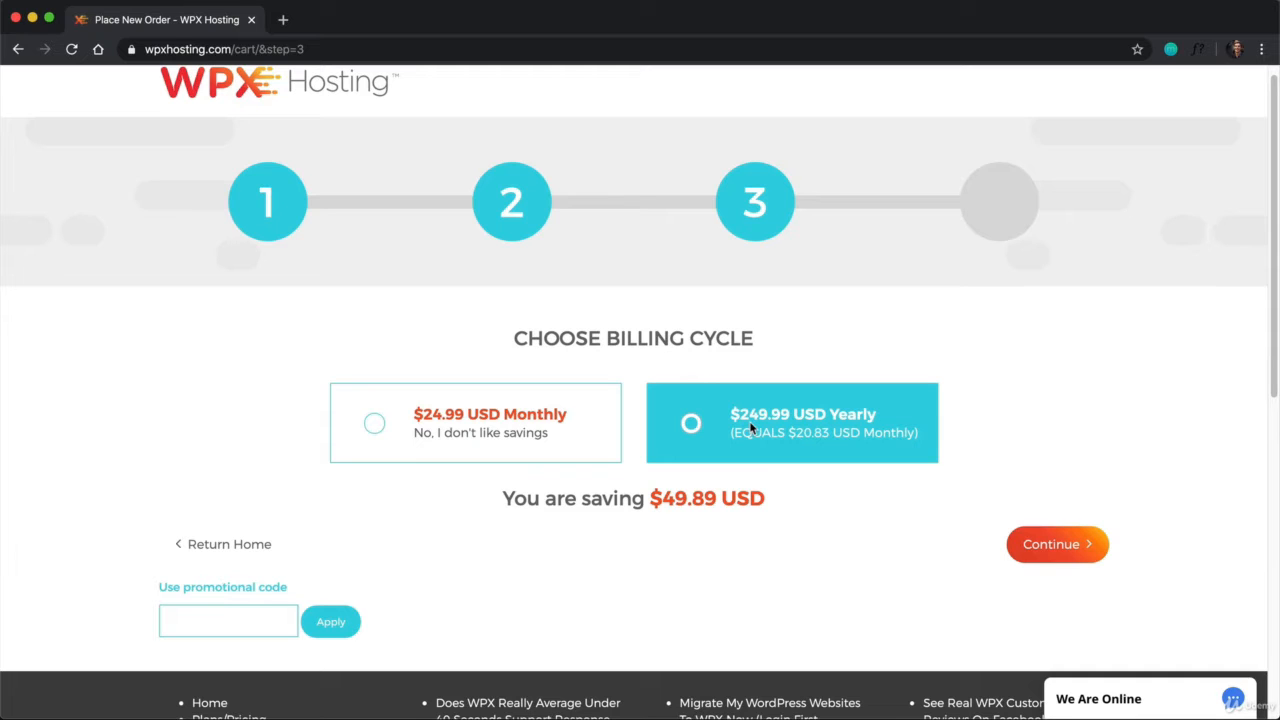
click(1060, 547)
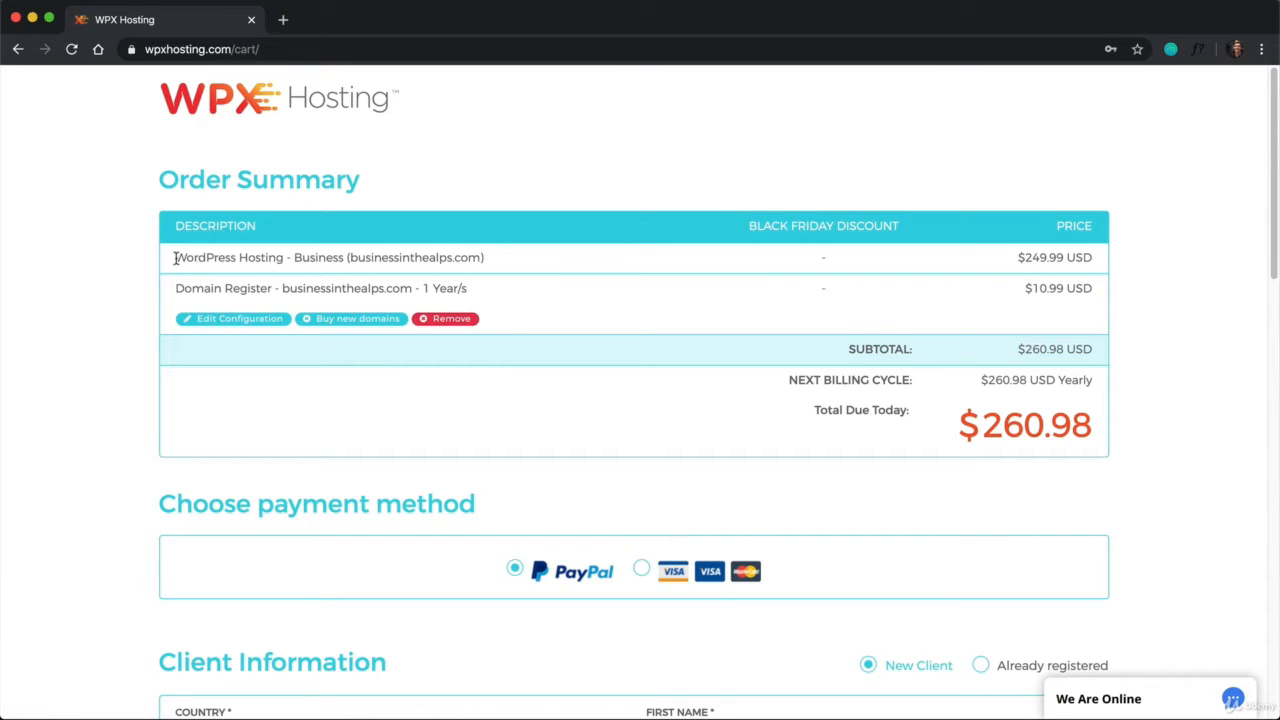
Review the Business hosting and domain registration lines with their prices in the order summary
drag(176, 257, 1091, 259)
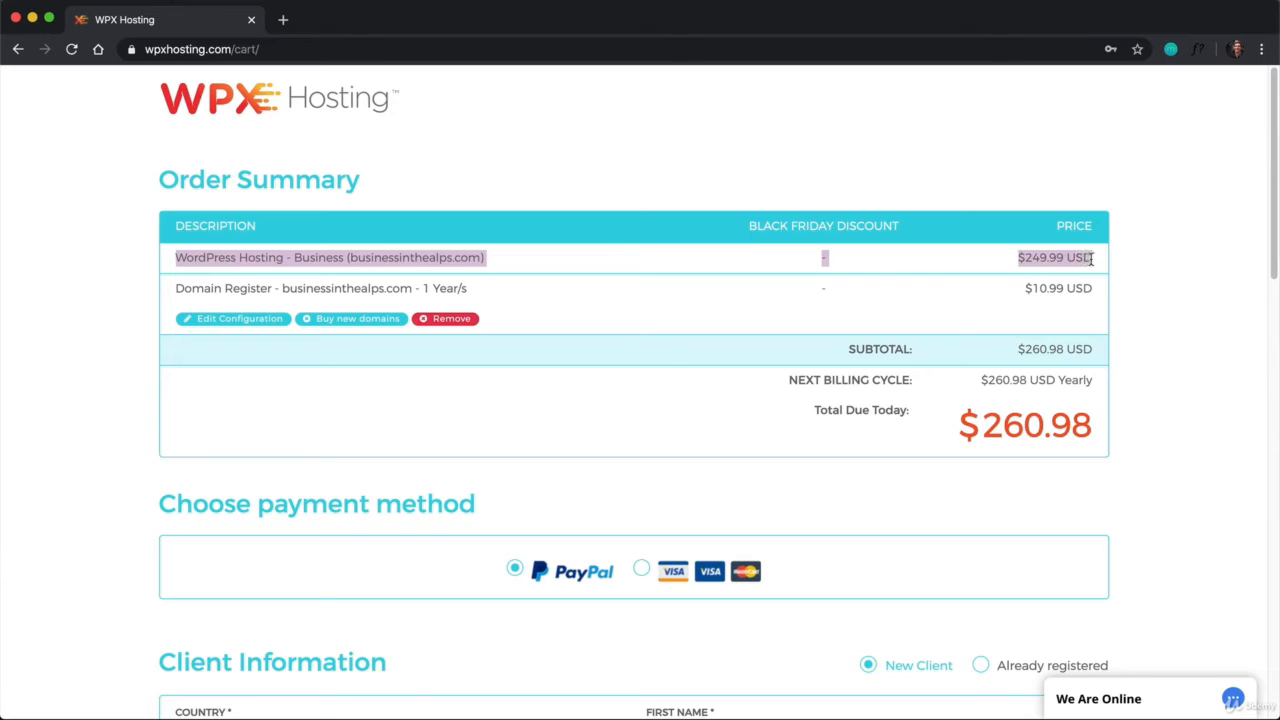
click(976, 280)
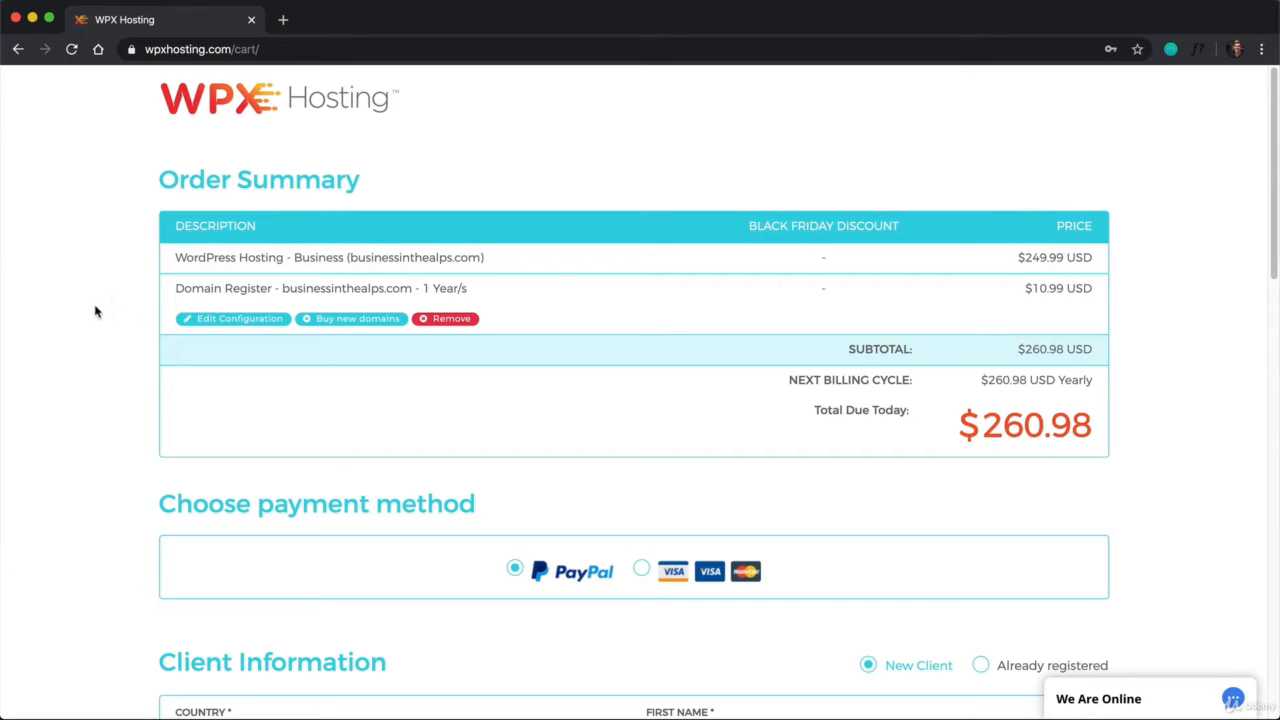
drag(174, 288, 1097, 294)
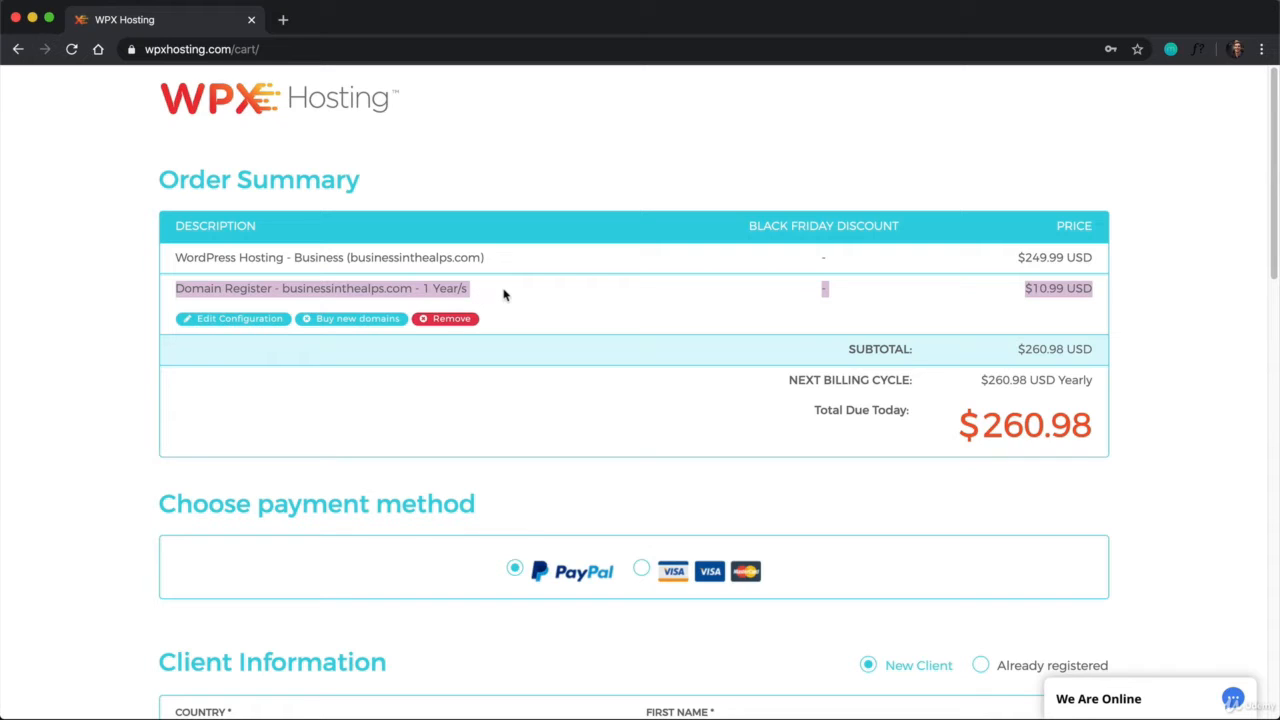
click(1055, 302)
Select credit card payment instead of PayPal and review the client information form down to the checkout option
scroll(888, 348, down, 3)
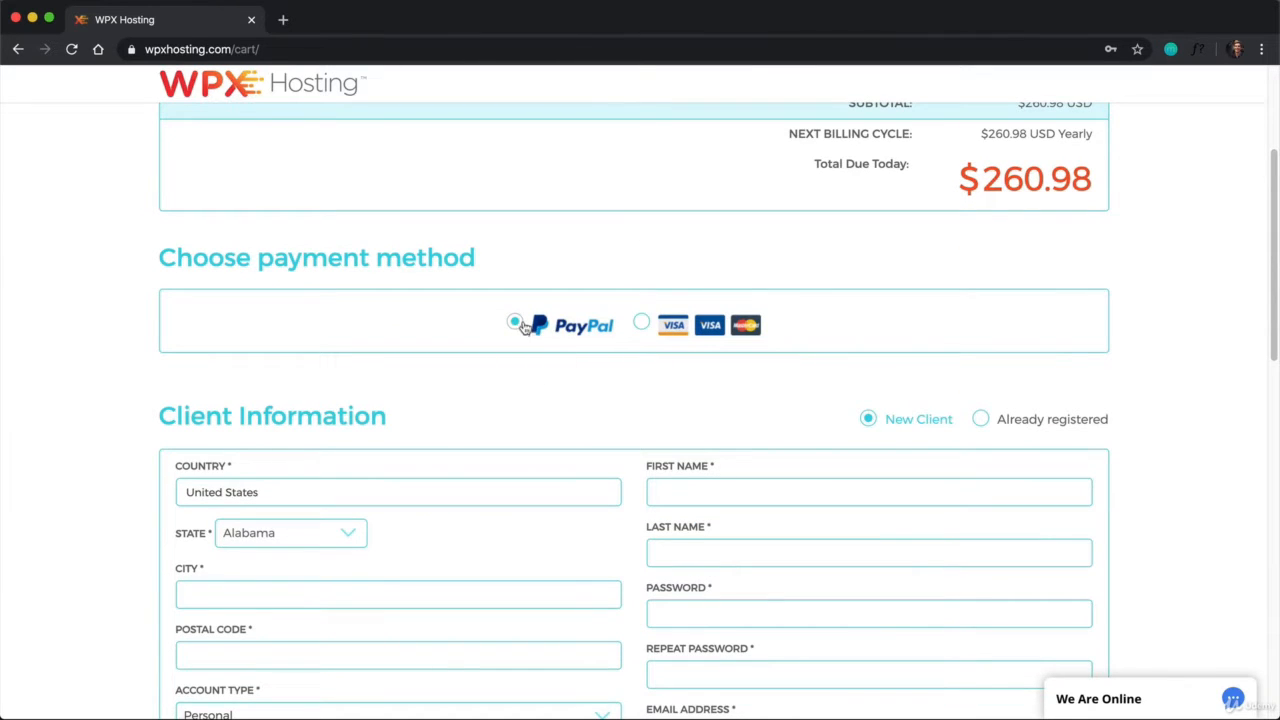
click(641, 322)
scroll(745, 328, down, 4)
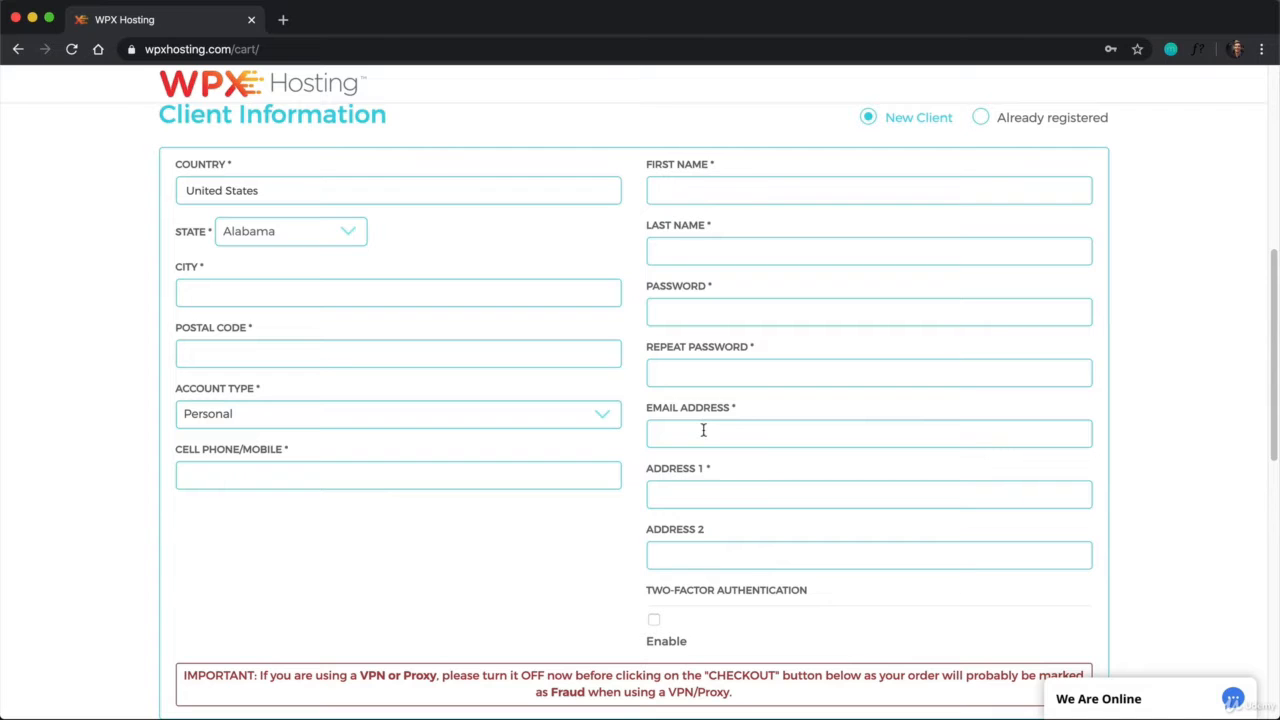
scroll(706, 435, down, 3)
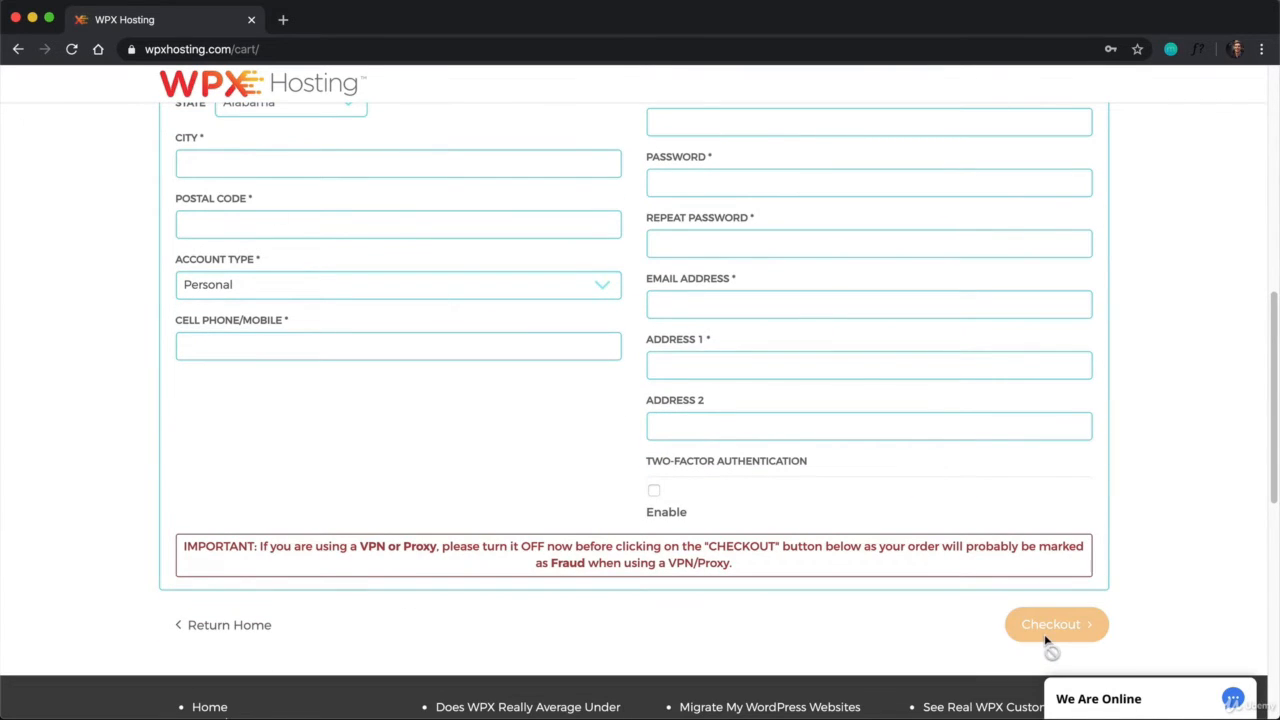
scroll(1042, 640, up, 8)
scroll(1042, 640, up, 6)
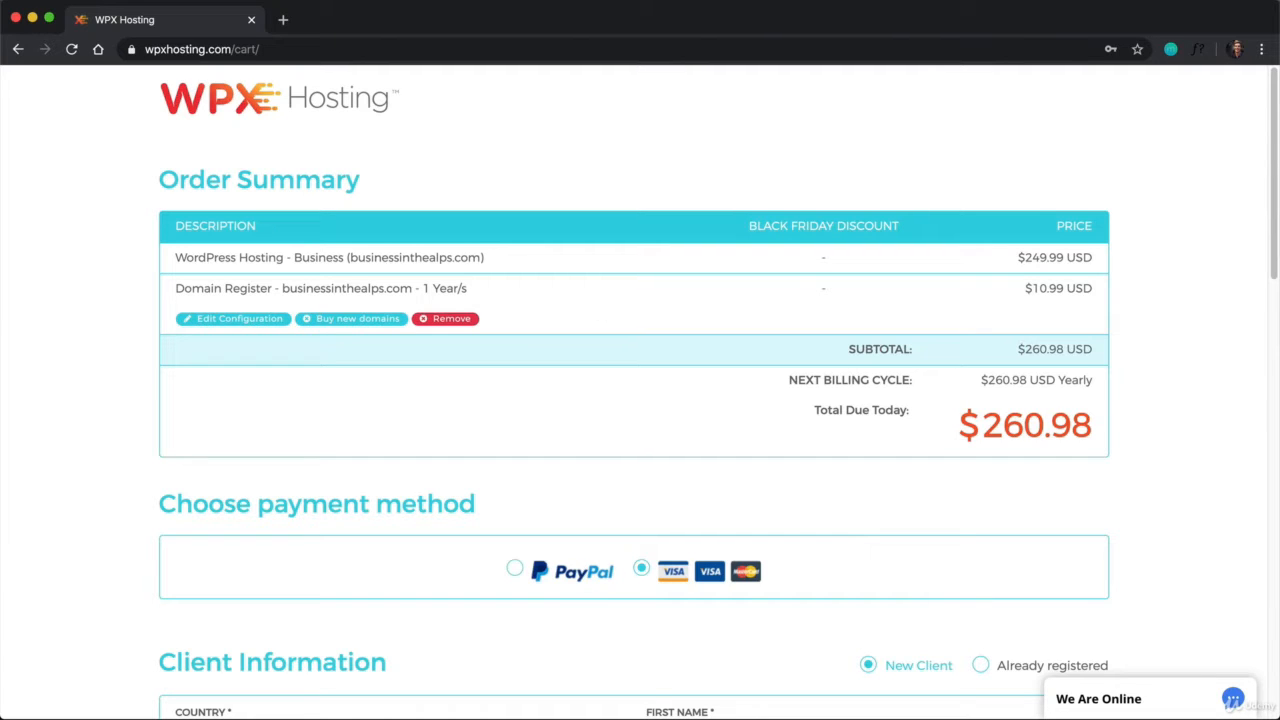
Go to wpxhosting.com and log in to the client area with the saved credentials
click(337, 52)
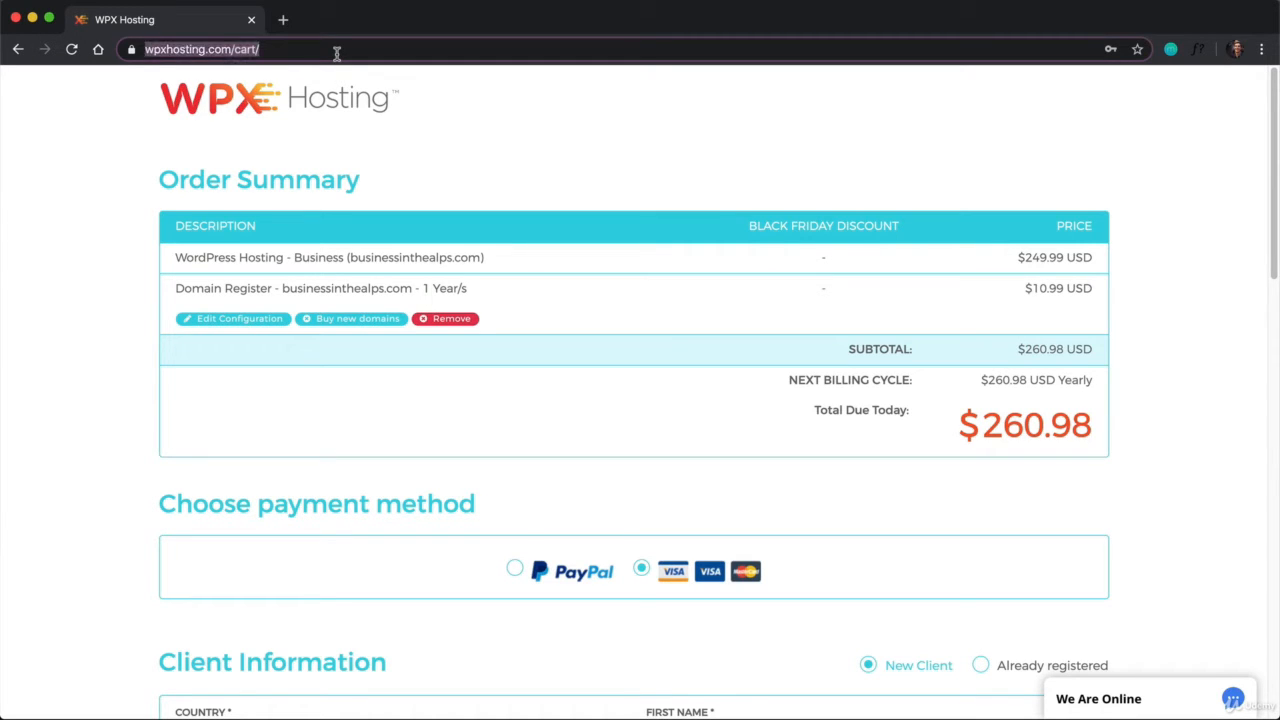
text(wpxhosting.com)
key(Return)
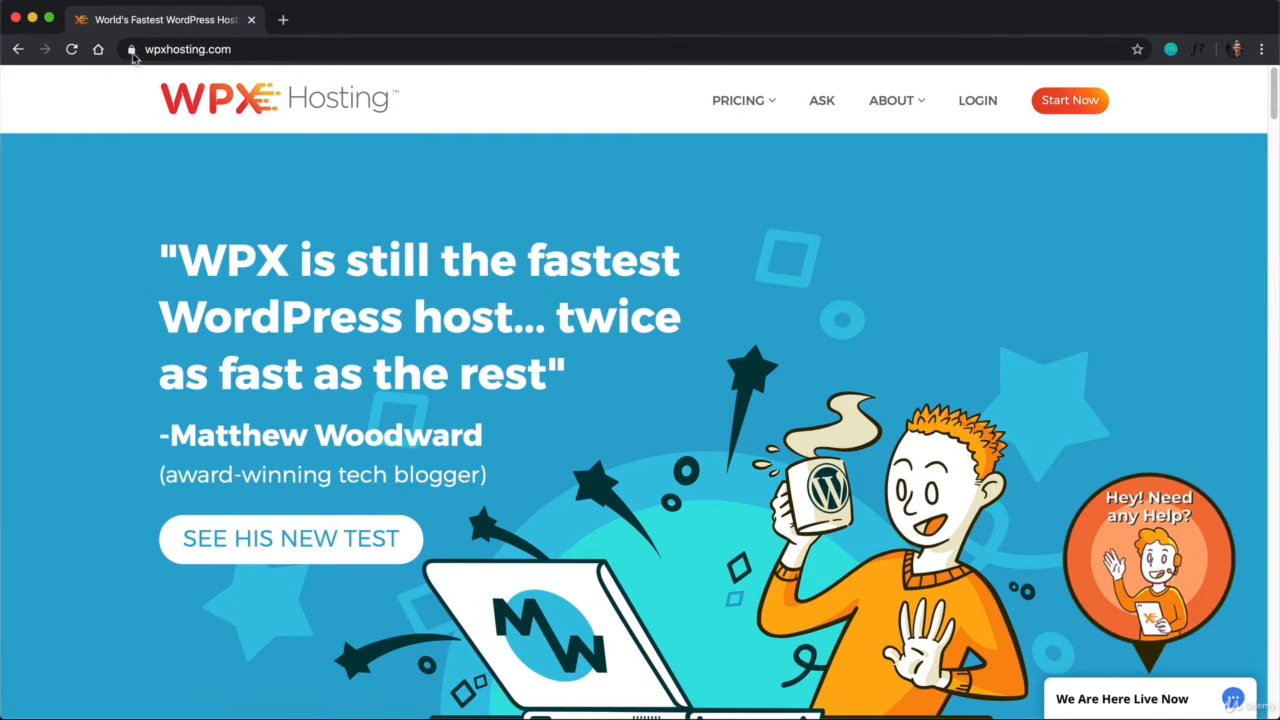
click(972, 104)
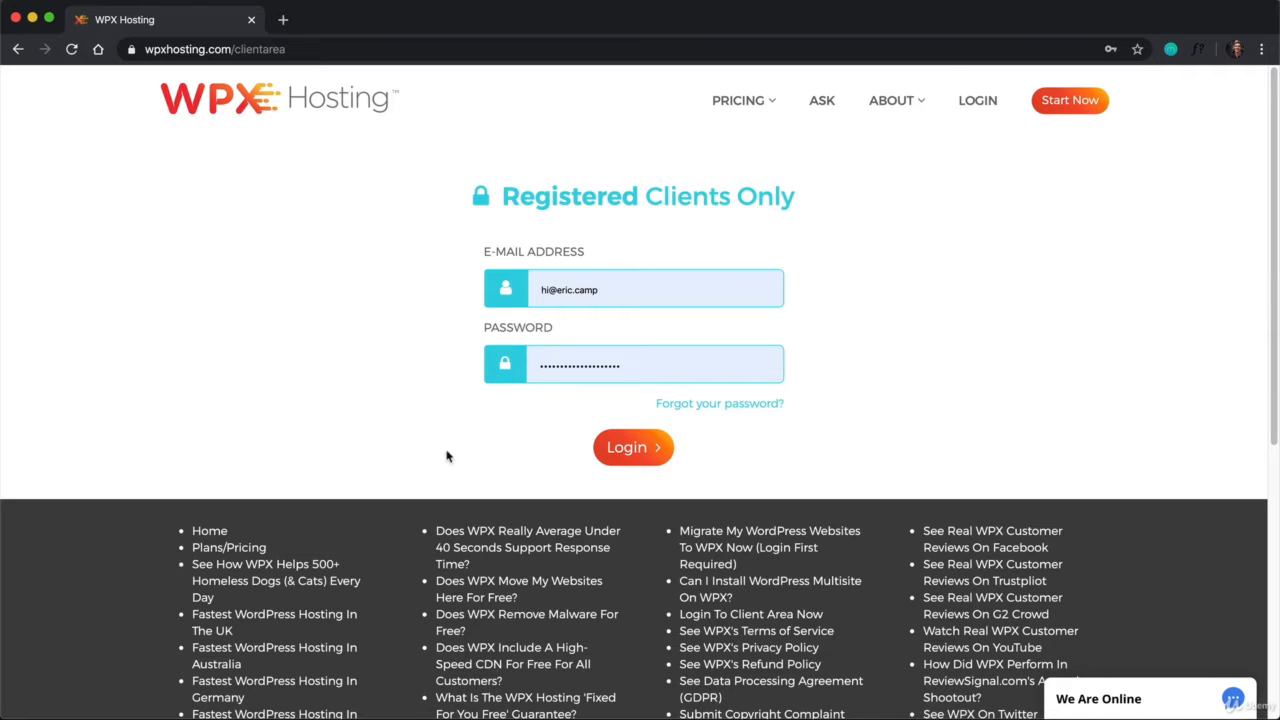
click(630, 452)
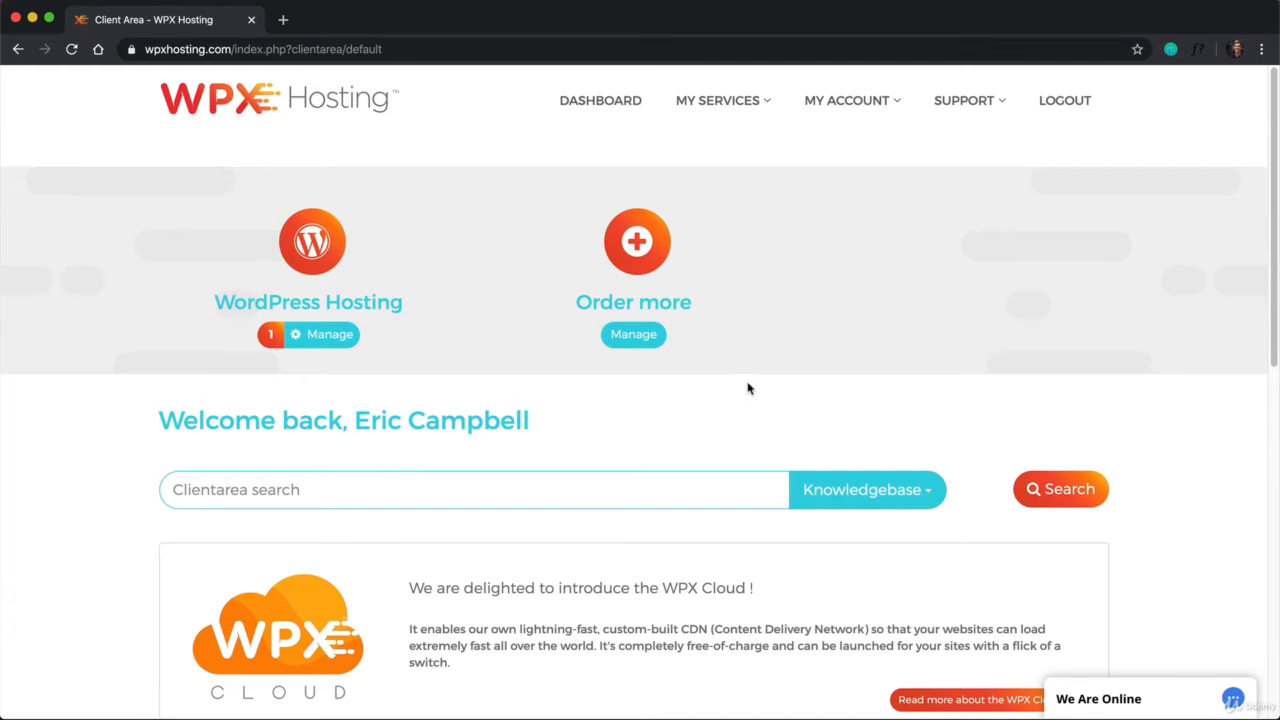
Open the Websites/SSL list of the Business WordPress hosting account and briefly view the live support chat
click(362, 309)
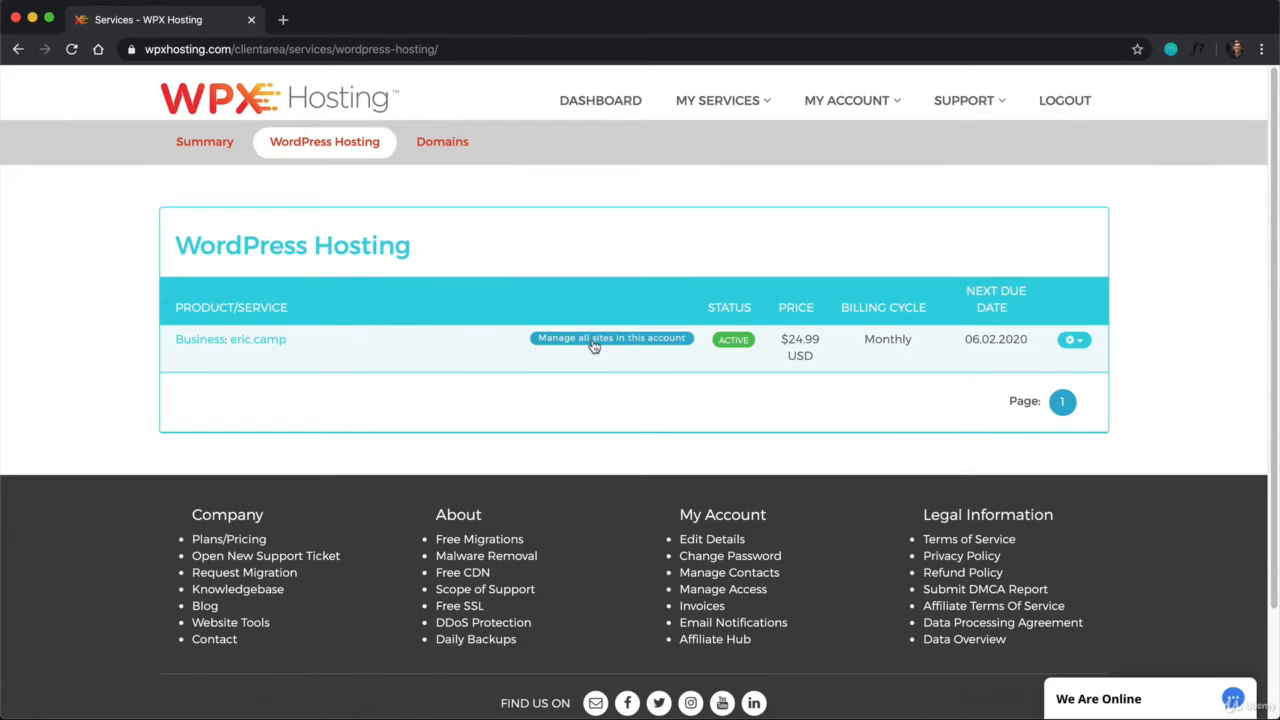
click(632, 341)
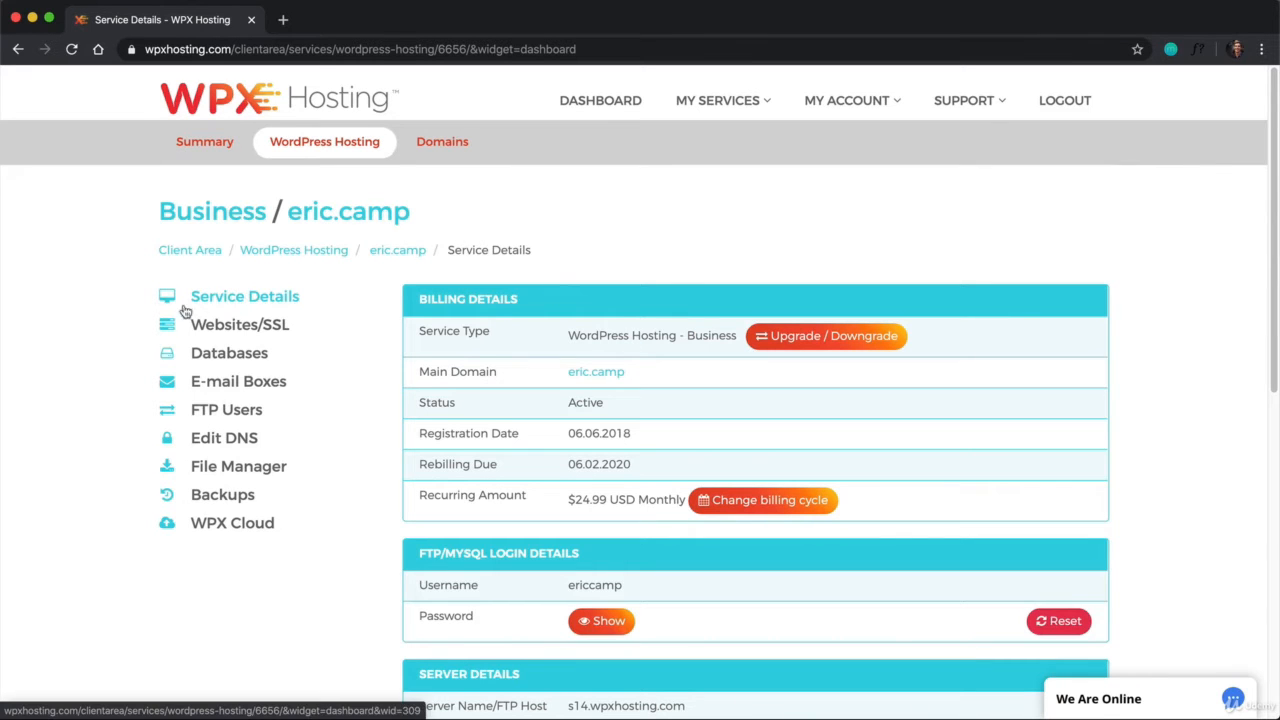
click(237, 332)
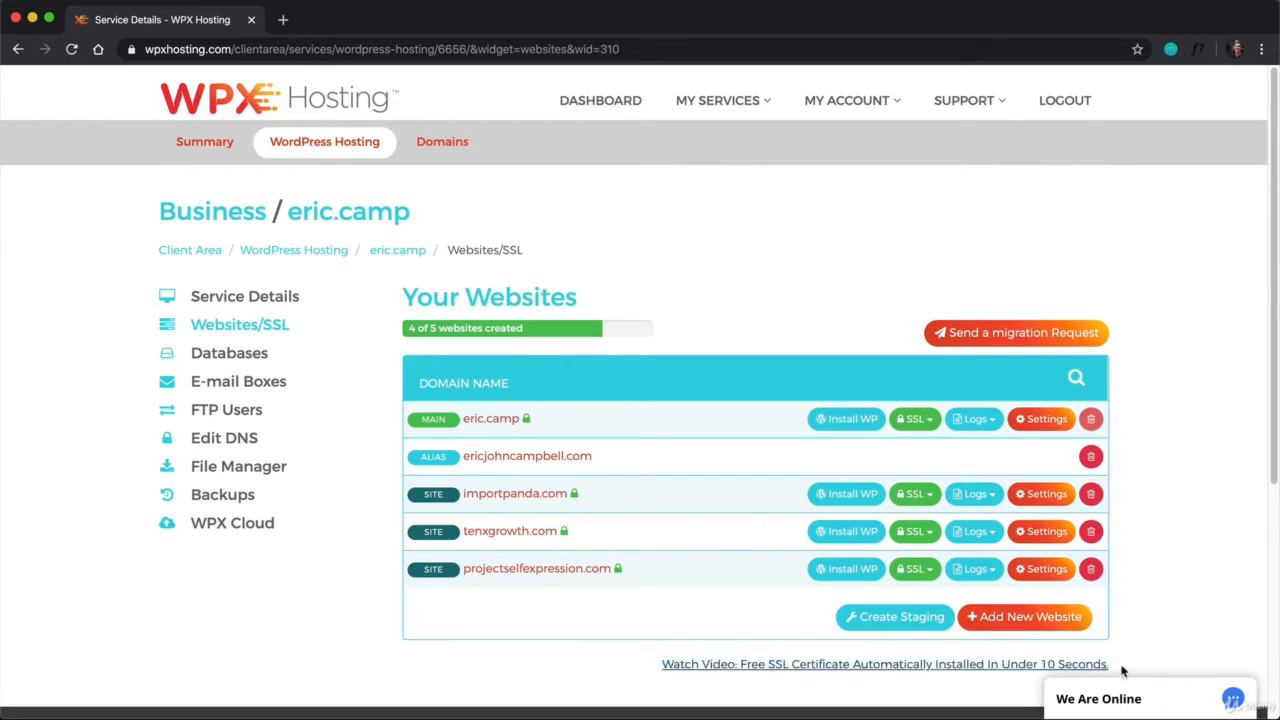
click(1167, 705)
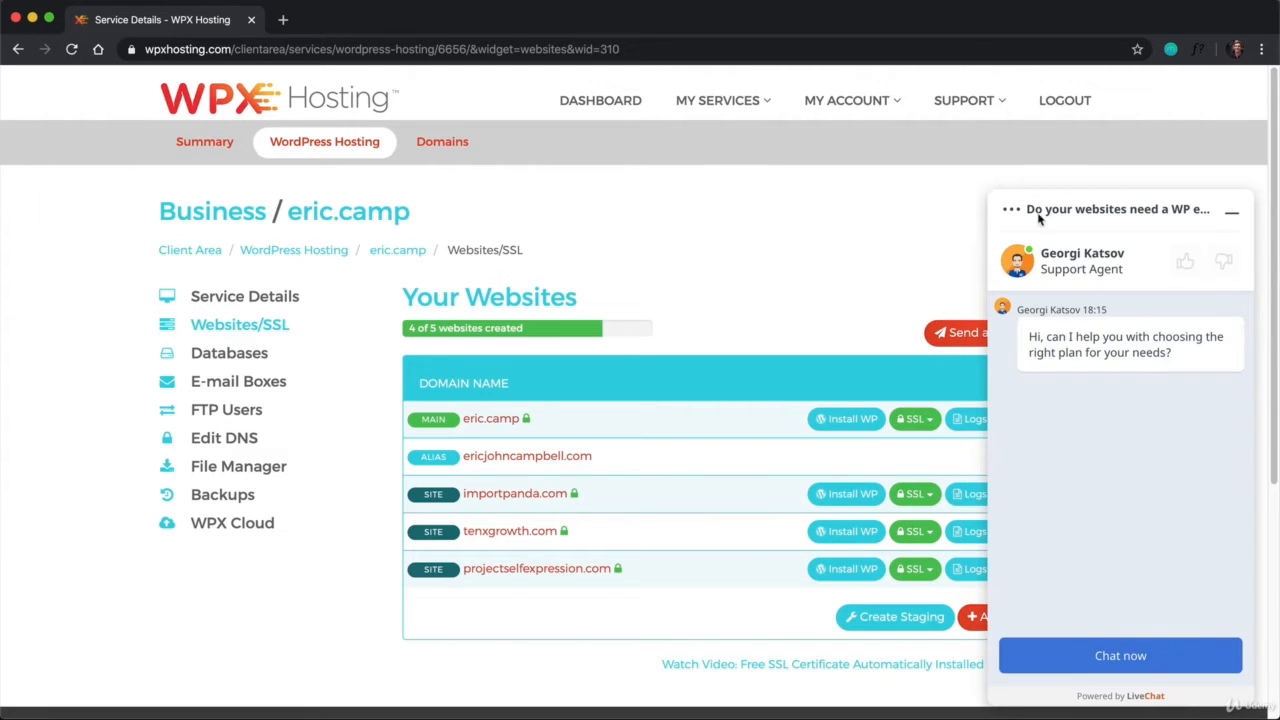
click(1236, 218)
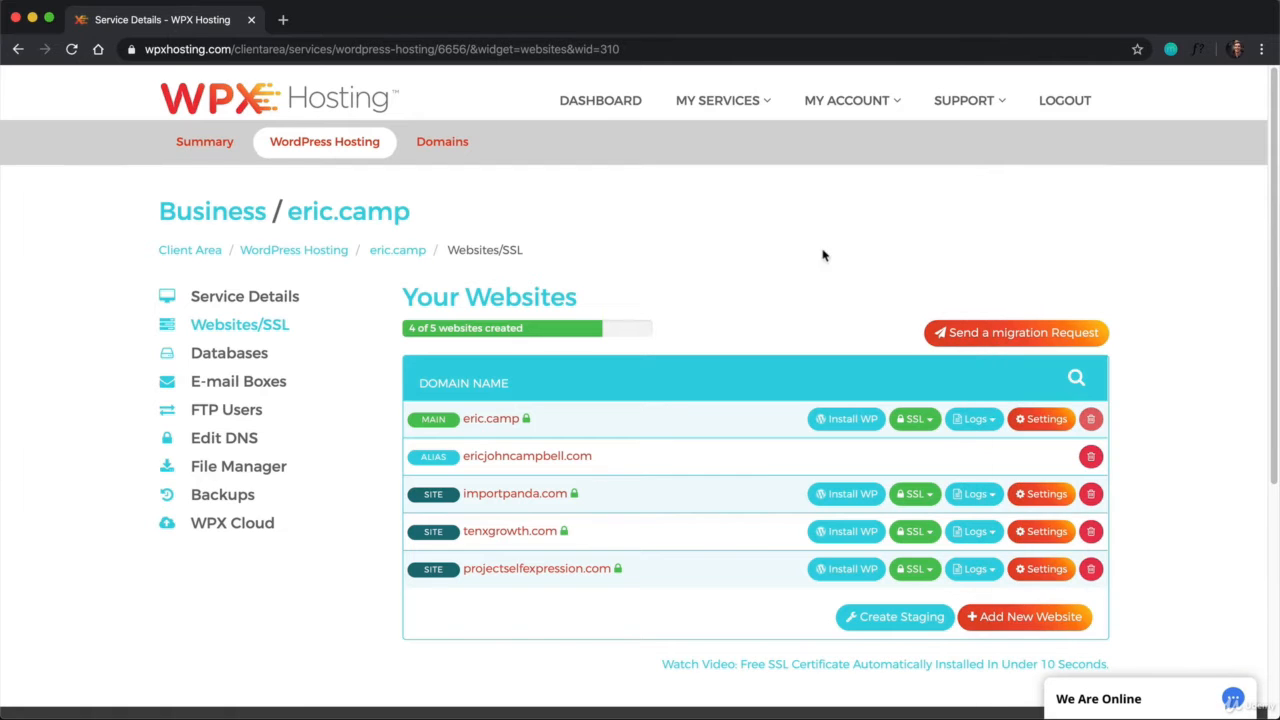
Start adding projectselfexpression.com as a top level domain website with WordPress and an SSL certificate, and continue to the WordPress installation details
click(1021, 625)
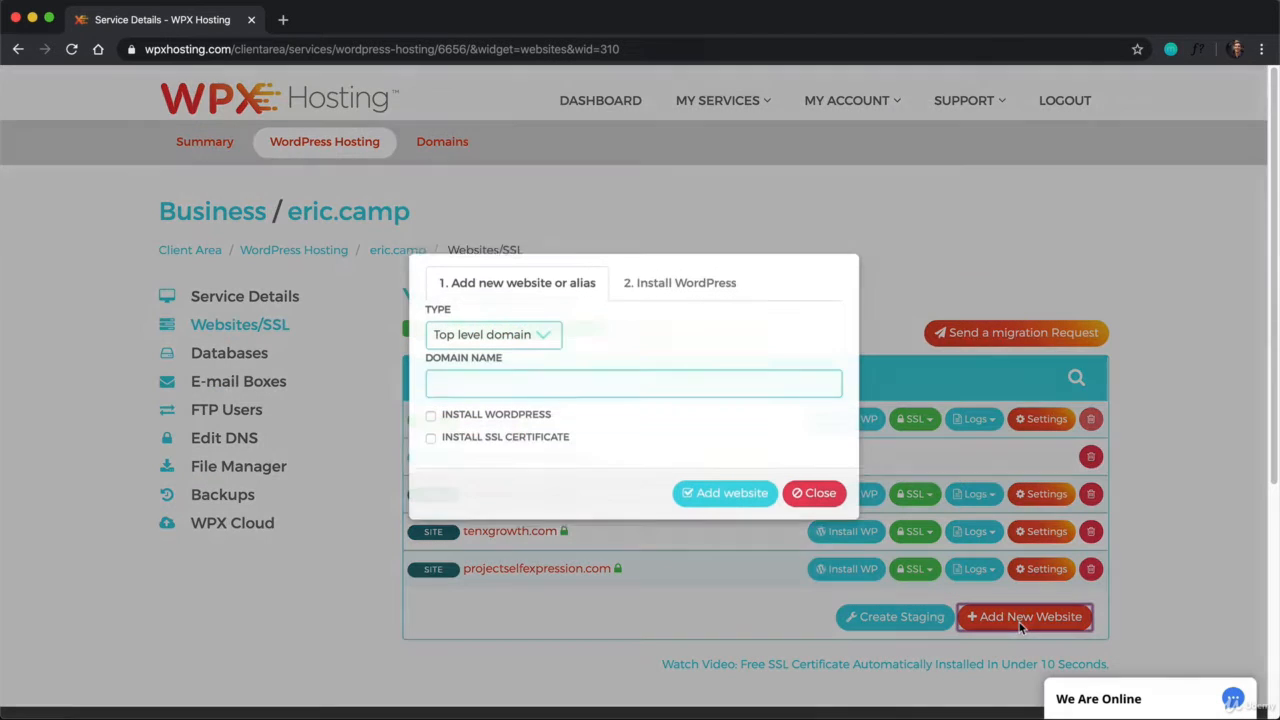
click(493, 397)
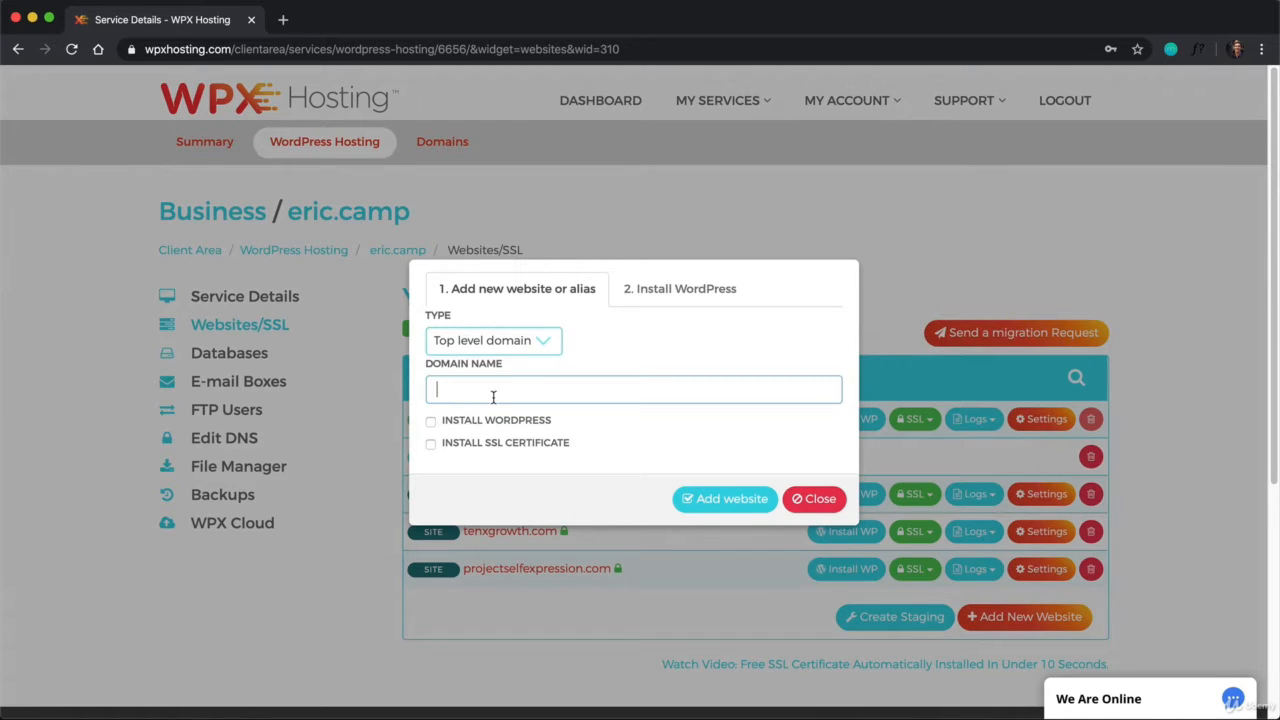
text(projectselfexpression.com)
click(431, 424)
click(431, 445)
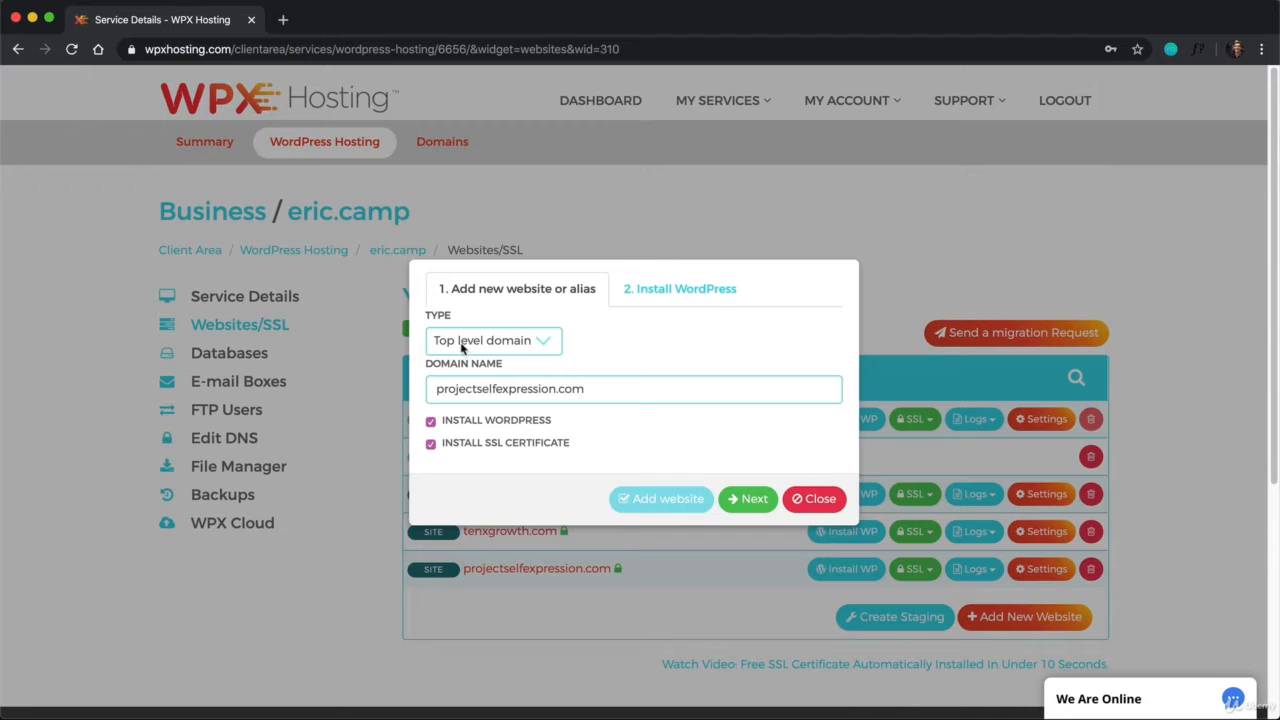
drag(436, 388, 588, 388)
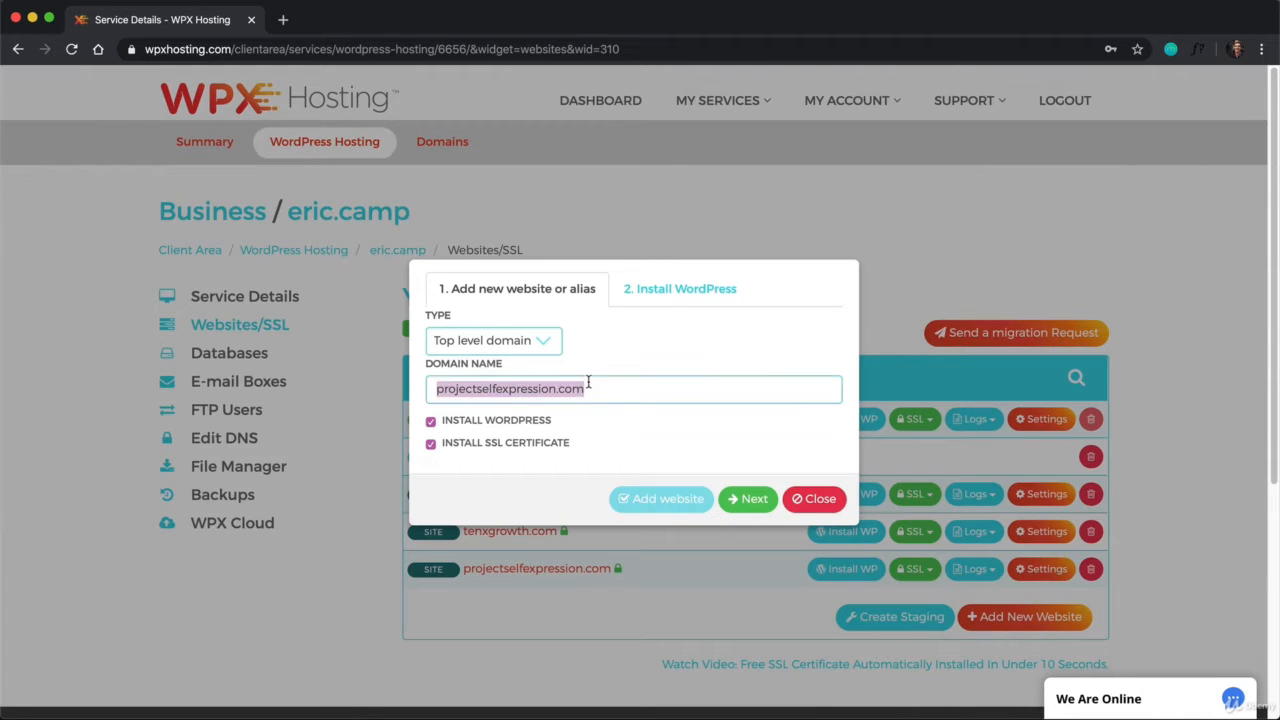
click(432, 442)
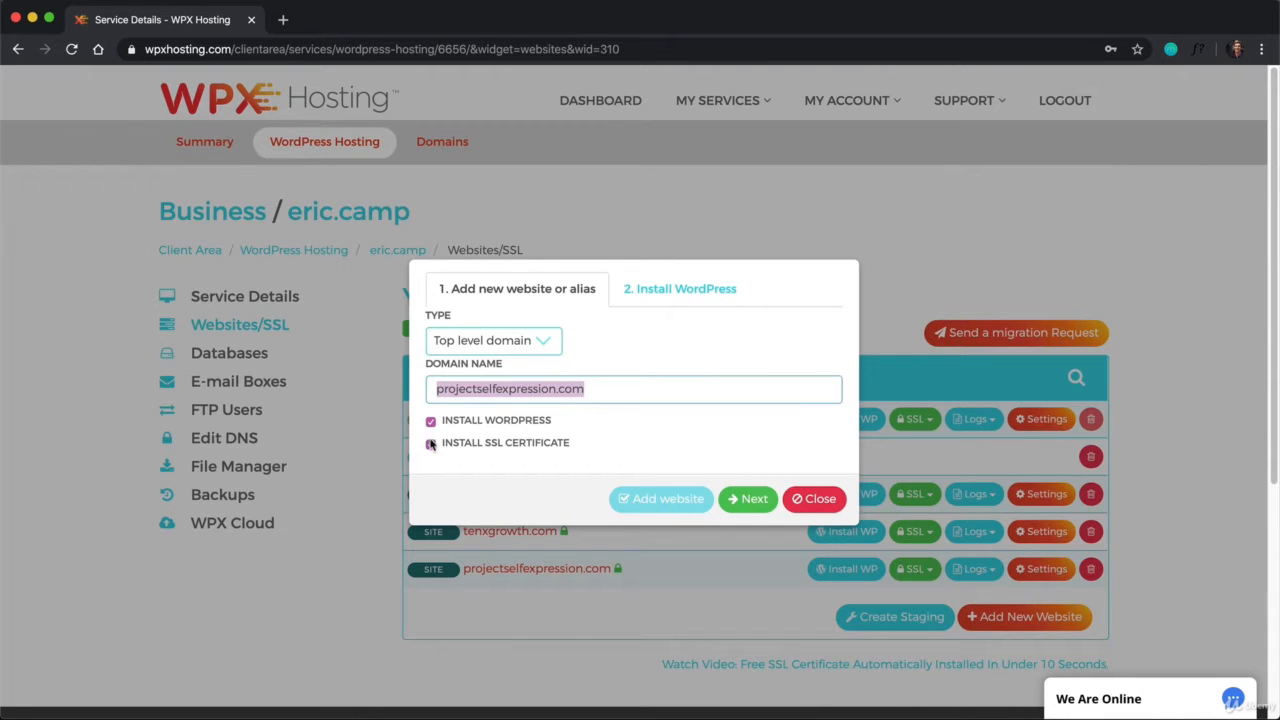
click(732, 499)
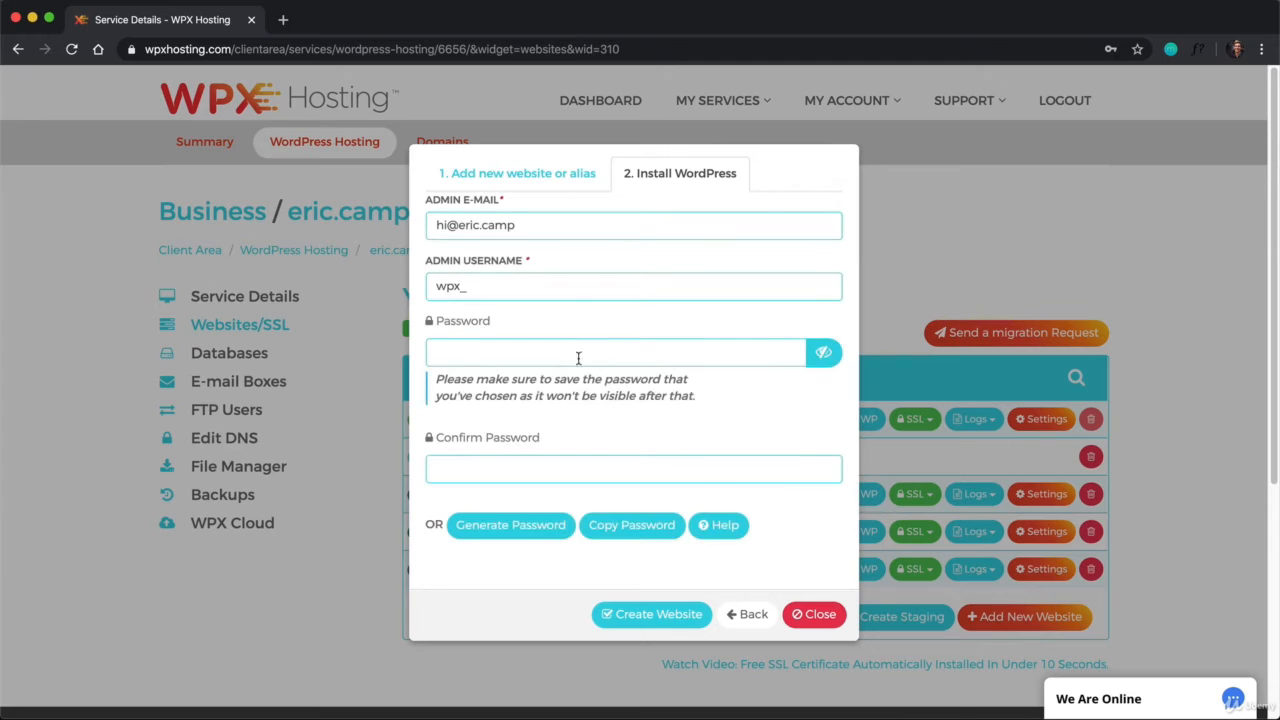
Fill in the WordPress admin username and a generated admin password, and discard the unsaved new website
drag(437, 222, 566, 230)
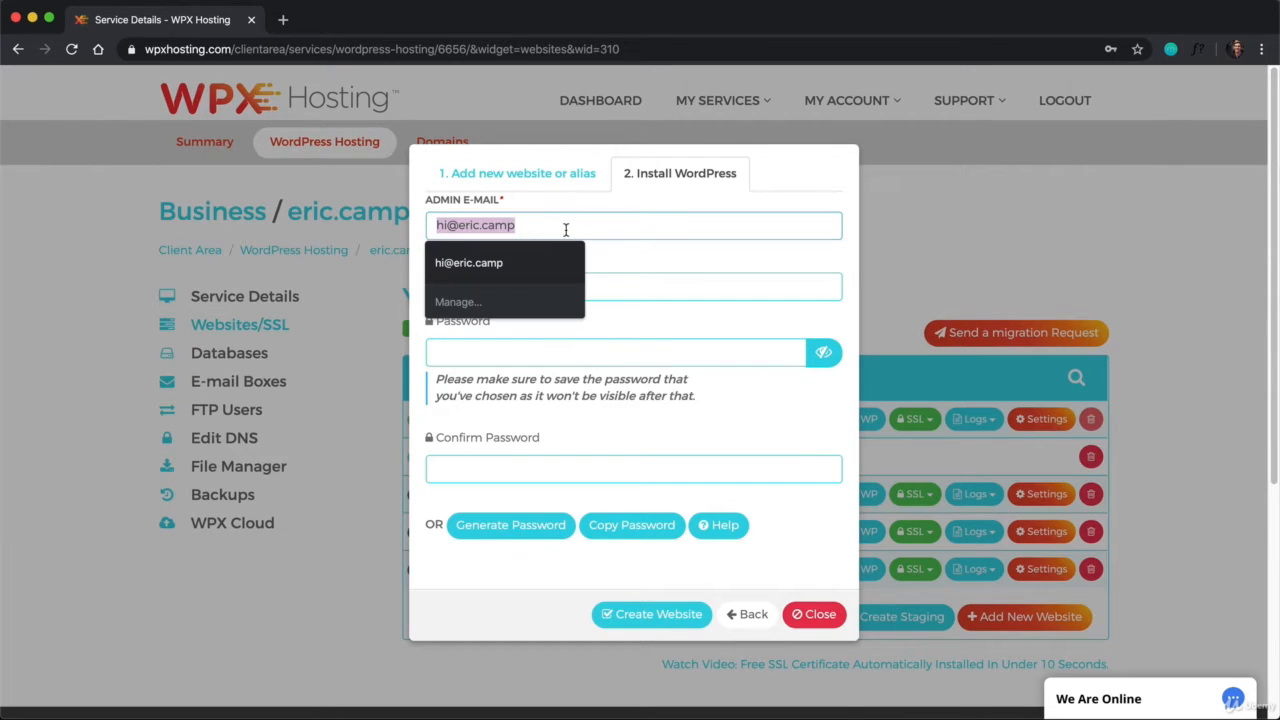
click(566, 231)
click(618, 255)
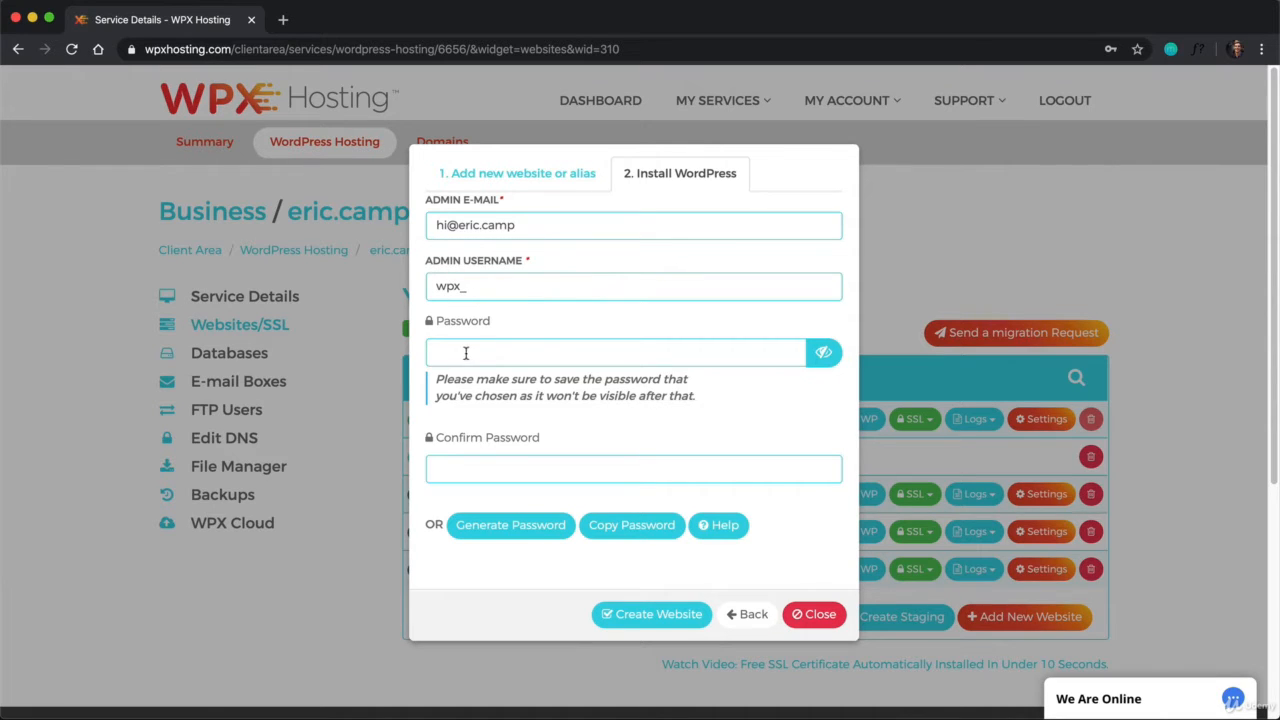
click(481, 289)
text(ericc747)
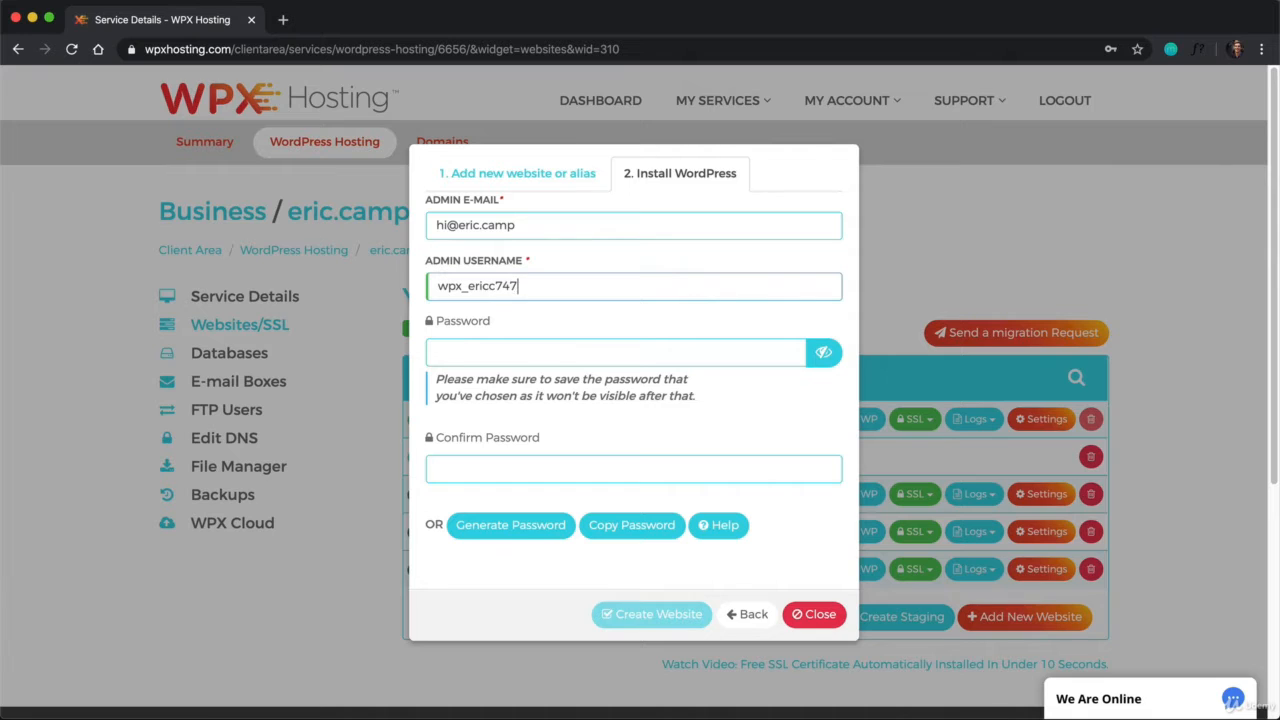
click(510, 528)
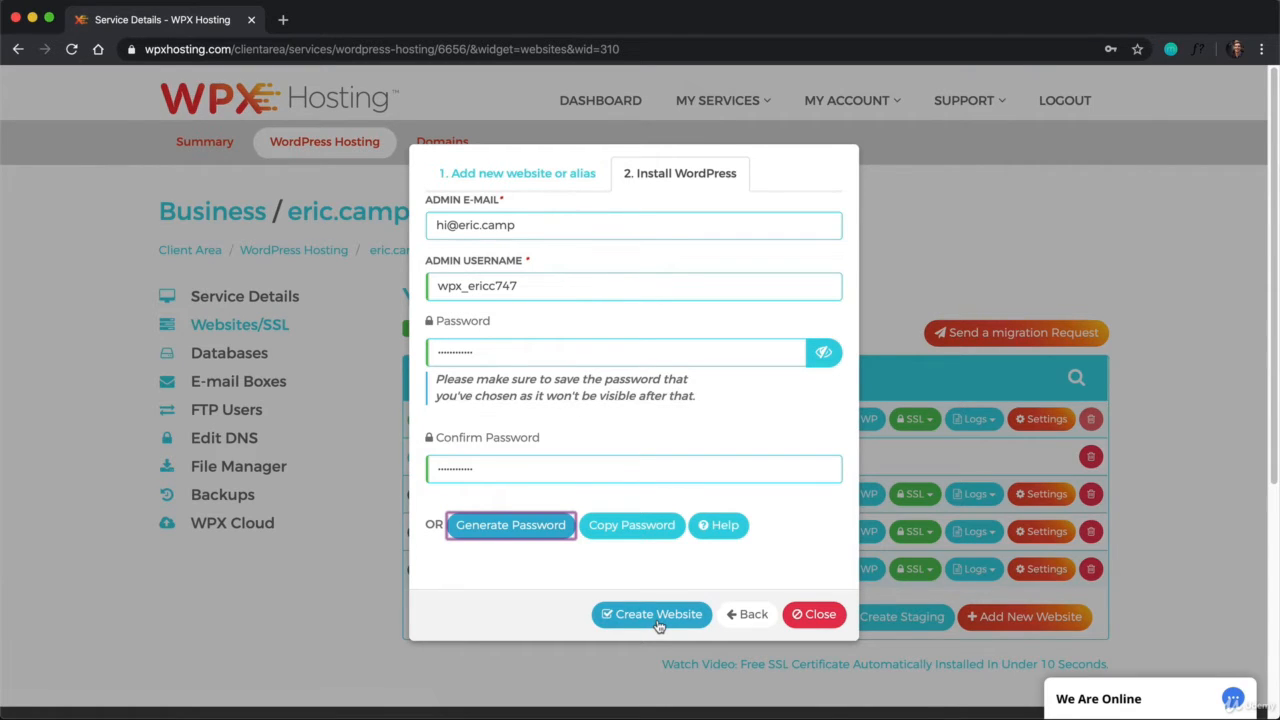
click(805, 619)
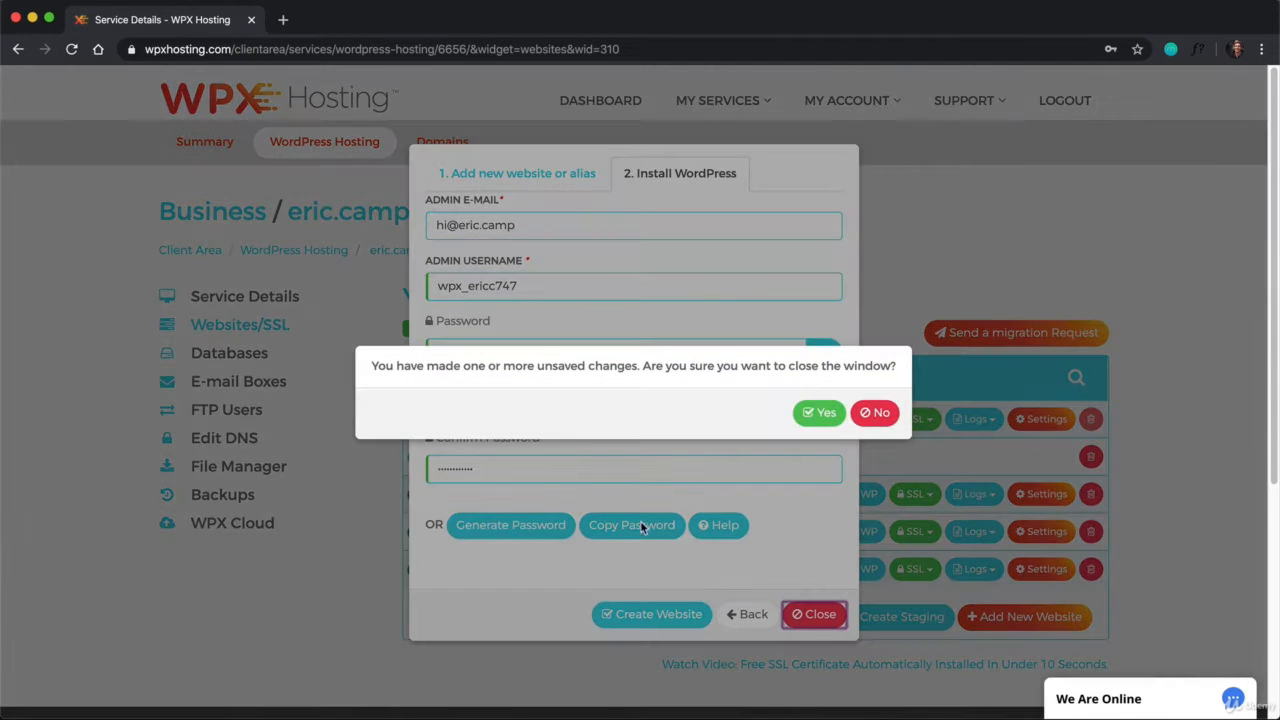
click(816, 412)
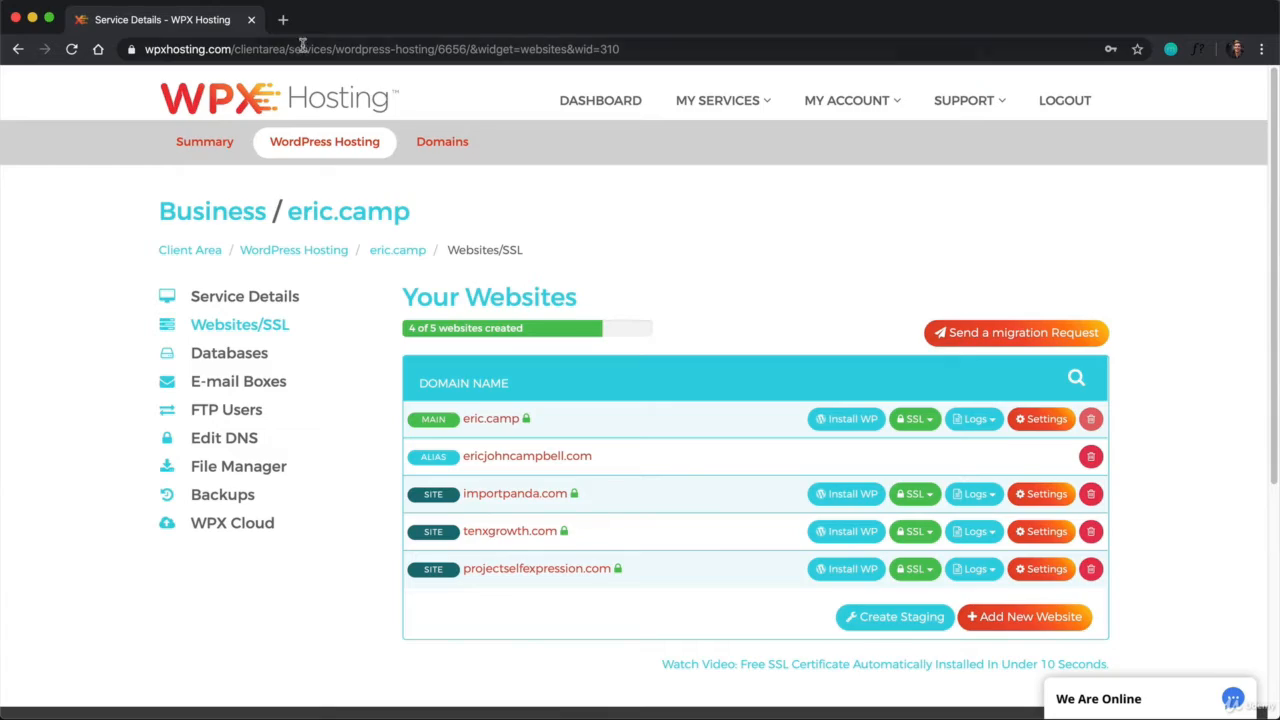
Open the WordPress login page at projectselfexpression.com/wp-admin in a new browser tab
click(283, 19)
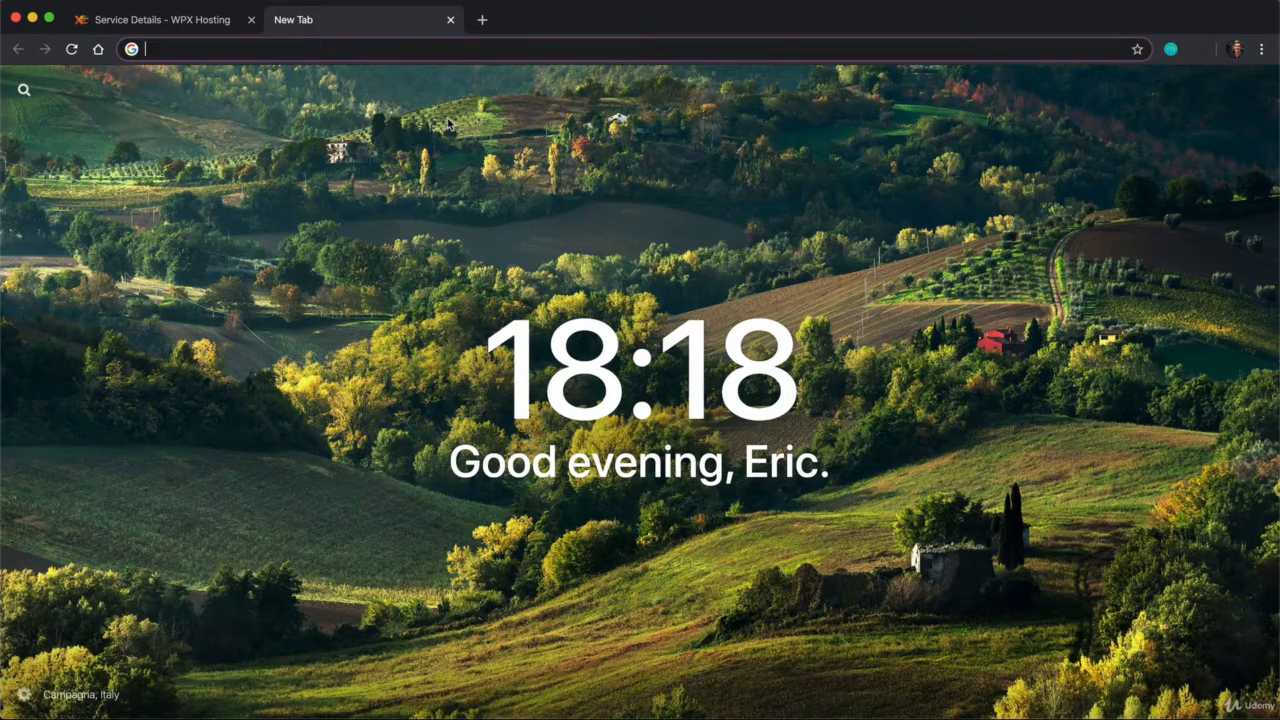
text(projectsel)
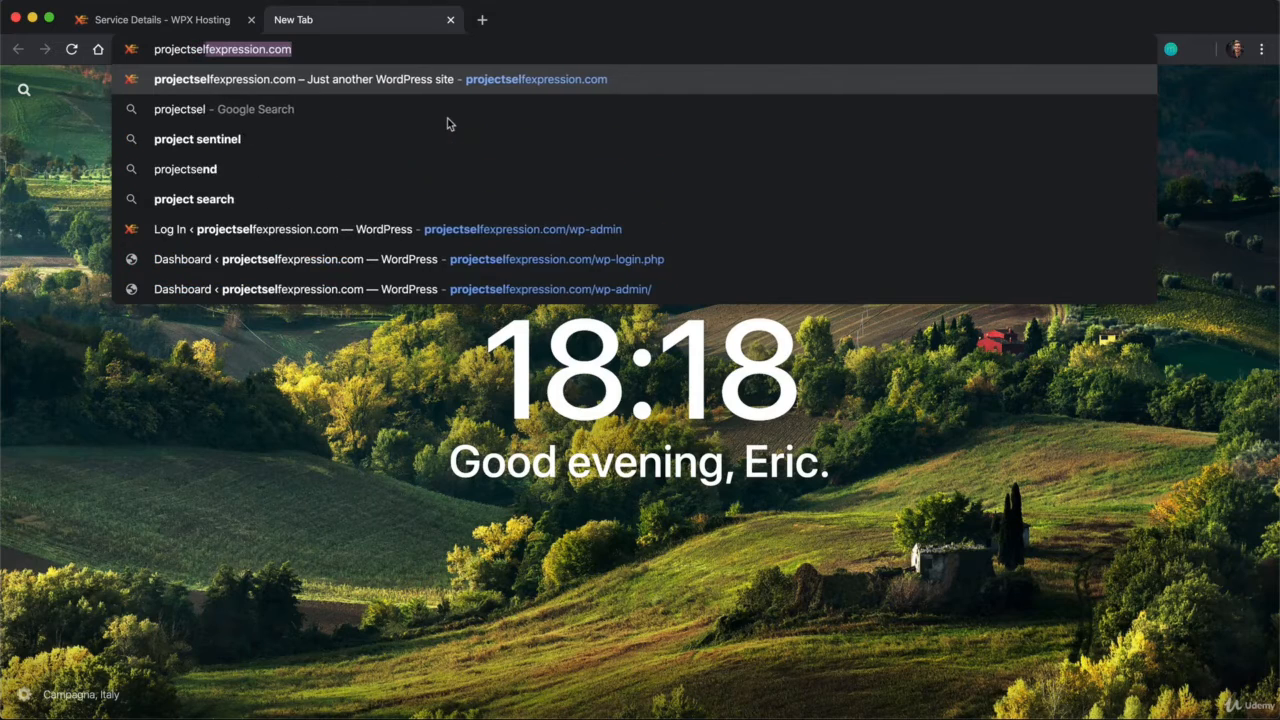
text(fexpression.com)
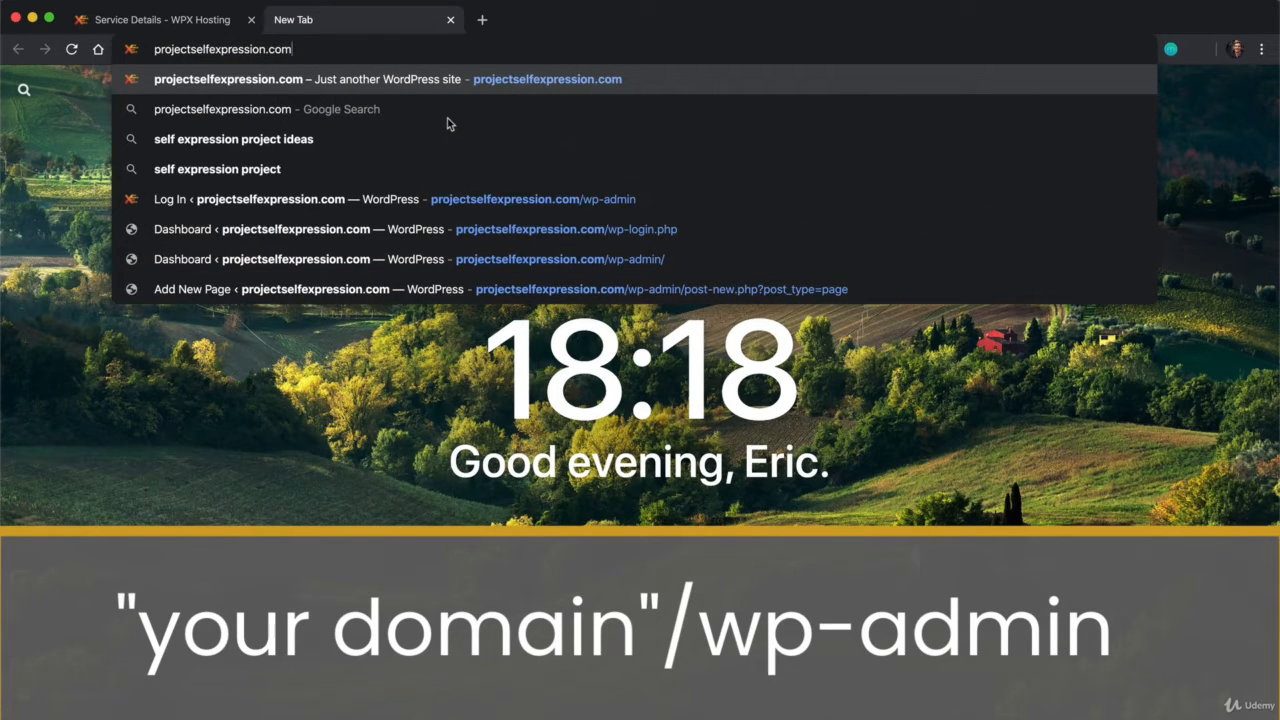
text(/wp)
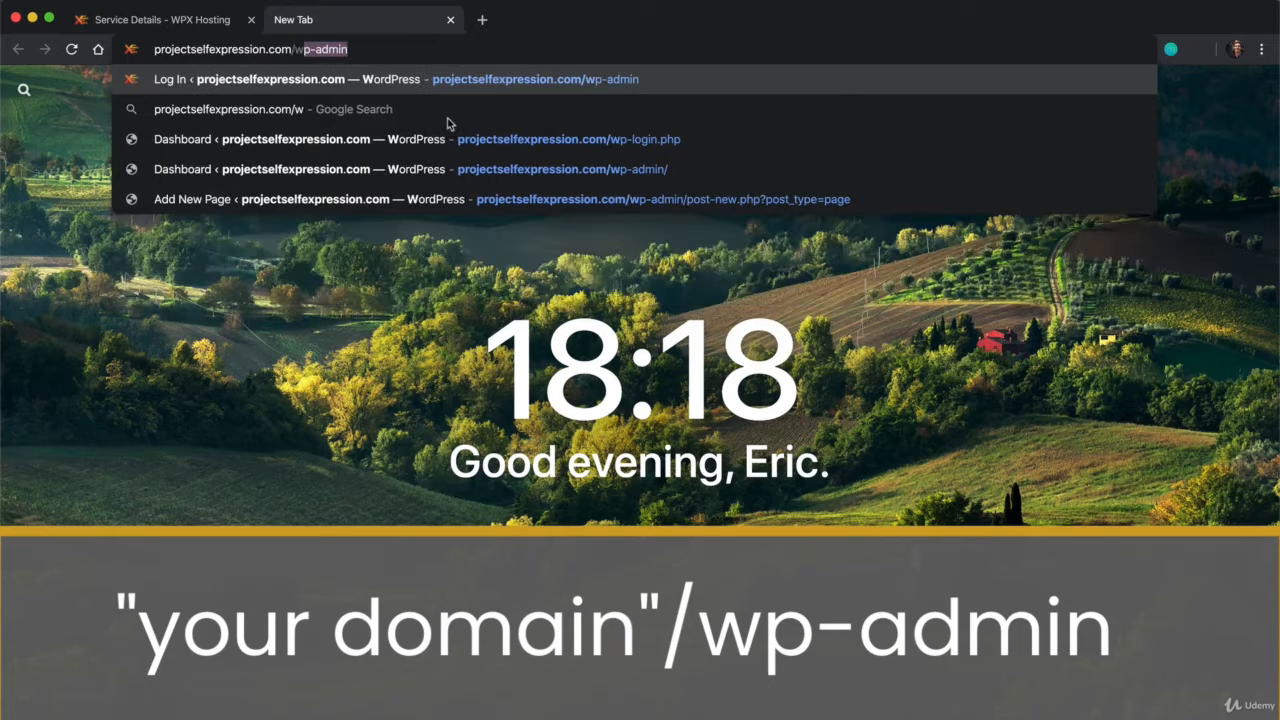
text(-admin)
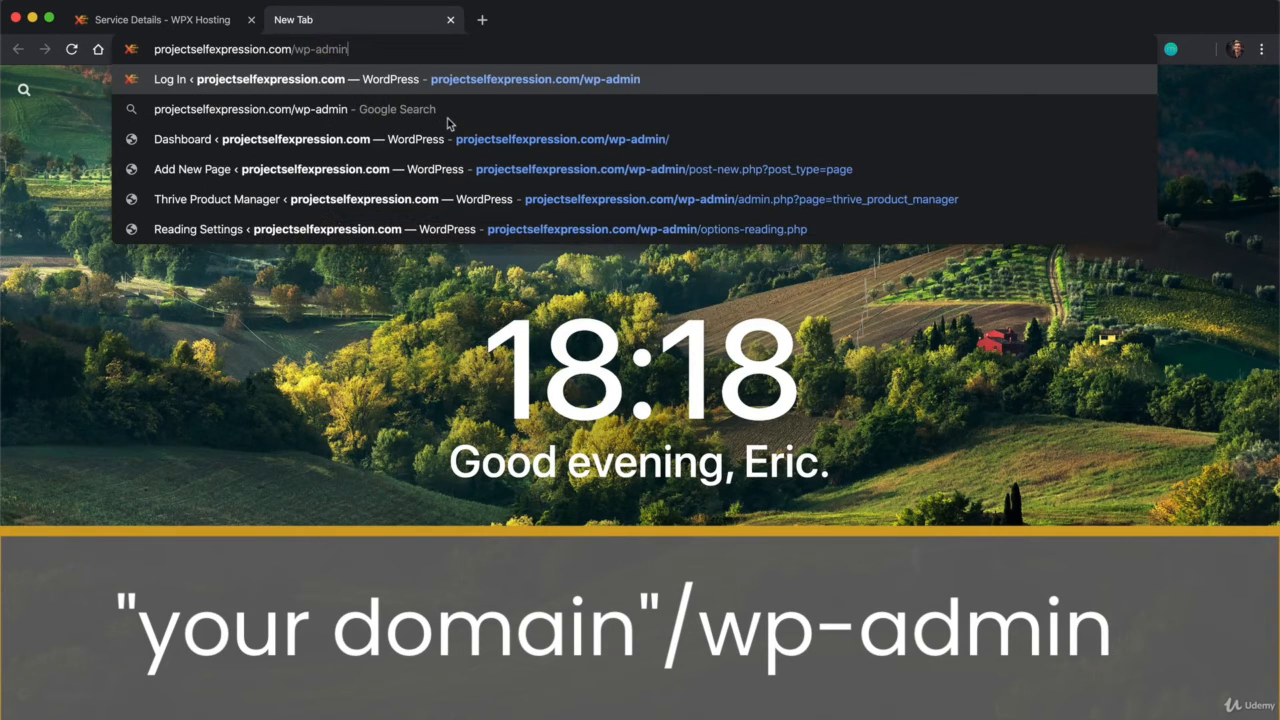
key(Return)
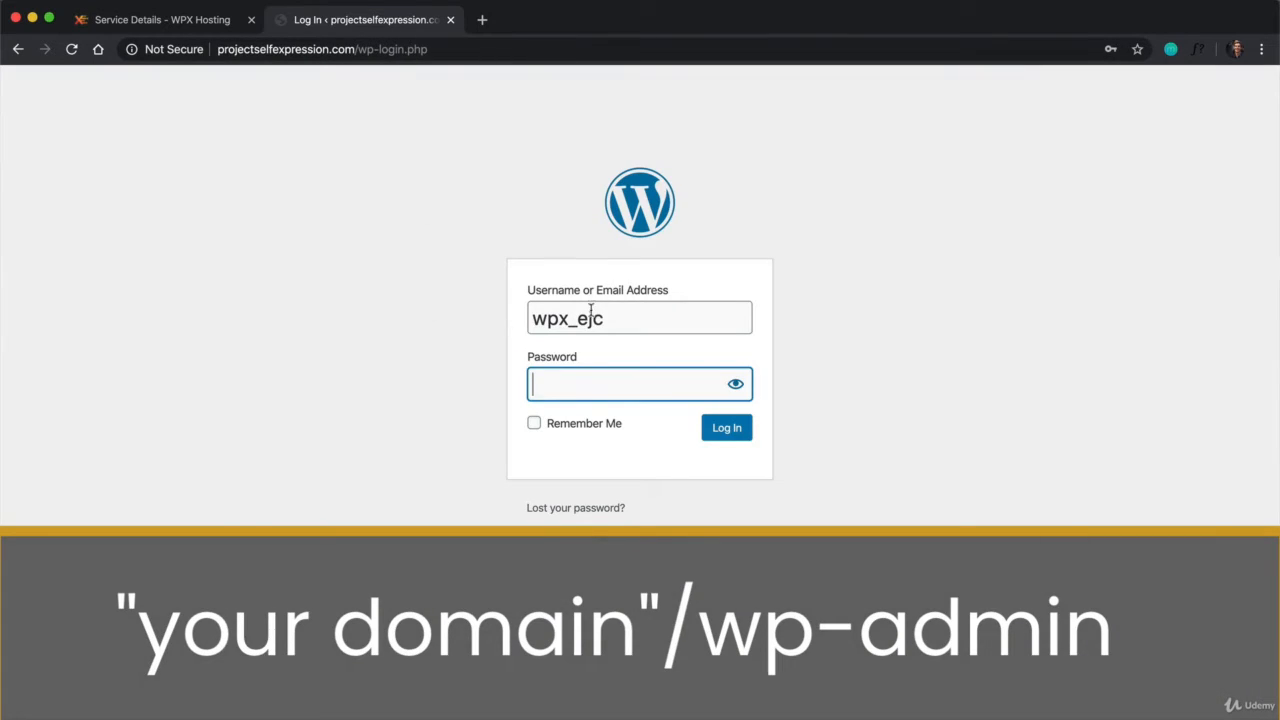
Log in to the WordPress admin with the saved account password and the Remember Me option enabled
click(575, 386)
key(Down)
key(Return)
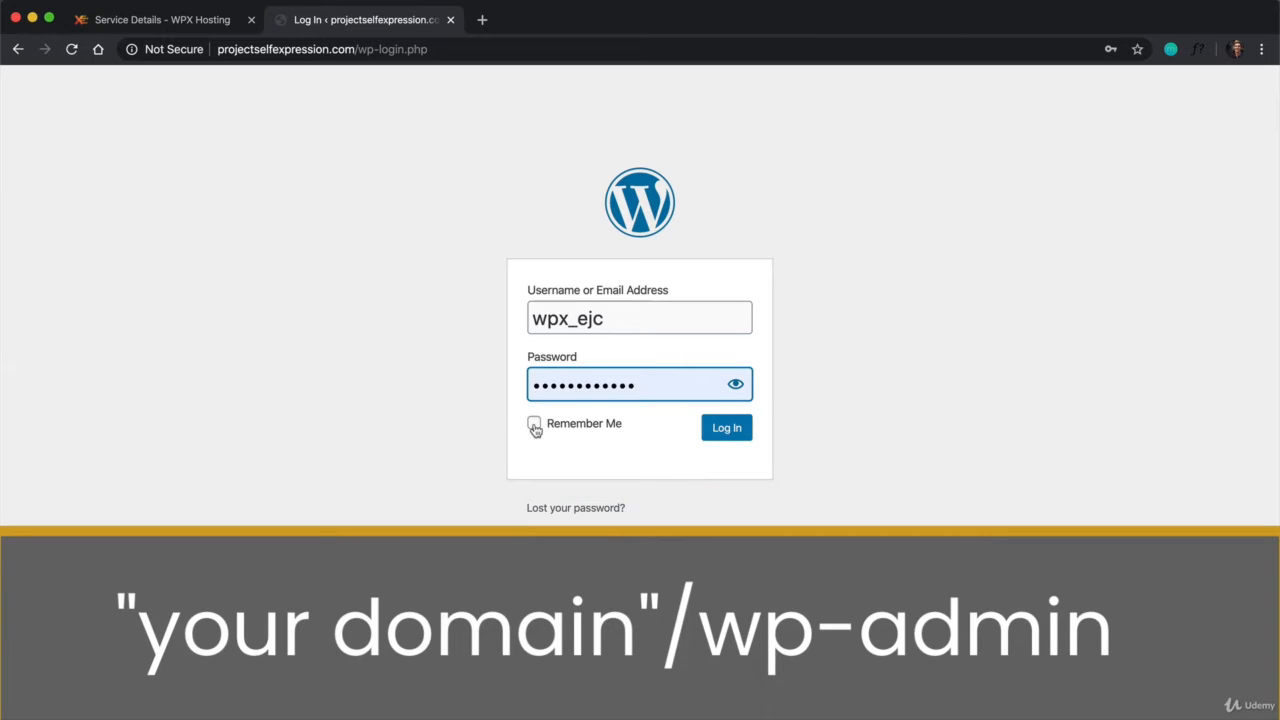
click(534, 424)
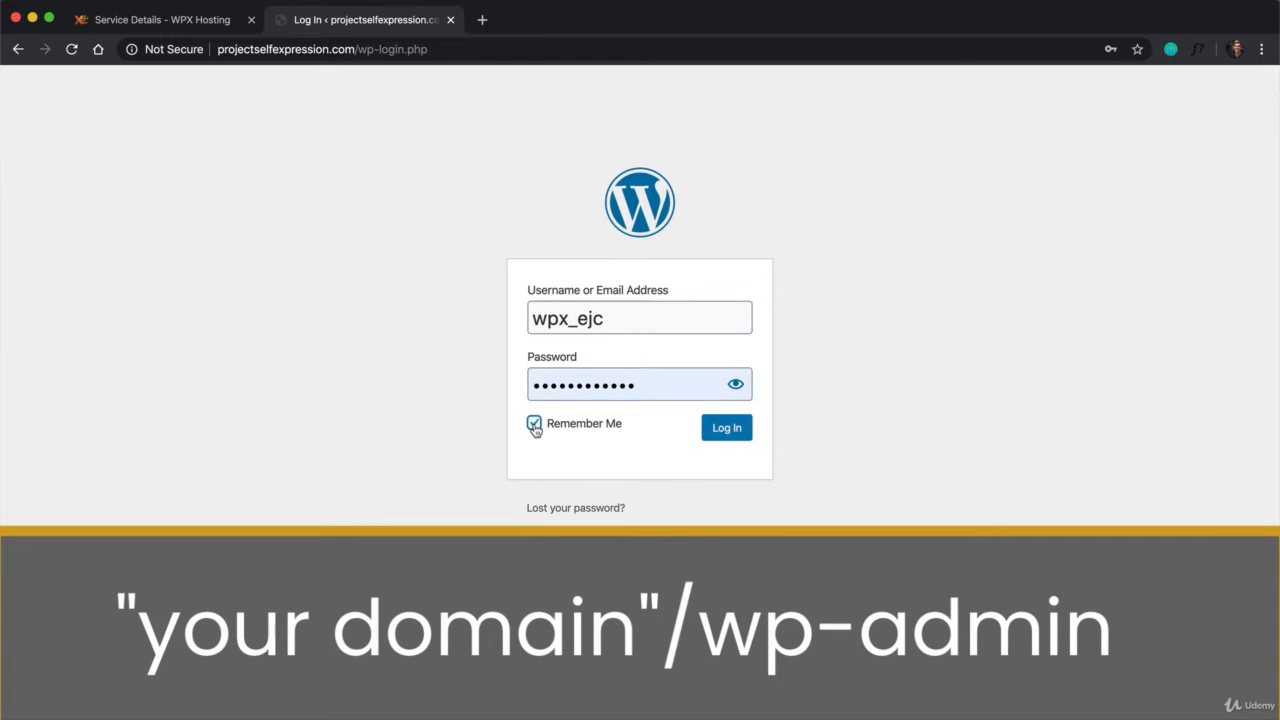
click(735, 438)
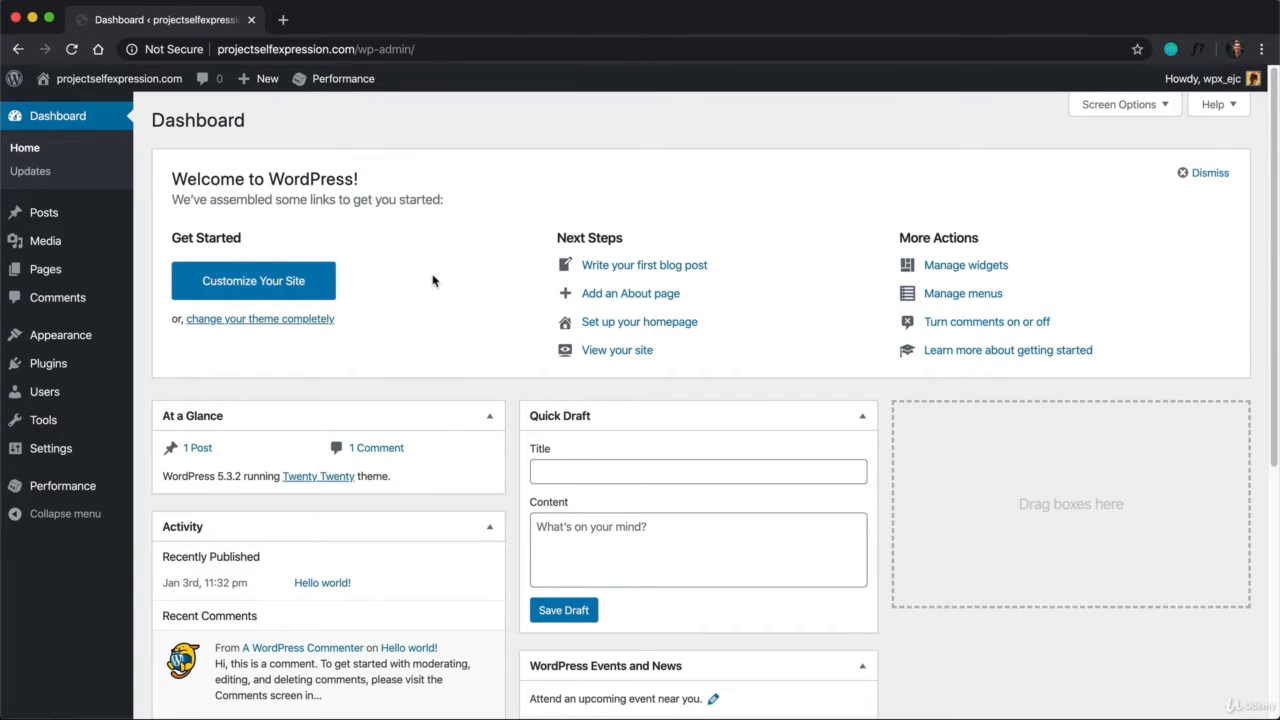
View the projectselfexpression.com front page in a separate tab down to its footer, and close it to return to the WordPress dashboard
key(super+t)
text(project)
key(Return)
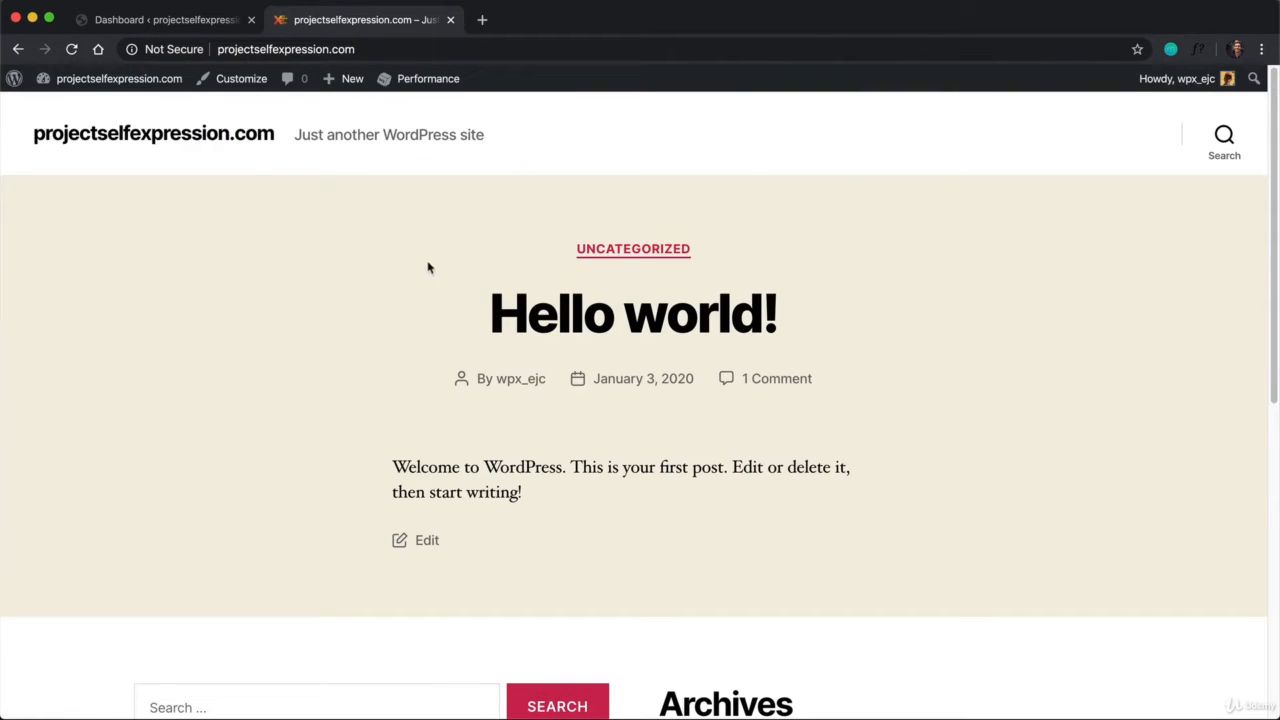
scroll(559, 196, down, 2)
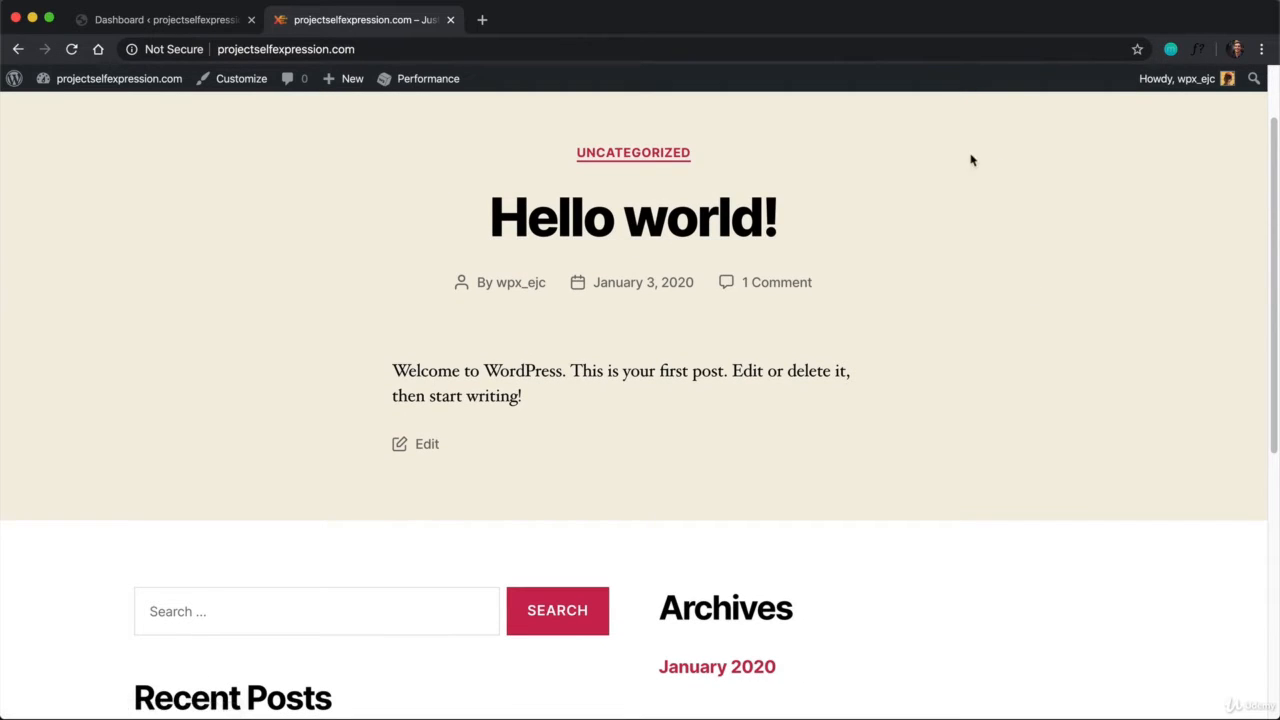
scroll(797, 349, down, 1)
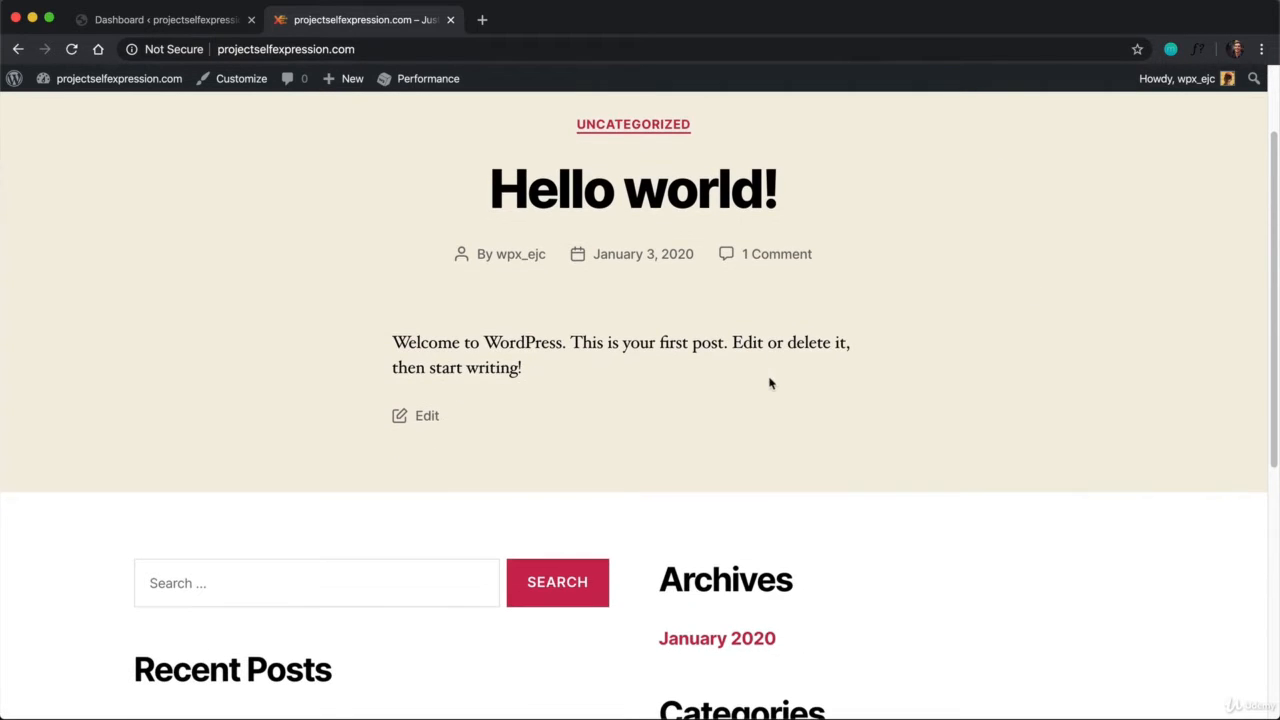
scroll(769, 384, up, 1)
scroll(760, 375, down, 8)
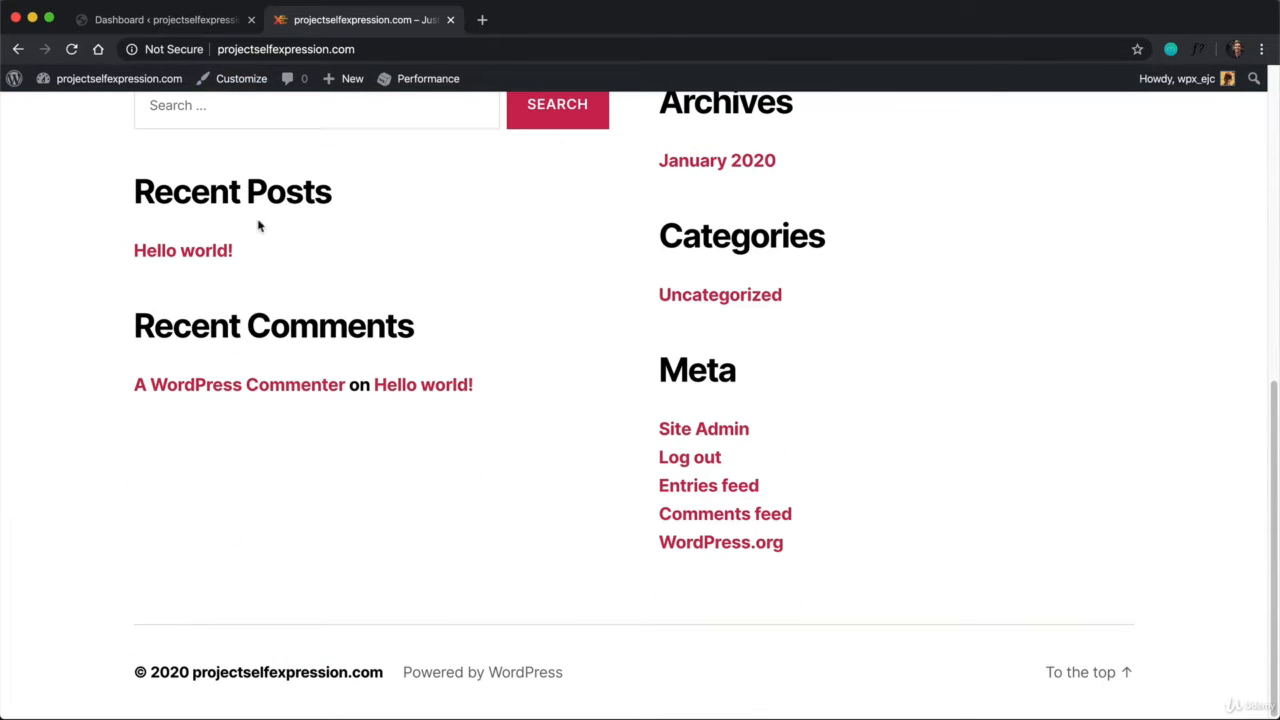
scroll(703, 371, up, 10)
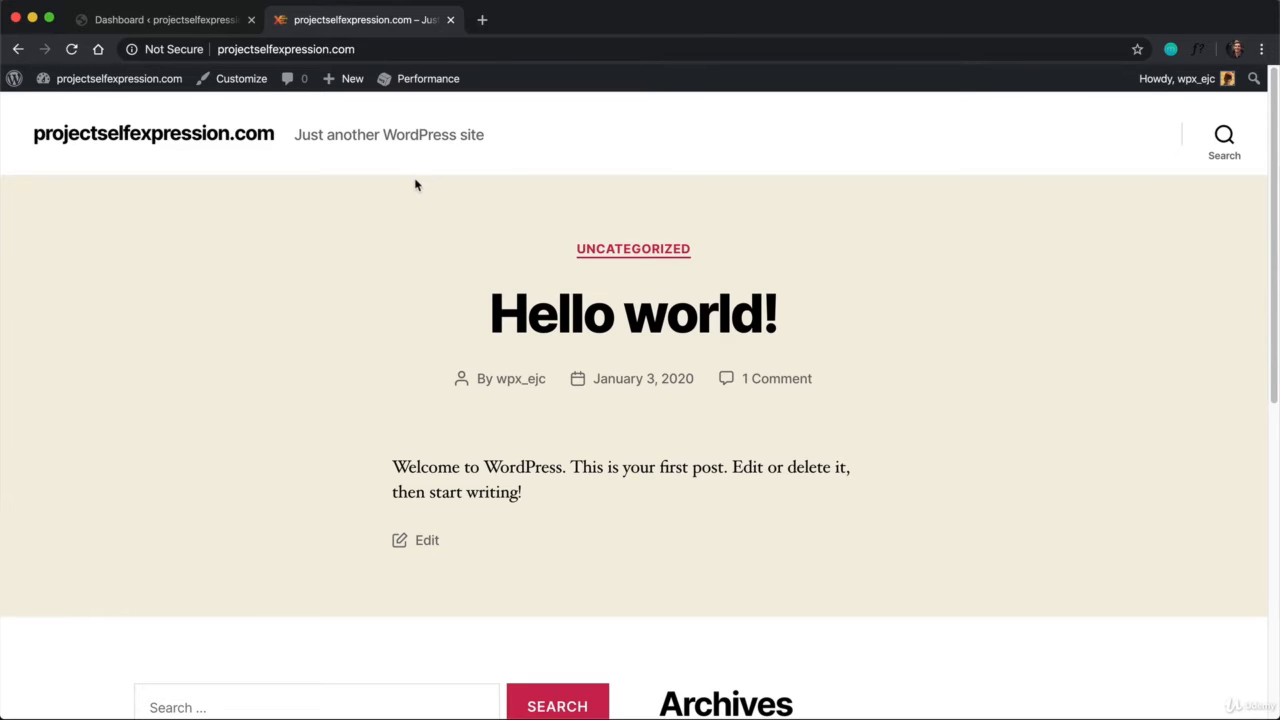
click(200, 28)
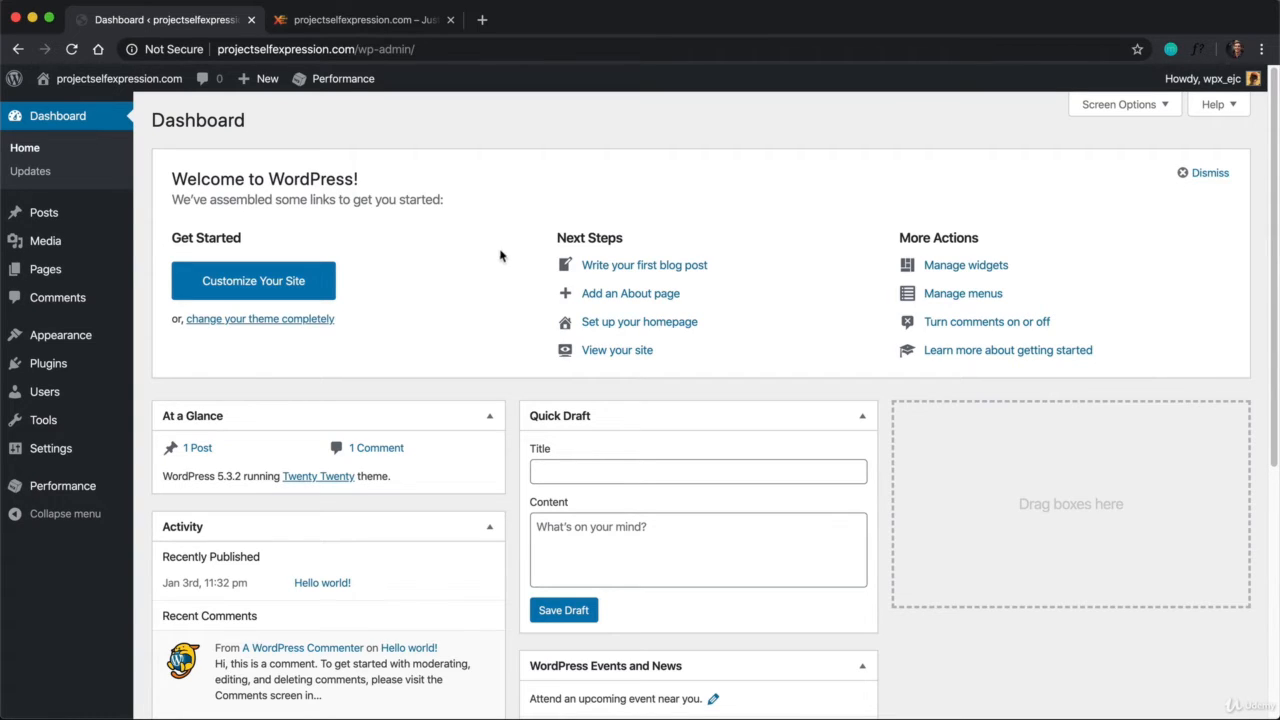
click(451, 20)
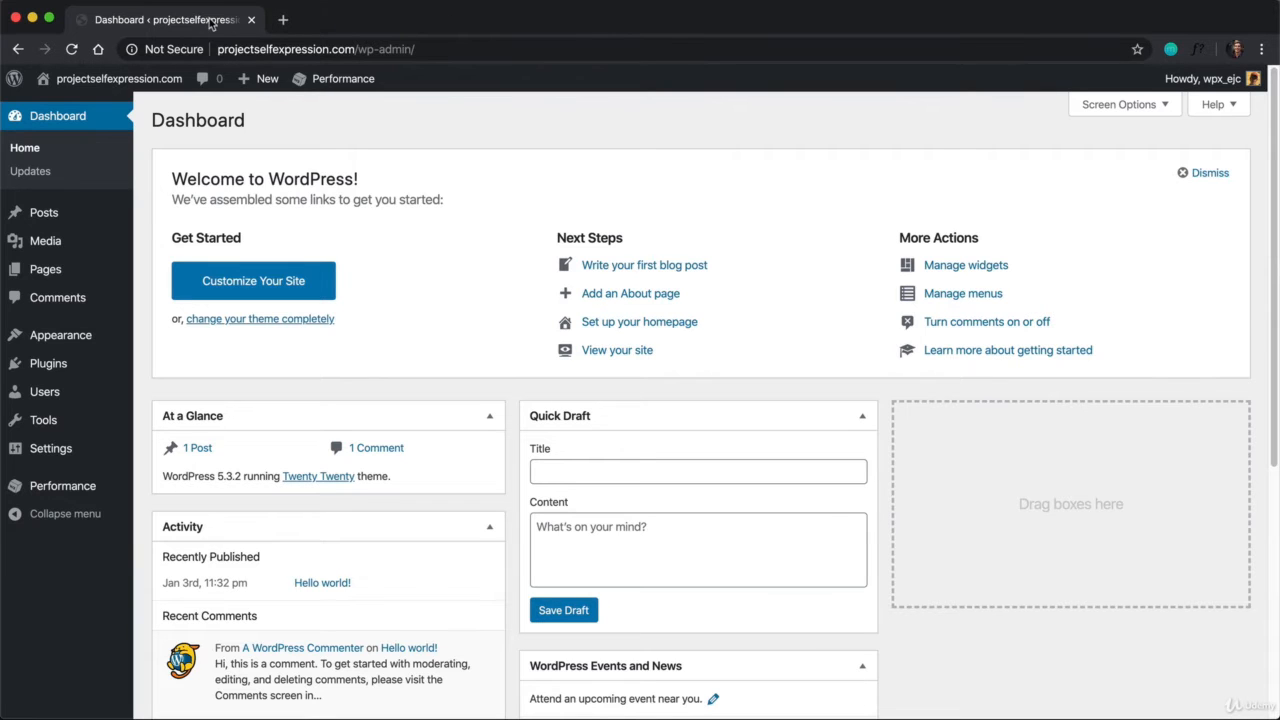
Open the Thrive Architect product page in a new browser tab through the address eric.camp/thrive
click(283, 20)
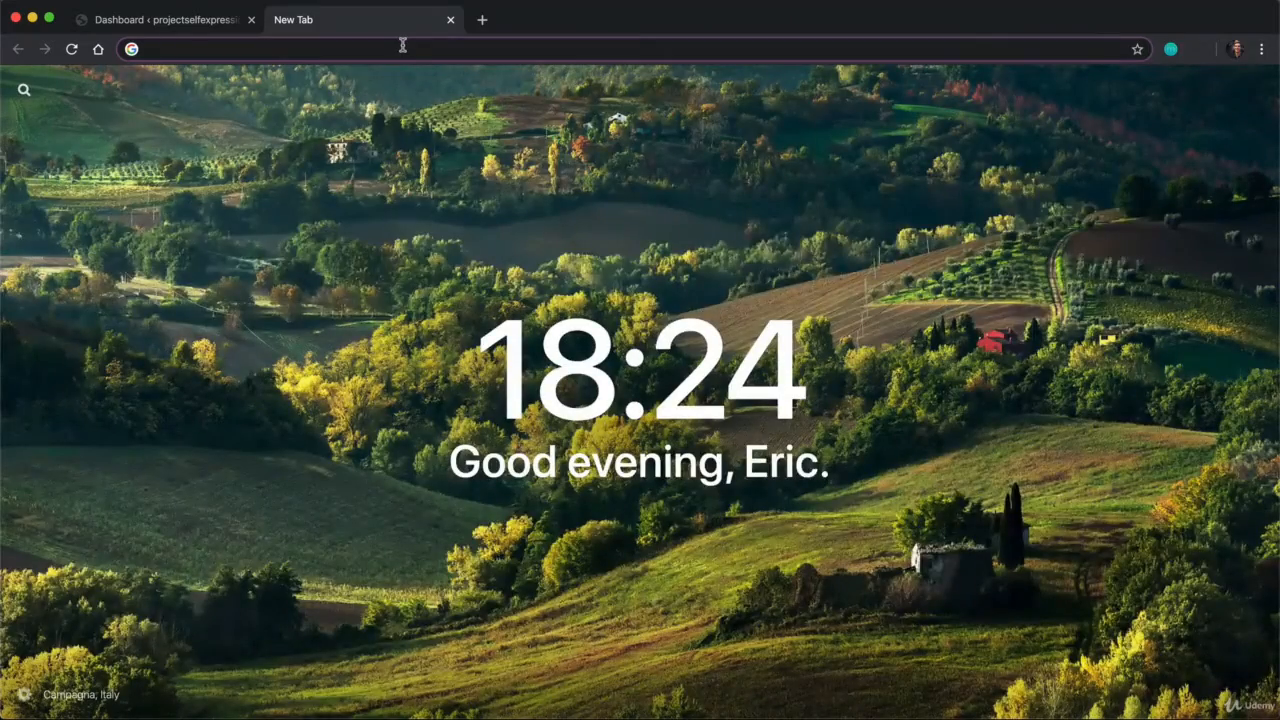
text(eric.camp/)
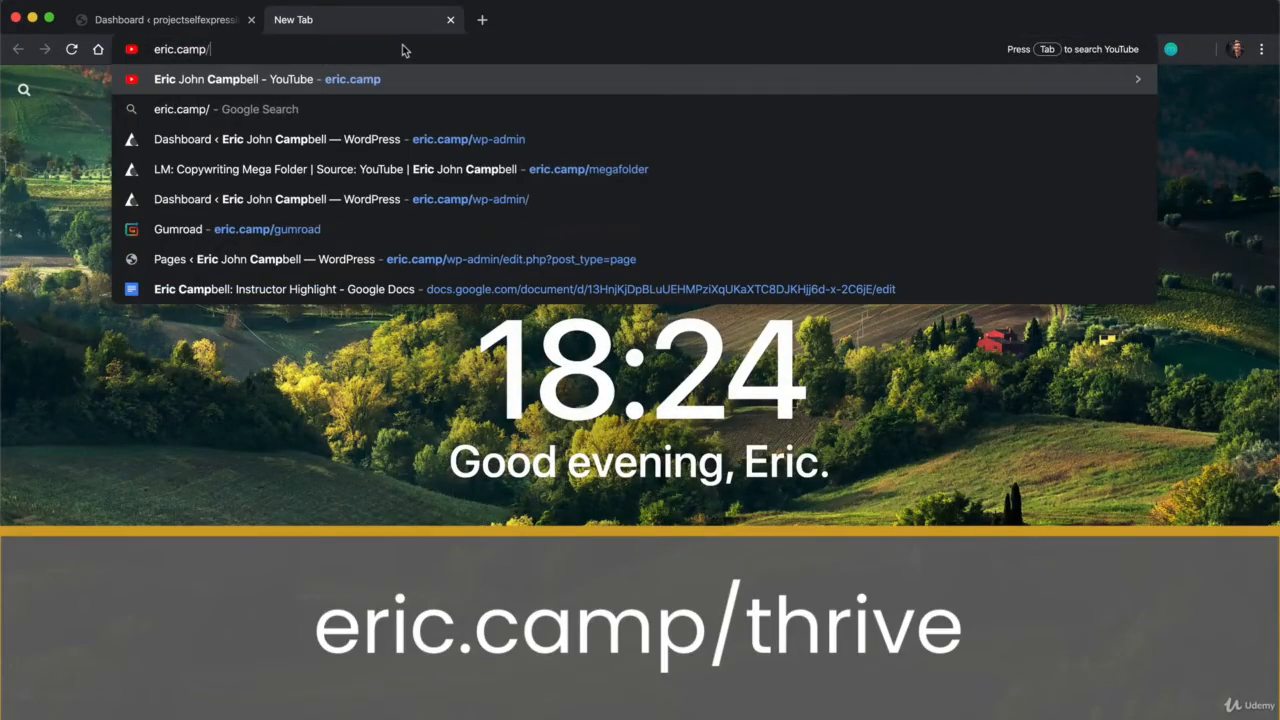
text(thrive)
key(Return)
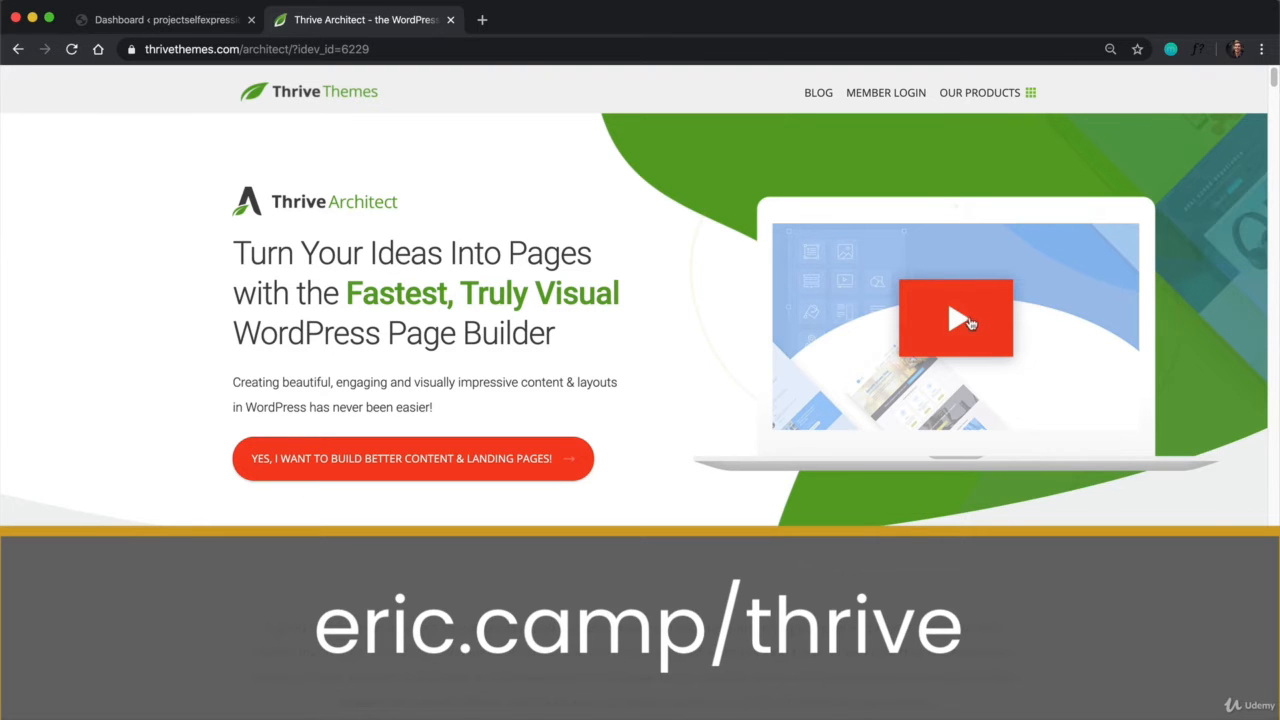
Look through the Thrive Architect features and examine the membership and license pricing options
scroll(920, 346, down, 10)
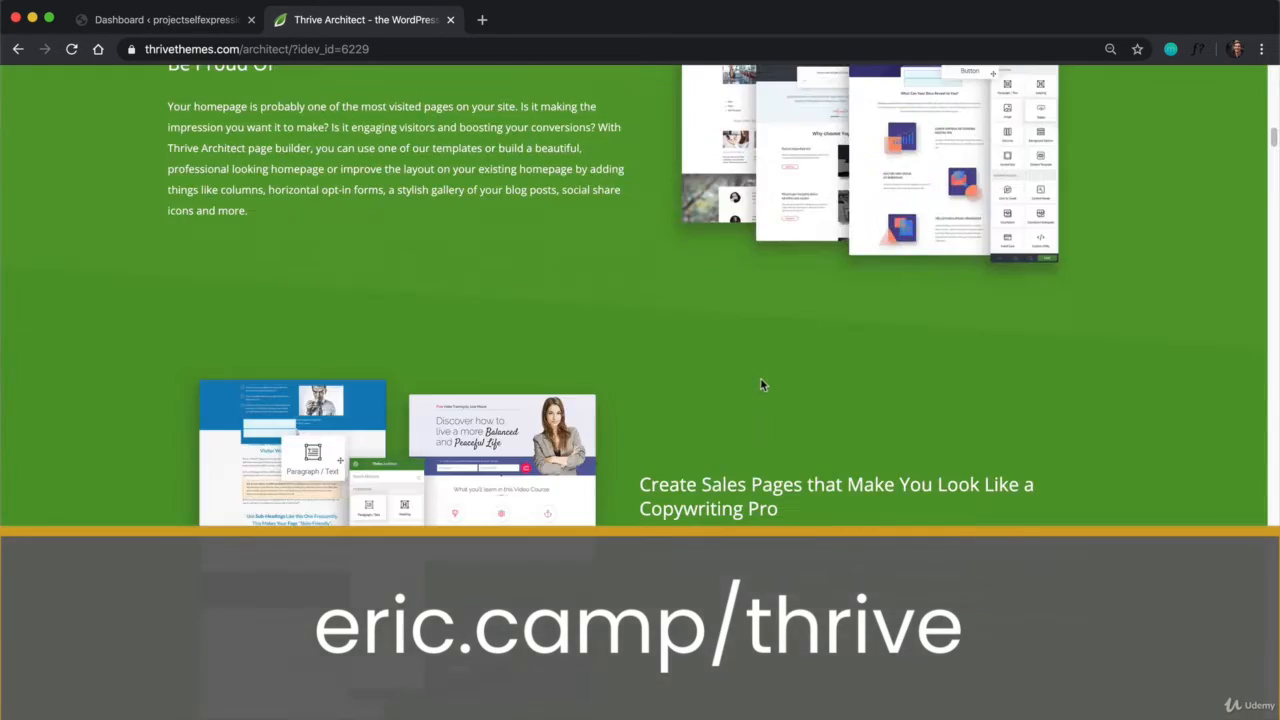
scroll(760, 384, down, 15)
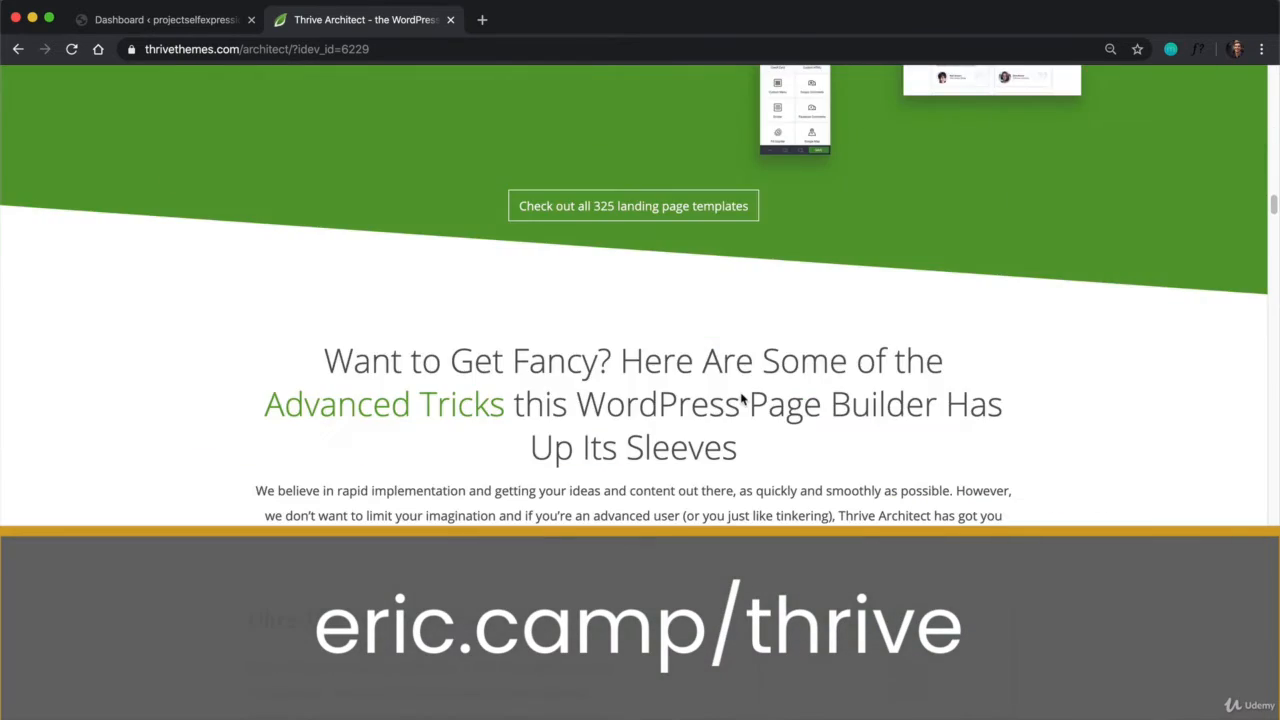
scroll(742, 398, down, 20)
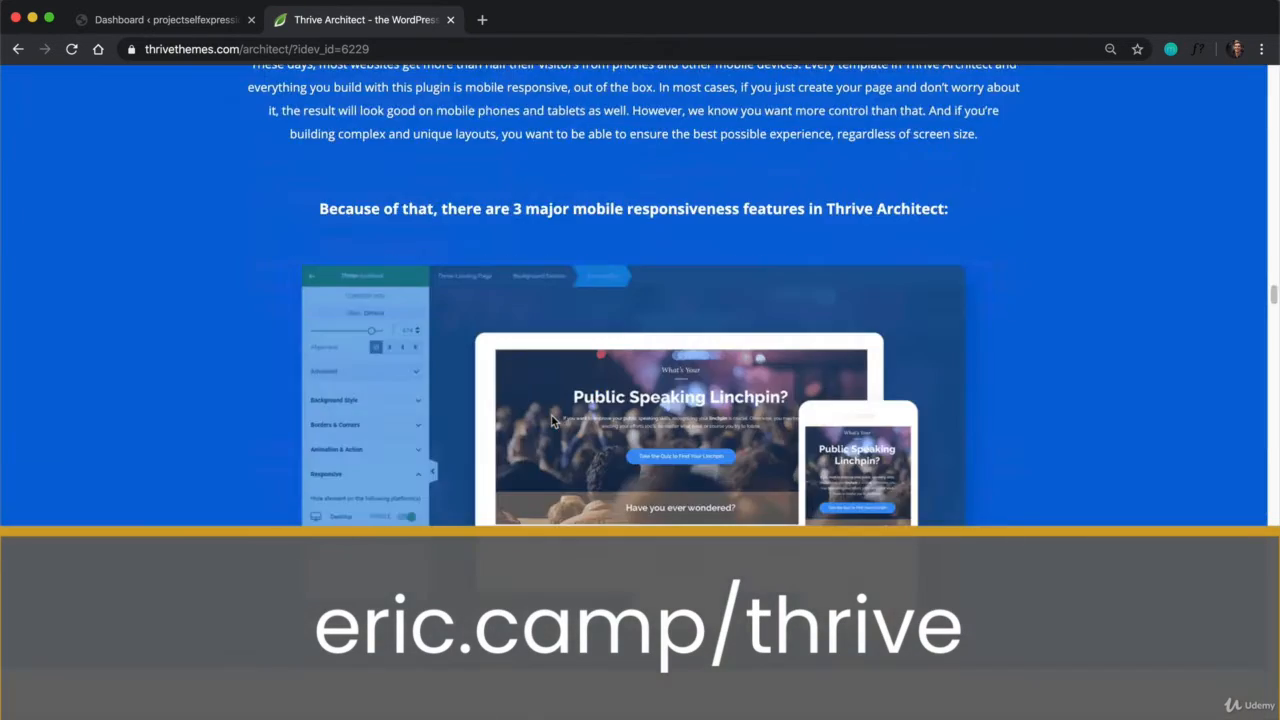
scroll(552, 420, down, 20)
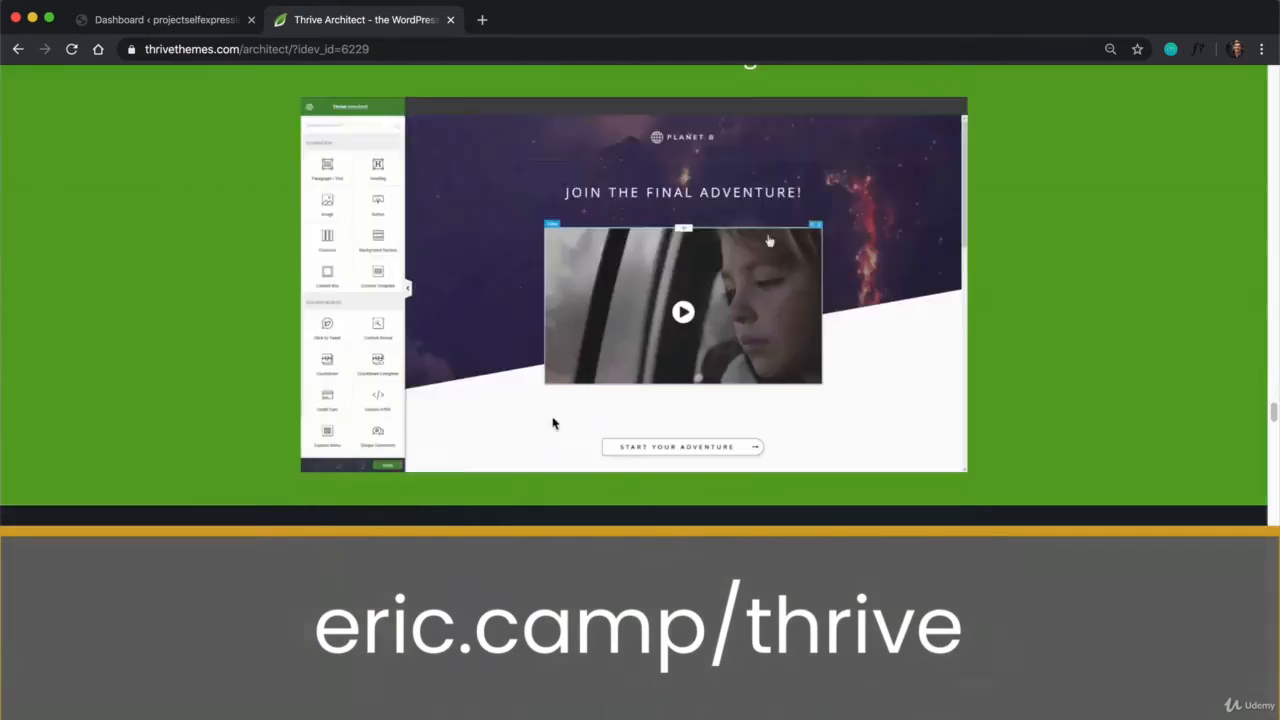
scroll(552, 422, down, 20)
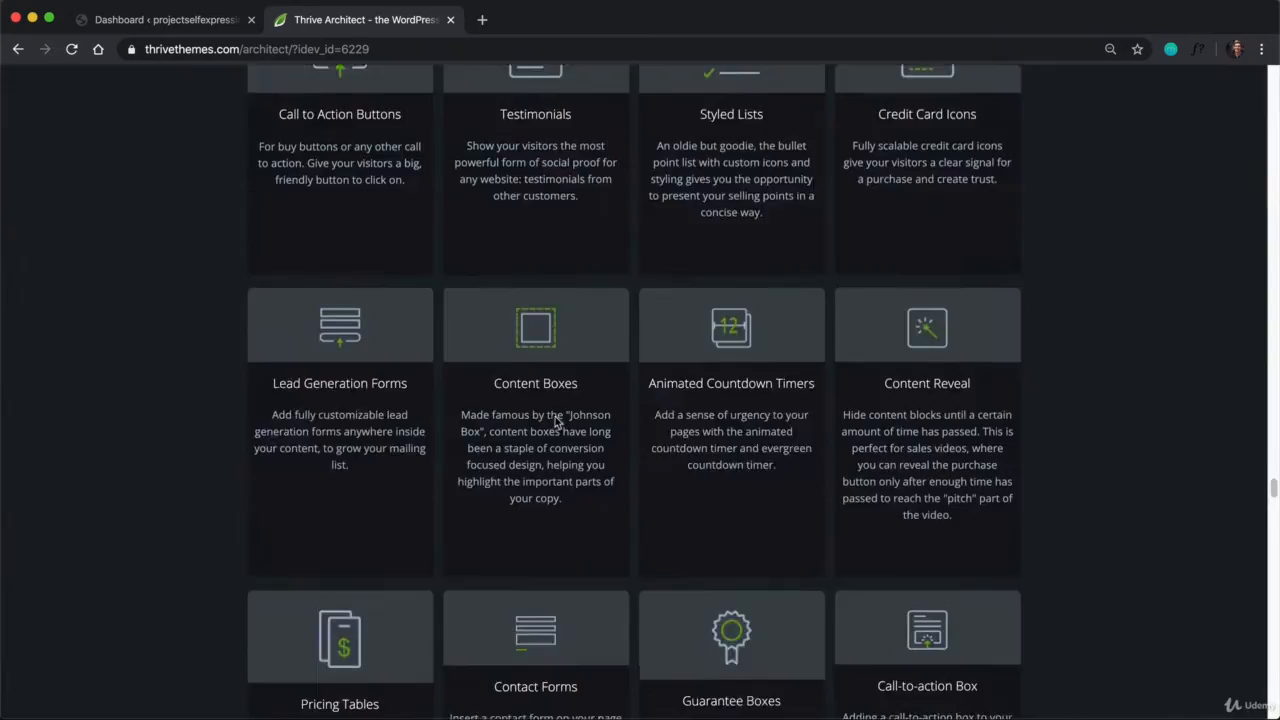
scroll(555, 420, down, 20)
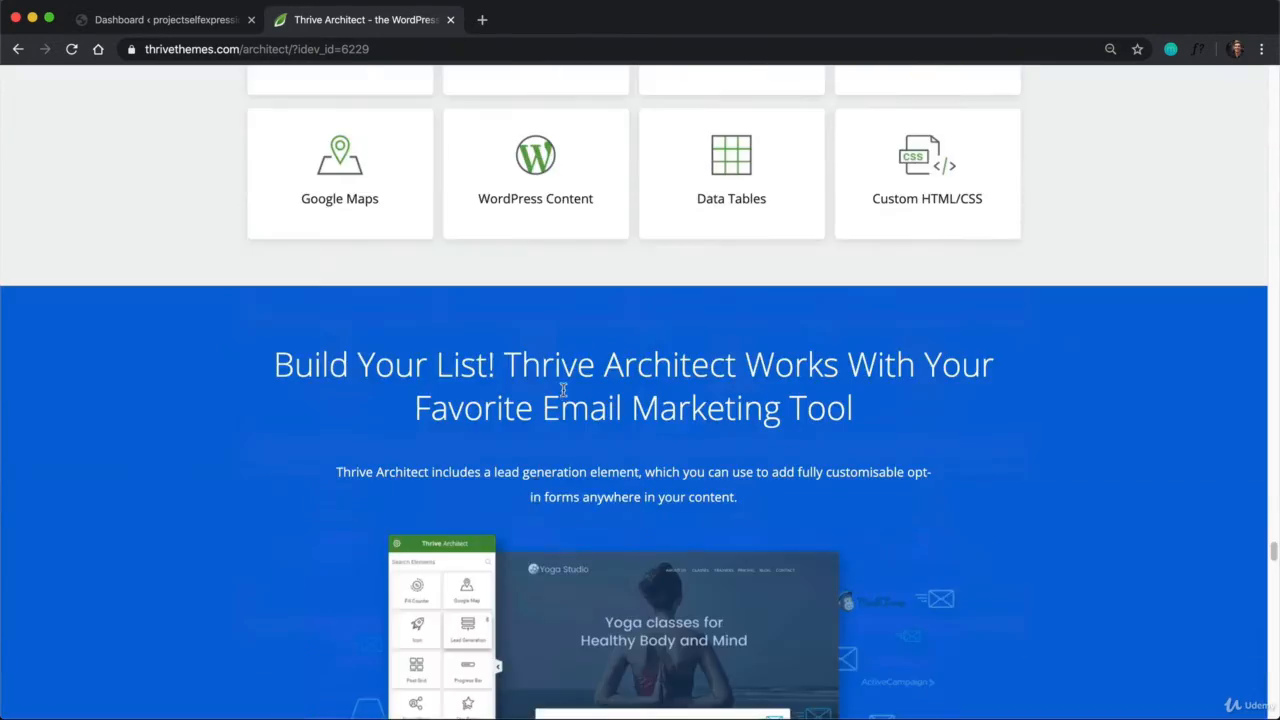
scroll(563, 390, down, 20)
scroll(565, 397, up, 1)
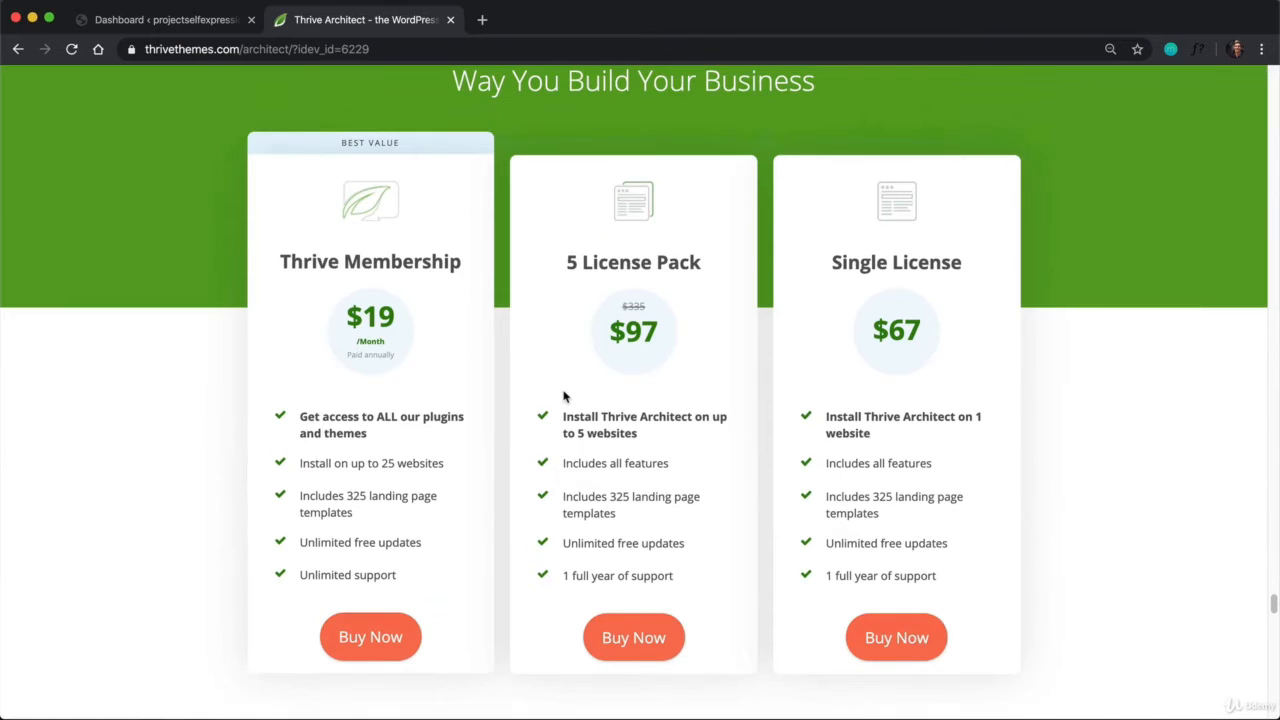
scroll(564, 397, down, 1)
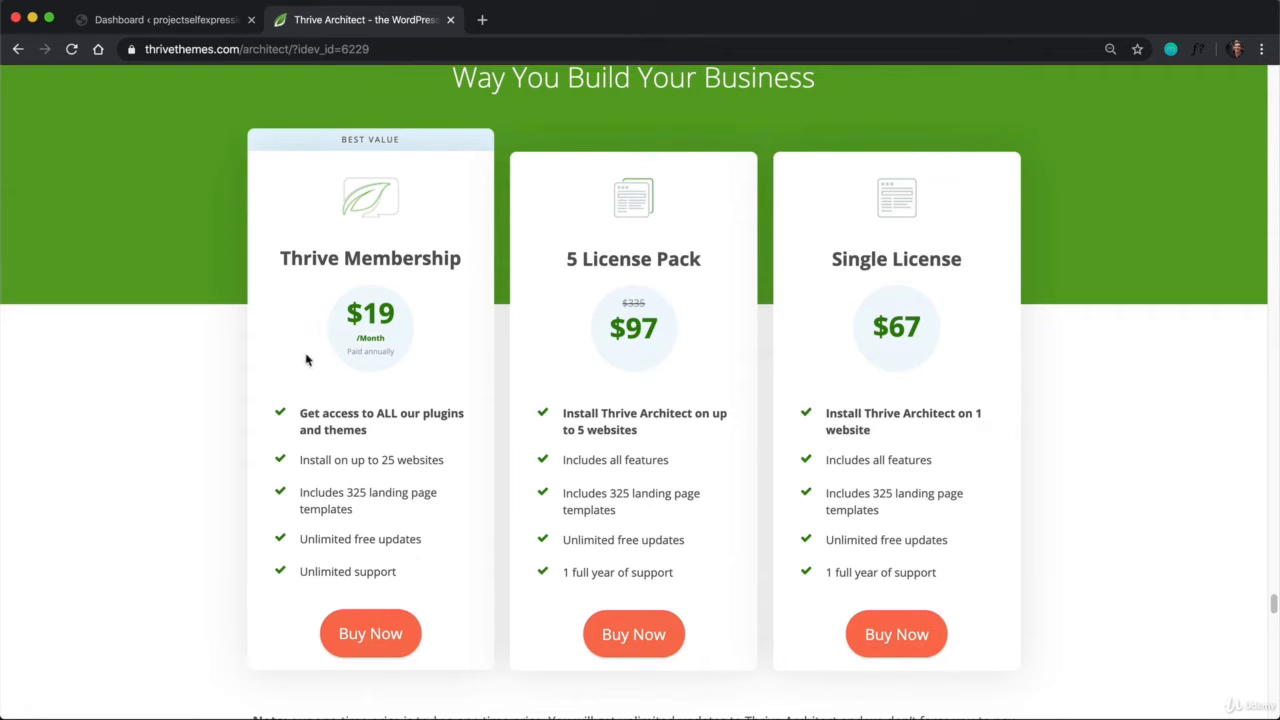
Choose to buy the Thrive Membership and review the checkout form and order details
click(369, 637)
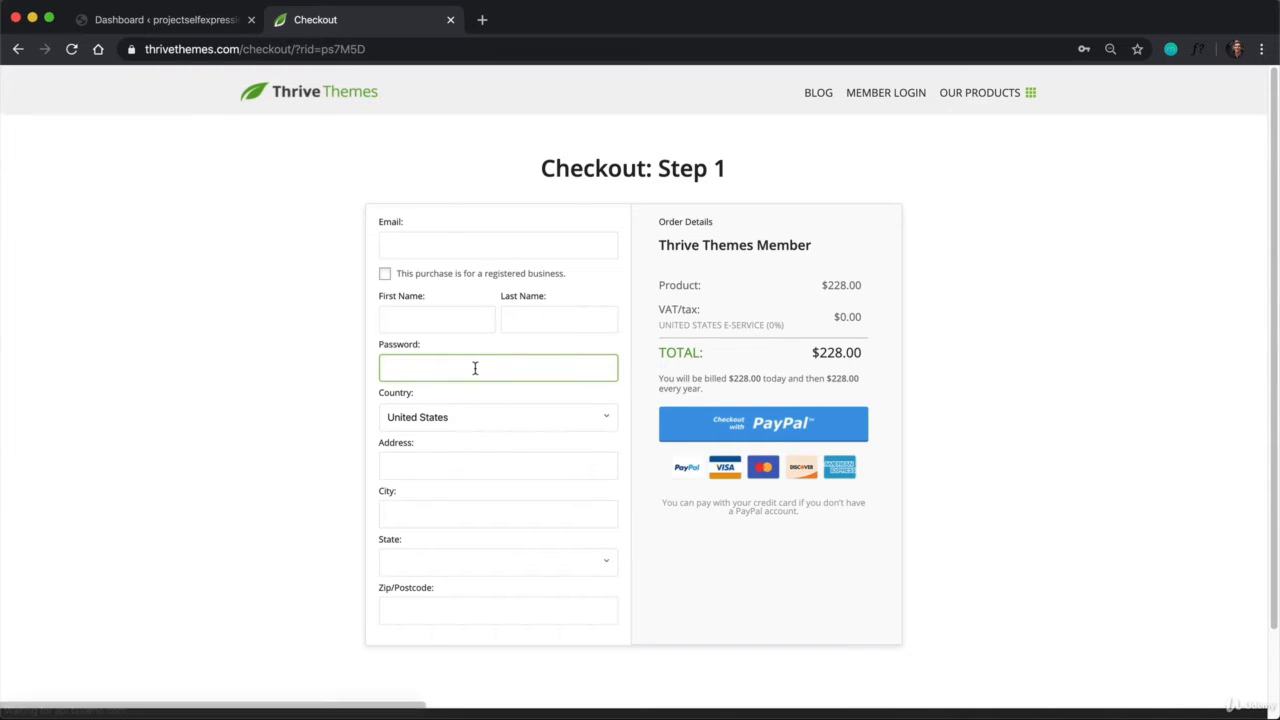
scroll(440, 290, down, 1)
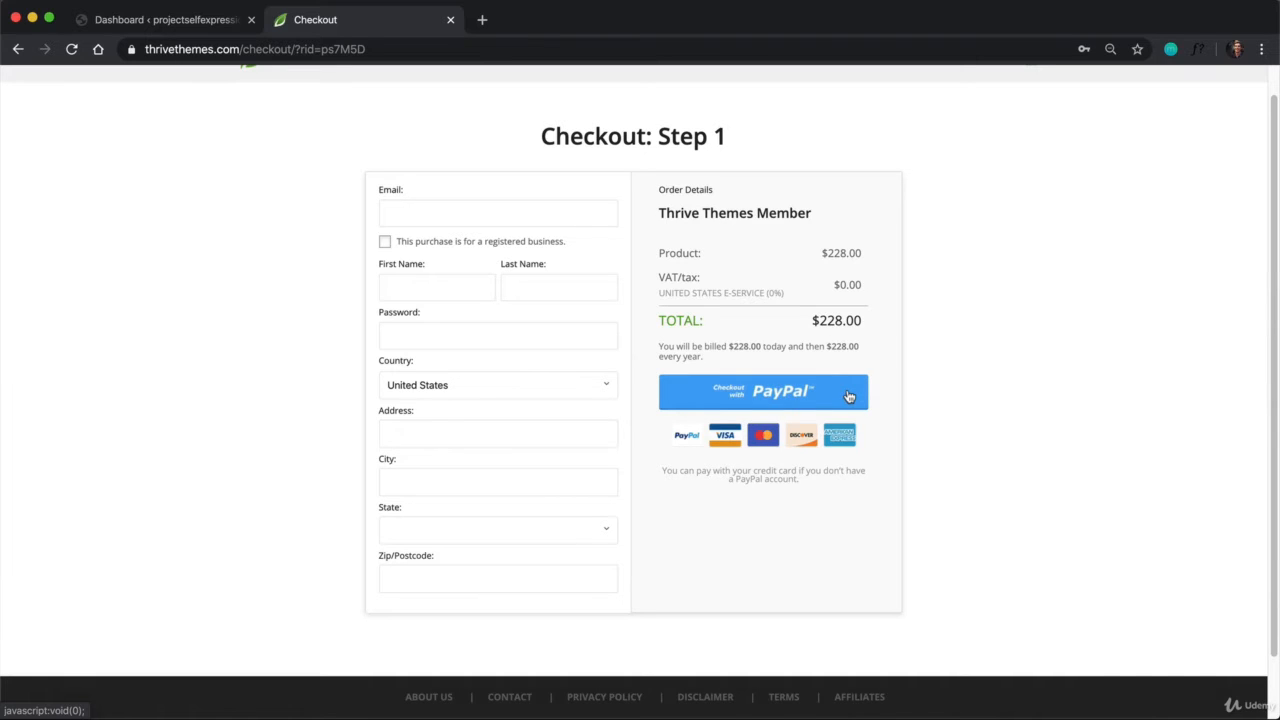
scroll(712, 287, up, 1)
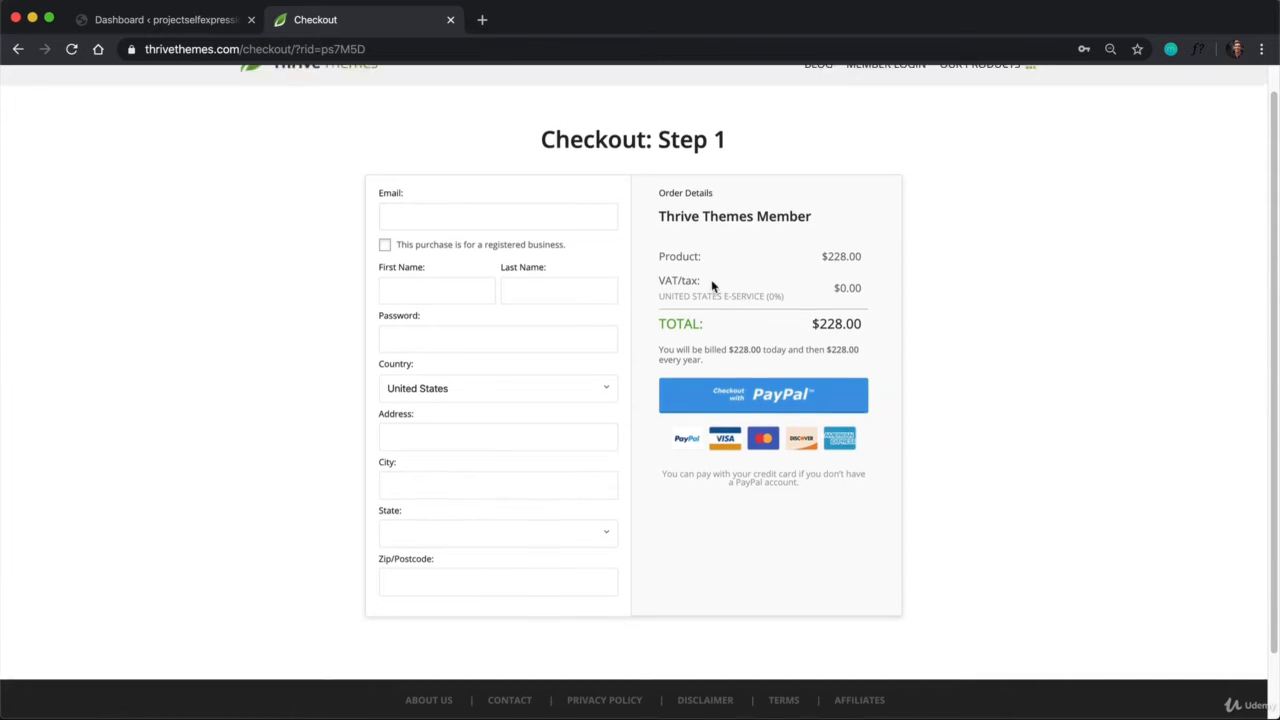
scroll(712, 287, up, 1)
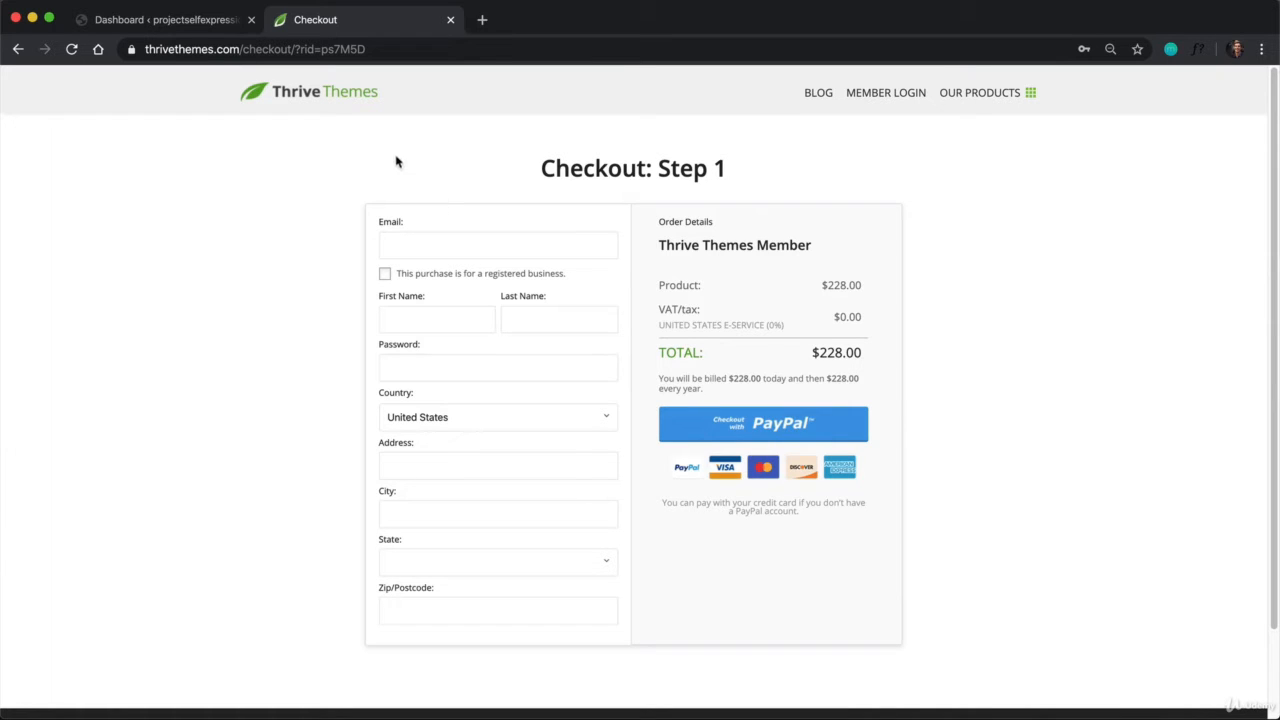
Log in to the Thrive Themes member area with the saved e-mail and account password
click(900, 97)
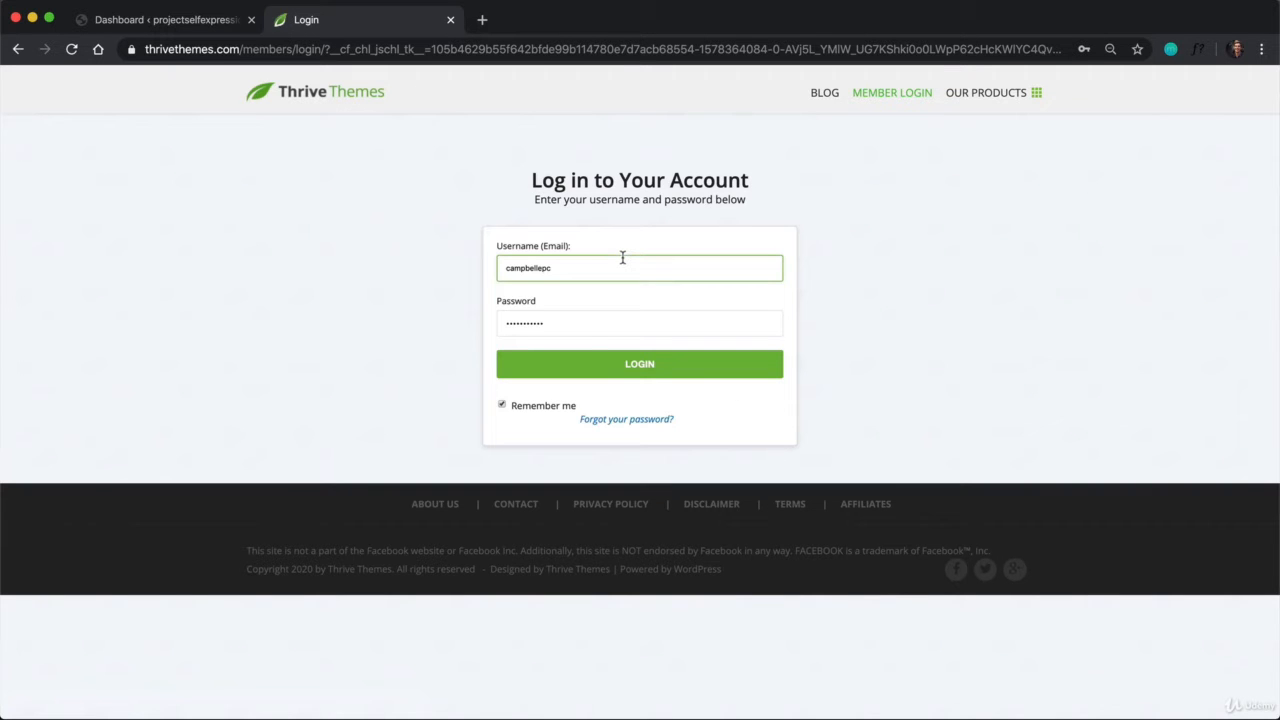
click(606, 260)
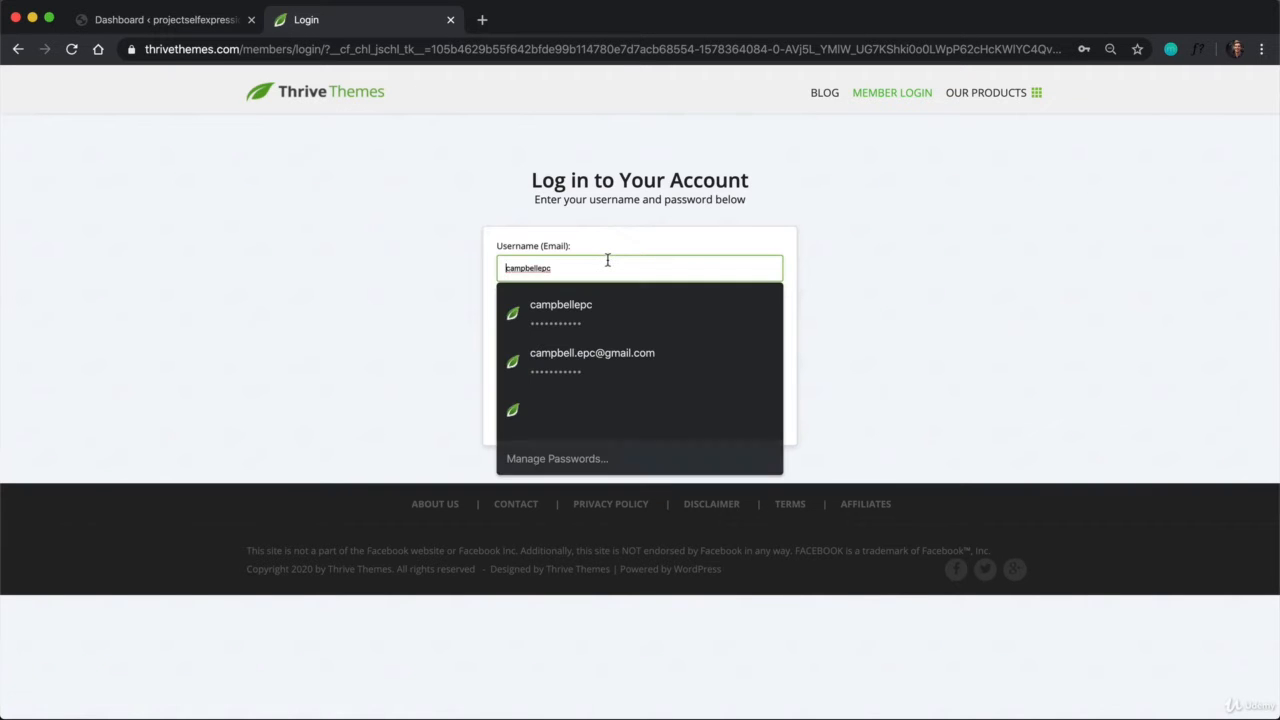
click(592, 358)
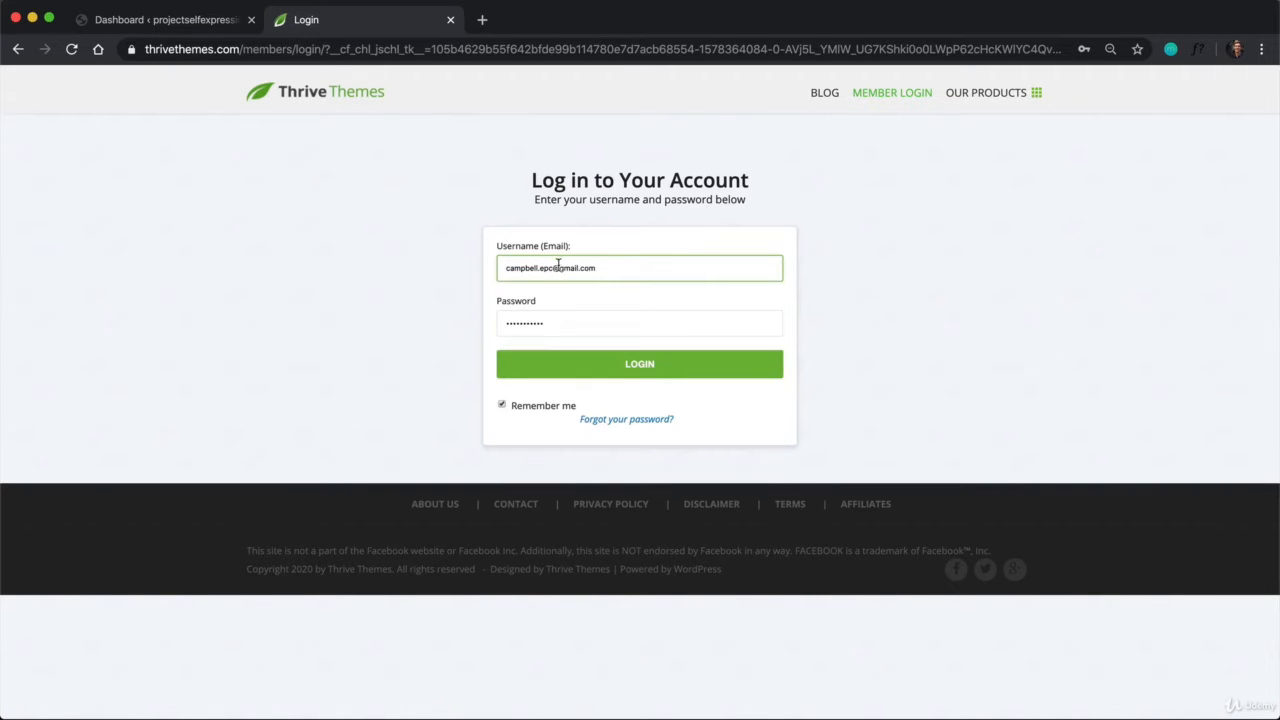
click(555, 370)
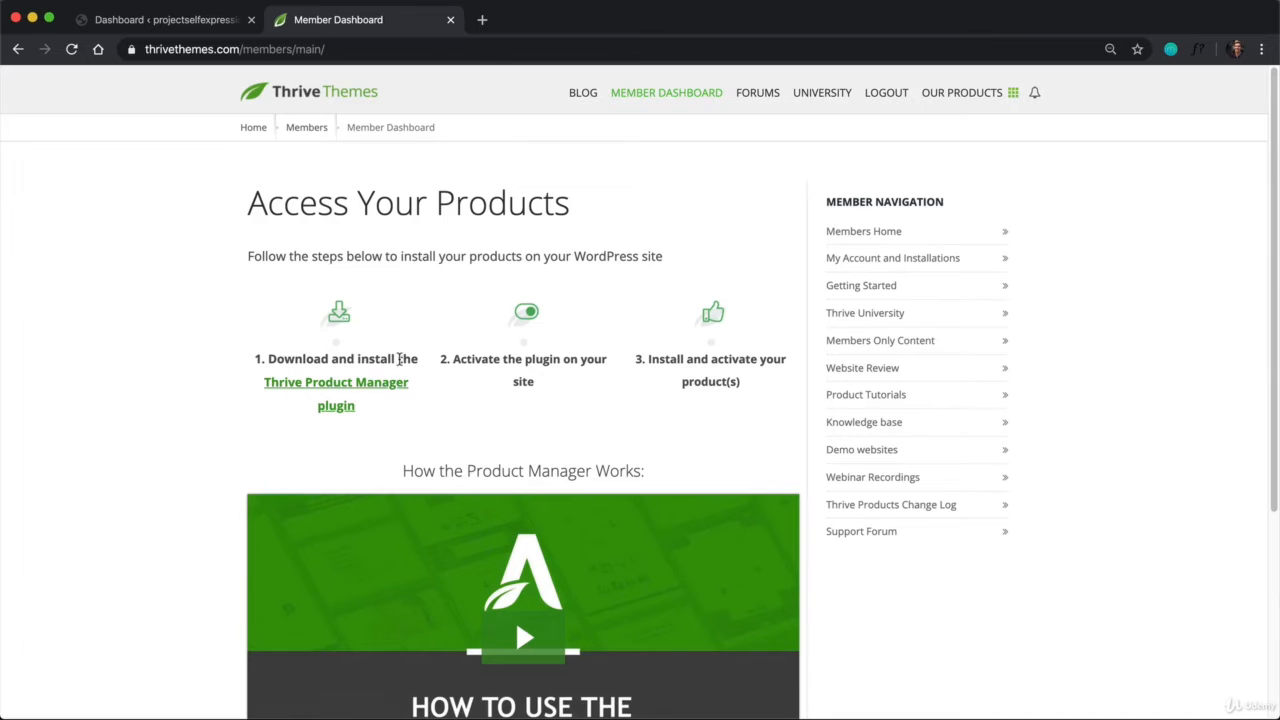
Download the Thrive Product Manager plugin from the member dashboard and open the plugin upload form in the WordPress admin
click(344, 389)
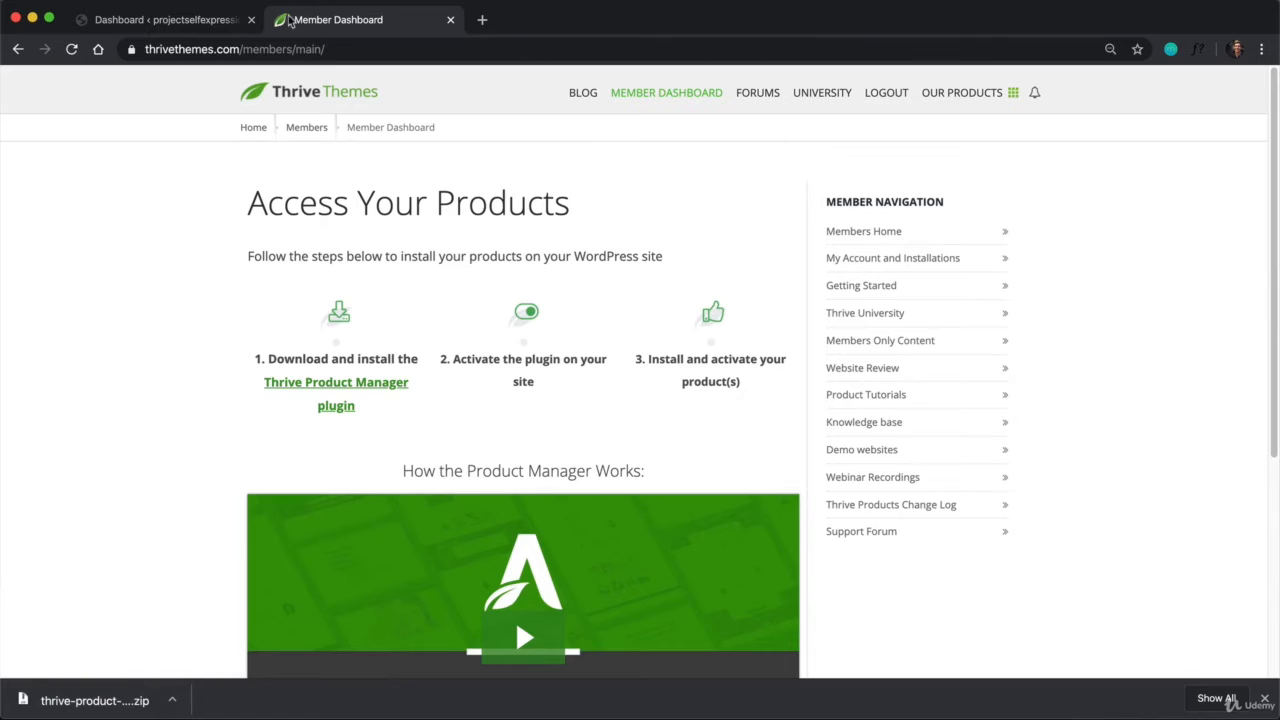
click(218, 18)
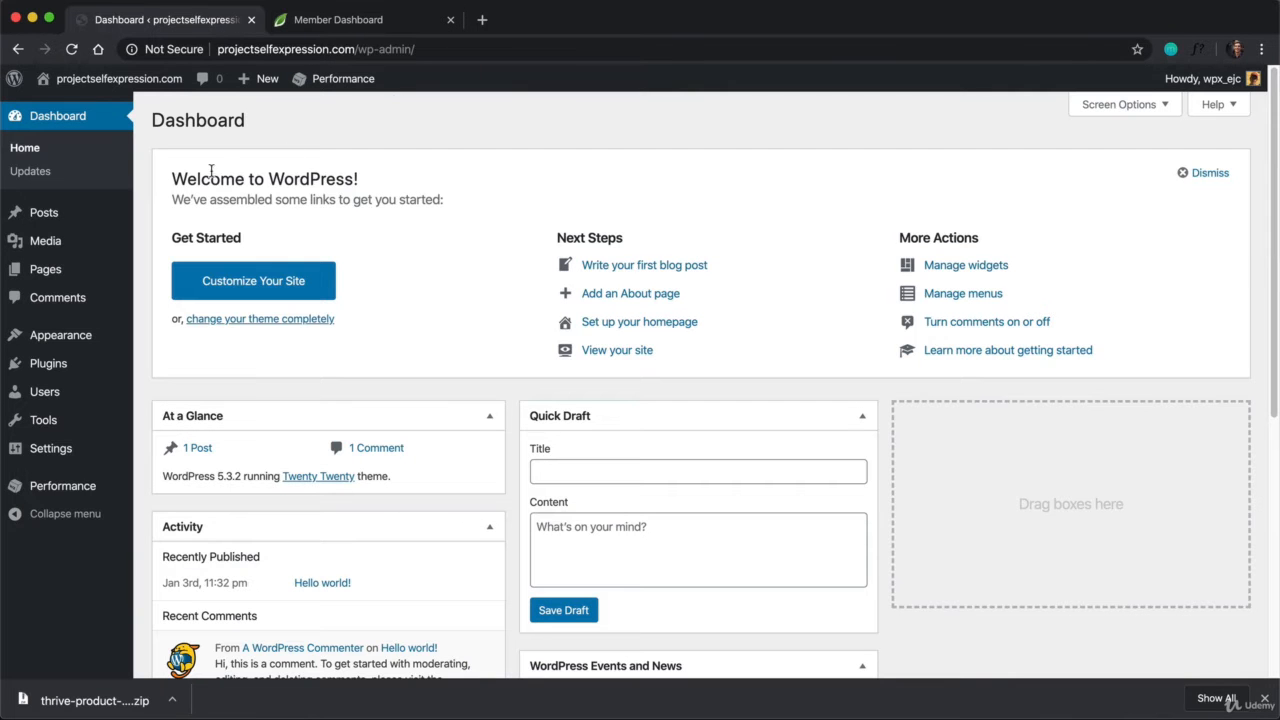
mouse_move(60, 364)
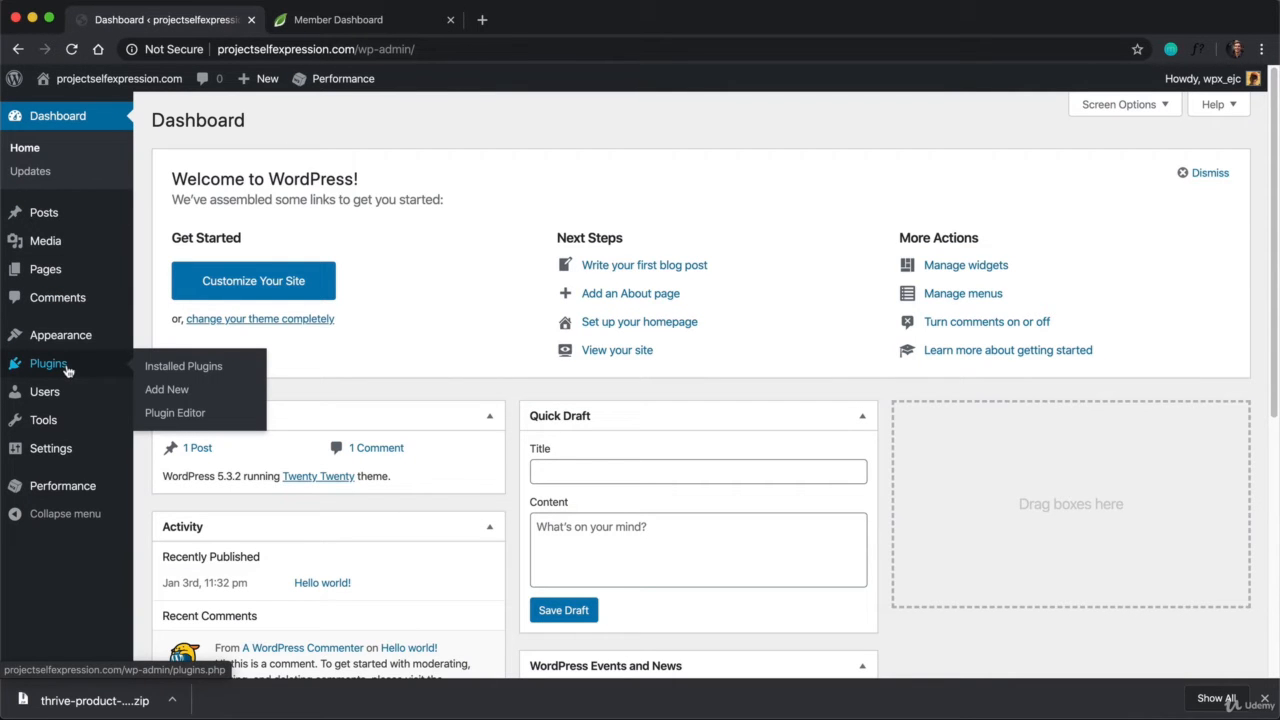
click(167, 391)
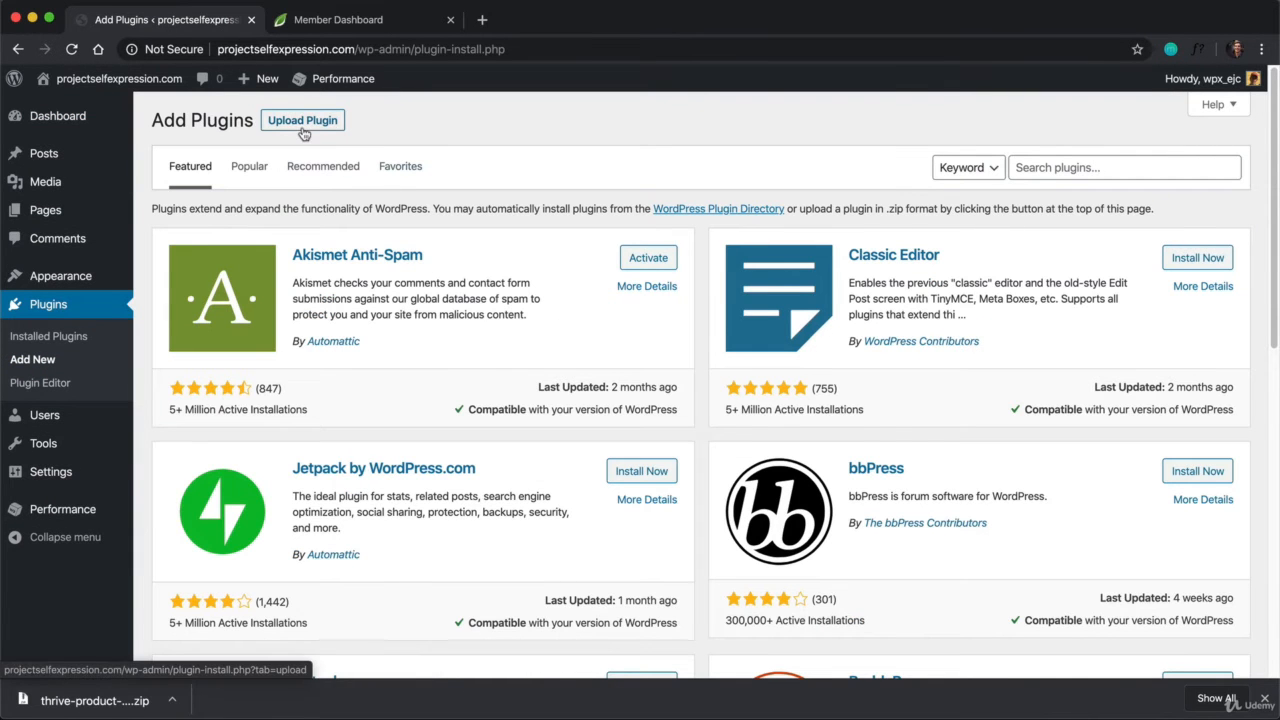
click(301, 124)
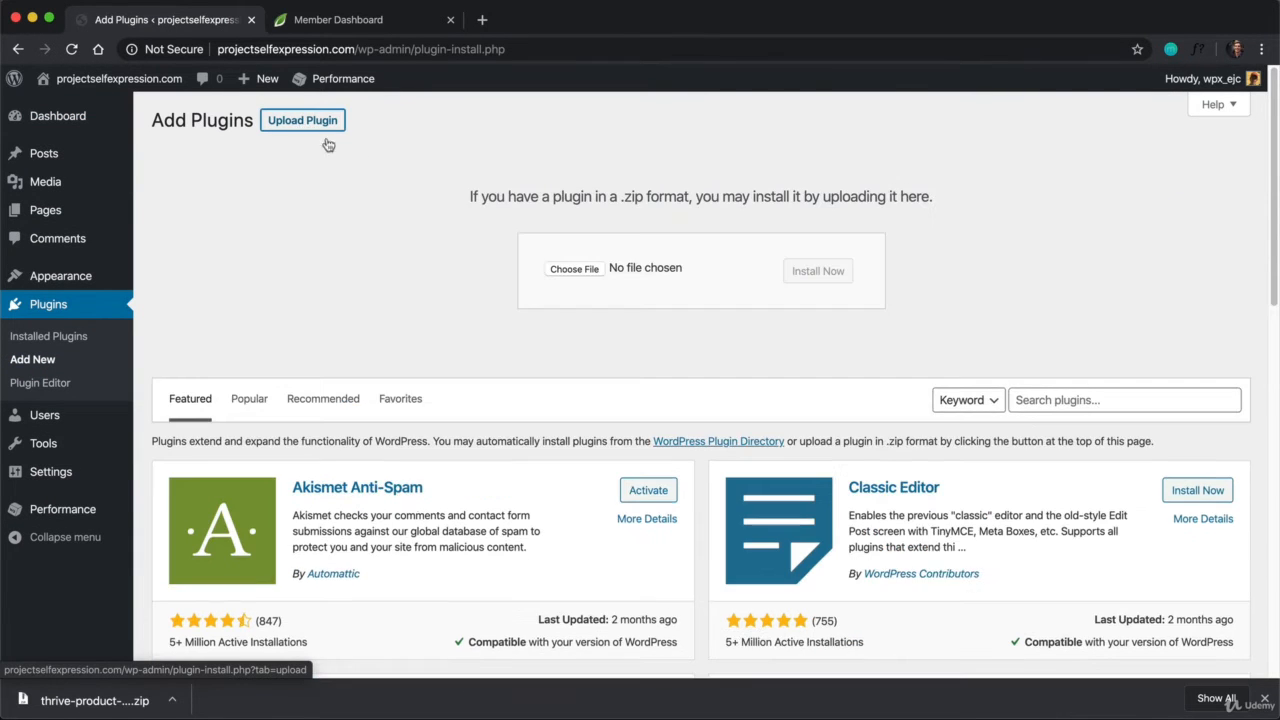
Upload thrive-product-manager-1.2.1.zip from the Downloads folder, then install and activate the plugin
click(565, 270)
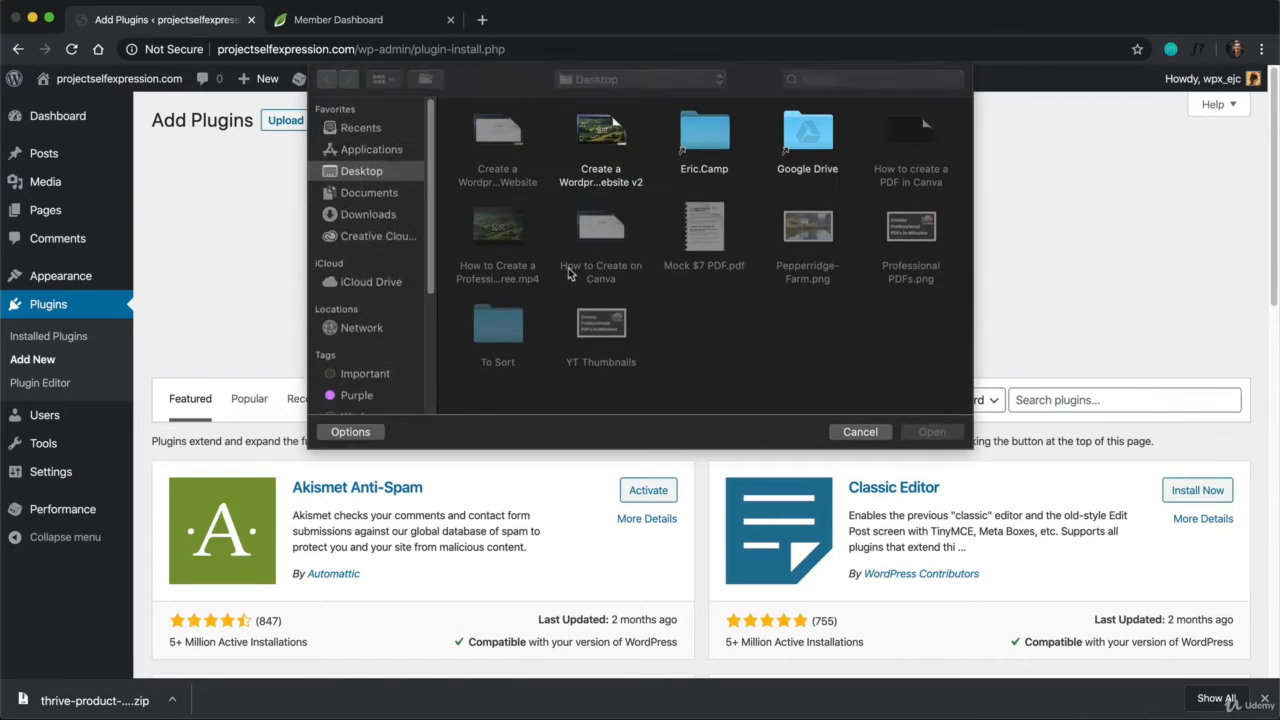
click(368, 214)
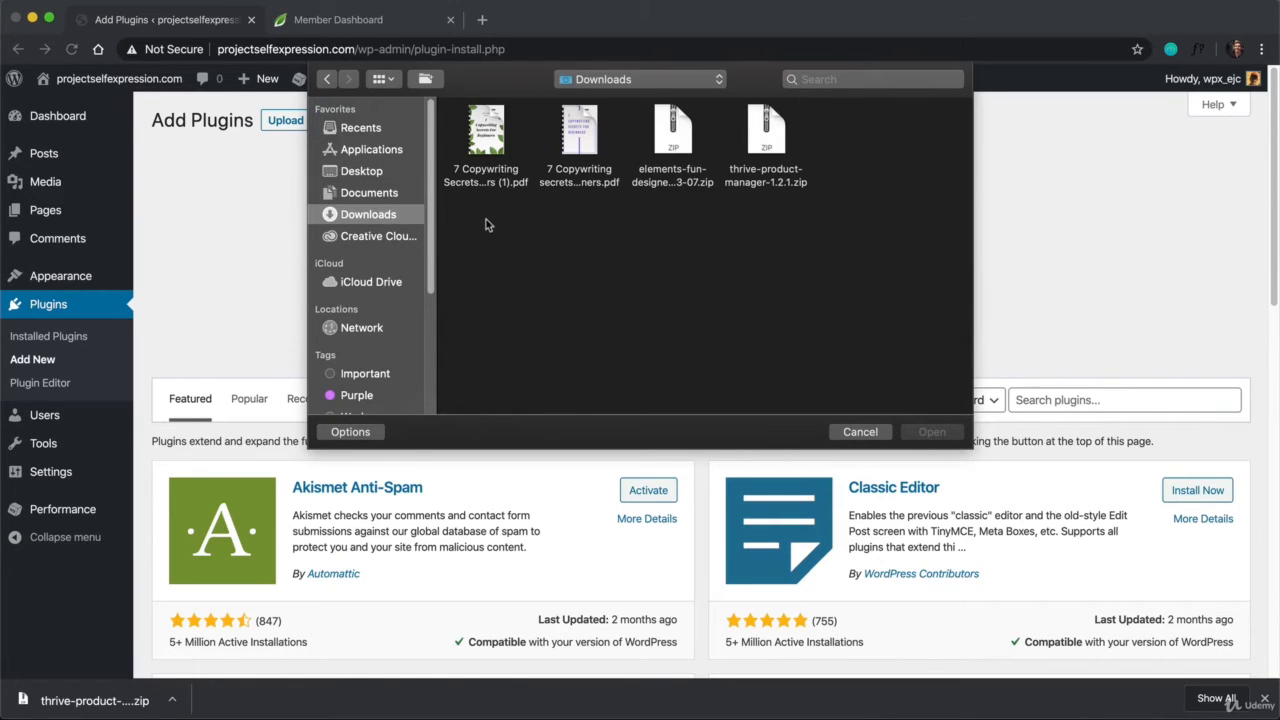
click(773, 142)
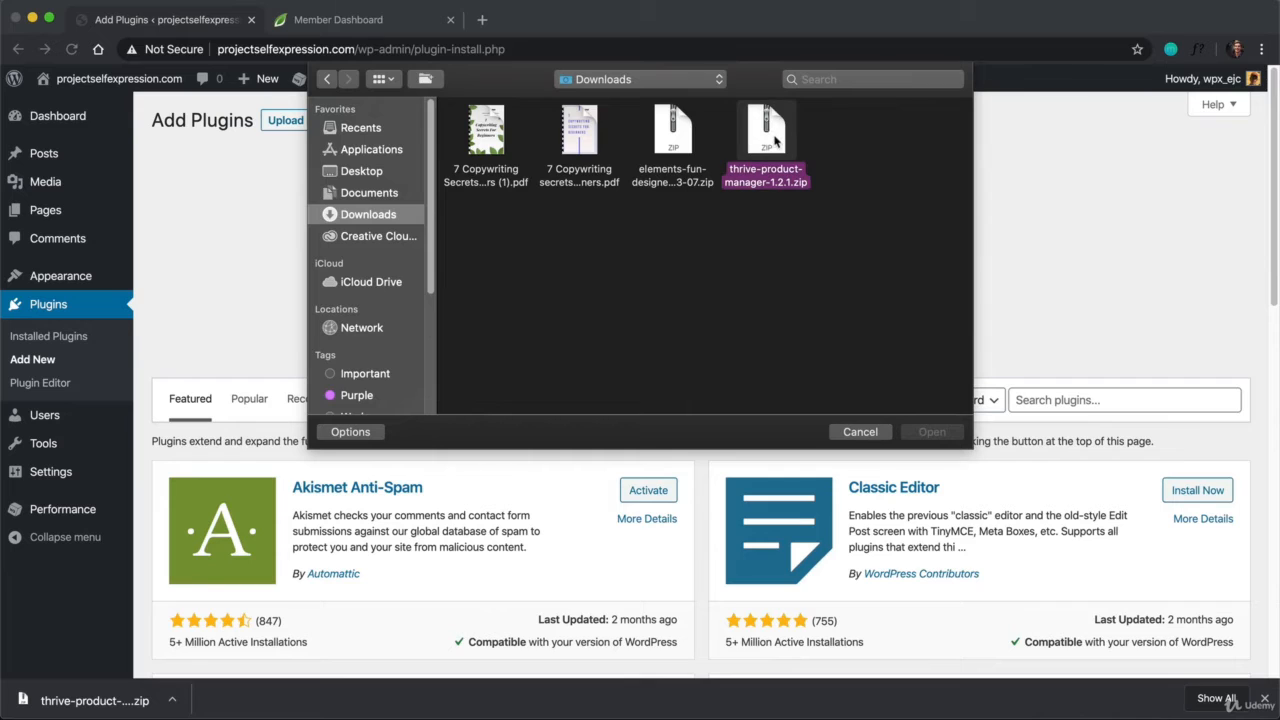
double_click(773, 142)
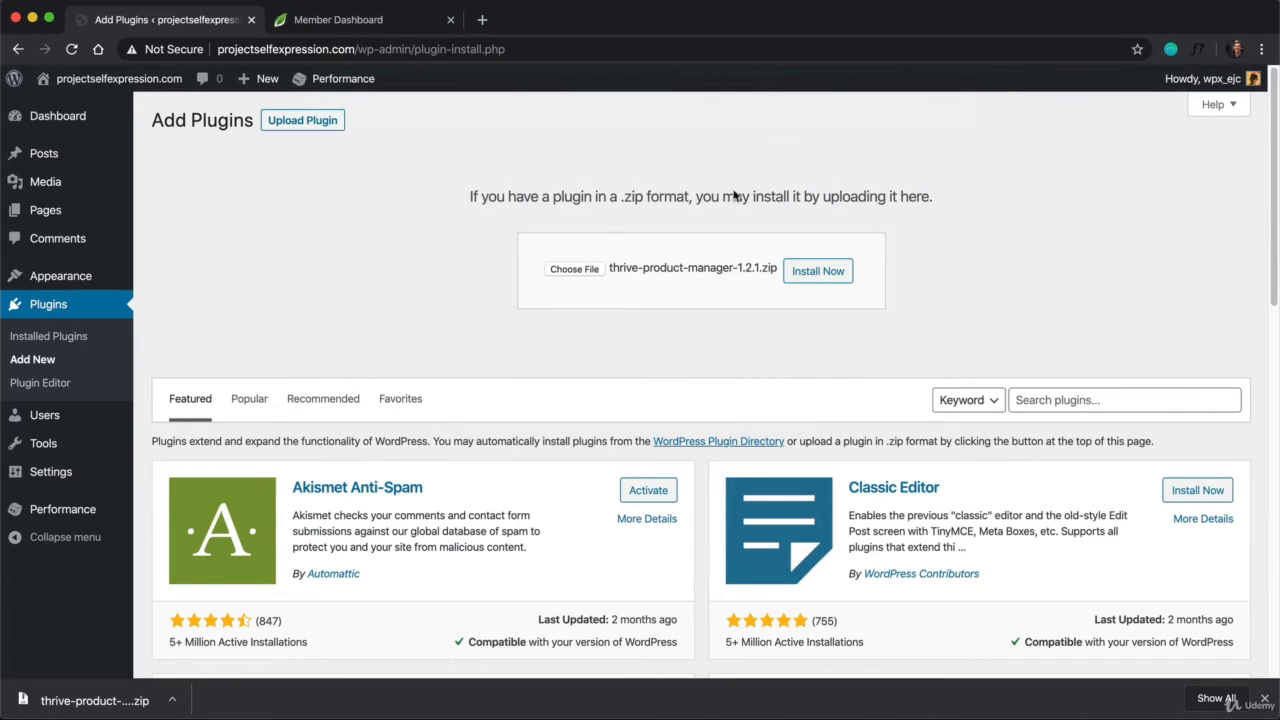
click(835, 276)
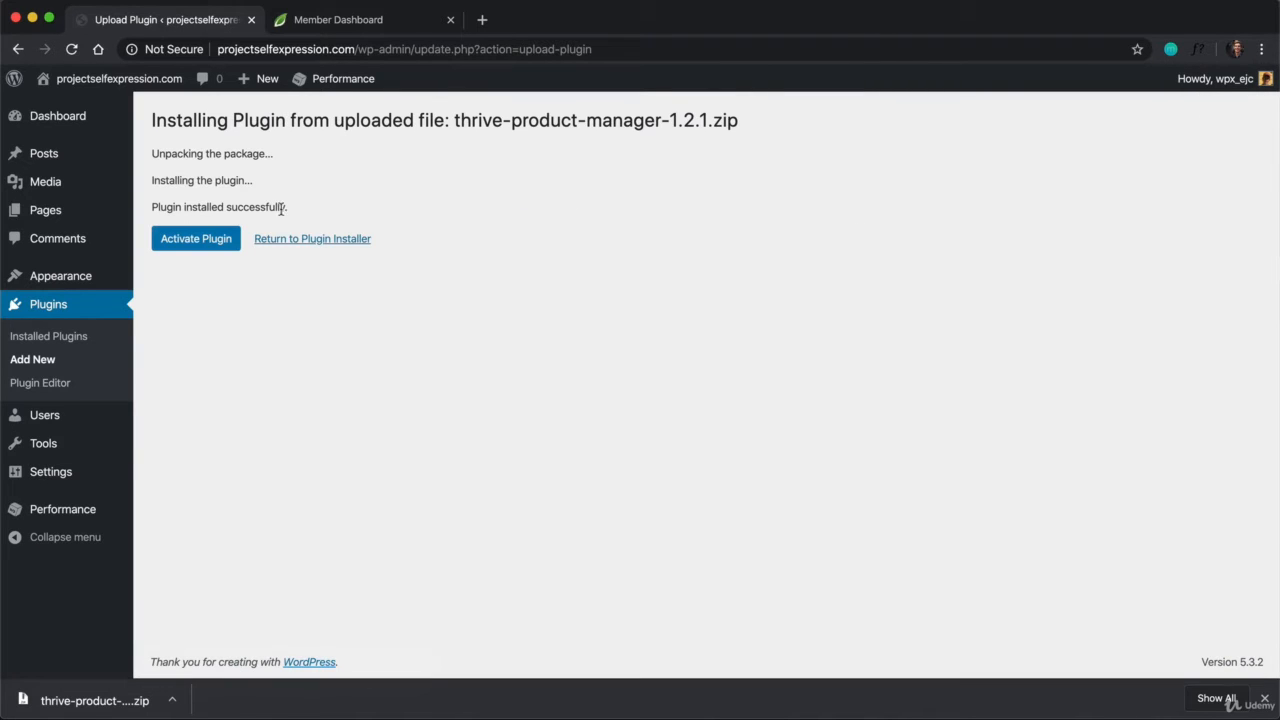
click(203, 241)
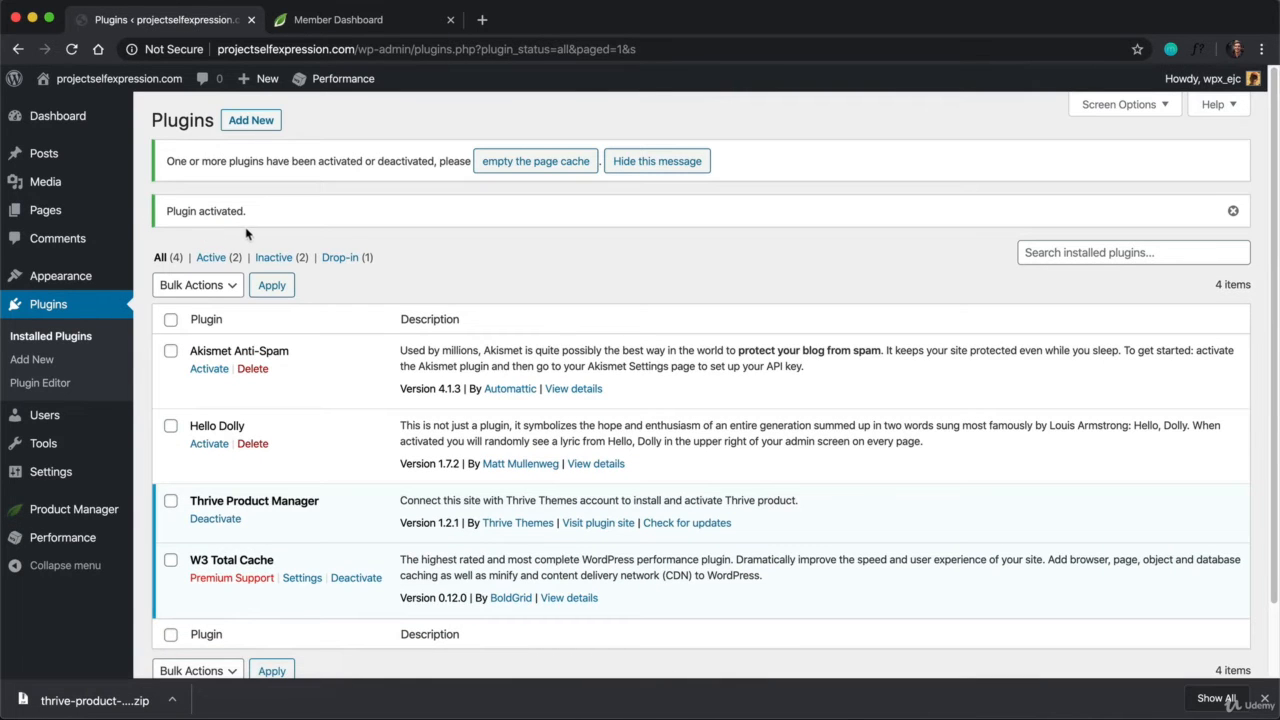
Open the Thrive Product Manager on the site and select Thrive Architect for installation
click(78, 519)
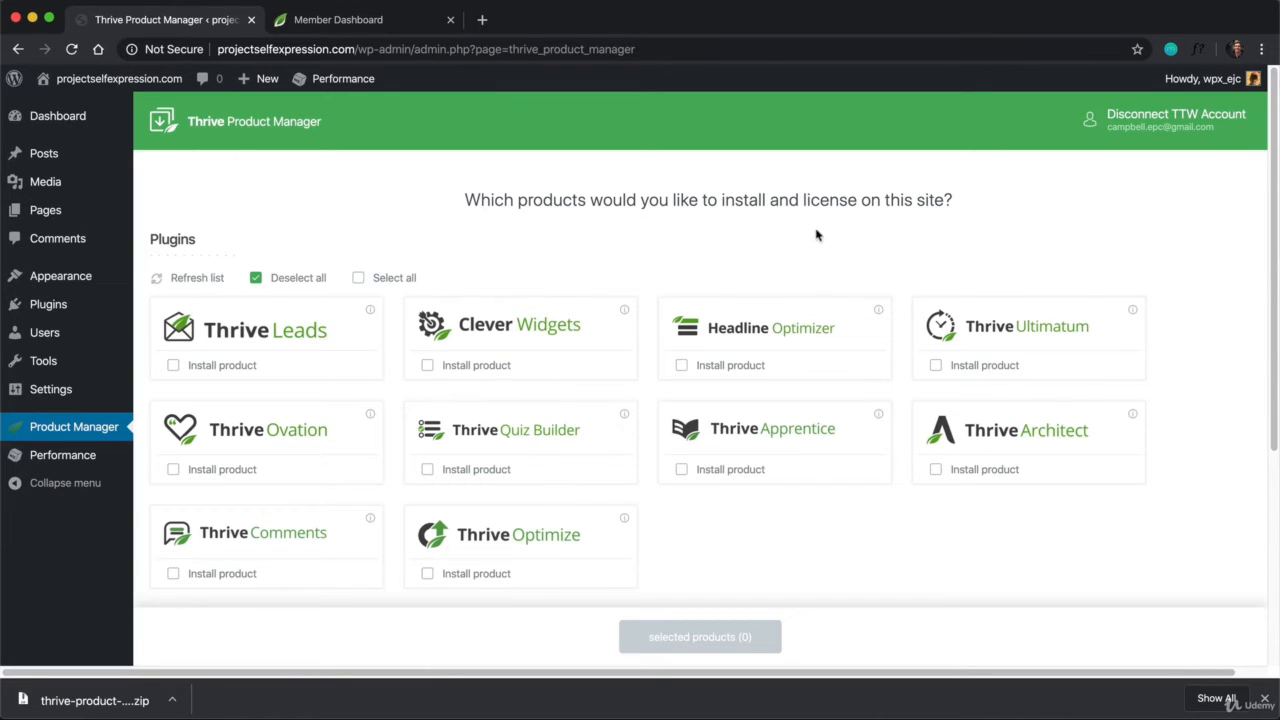
click(405, 30)
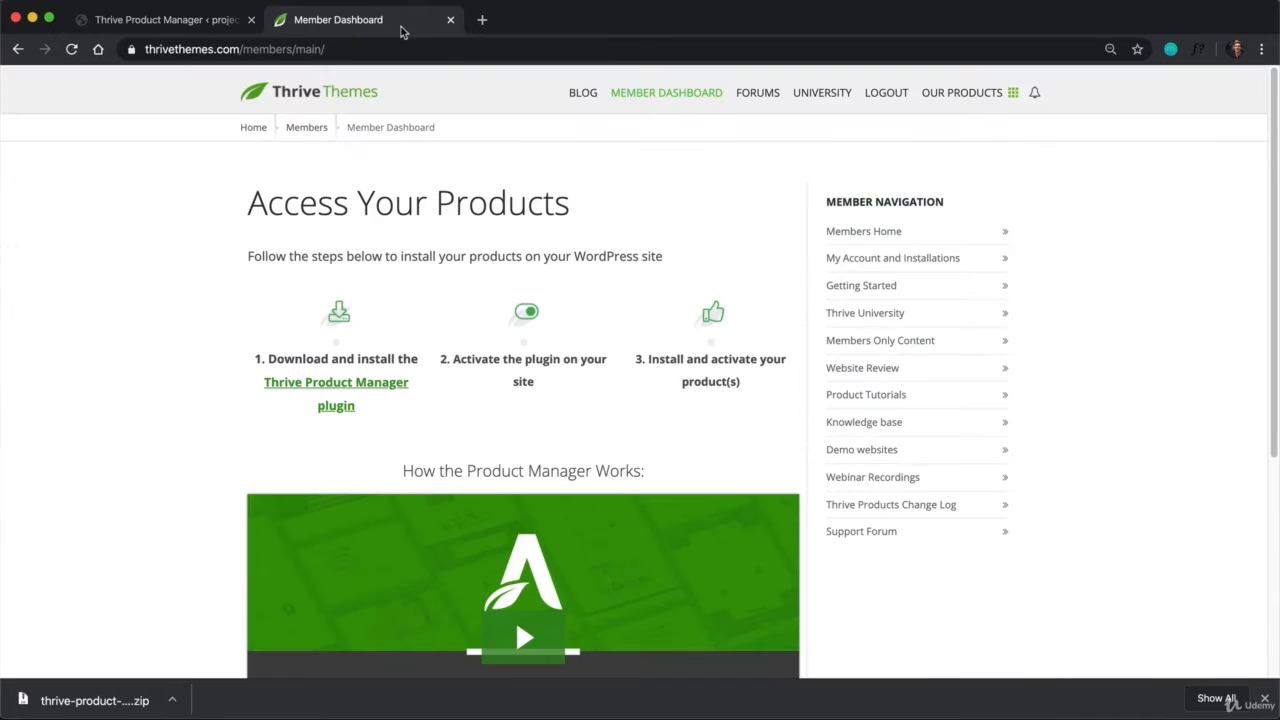
click(225, 22)
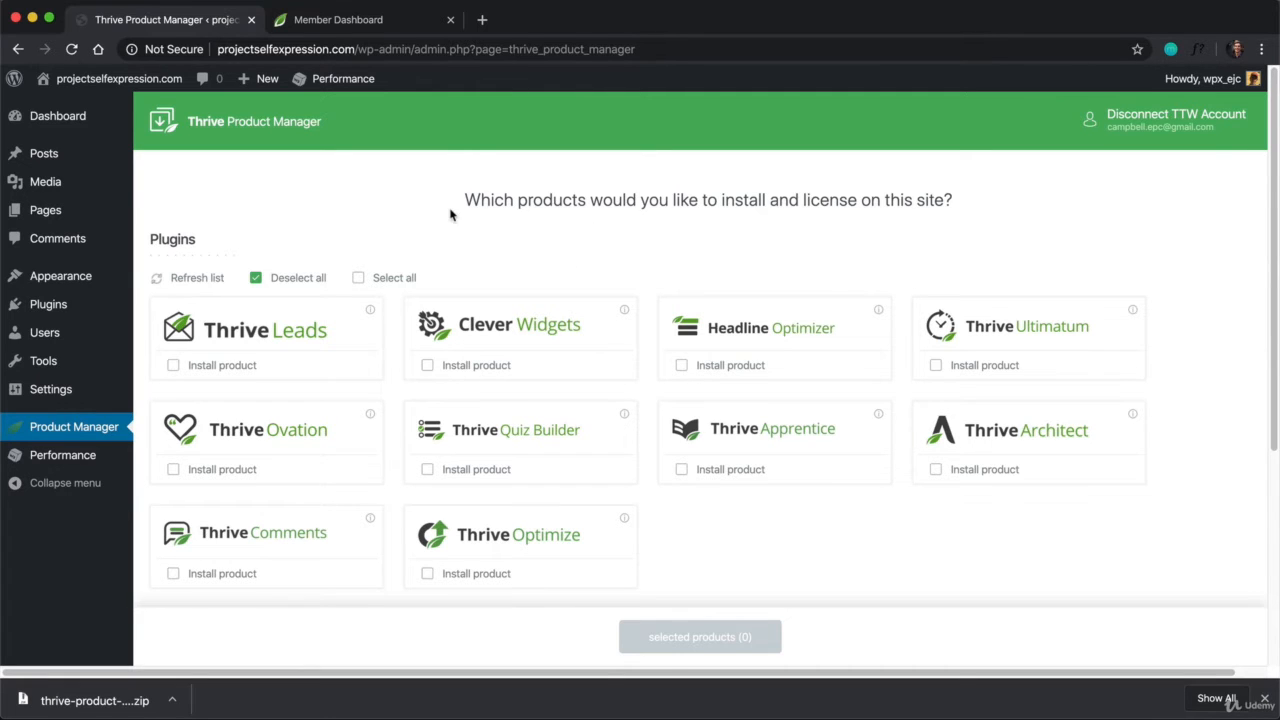
scroll(714, 200, down, 3)
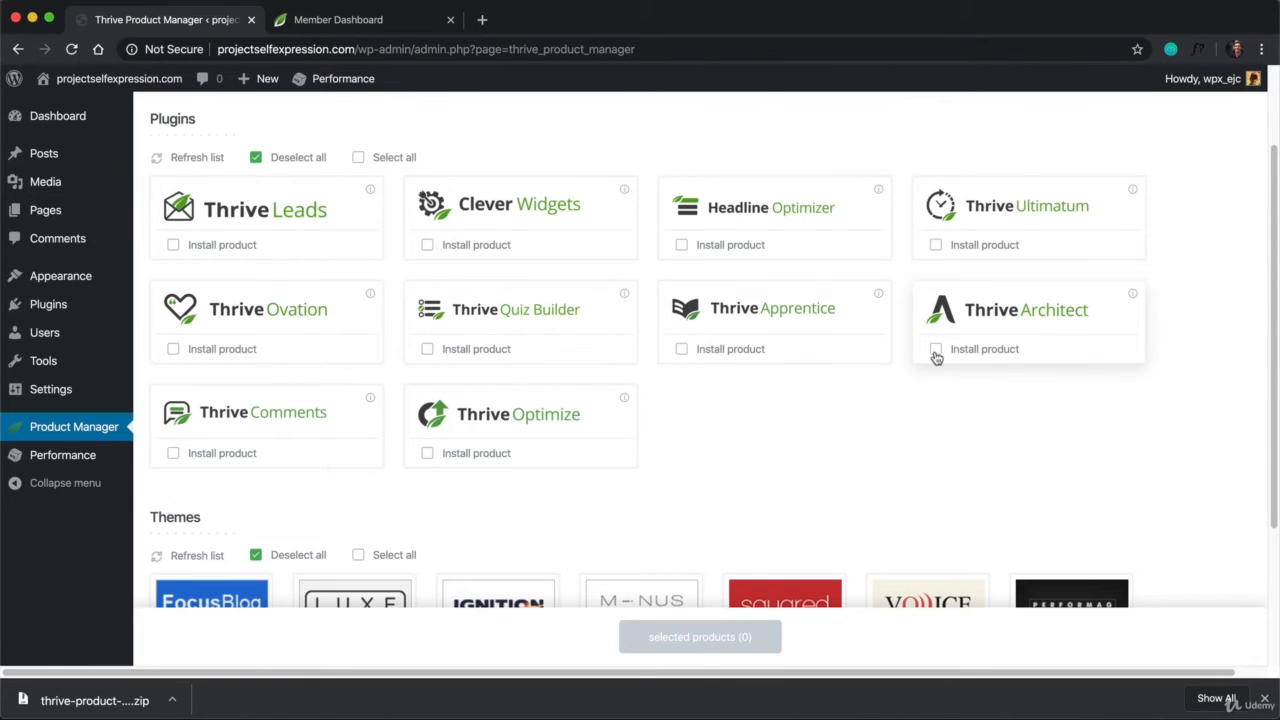
click(936, 350)
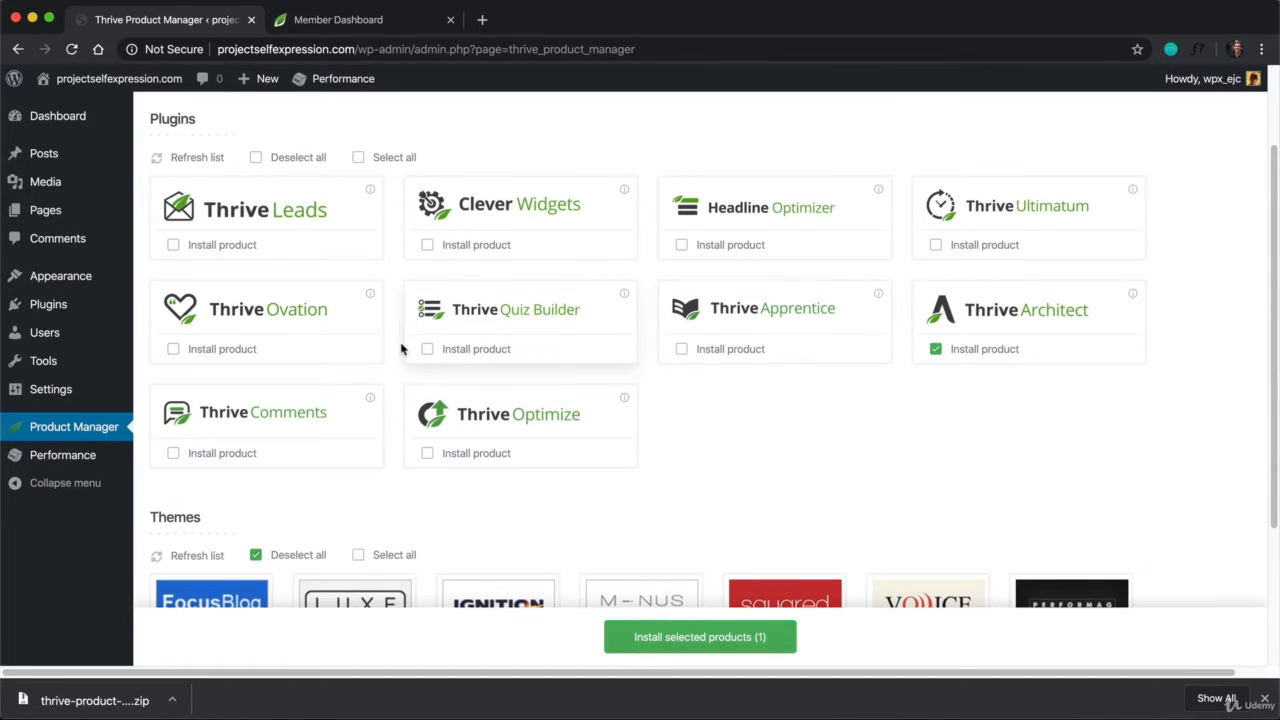
Look over the other available plugins and themes, install only Thrive Architect, and go to the Thrive Themes Dashboard
scroll(400, 355, down, 3)
scroll(533, 560, down, 1)
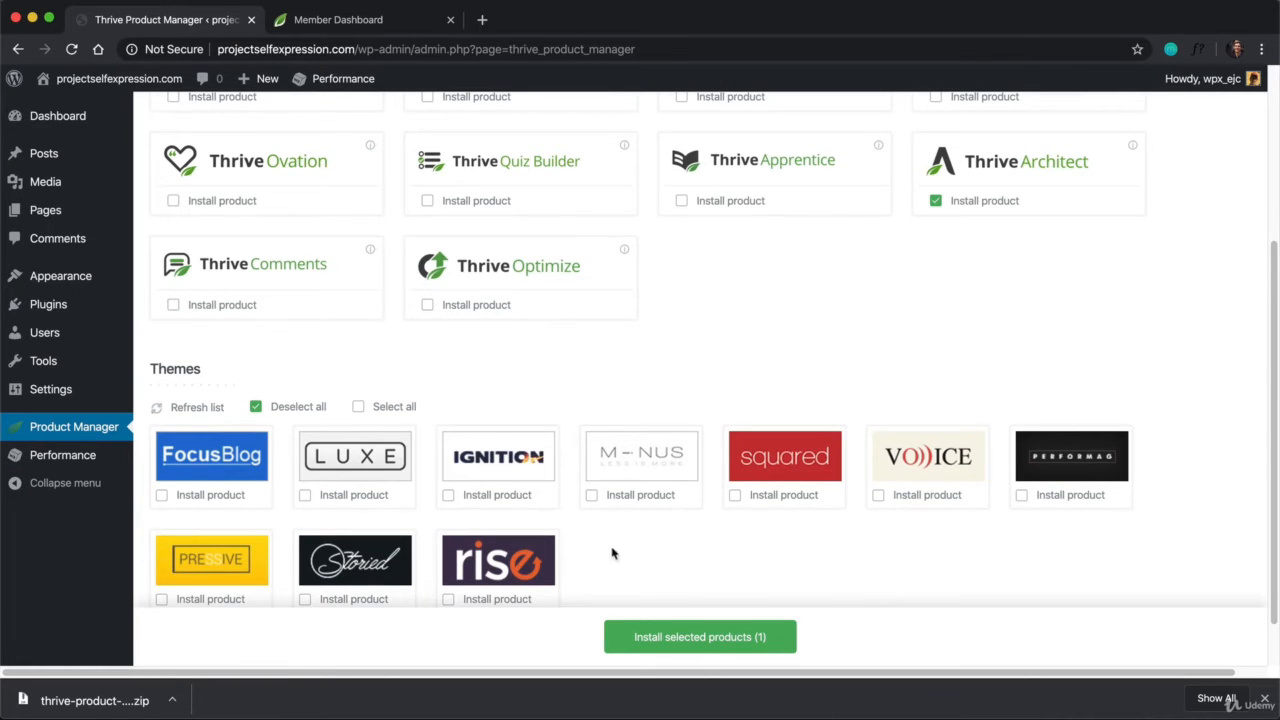
scroll(645, 430, up, 6)
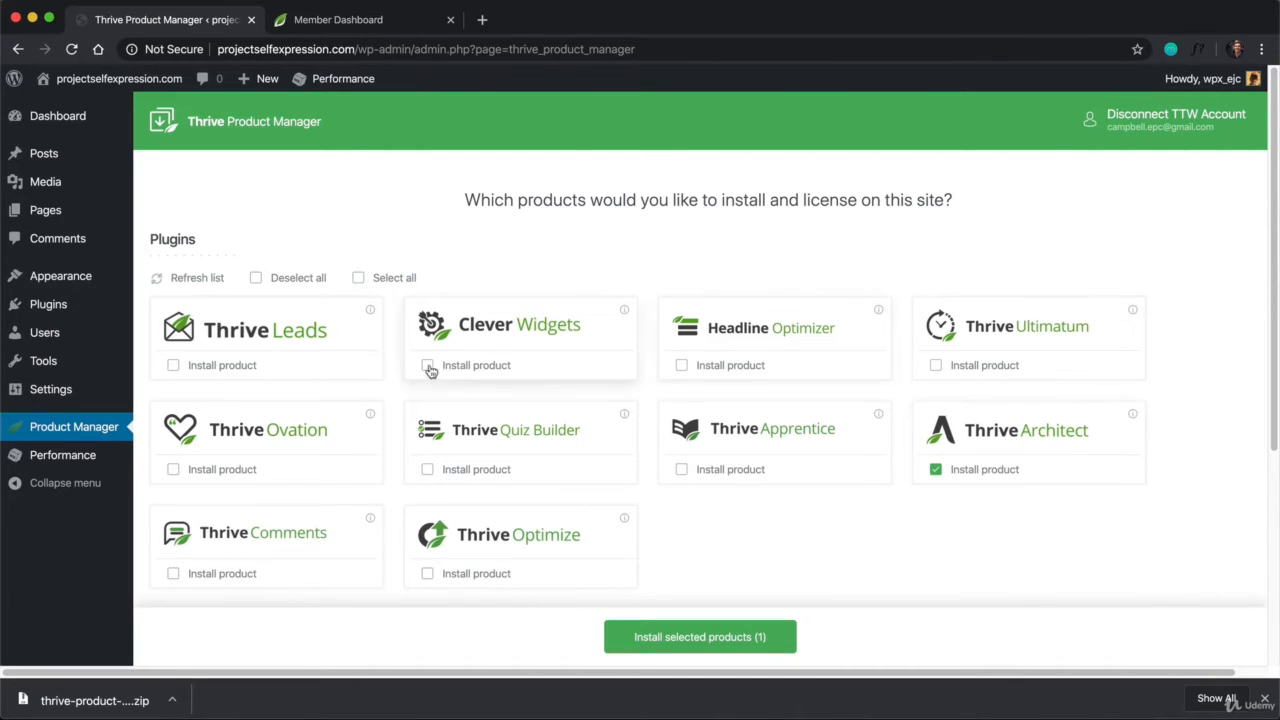
scroll(703, 466, down, 1)
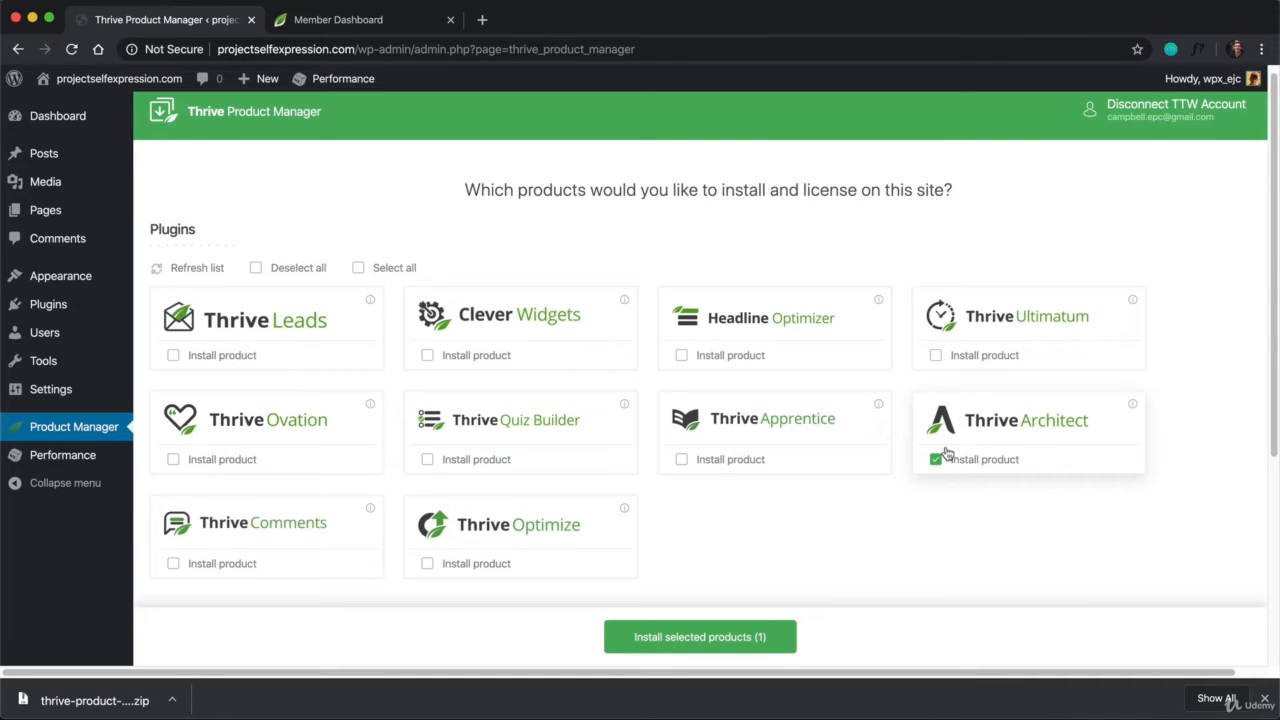
click(702, 638)
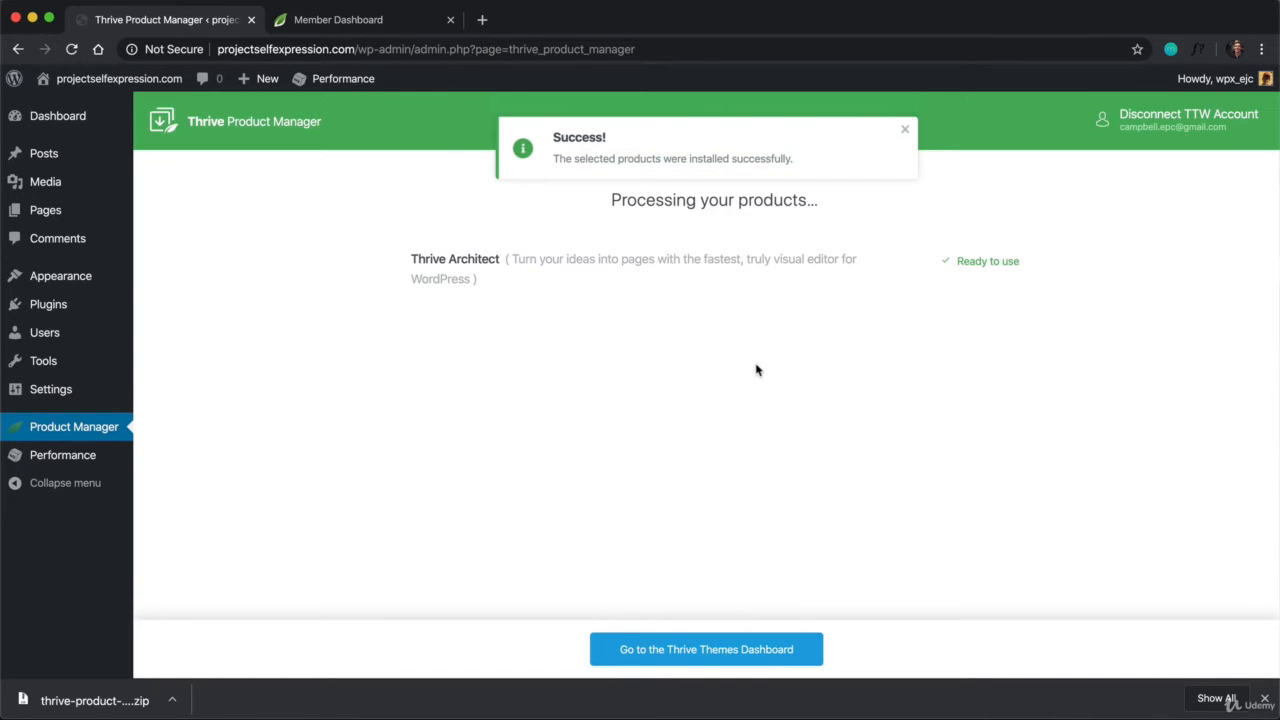
click(693, 657)
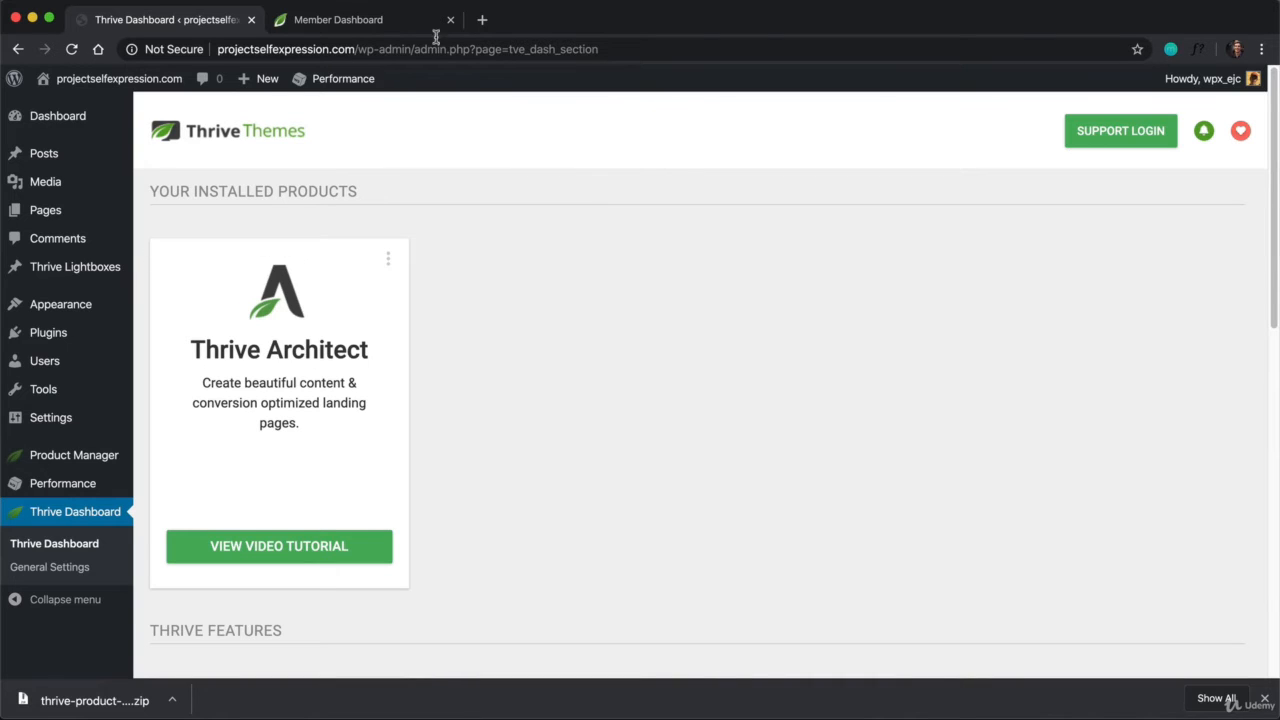
Open projectselfexpression.com in a new browser tab and look at the live front page
click(481, 21)
text(project)
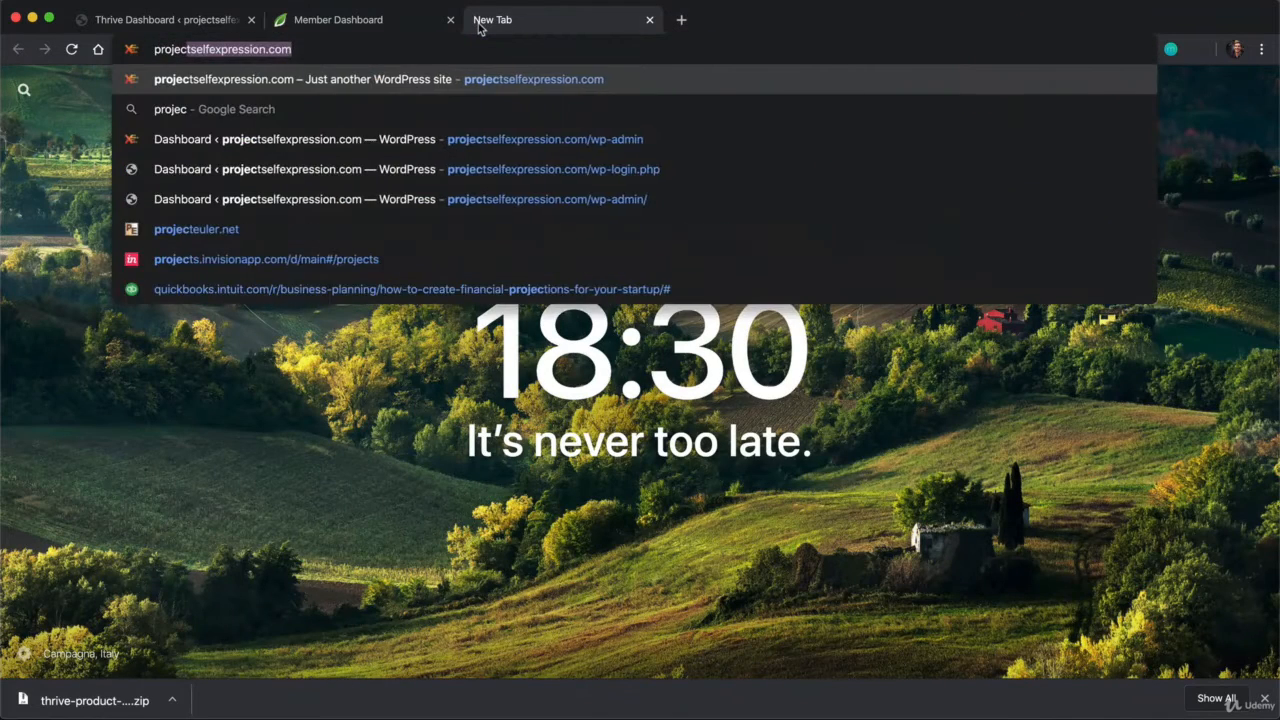
key(Return)
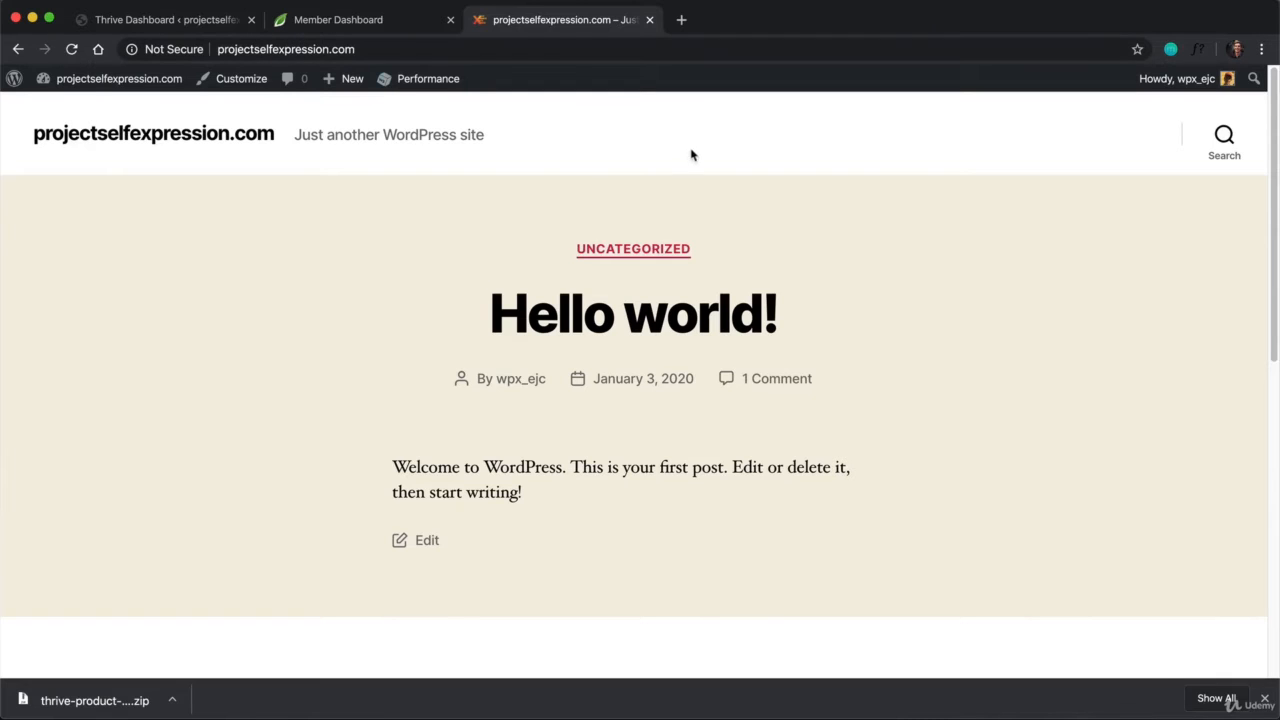
scroll(751, 357, down, 1)
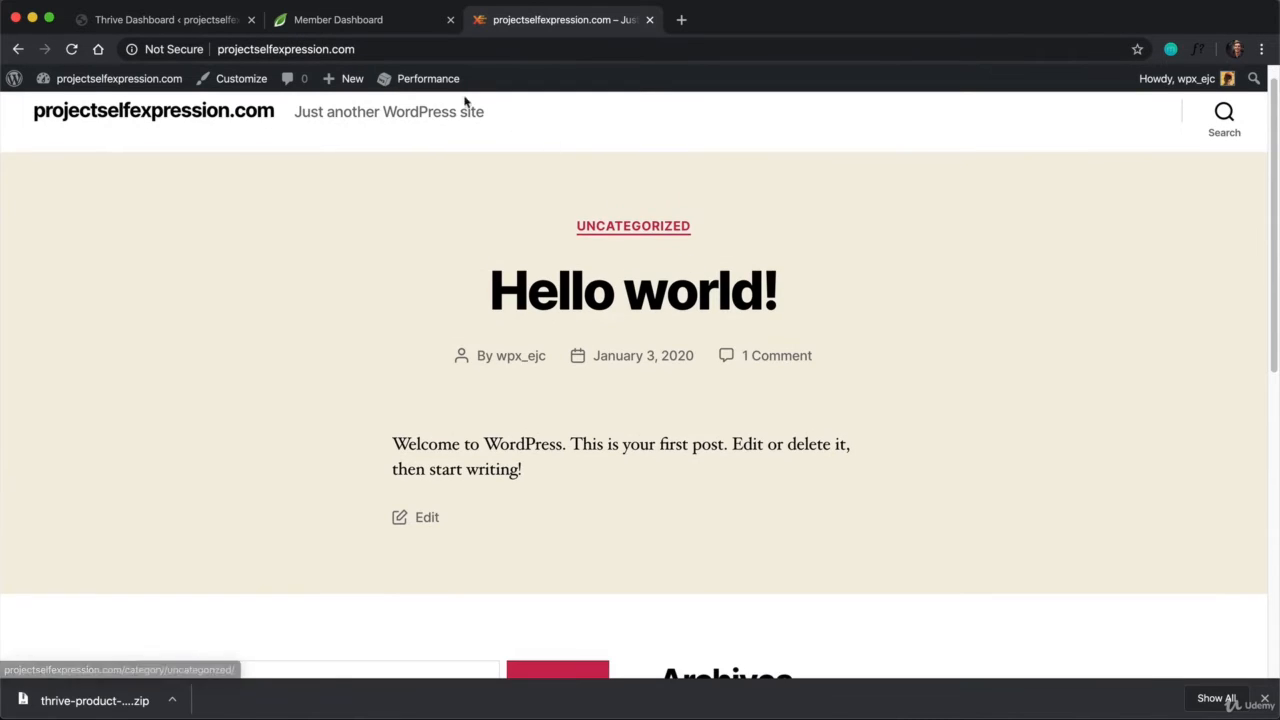
Create a new WordPress page titled "Homepage" and publish it
click(233, 22)
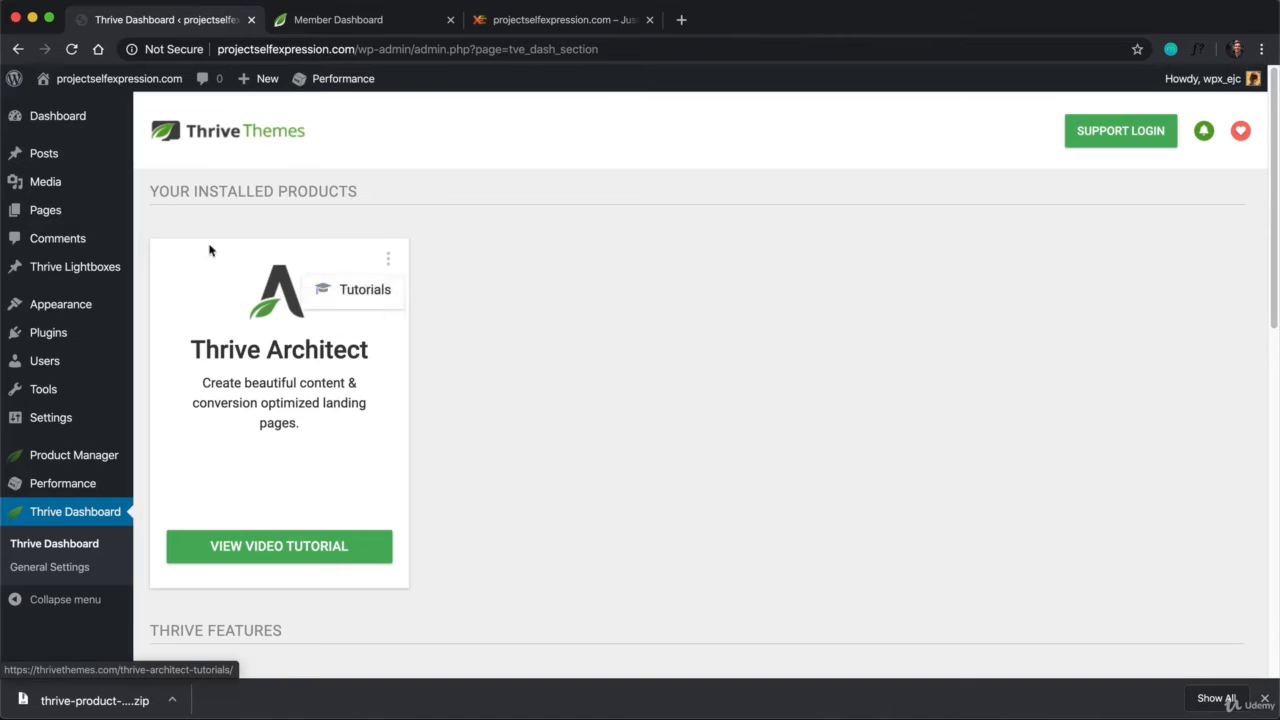
mouse_move(55, 216)
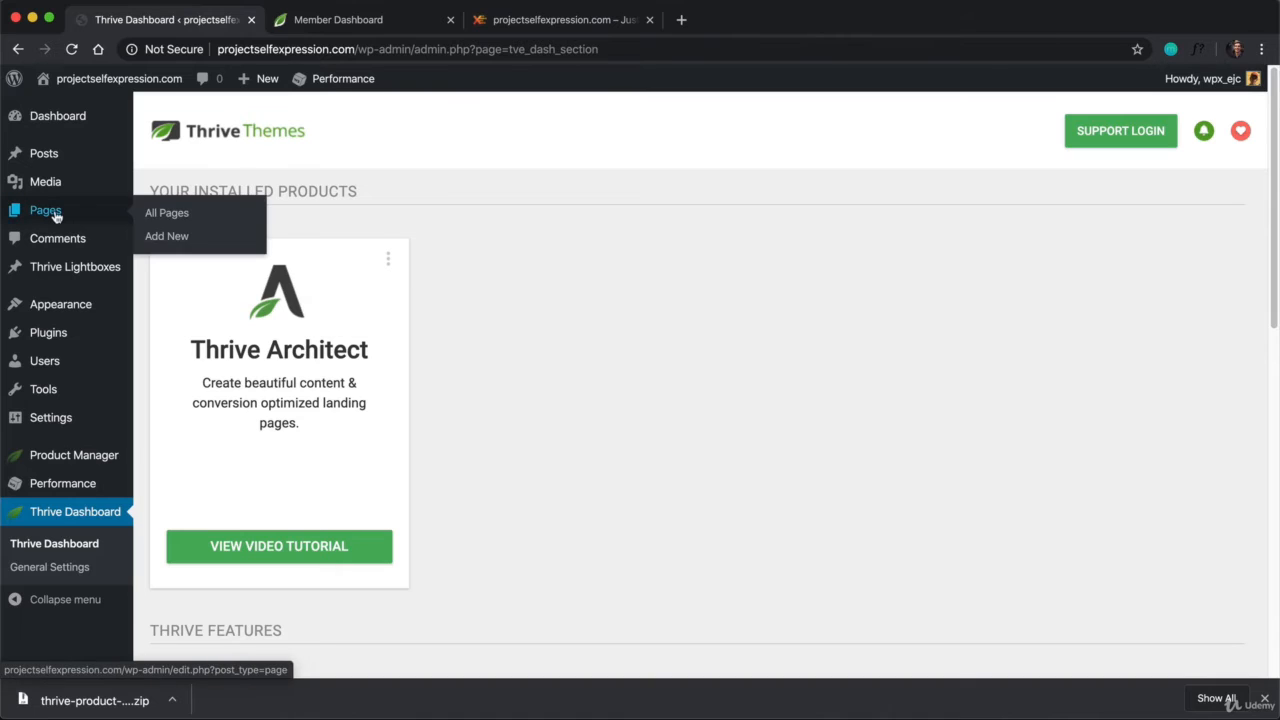
click(175, 234)
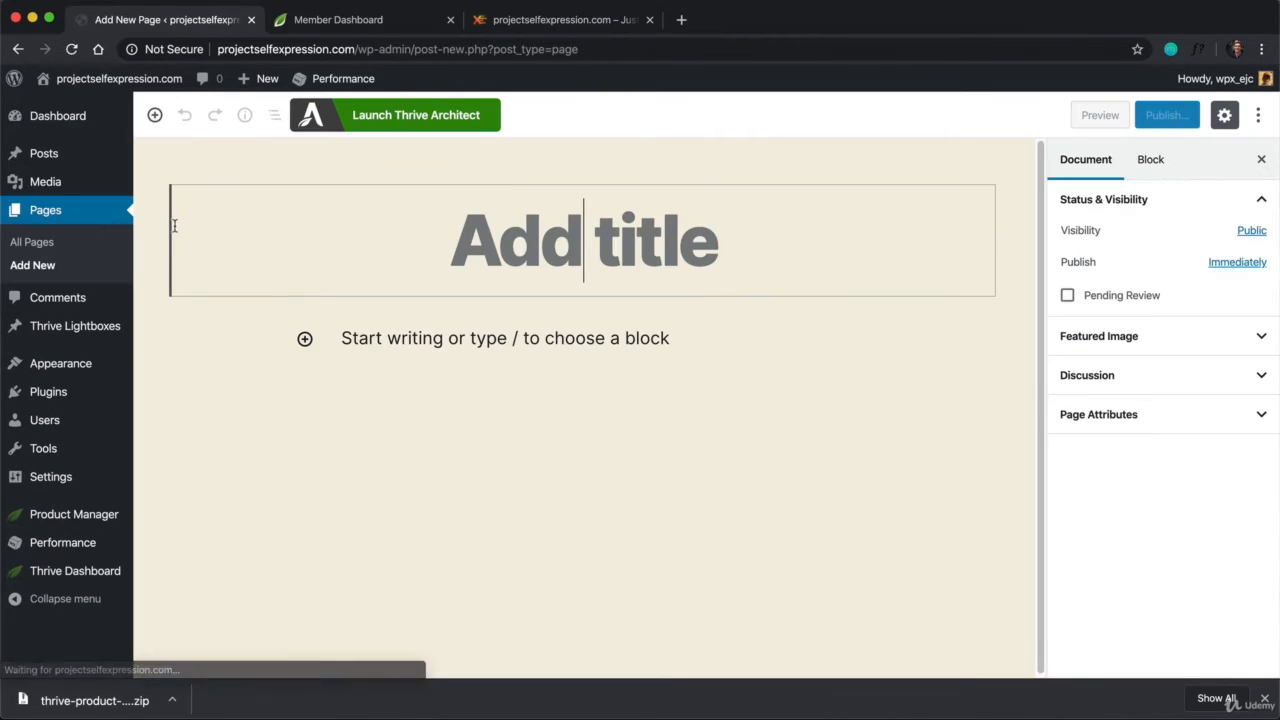
text(Homepage)
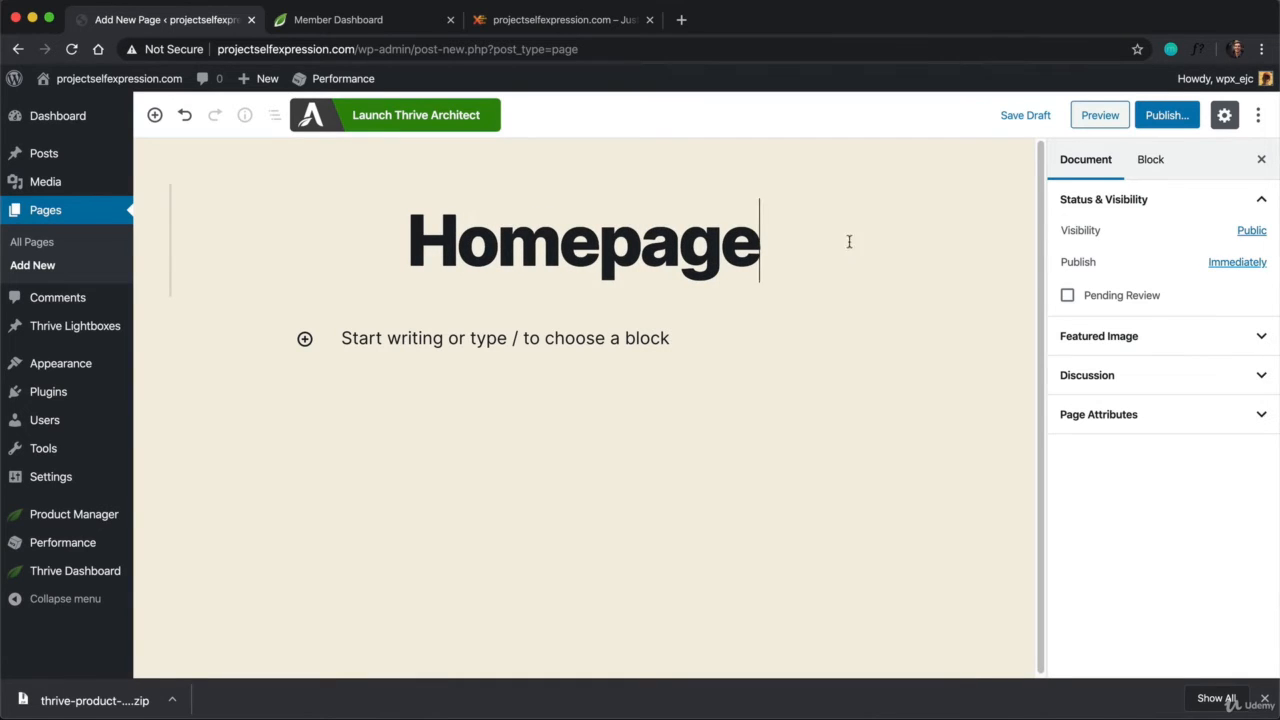
click(1157, 124)
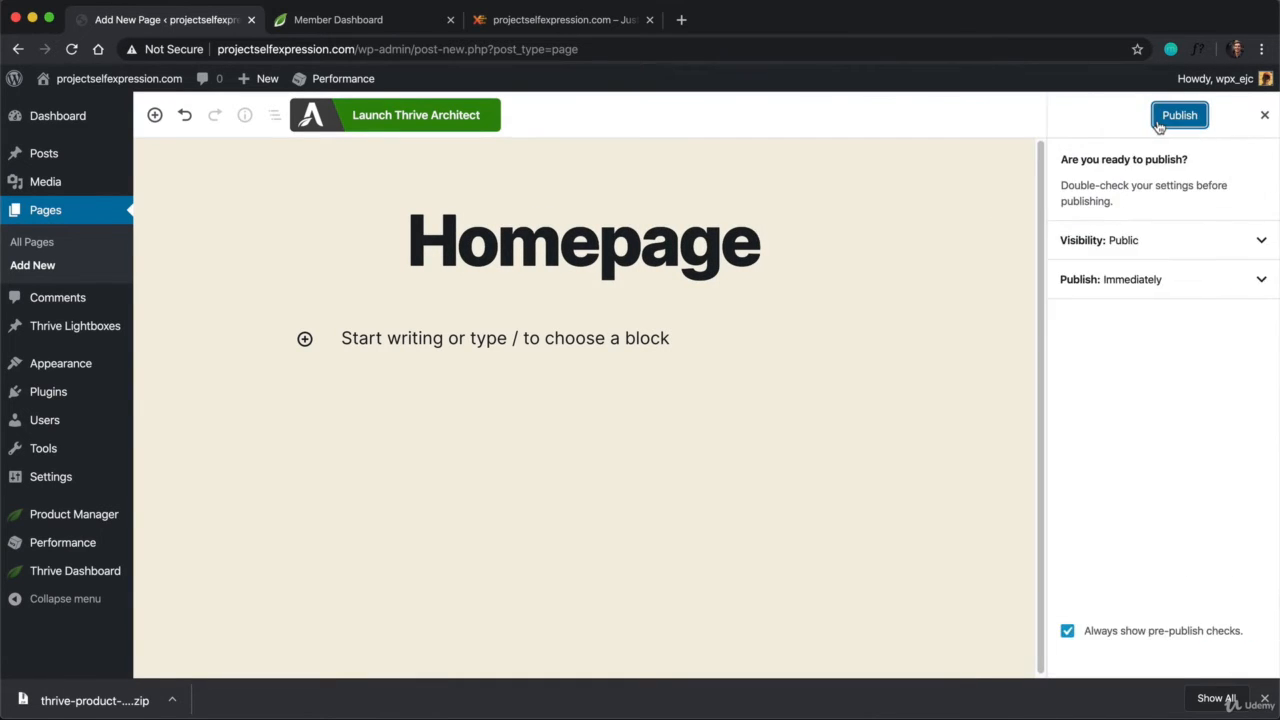
click(1196, 119)
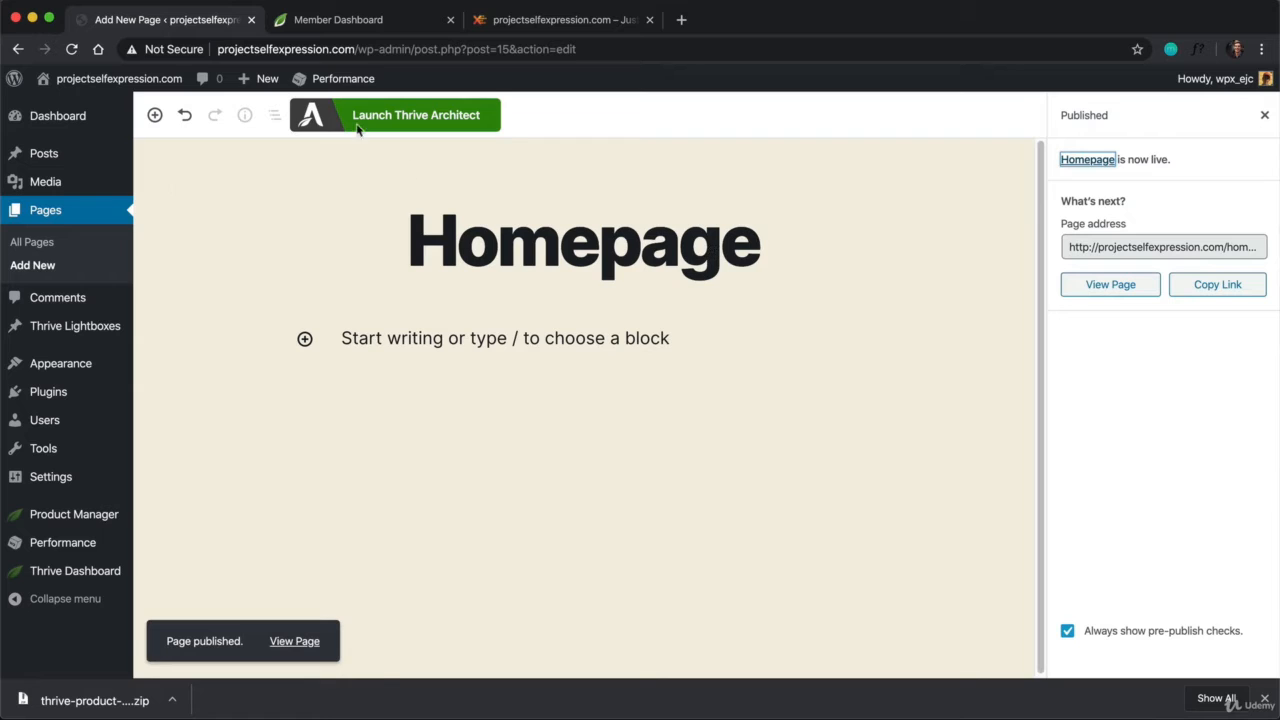
Launch Thrive Architect for the Homepage page and place the live site's browser tab directly after the editor tab
click(423, 118)
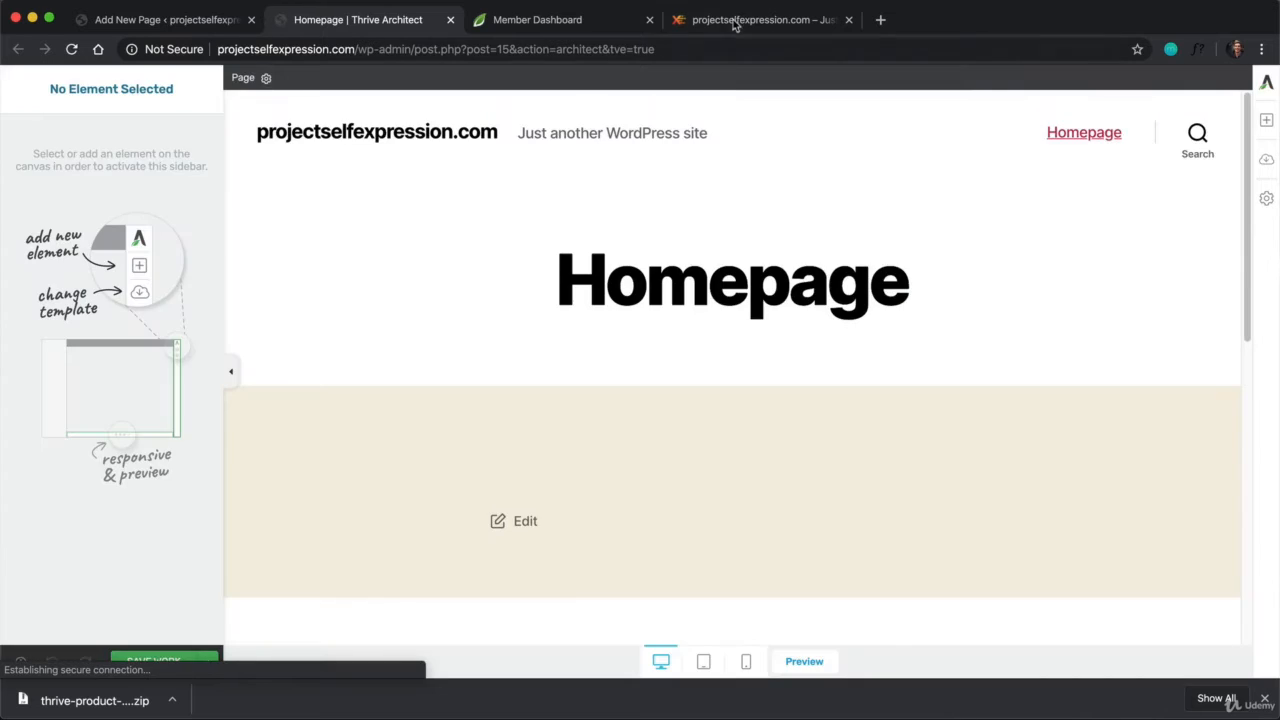
drag(740, 22, 537, 30)
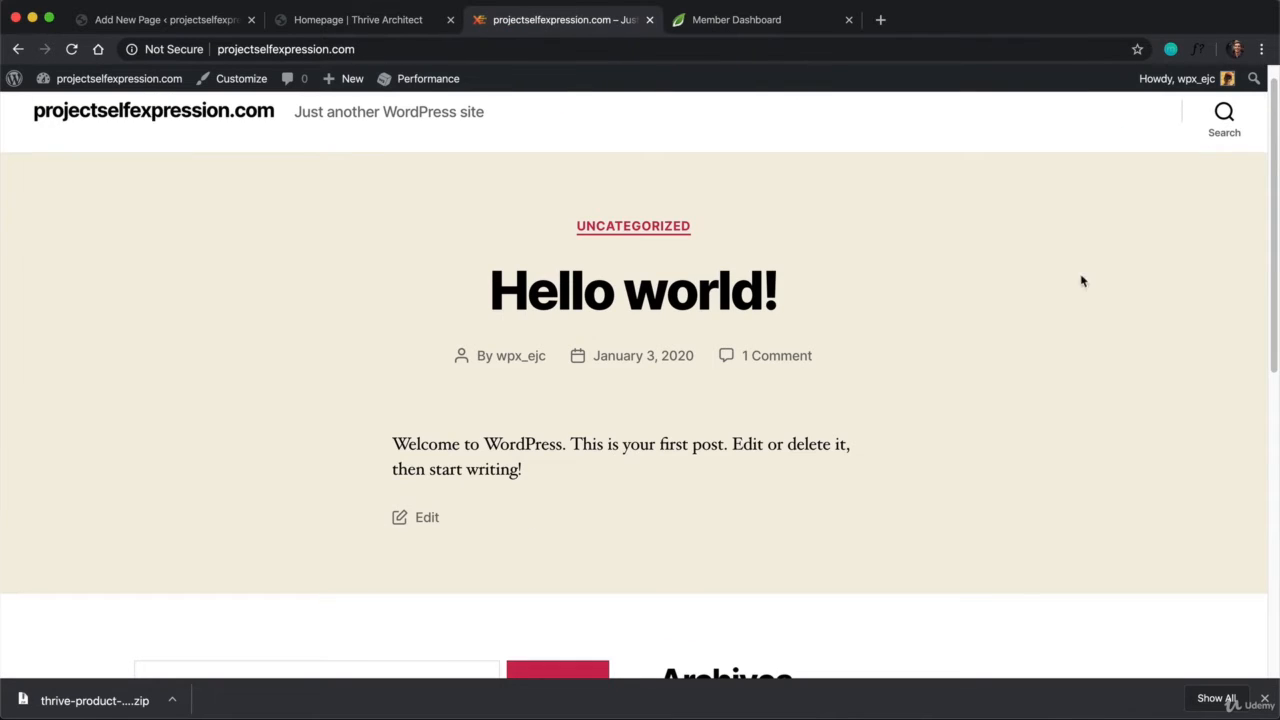
click(418, 30)
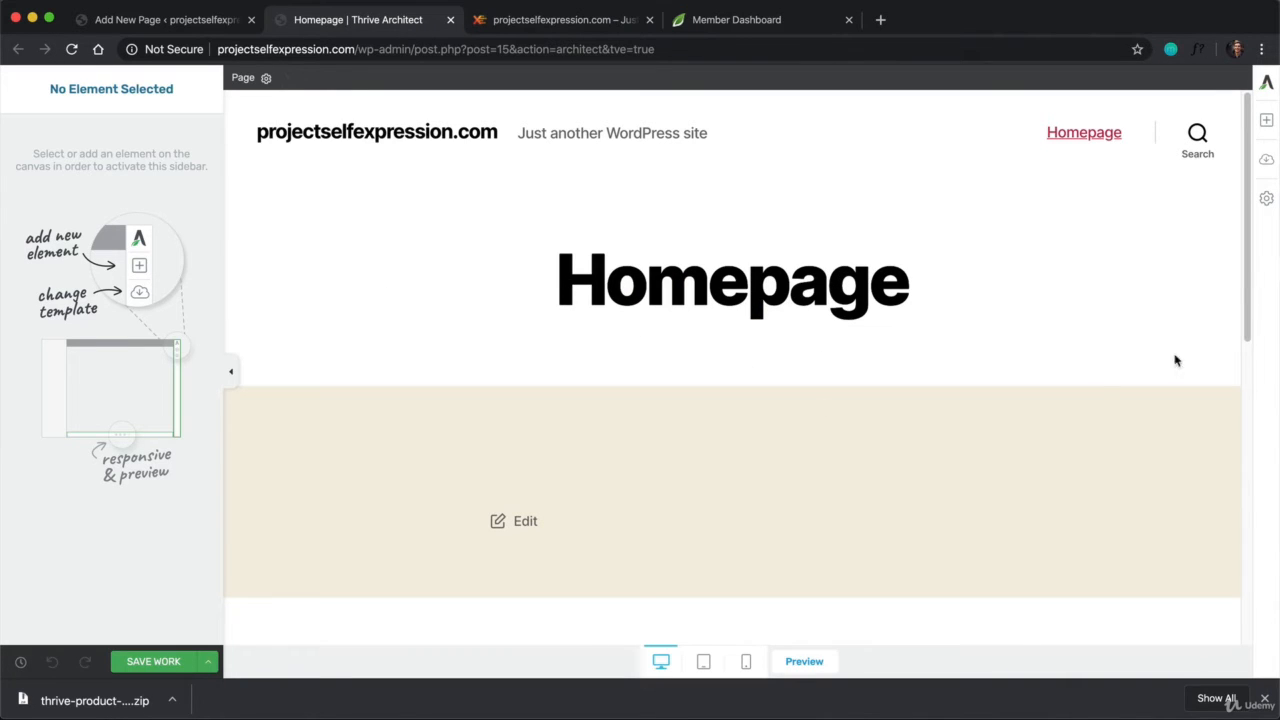
Browse the Smart Landing Pages templates and load Not PS Smart Homepage from the Not PS Smart set
click(1265, 163)
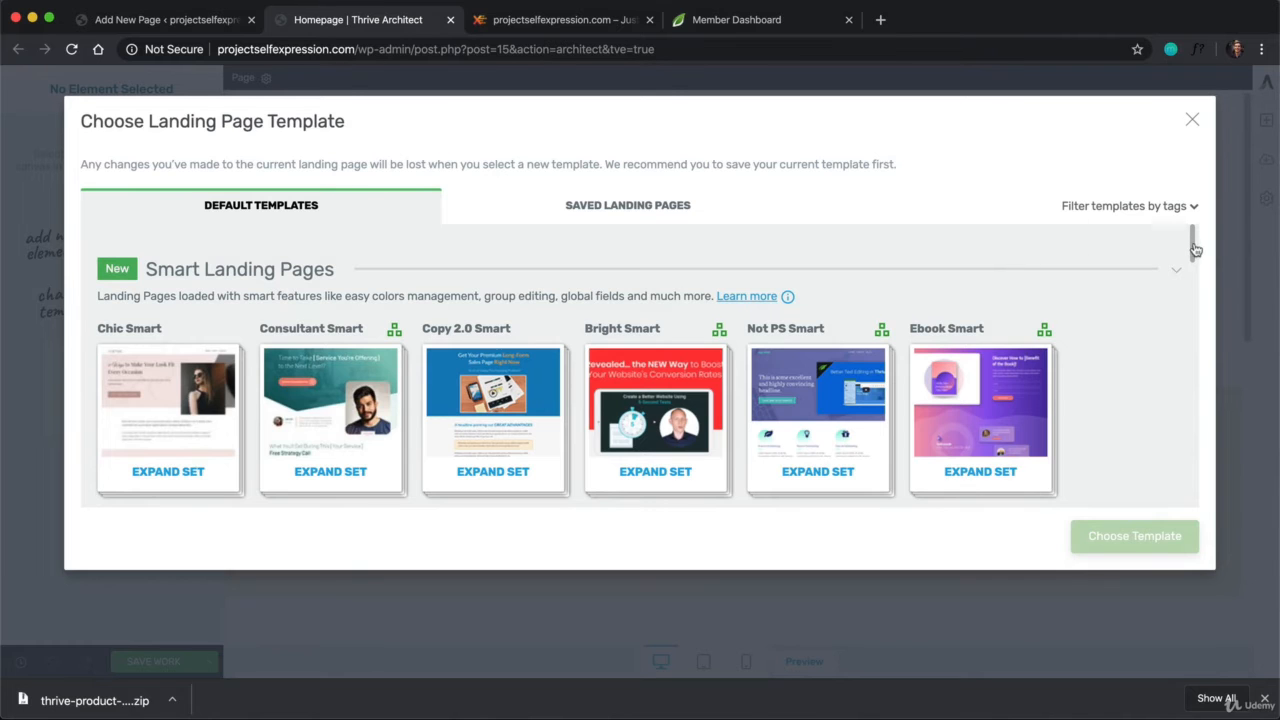
drag(1193, 250, 1160, 252)
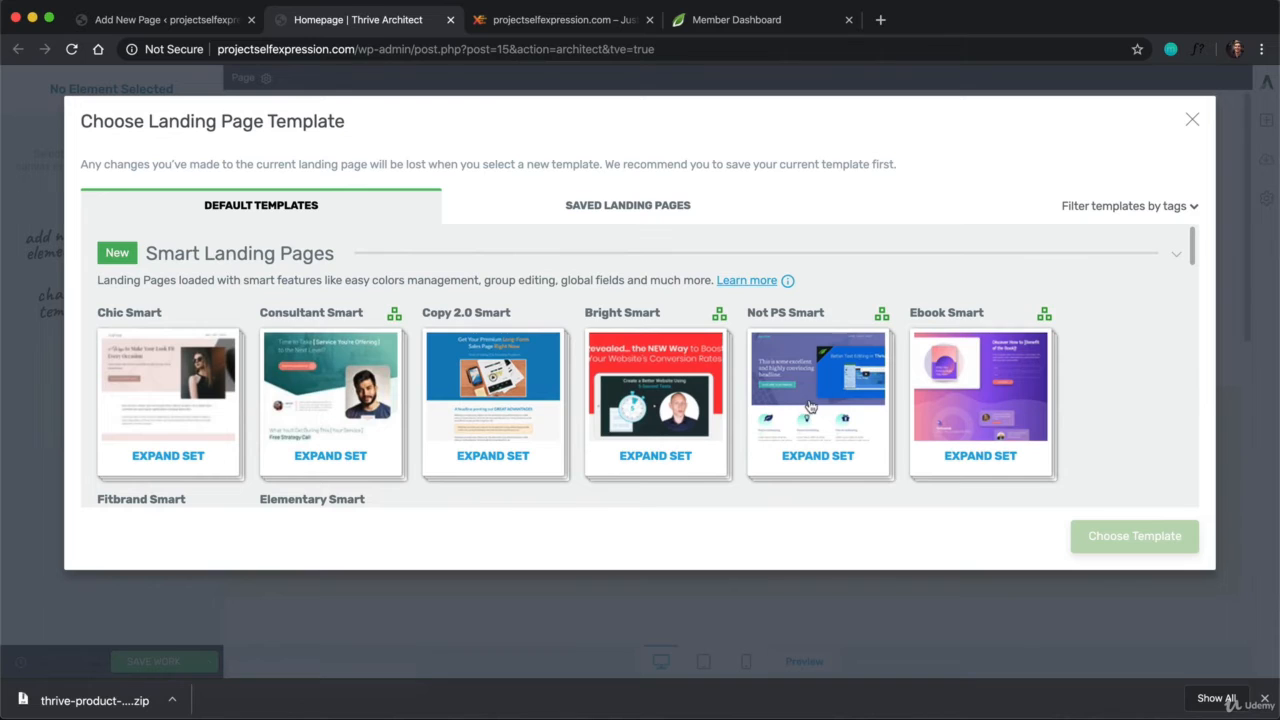
click(834, 459)
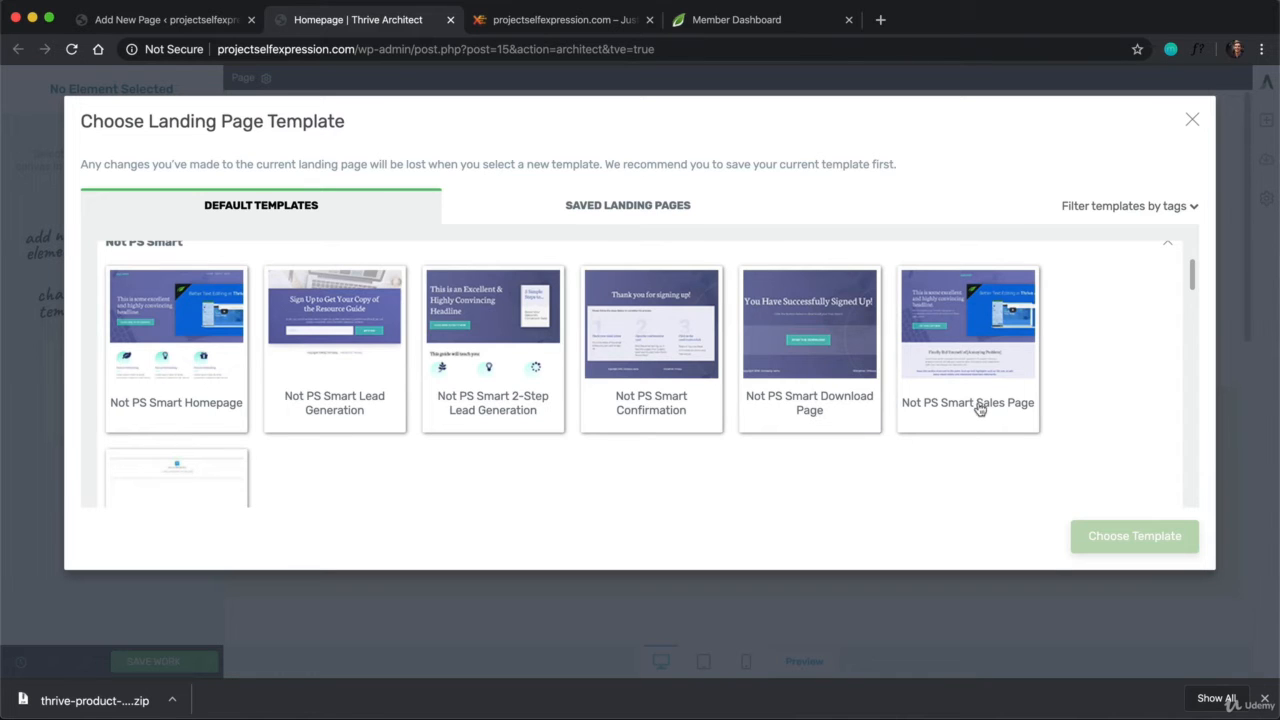
scroll(737, 383, down, 3)
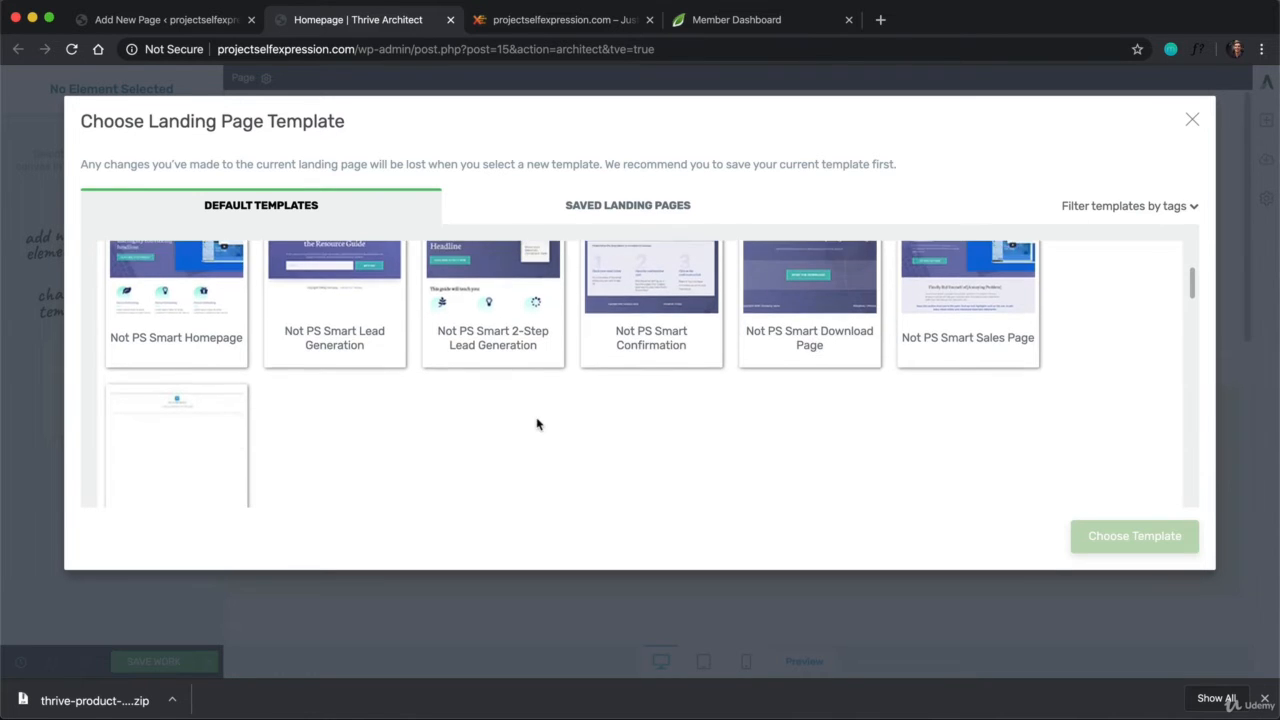
scroll(407, 443, up, 4)
scroll(400, 443, up, 2)
scroll(397, 443, down, 3)
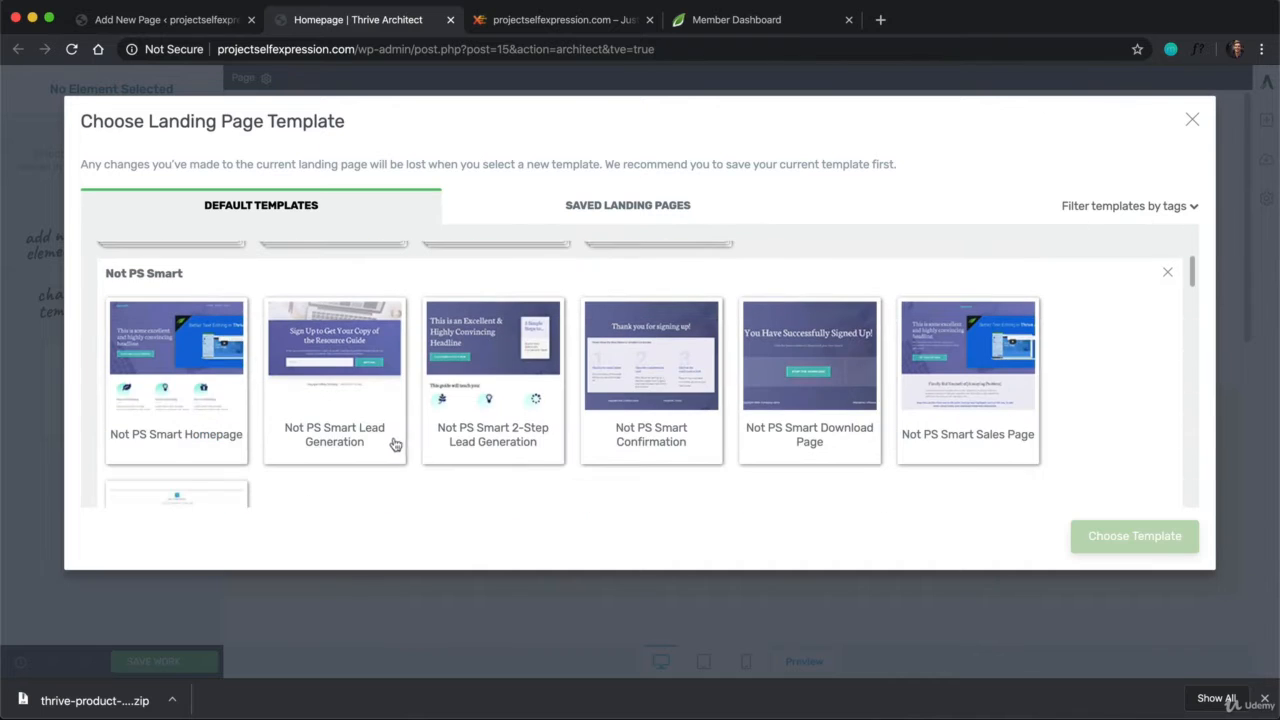
click(175, 397)
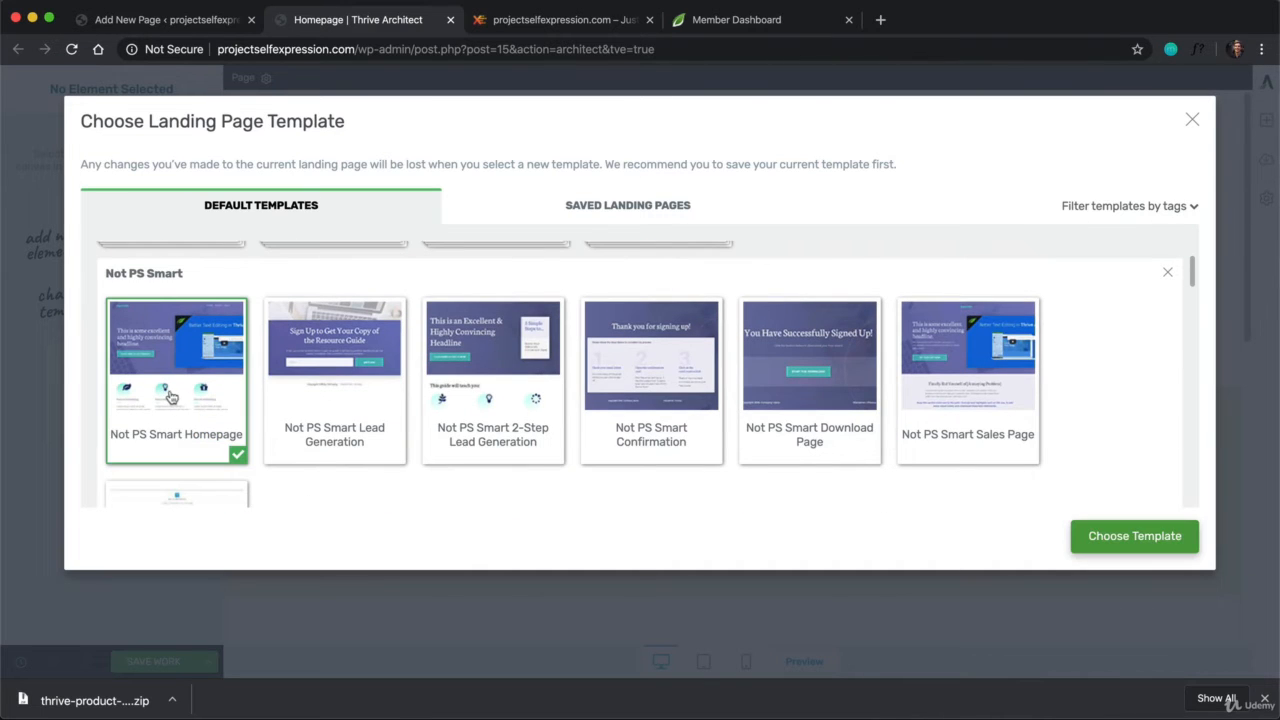
click(1095, 530)
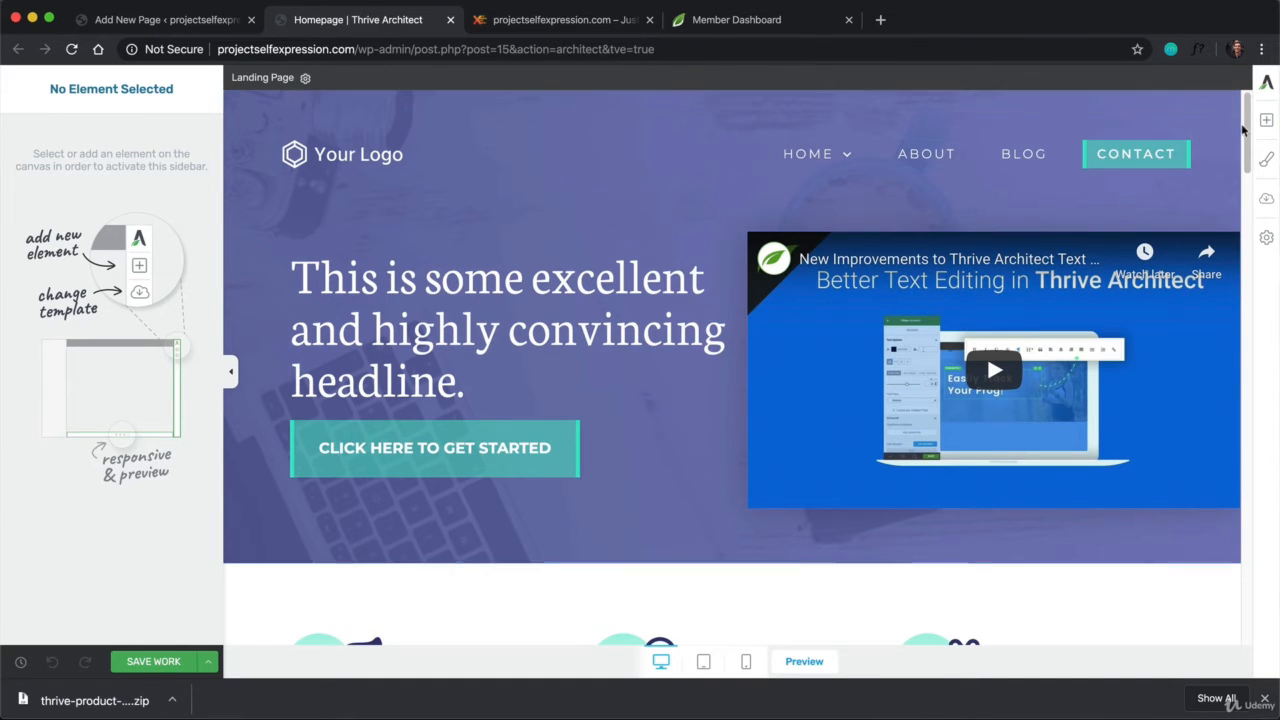
Try adding a few random characters after the hero section's headline and delete them again
drag(1246, 137, 1190, 137)
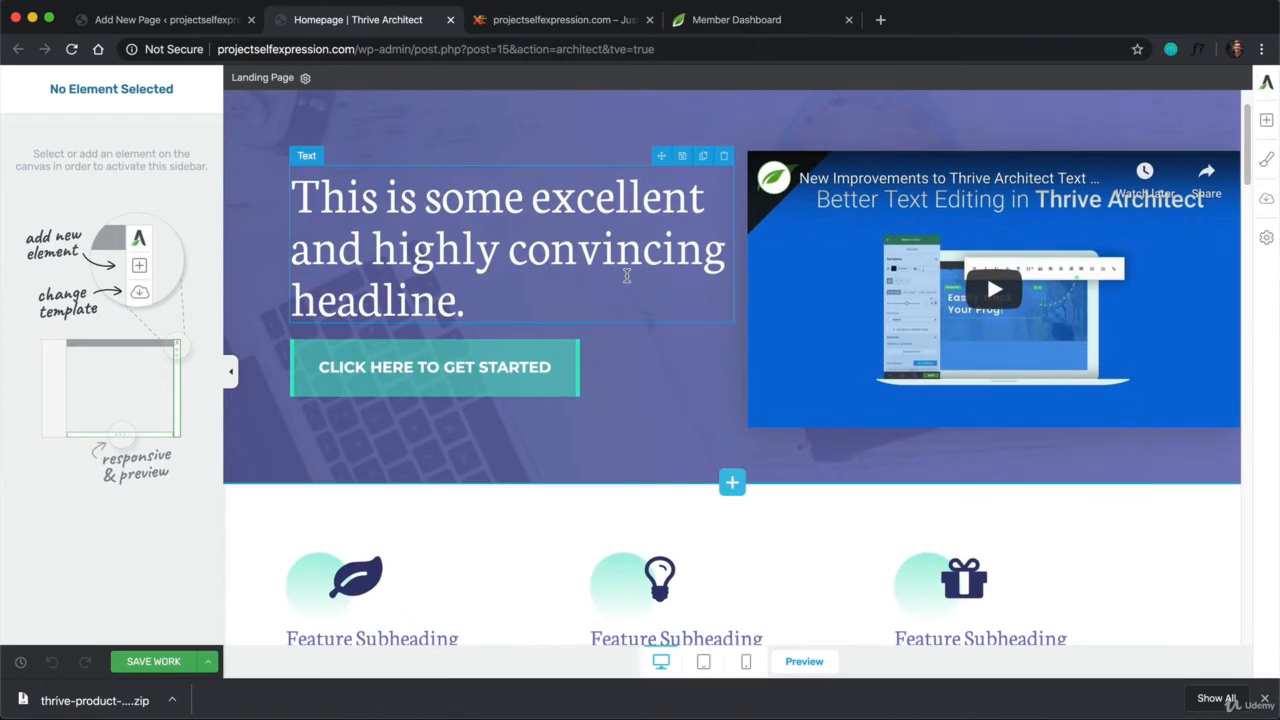
click(628, 275)
text(kafjldlfj)
key(BackSpace)
key(BackSpace)
key(BackSpace)
key(BackSpace)
key(BackSpace)
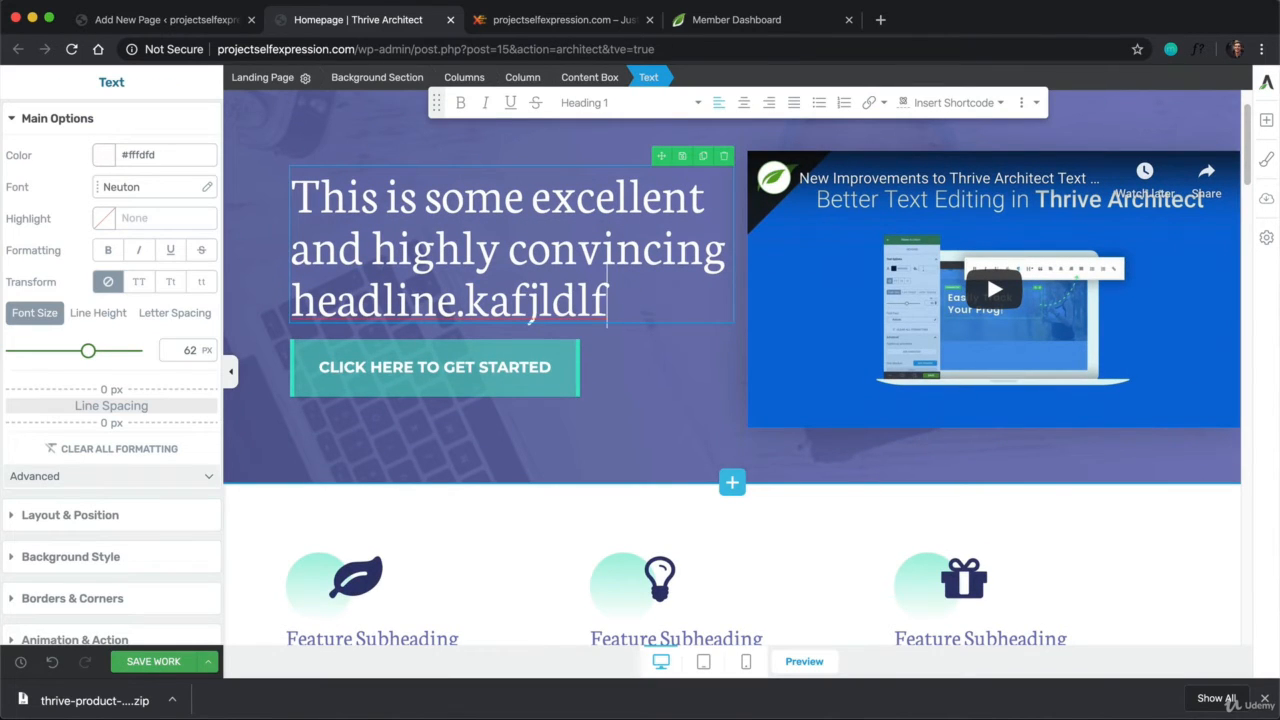
key(BackSpace)
key(BackSpace)
key(BackSpace)
key(BackSpace)
key(BackSpace)
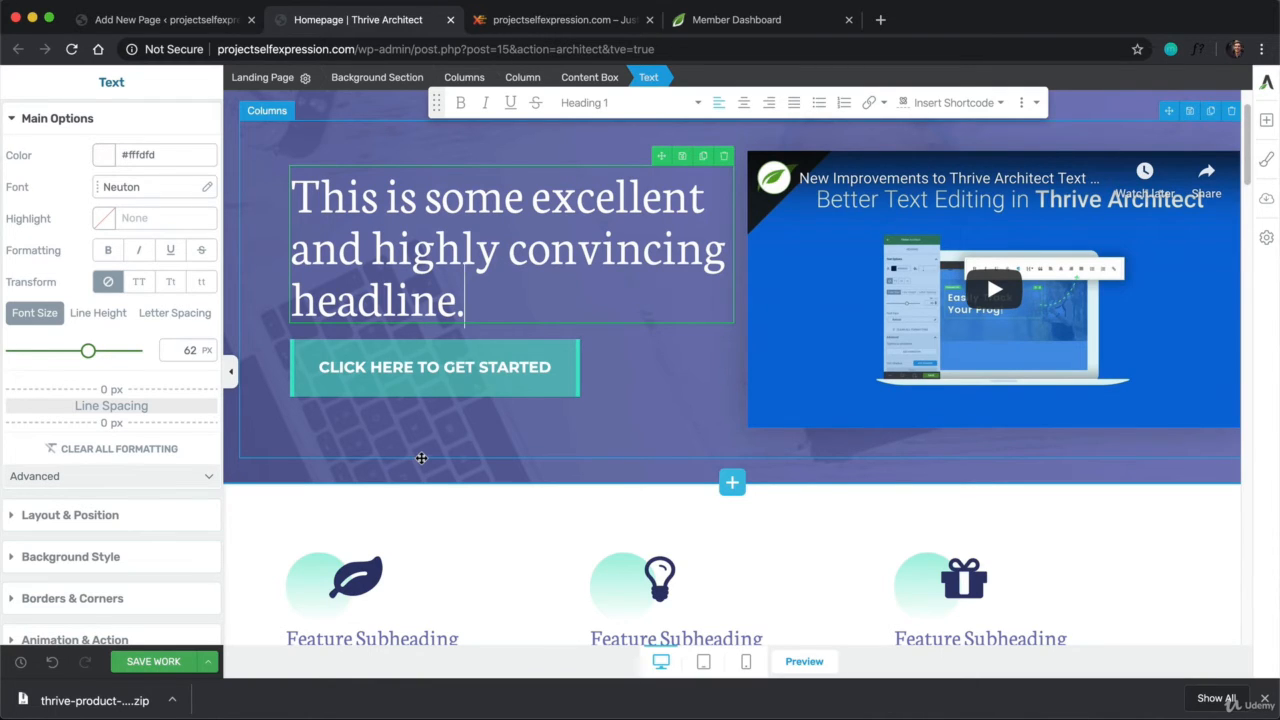
scroll(630, 354, up, 2)
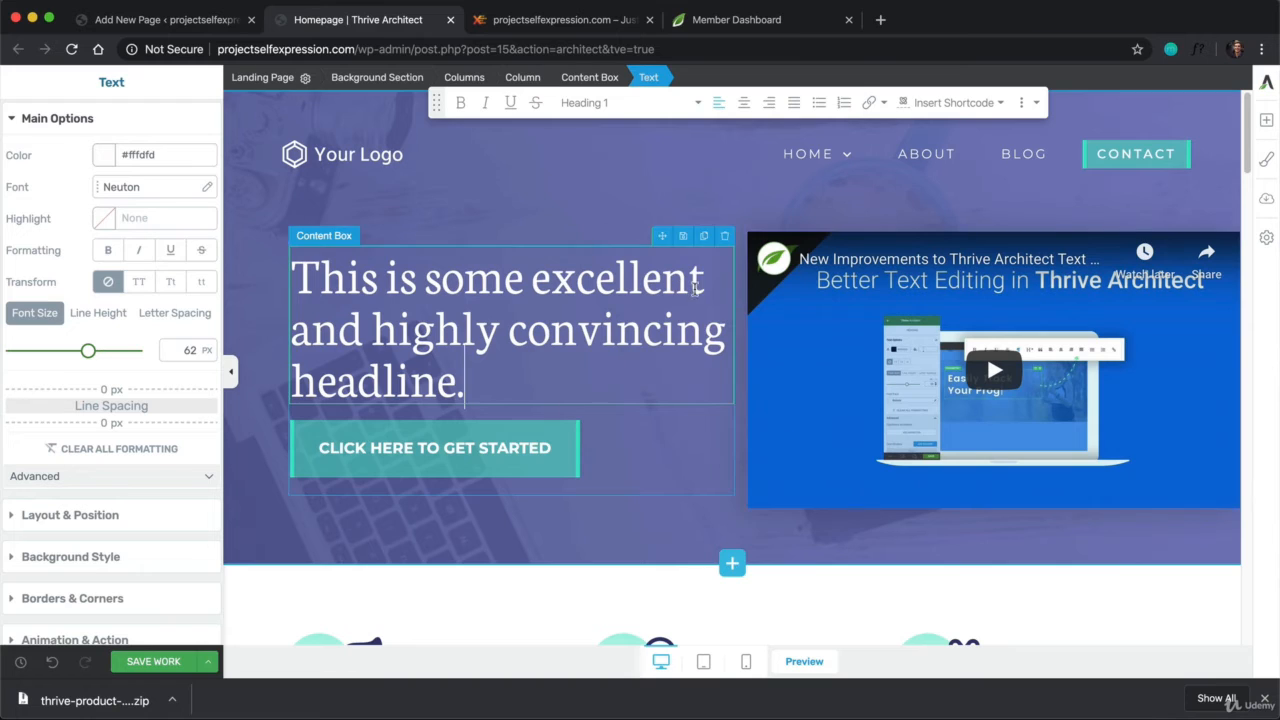
Try the Standard 6 and Standard 3 master template colors and apply the Standard 4 color scheme to the landing page
click(1266, 165)
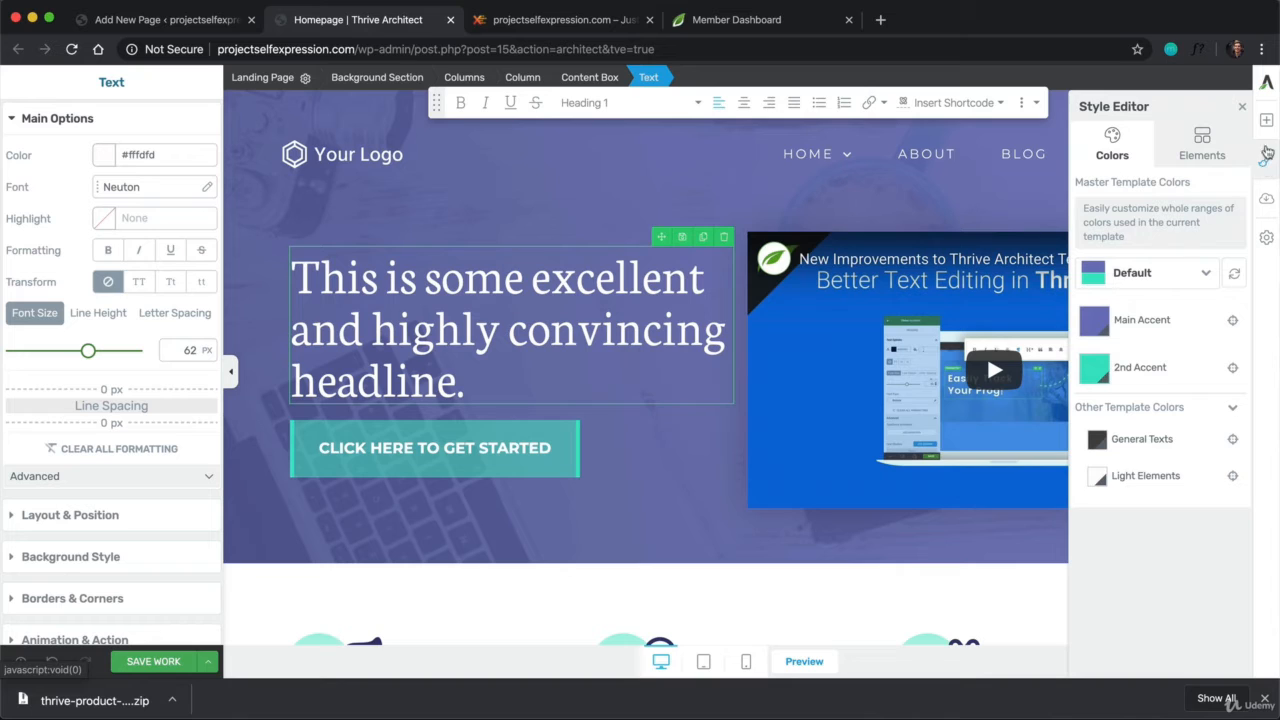
click(1204, 273)
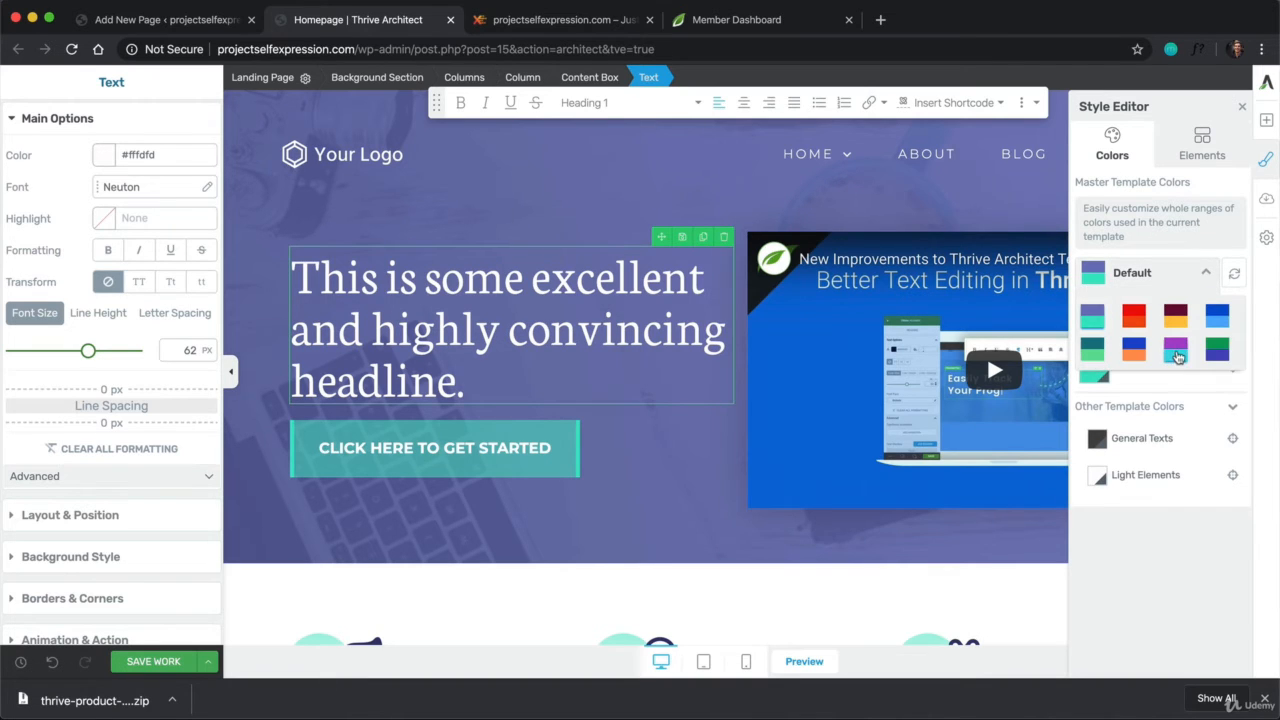
click(1176, 353)
click(1205, 273)
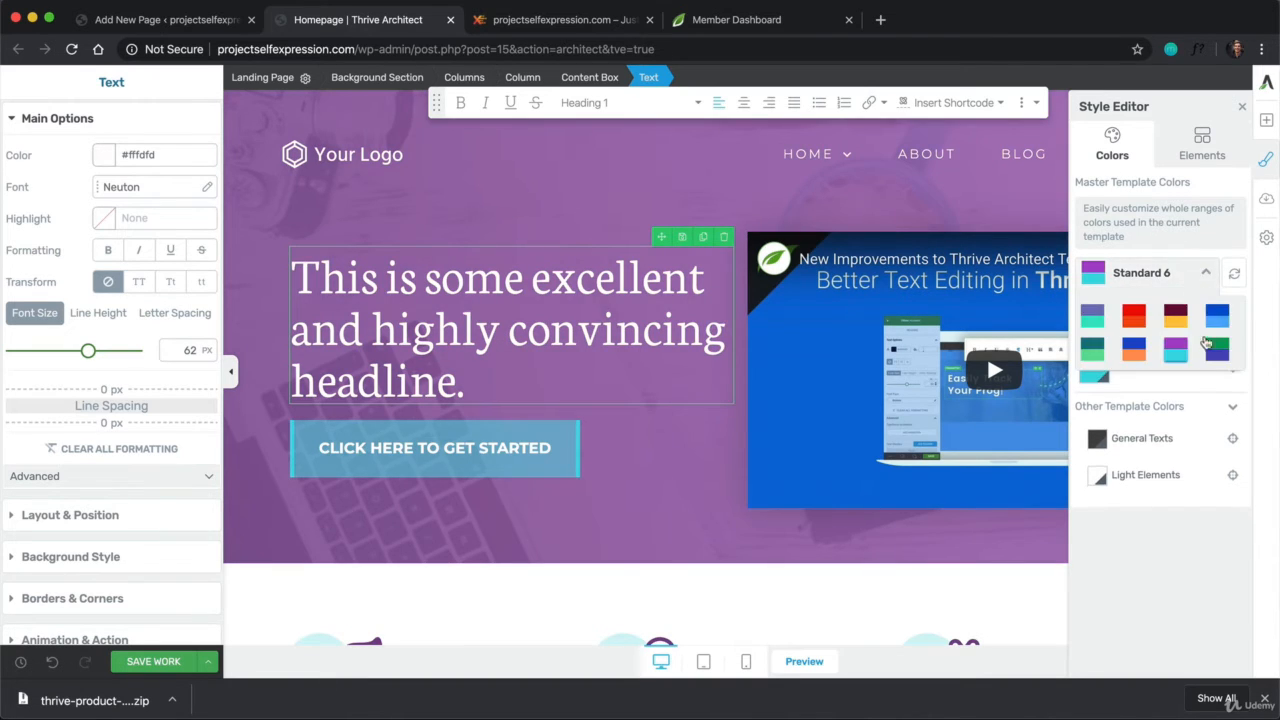
click(1216, 345)
click(1205, 275)
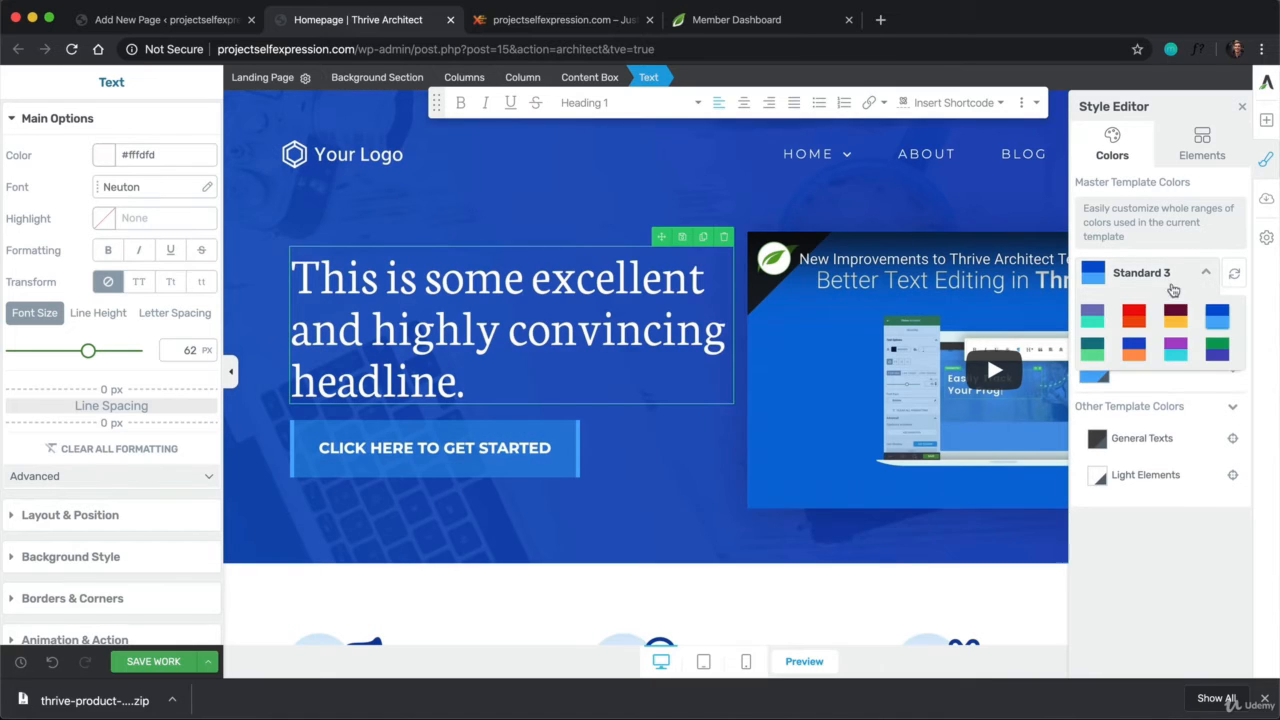
click(1098, 353)
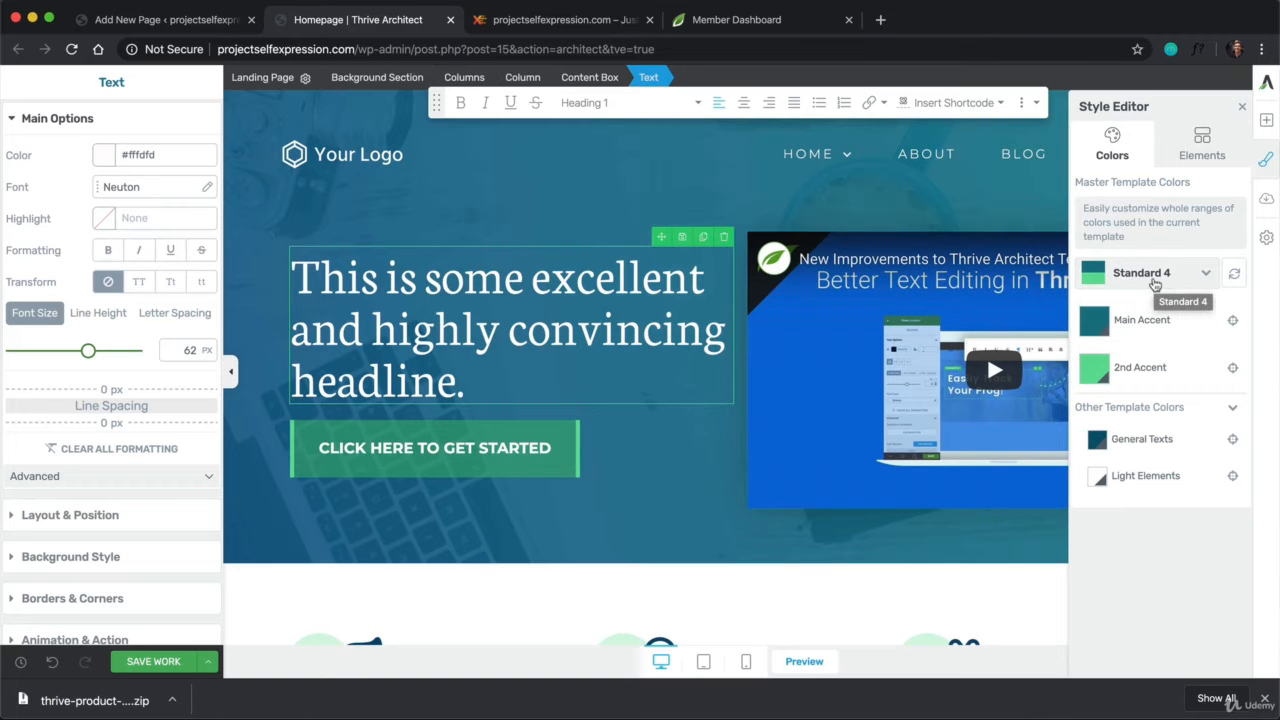
Examine the recolored sections down the page, the Main Accent color choices and the available color schemes, and close the Style Editor
scroll(671, 274, down, 10)
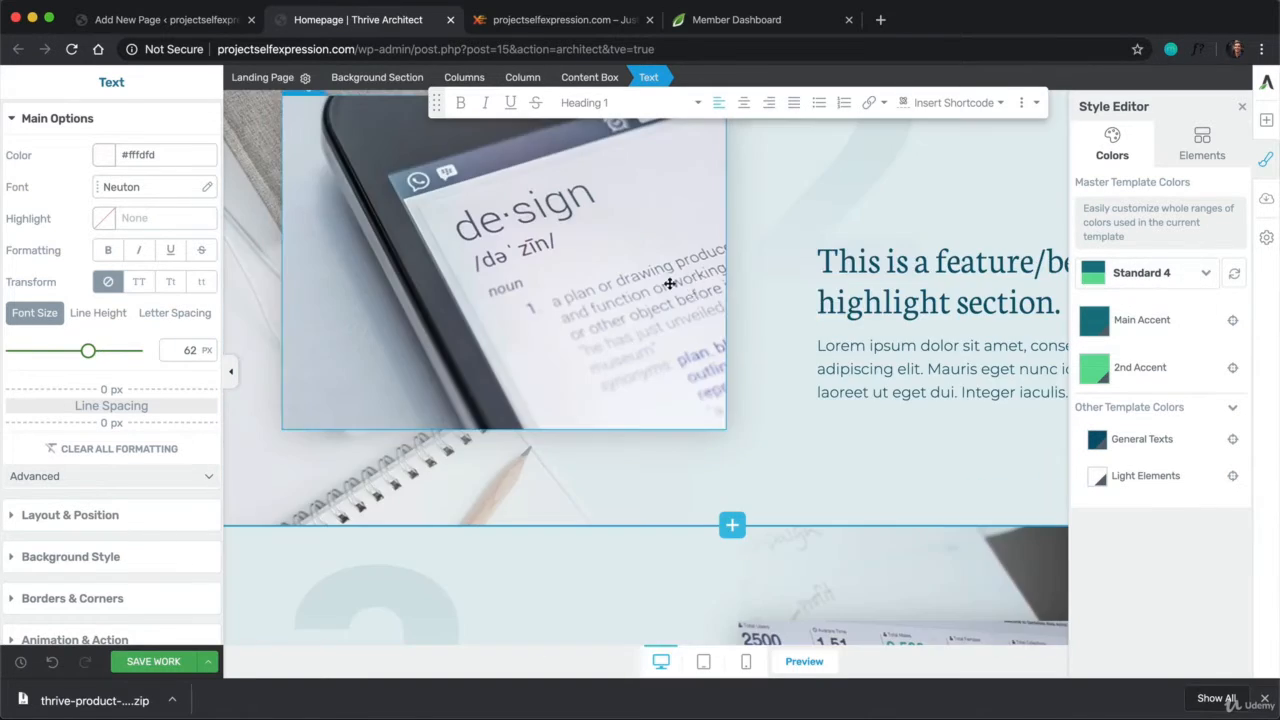
scroll(831, 344, down, 4)
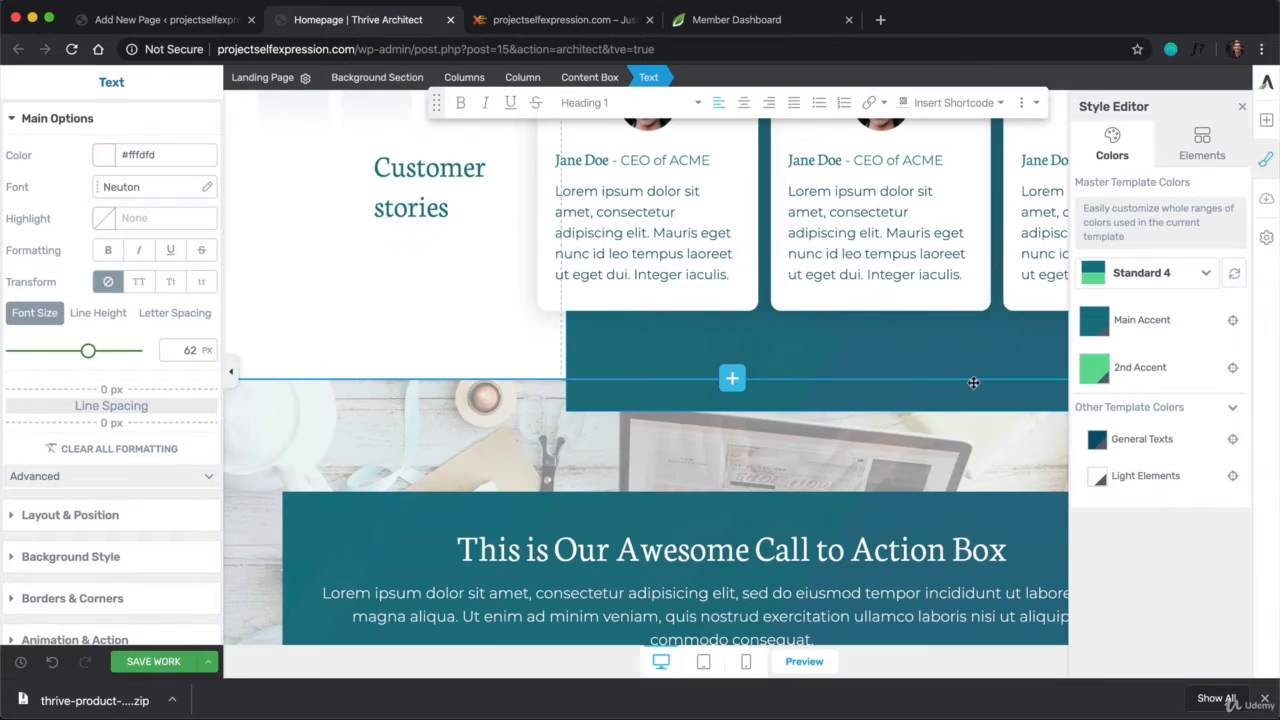
click(1095, 318)
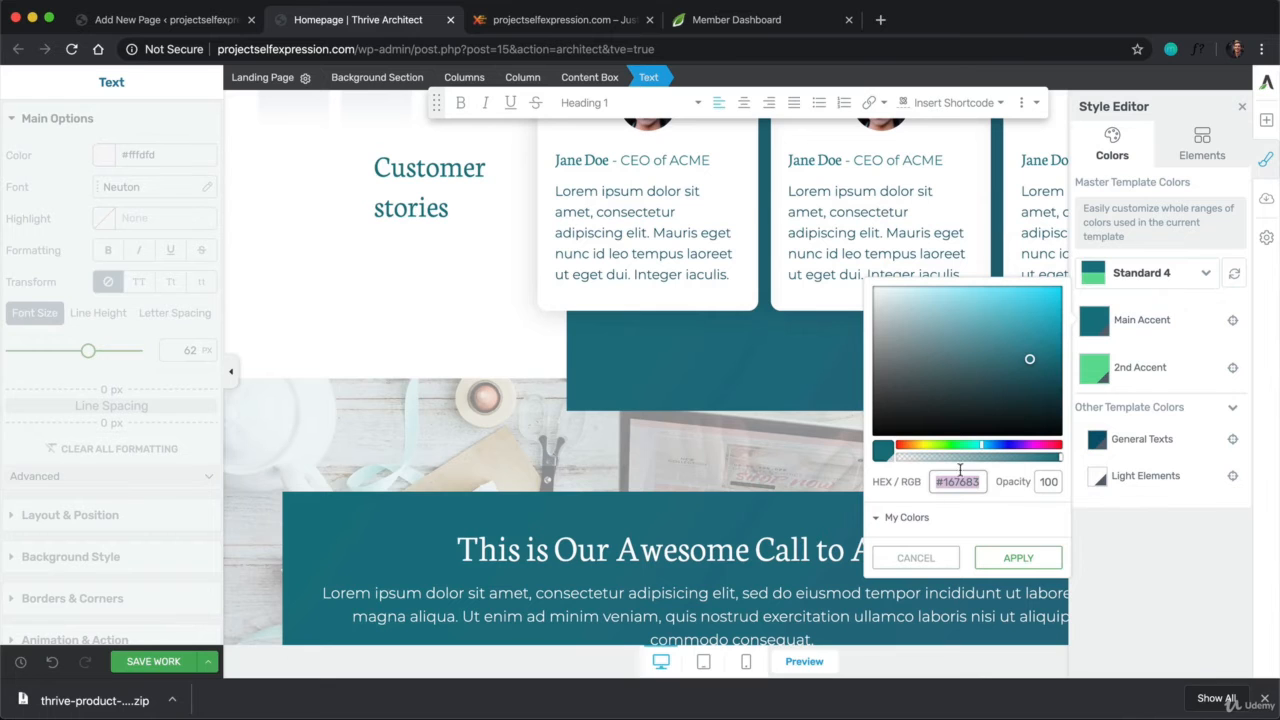
click(915, 557)
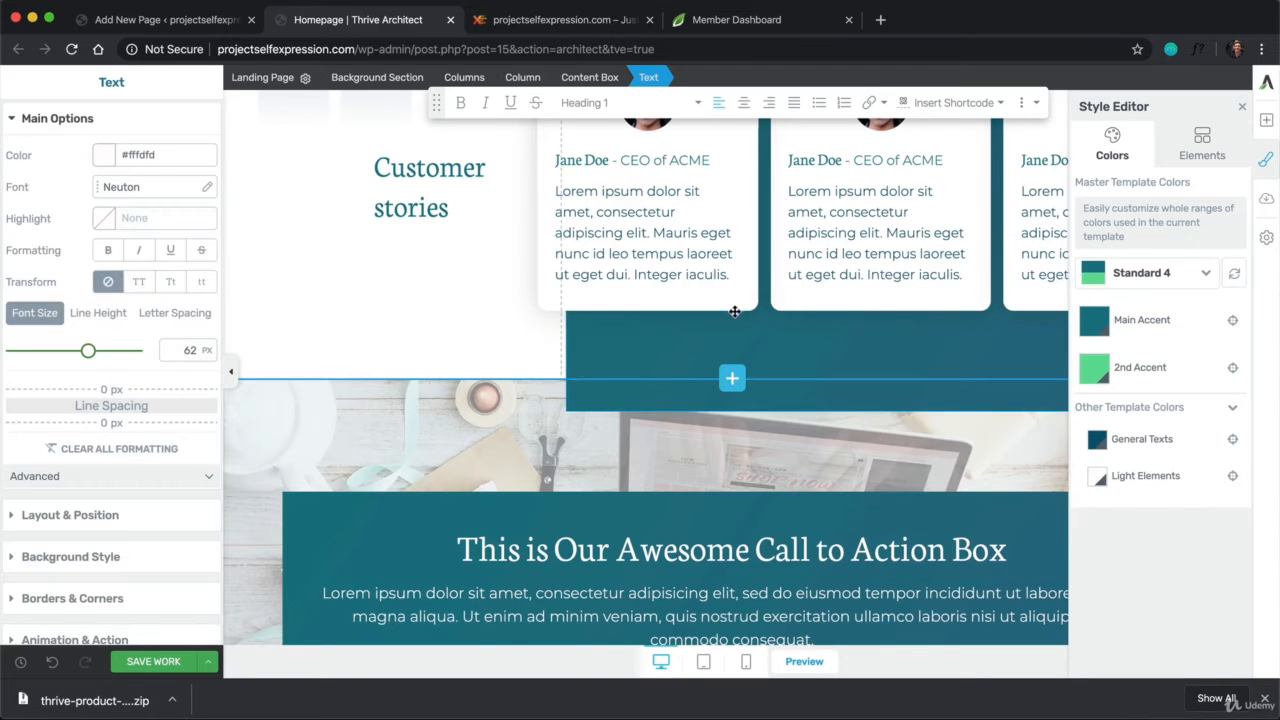
scroll(731, 314, up, 3)
scroll(731, 314, up, 10)
scroll(763, 323, down, 5)
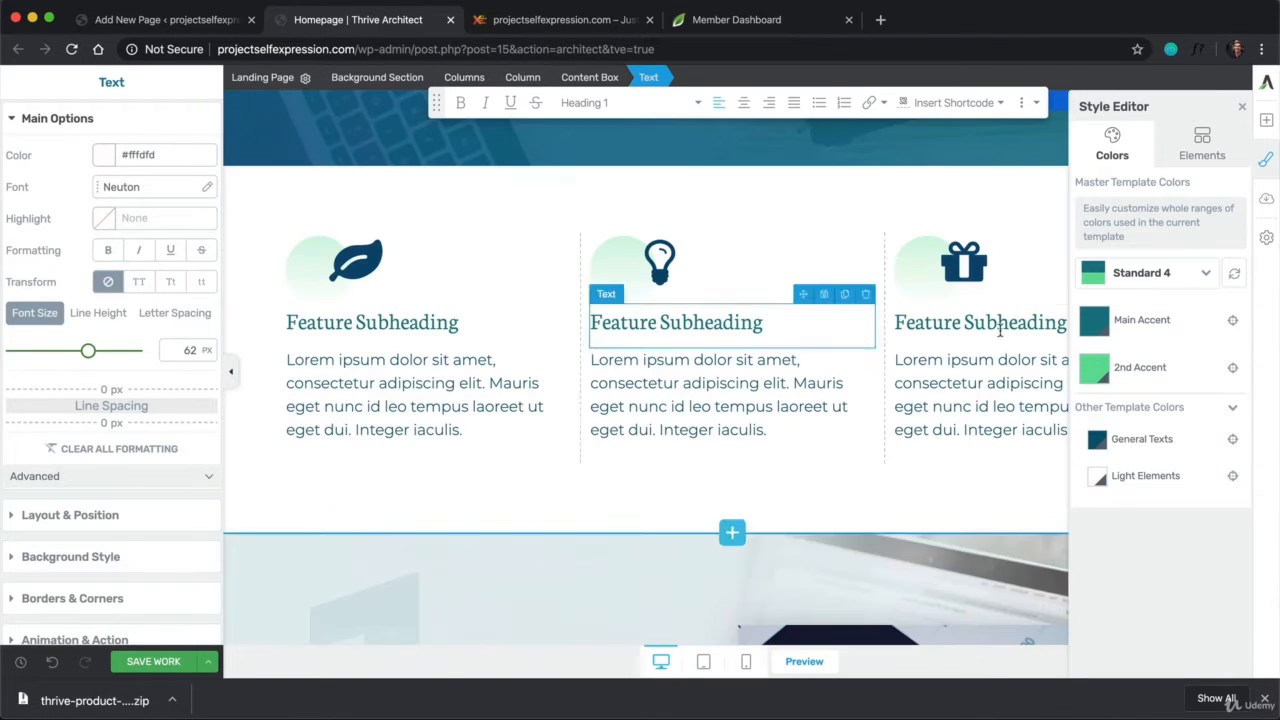
click(1133, 281)
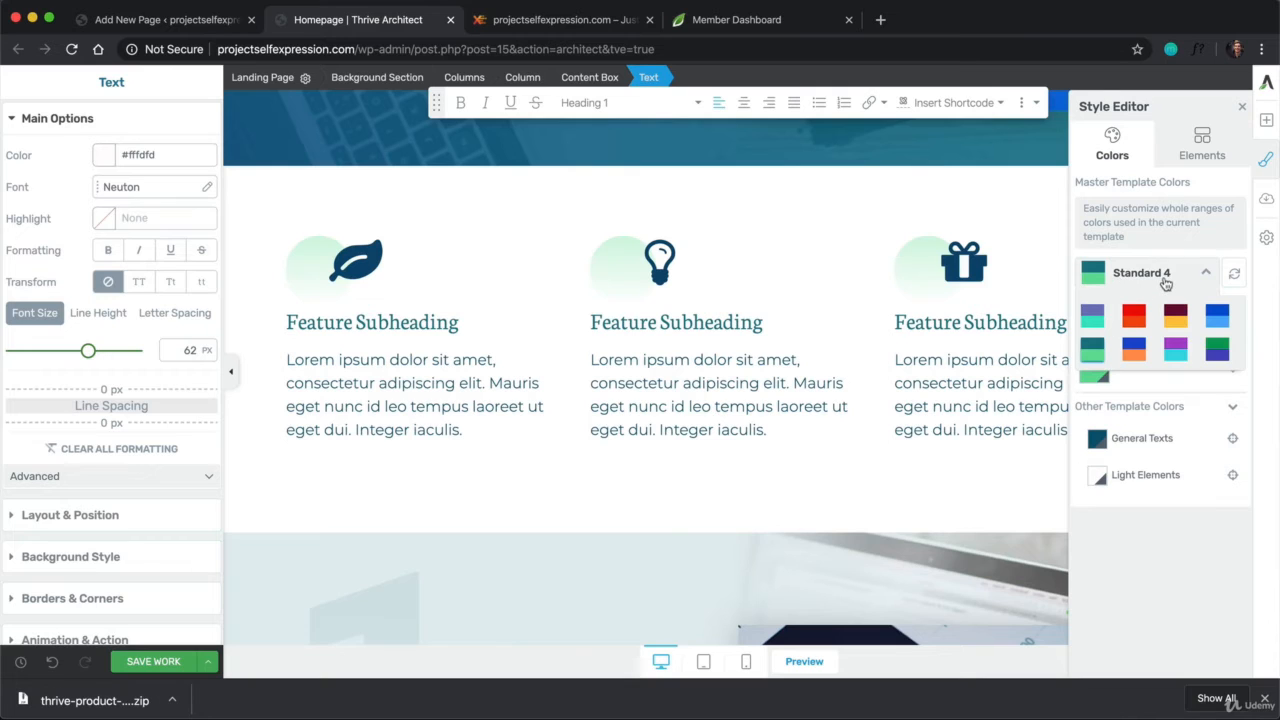
click(1164, 280)
click(1242, 106)
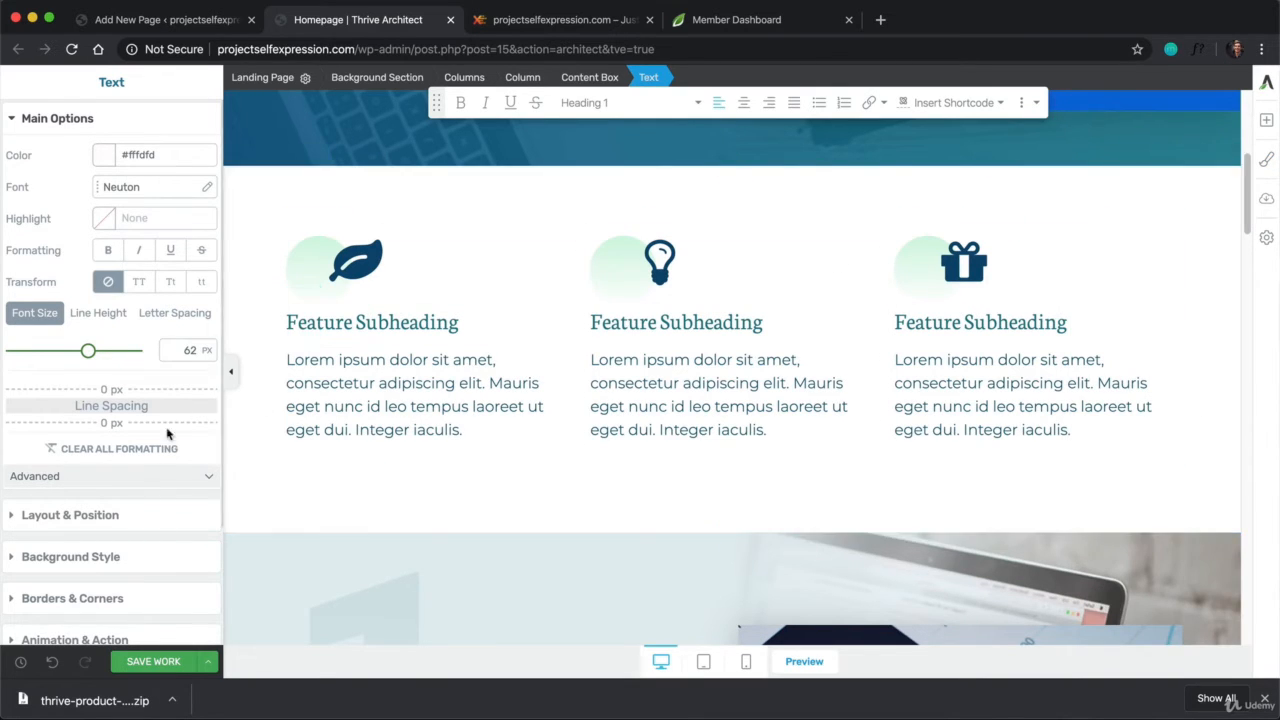
Save the landing page and exit the Thrive Architect editor
click(158, 662)
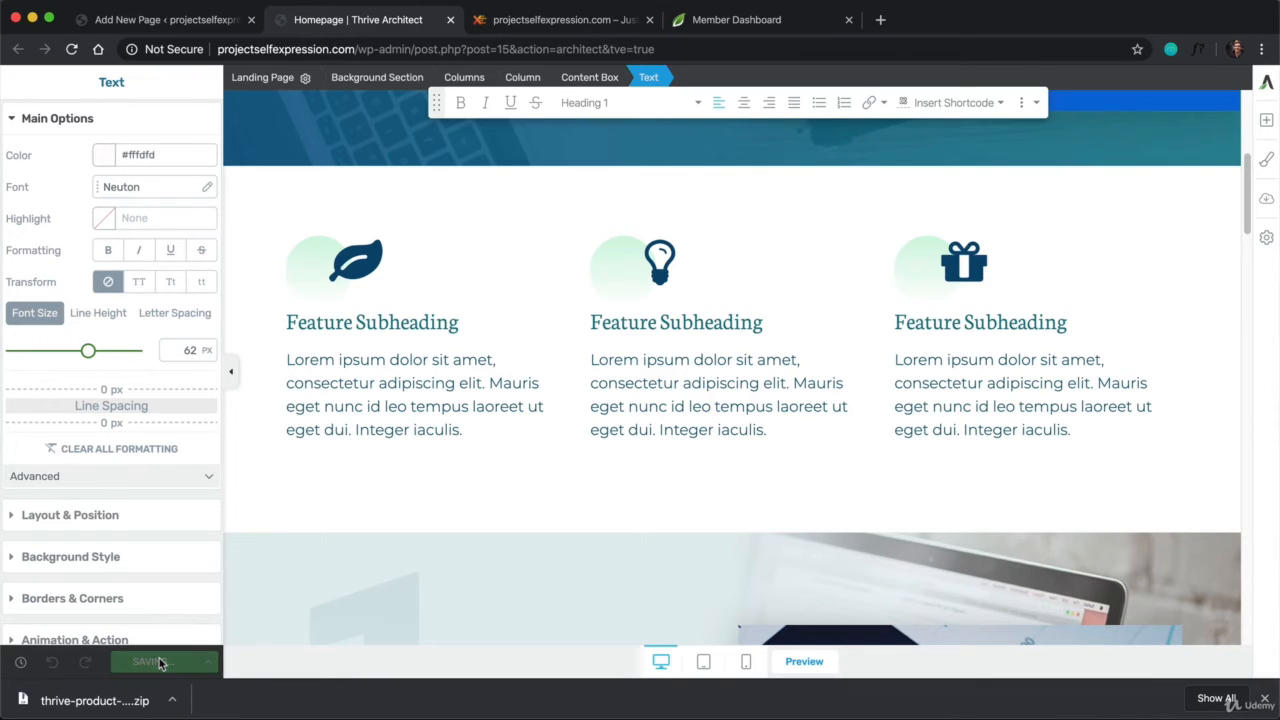
click(203, 662)
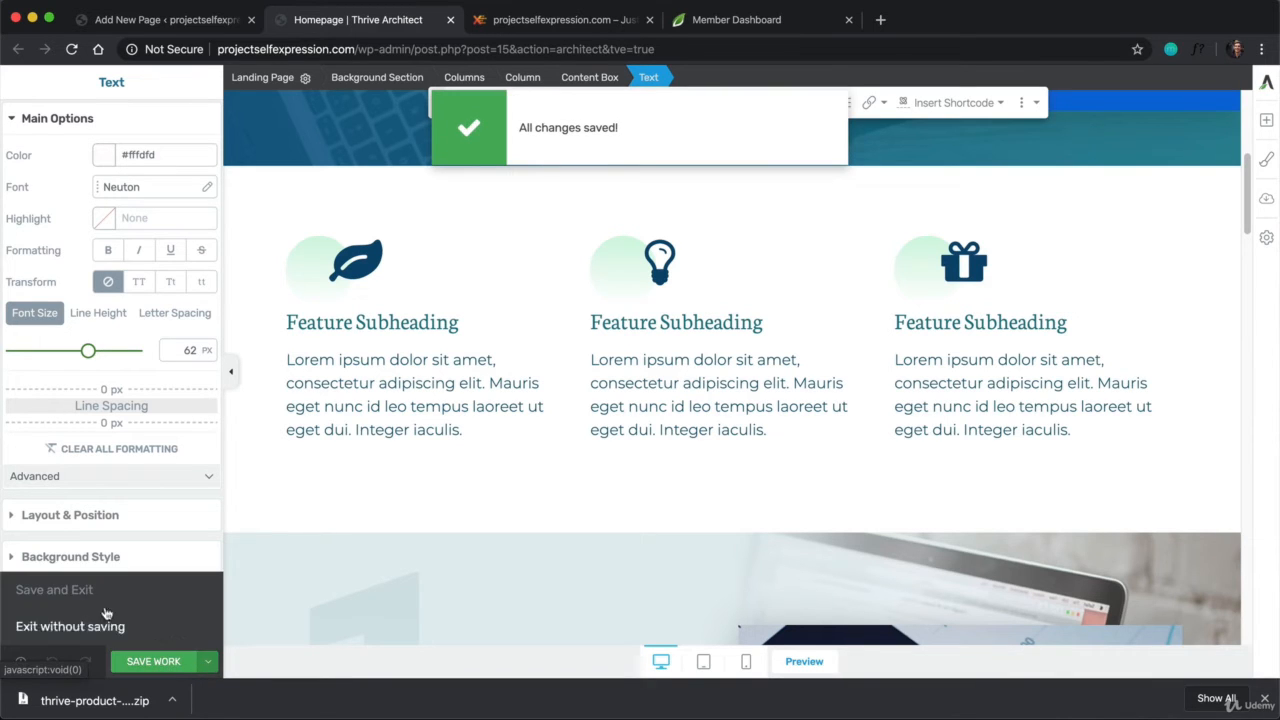
click(69, 595)
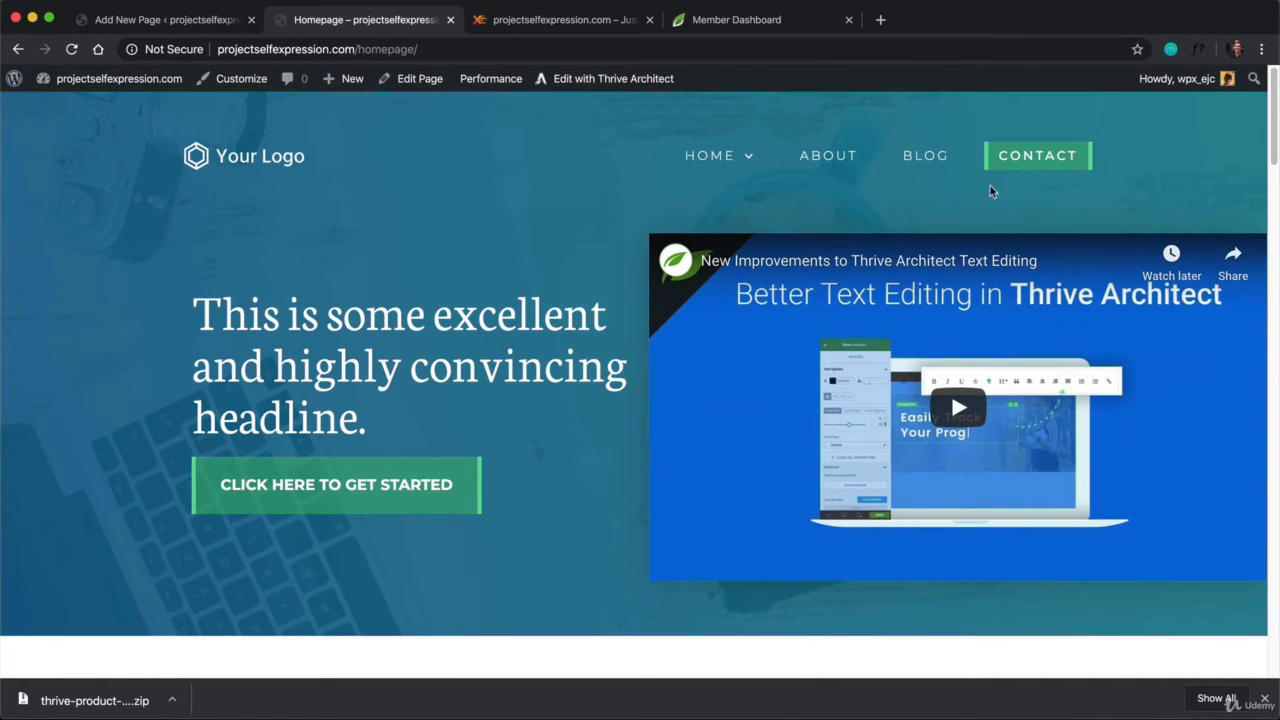
Look over the live Homepage page from top to bottom and check its web address against the site's root domain
scroll(990, 191, down, 20)
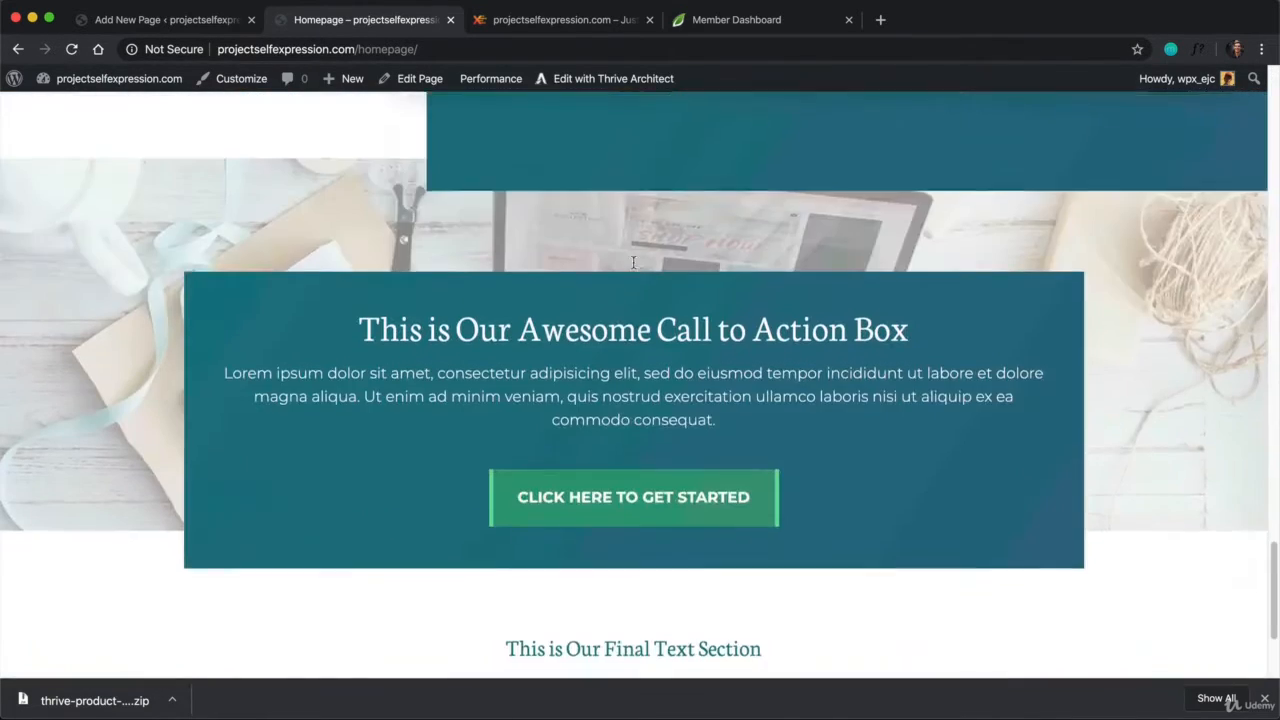
scroll(628, 275, down, 3)
scroll(640, 368, up, 20)
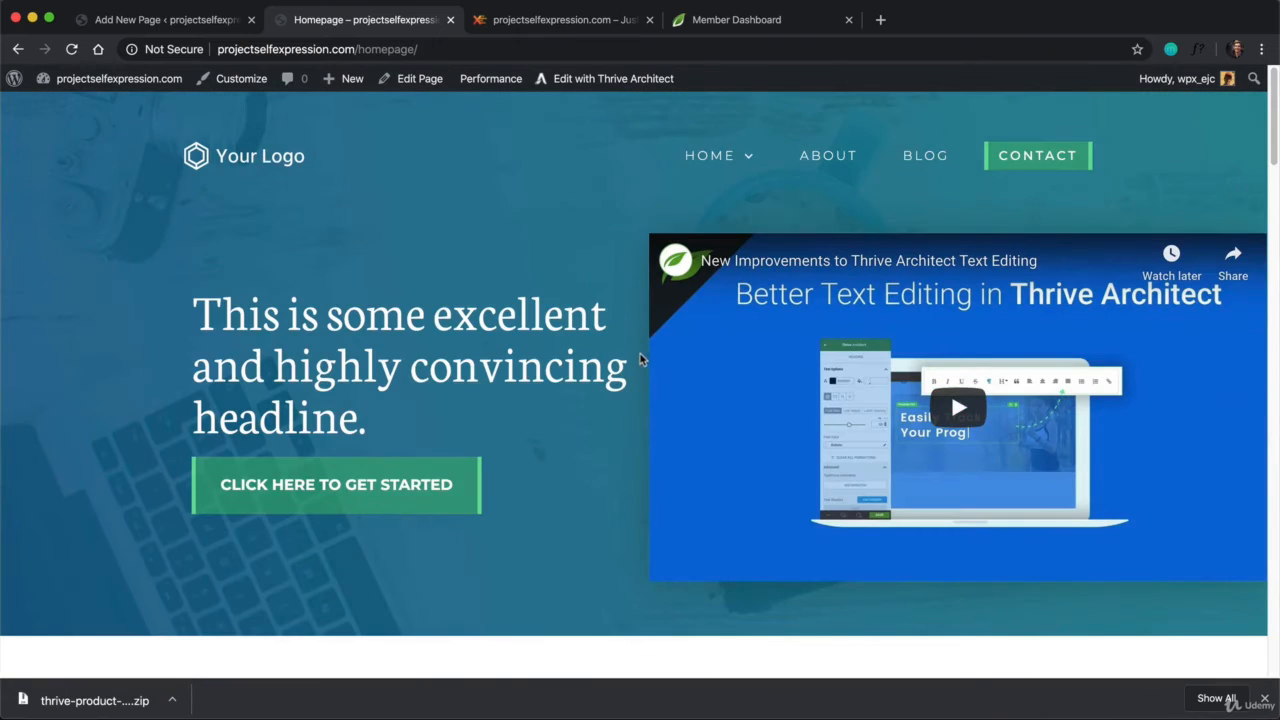
click(371, 50)
click(371, 52)
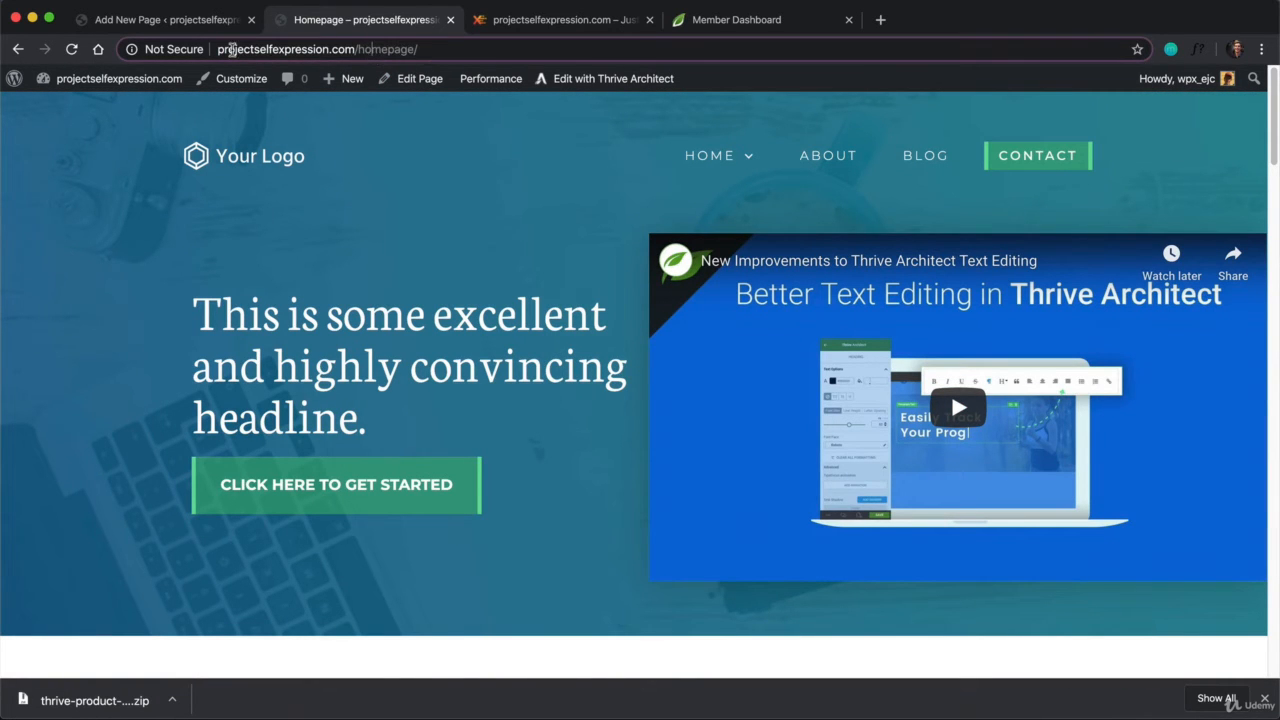
drag(216, 49, 426, 46)
click(363, 48)
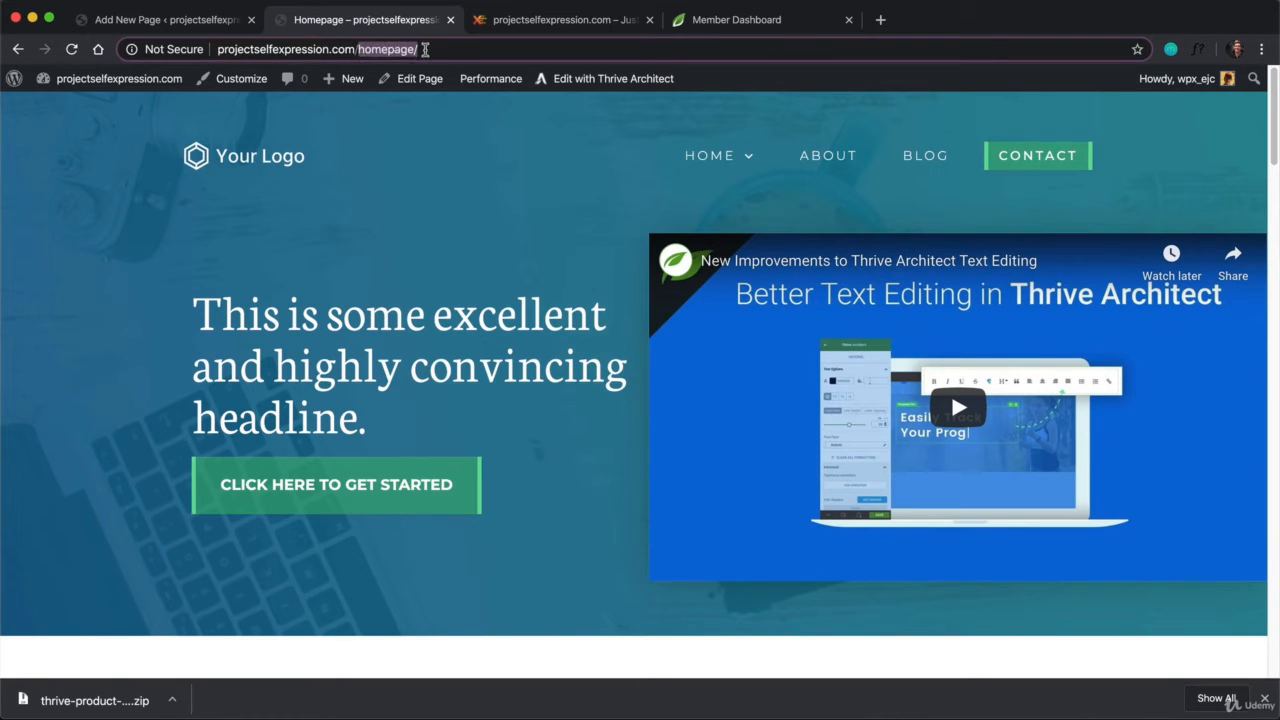
click(425, 49)
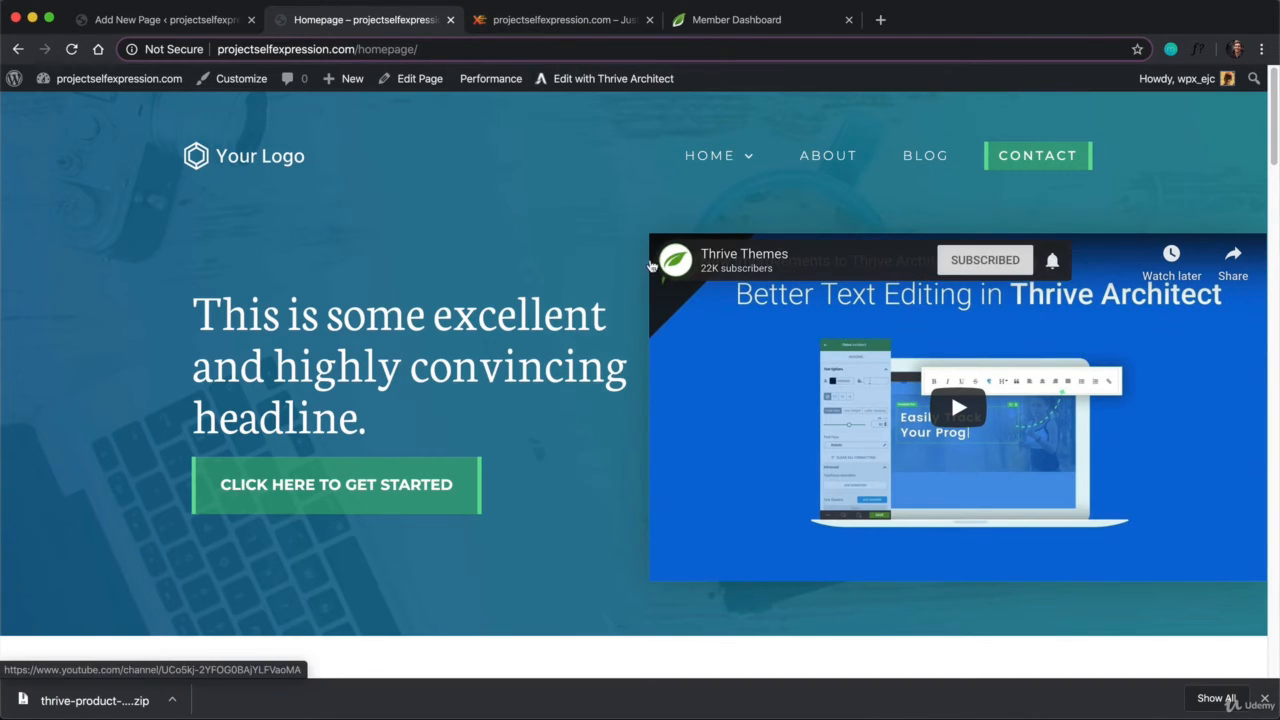
drag(357, 52, 217, 52)
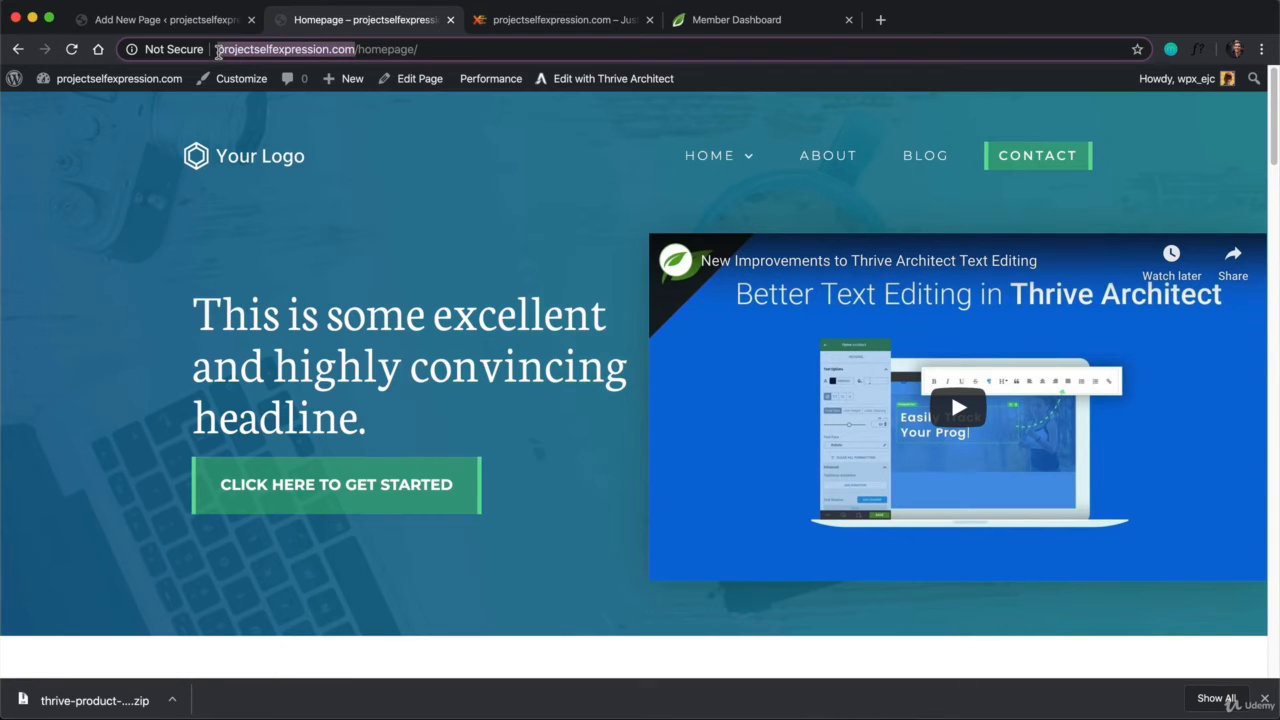
In the WordPress Reading settings, make the site display a static page, choose Homepage as the homepage, and save
click(520, 26)
click(330, 20)
click(203, 26)
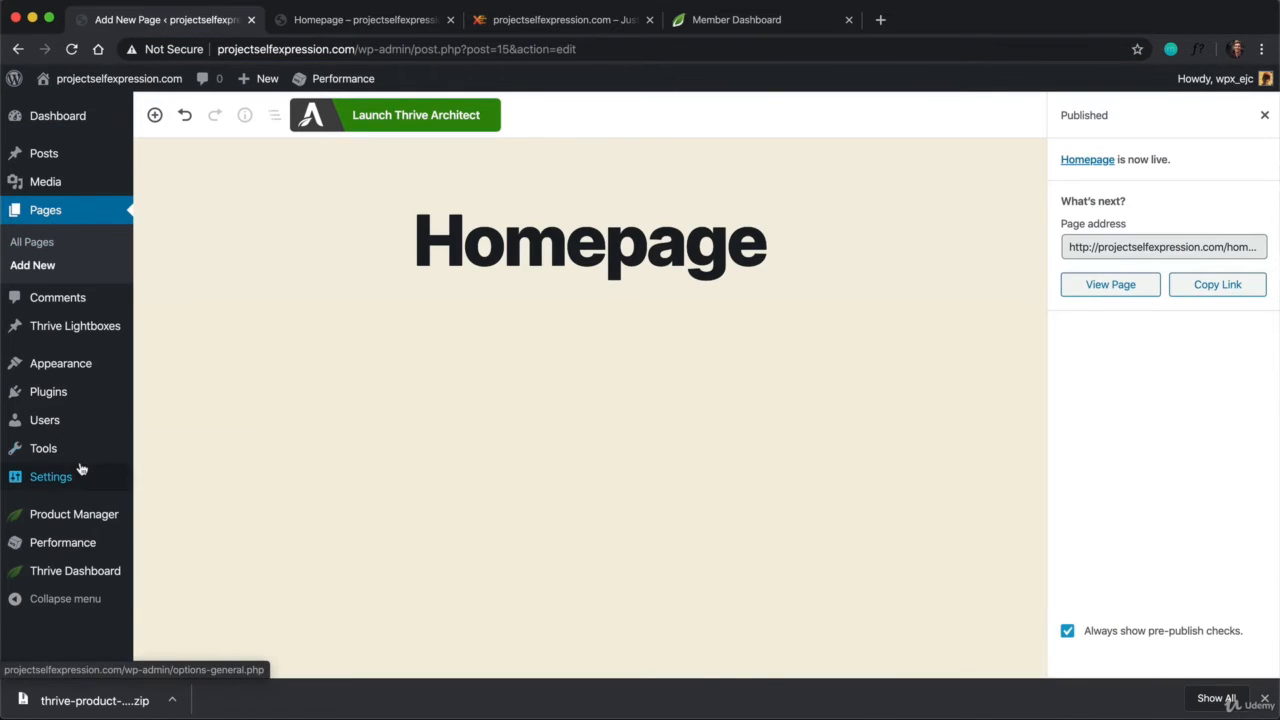
mouse_move(73, 476)
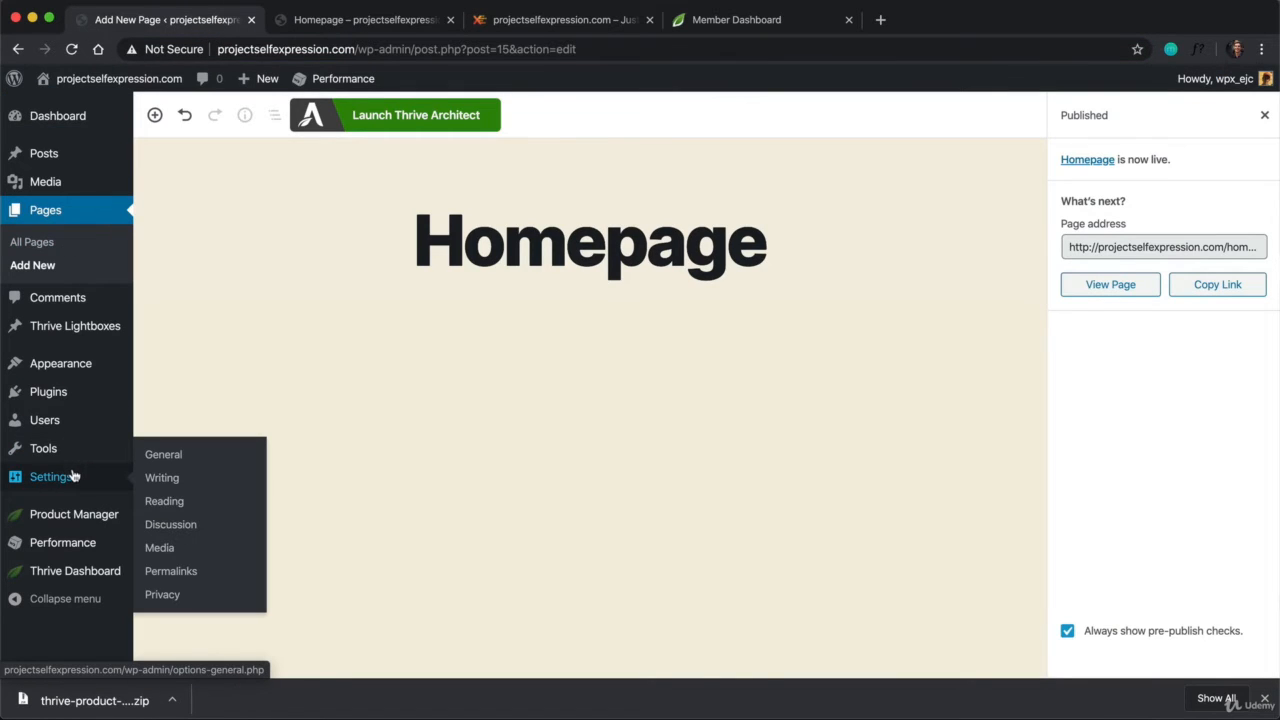
click(172, 508)
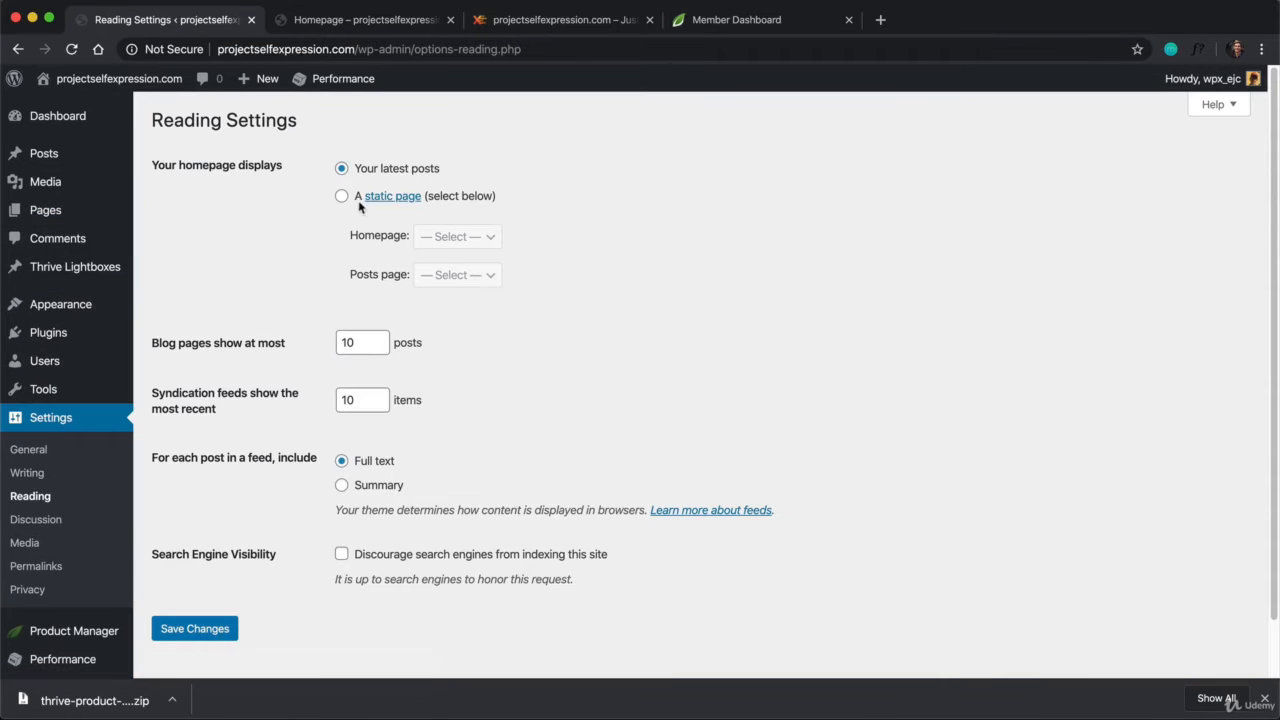
drag(152, 168, 323, 166)
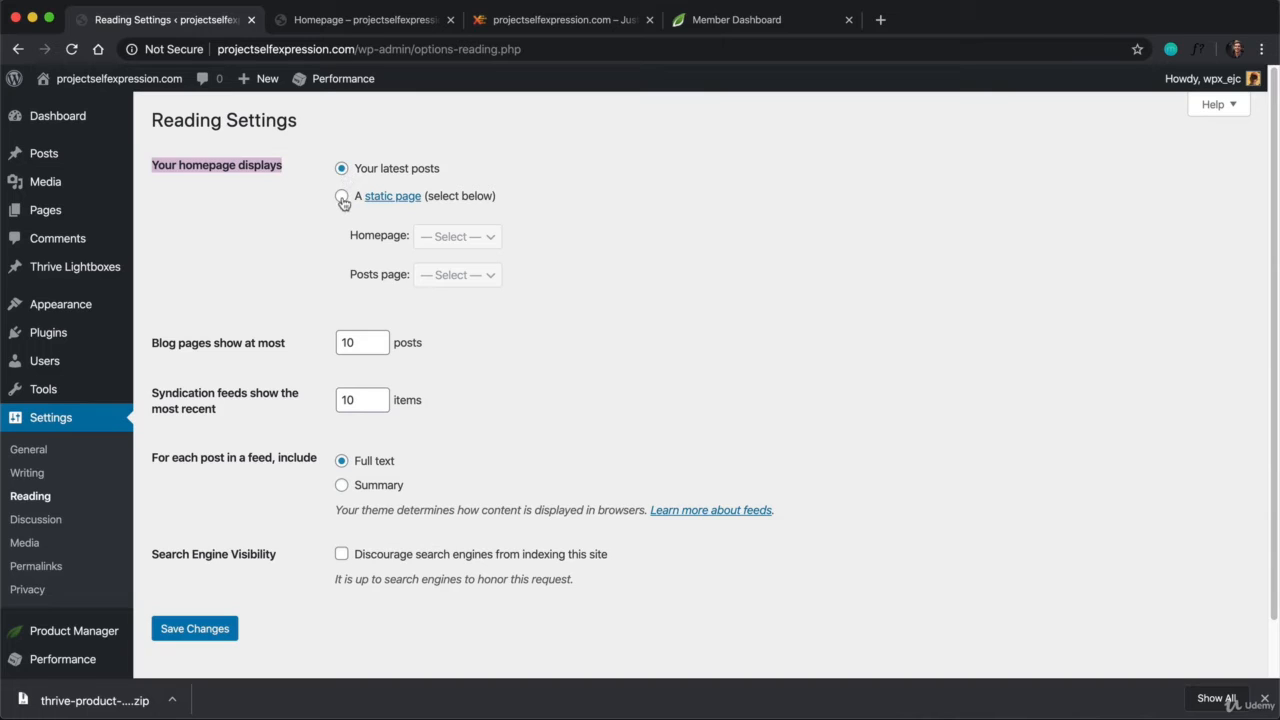
click(342, 198)
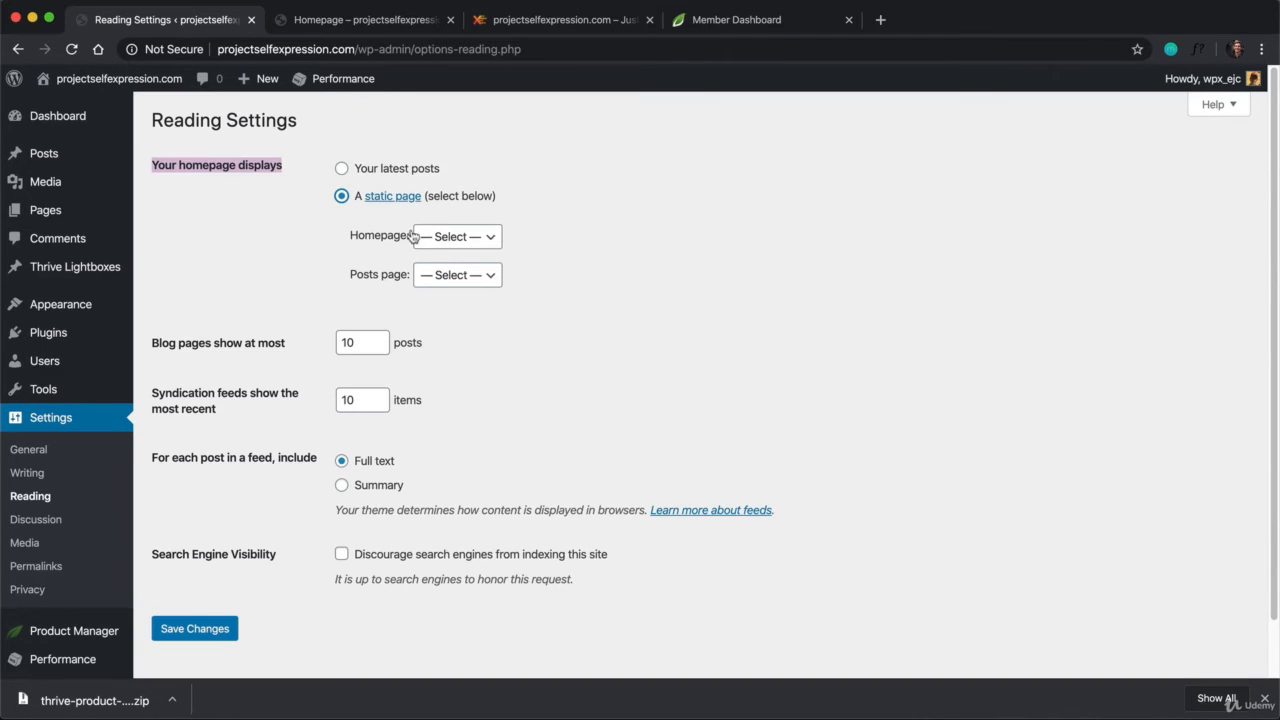
click(490, 241)
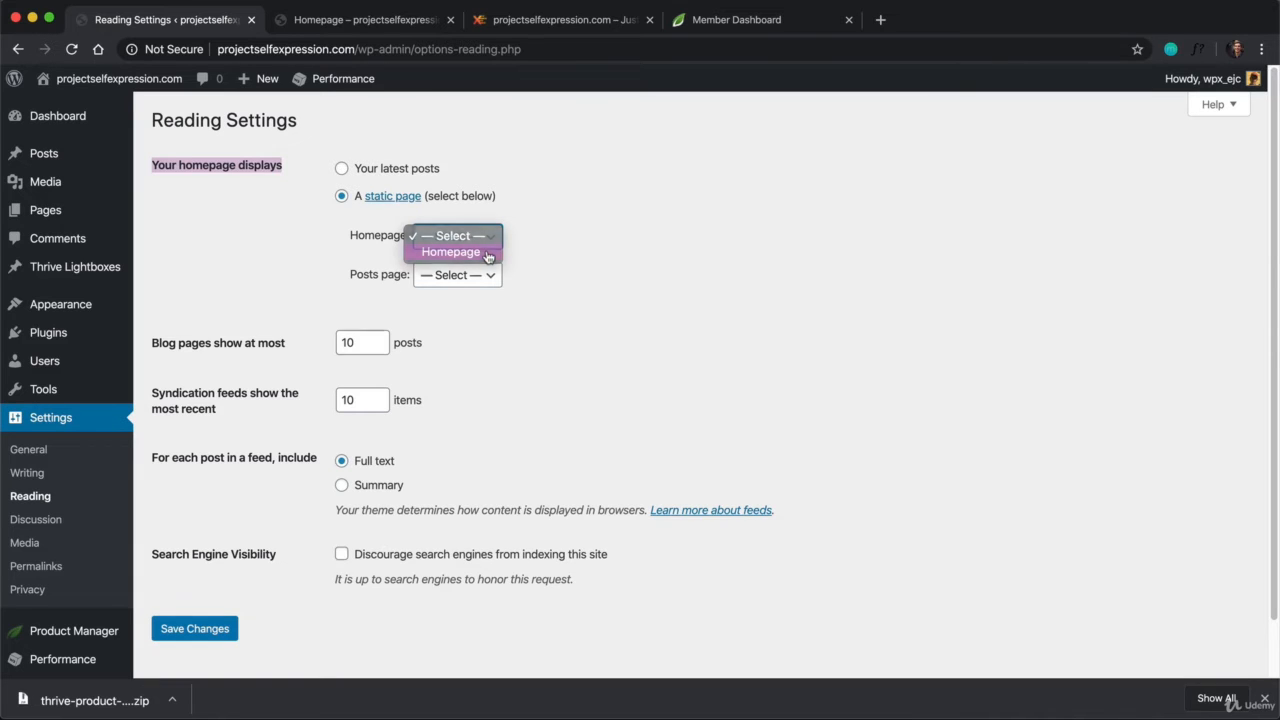
click(487, 256)
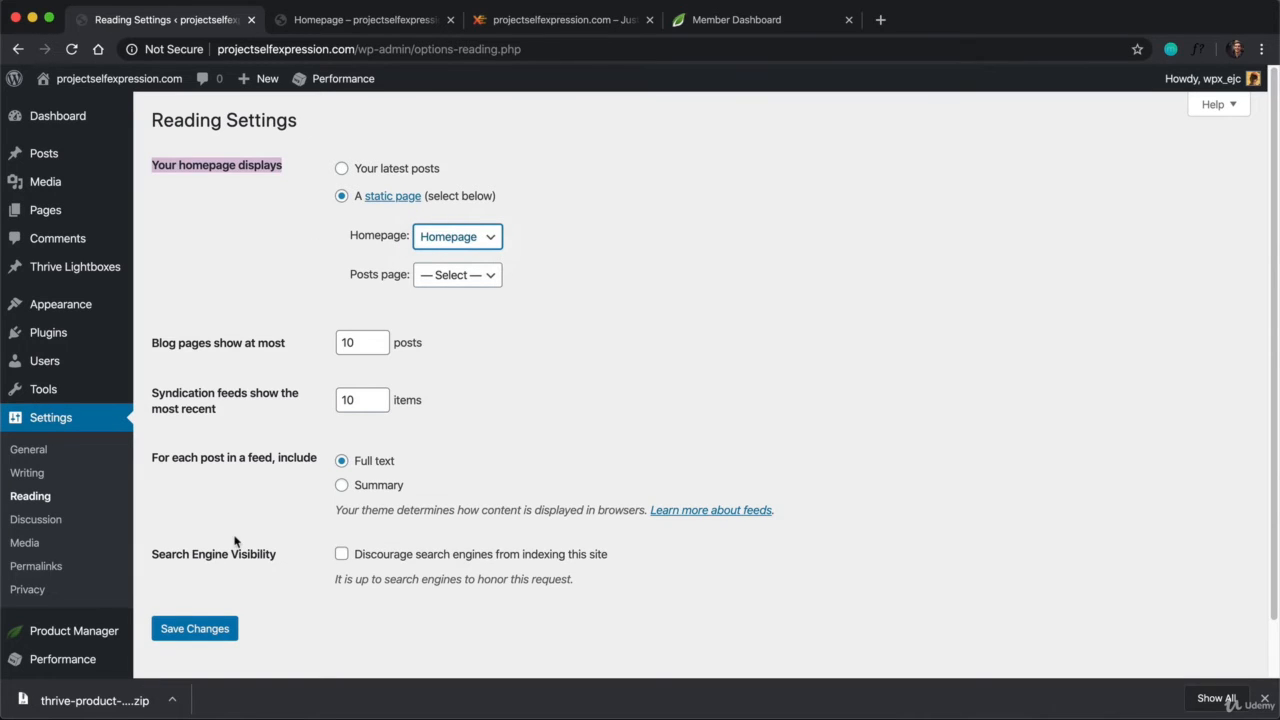
click(194, 628)
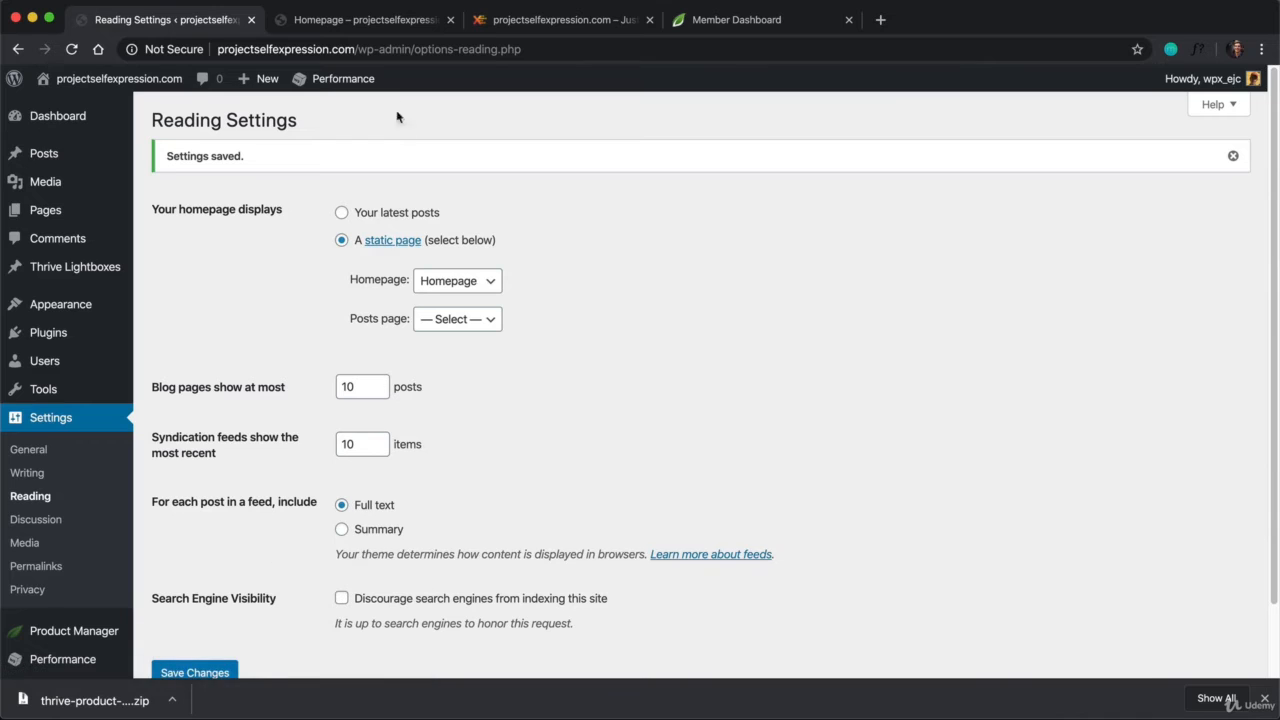
Reload projectselfexpression.com and examine the front page's header and feature sections
click(486, 20)
click(481, 52)
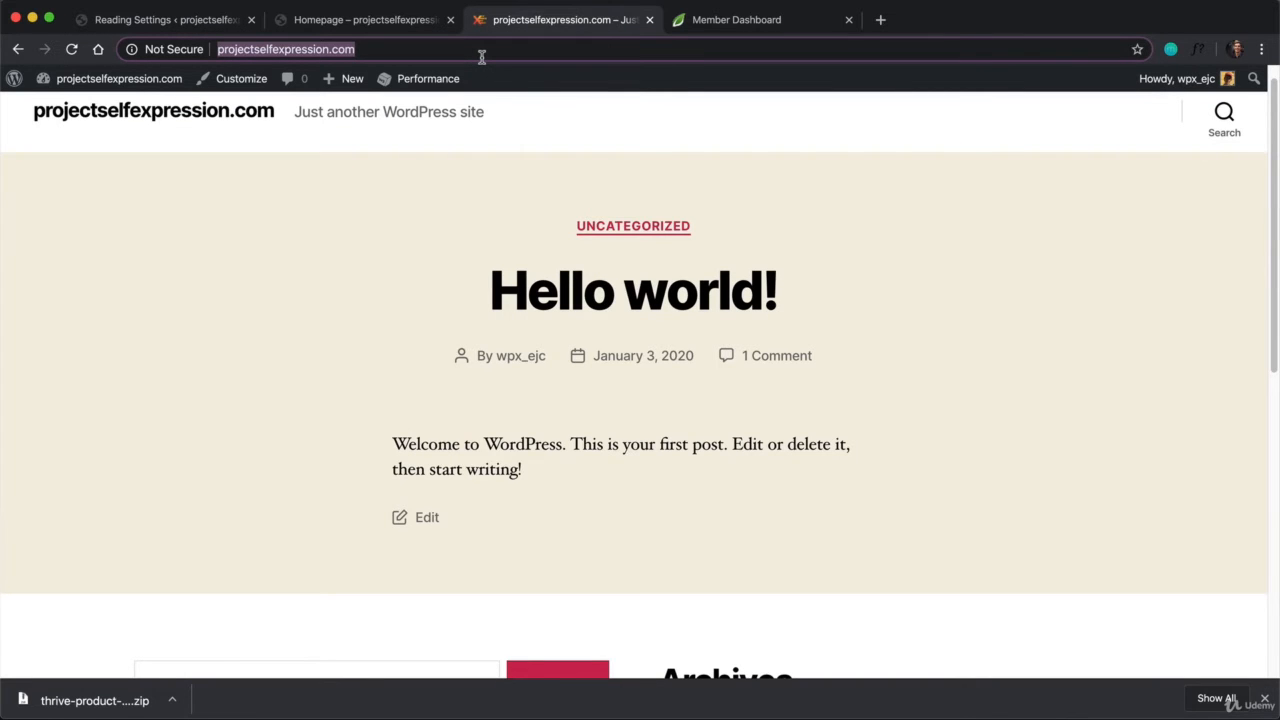
key(Return)
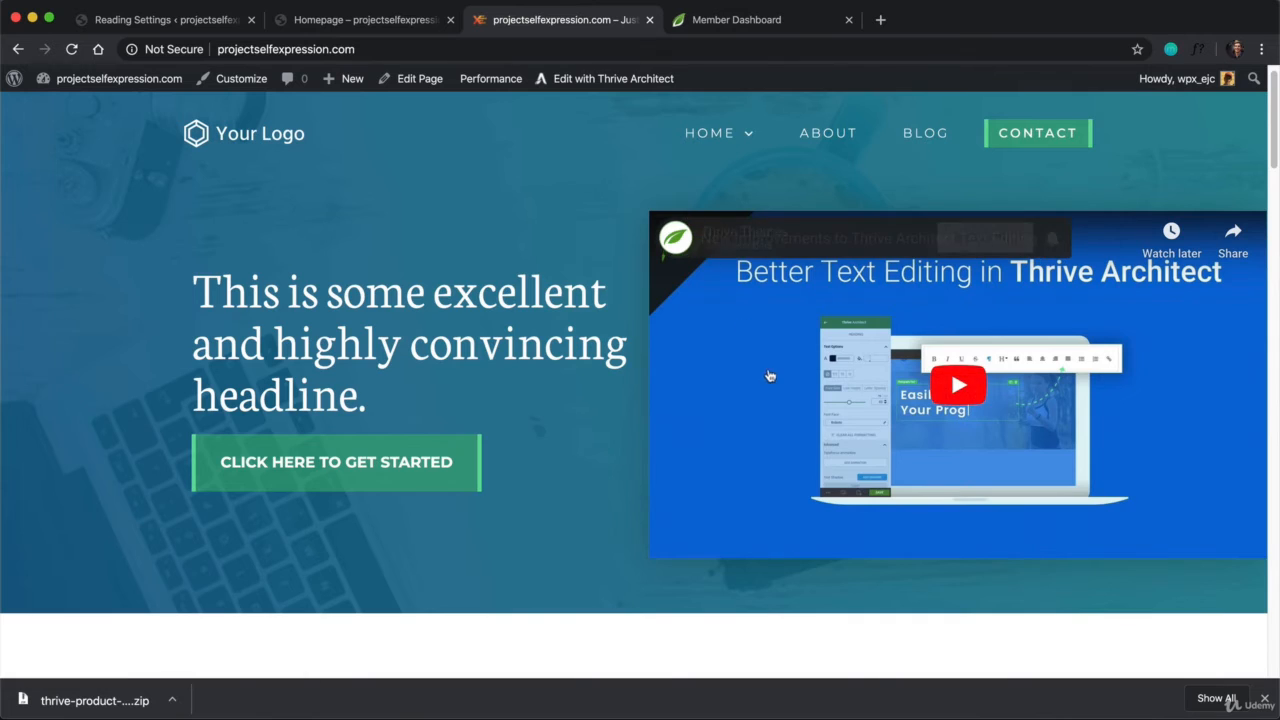
scroll(700, 395, down, 3)
scroll(796, 446, down, 1)
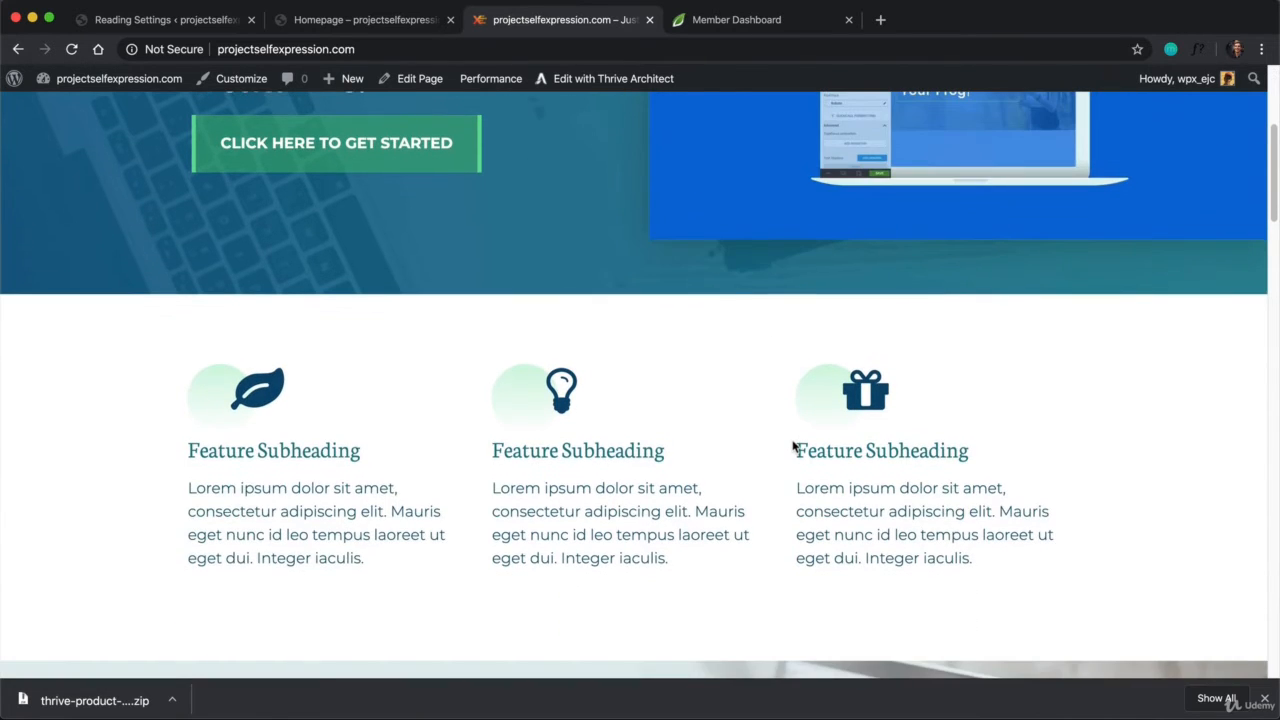
scroll(793, 446, down, 1)
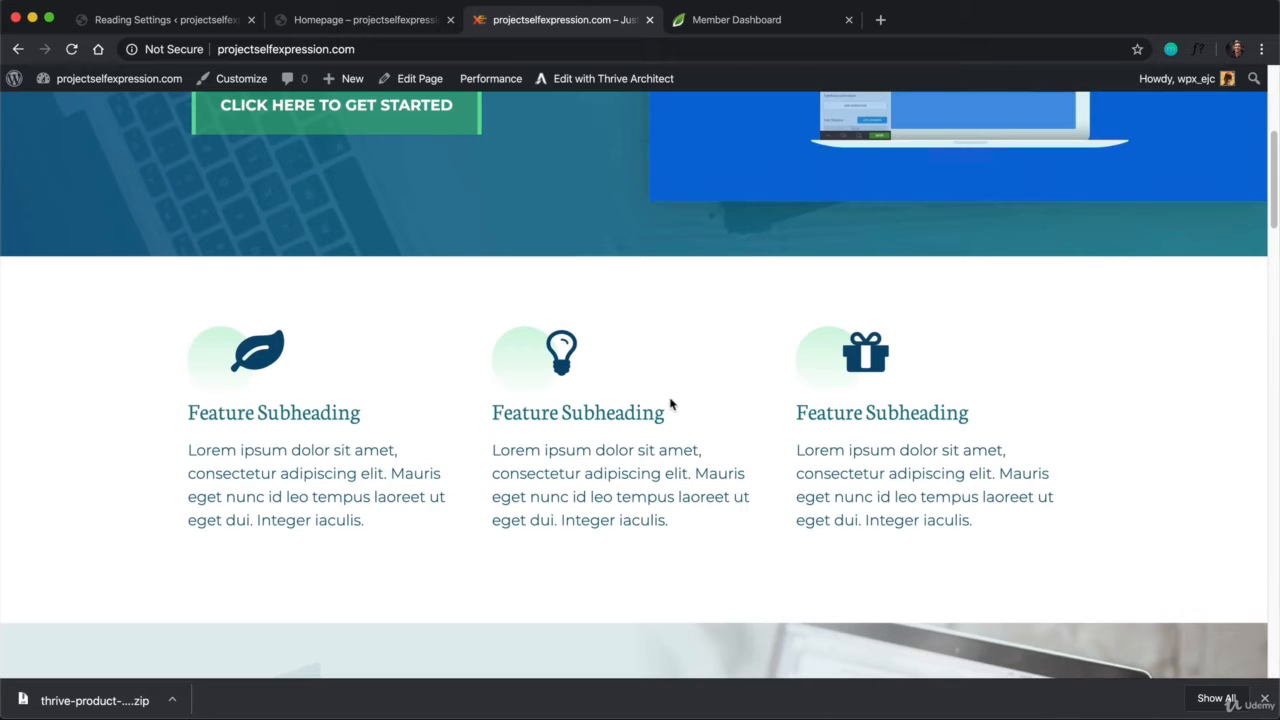
scroll(670, 404, up, 4)
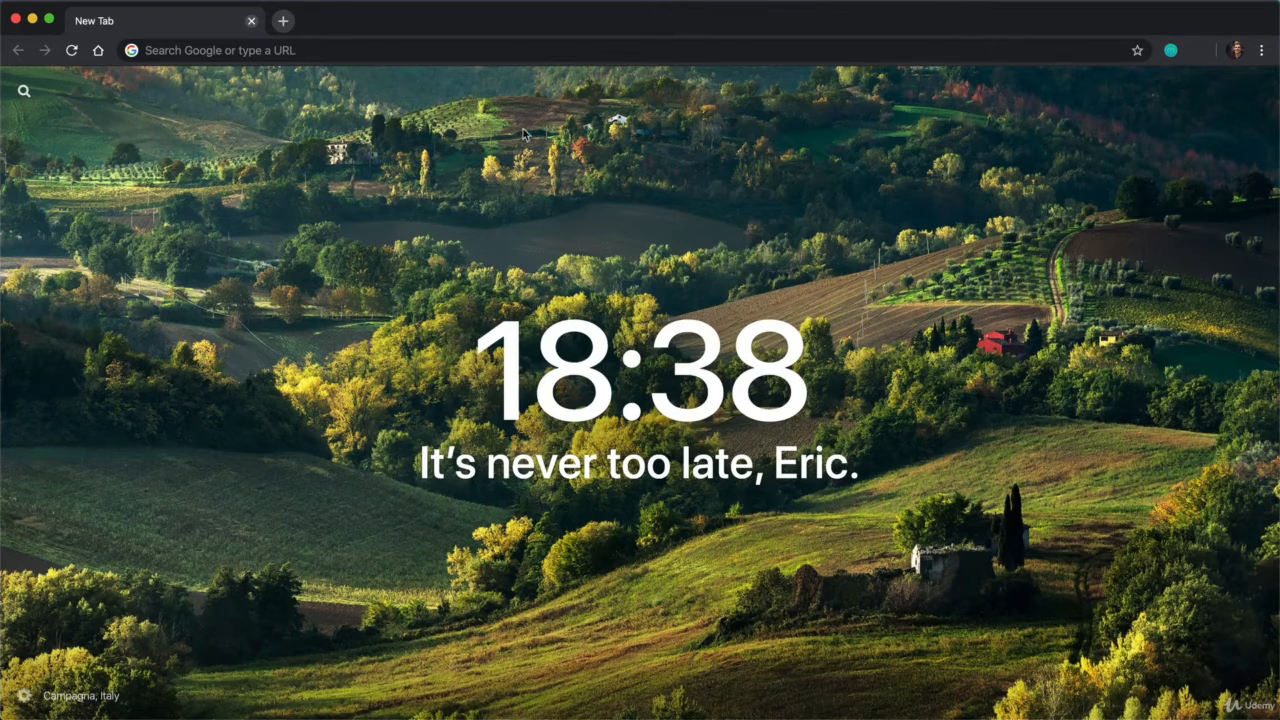
Switch to the Gumroad website, start selling, and sign up by connecting with Facebook
click(379, 50)
text(eri)
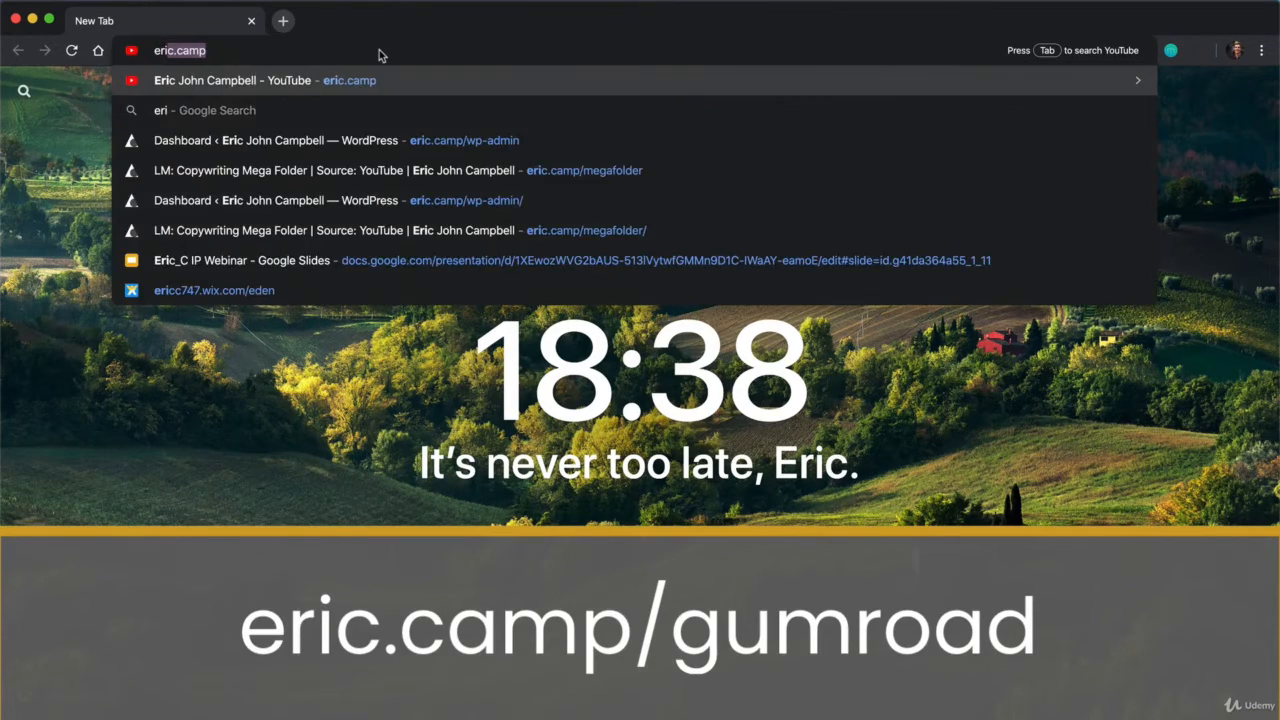
text(c.camp/gumroad)
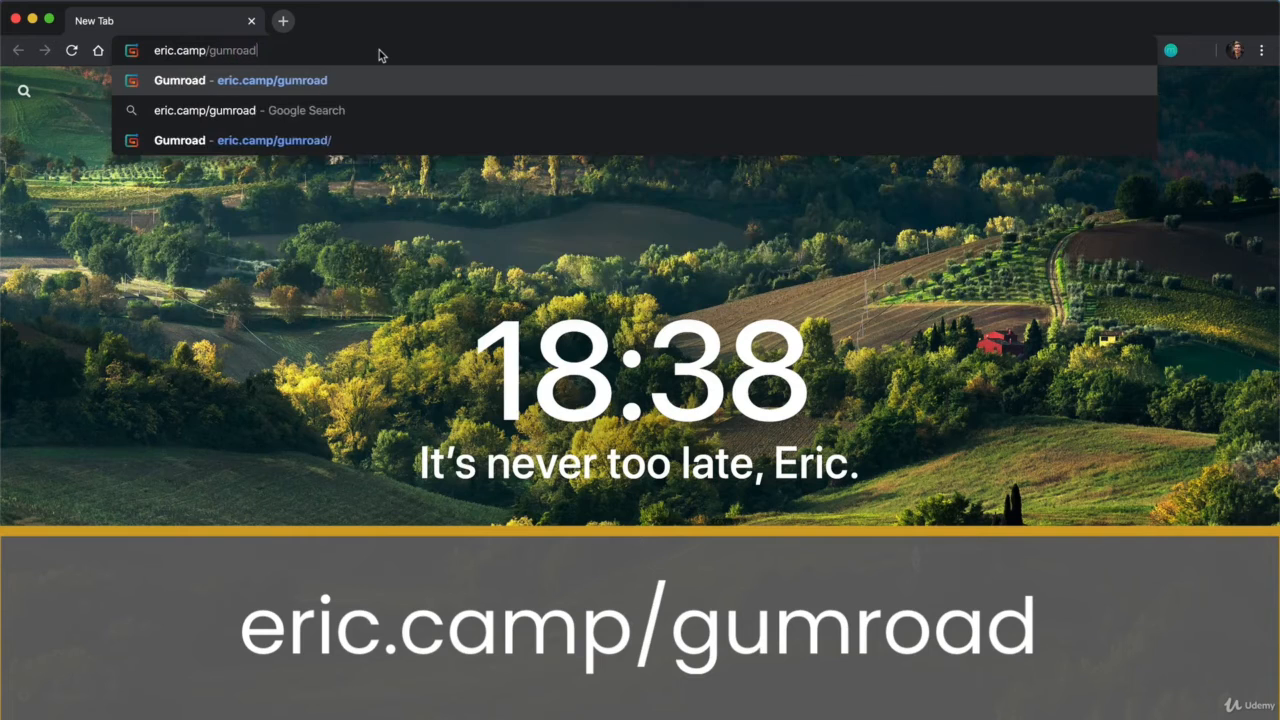
key(Return)
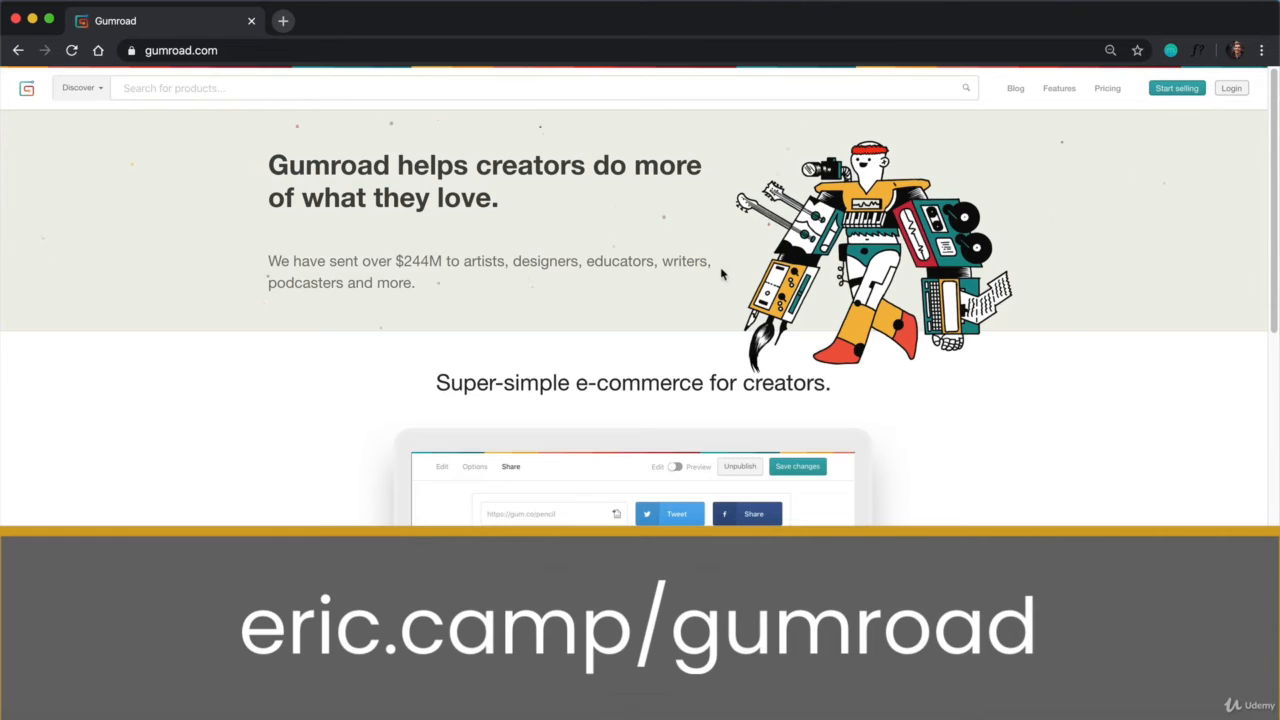
click(1178, 90)
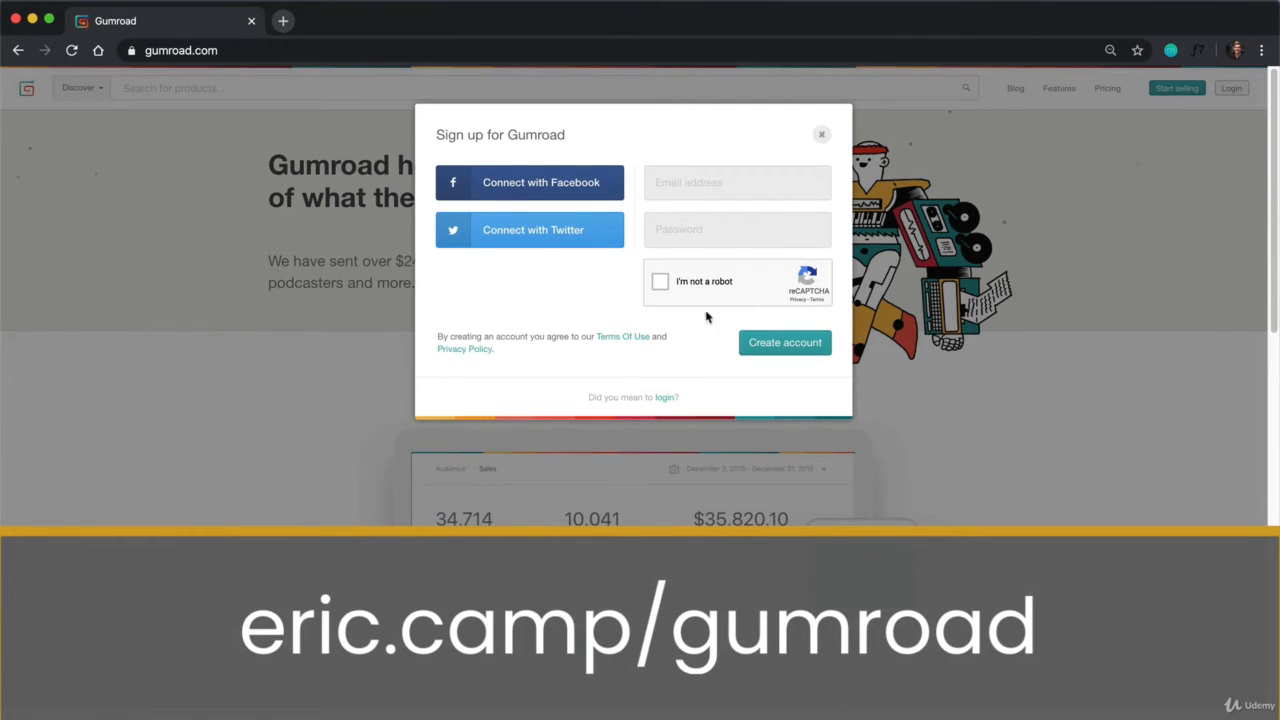
click(494, 198)
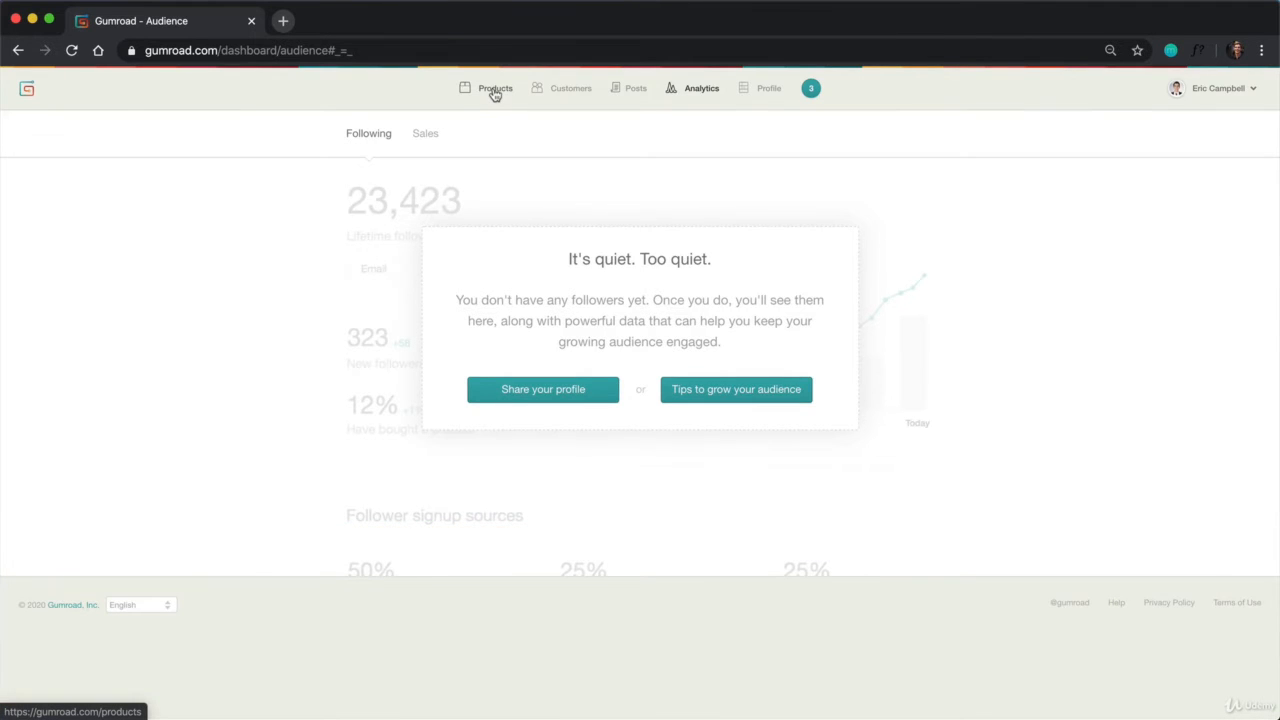
Start a new digital product from the Gumroad products page
click(494, 90)
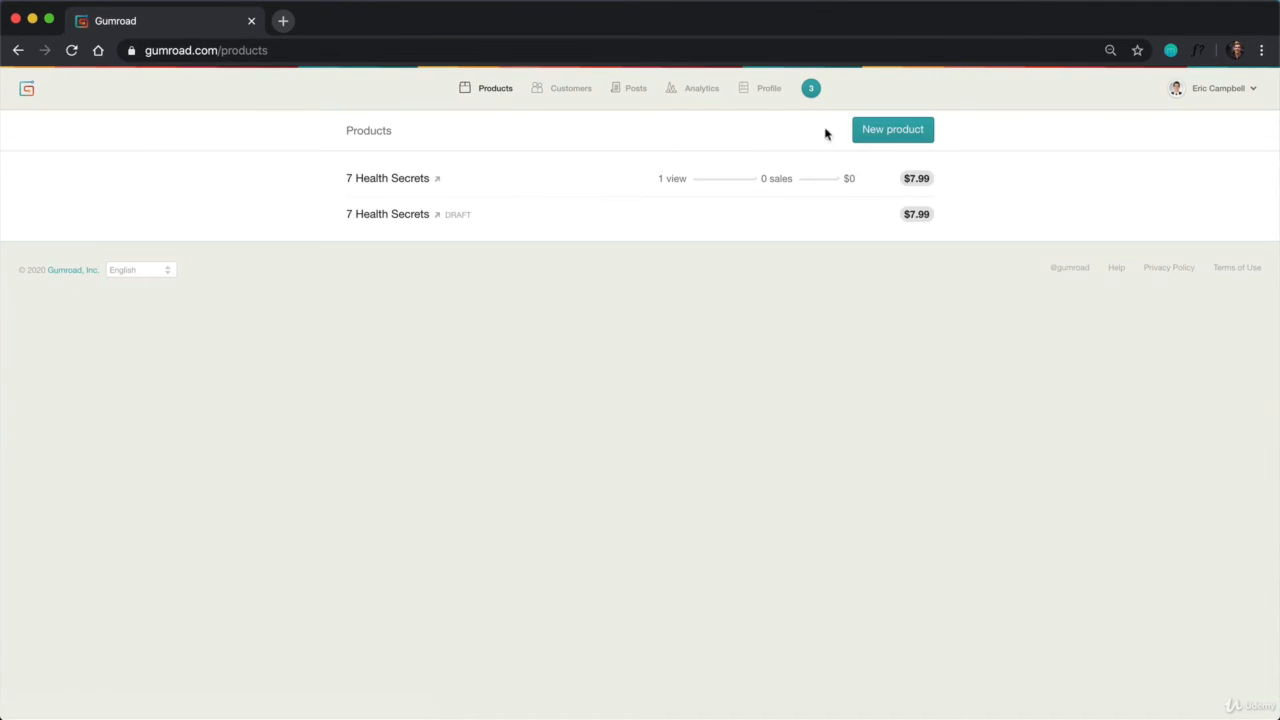
click(886, 135)
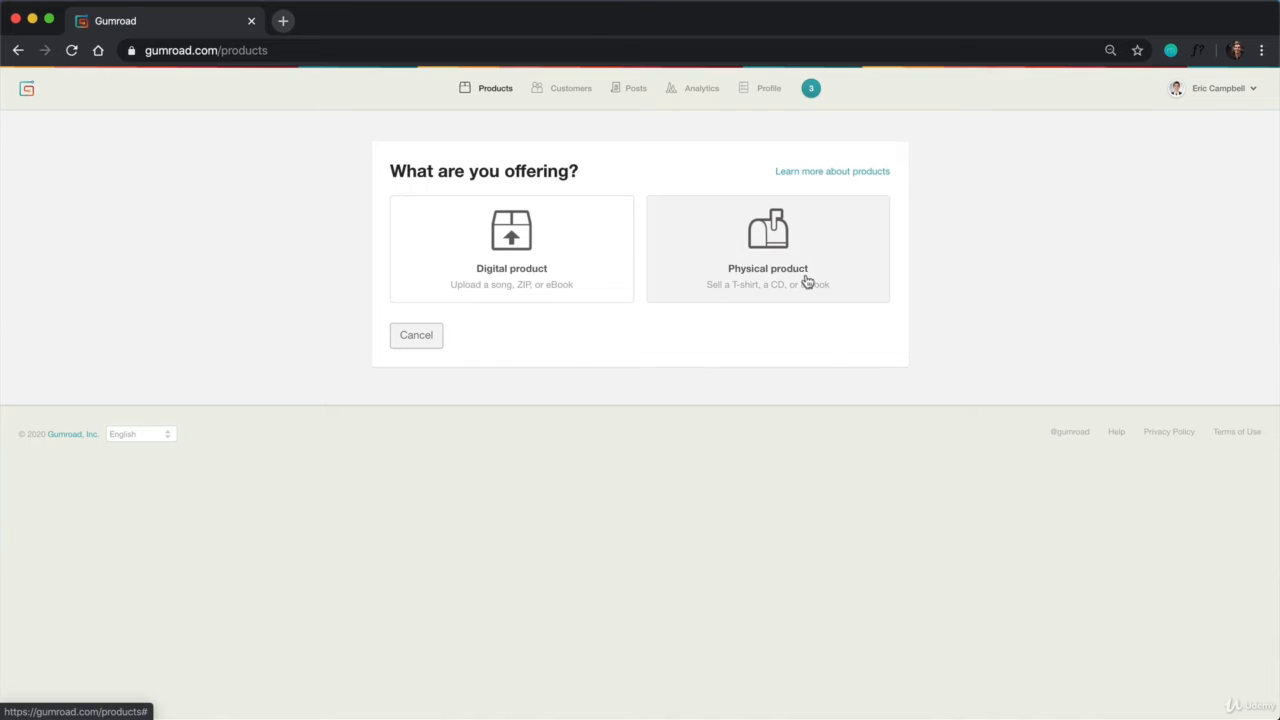
click(536, 264)
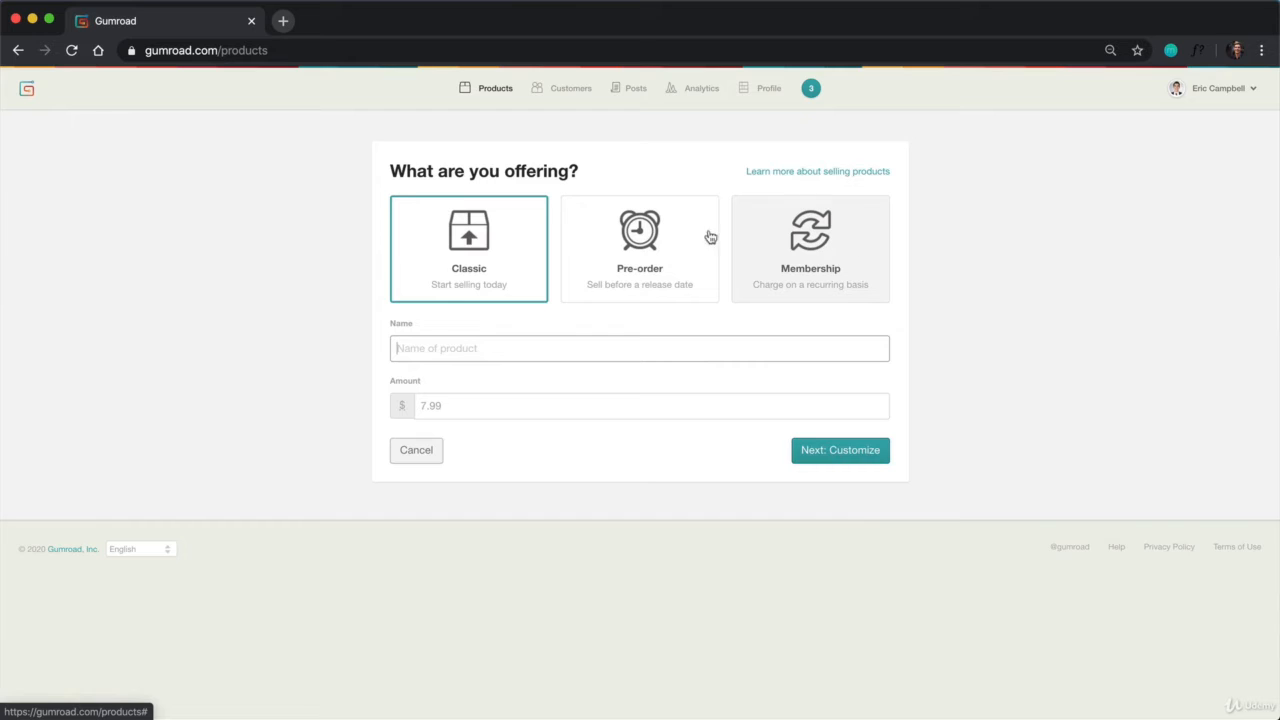
Name the Classic product 7 Copywriting Secrets for Beginners, set its price to $6.99, and continue to customization
click(458, 350)
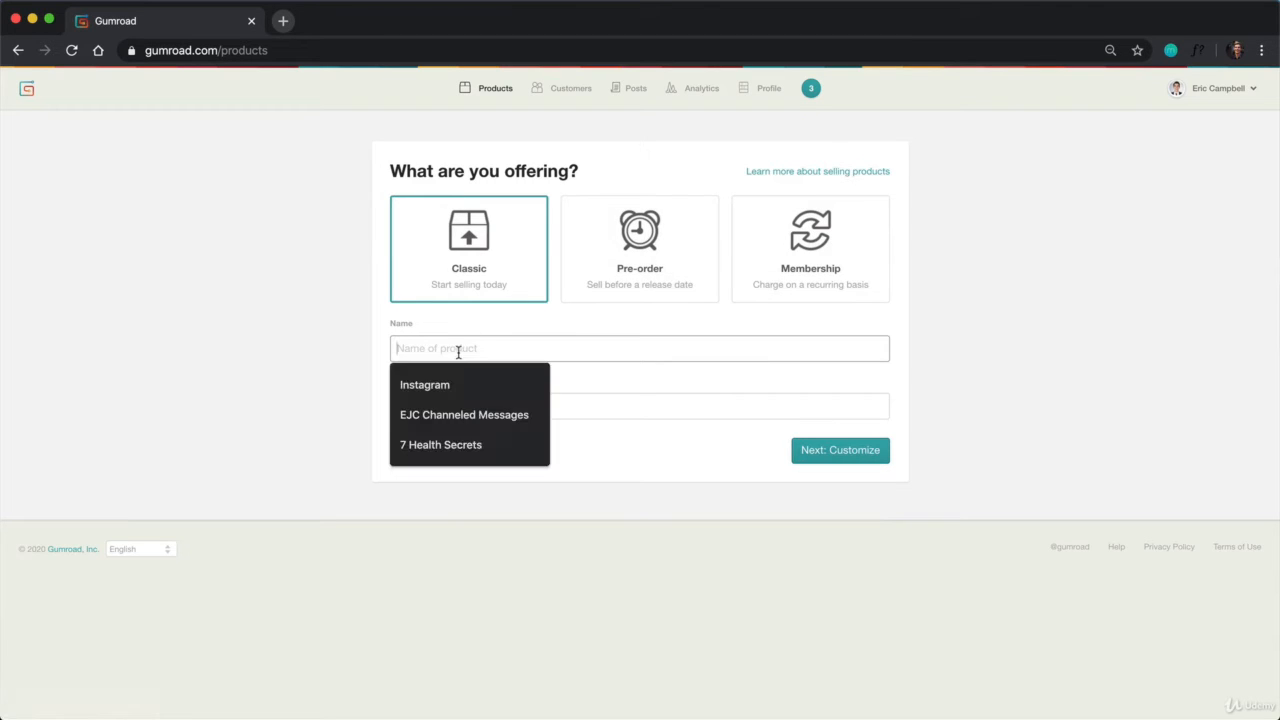
click(371, 357)
click(400, 347)
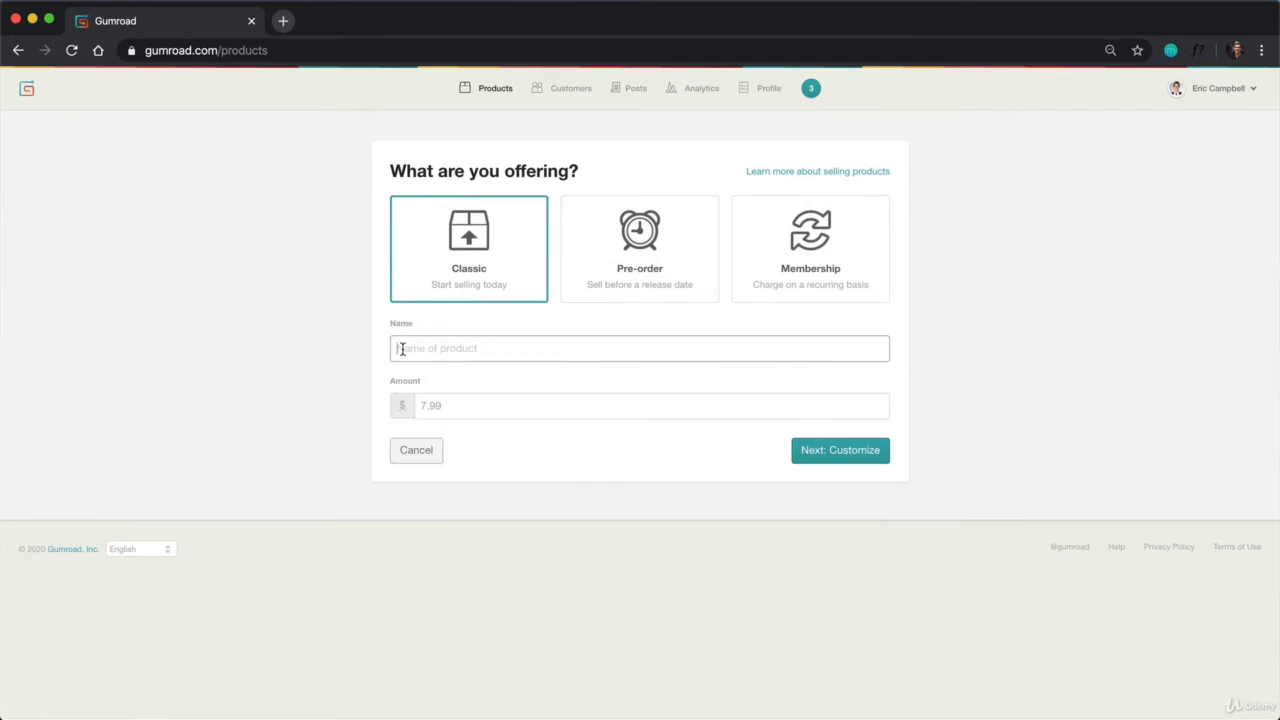
text(7 Copywriting Secrets for Beginners)
key(Tab)
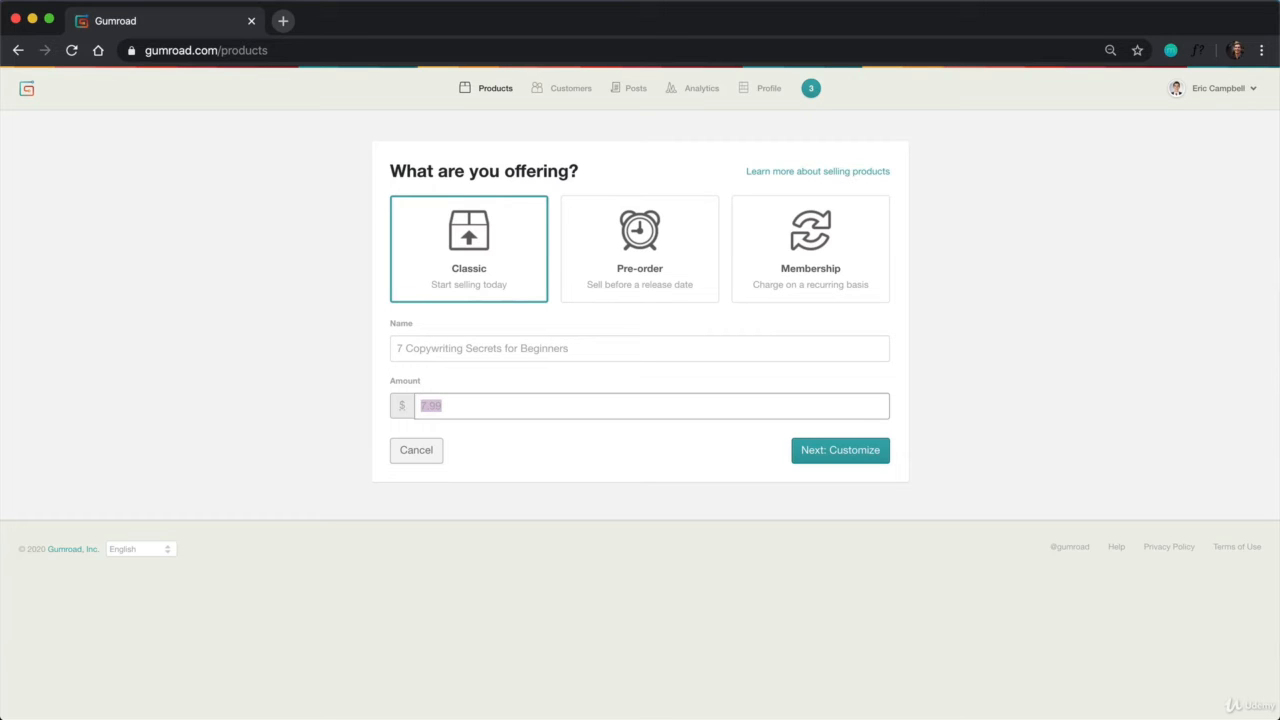
text(6.)
click(857, 449)
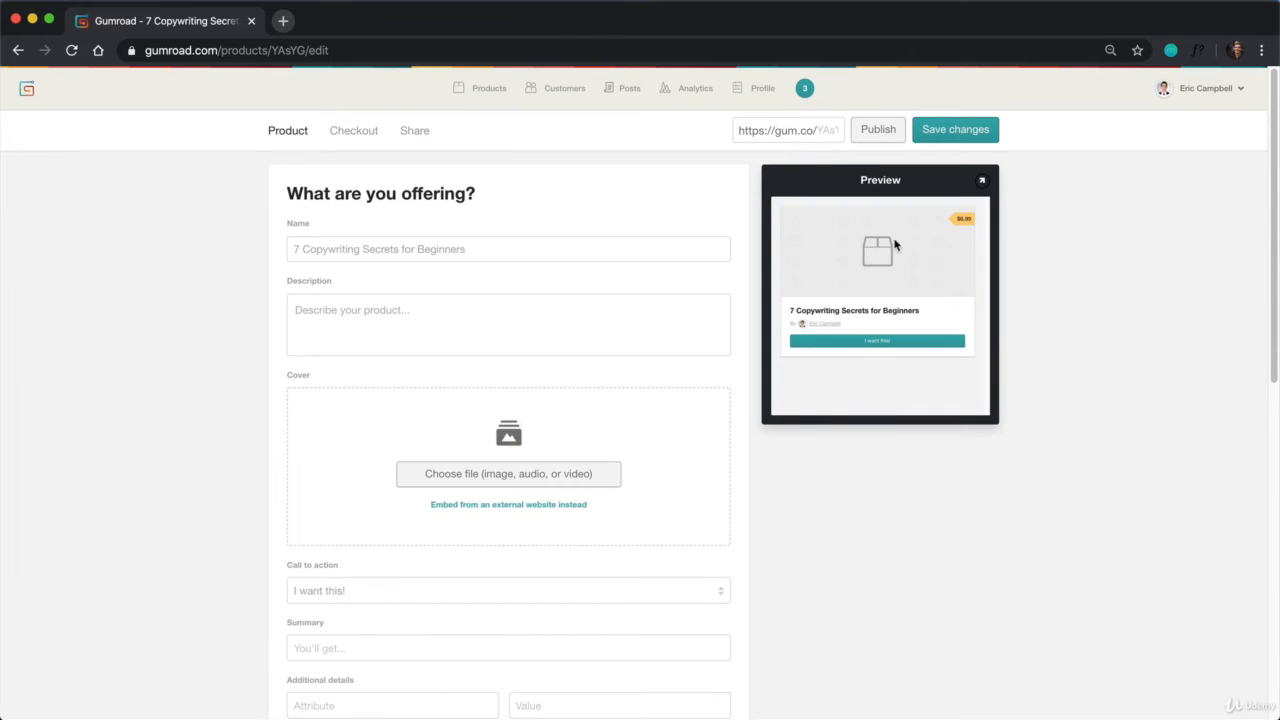
Describe the product as "This PDF includes valuable golden nuggets of wisdom from the world's most successful copywriters such as Gary Halbert and Joseph Sugarman."
click(470, 322)
text(This P)
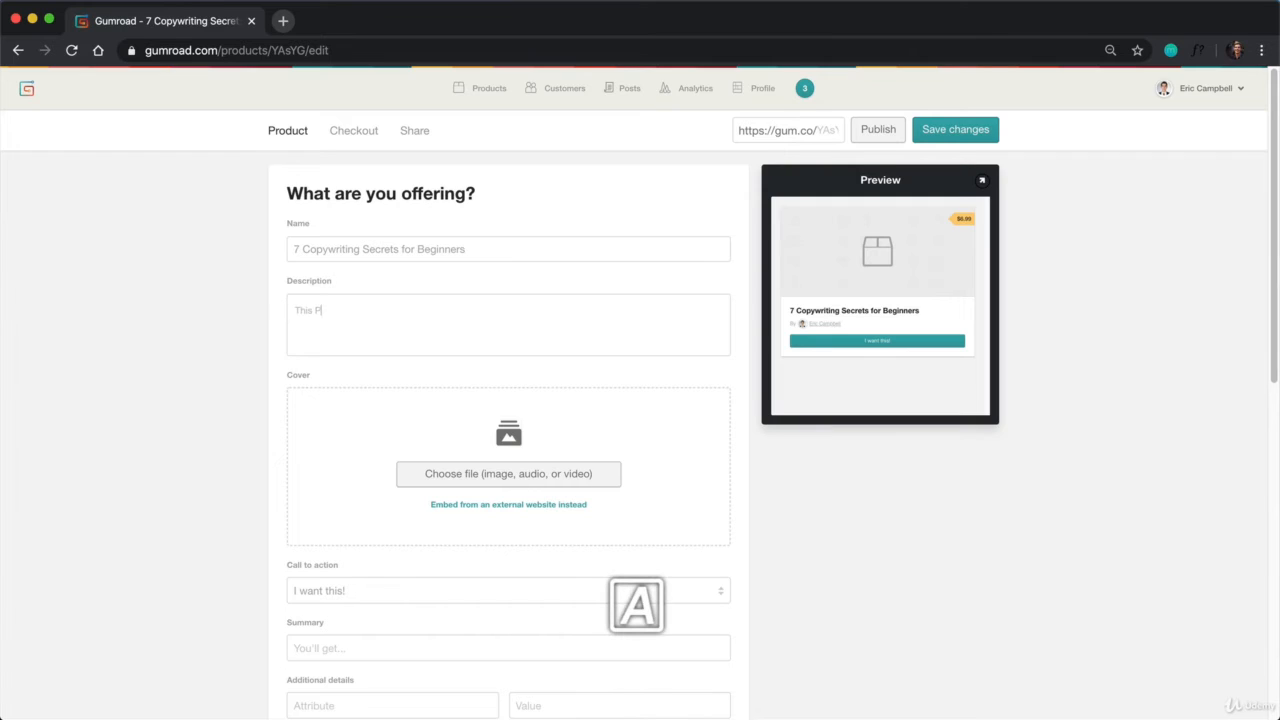
text(DF includes valu)
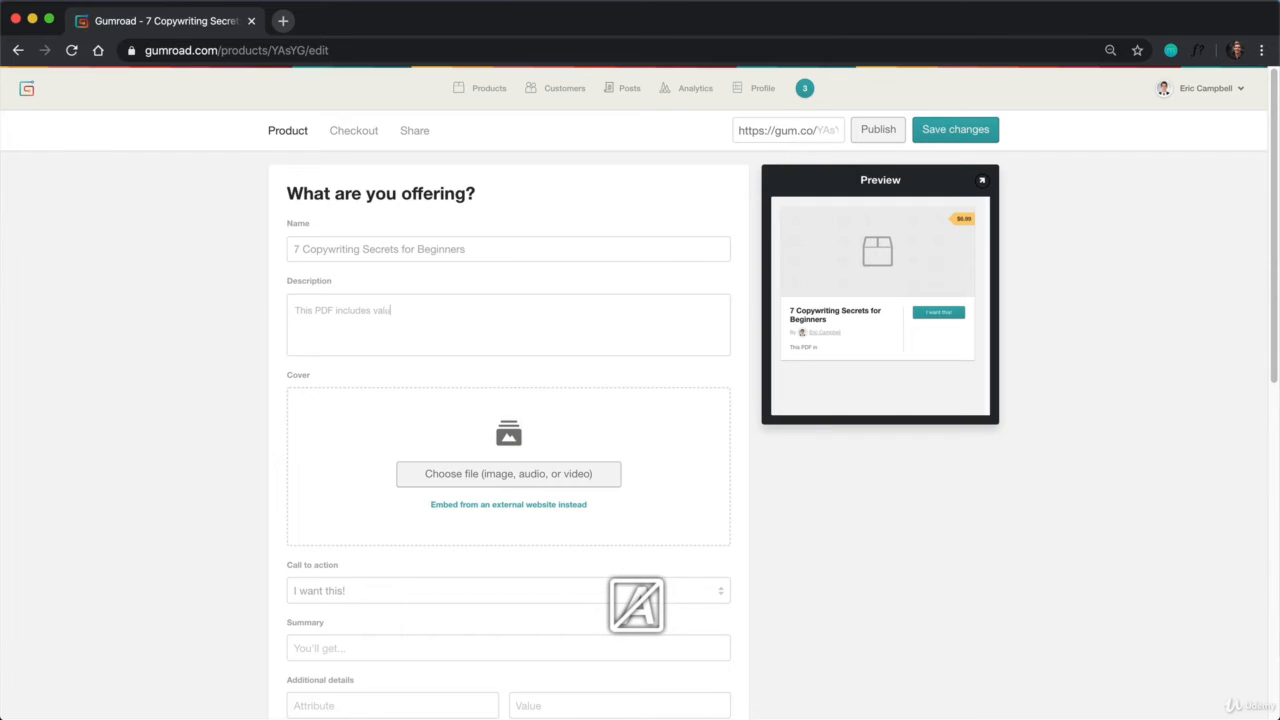
text(able gol)
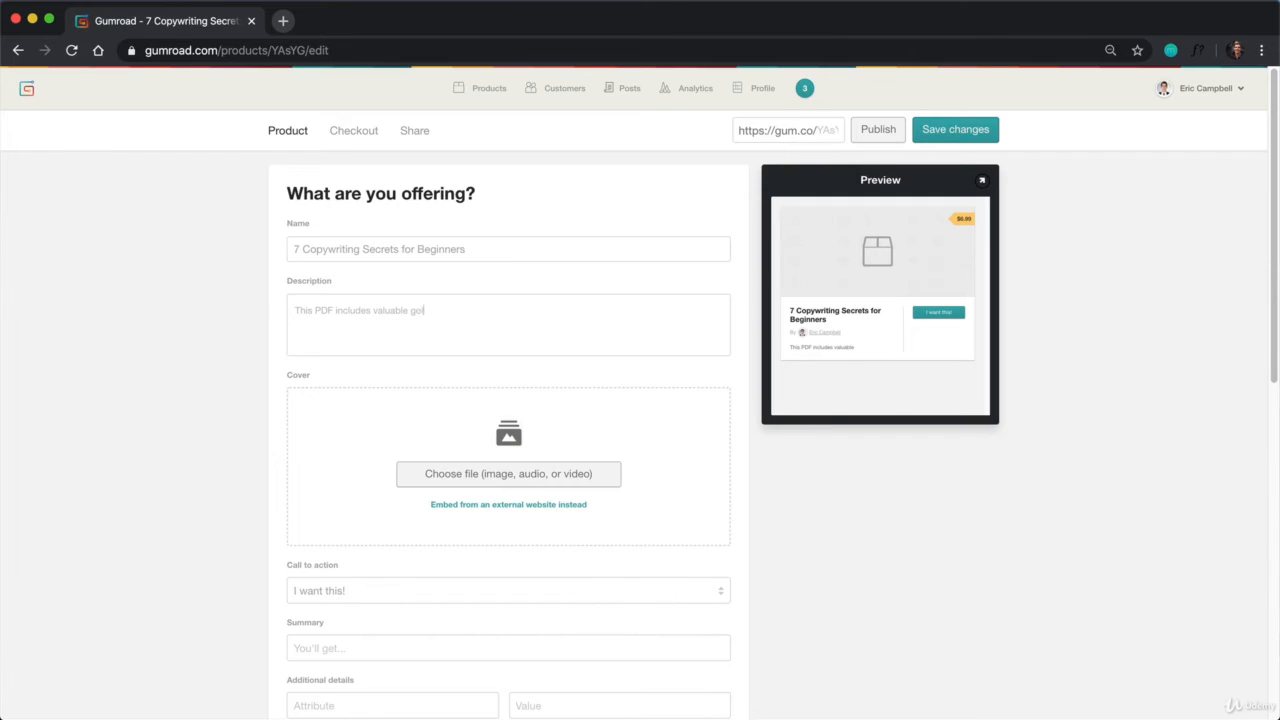
text(den nuggets of wisdom from the world's most successful copy)
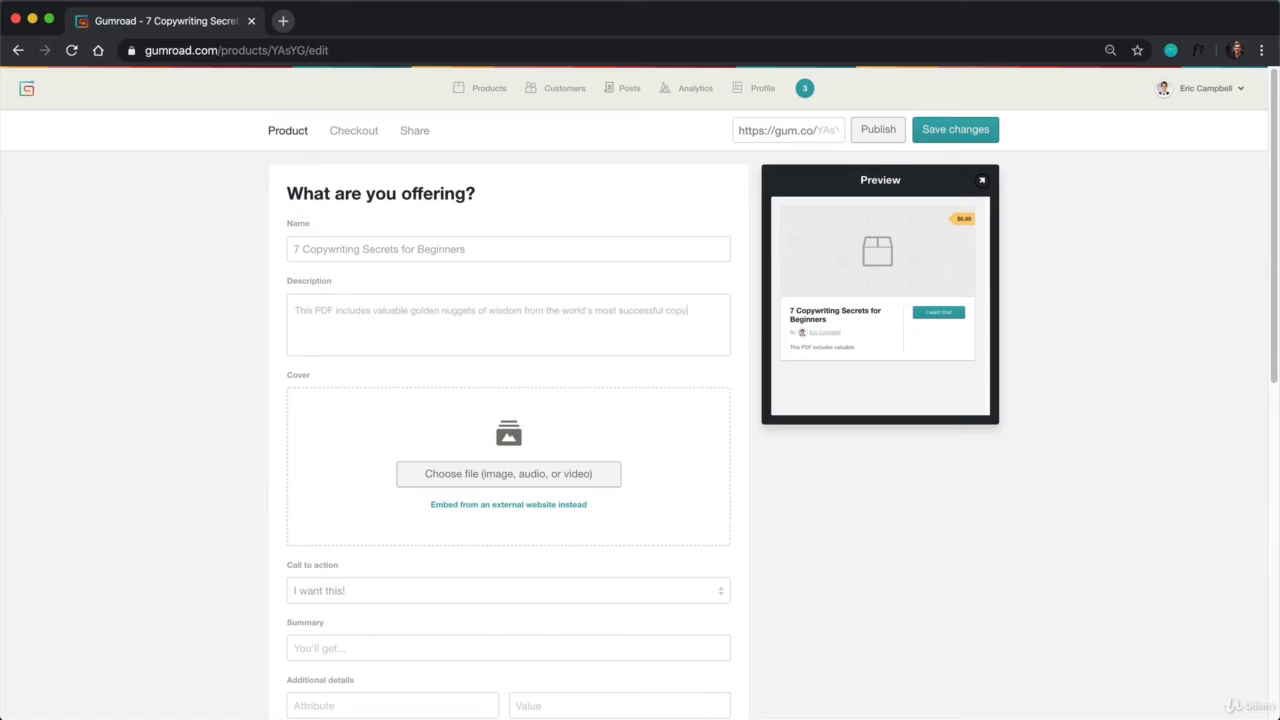
text(ers such as Gary Halbert and Joseph Sugarman.)
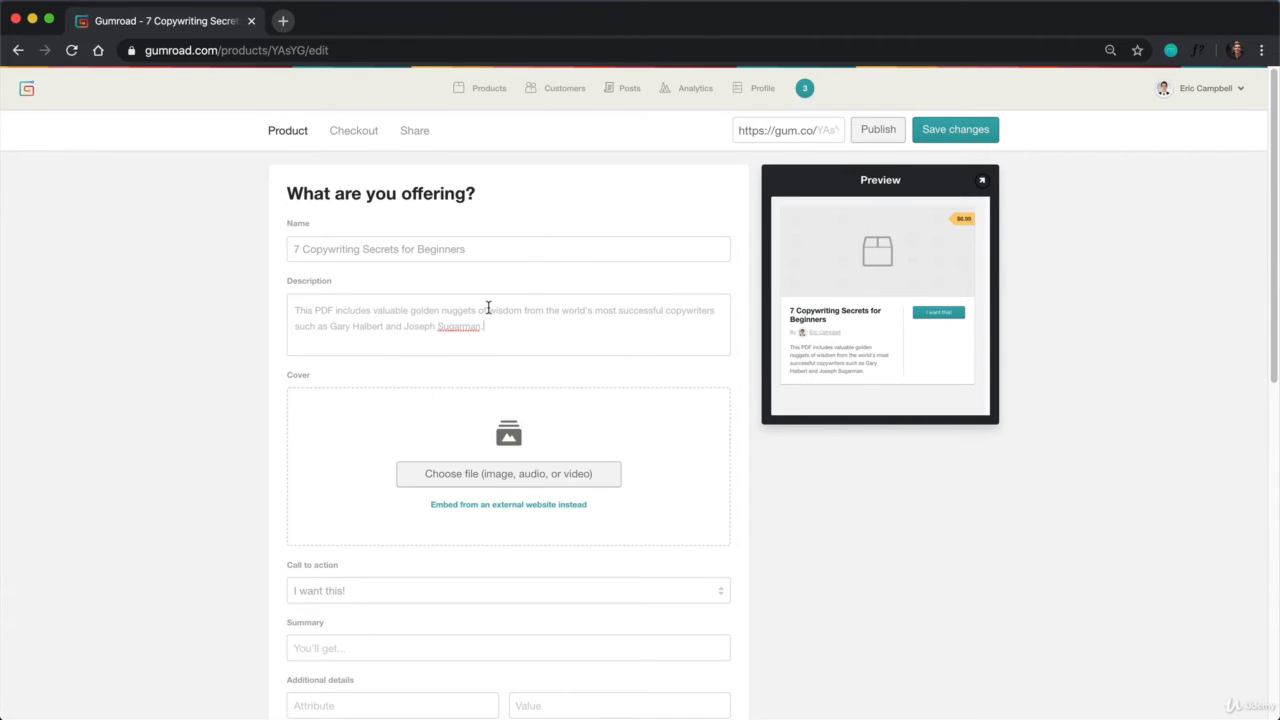
scroll(488, 307, down, 1)
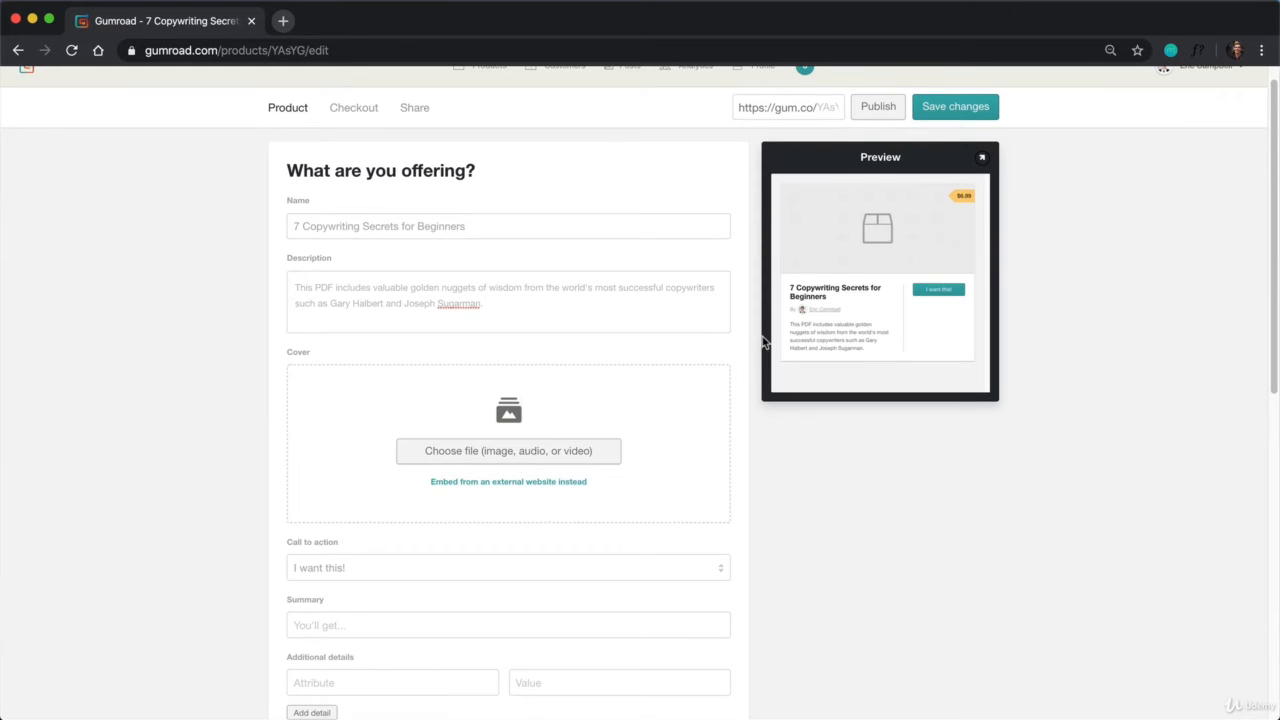
Open Unsplash in a new browser tab and search its free photos for "writing"
click(283, 20)
text(unspl)
key(Return)
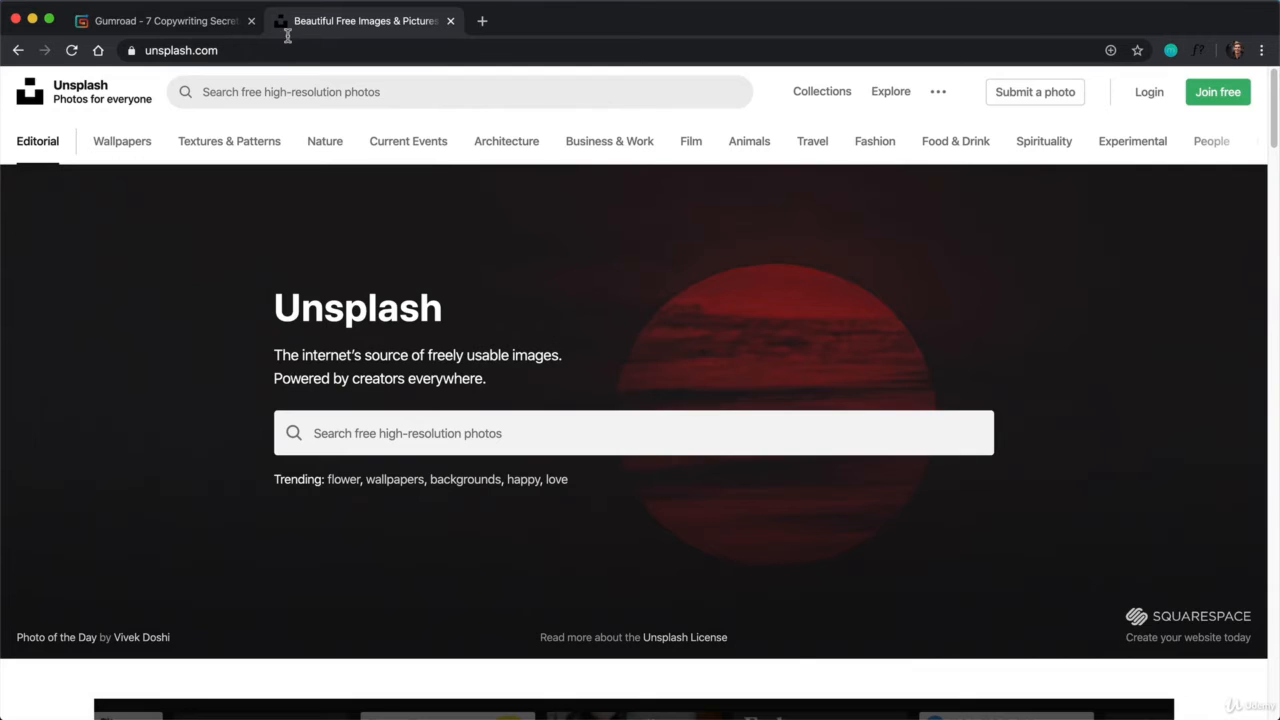
click(223, 20)
click(370, 20)
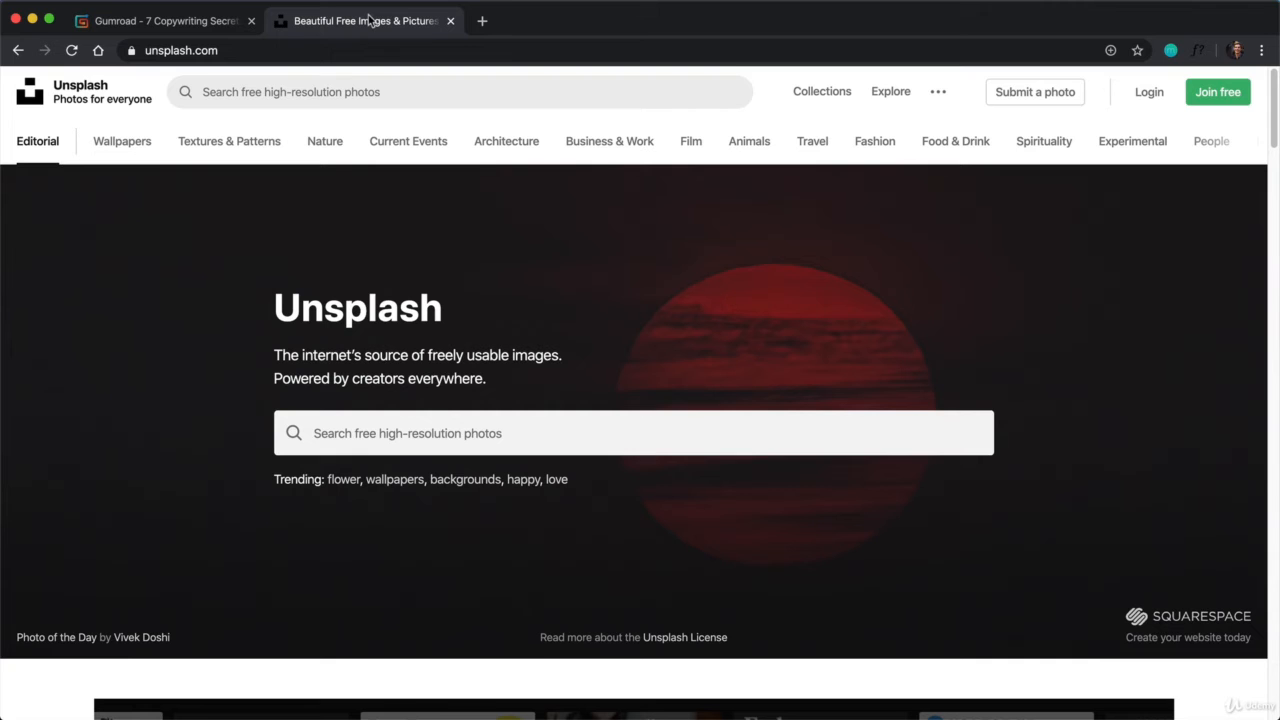
click(382, 94)
text(writing)
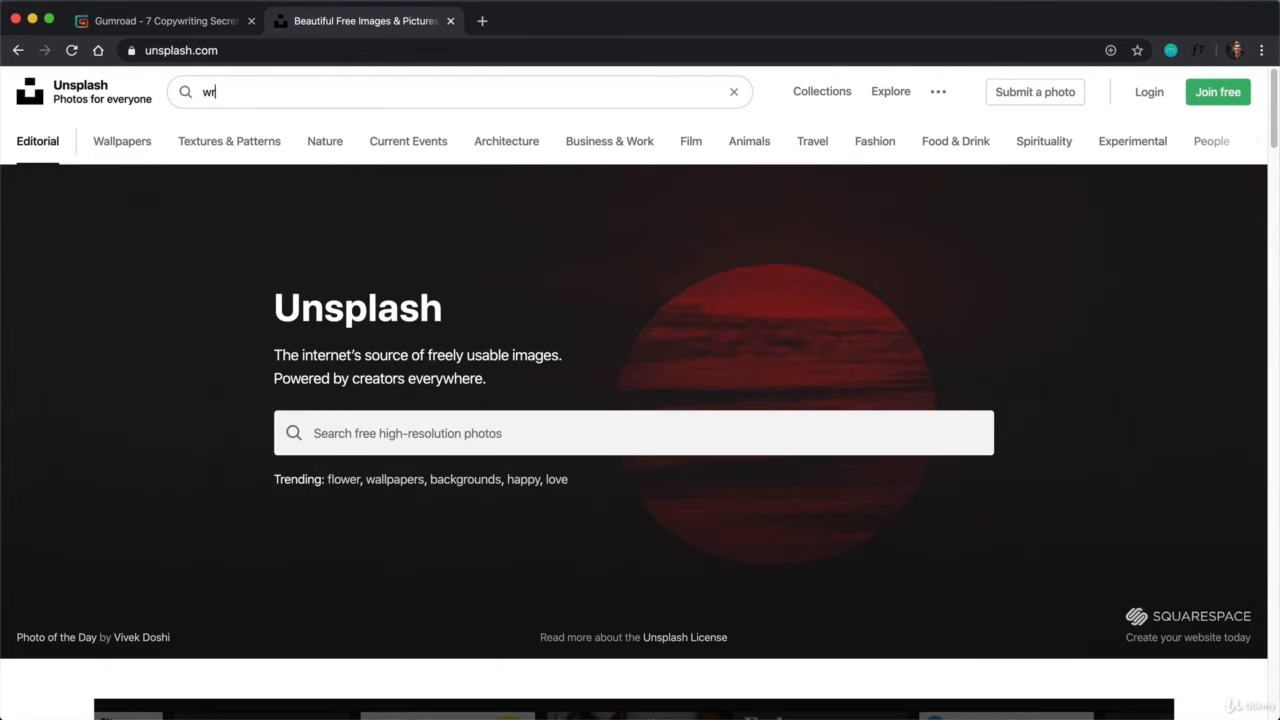
key(Return)
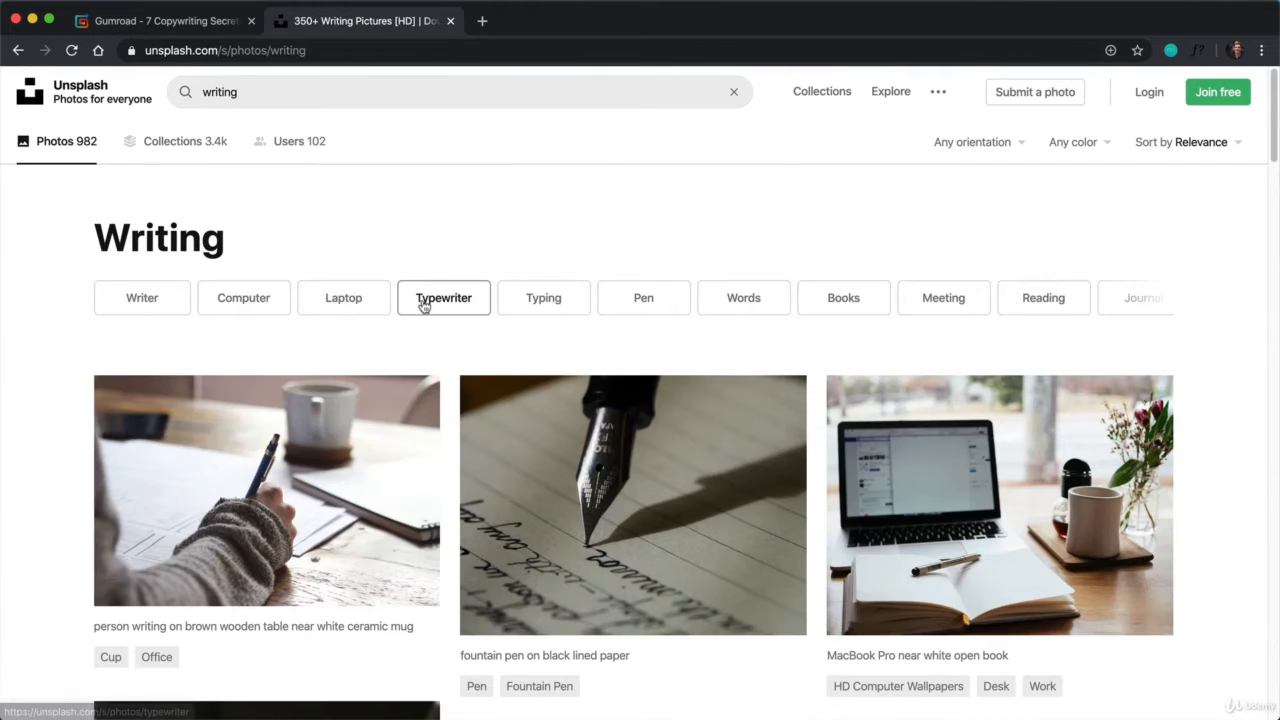
Download the photo of a fountain pen on black lined paper from the Unsplash writing results
mouse_move(1034, 478)
scroll(1034, 478, down, 2)
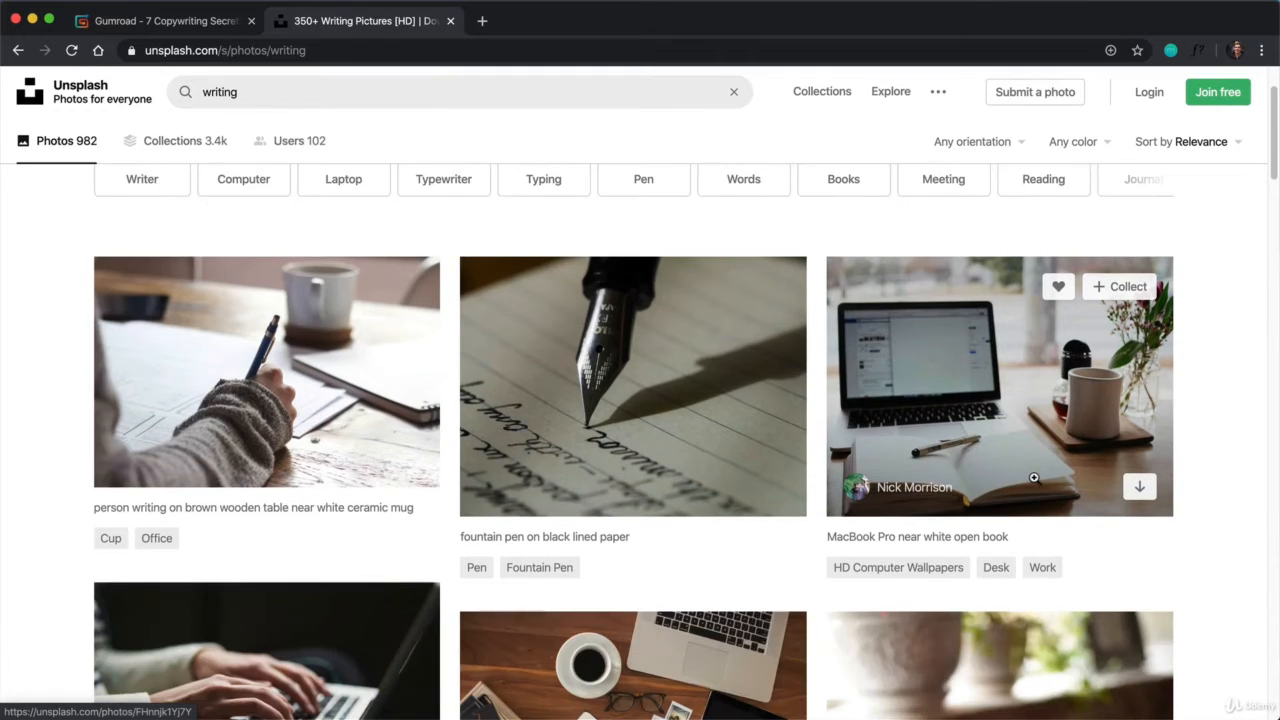
mouse_move(620, 365)
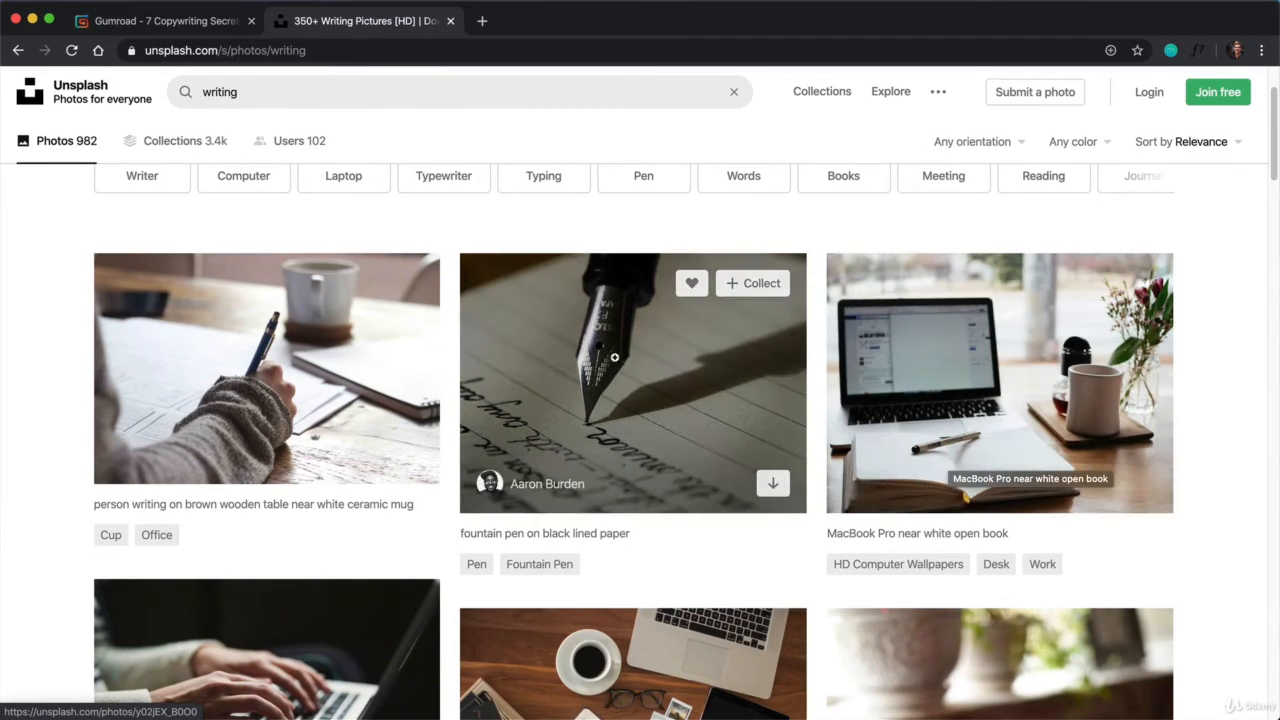
click(774, 487)
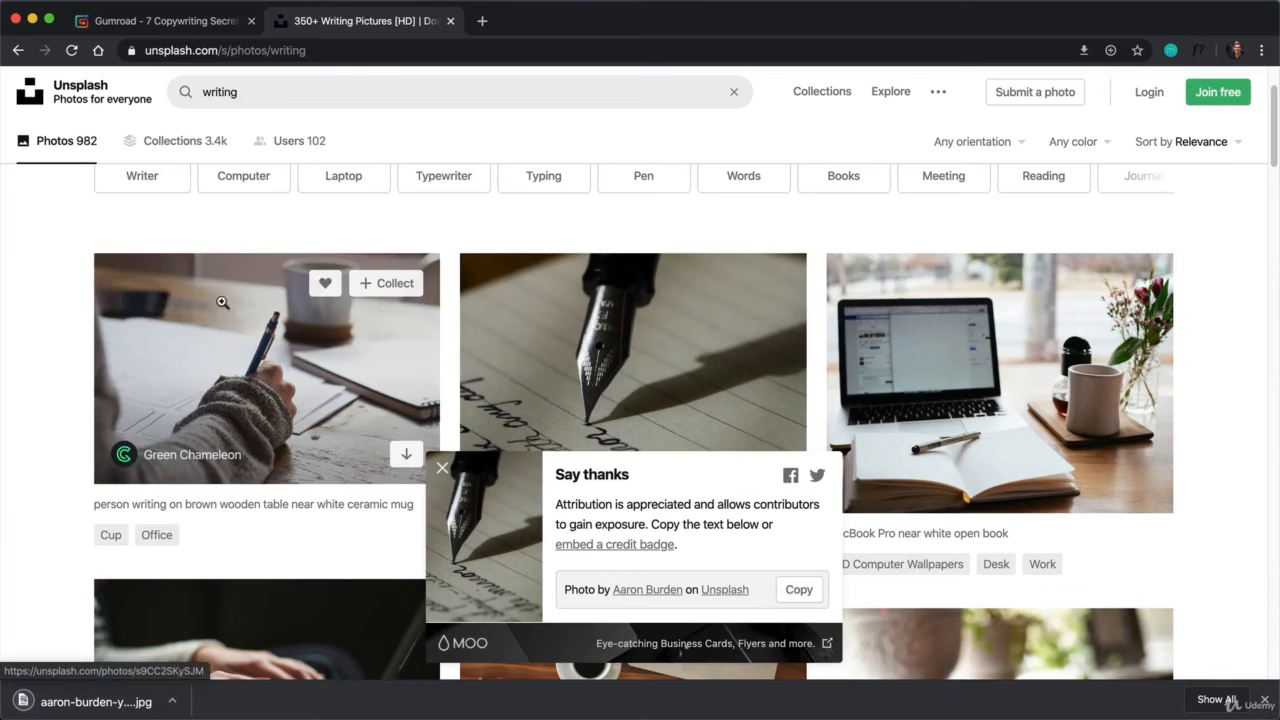
Return to the Gumroad product page and upload the downloaded fountain pen photo as the product cover
click(190, 24)
click(507, 452)
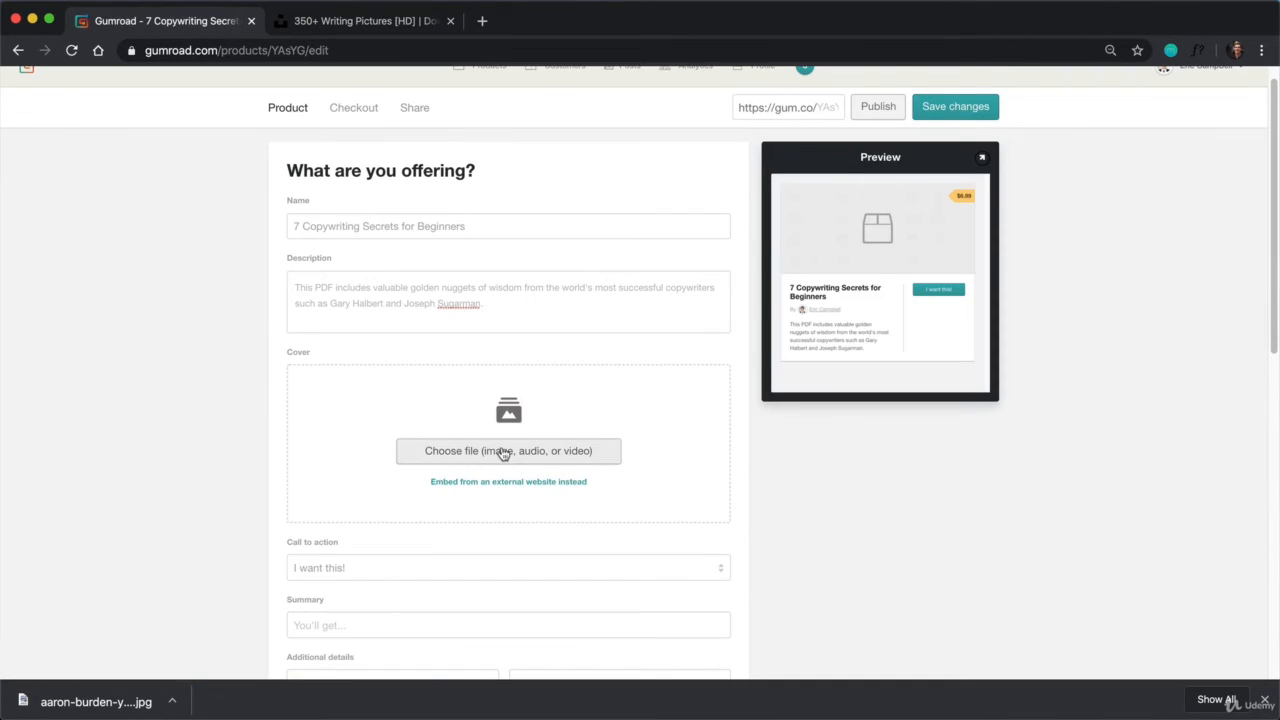
double_click(672, 135)
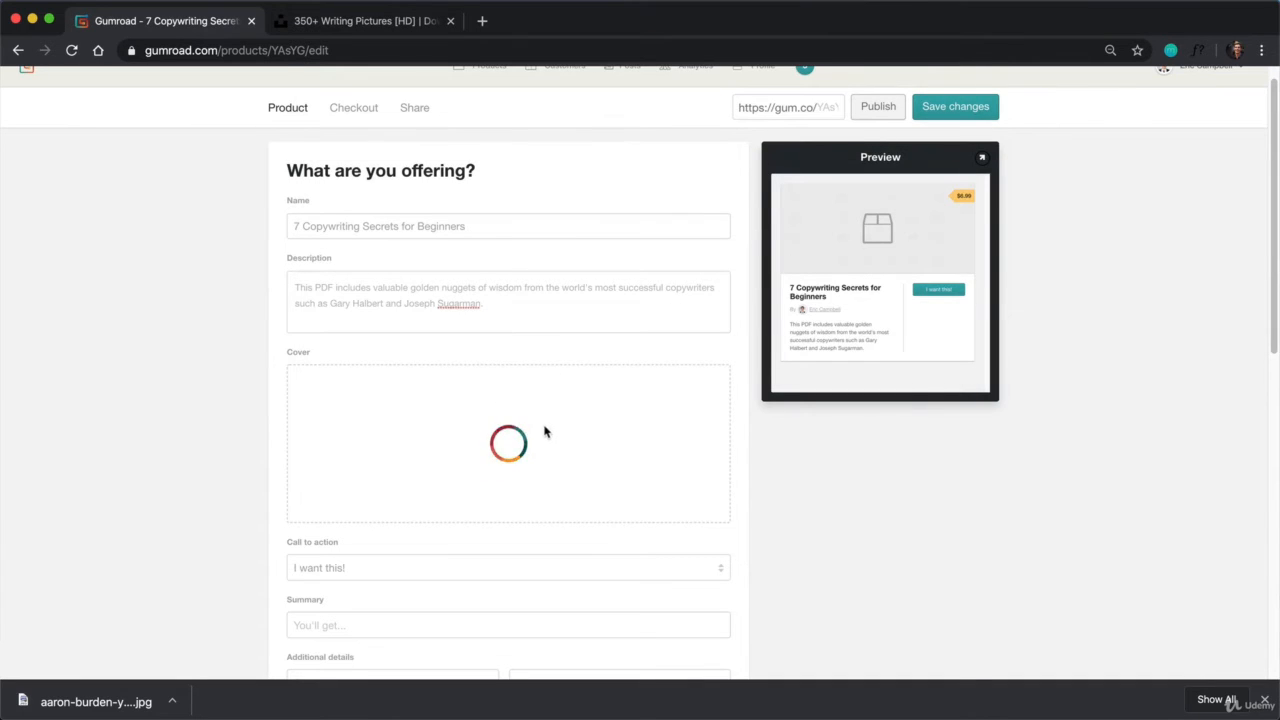
Write the product summary as "Includes 21 page PDF detailing the 7 Copywriting Insights"
scroll(491, 457, down, 2)
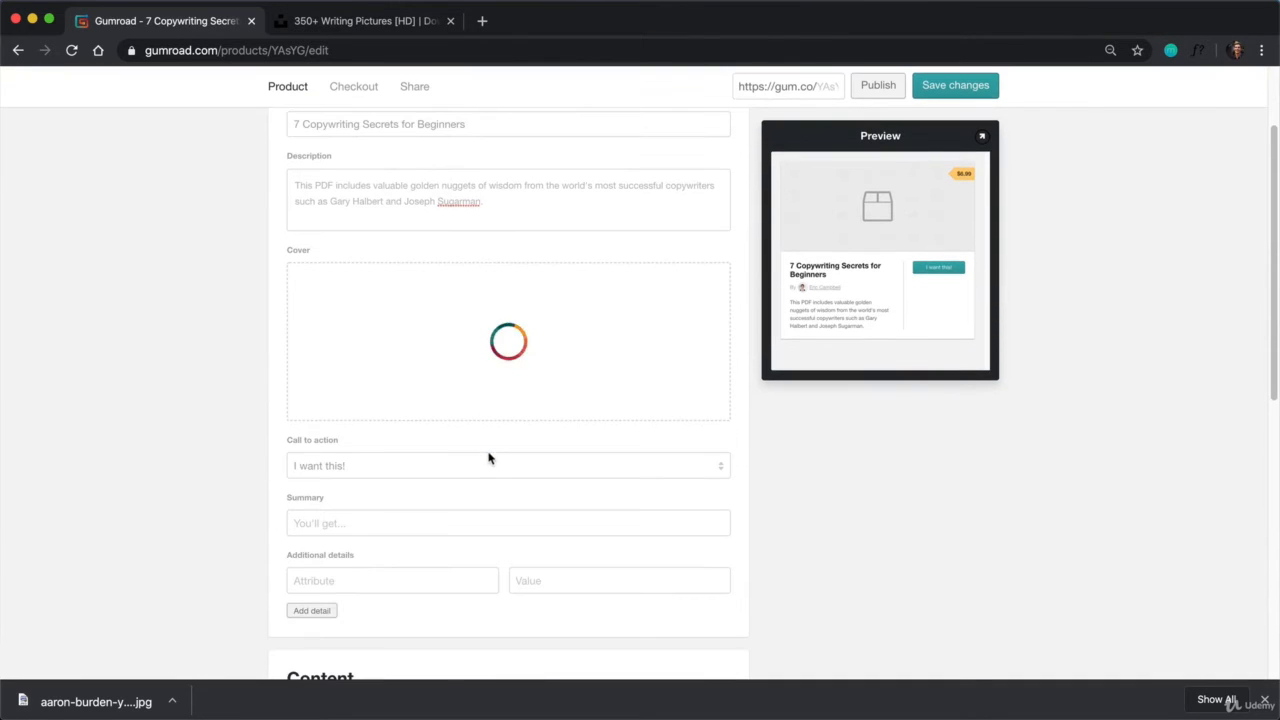
click(357, 518)
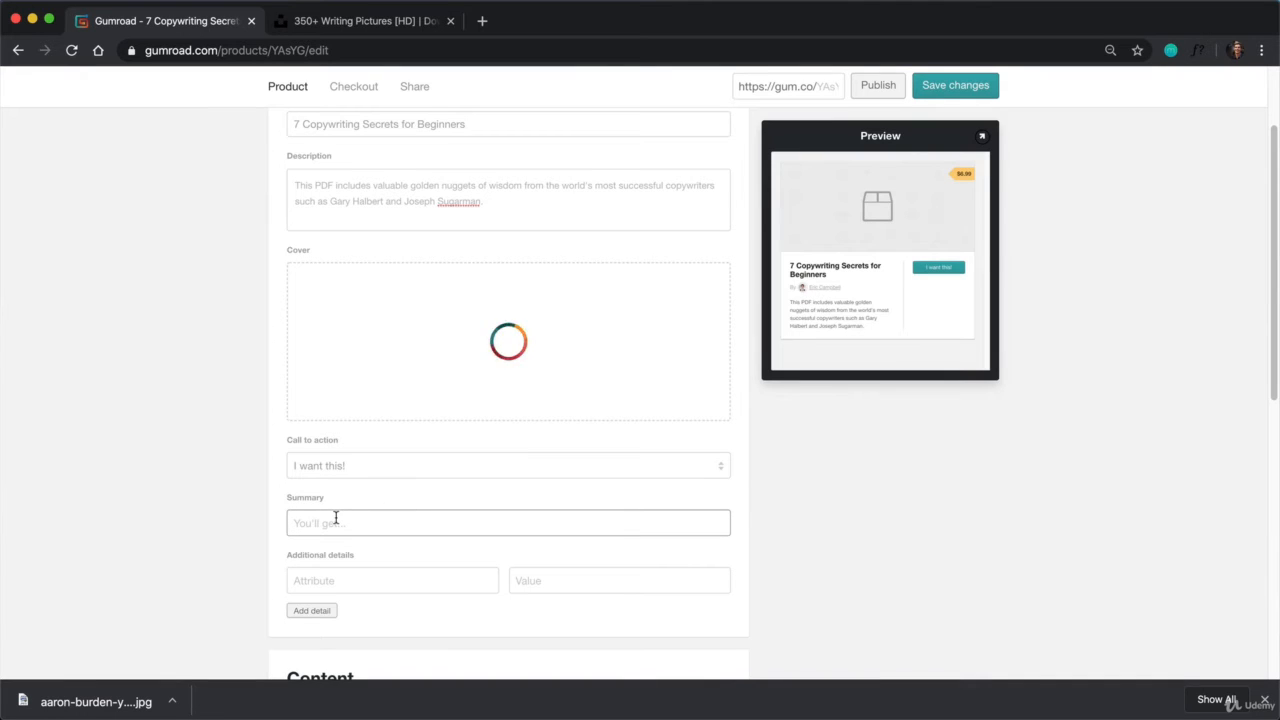
text(a 21 page PDF)
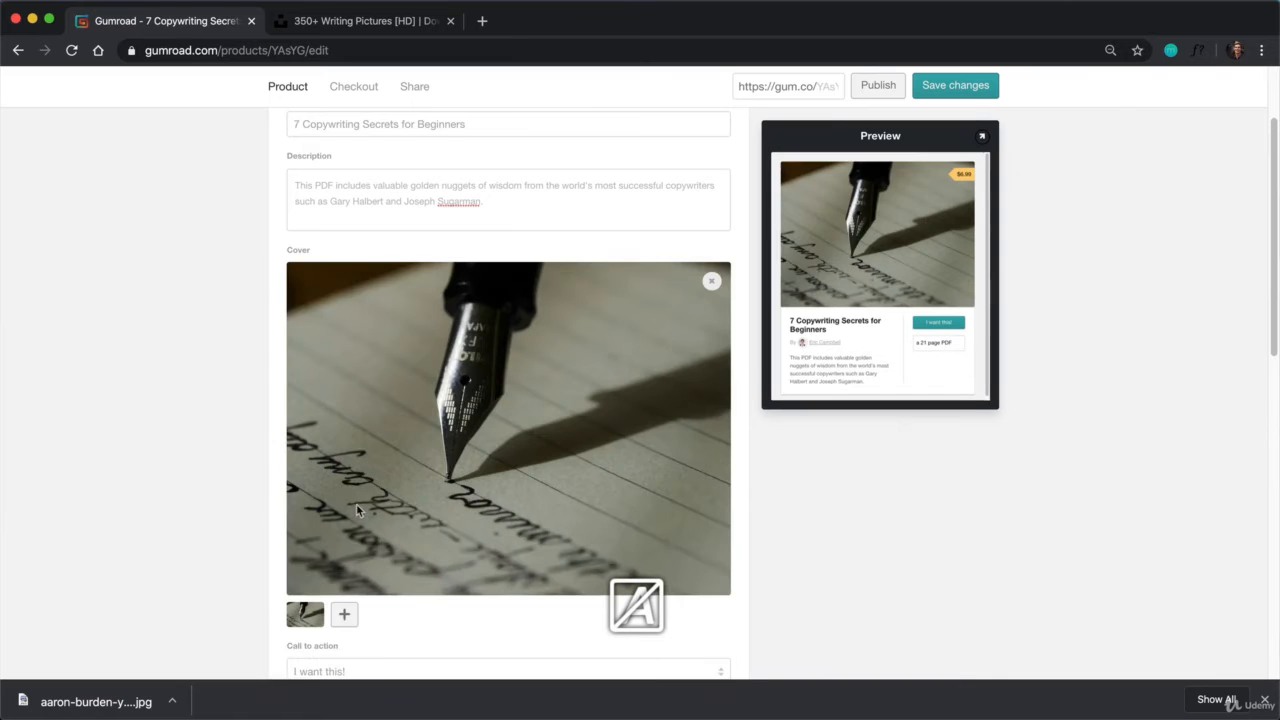
scroll(327, 649, down, 1)
scroll(327, 649, down, 3)
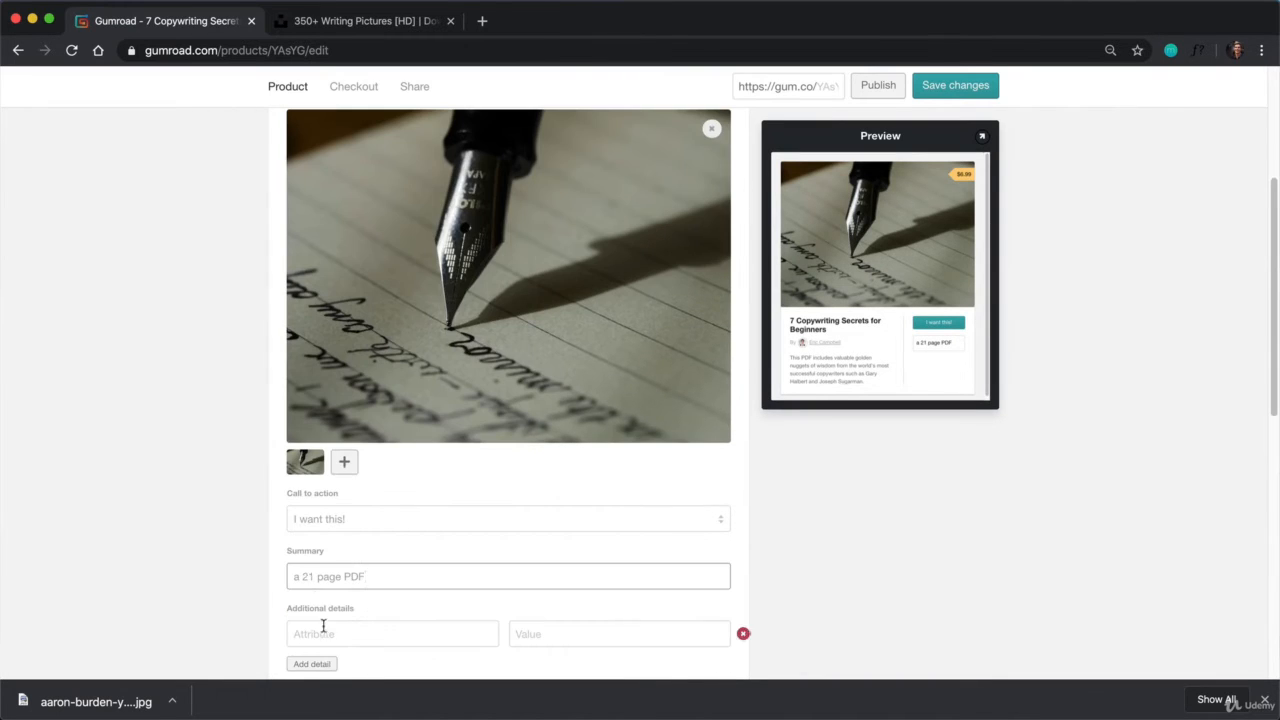
drag(300, 577, 285, 582)
text(Includes)
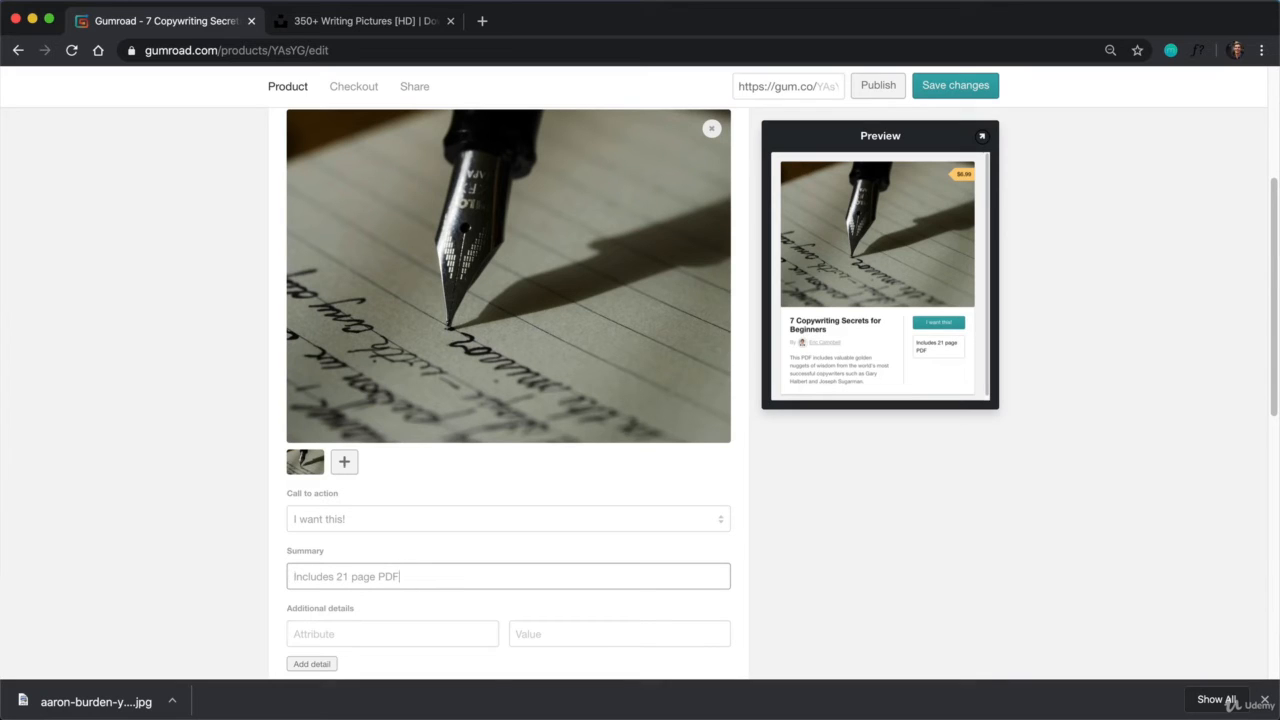
text( 21 page PDF detailing the 7 Copywriting I)
text(nsights)
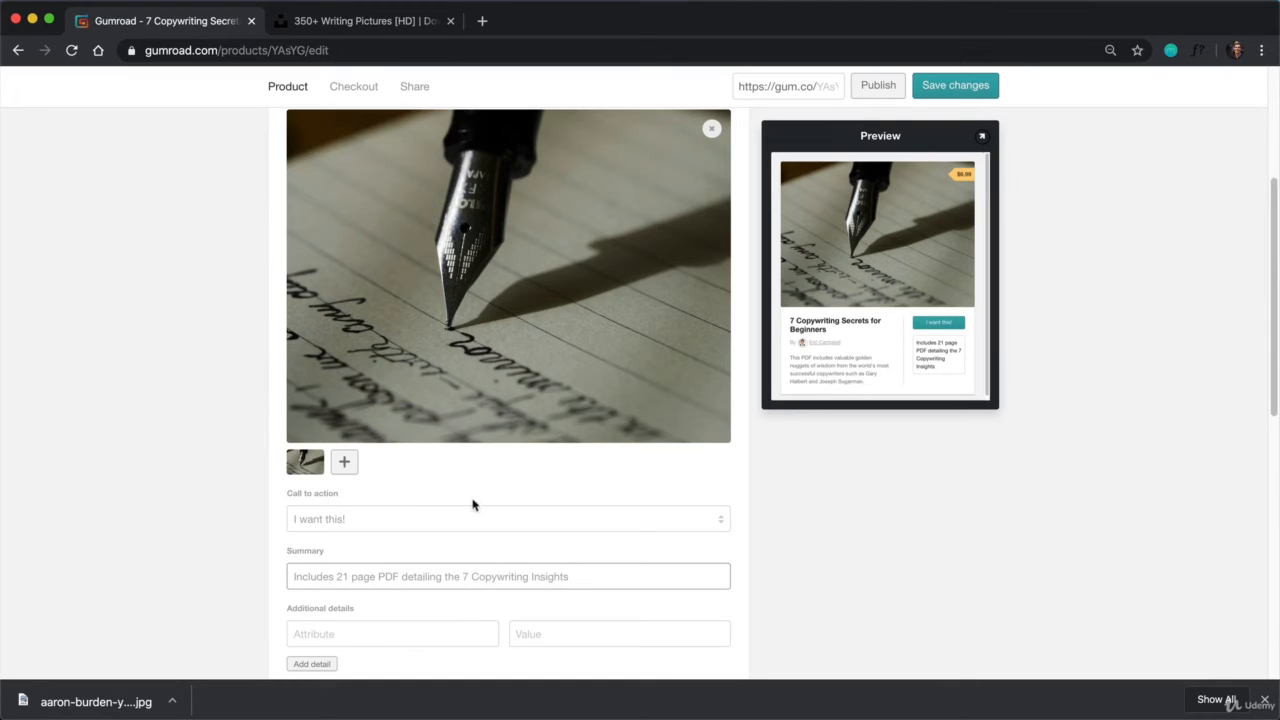
Extend the end of the product summary with "For Beginners"
scroll(475, 502, down, 3)
text(For BEginn)
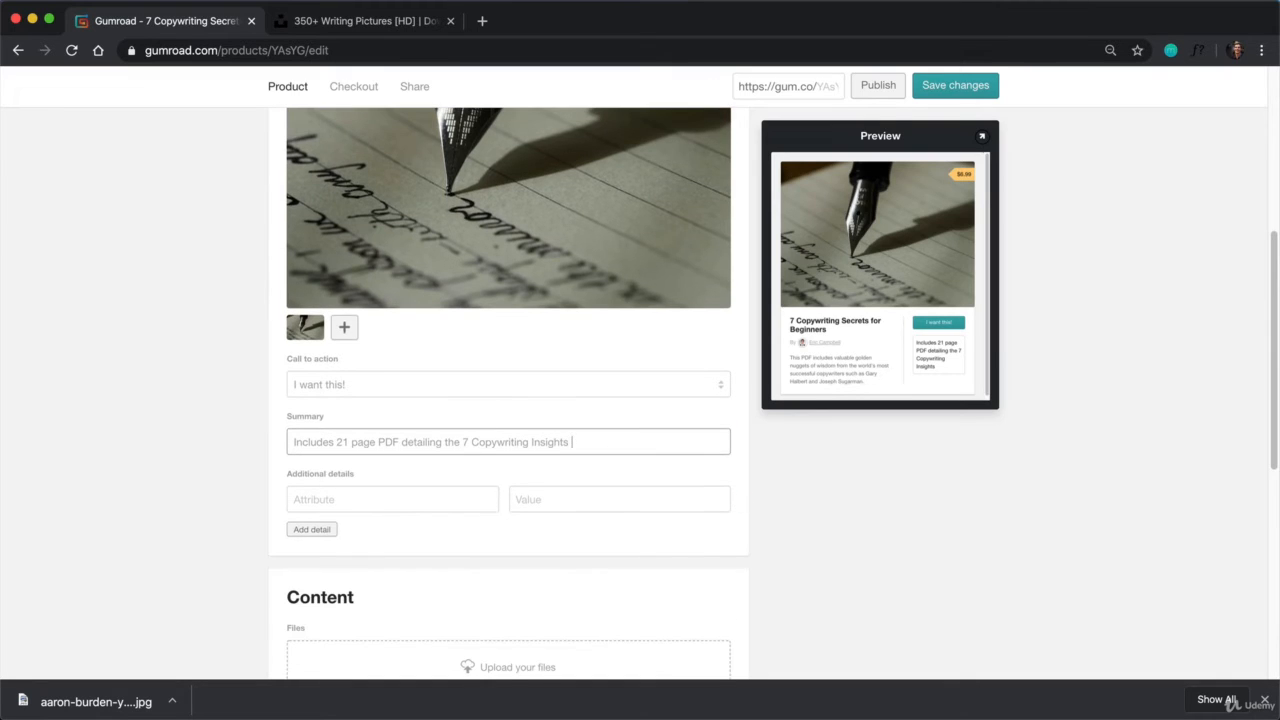
key(BackSpace)
key(BackSpace)
key(BackSpace)
key(BackSpace)
key(BackSpace)
text(eginners)
Upload the PDF "7 Copywriting Secrets For Beginners (1)" from the computer's Downloads folder as the product's content file
scroll(474, 443, down, 3)
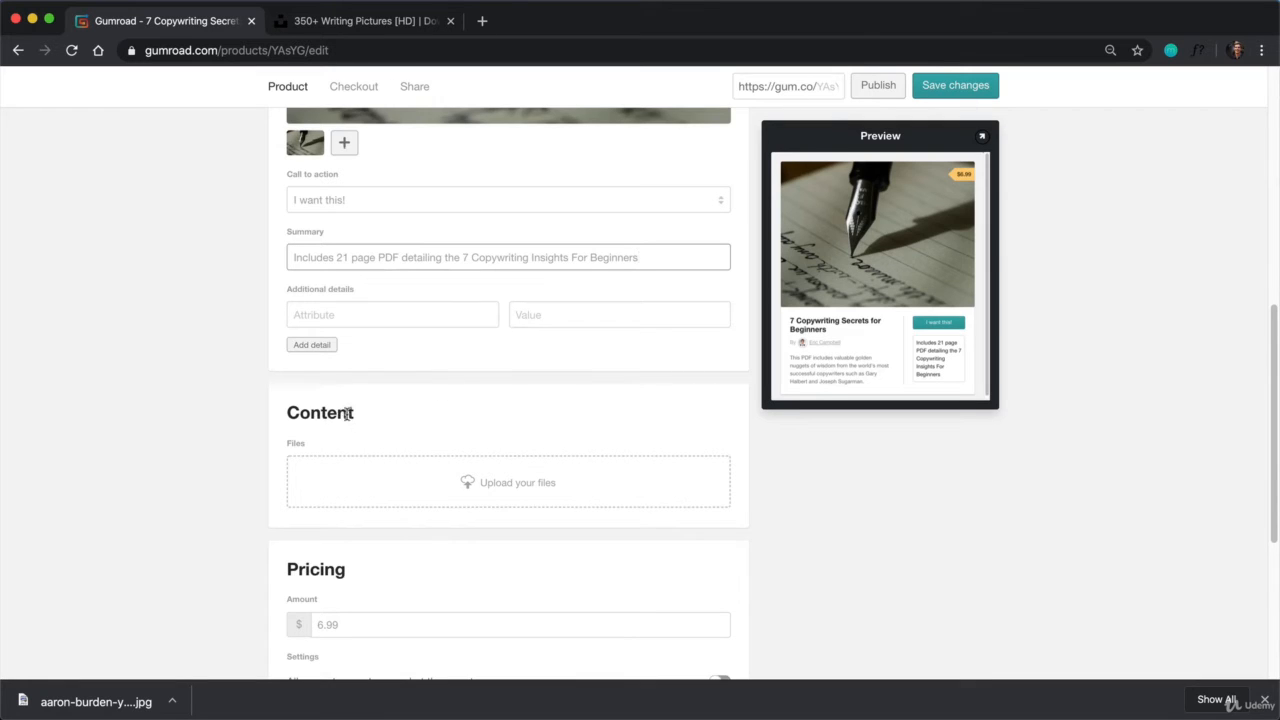
click(531, 489)
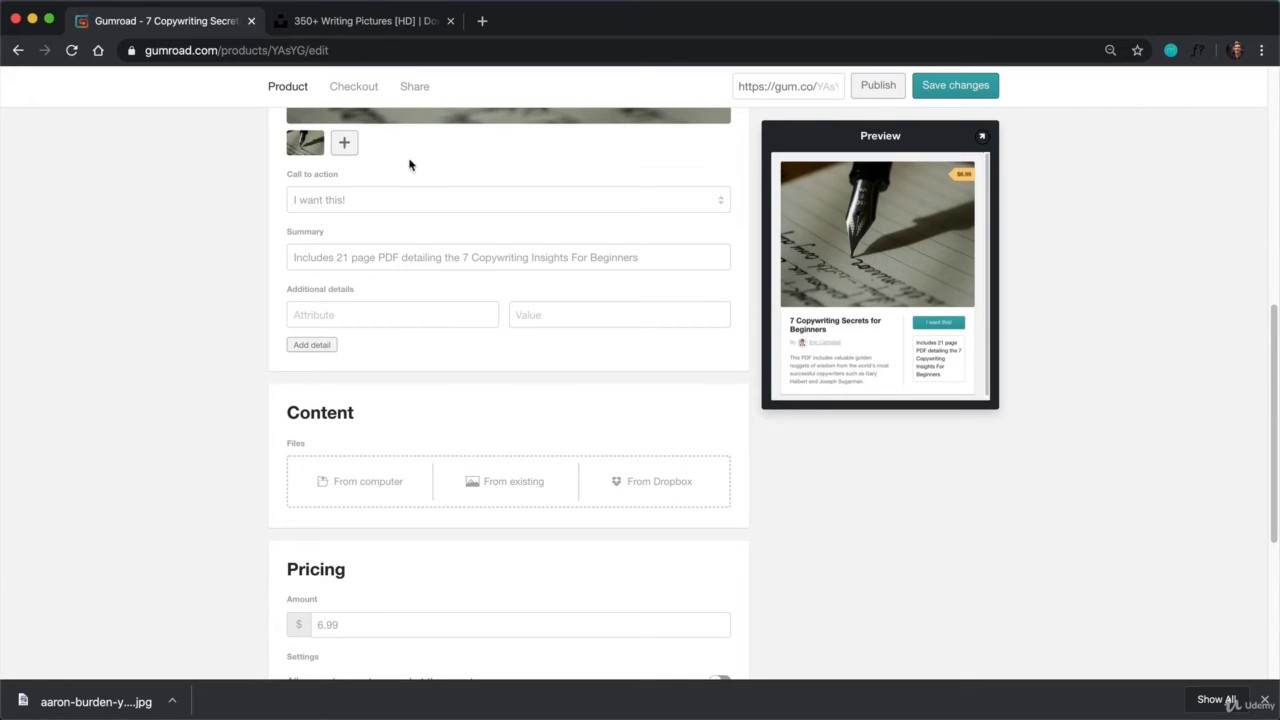
click(376, 480)
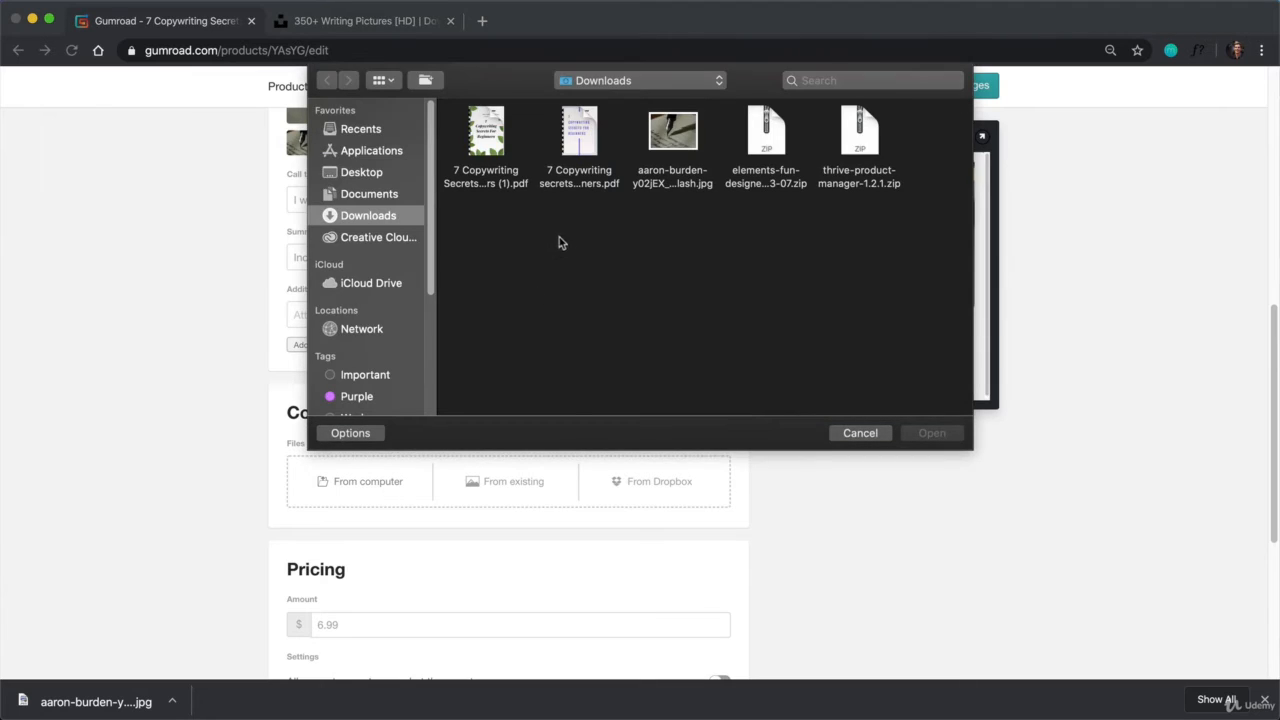
double_click(487, 135)
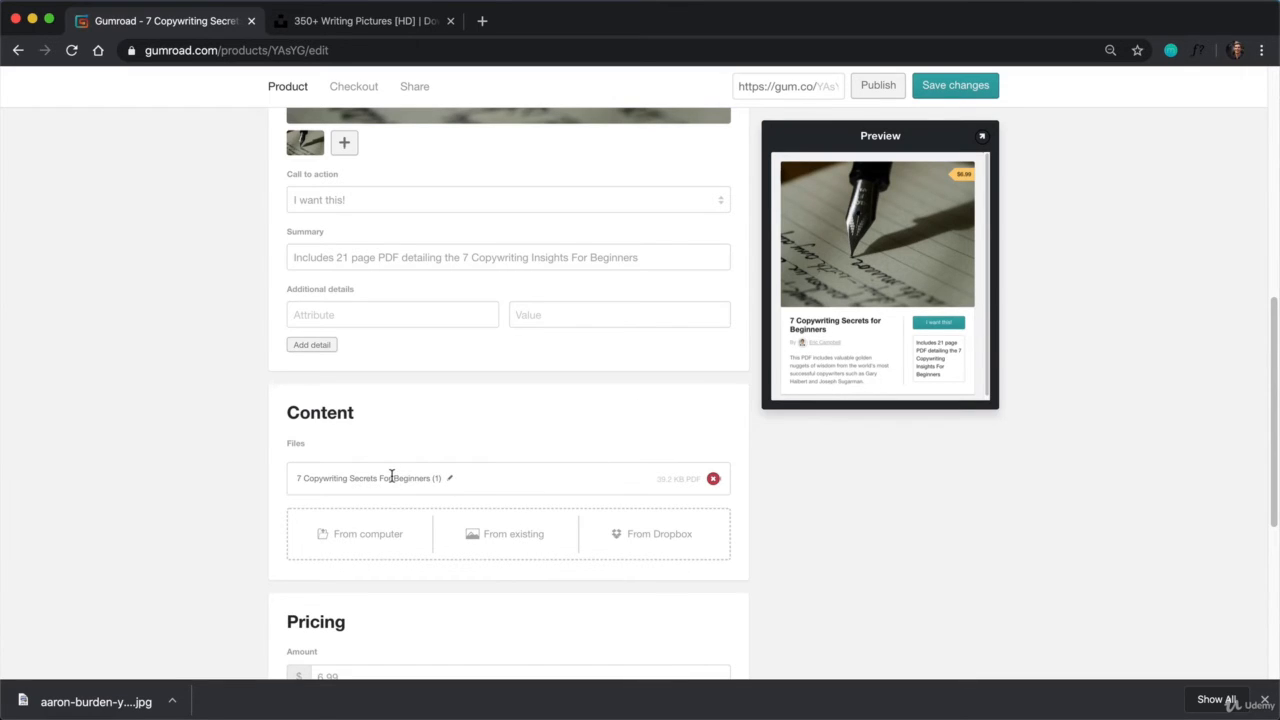
Look over the product's content, pricing and settings, save the changes and publish the product
scroll(391, 478, down, 1)
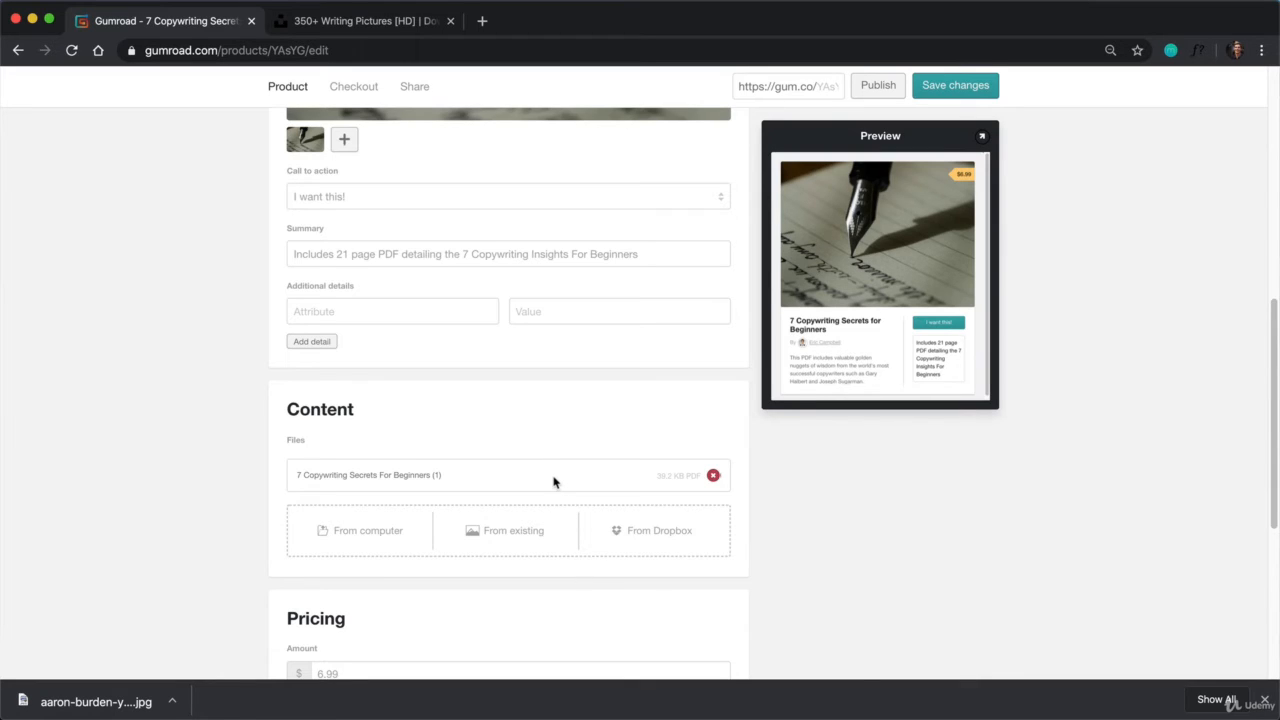
scroll(534, 437, down, 2)
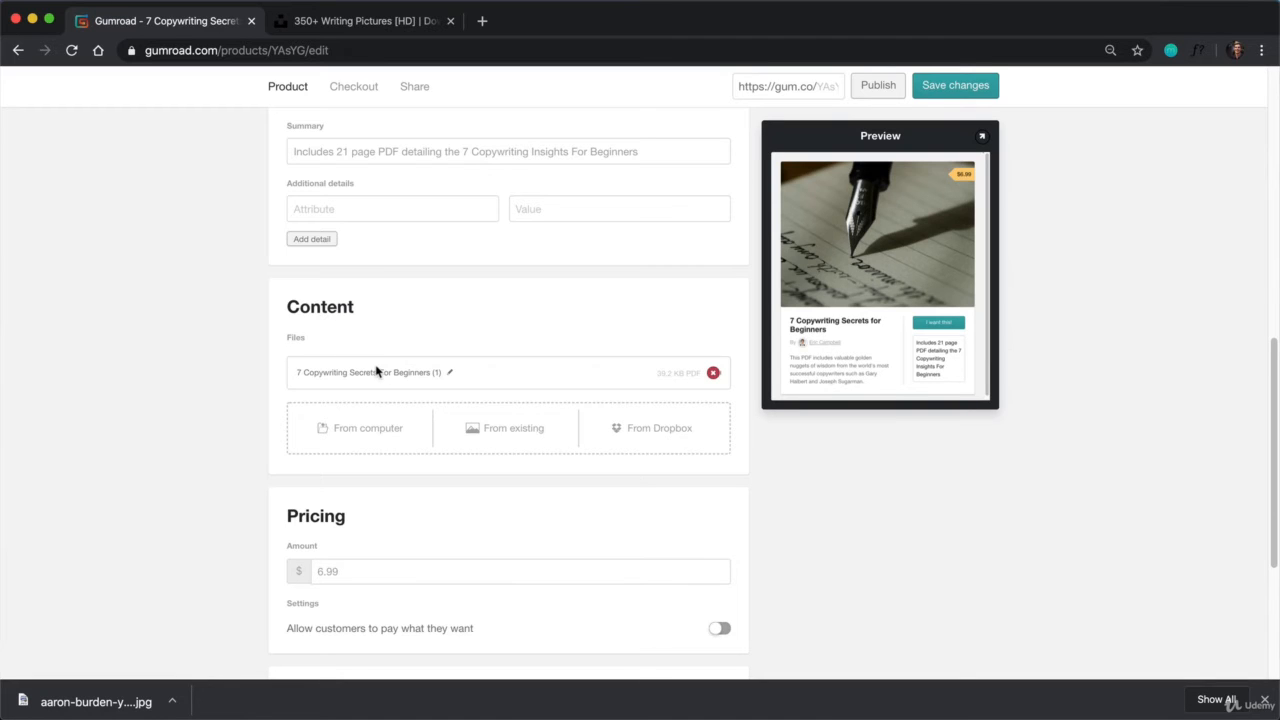
scroll(425, 350, down, 5)
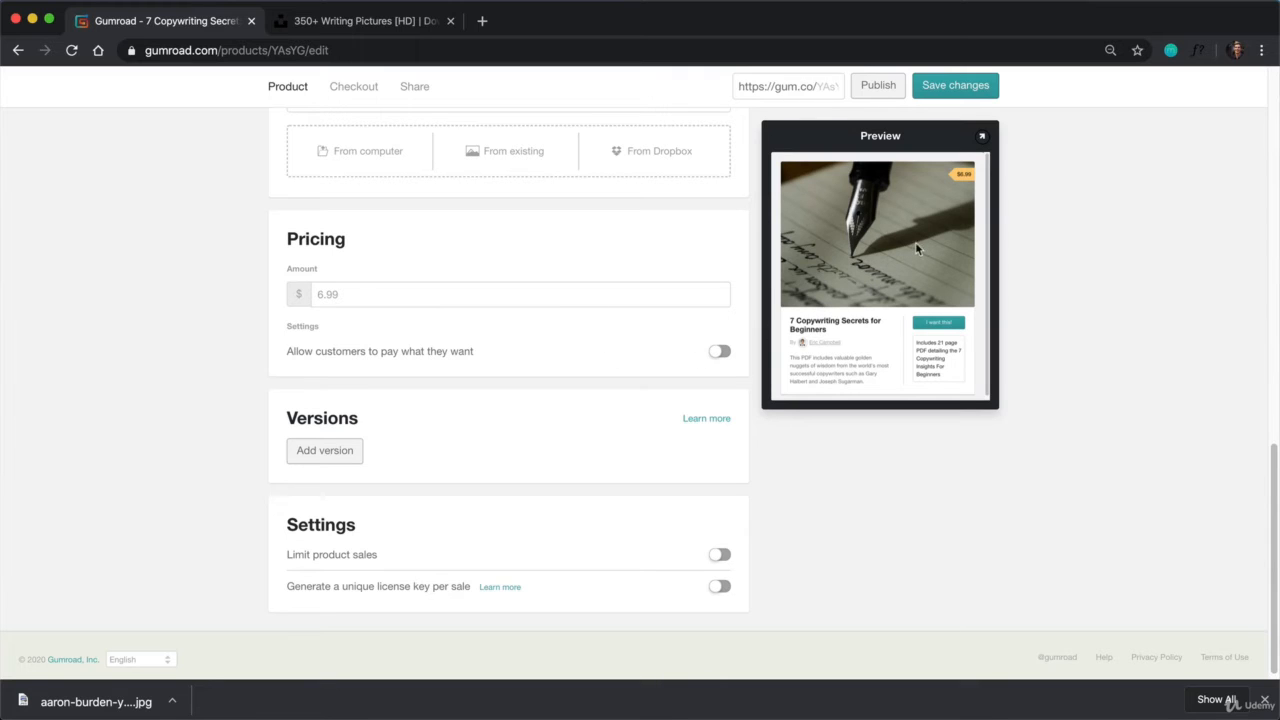
click(986, 88)
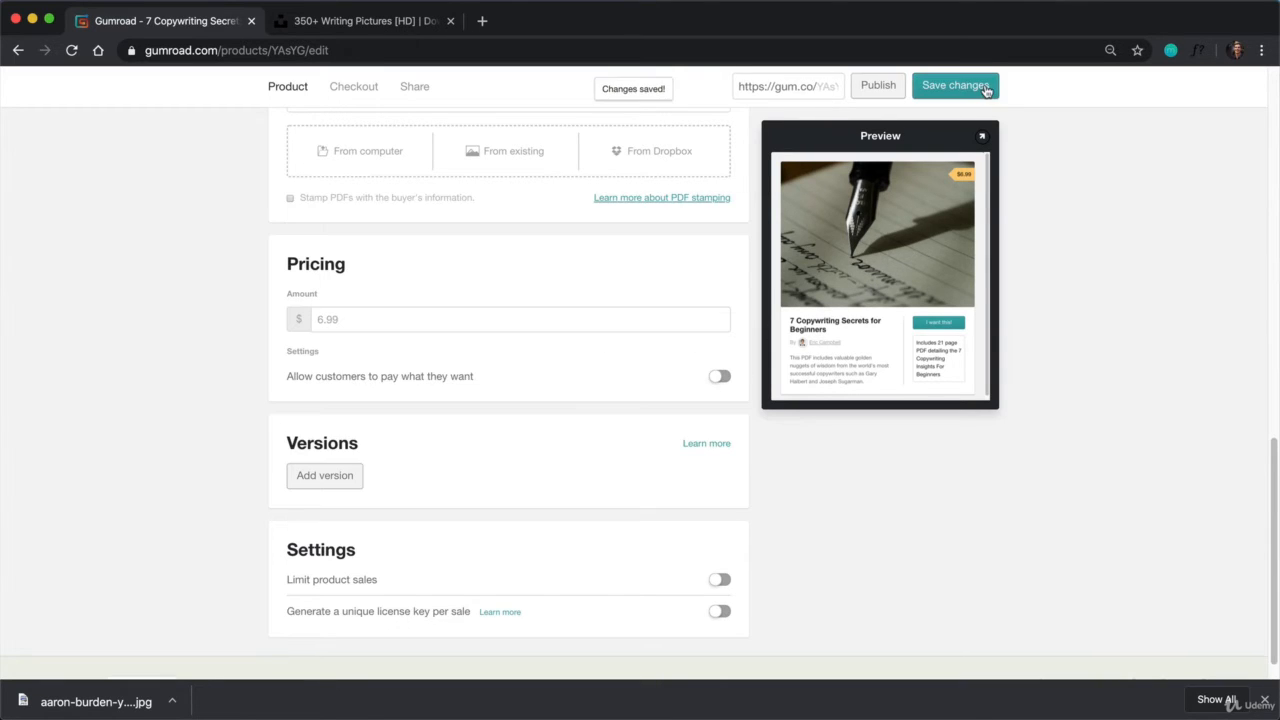
click(864, 91)
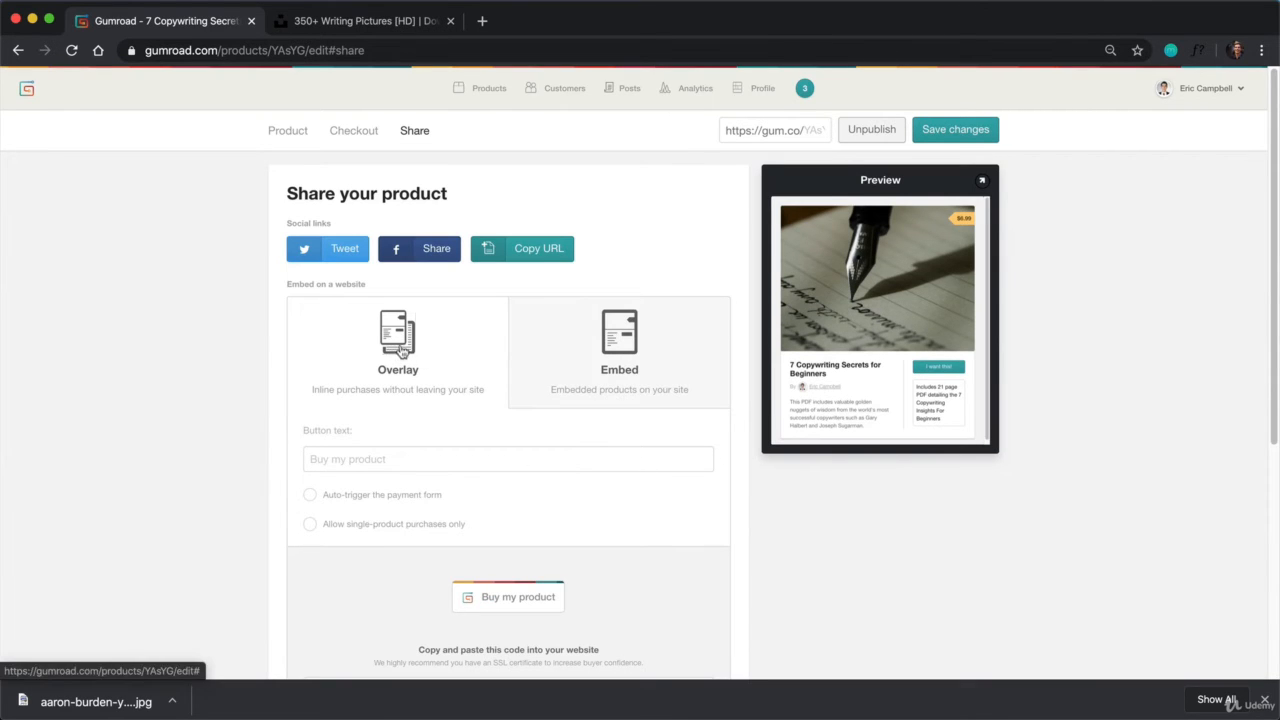
Copy the overlay embed code of the "Buy my product" button and paste it into a blank sticky note in Stickies
scroll(399, 350, down, 5)
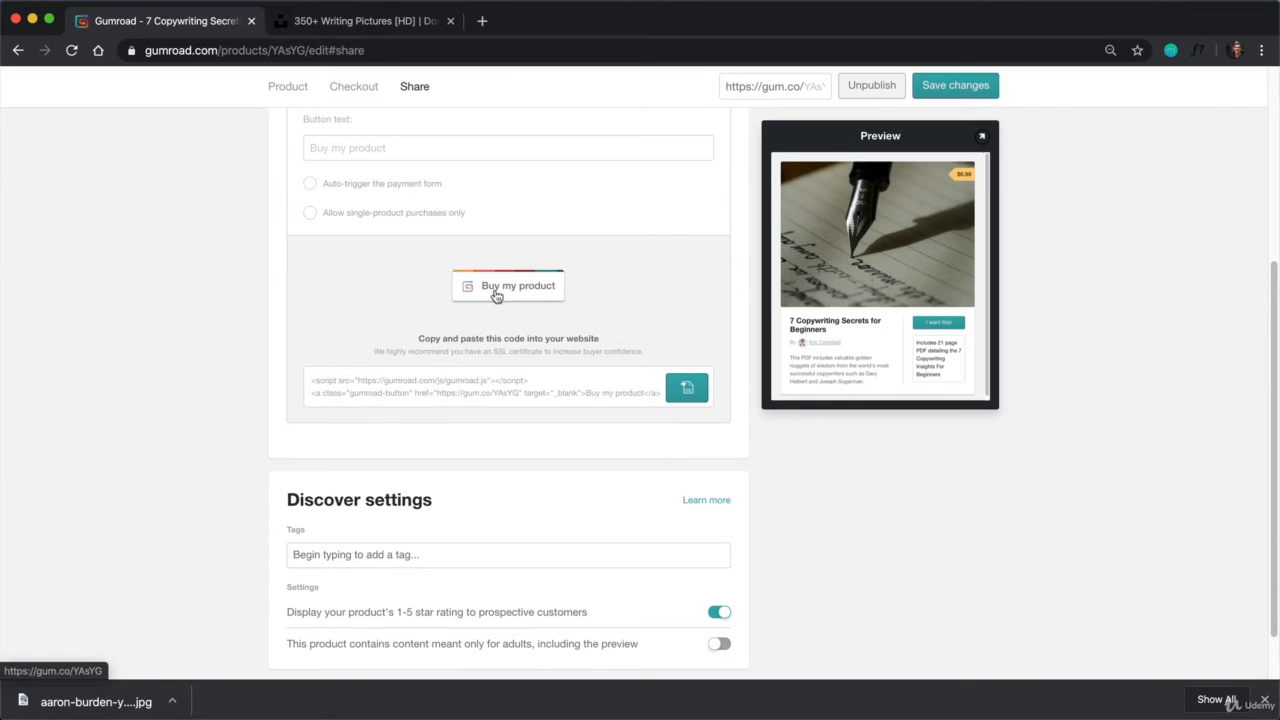
click(687, 390)
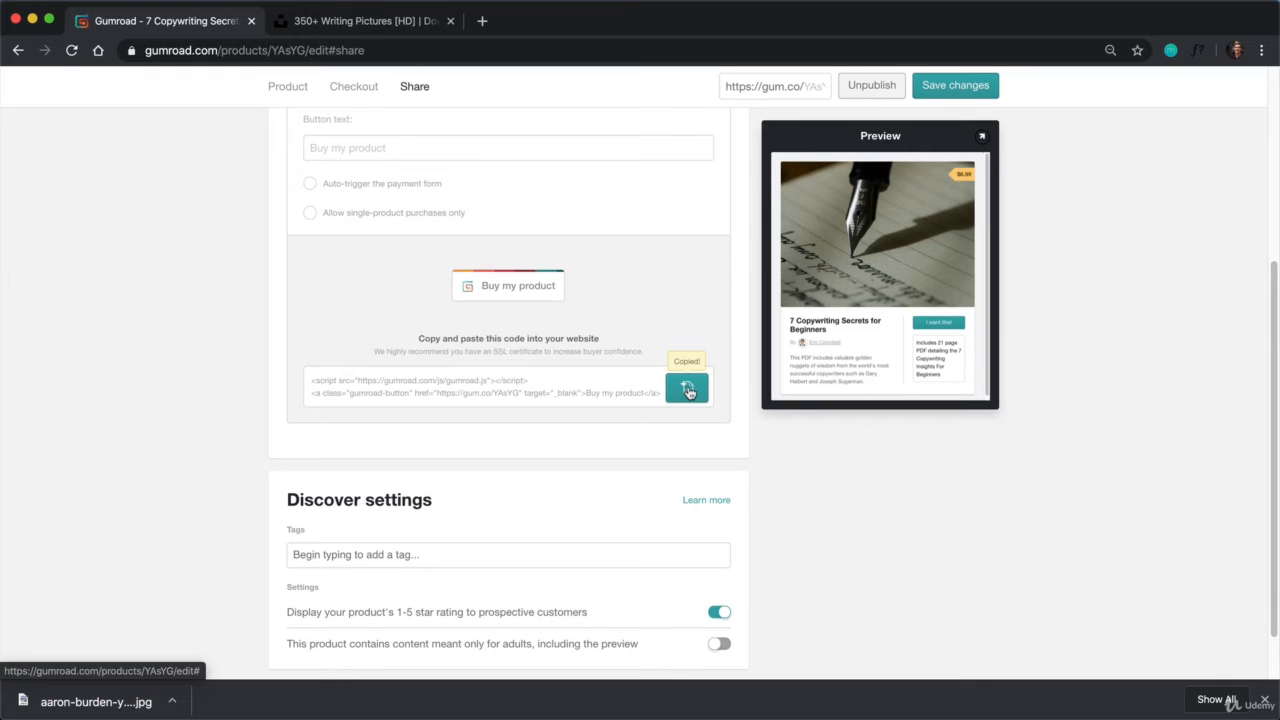
key(super+Tab)
click(629, 364)
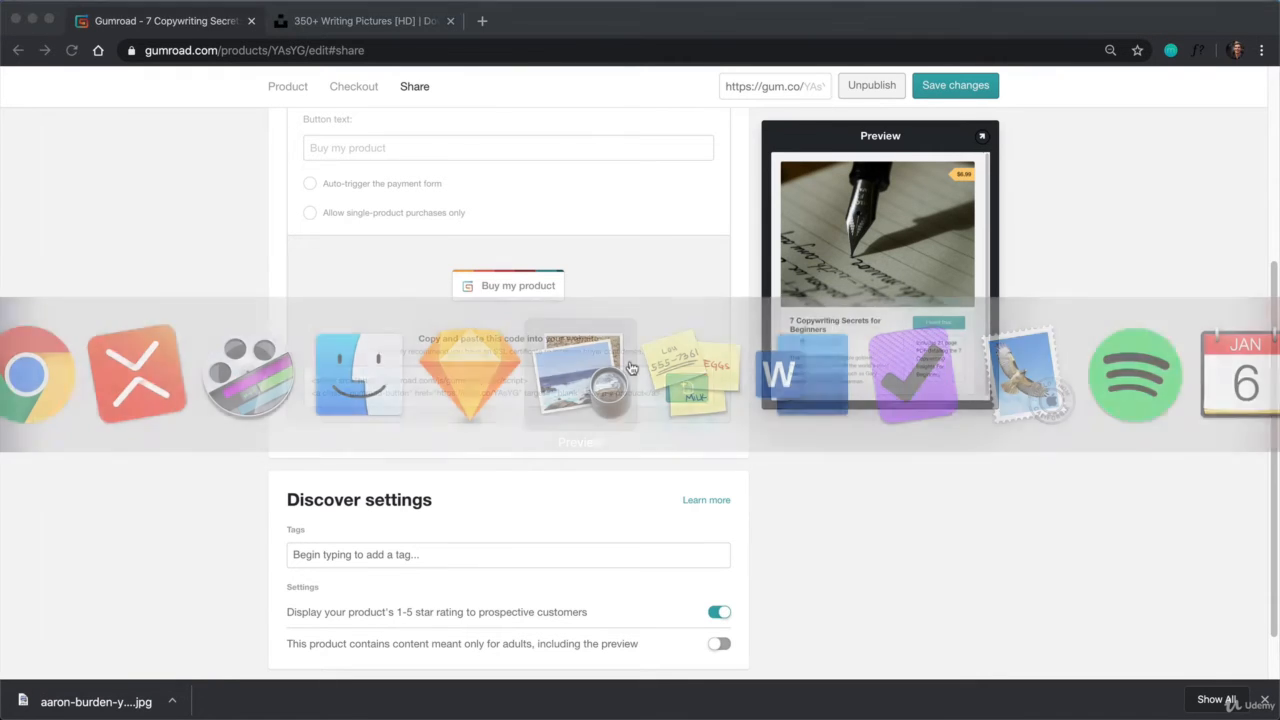
key(super+Tab)
click(694, 371)
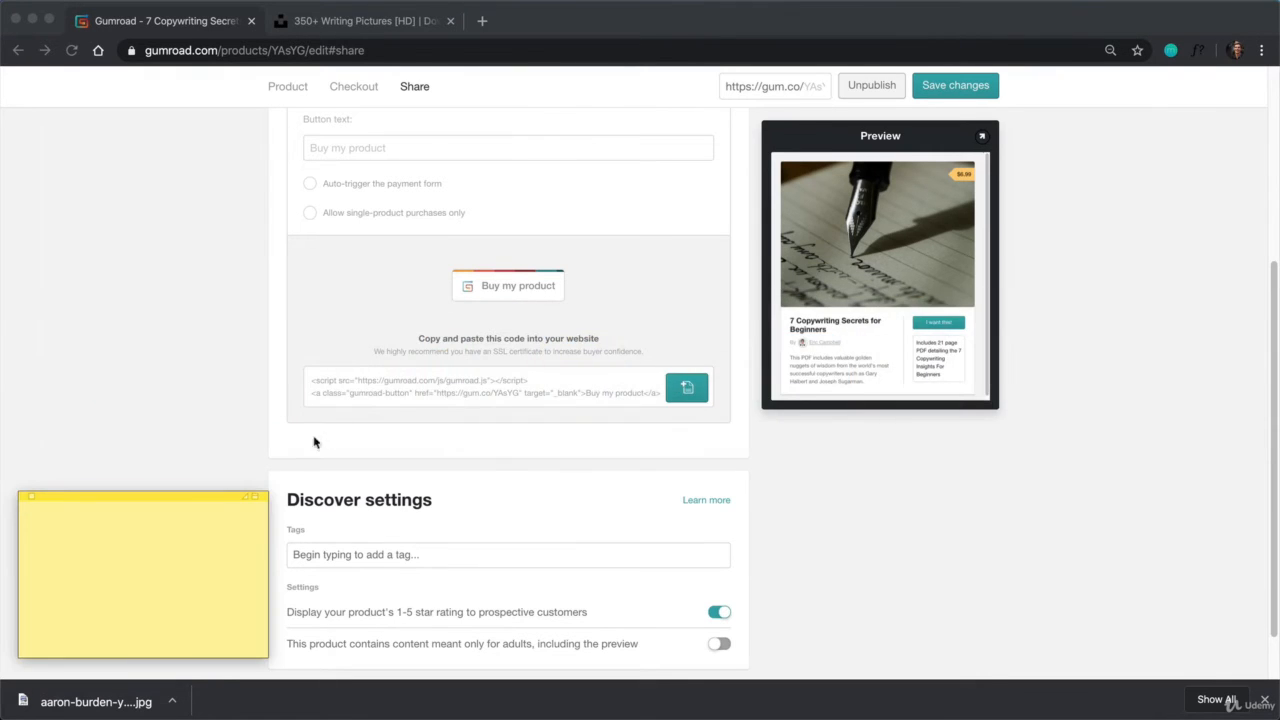
key(super+v)
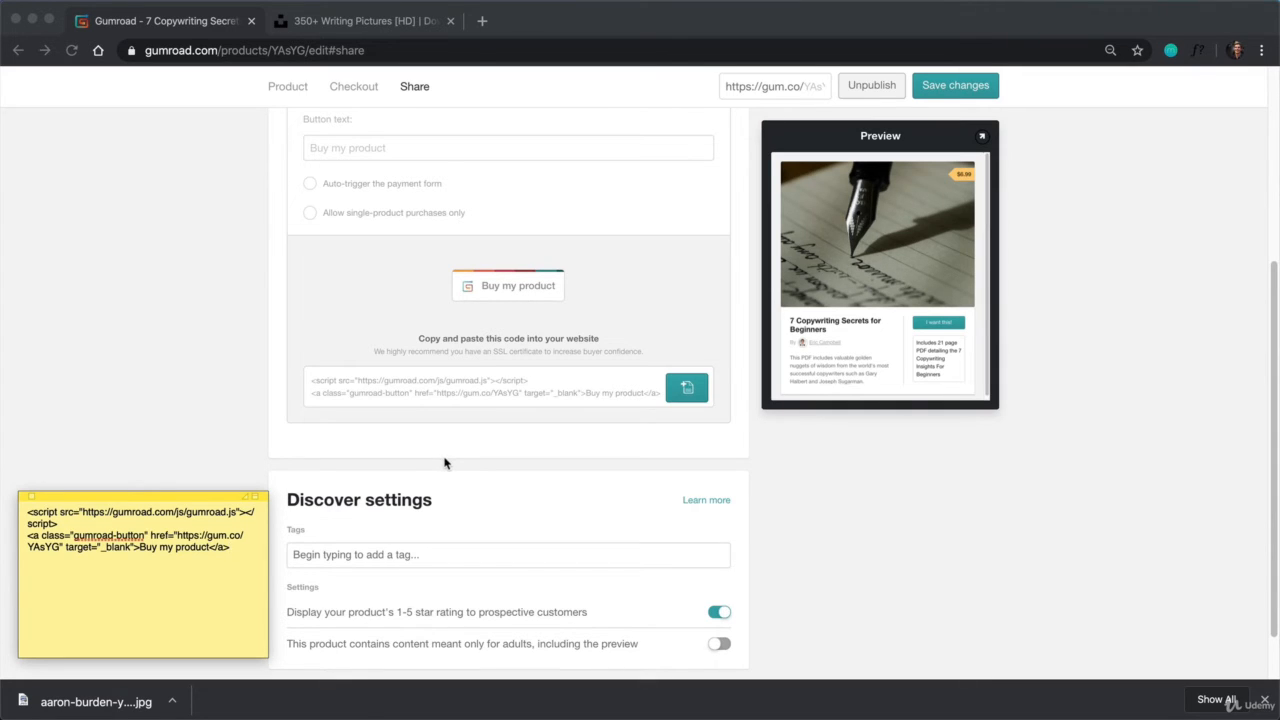
View the account's payout settings and reopen the "7 Copywriting Secrets for Beginners" product for editing
scroll(415, 366, up, 3)
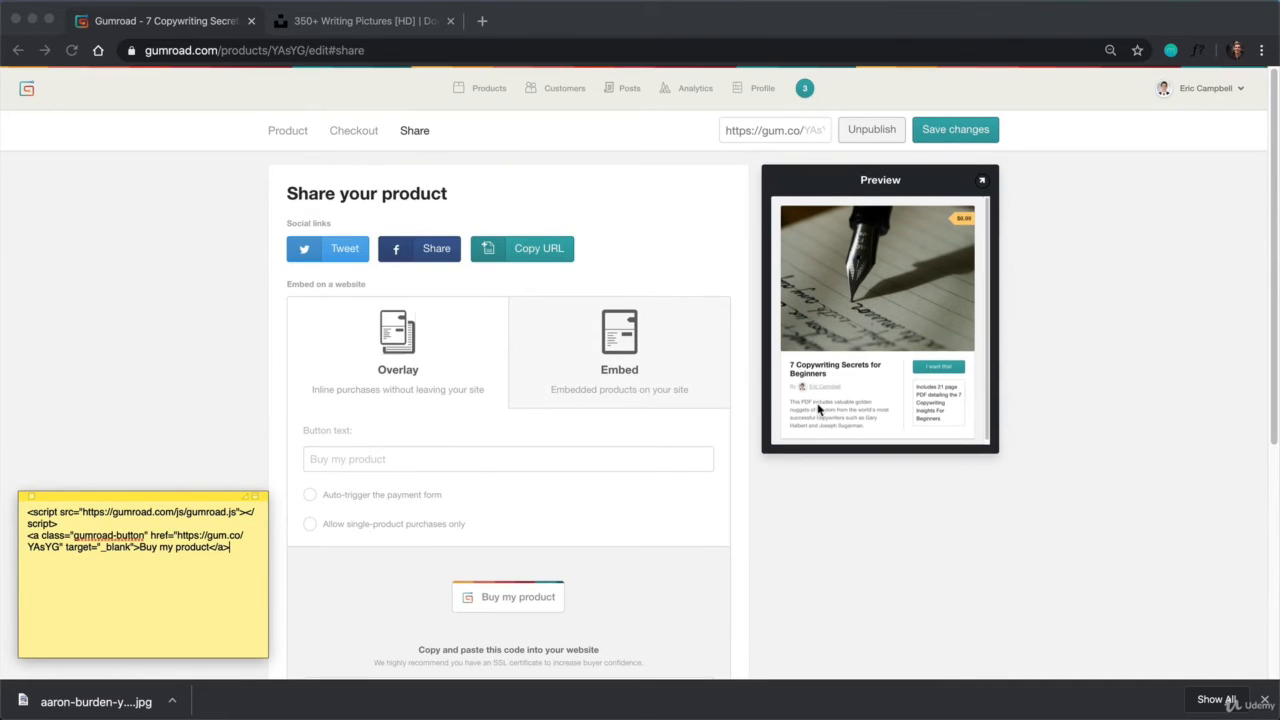
click(1239, 93)
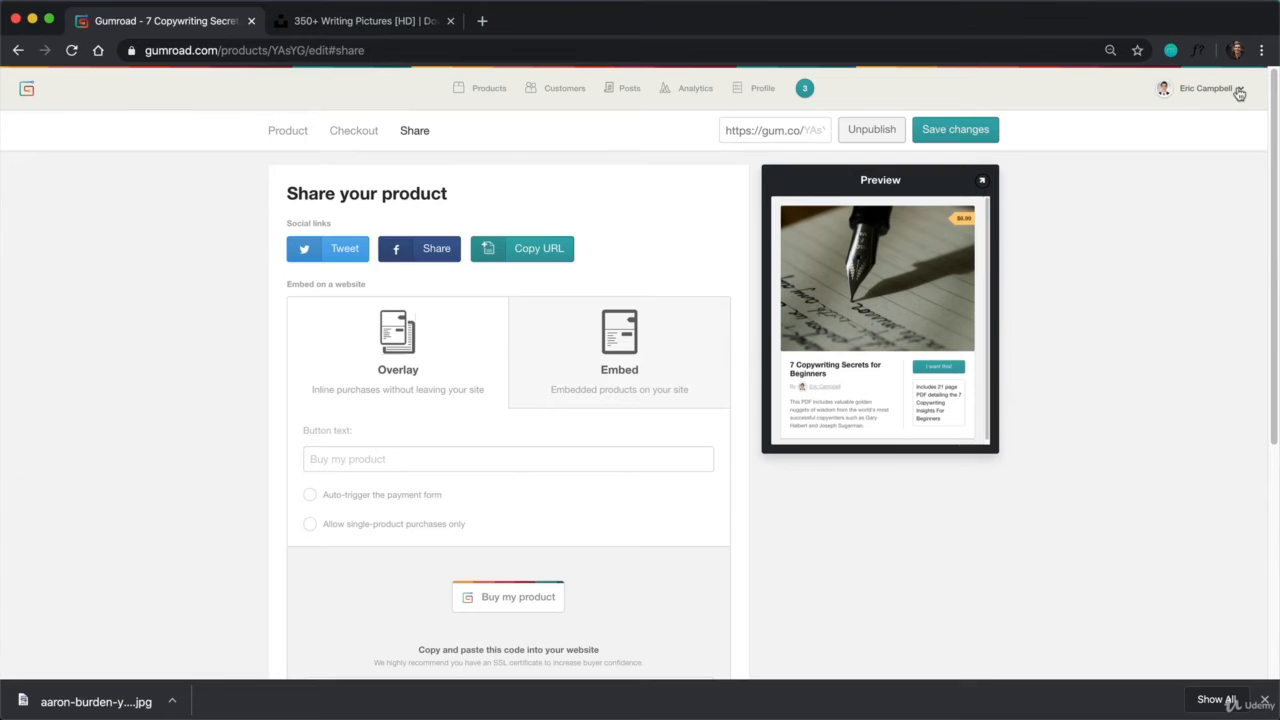
click(1239, 93)
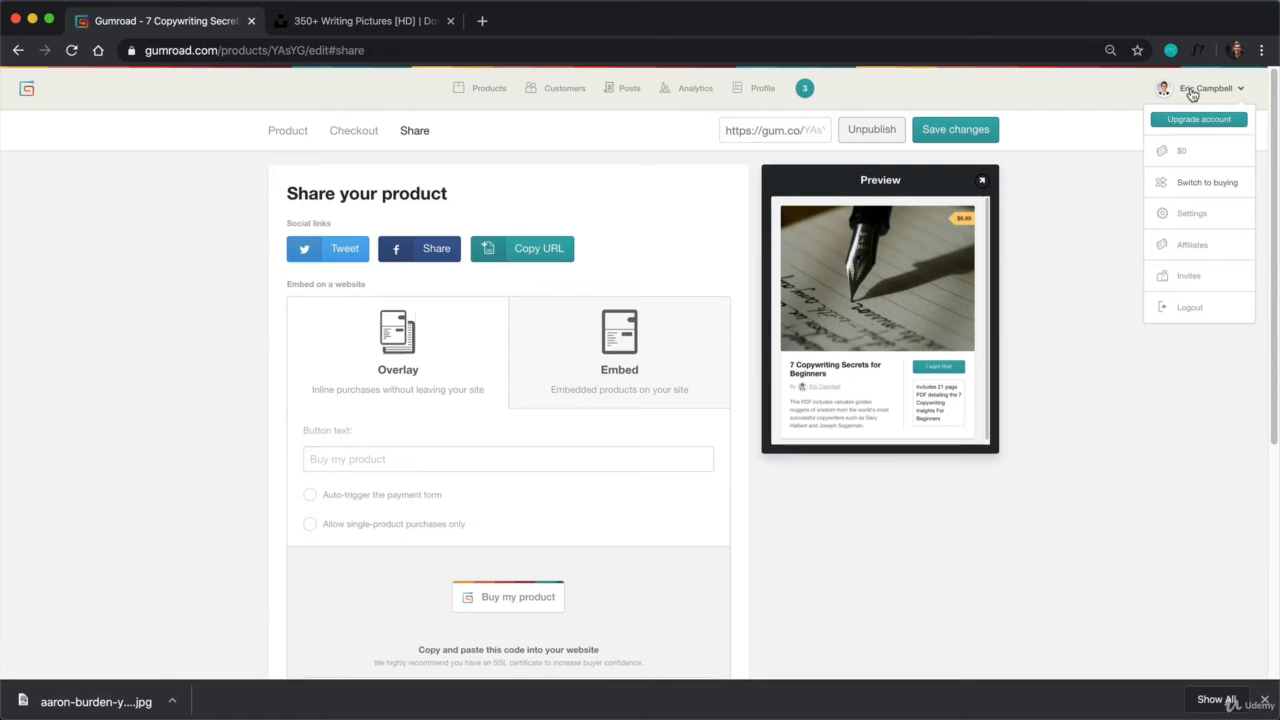
click(1199, 212)
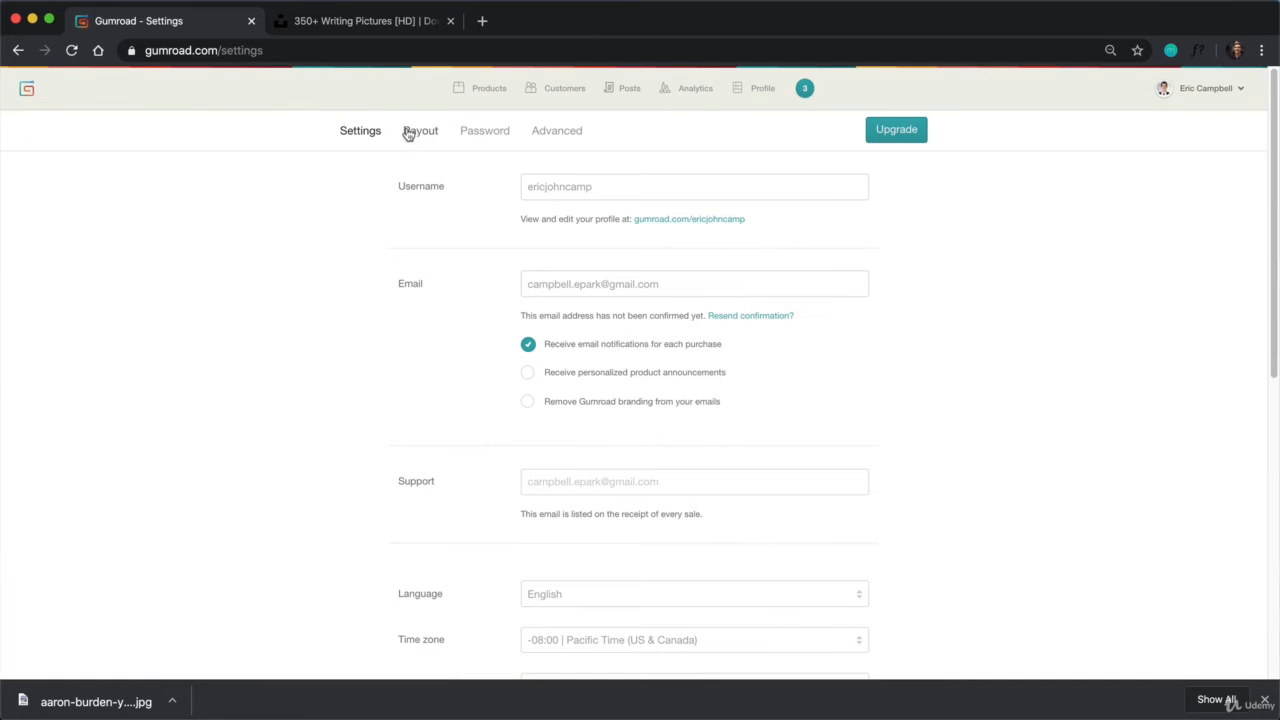
click(418, 134)
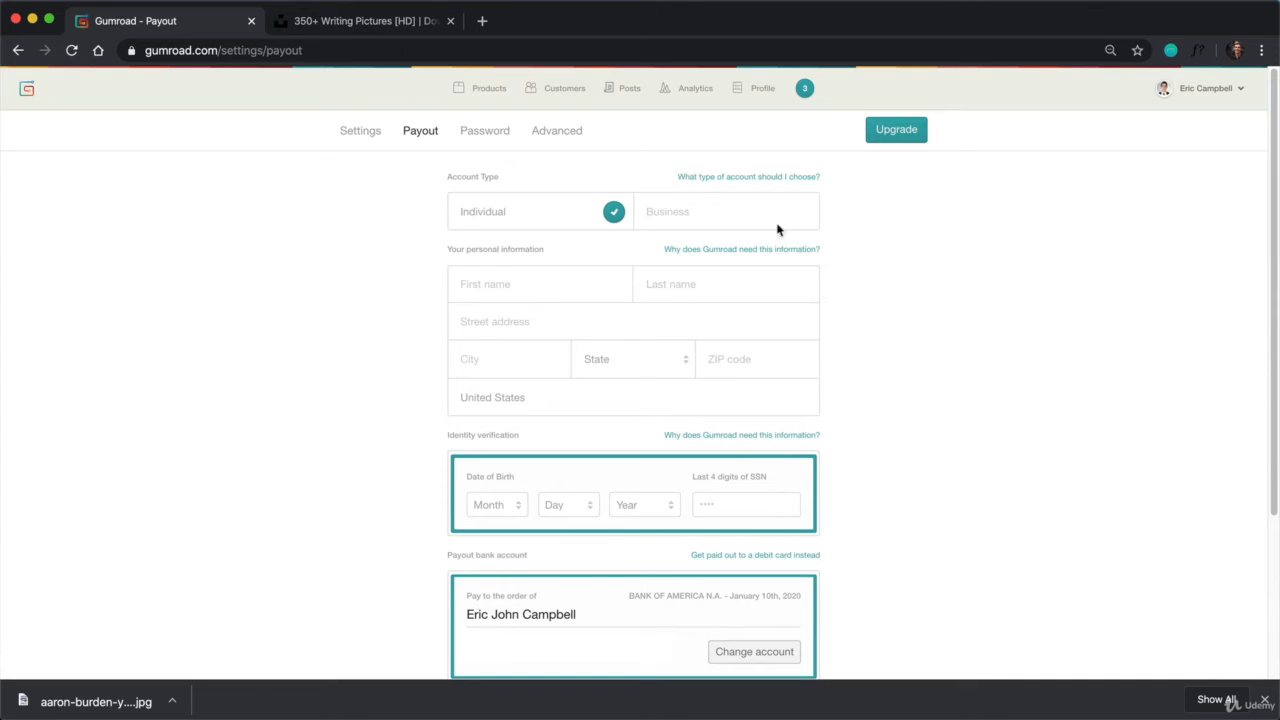
click(490, 88)
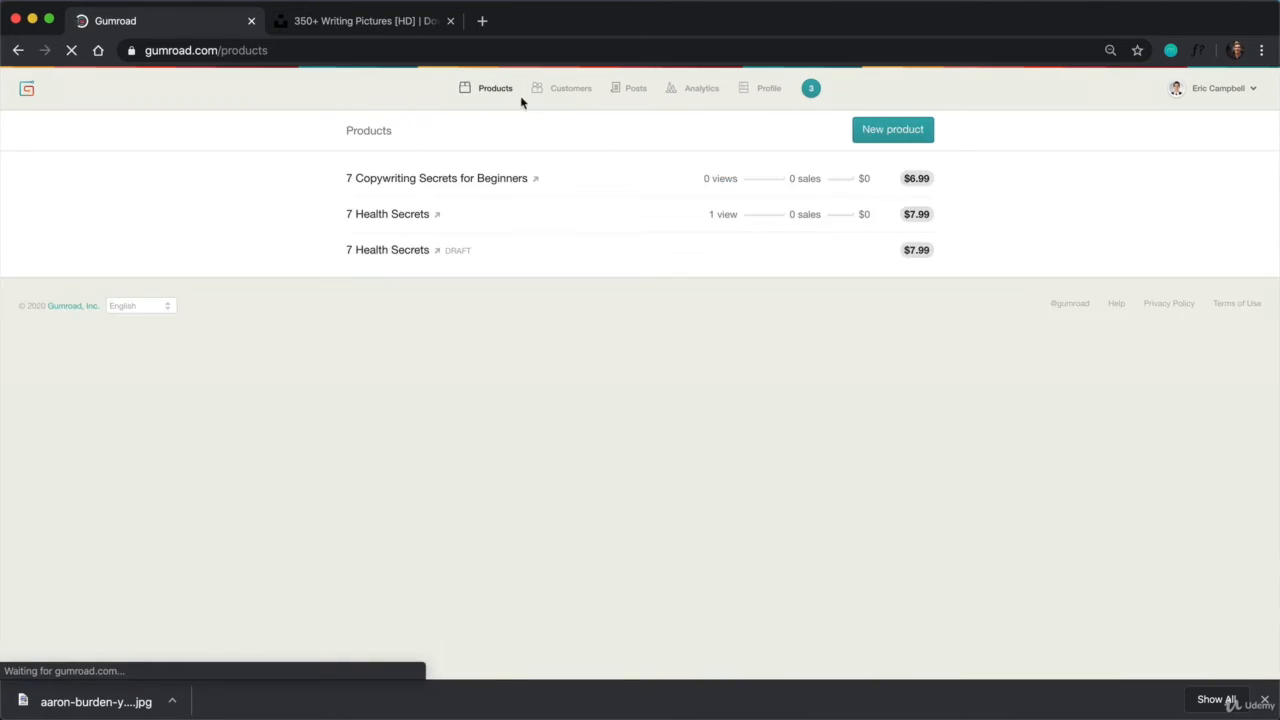
click(482, 185)
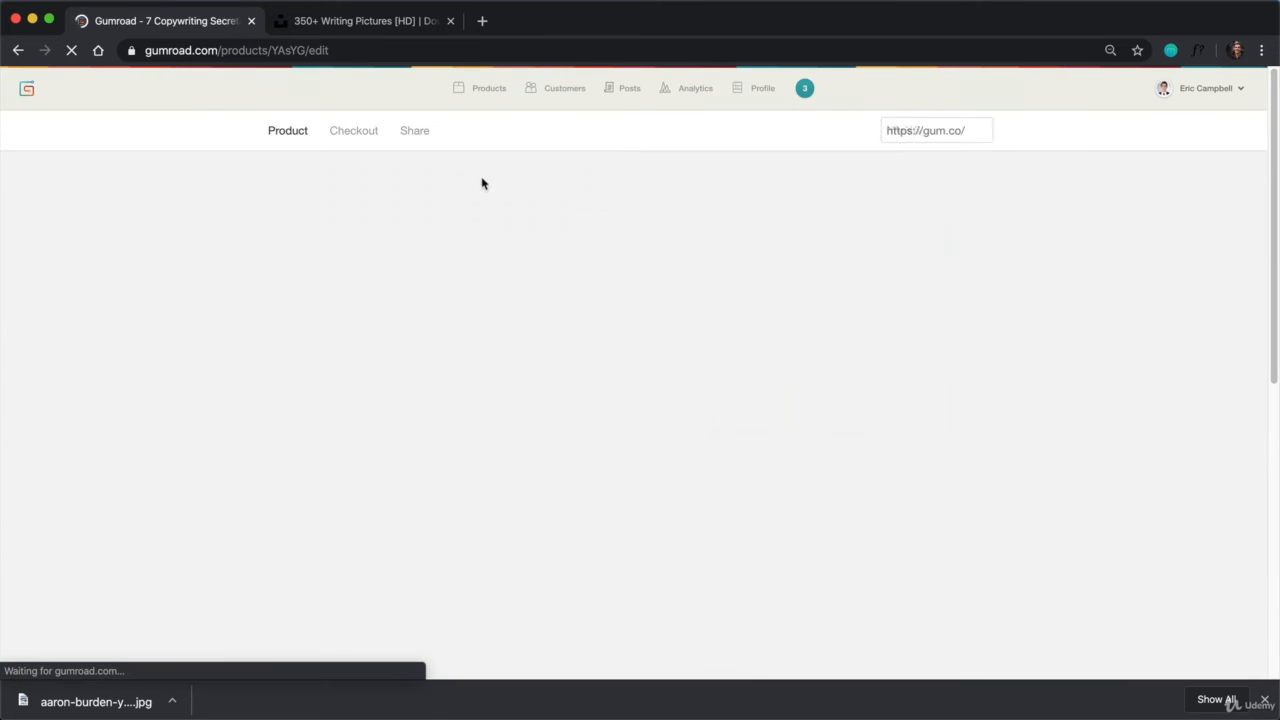
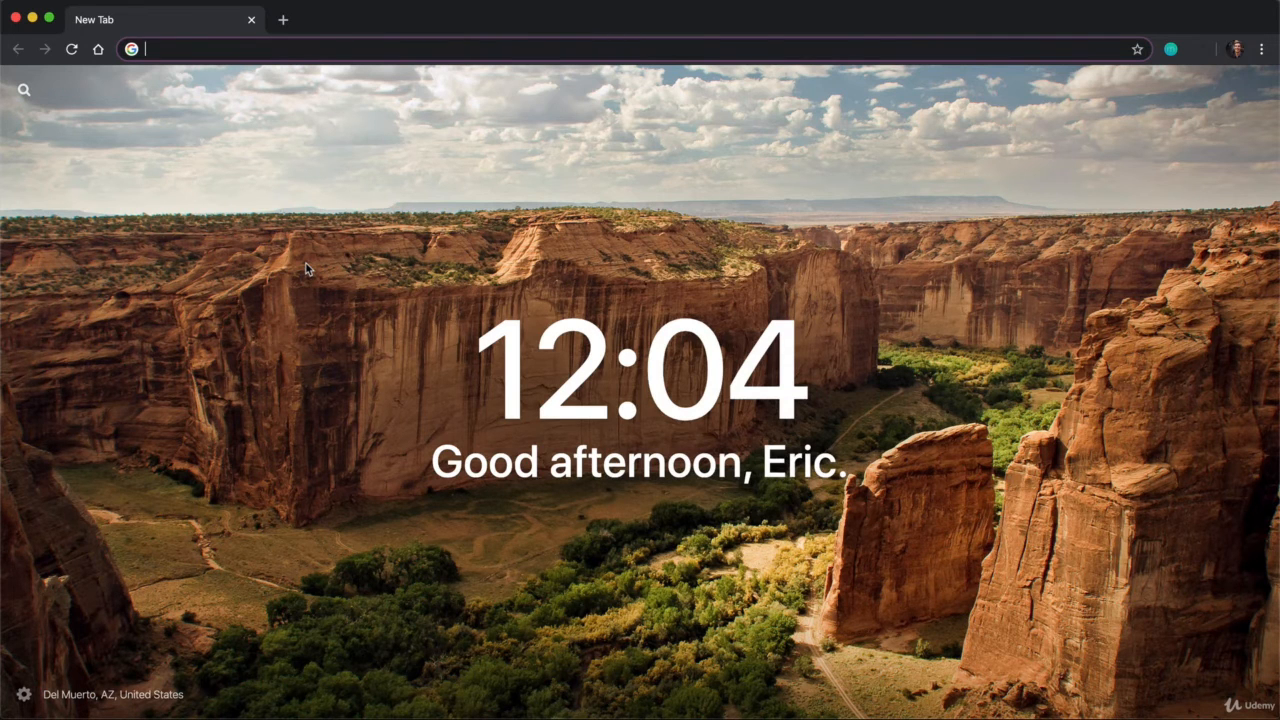
Go to the WordPress admin dashboard at projectselfexpression.com/wp-admin
text(projectselfexpression.com)
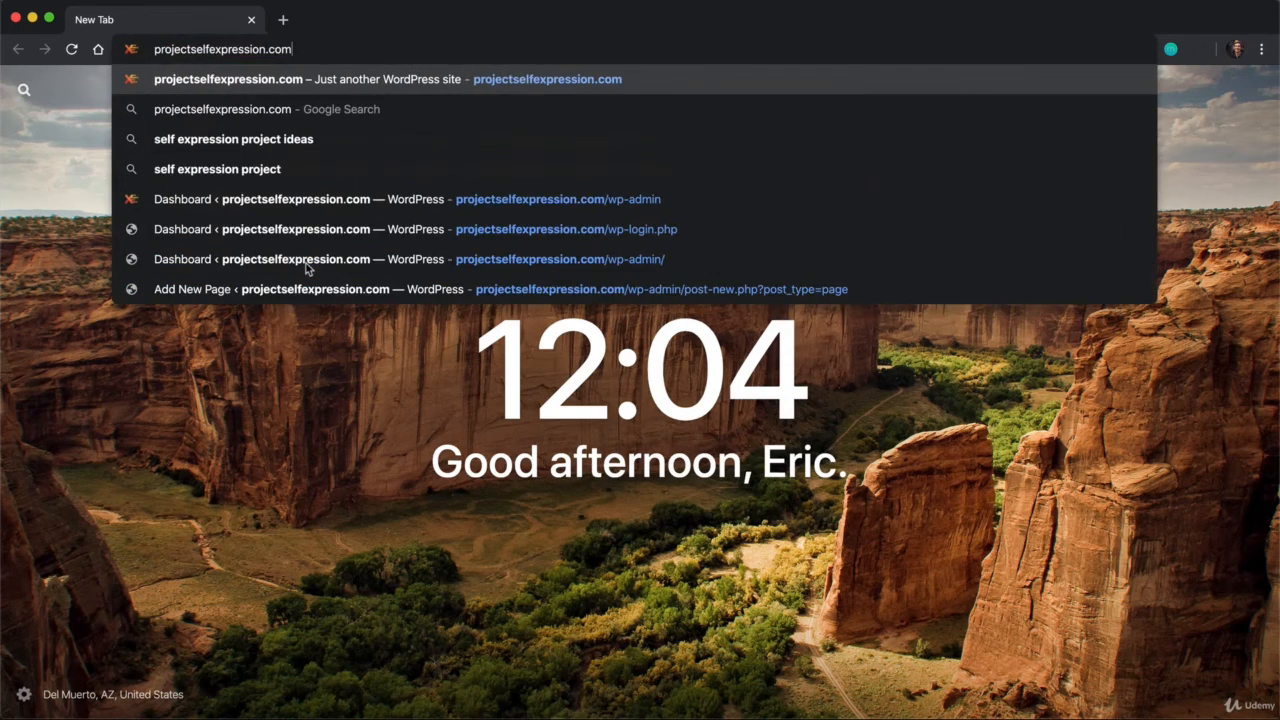
text(/wp-admi)
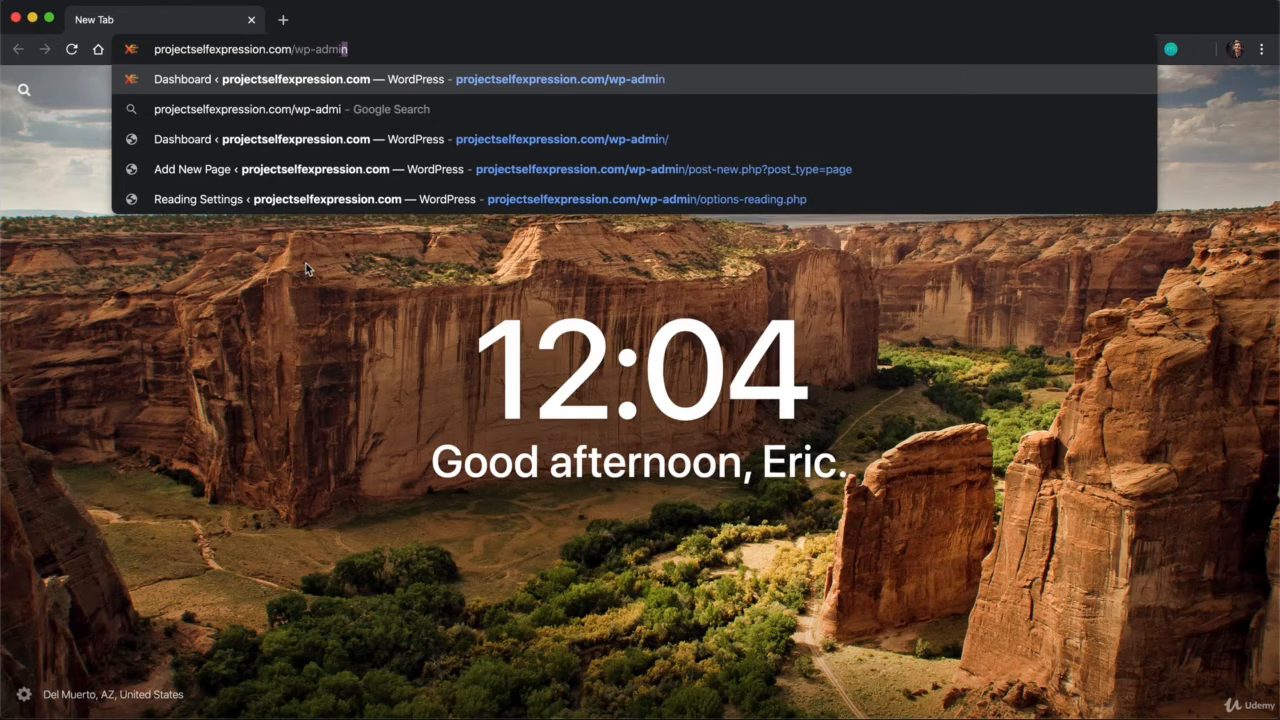
text(n)
key(Return)
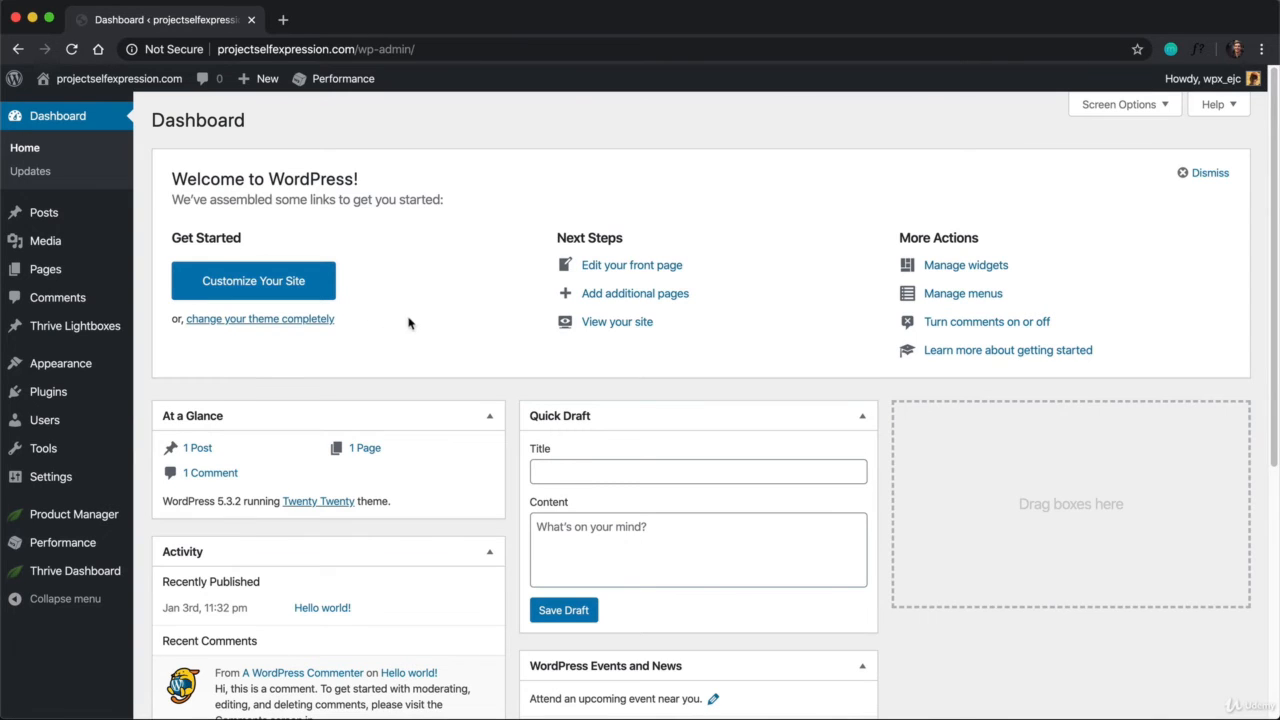
Add a new page titled "Sales Page" and publish it
mouse_move(41, 265)
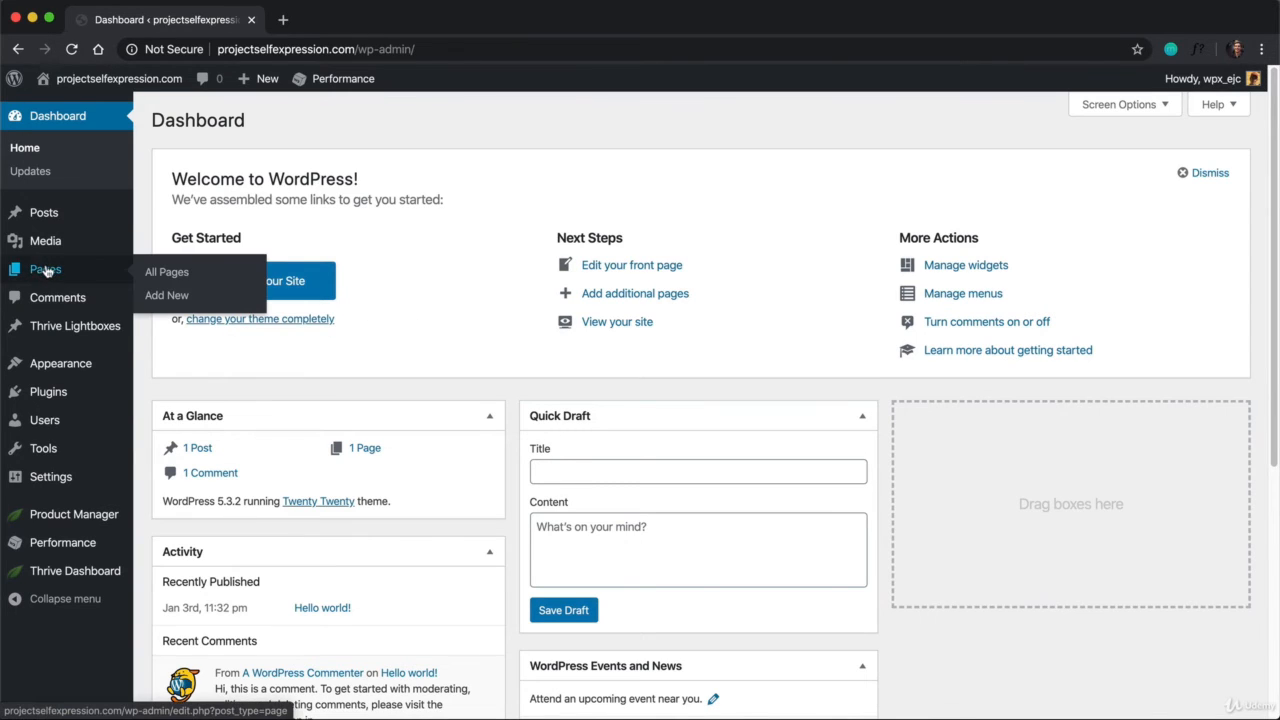
click(179, 299)
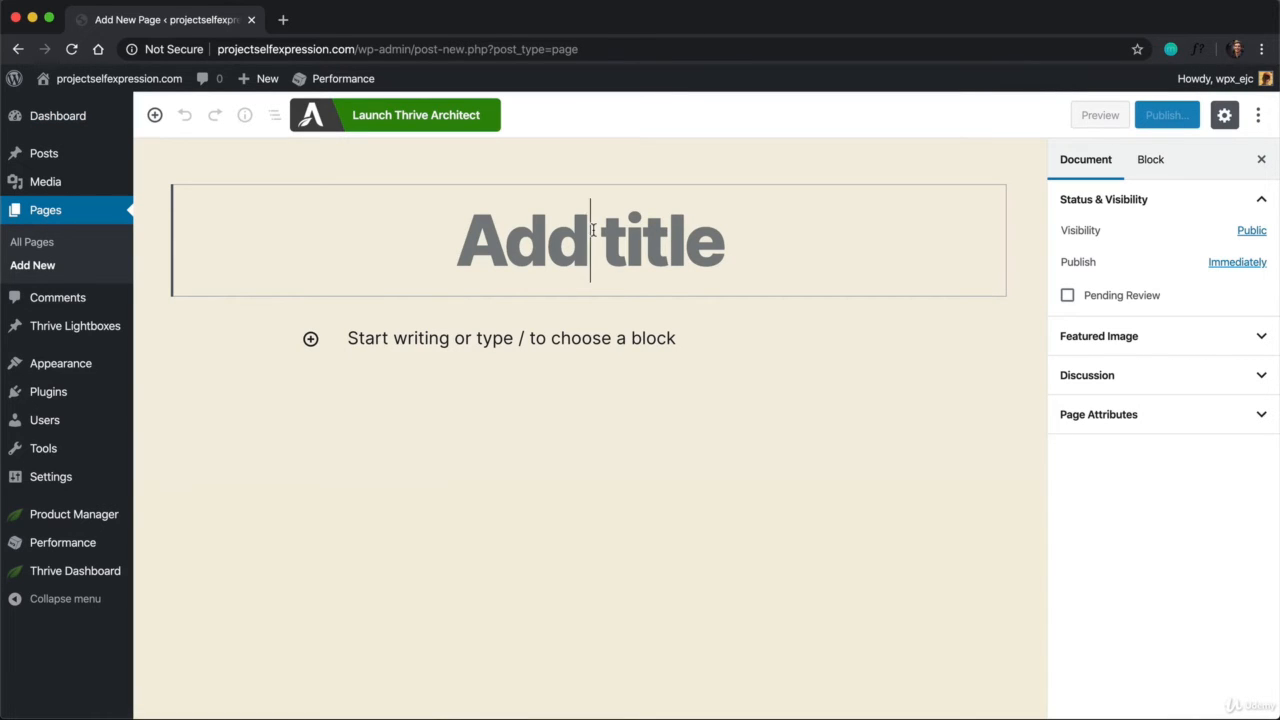
text(Sales Page)
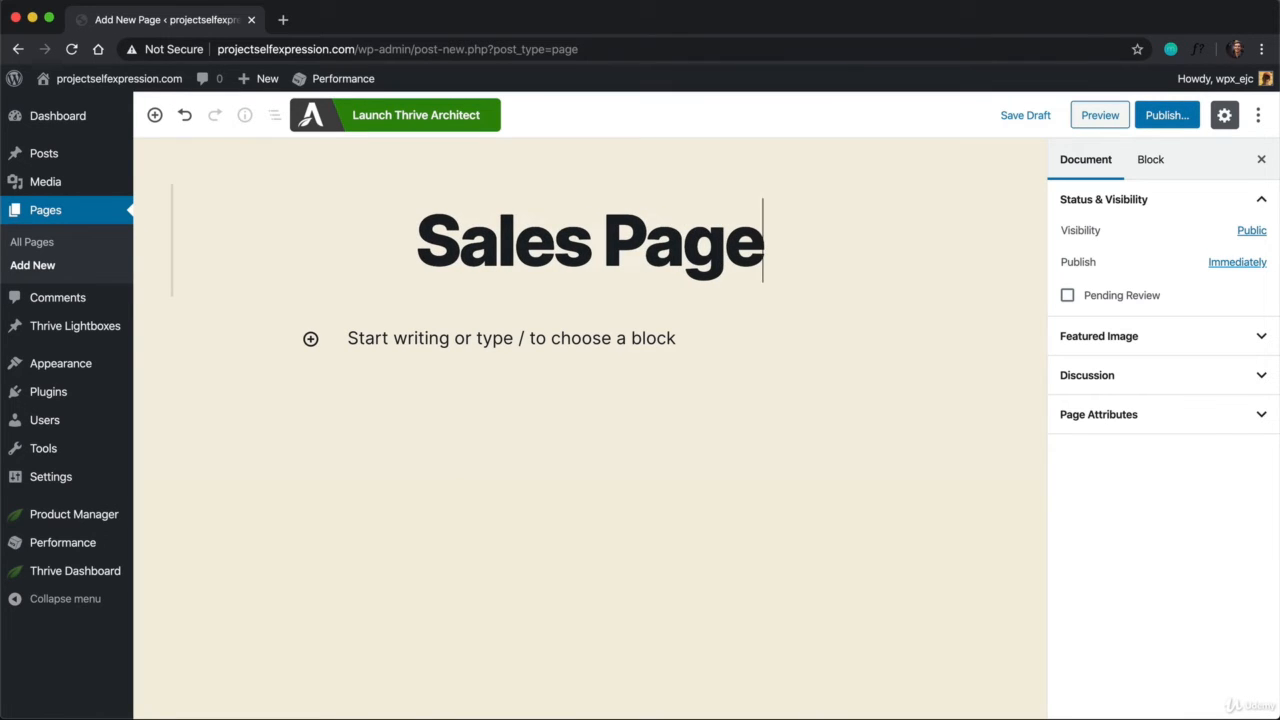
click(1176, 118)
click(1182, 115)
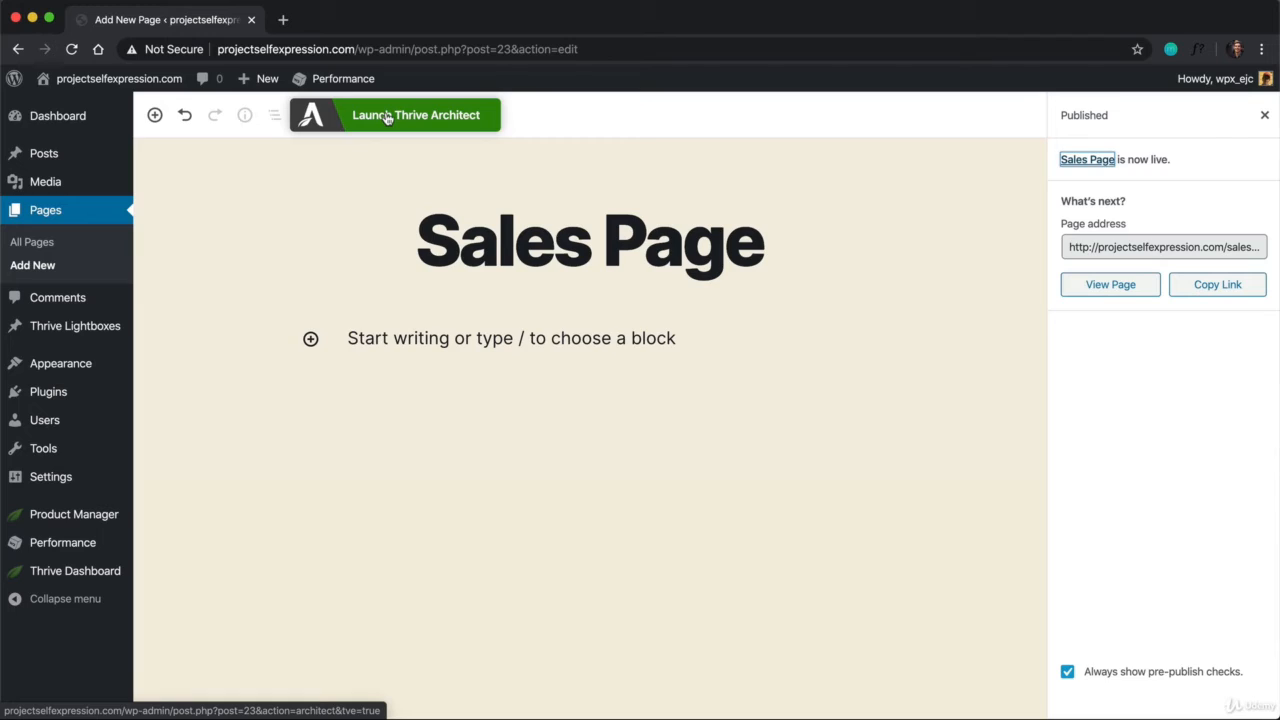
Open eric.camp/thrivetutorials in a new tab and look through the available Thrive Architect tutorials
click(283, 20)
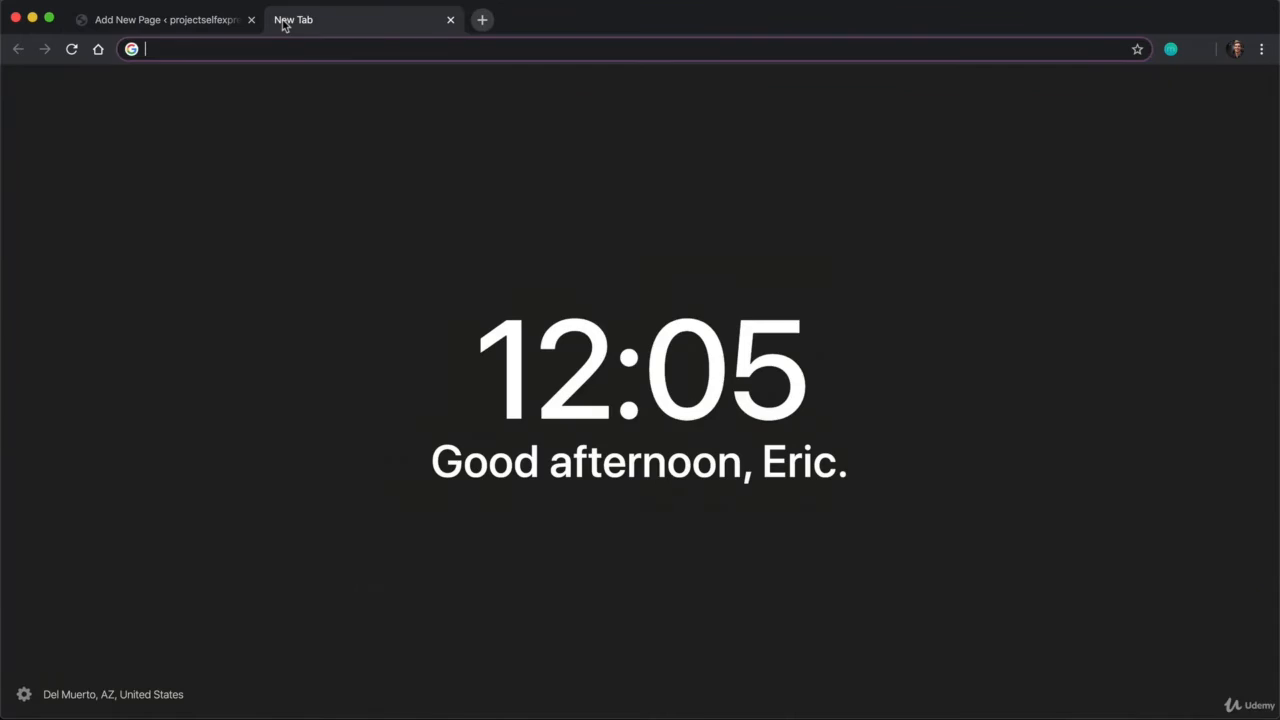
text(eric.camp)
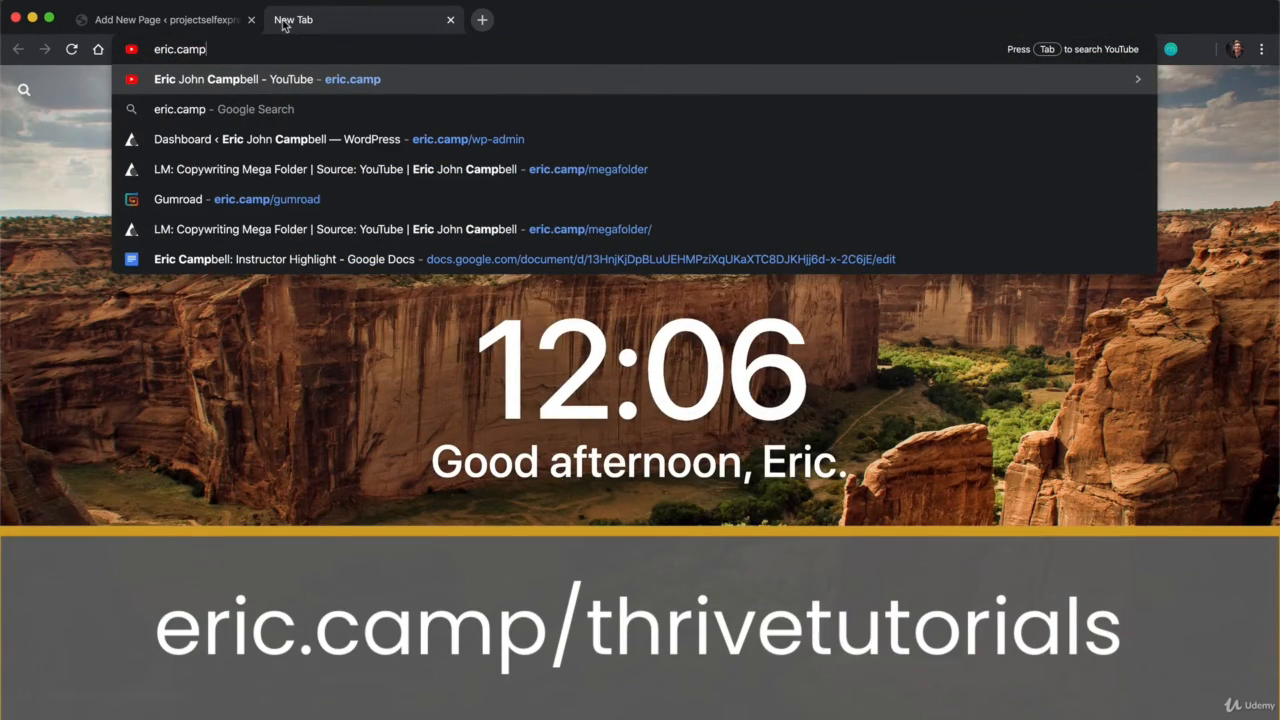
text(/thrivetutorials)
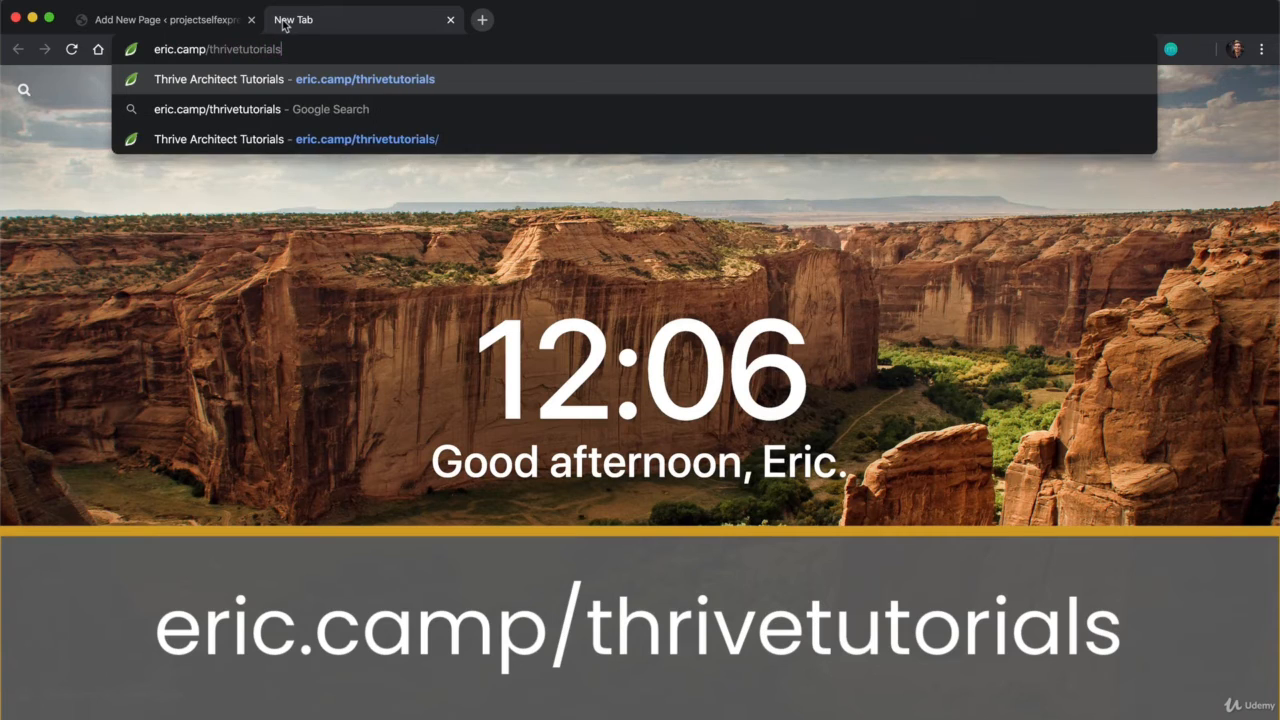
key(Return)
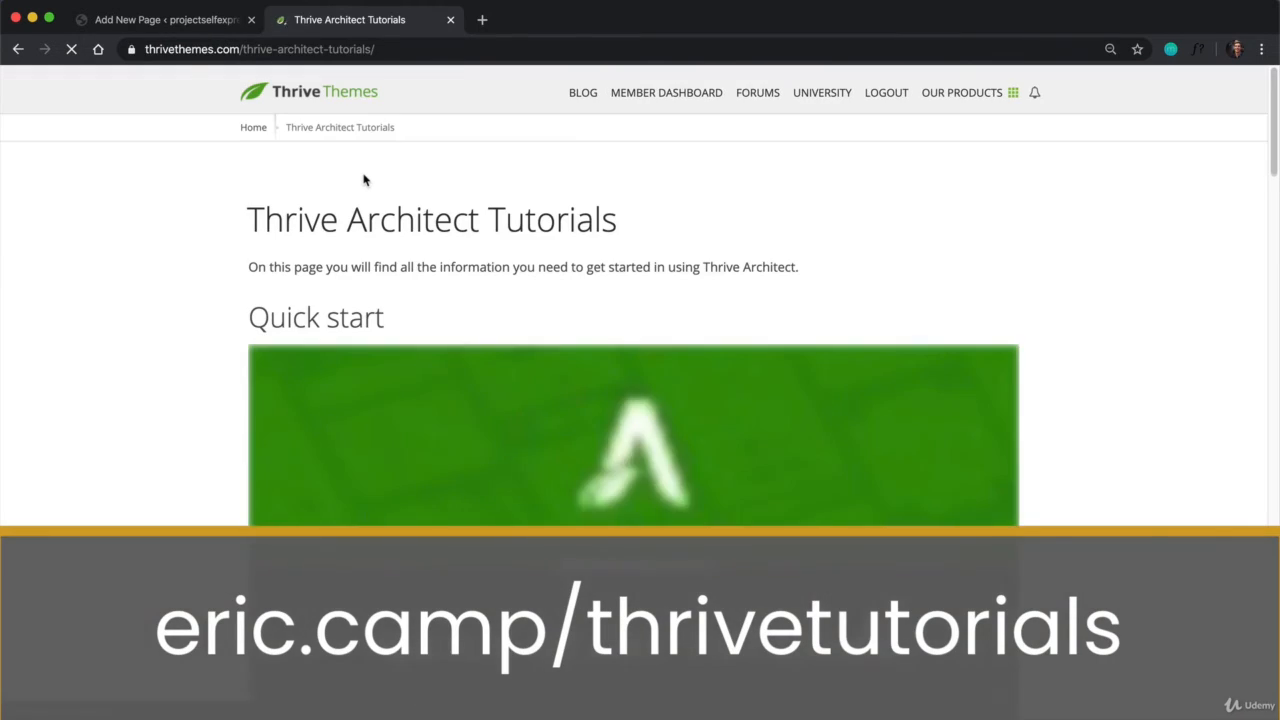
scroll(420, 262, down, 2)
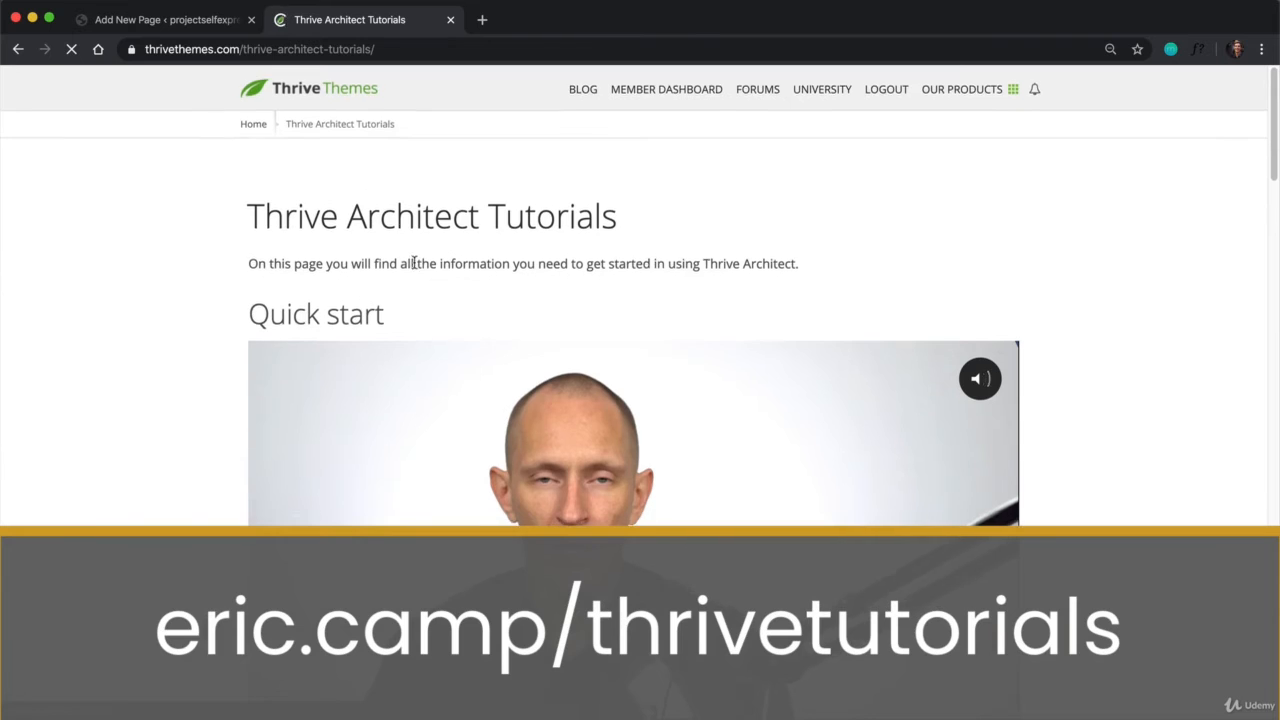
click(186, 25)
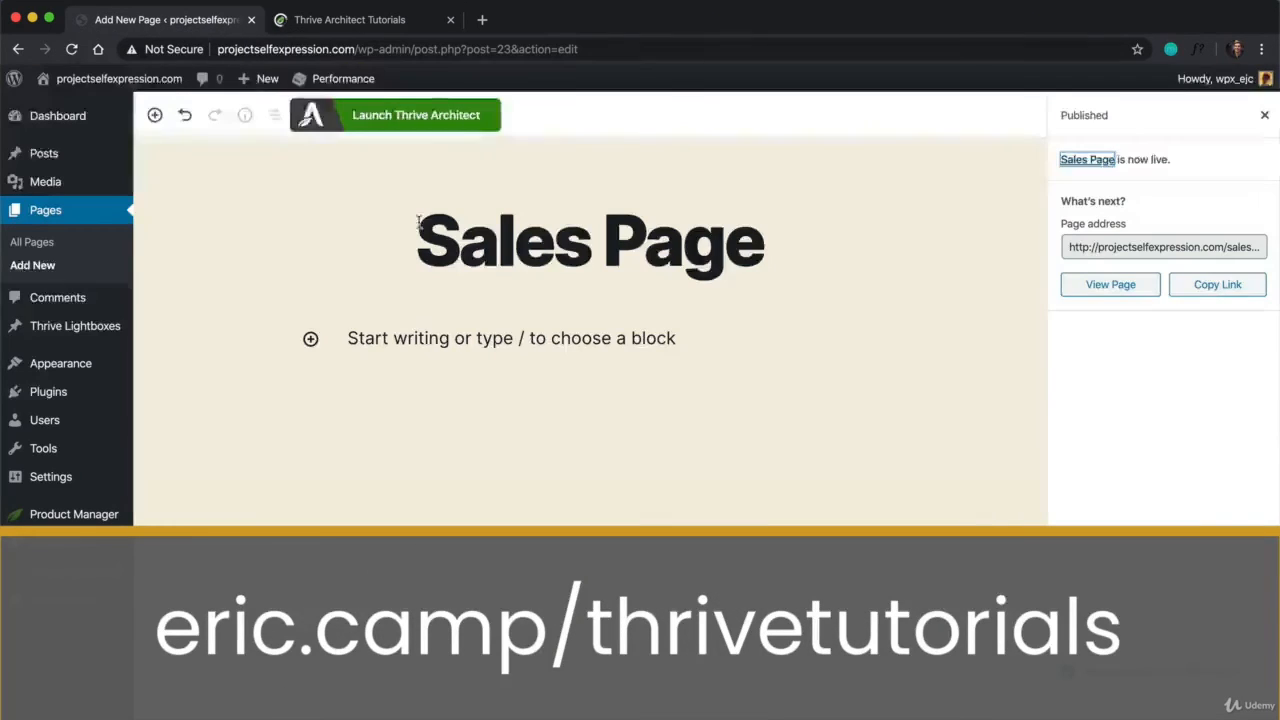
click(372, 27)
scroll(600, 404, down, 15)
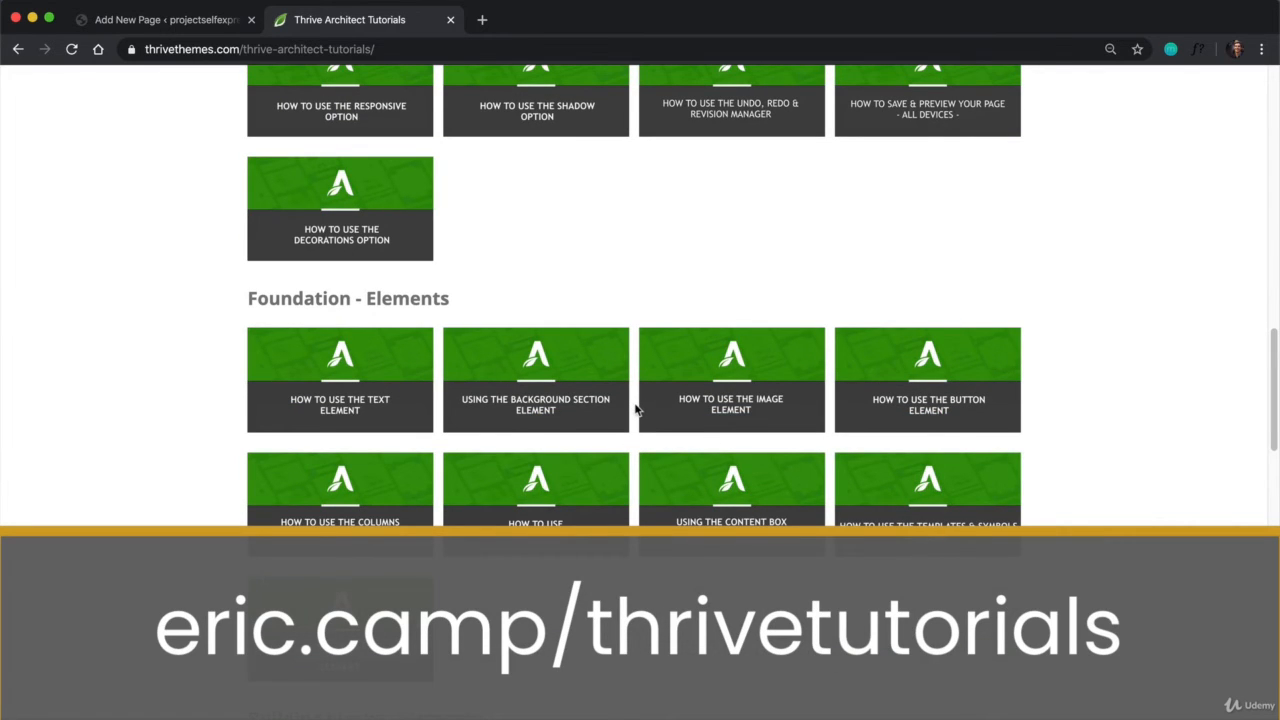
Return to the WordPress editor for the Sales Page and launch Thrive Architect on it
click(166, 20)
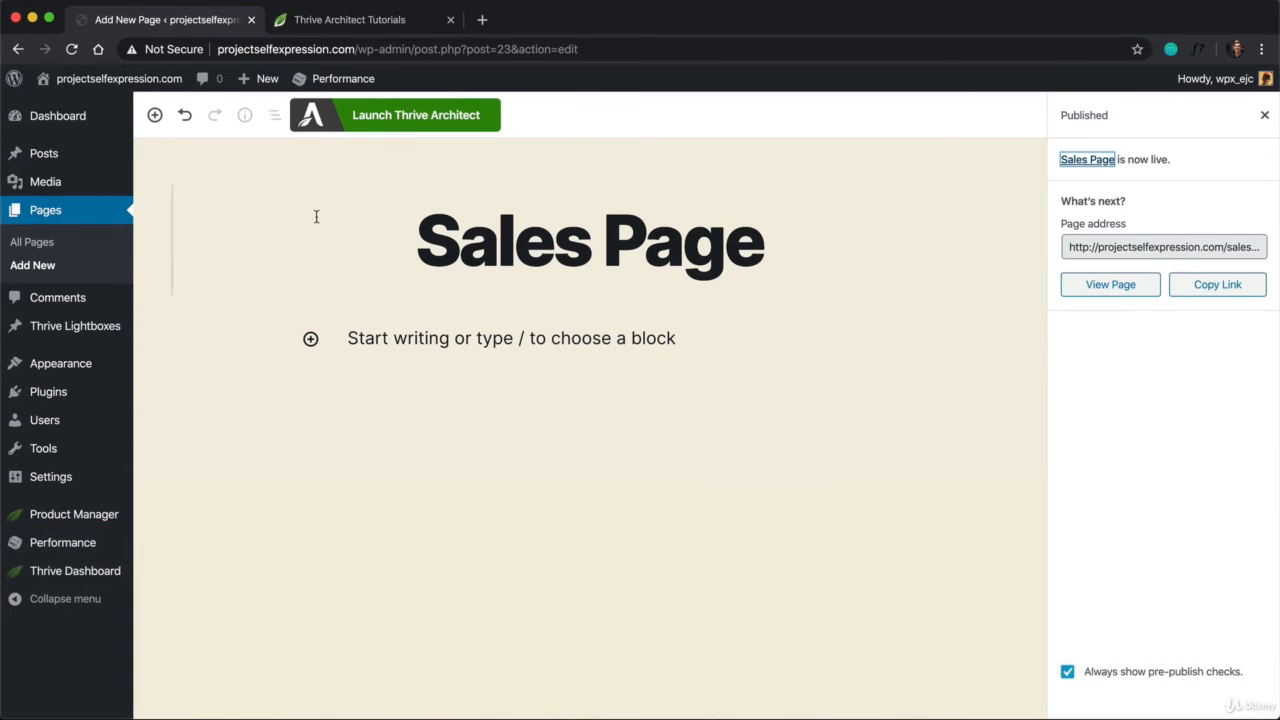
click(409, 116)
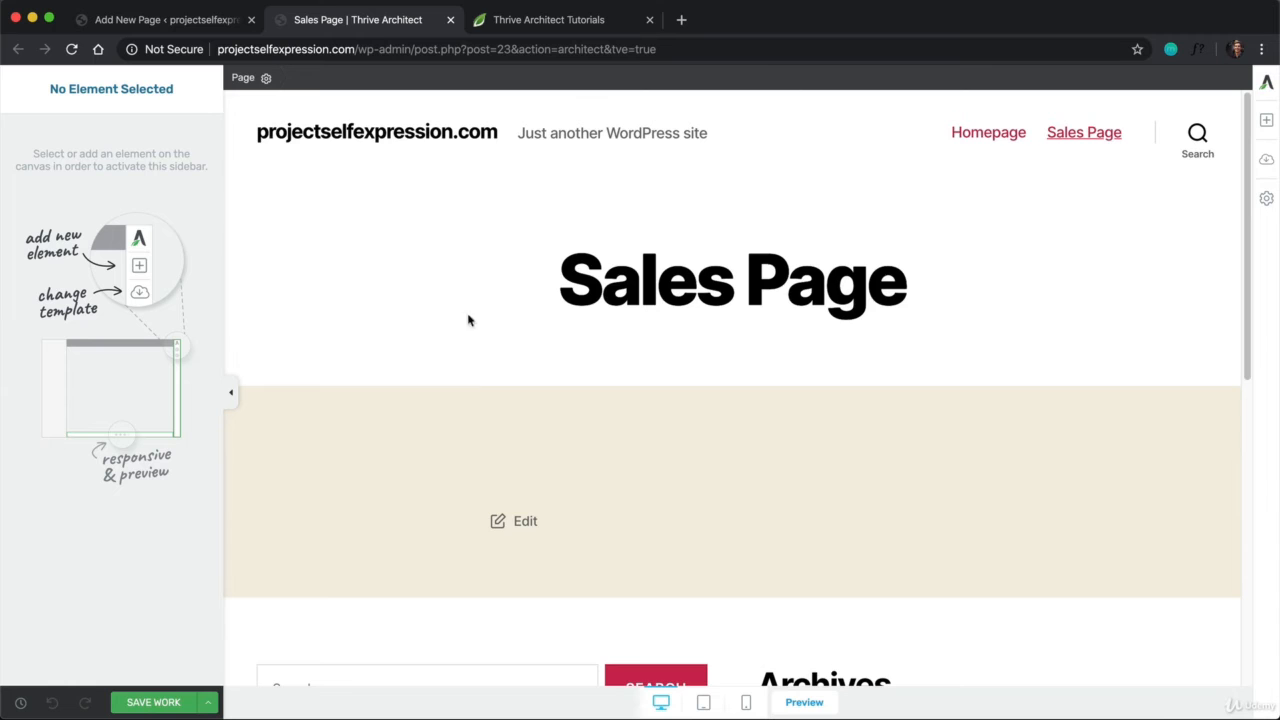
Apply the "Not PS Smart Blank Page" landing page template from the Not PS Smart set to the page
click(1267, 164)
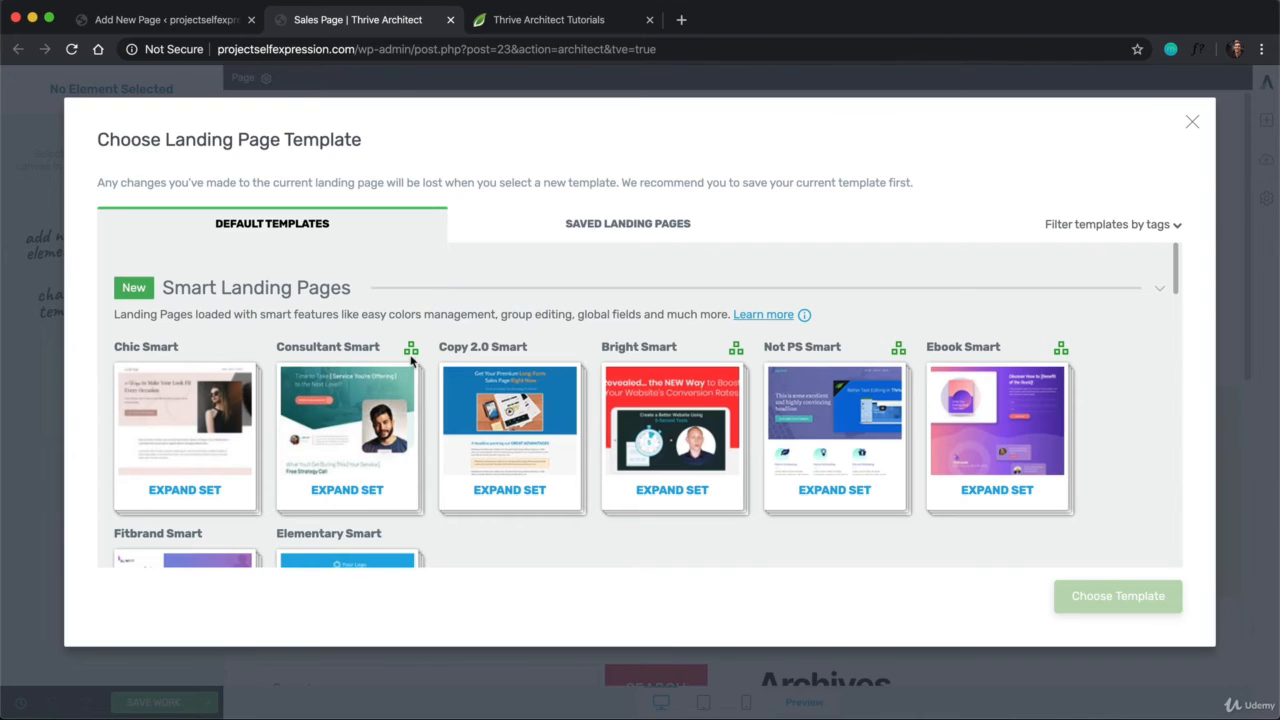
mouse_move(411, 356)
mouse_move(899, 353)
click(834, 490)
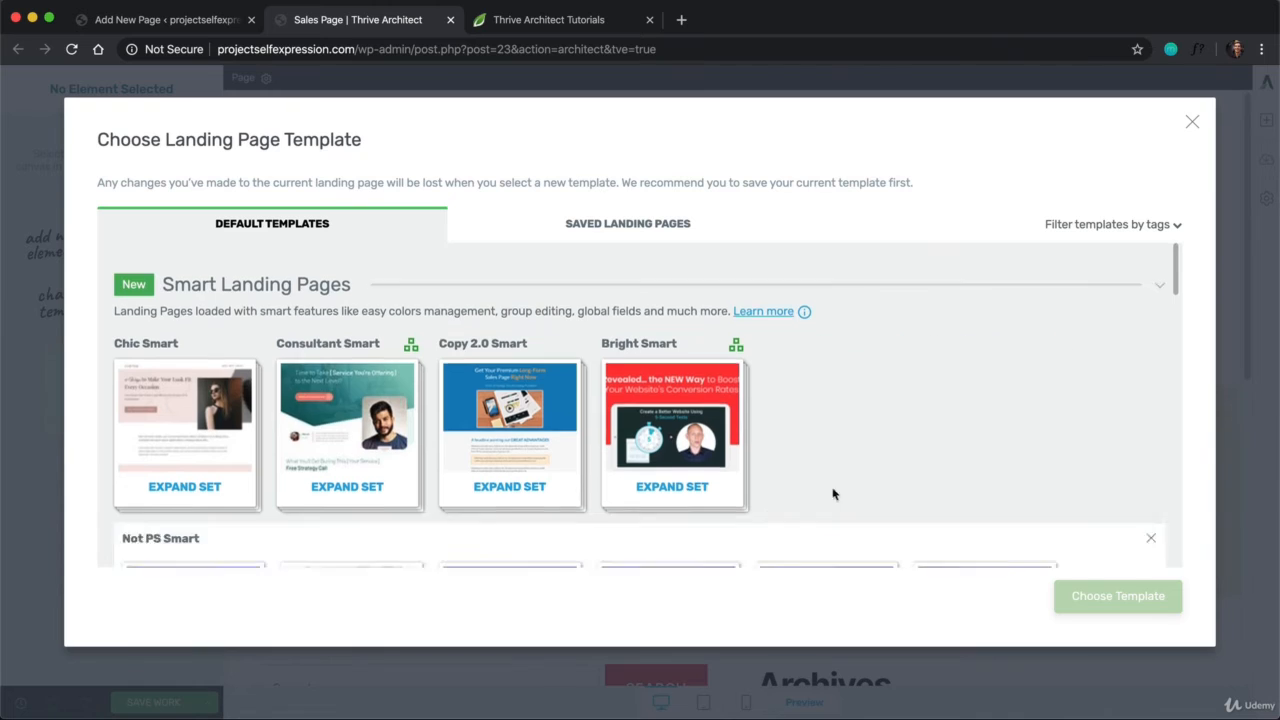
scroll(823, 497, down, 3)
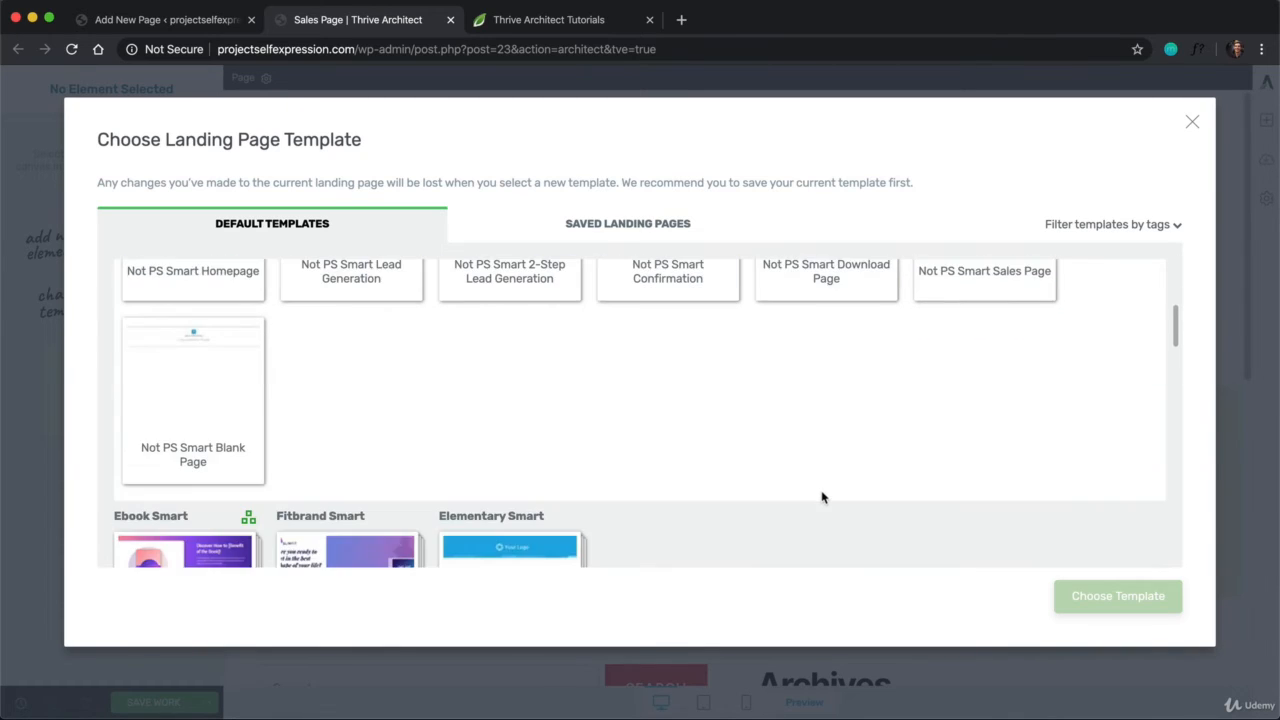
scroll(822, 497, up, 2)
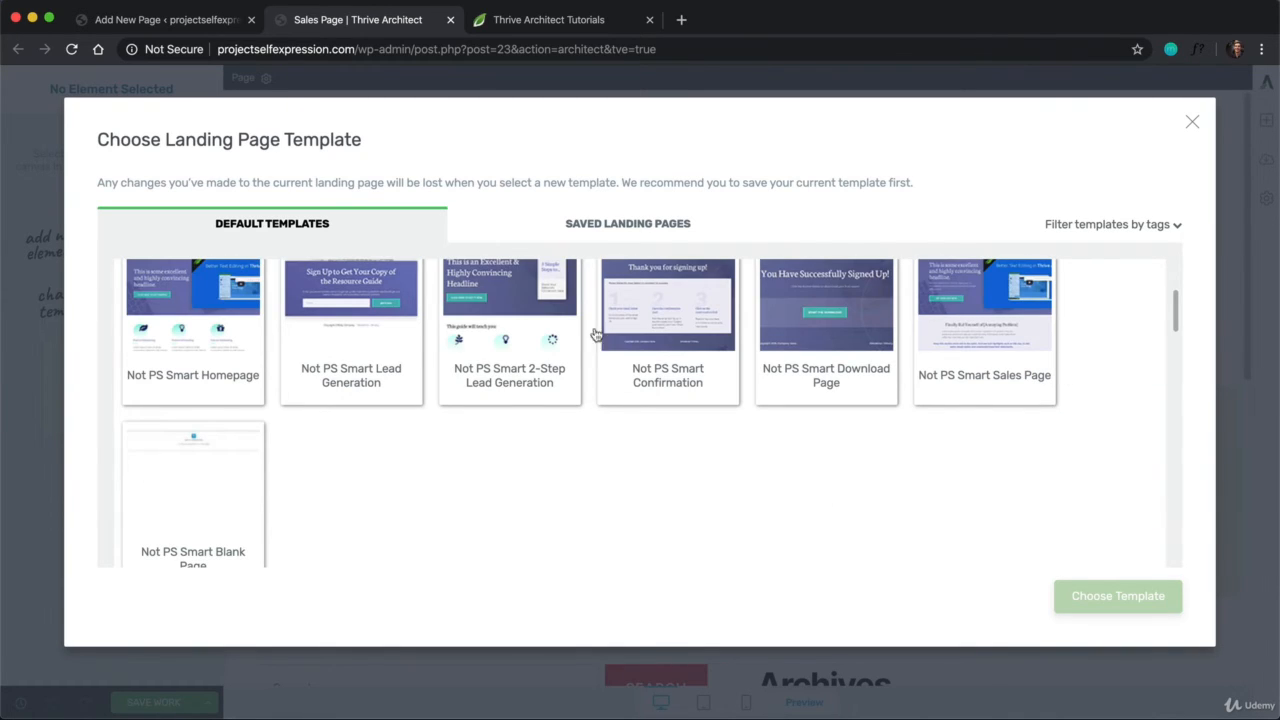
scroll(314, 362, down, 1)
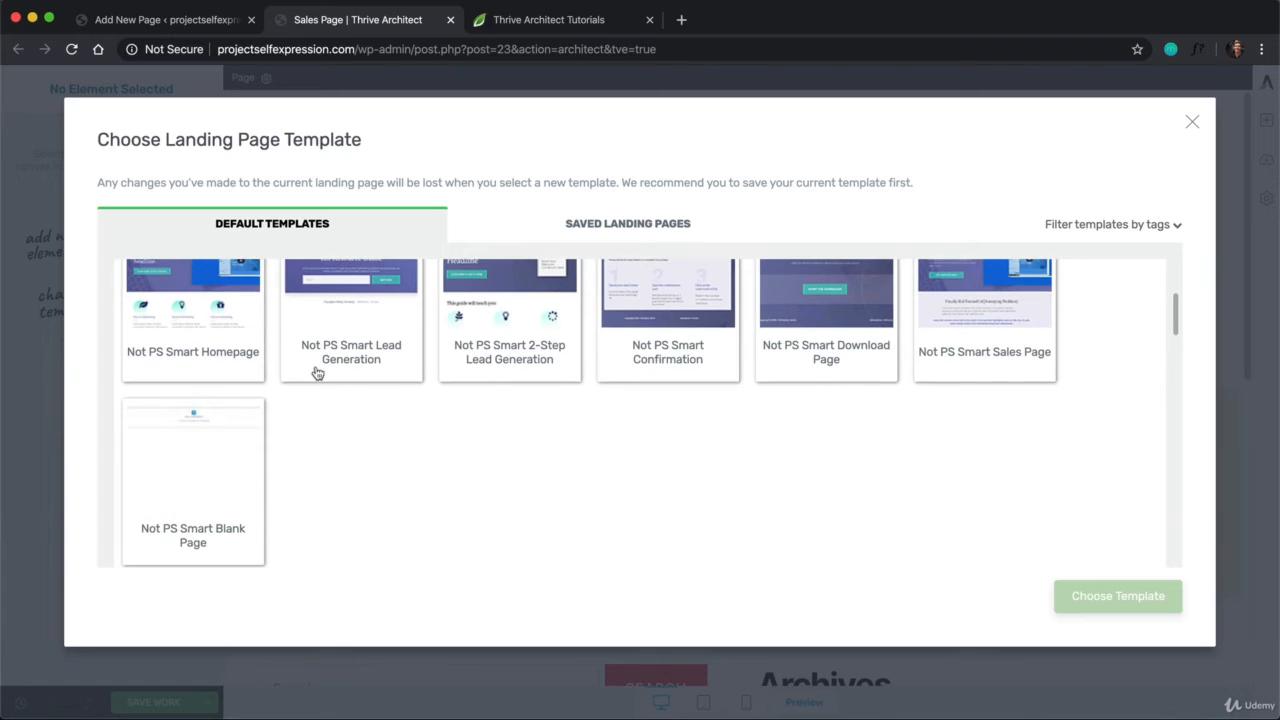
click(217, 458)
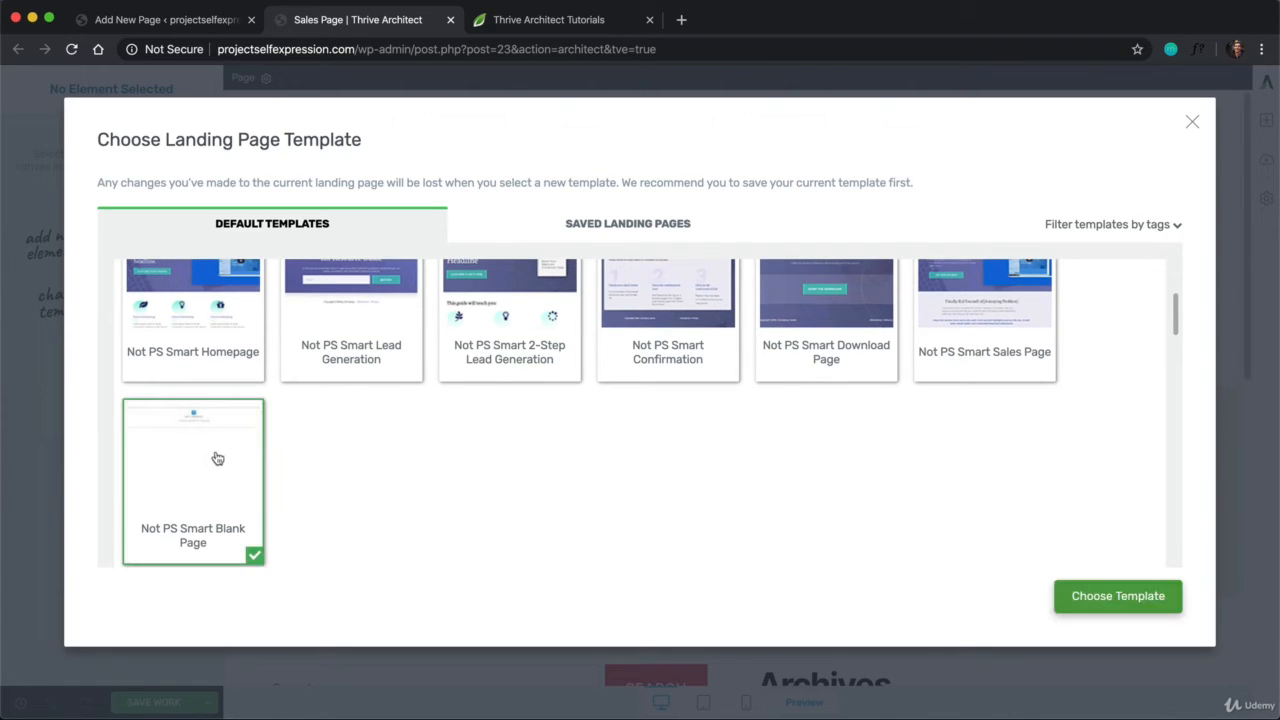
click(1116, 593)
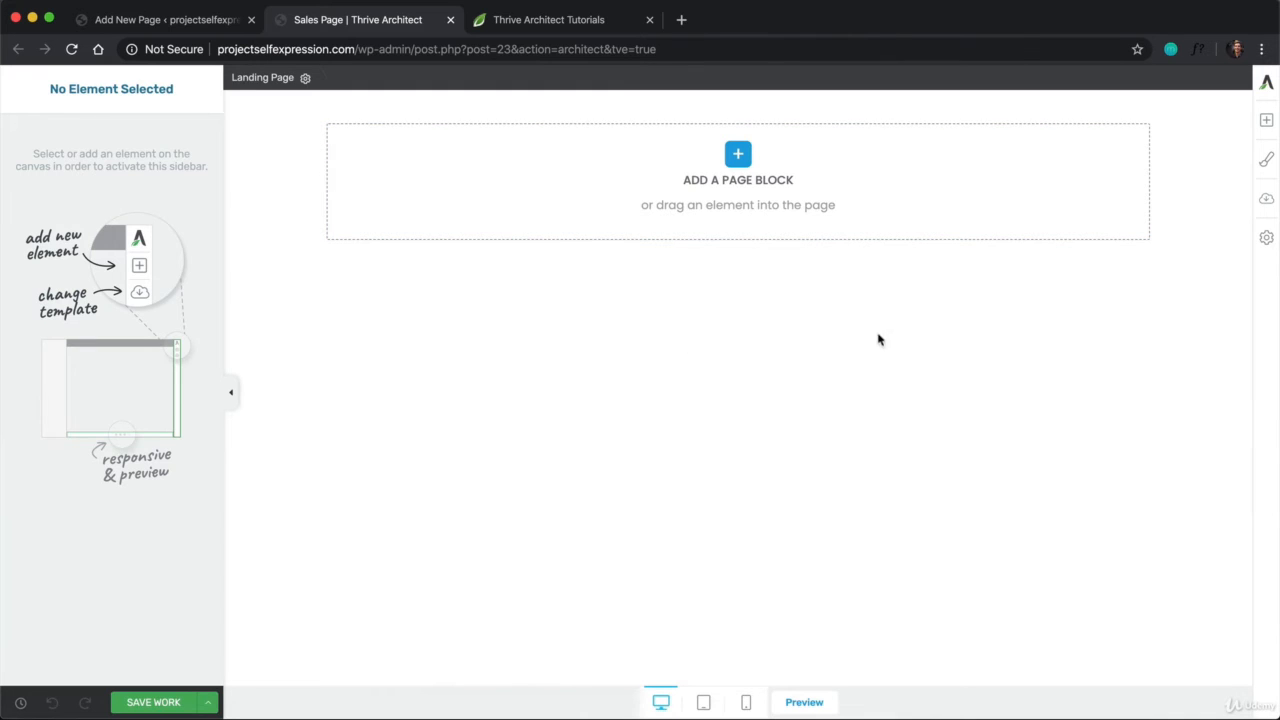
click(1267, 121)
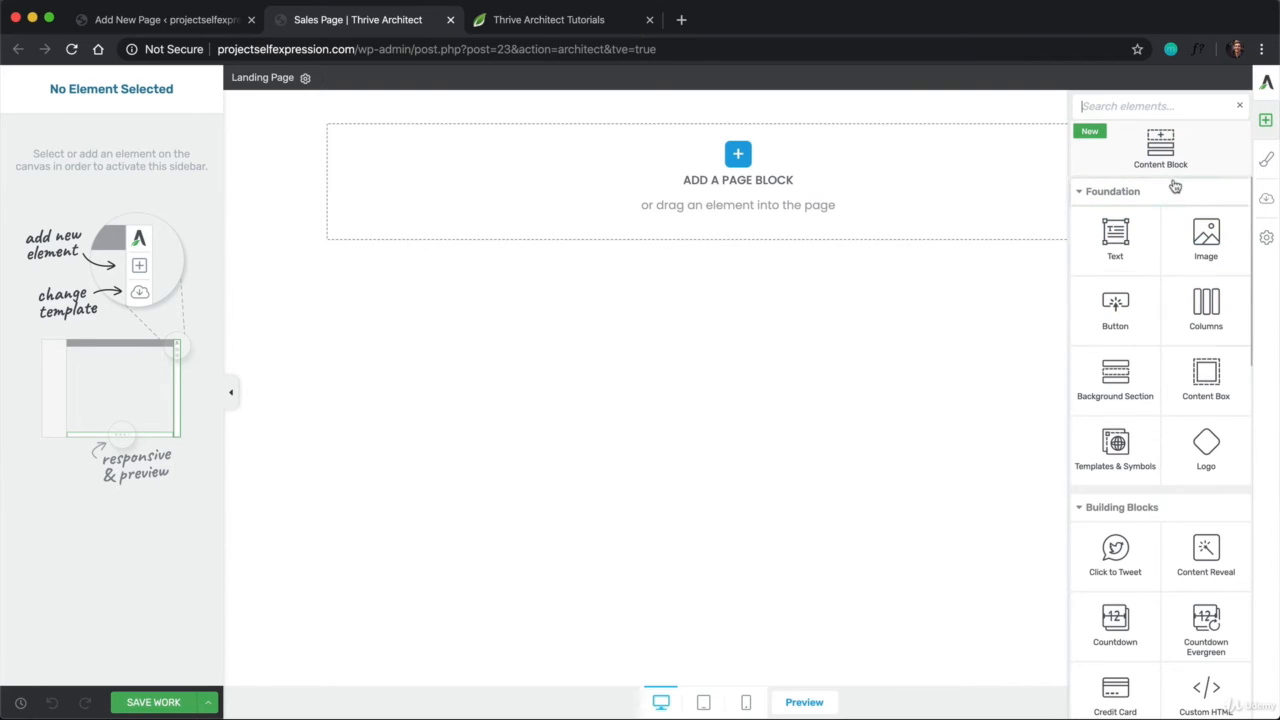
text(image)
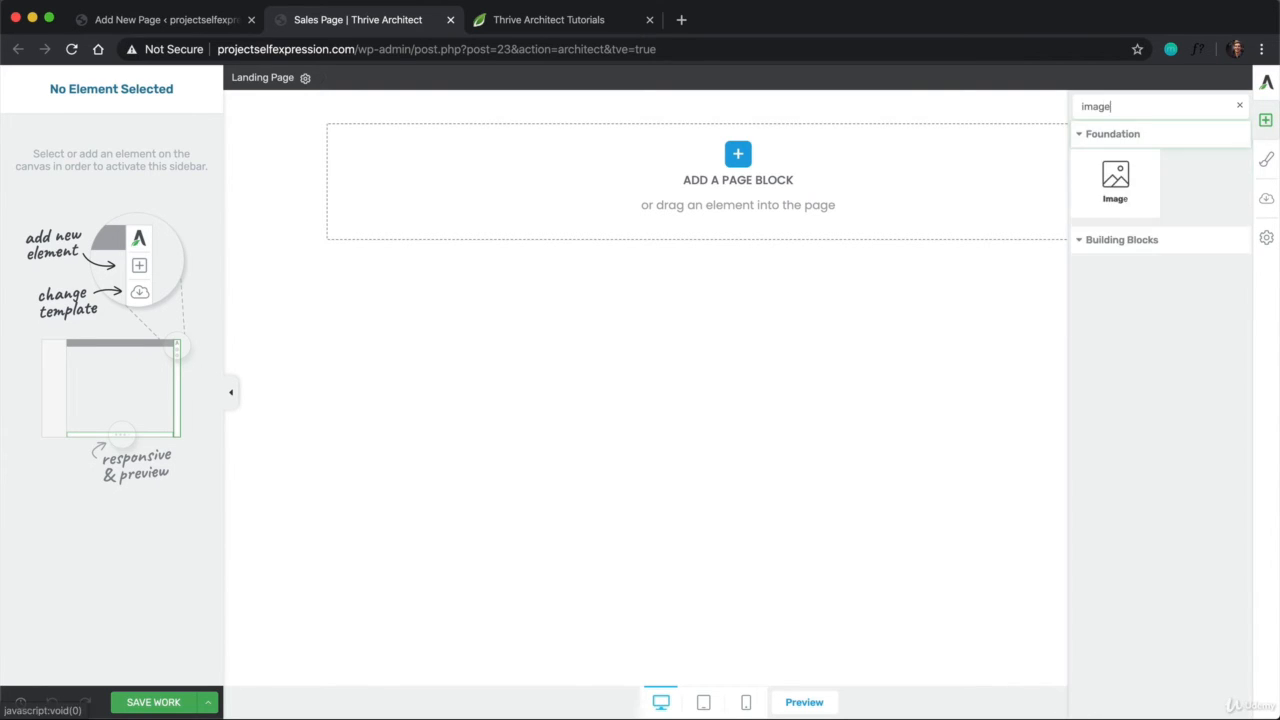
key(BackSpace)
key(BackSpace)
key(BackSpace)
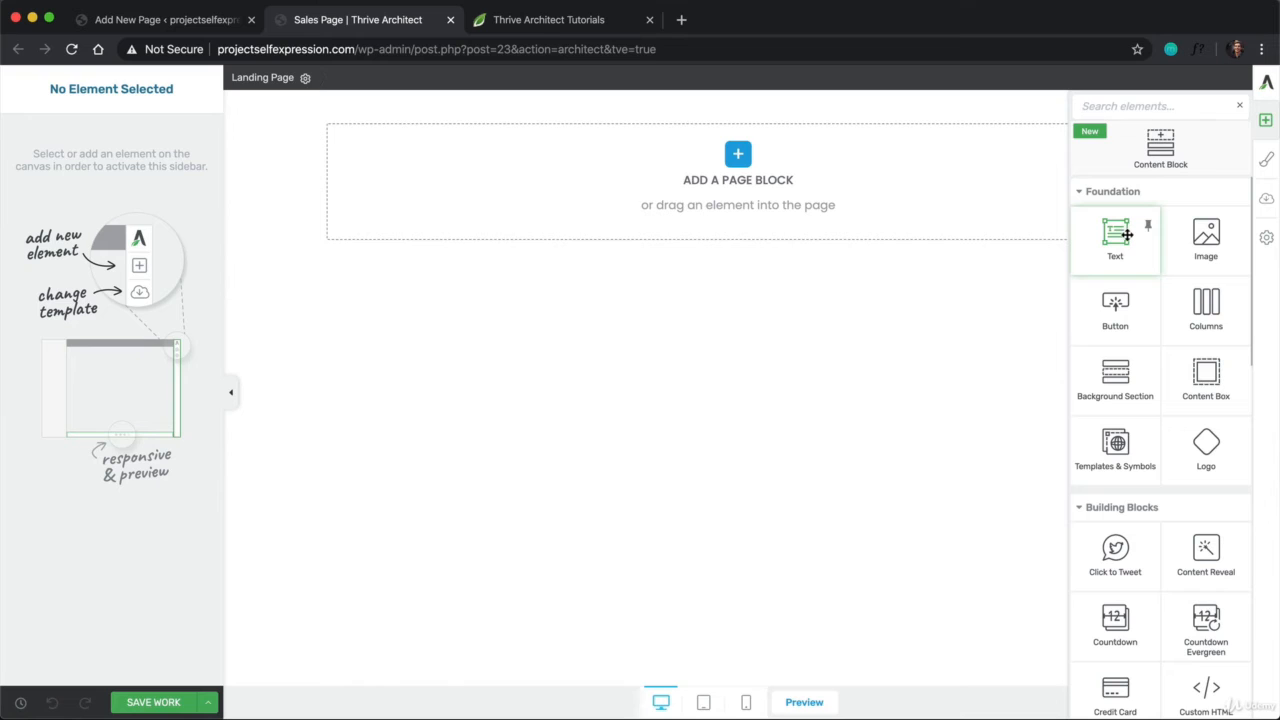
drag(1125, 233, 837, 251)
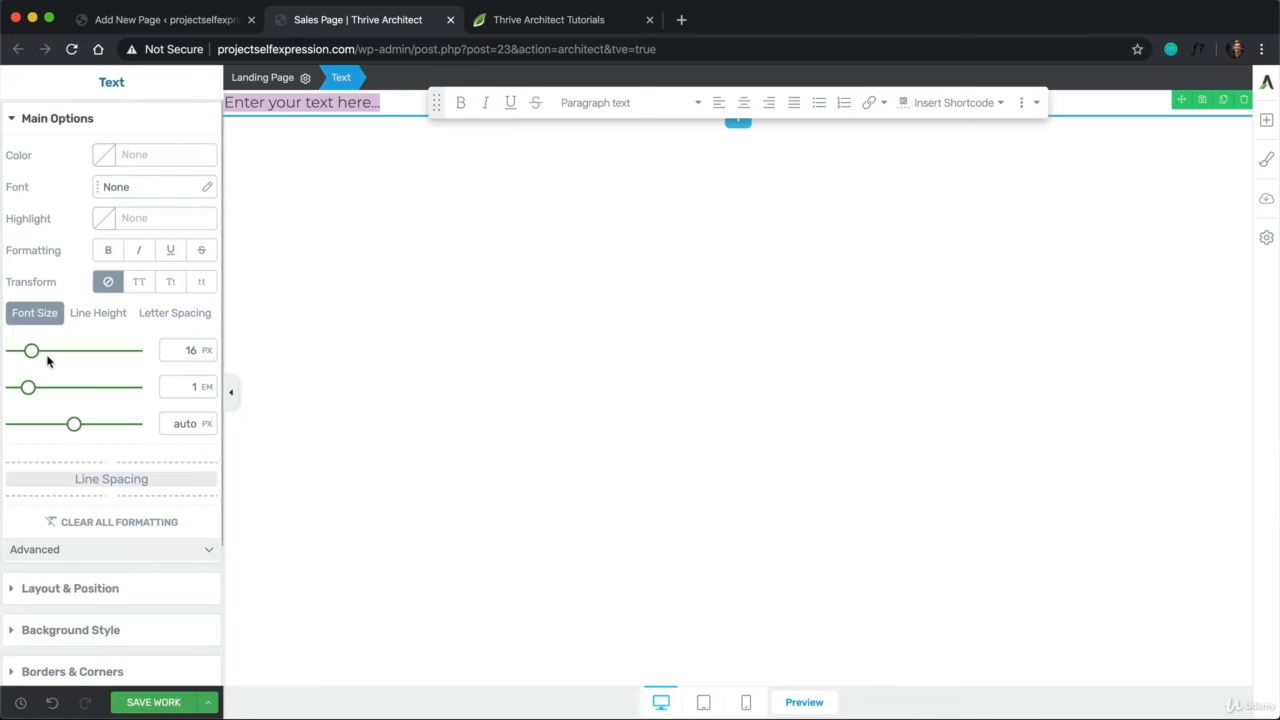
click(1247, 101)
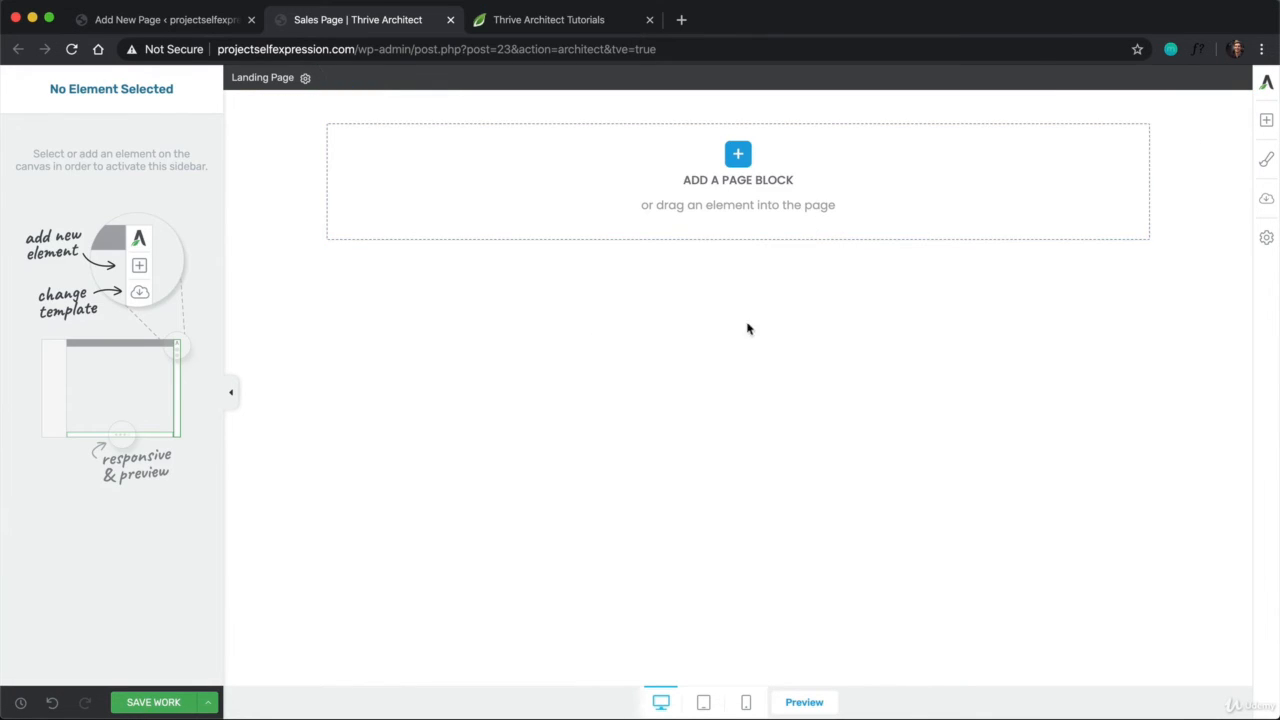
Add the Hero Area page block with the "Build Websites Fast & Easy" headline to the blank page
click(718, 172)
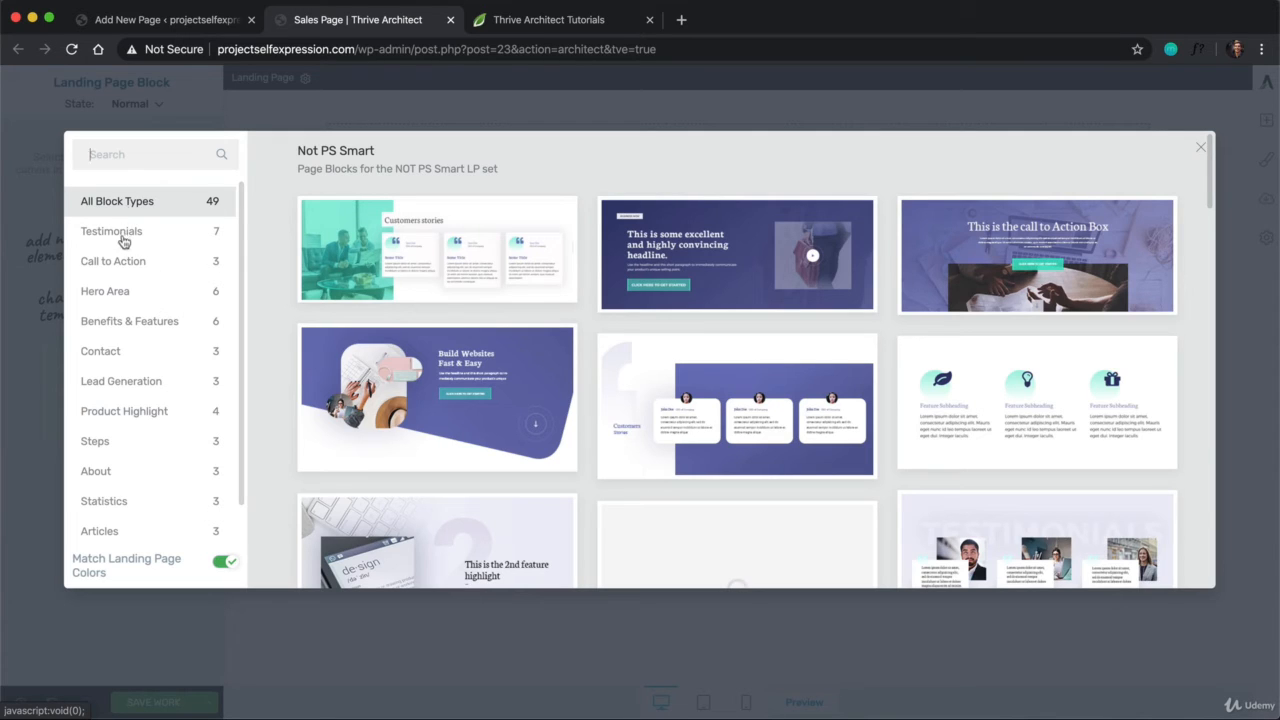
click(126, 387)
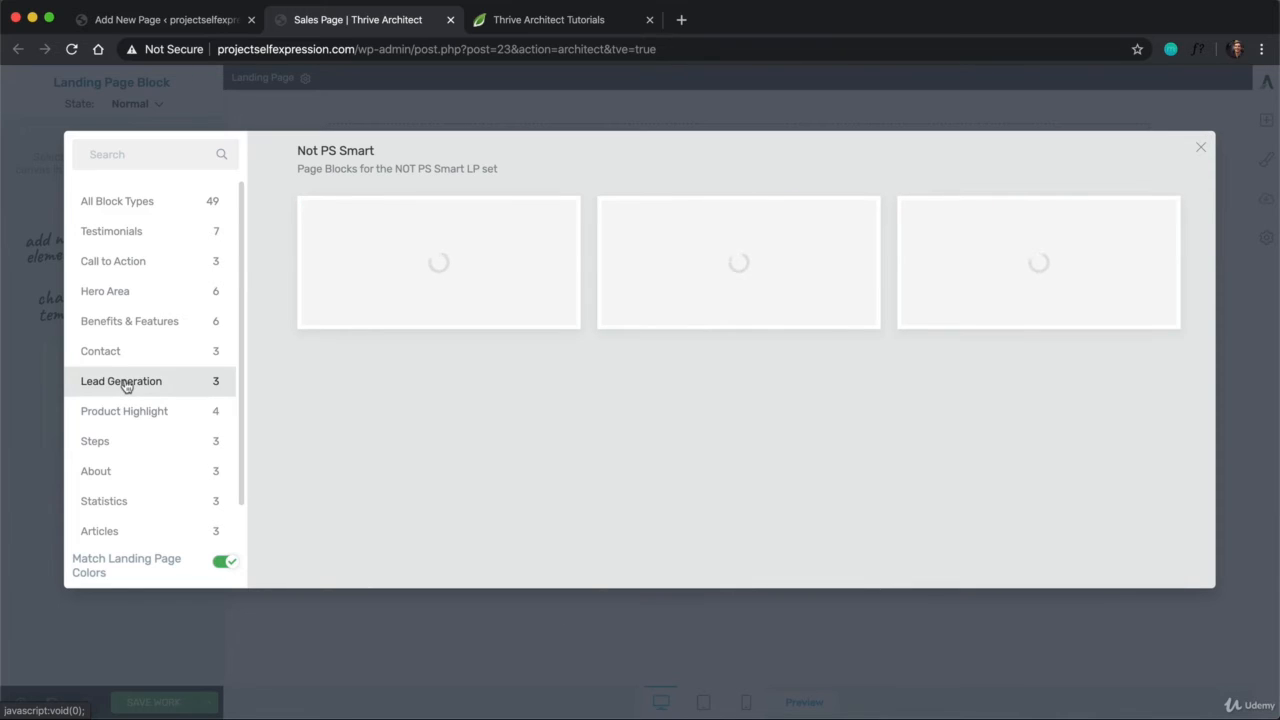
click(115, 264)
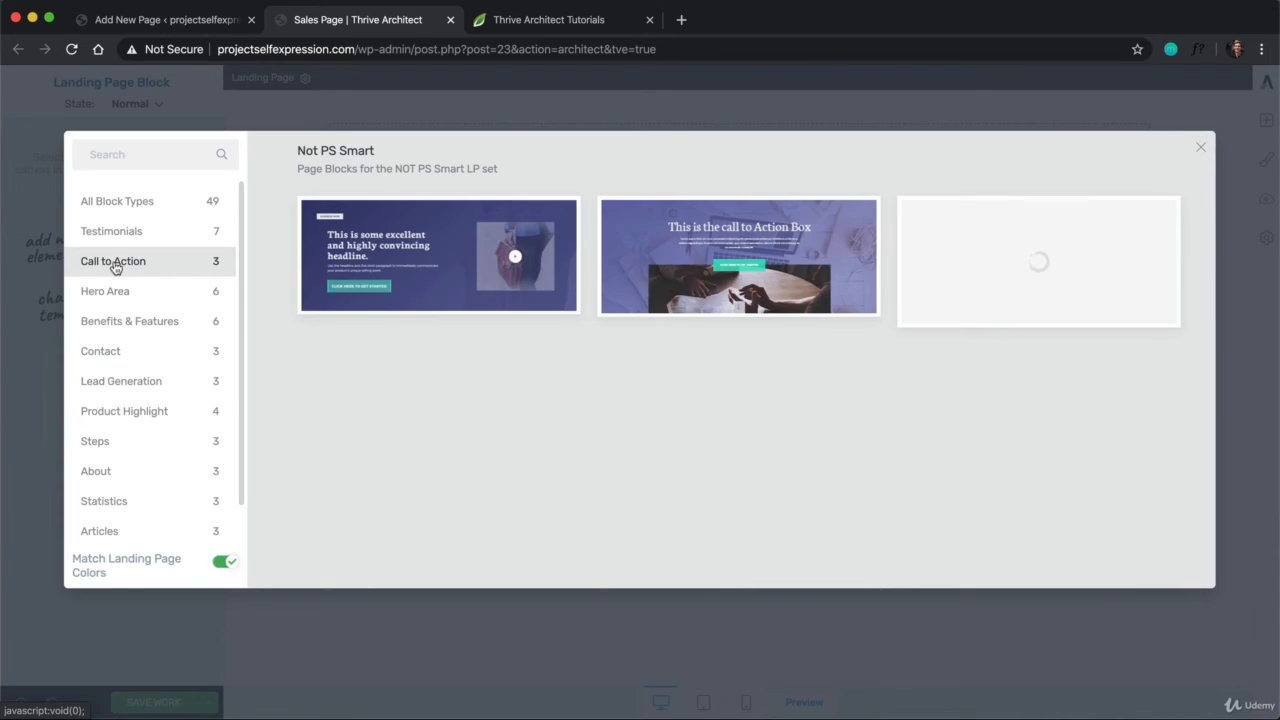
click(116, 295)
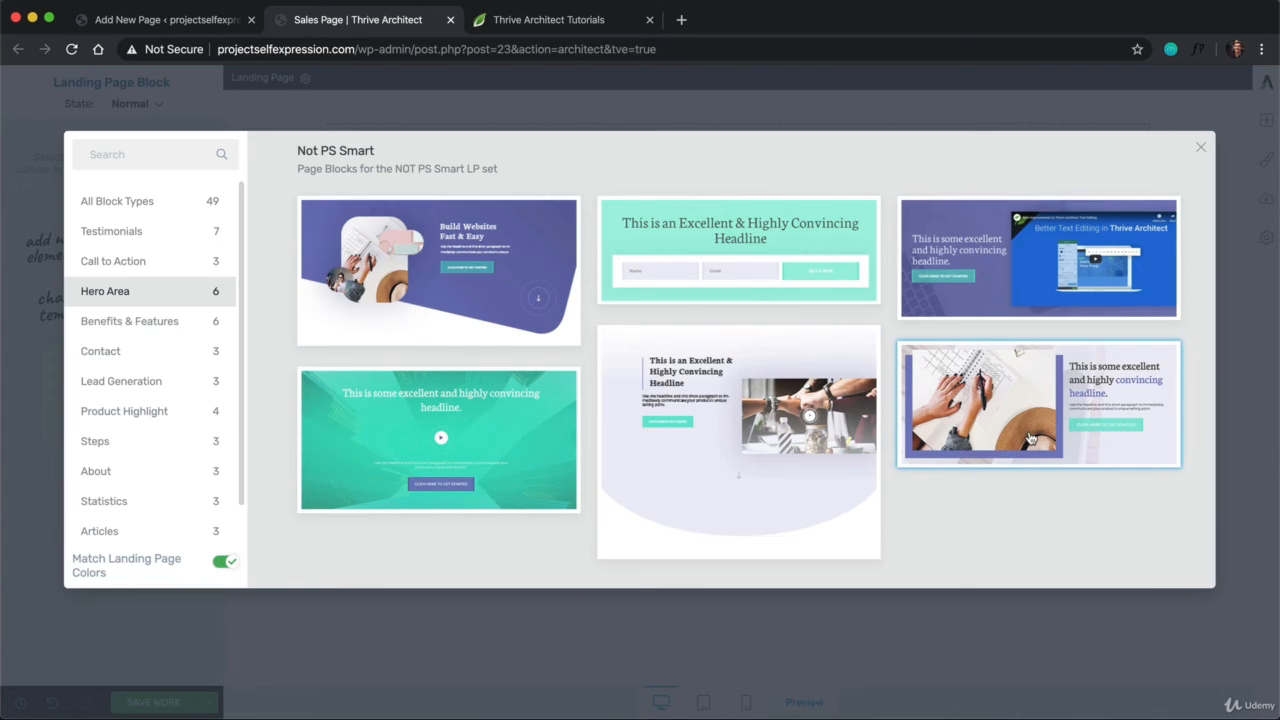
click(403, 248)
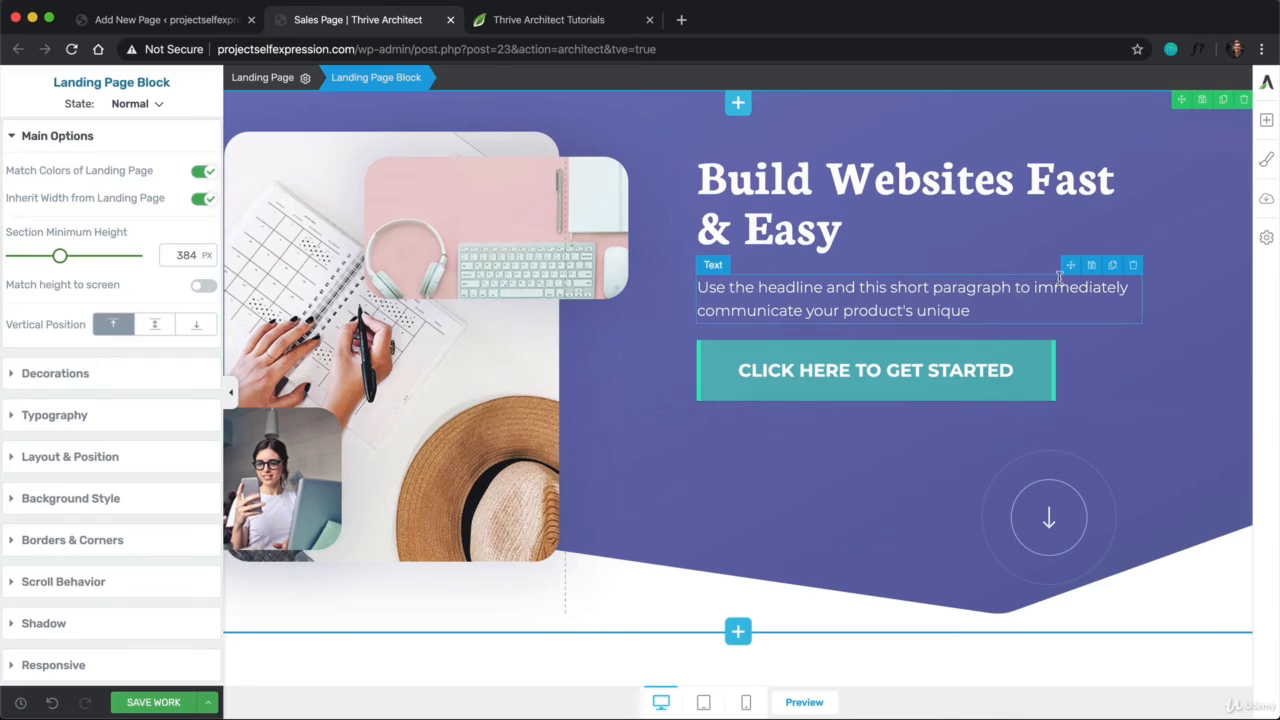
Change the template's master colors to the Standard 4 scheme and close the style editor
click(1266, 166)
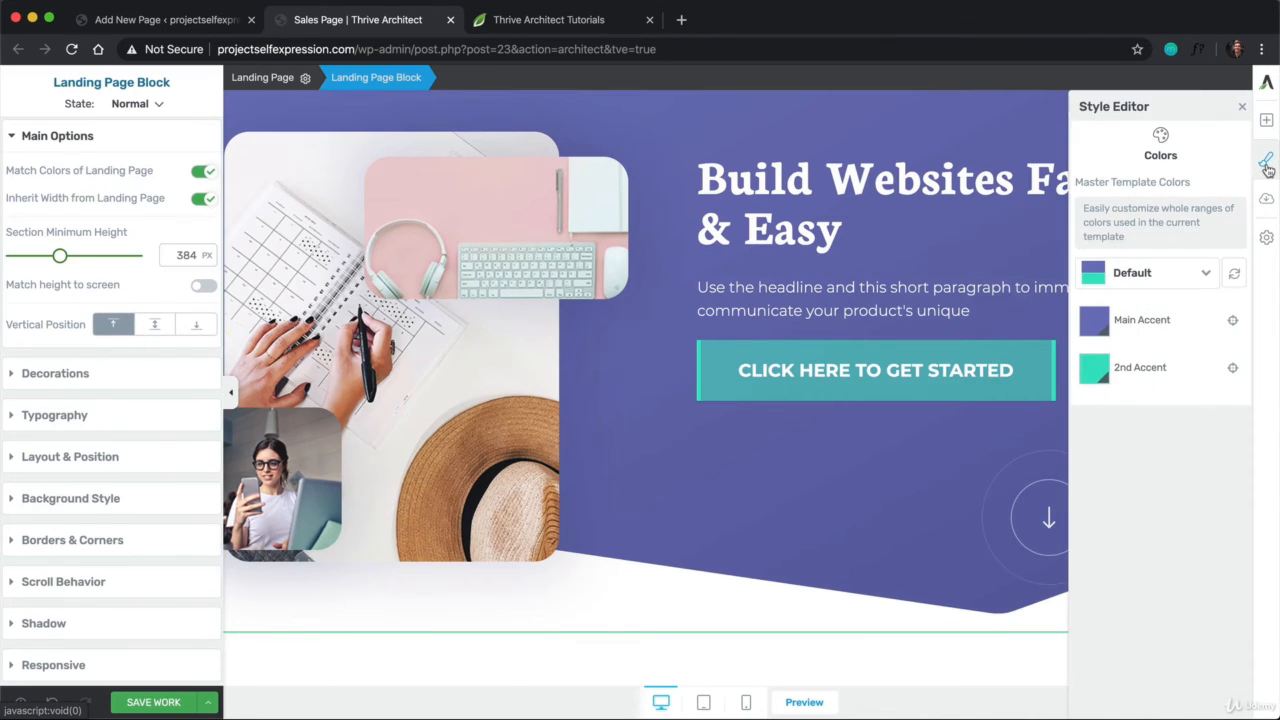
click(1205, 273)
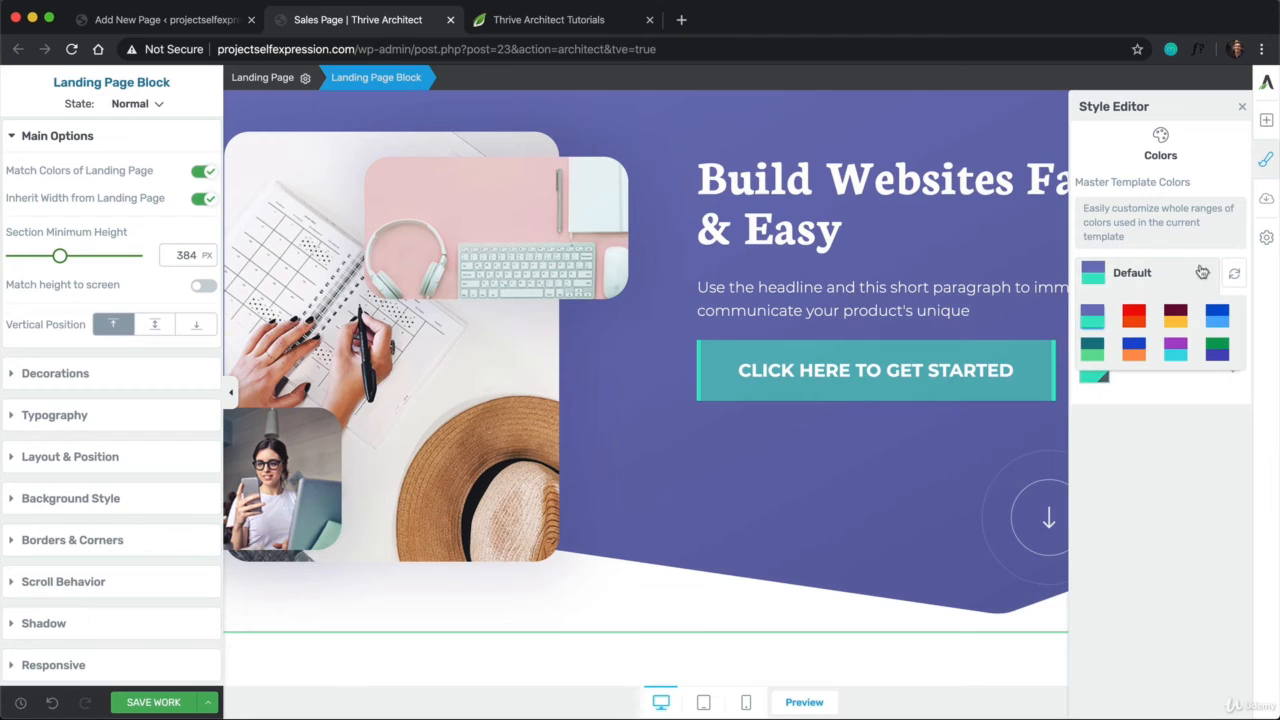
click(1093, 348)
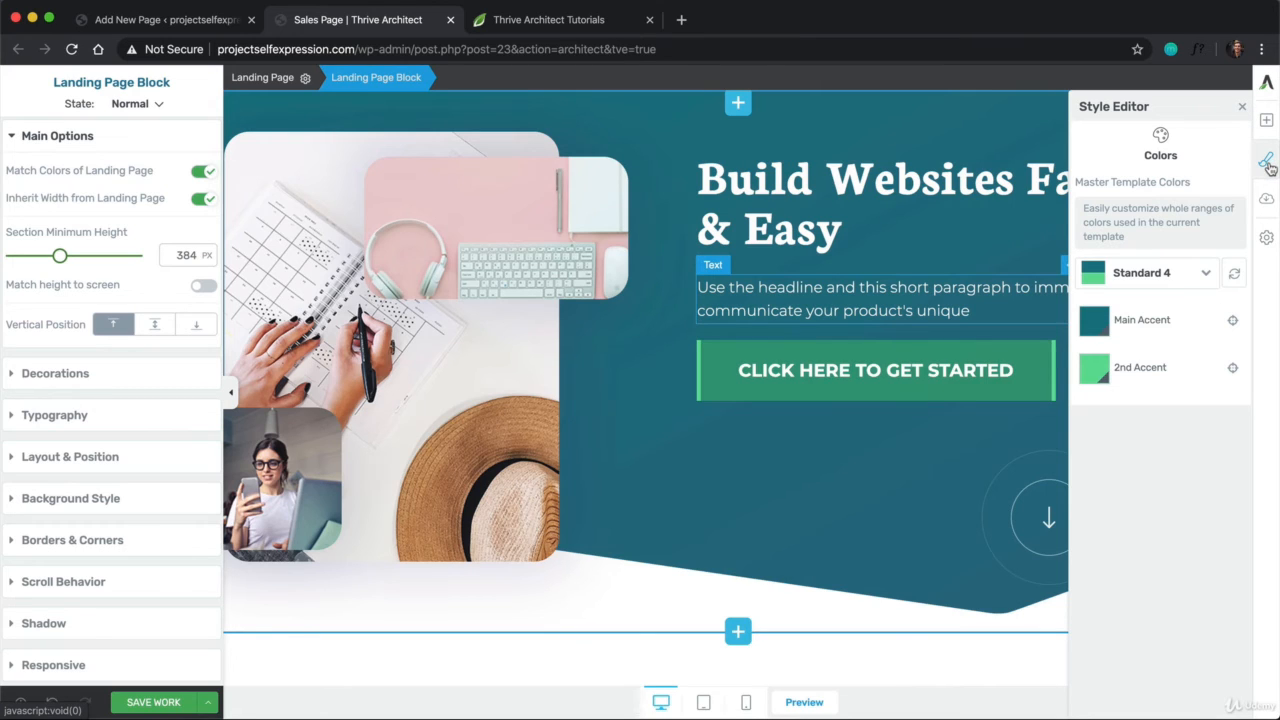
click(1206, 273)
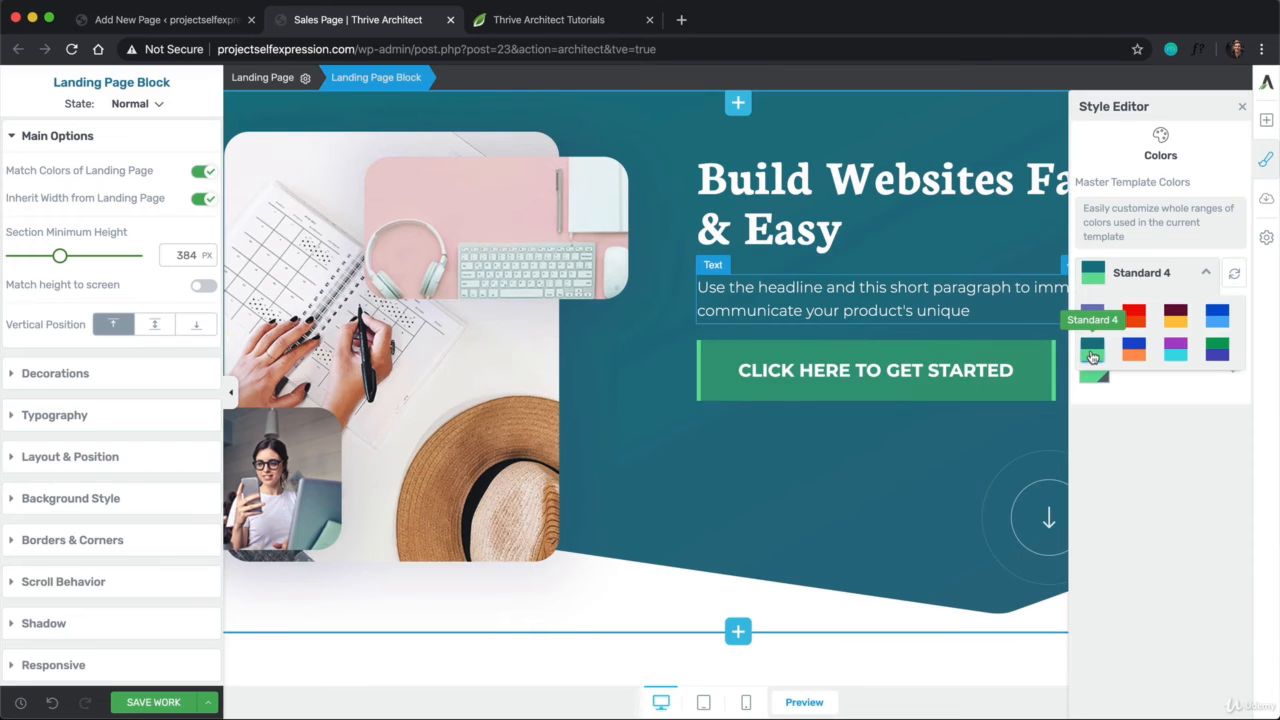
click(1242, 108)
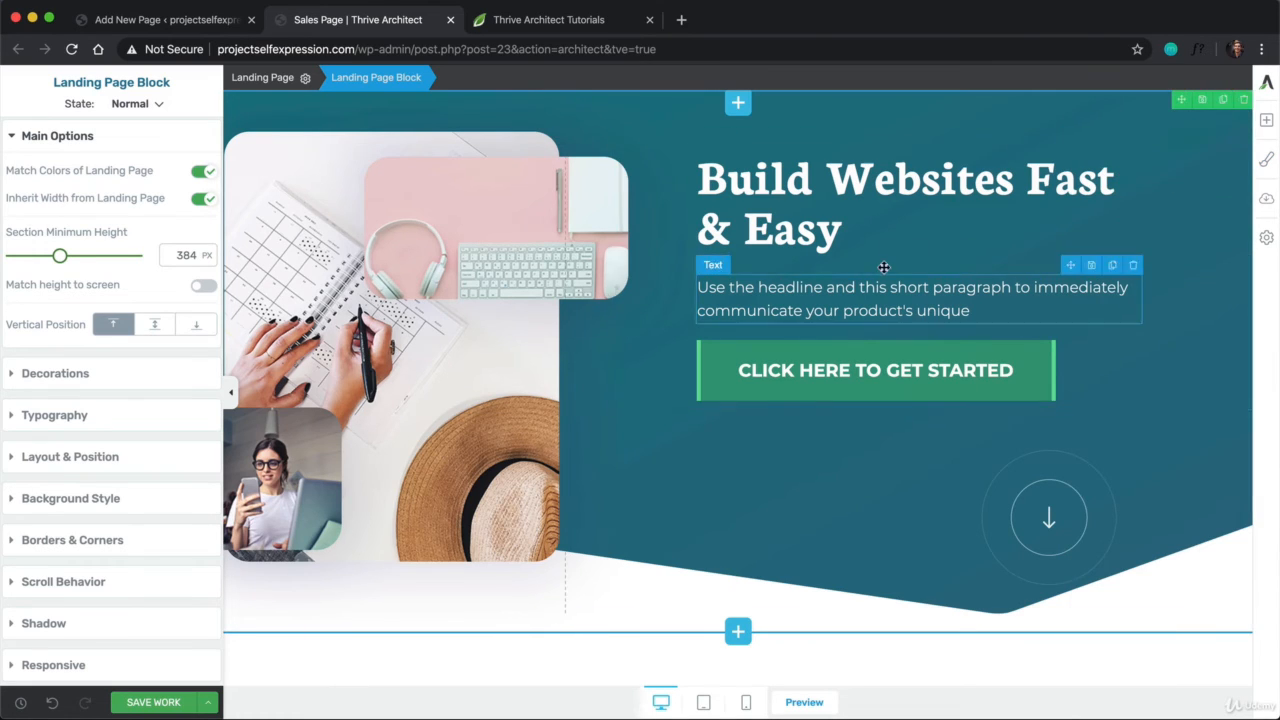
Replace the hero block's large notebook image with the uploaded file "7 Copywriting Secrets For Beginners.png" from Downloads
click(470, 351)
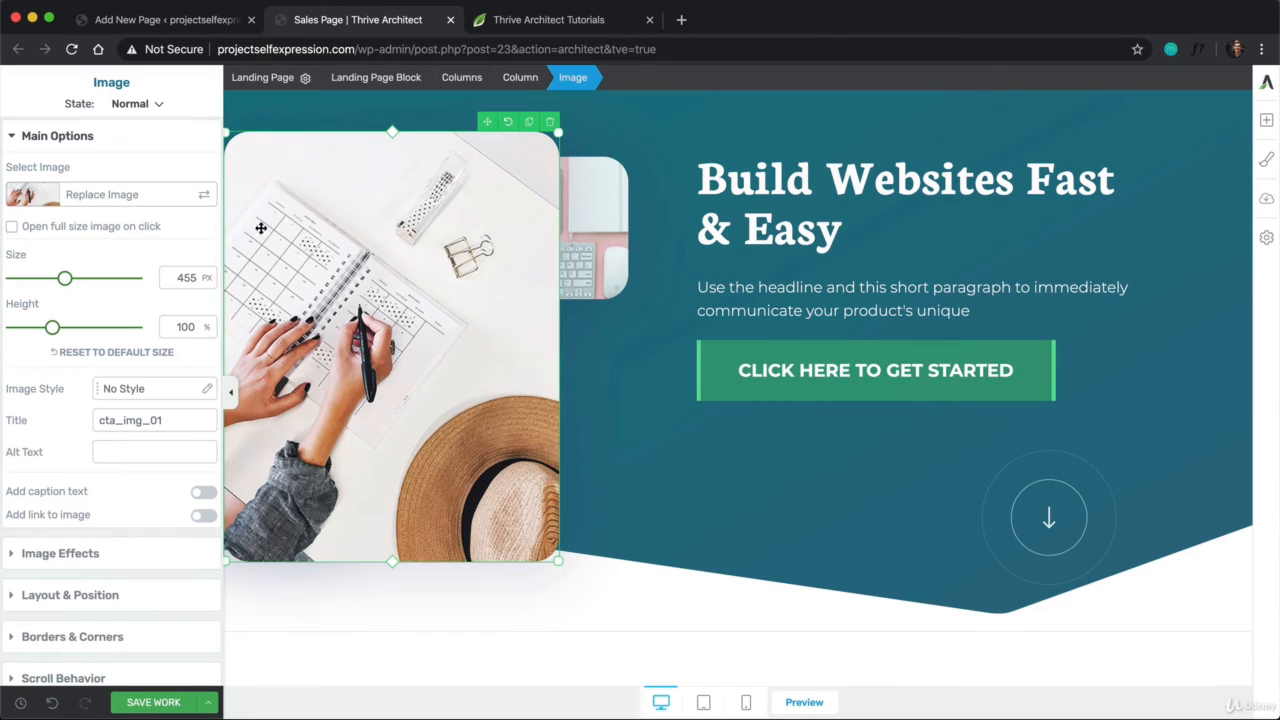
click(104, 197)
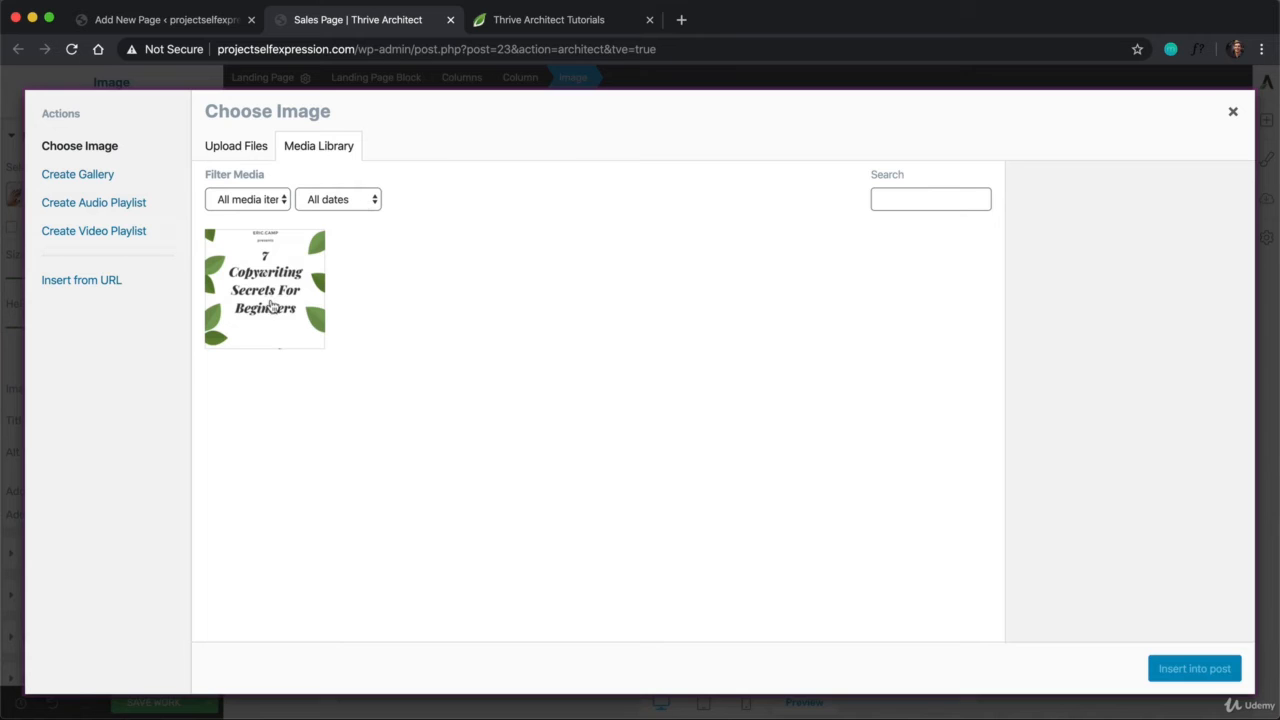
click(226, 147)
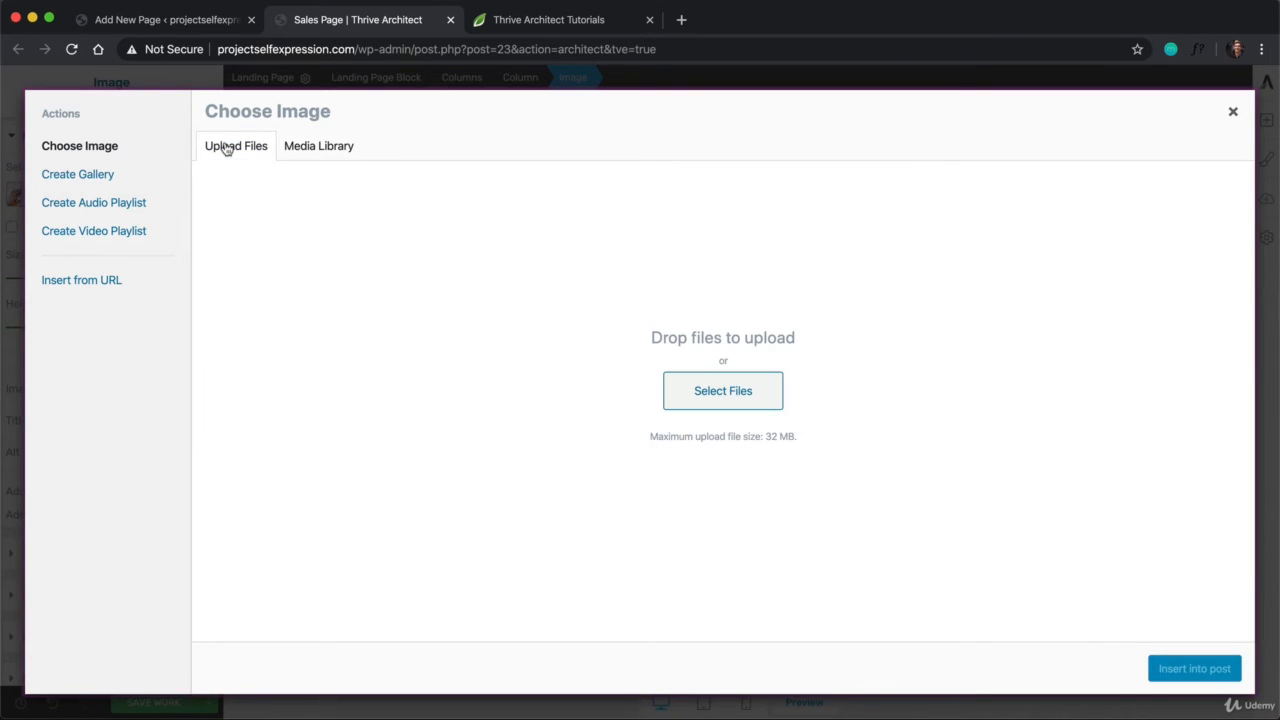
click(720, 391)
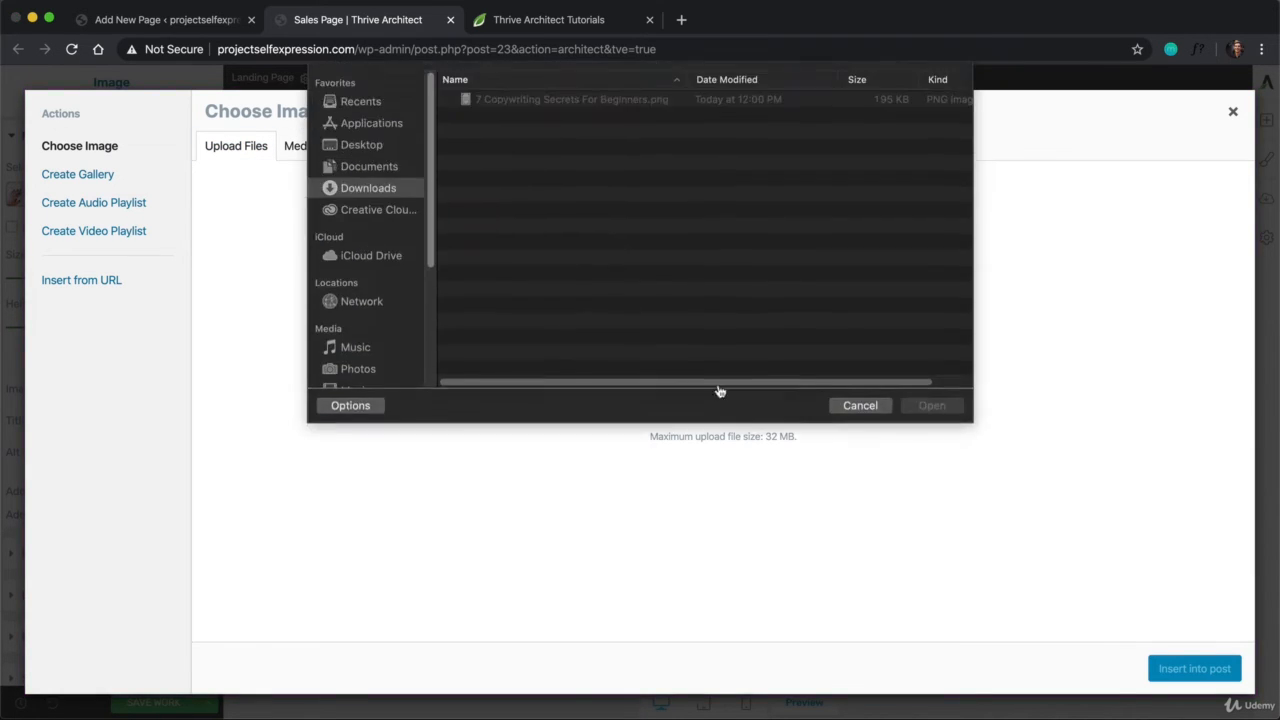
double_click(619, 134)
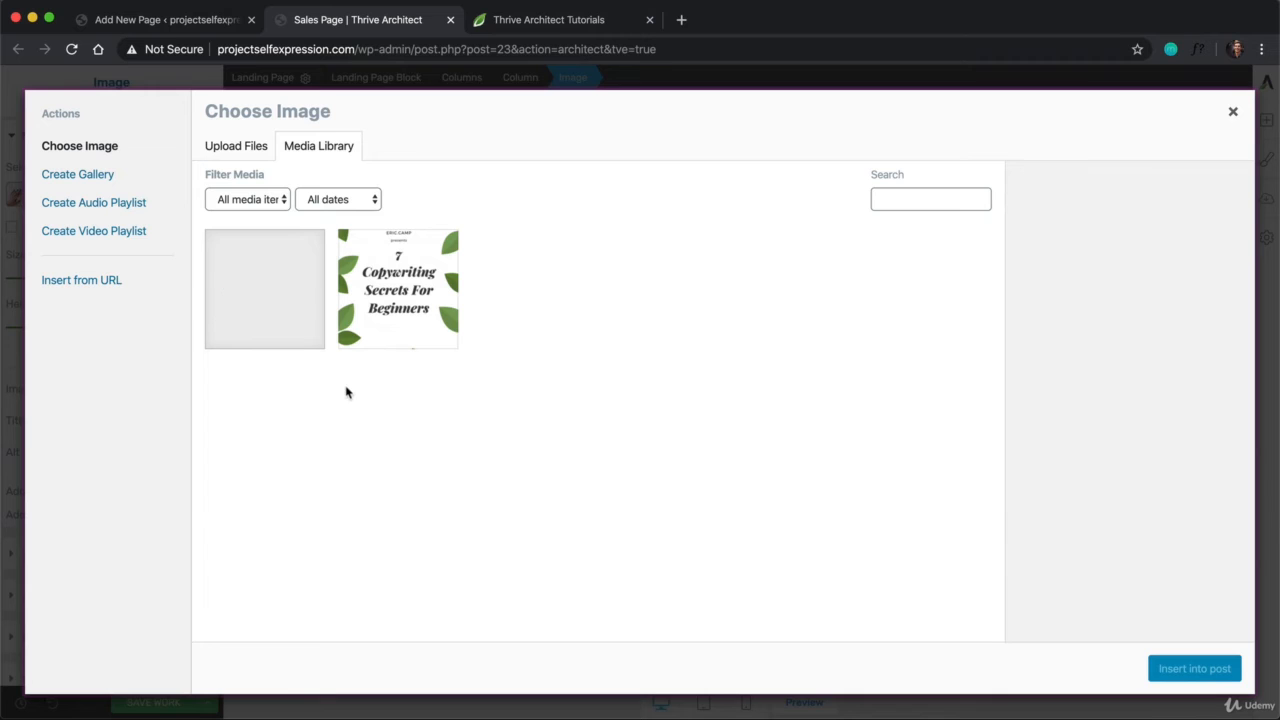
click(260, 286)
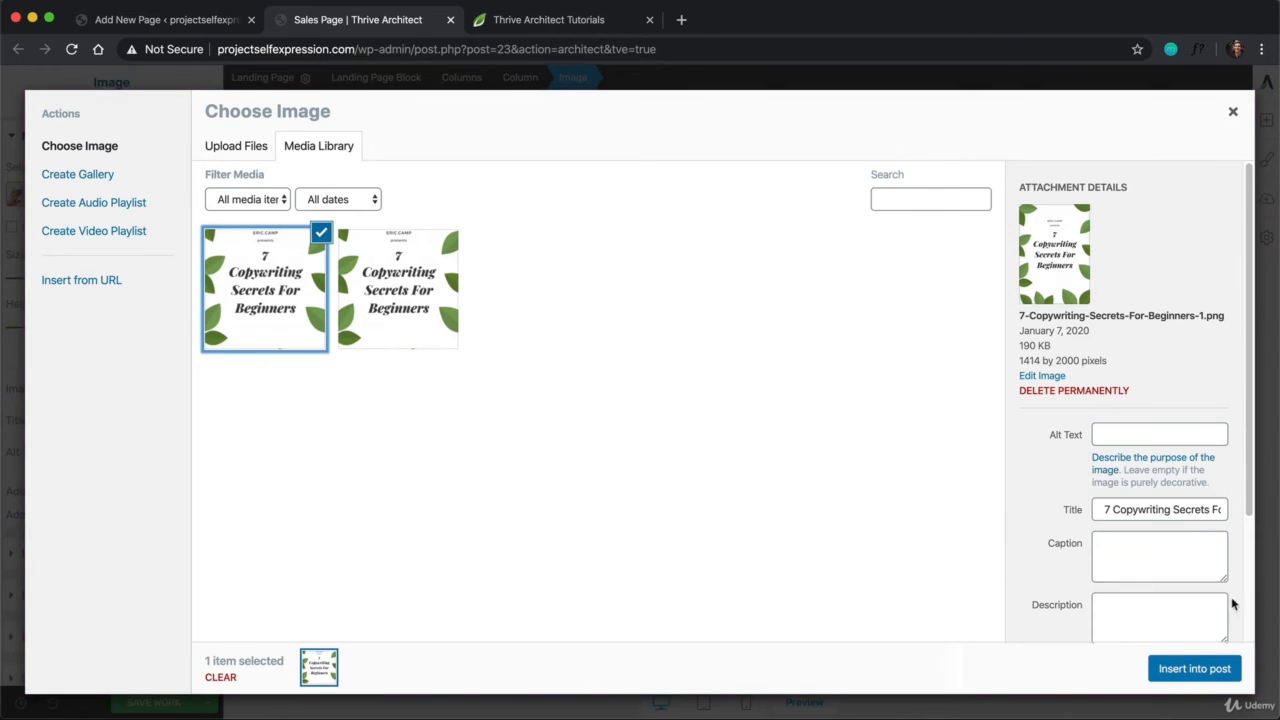
click(1194, 669)
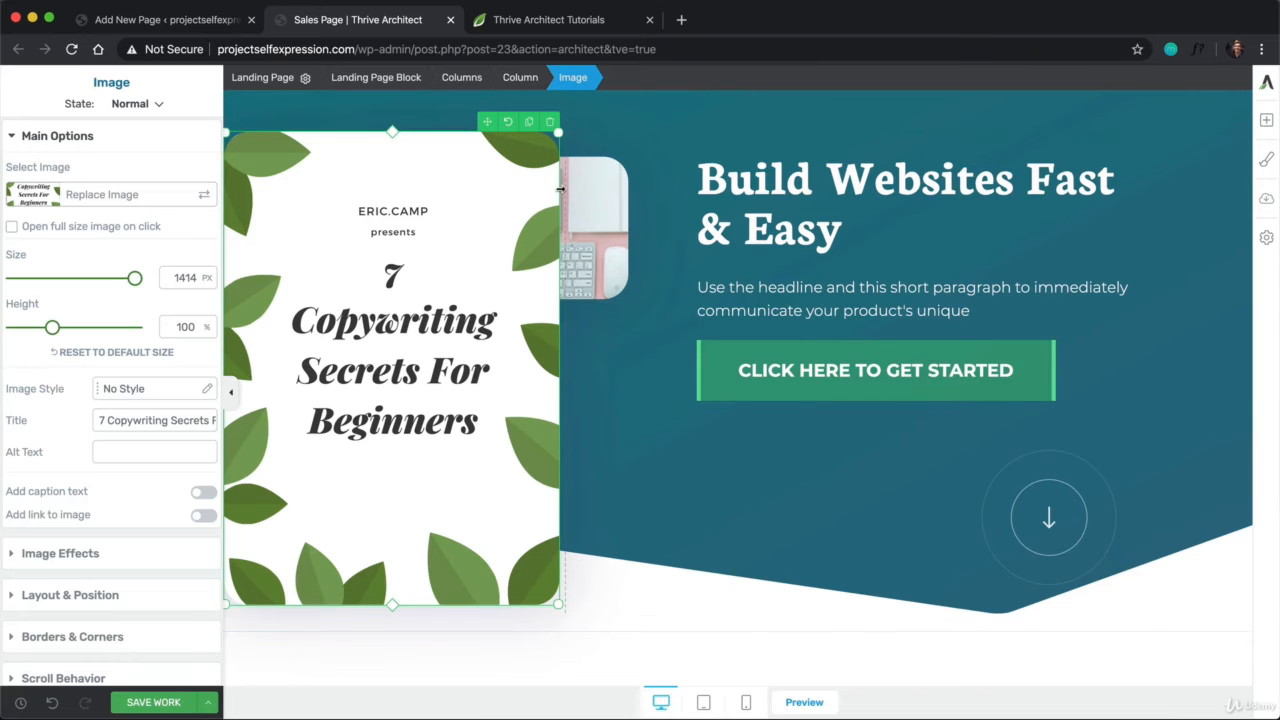
Delete the two small decorative images around the book cover and resize the cover's column to slightly under its original width
drag(558, 302, 475, 297)
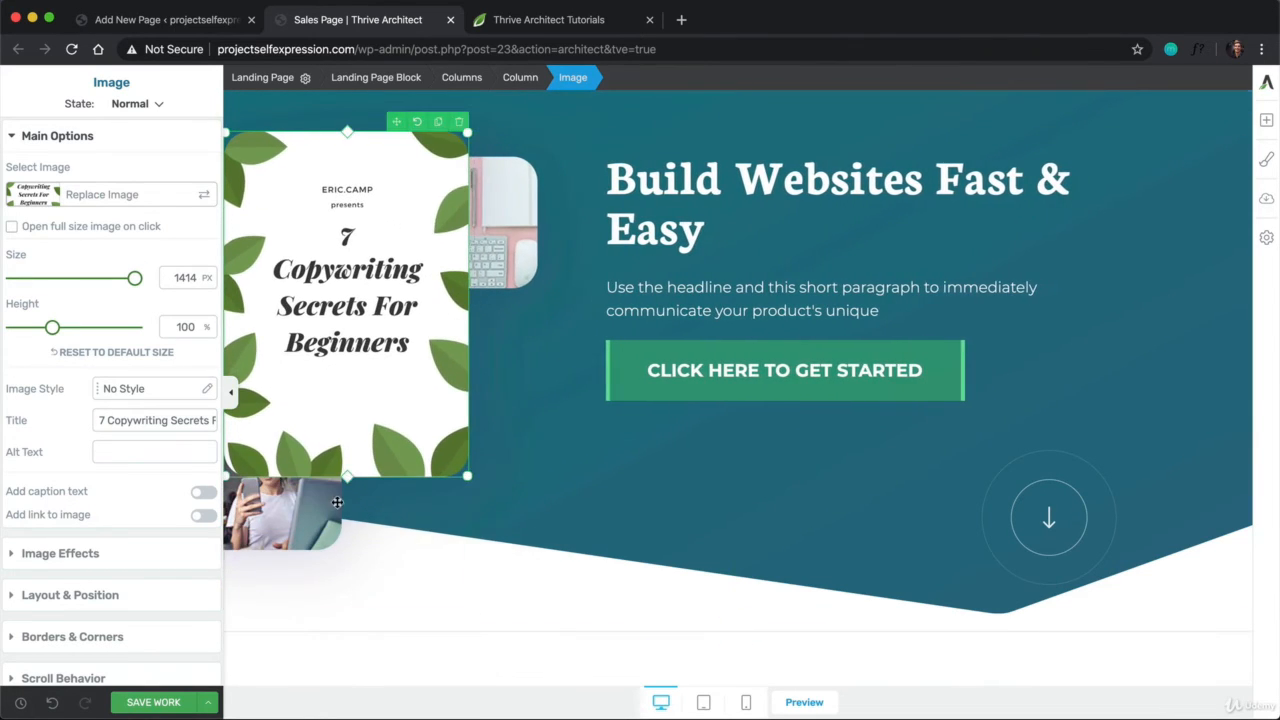
click(285, 527)
click(336, 398)
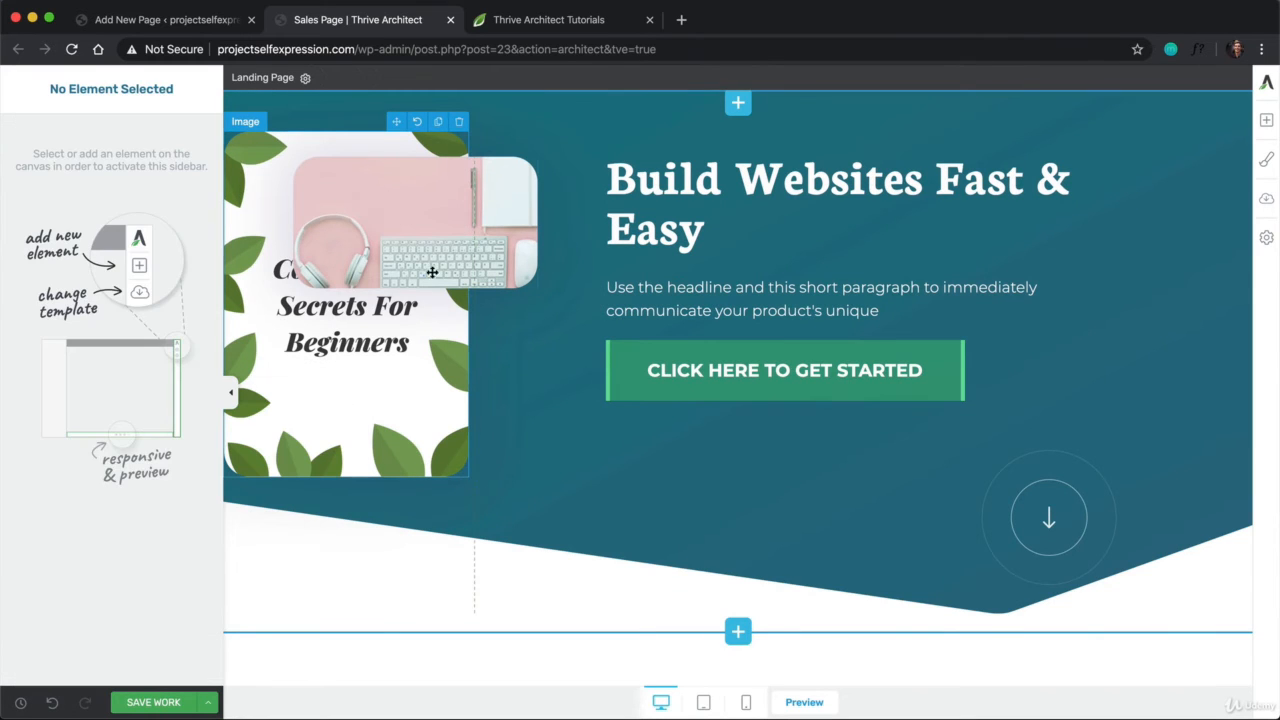
click(414, 217)
click(530, 147)
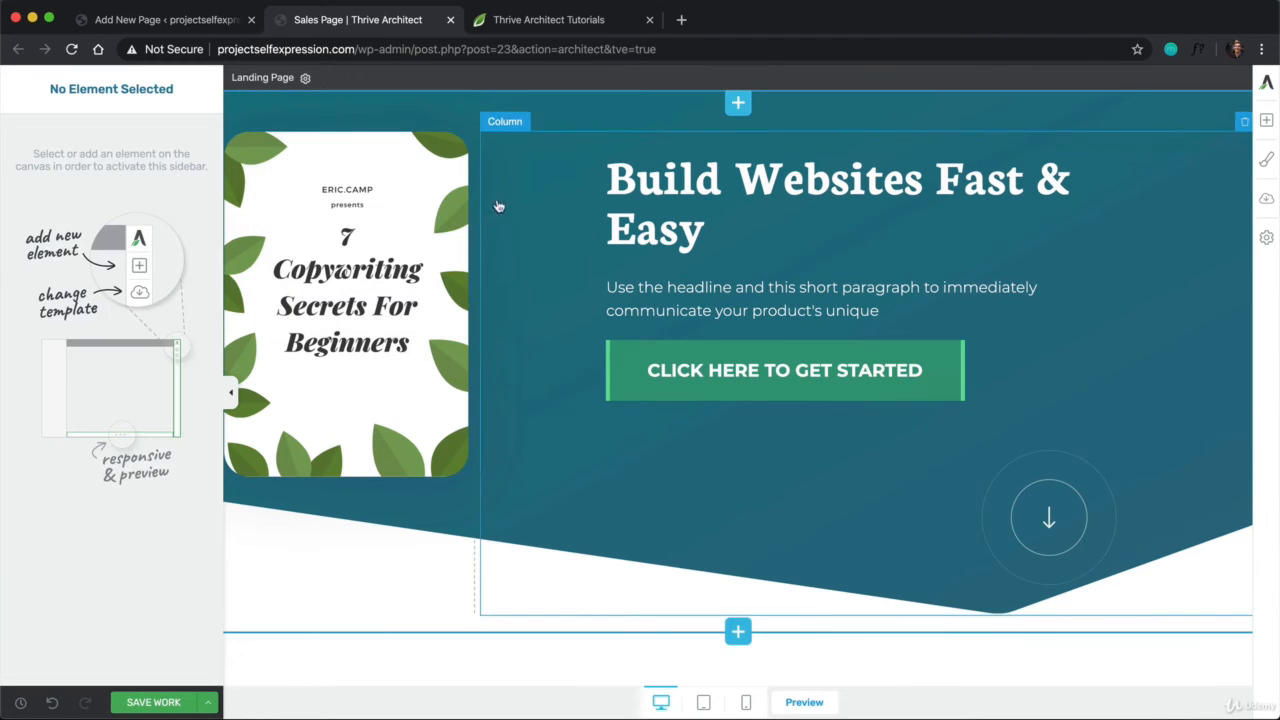
drag(470, 240, 552, 240)
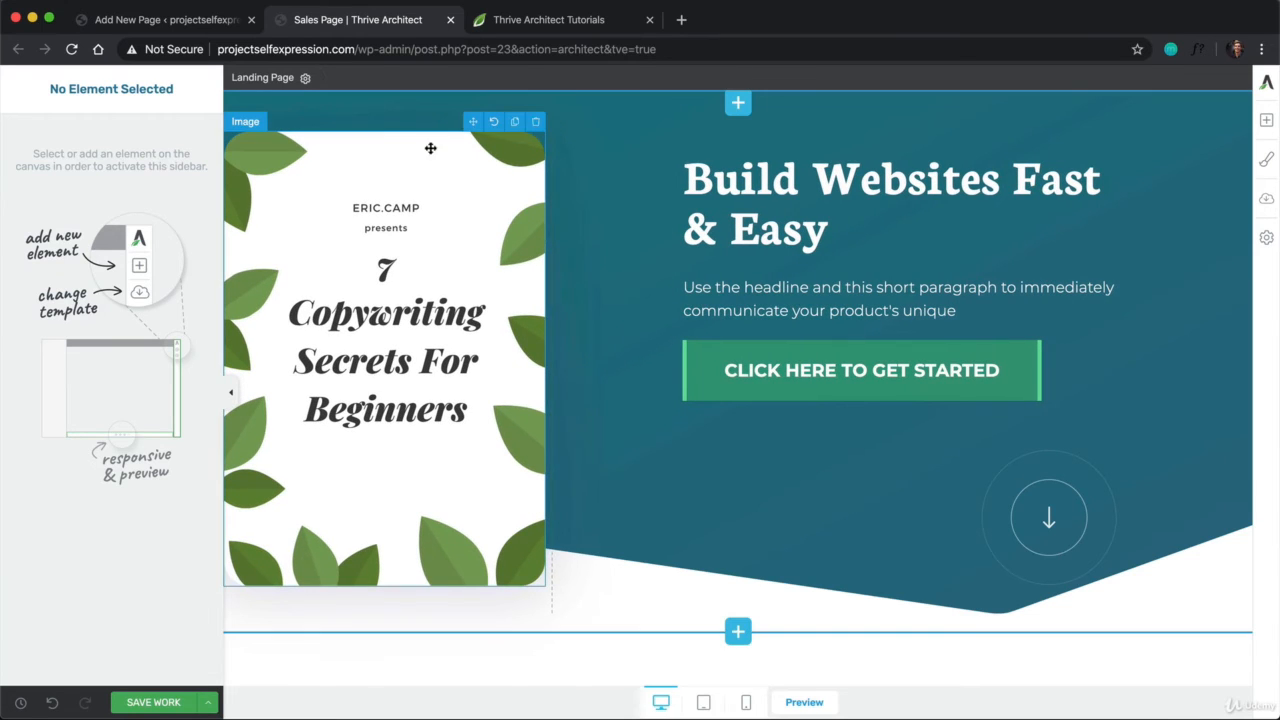
Set the landing page block's left padding to 120 px so the book cover moves away from the page edge
click(362, 118)
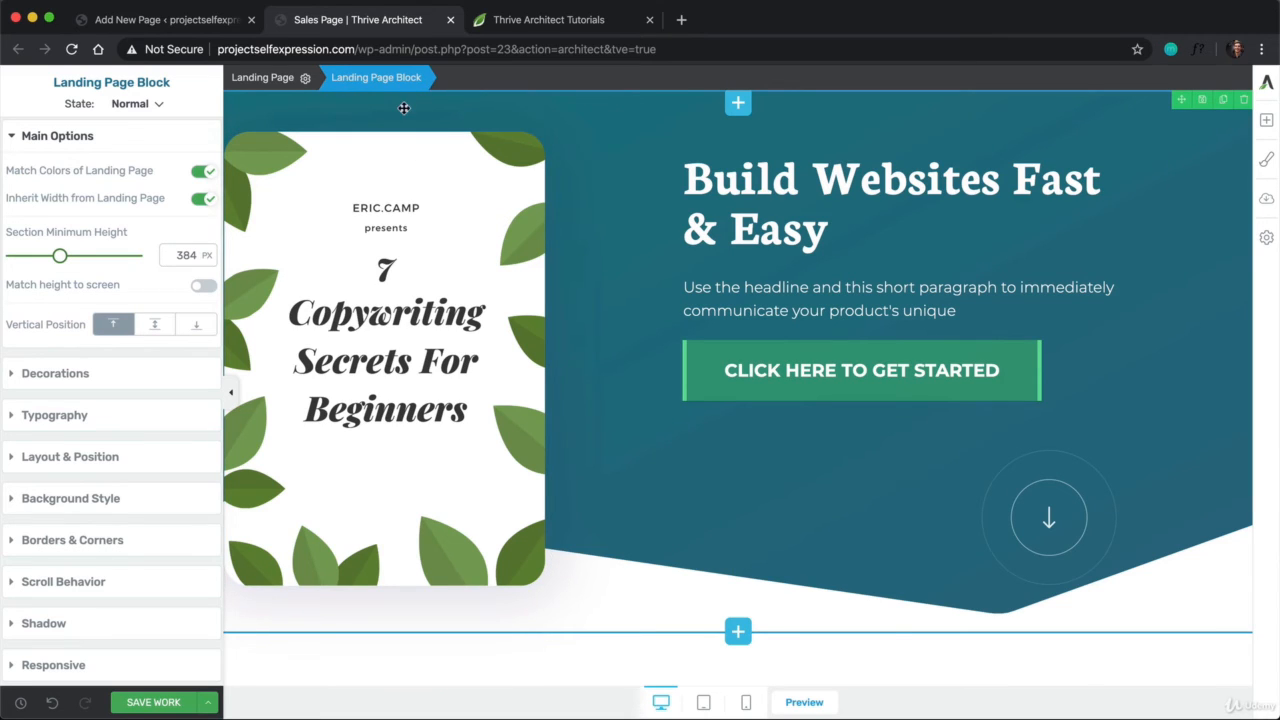
click(83, 456)
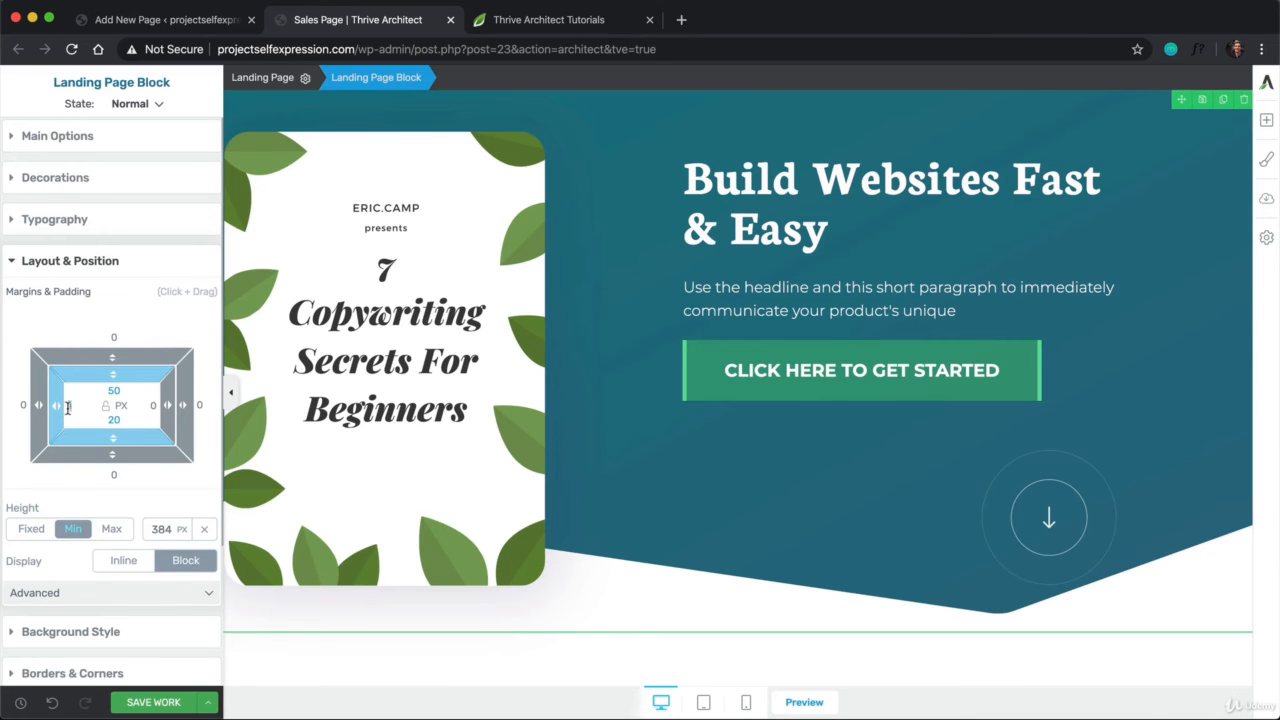
click(72, 409)
text(50)
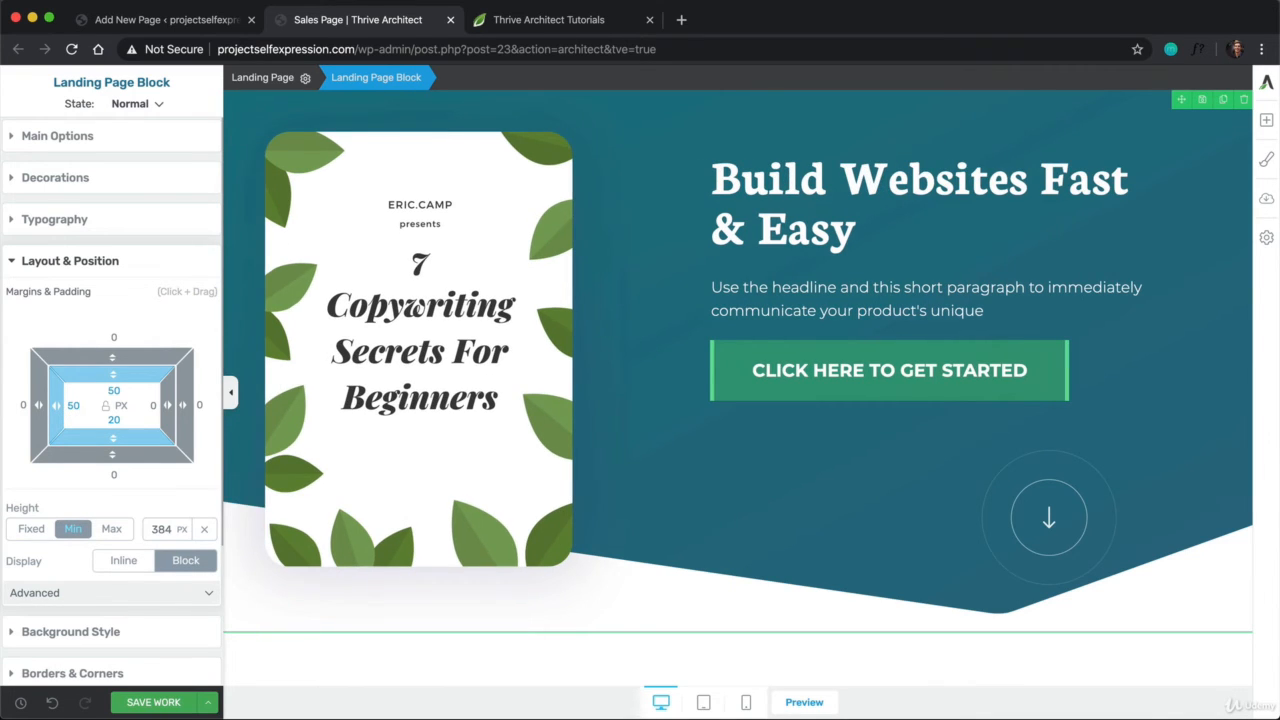
key(BackSpace)
key(BackSpace)
text(100)
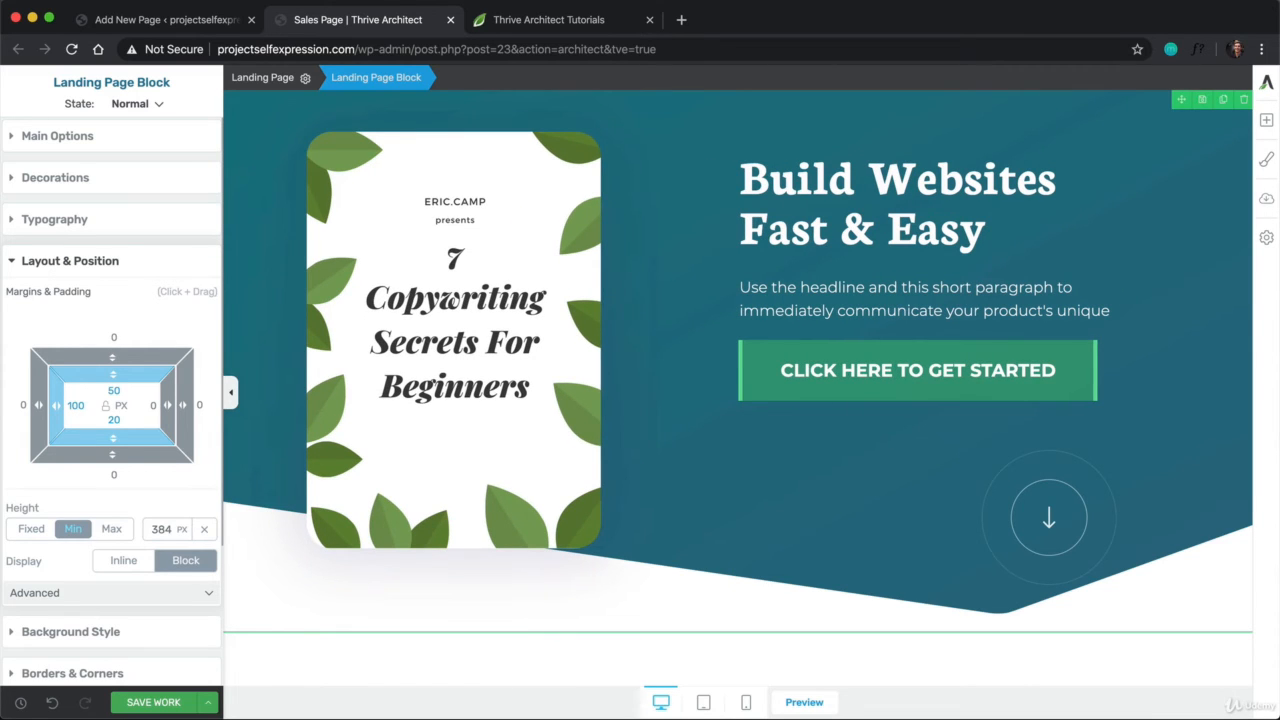
key(BackSpace)
key(BackSpace)
text(20)
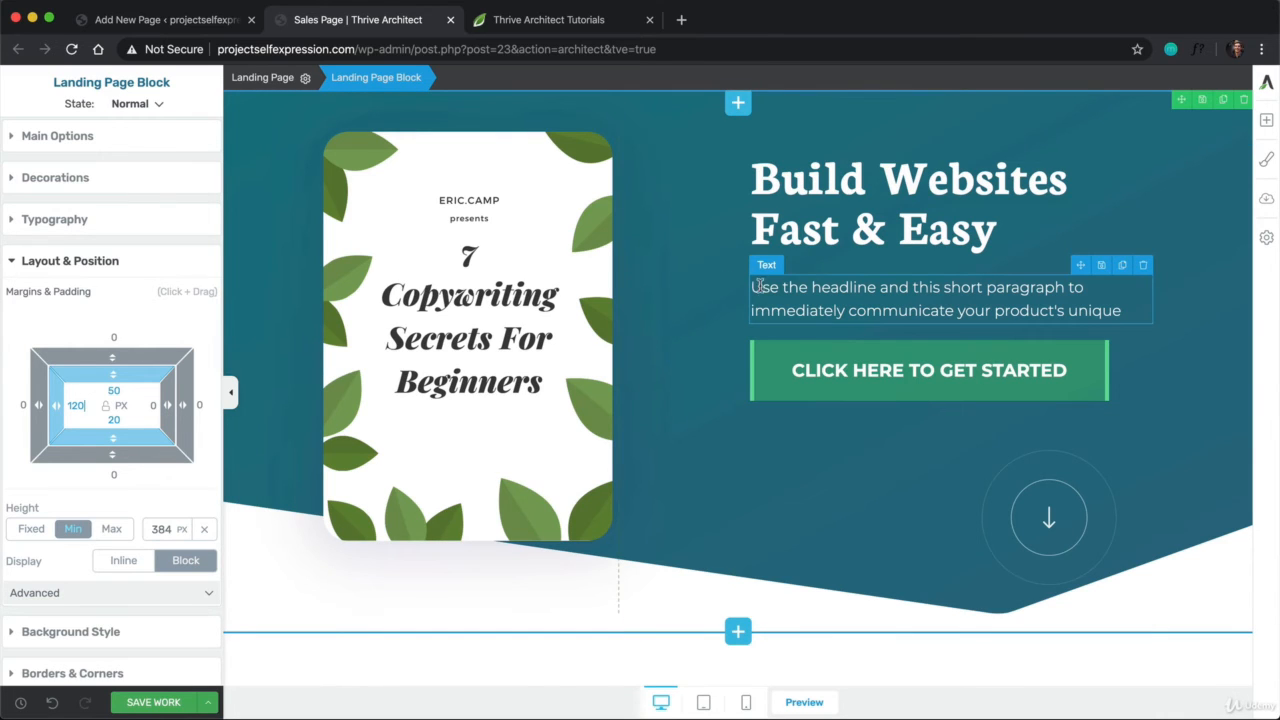
Replace the hero headline with "7 Copywriting Secrets for Beginners"
triple_click(894, 240)
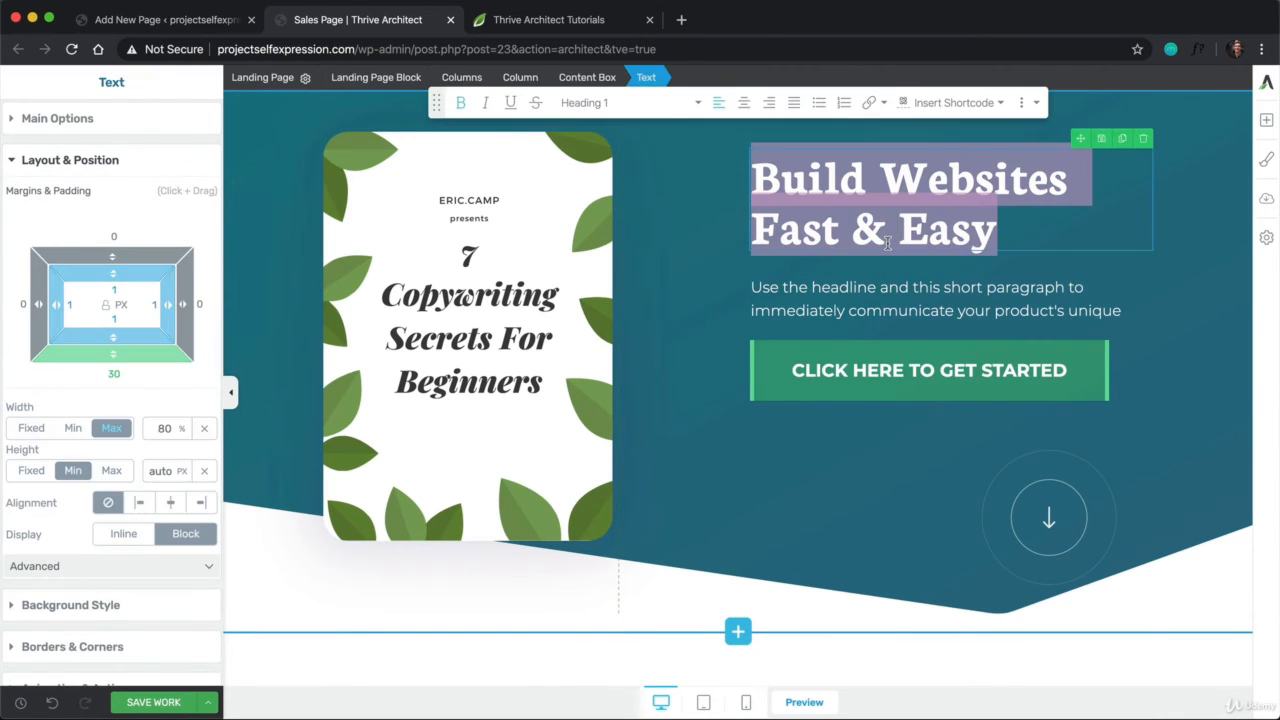
text(7 Copywriting Sec)
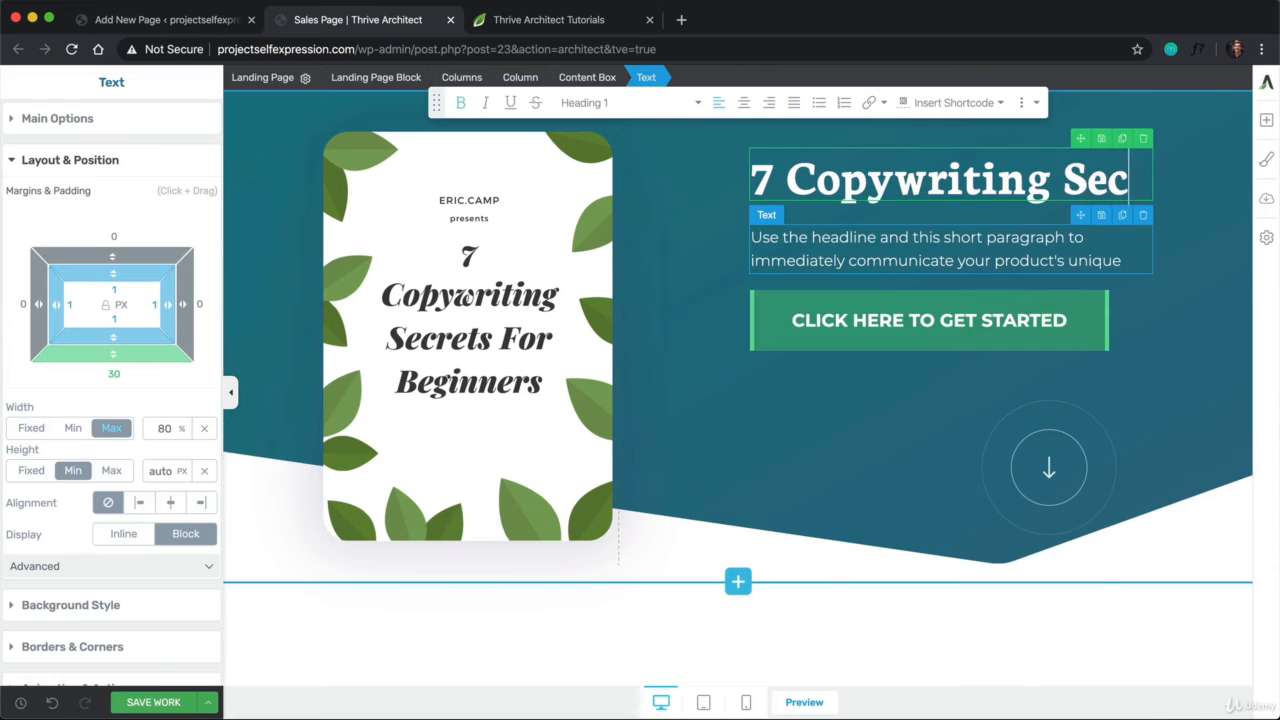
text(rets for Begin)
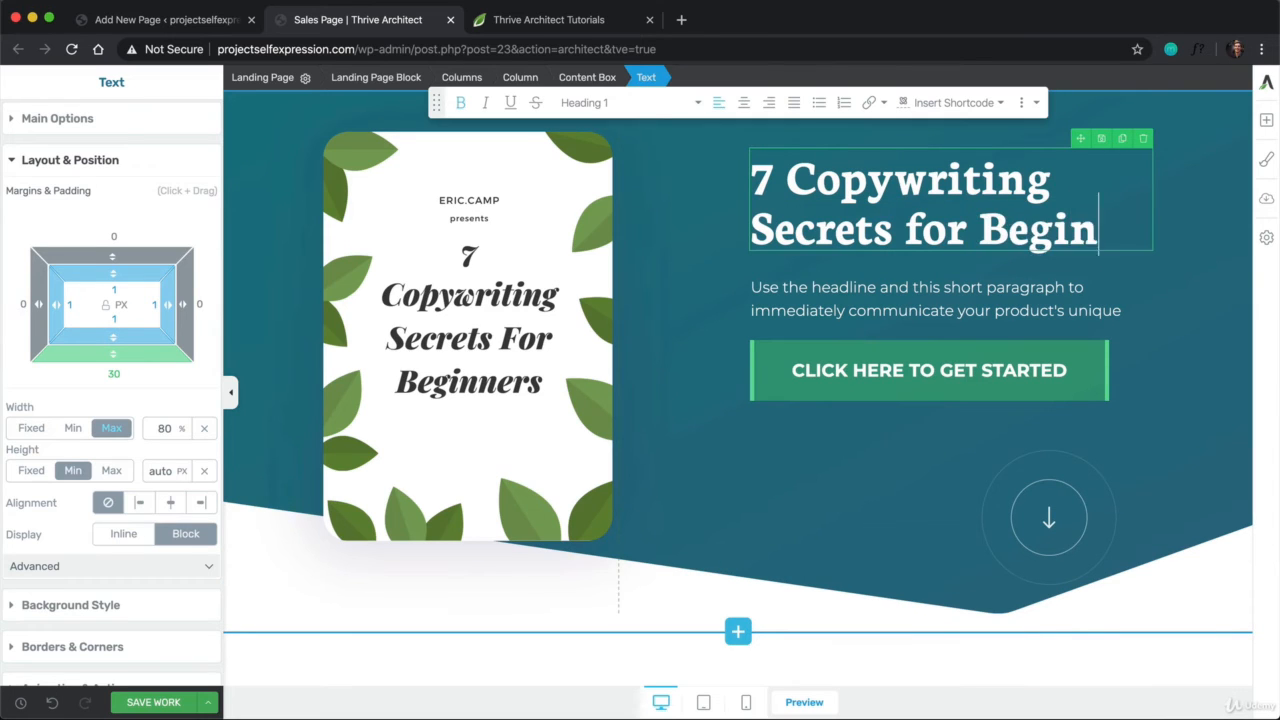
text(ners)
Replace the paragraph under the headline with "Each secret is explained in detail with actionable advice on how to put it into immediate use."
triple_click(997, 343)
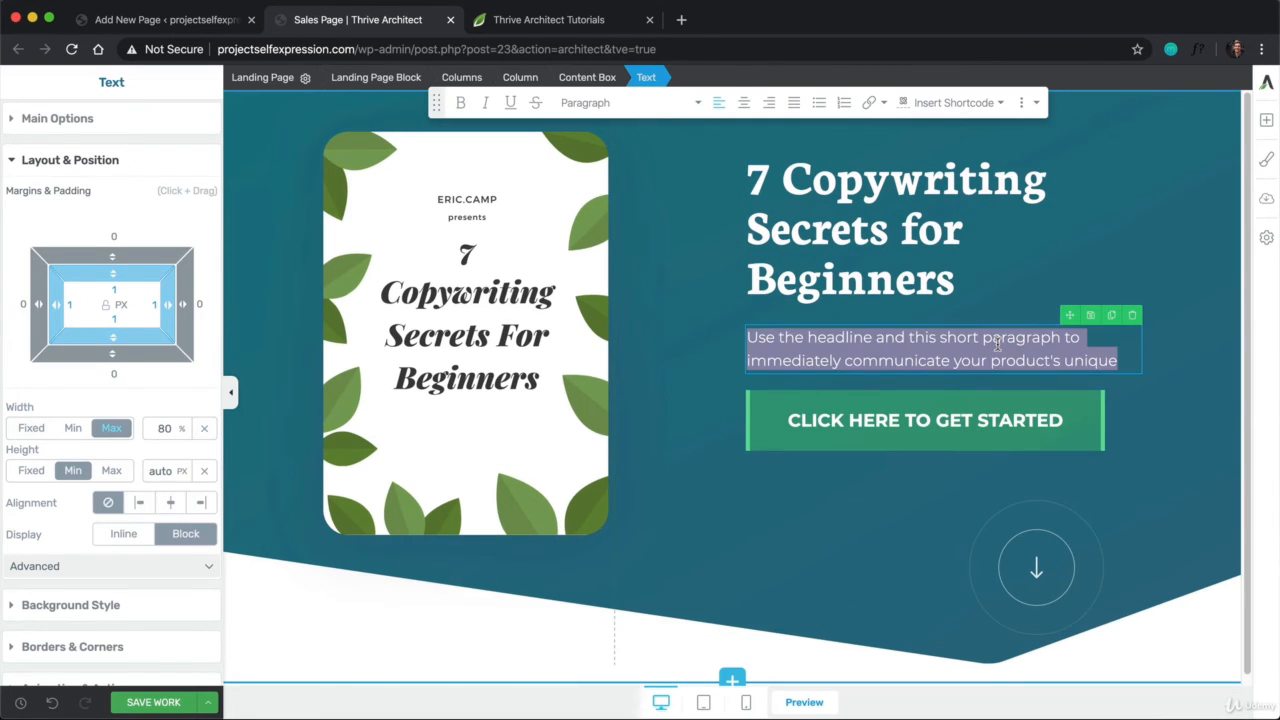
text(Each secret is e)
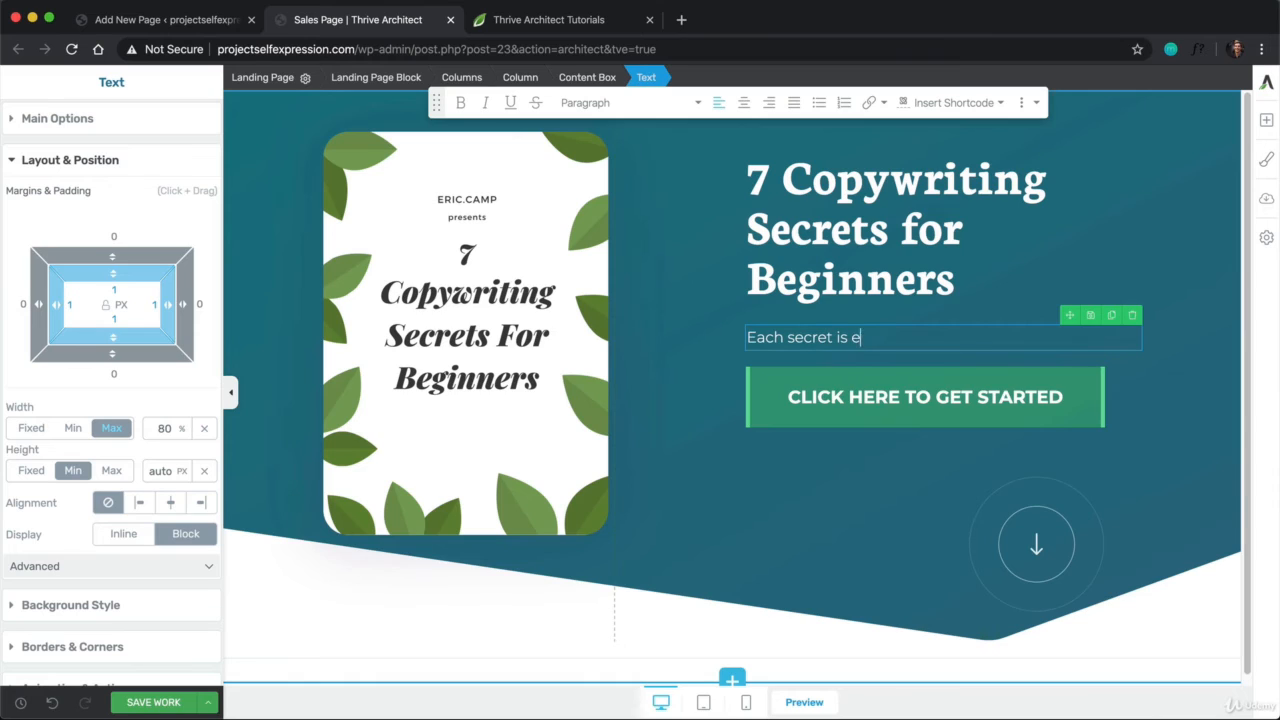
text(detai)
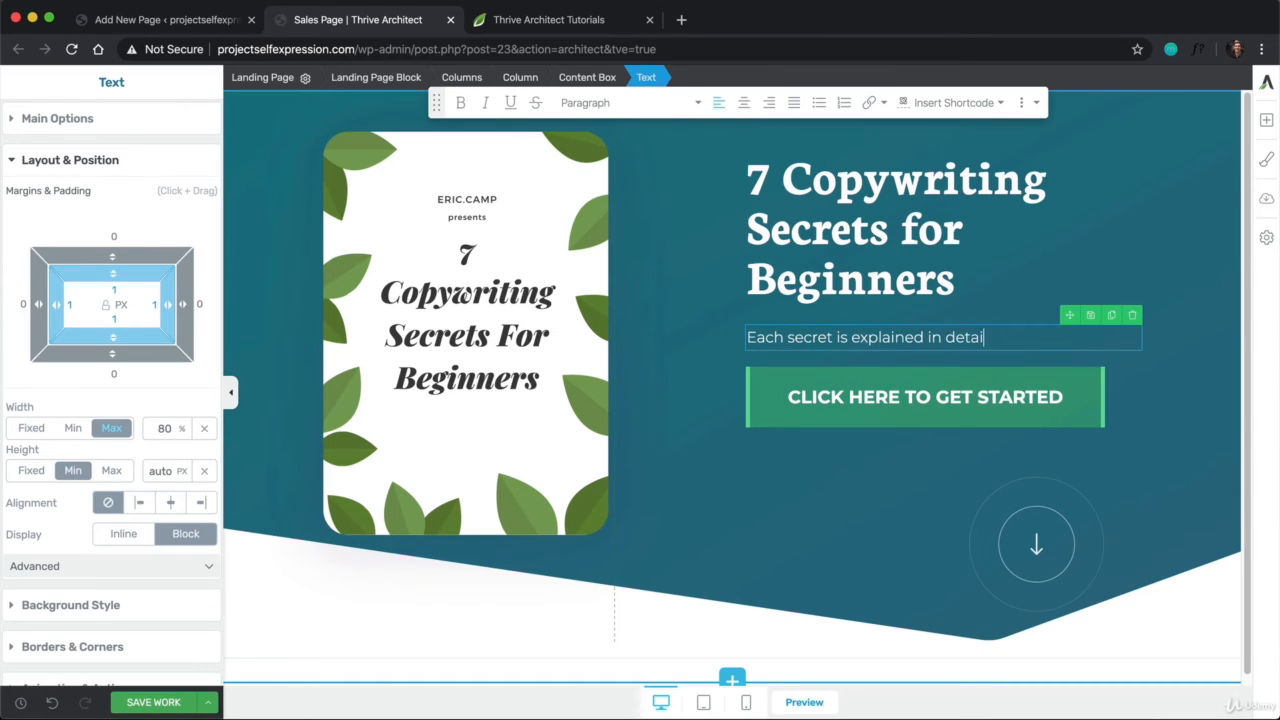
text(l with actionable)
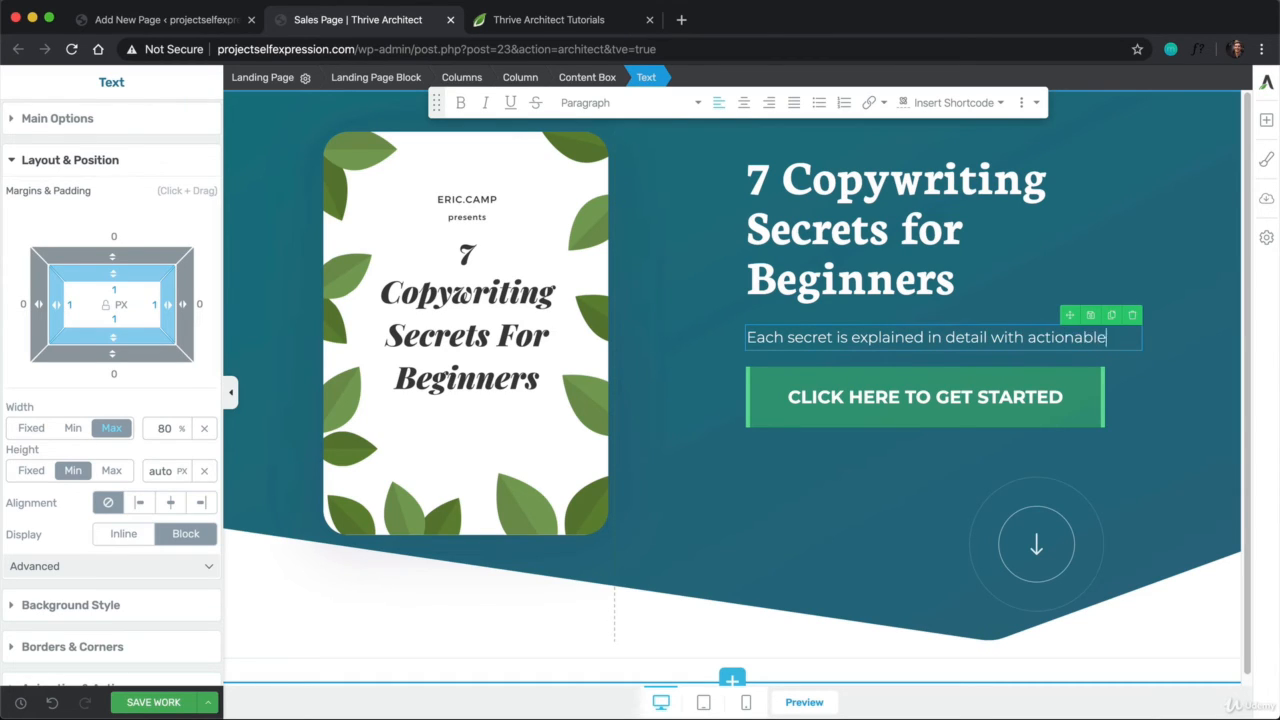
text( advice on how to )
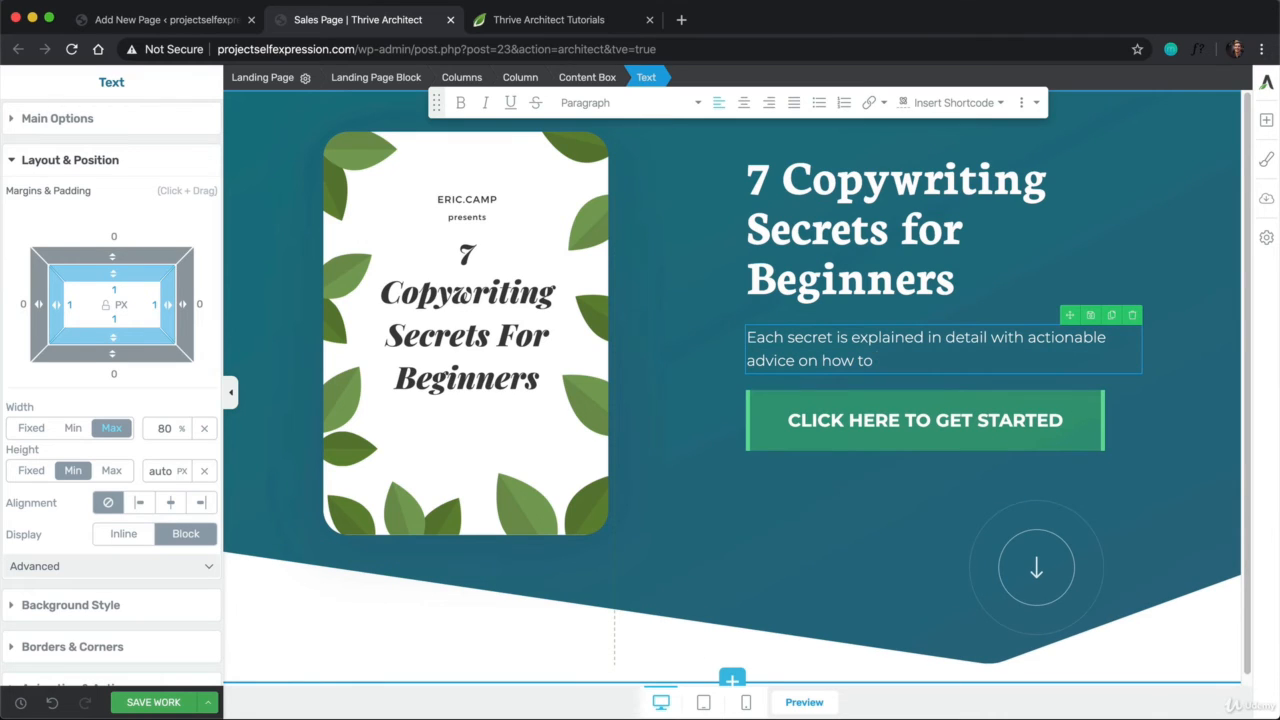
text(put it into immediate use.)
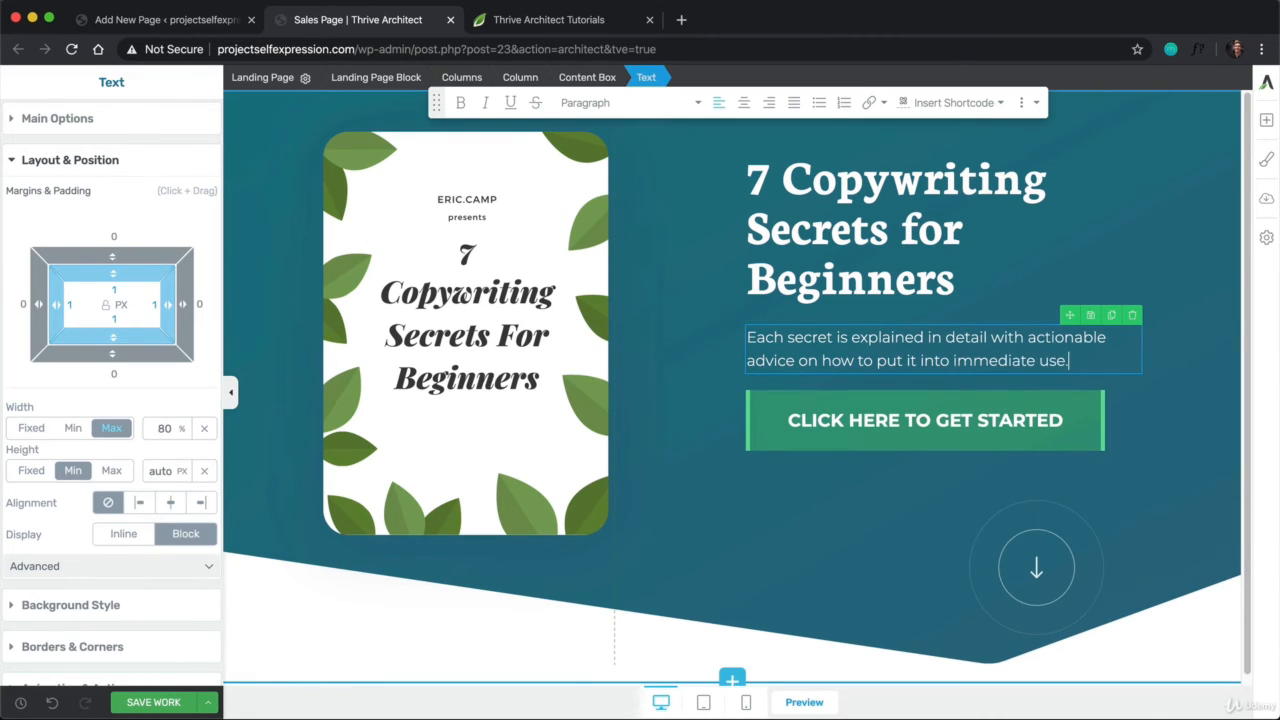
Reduce the left padding of the content box around the headline, paragraph and button to 30 px
click(868, 500)
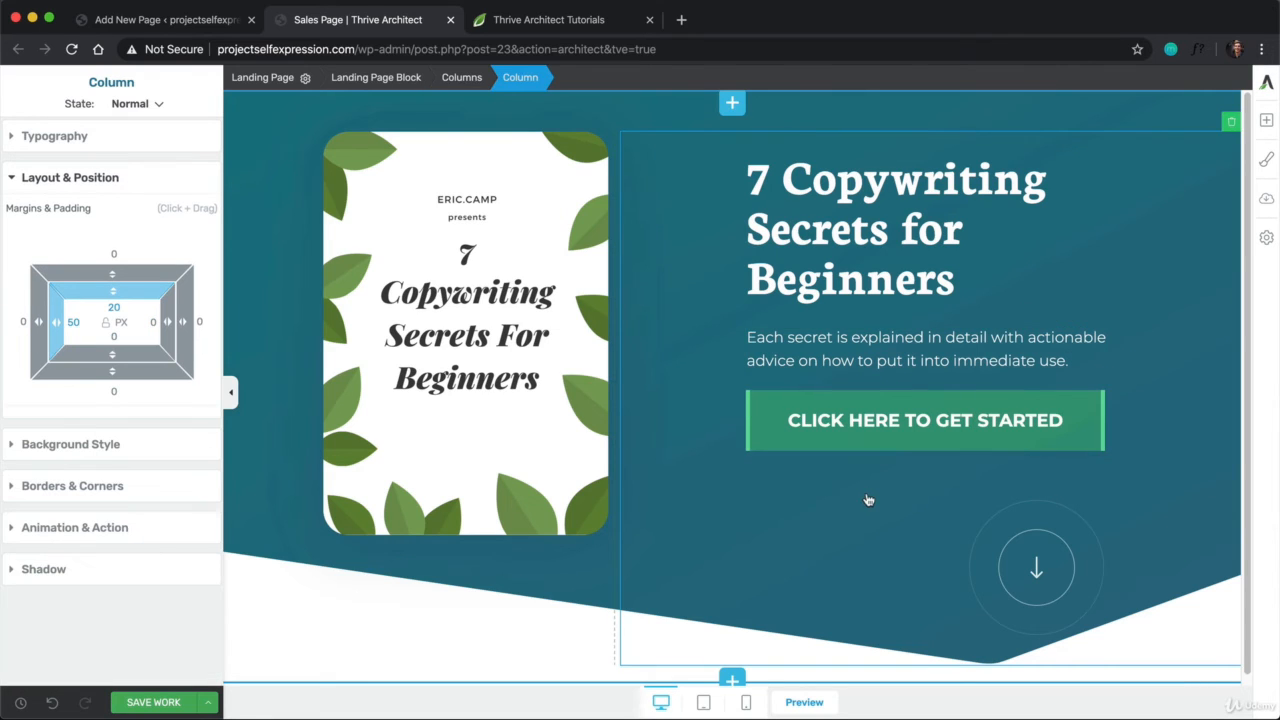
click(679, 273)
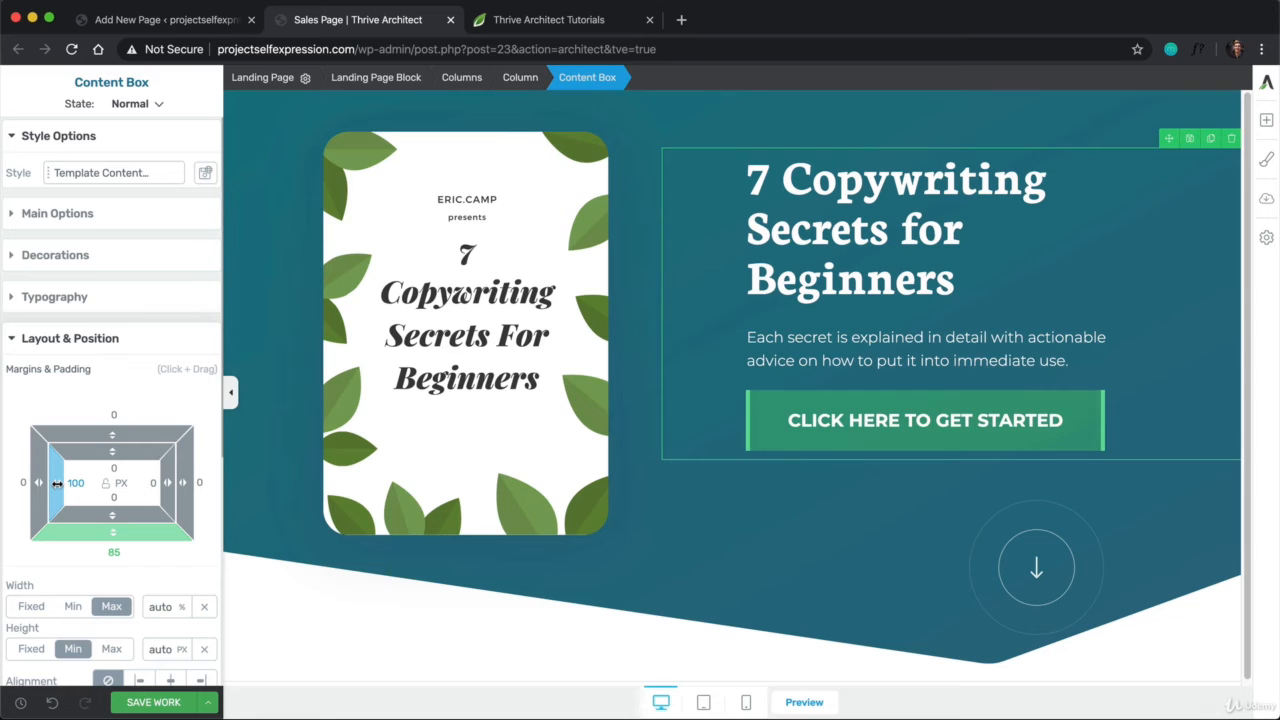
mouse_move(55, 483)
mouse_down()
mouse_move(47, 500)
mouse_move(46, 486)
mouse_up()
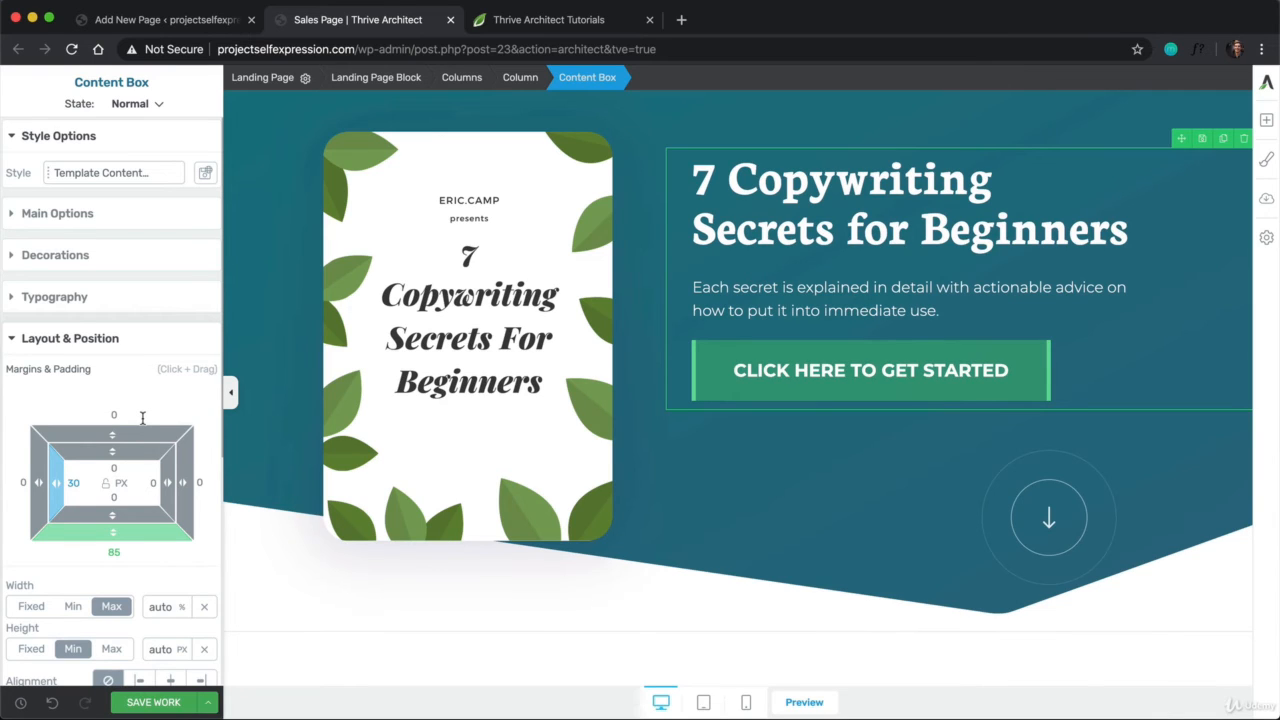
click(142, 339)
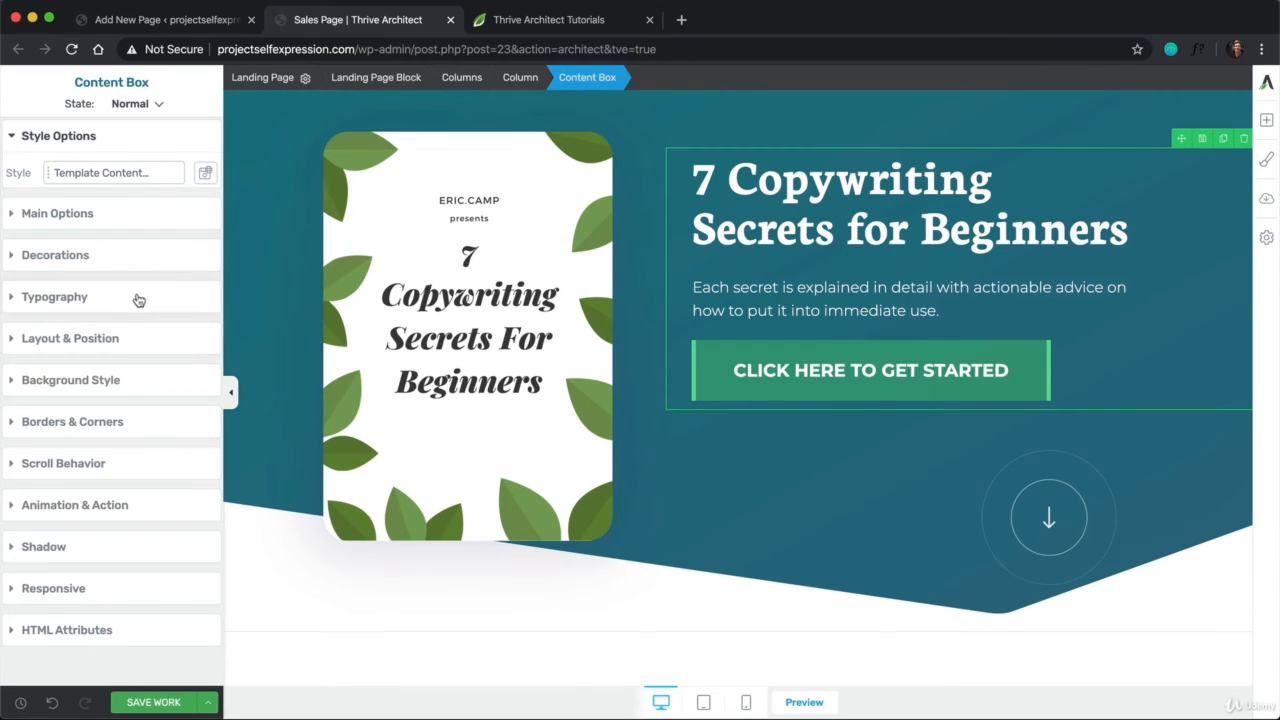
Review the editor sidebar and element guides on the Thrive Architect Tutorials page alongside the matching options and elements in the editor
click(517, 28)
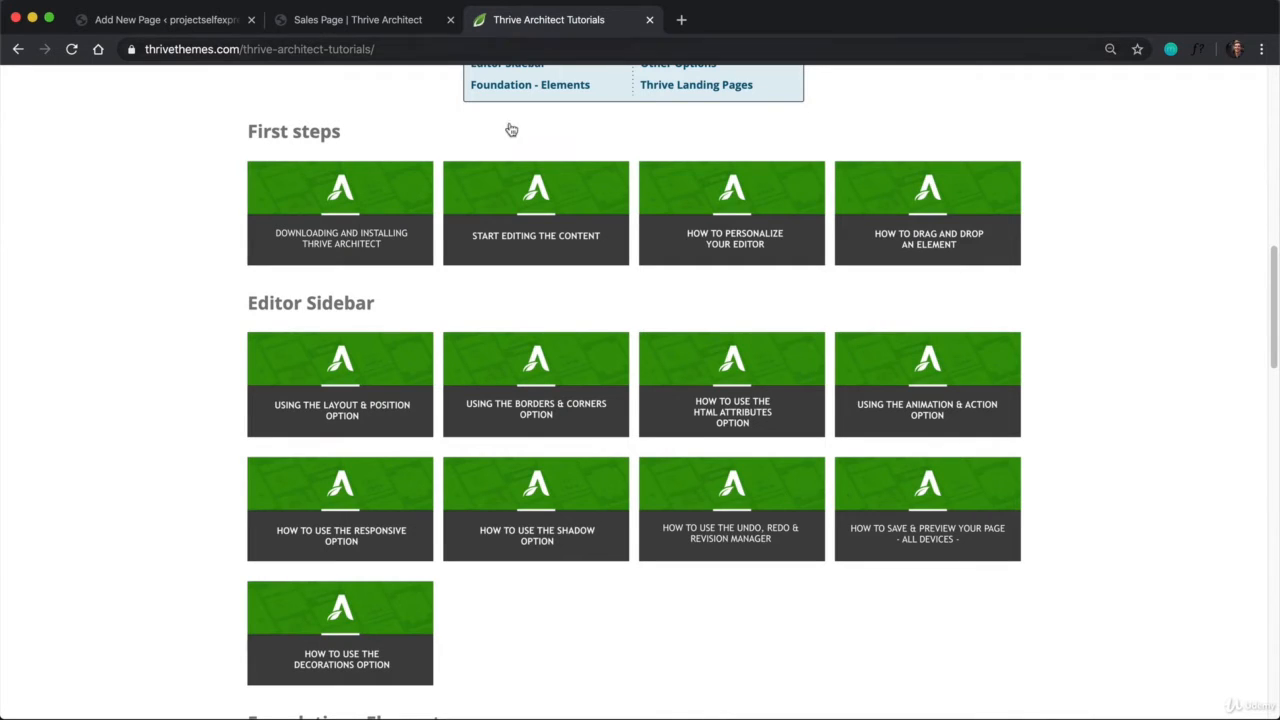
scroll(477, 317, down, 4)
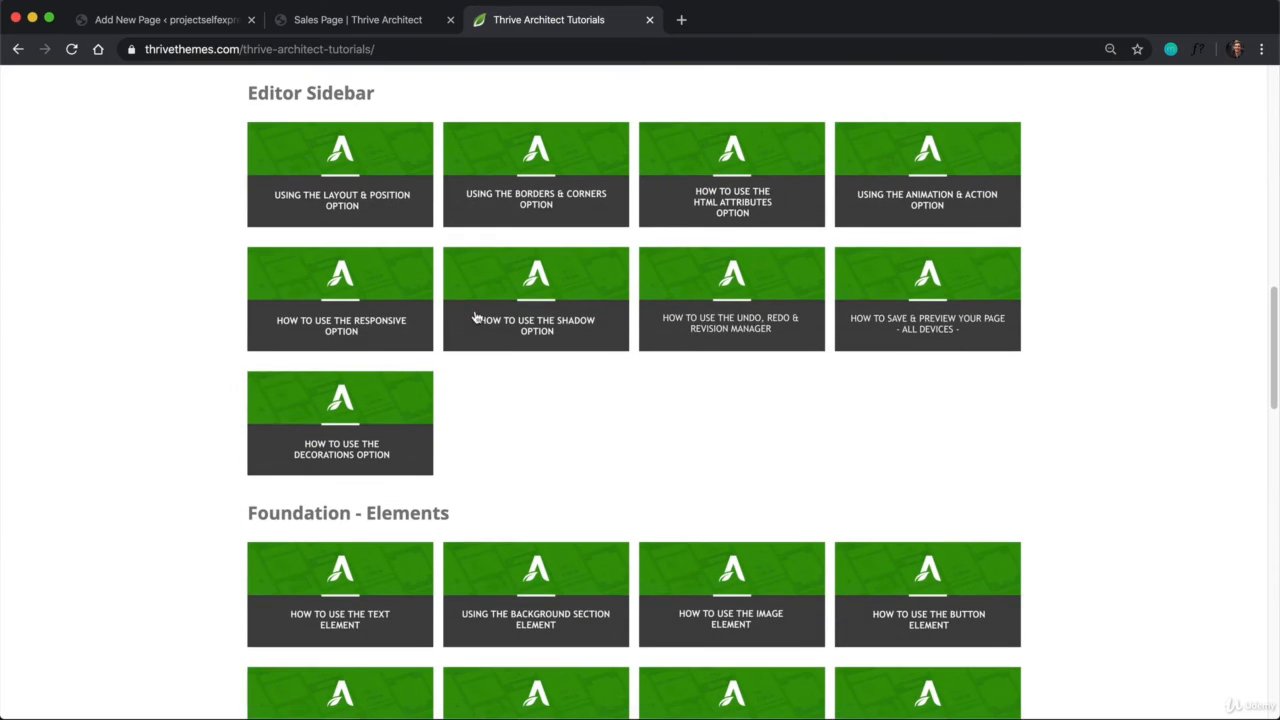
scroll(477, 317, down, 1)
scroll(481, 315, up, 4)
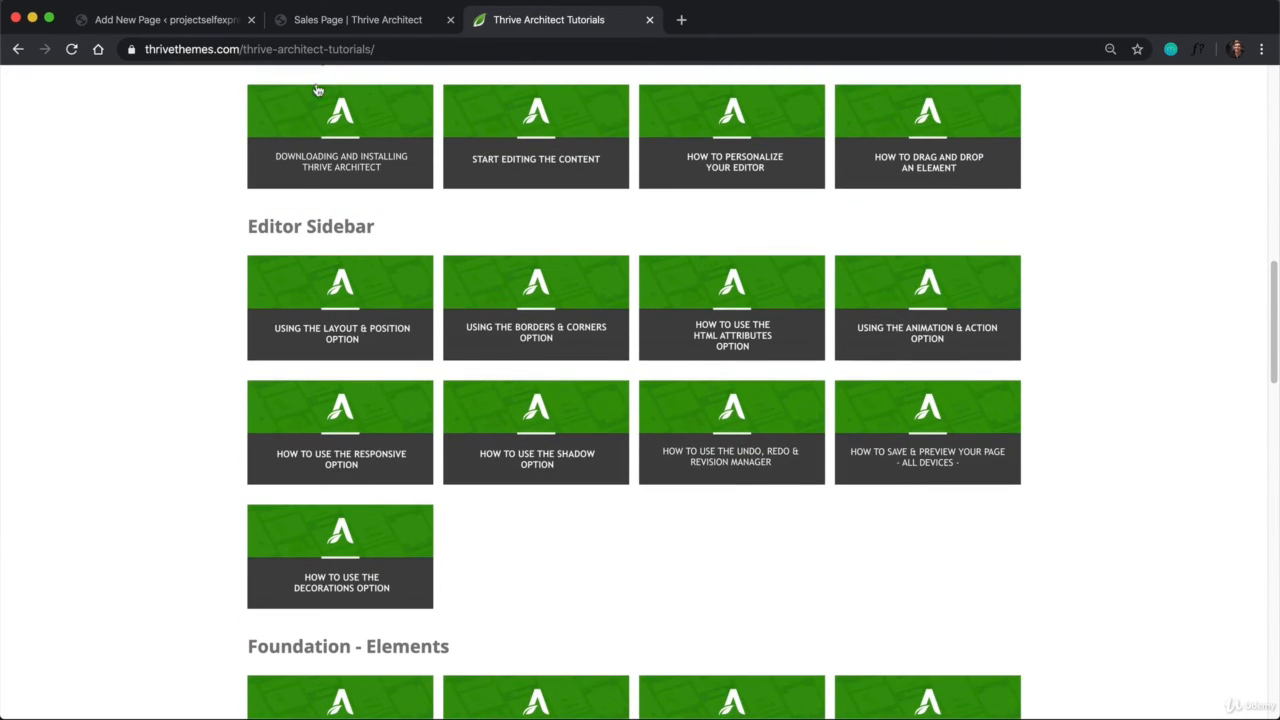
click(352, 20)
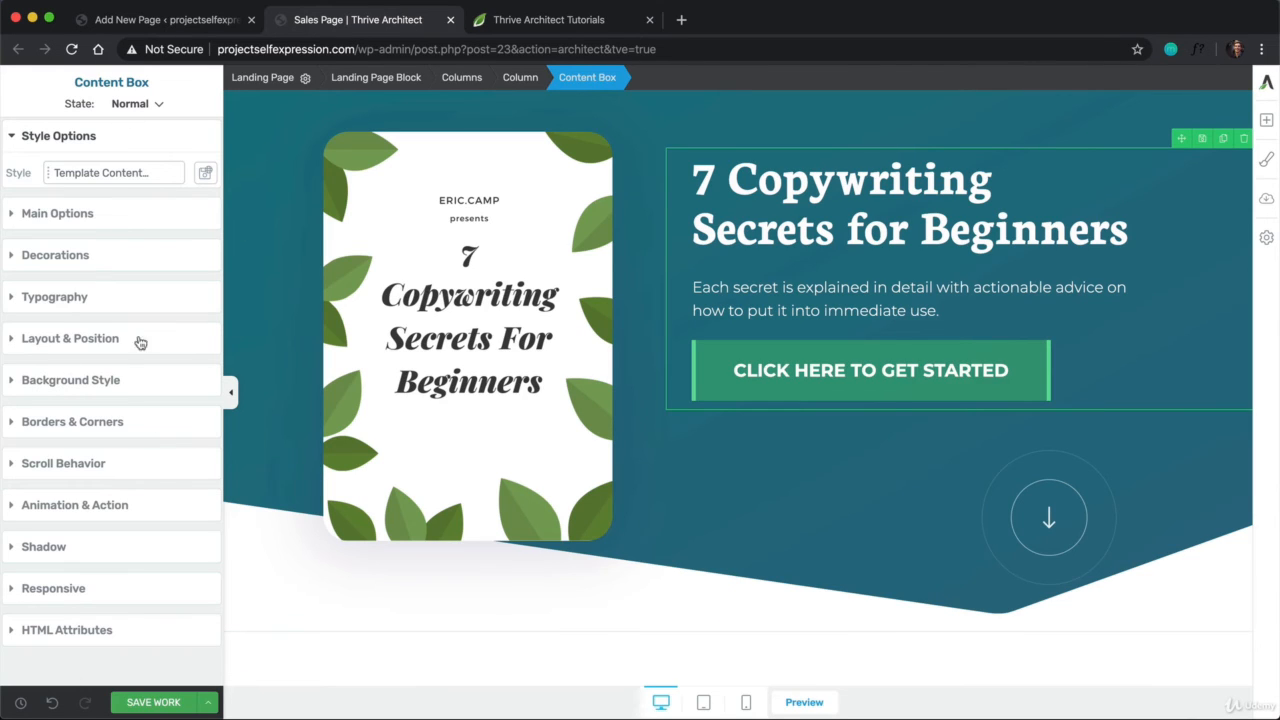
click(562, 24)
scroll(318, 383, down, 8)
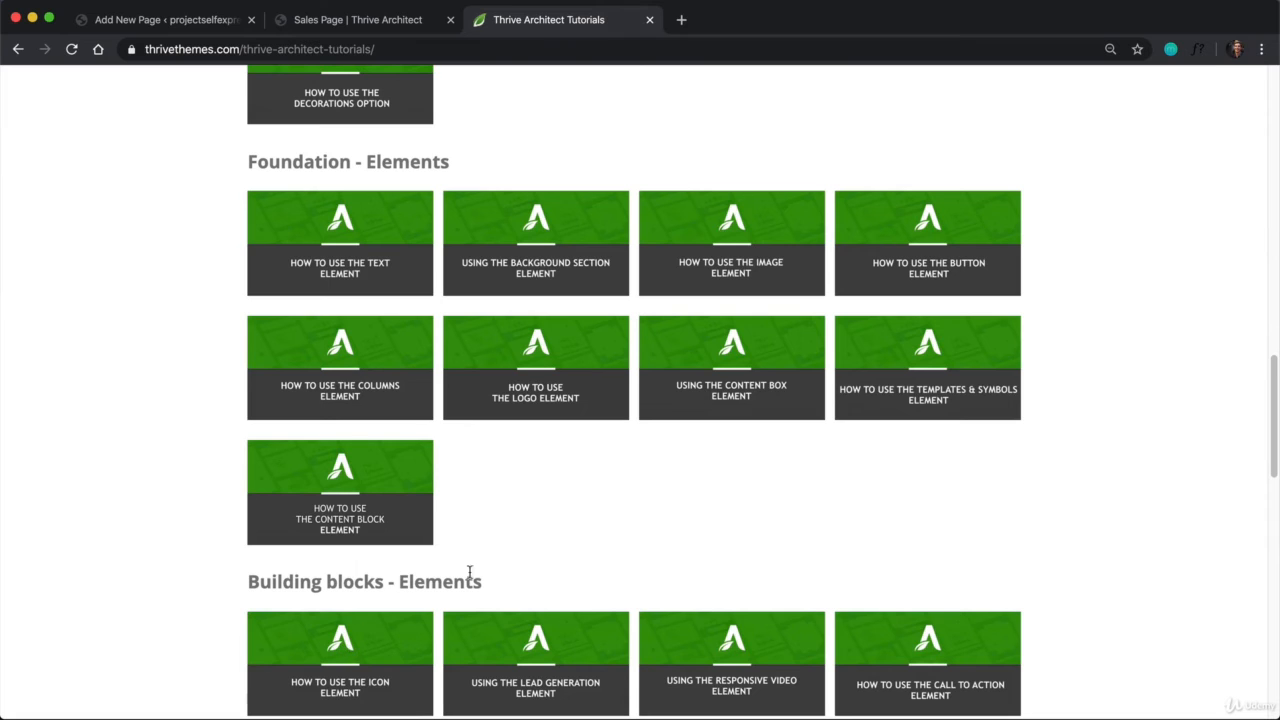
click(355, 22)
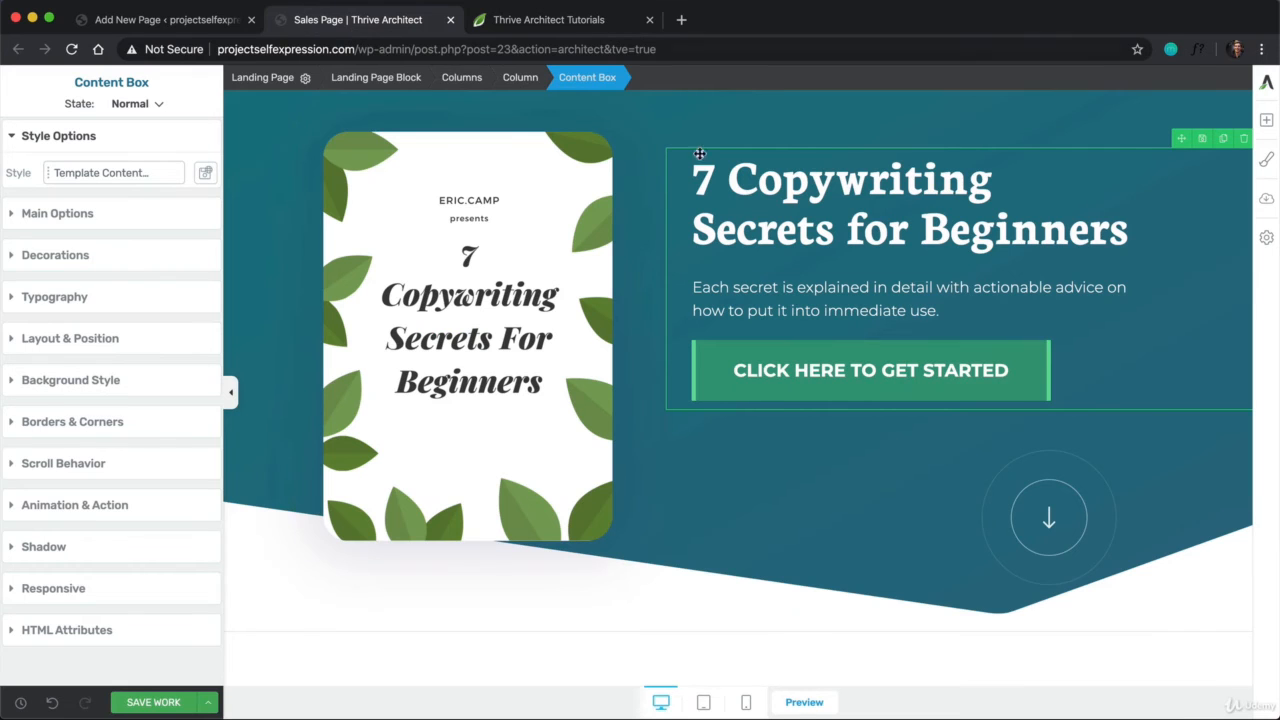
click(1266, 119)
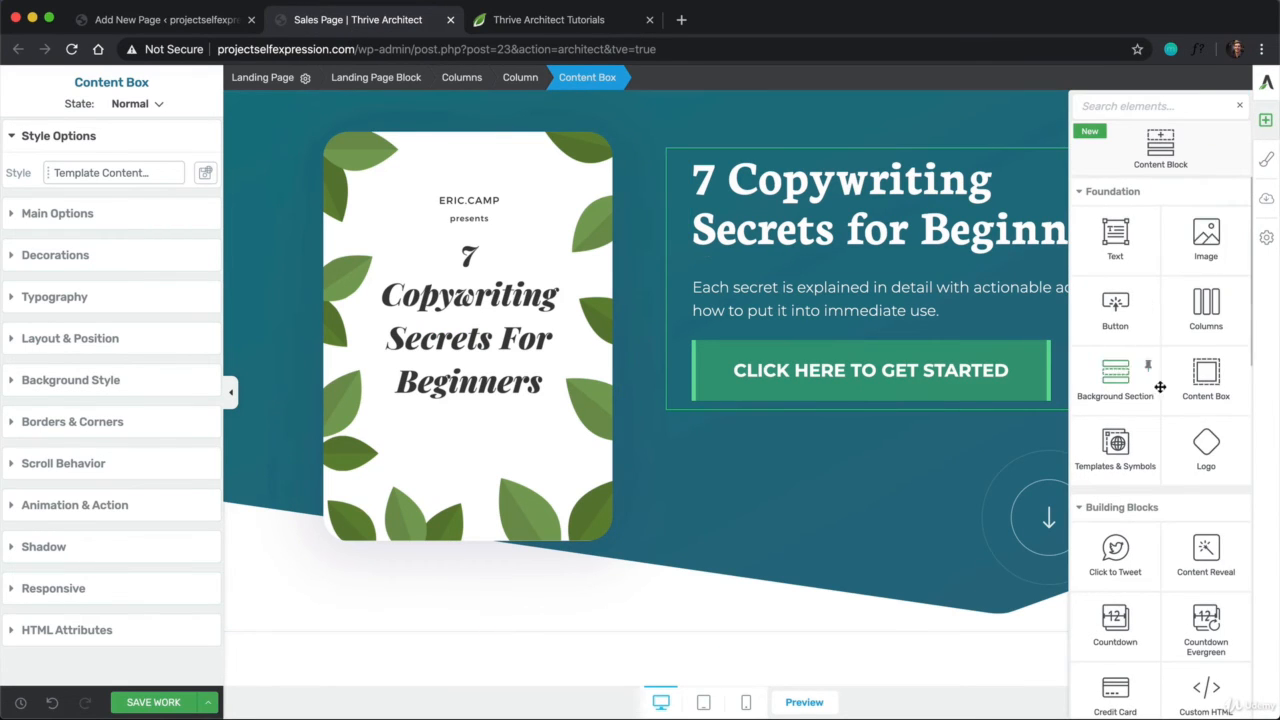
click(1023, 111)
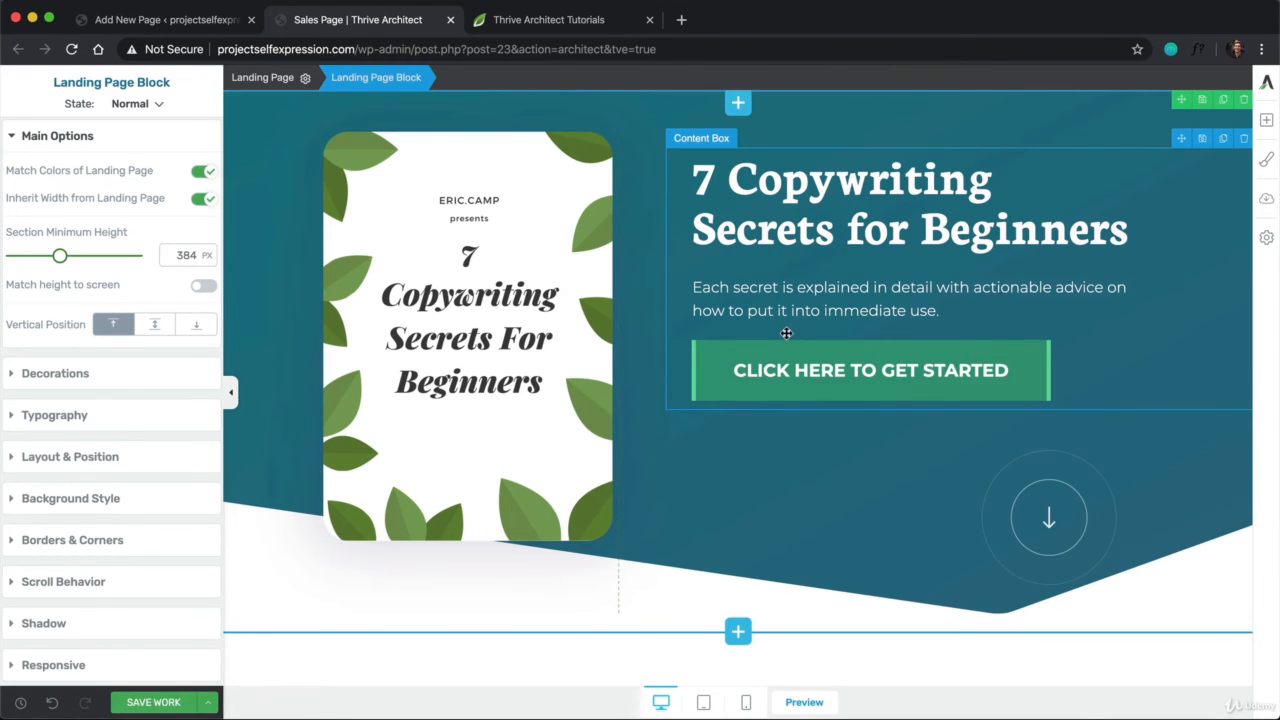
Search the elements for "html" and insert a Custom HTML element between the hero paragraph and the green button
click(1266, 122)
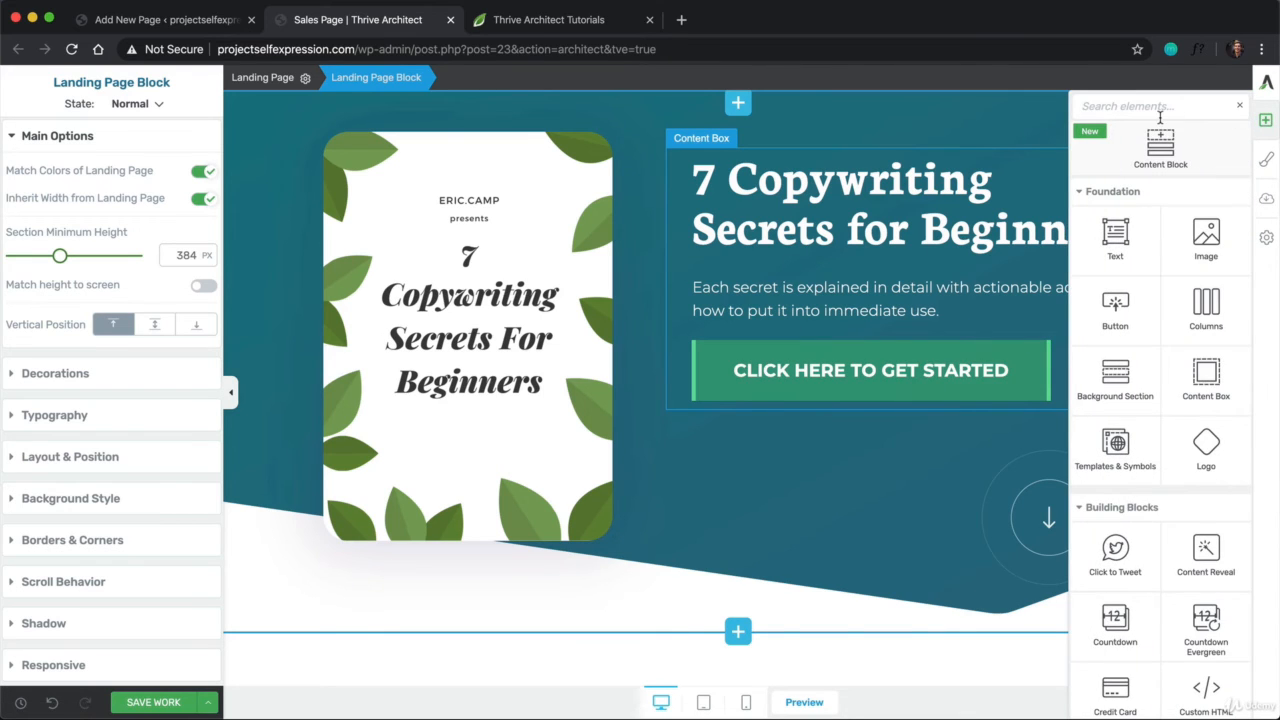
text(html)
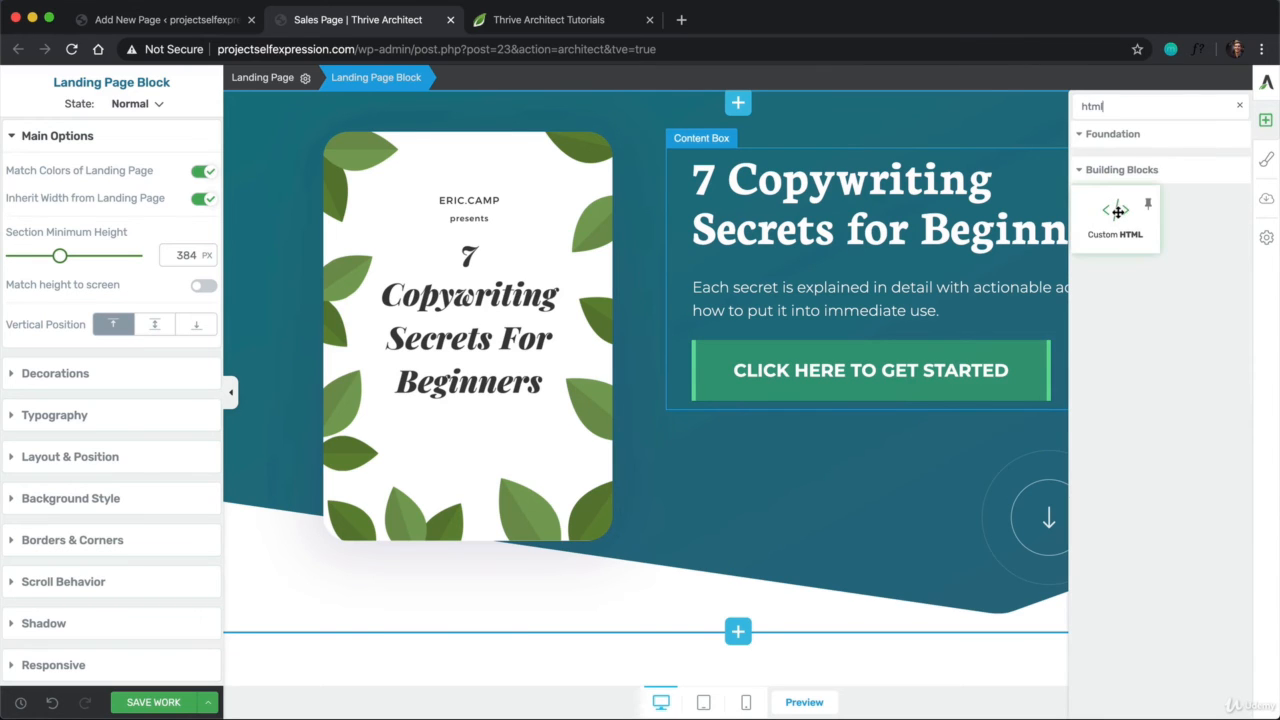
drag(1115, 214, 814, 338)
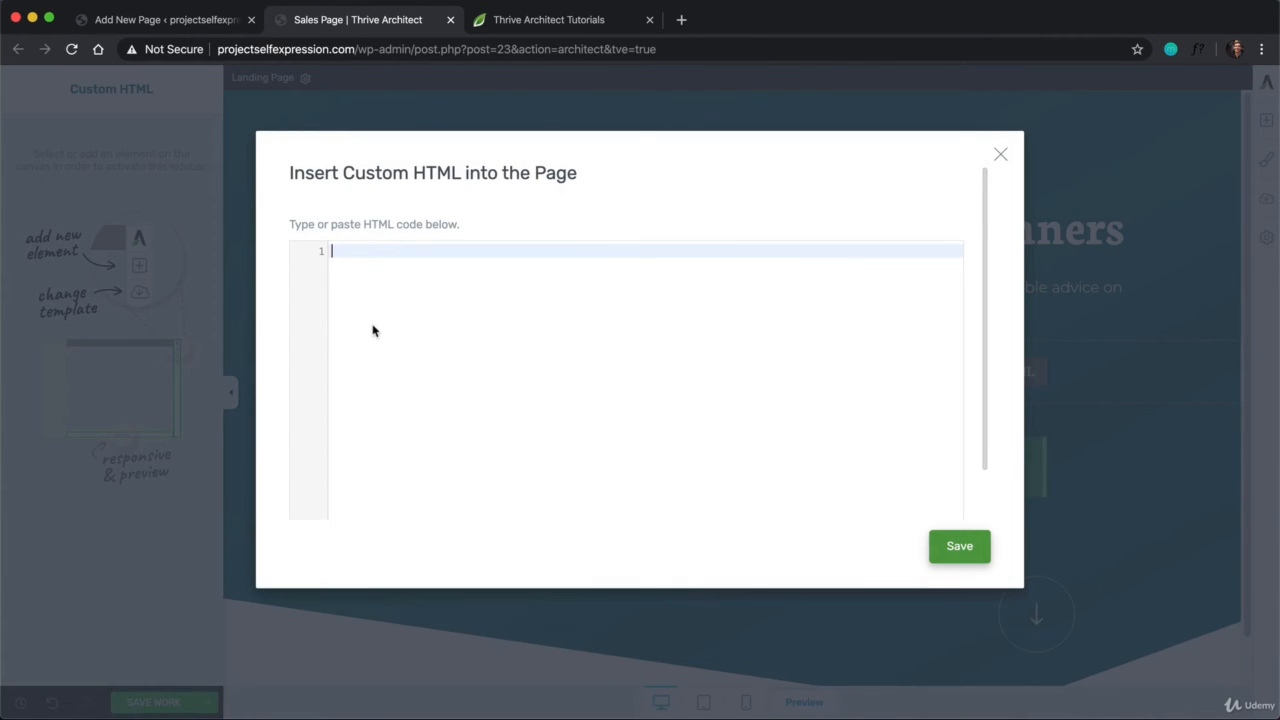
Switch to Stickies and copy the entire Gumroad "Buy my product" button code from the note
key(super+Tab)
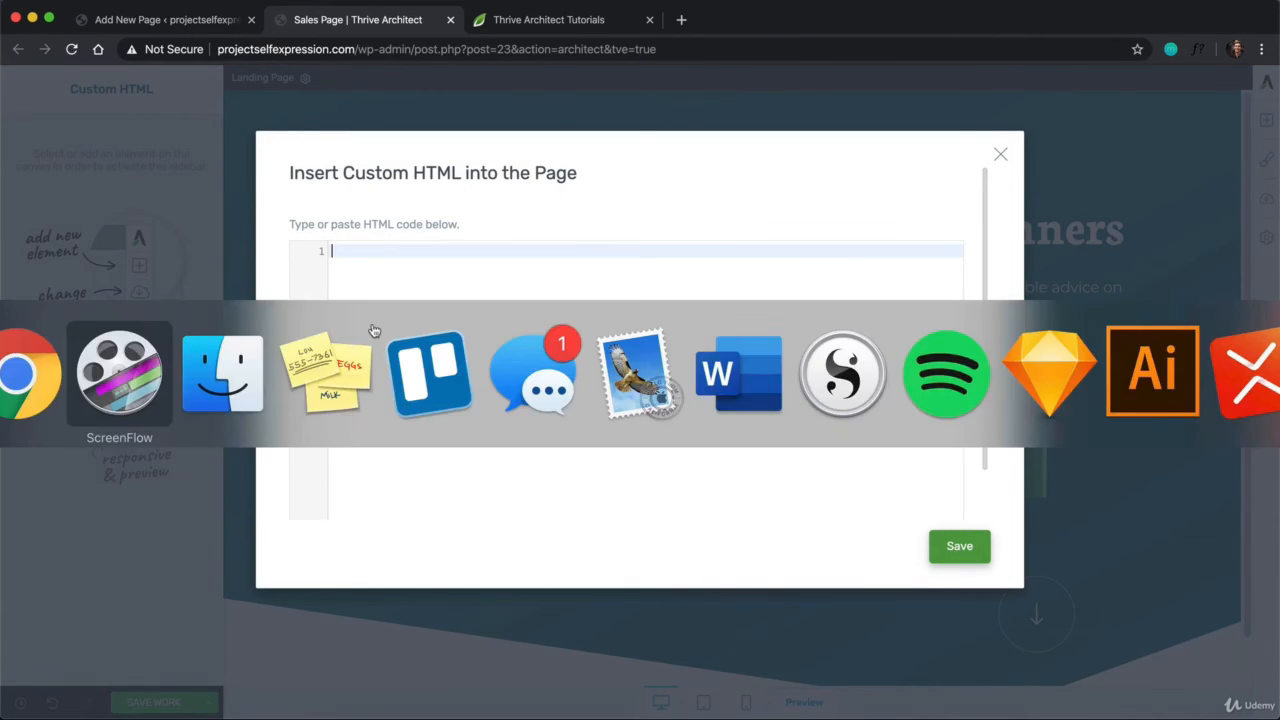
click(322, 353)
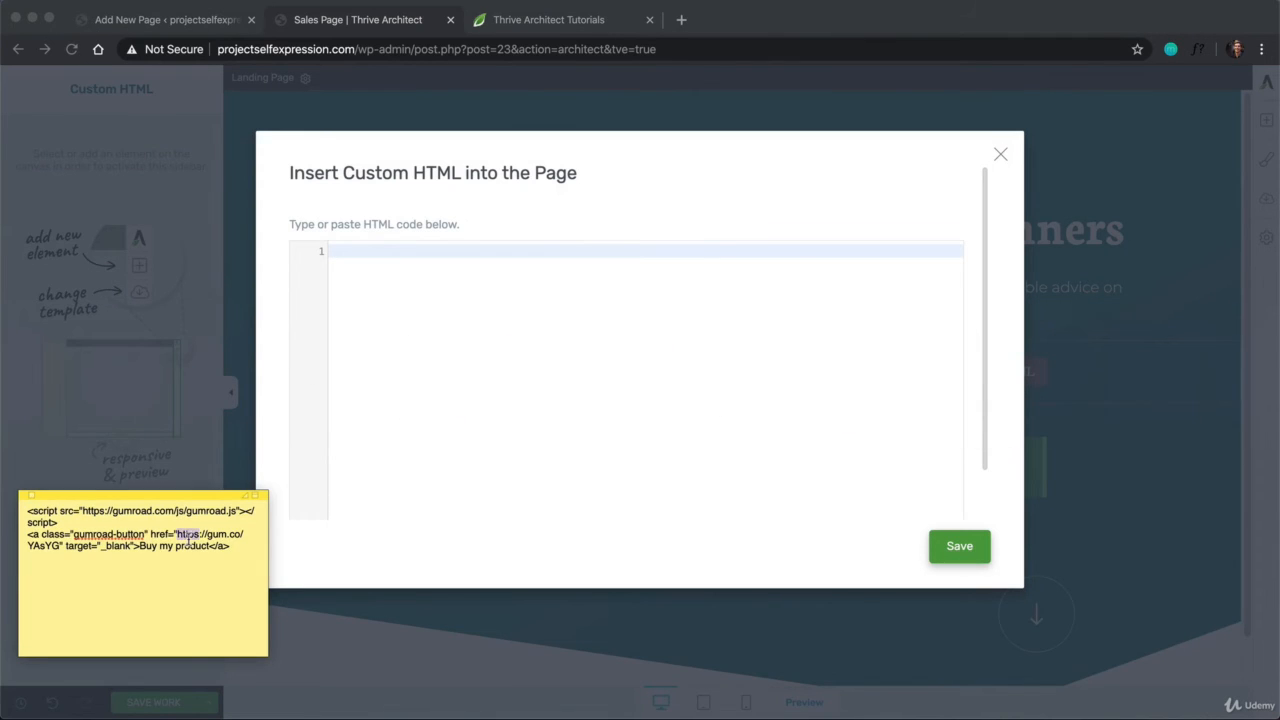
drag(230, 546, 60, 500)
key(super+c)
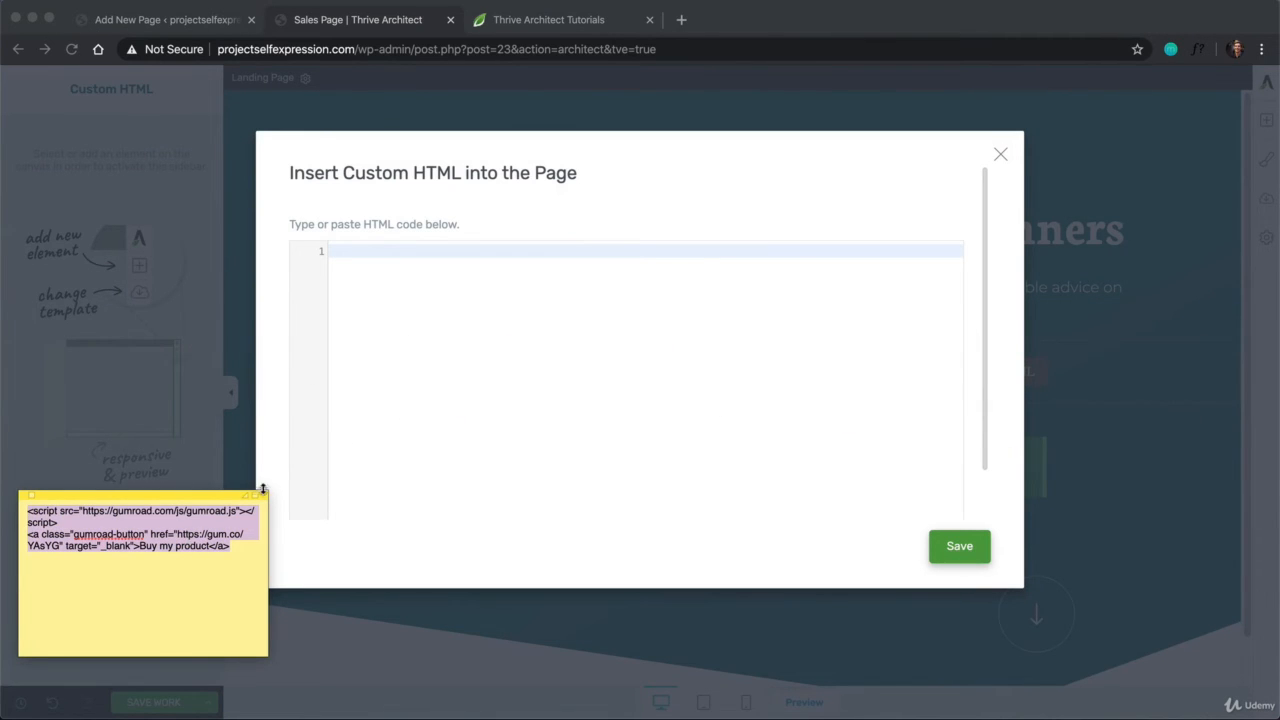
Paste the Gumroad button code into the Custom HTML element, insert it, and save the page
click(361, 270)
key(super+v)
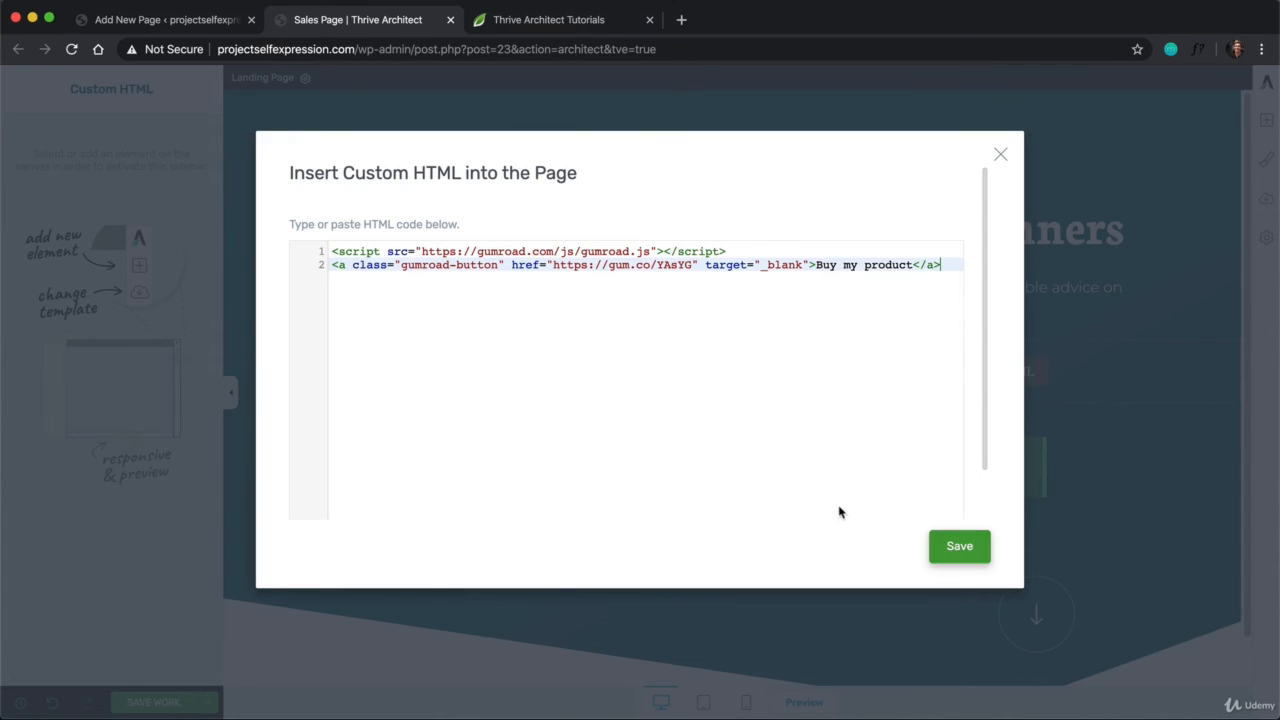
click(960, 549)
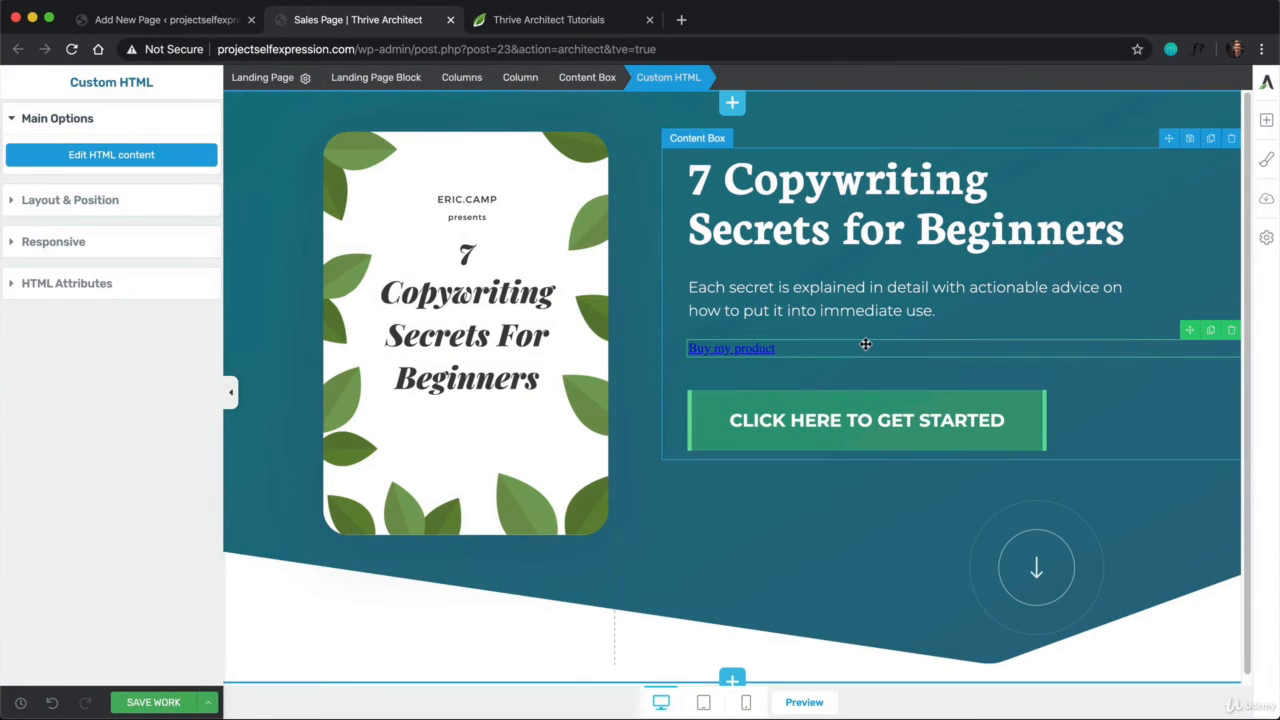
click(171, 703)
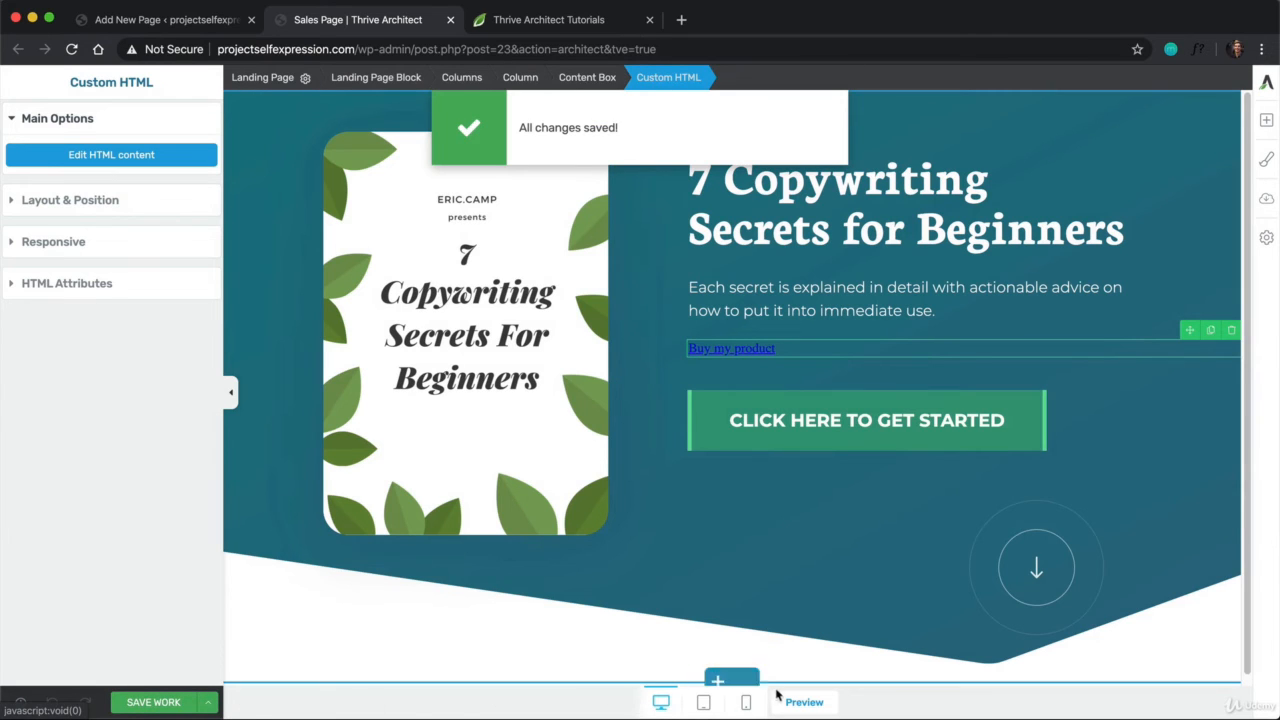
Preview the saved page and test the Gumroad buy button through the product overlay to the payment form, closing both when done
click(804, 702)
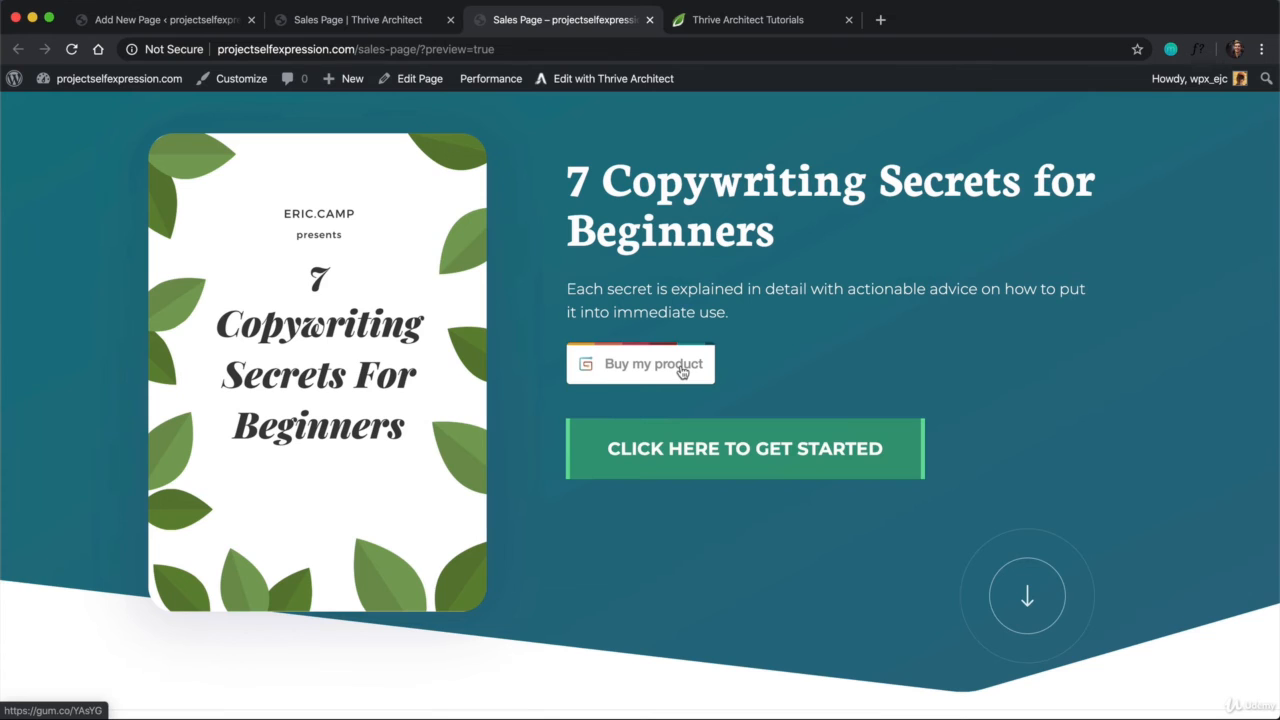
click(680, 370)
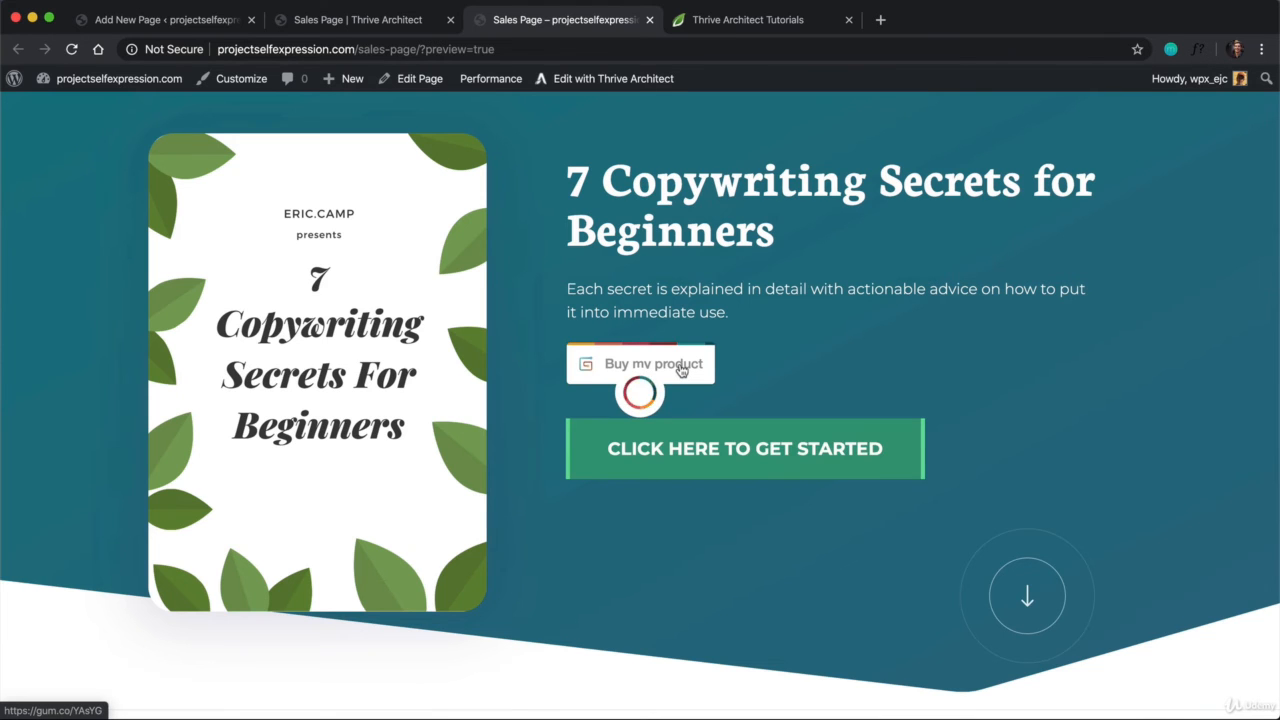
scroll(598, 369, down, 3)
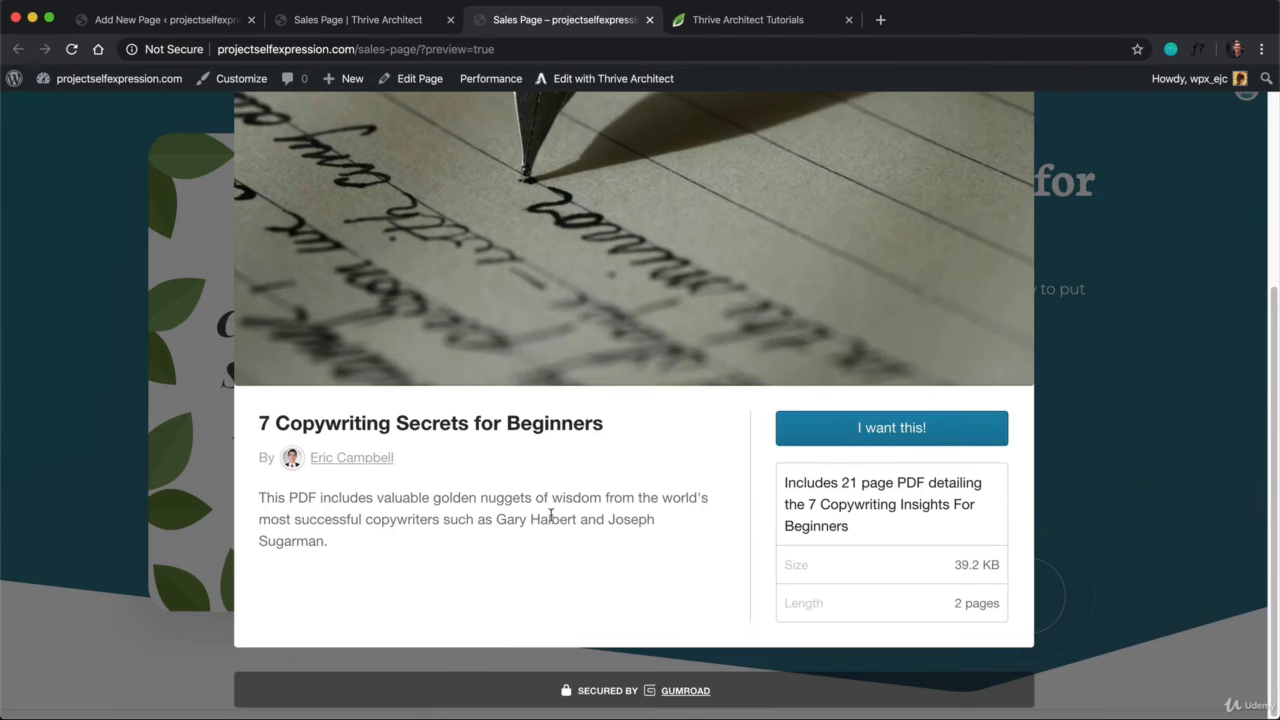
click(896, 440)
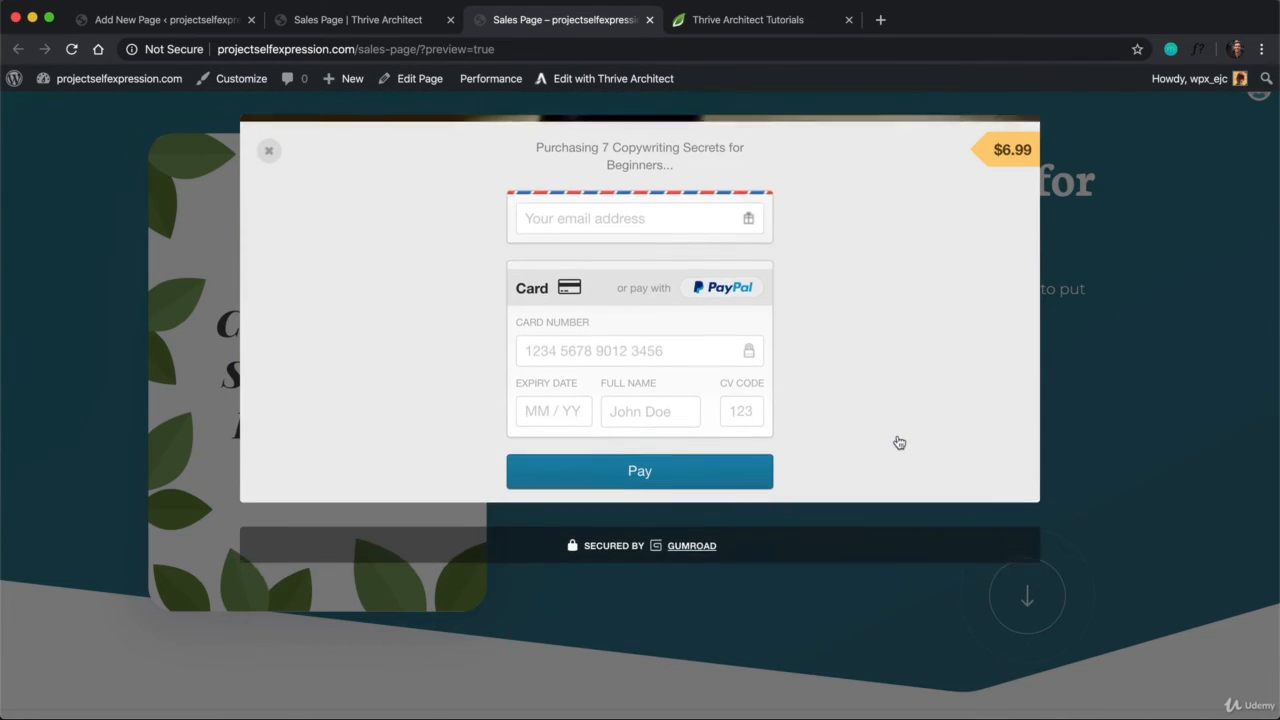
click(268, 144)
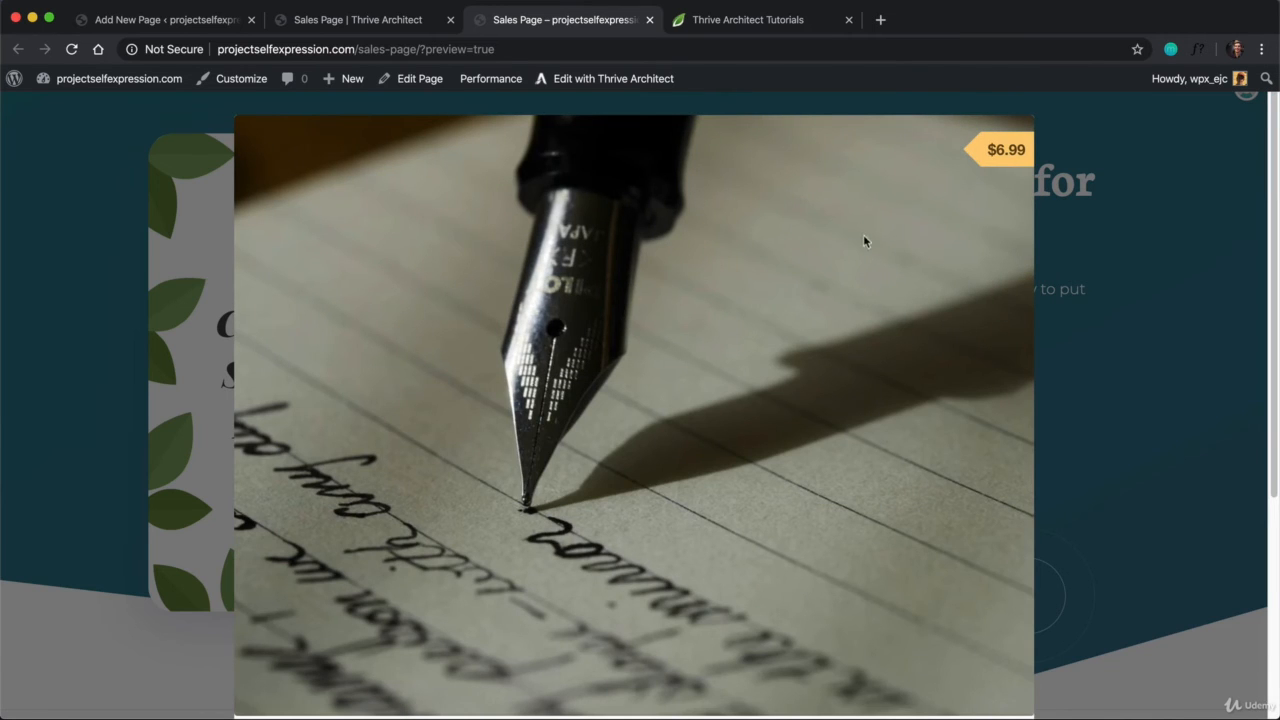
scroll(902, 220, down, 2)
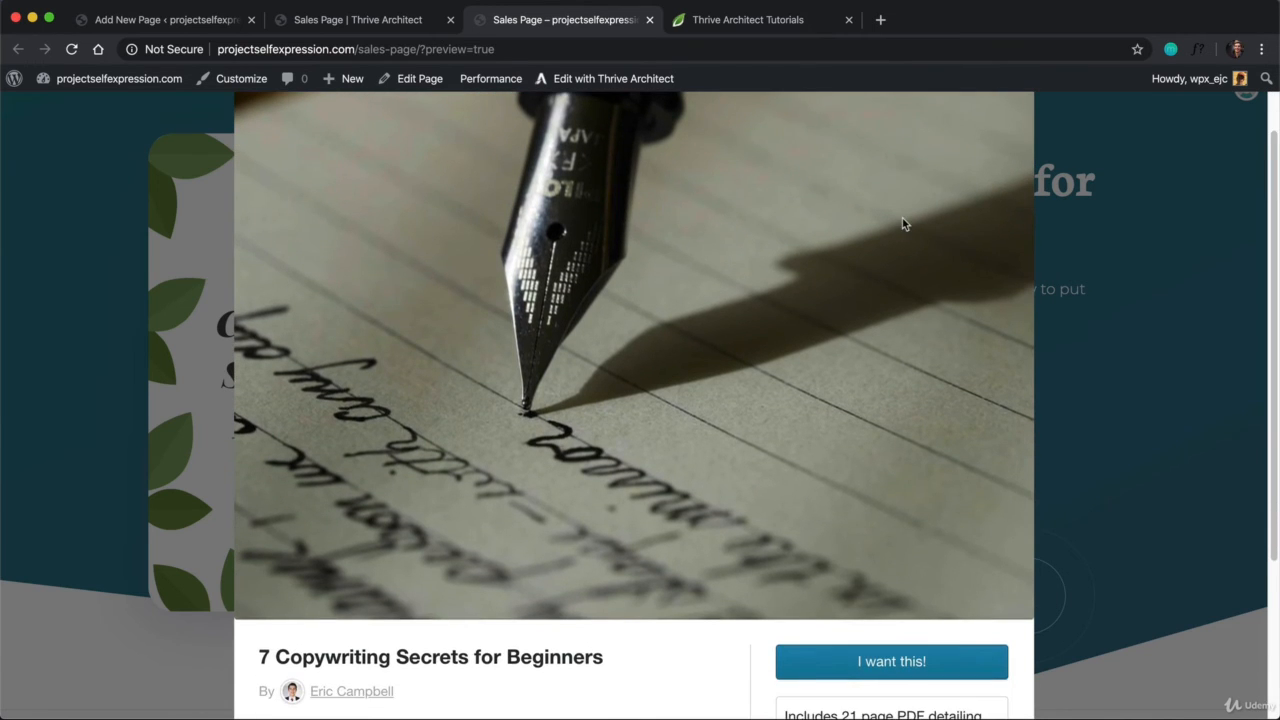
scroll(880, 228, down, 1)
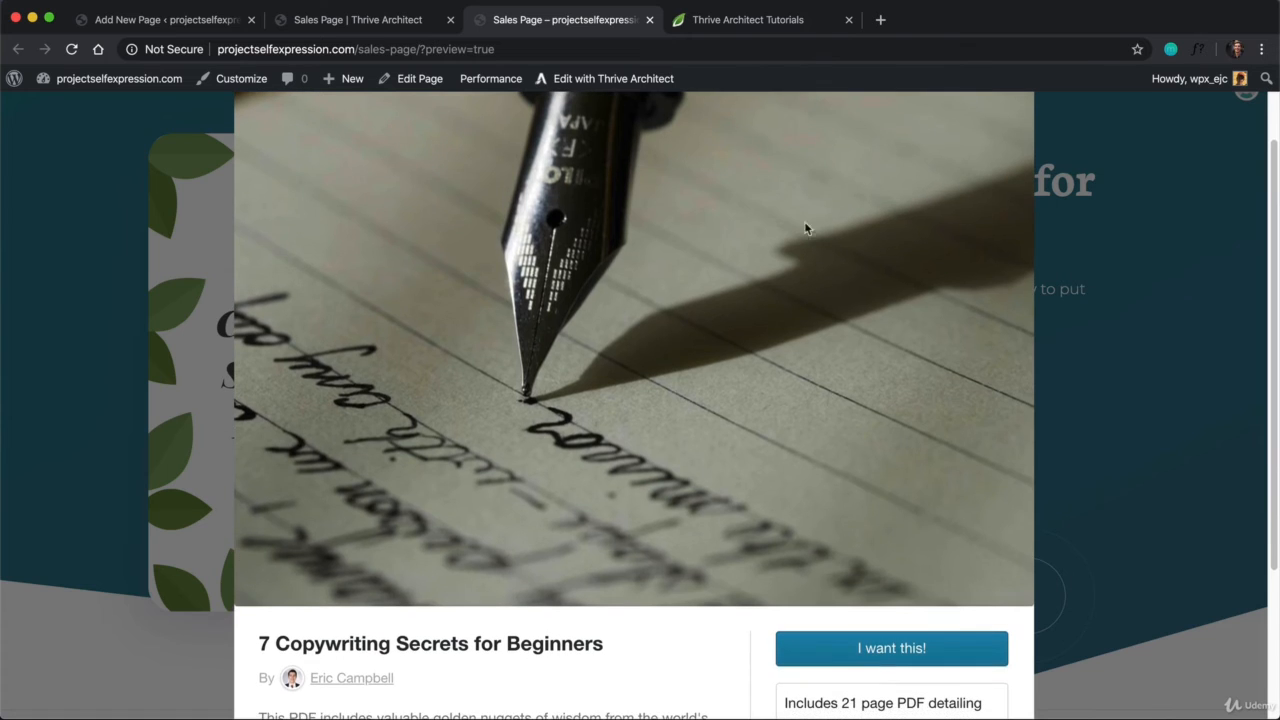
scroll(637, 245, up, 2)
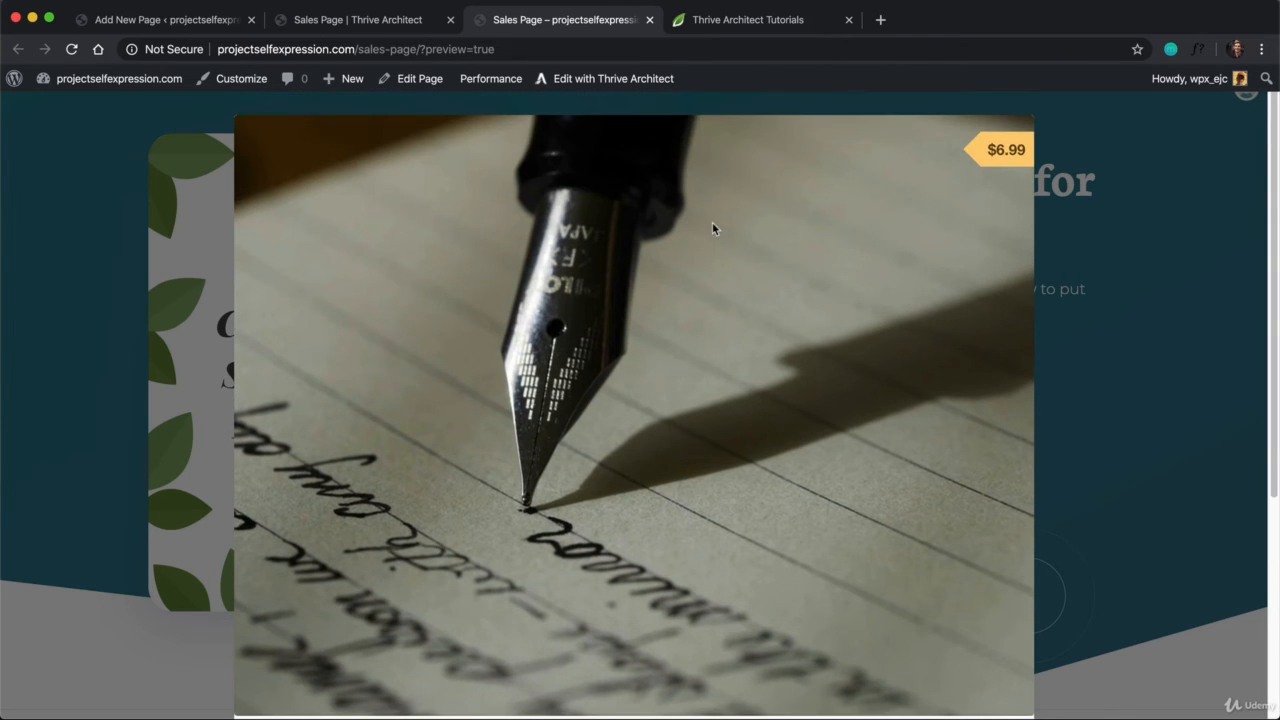
click(1183, 443)
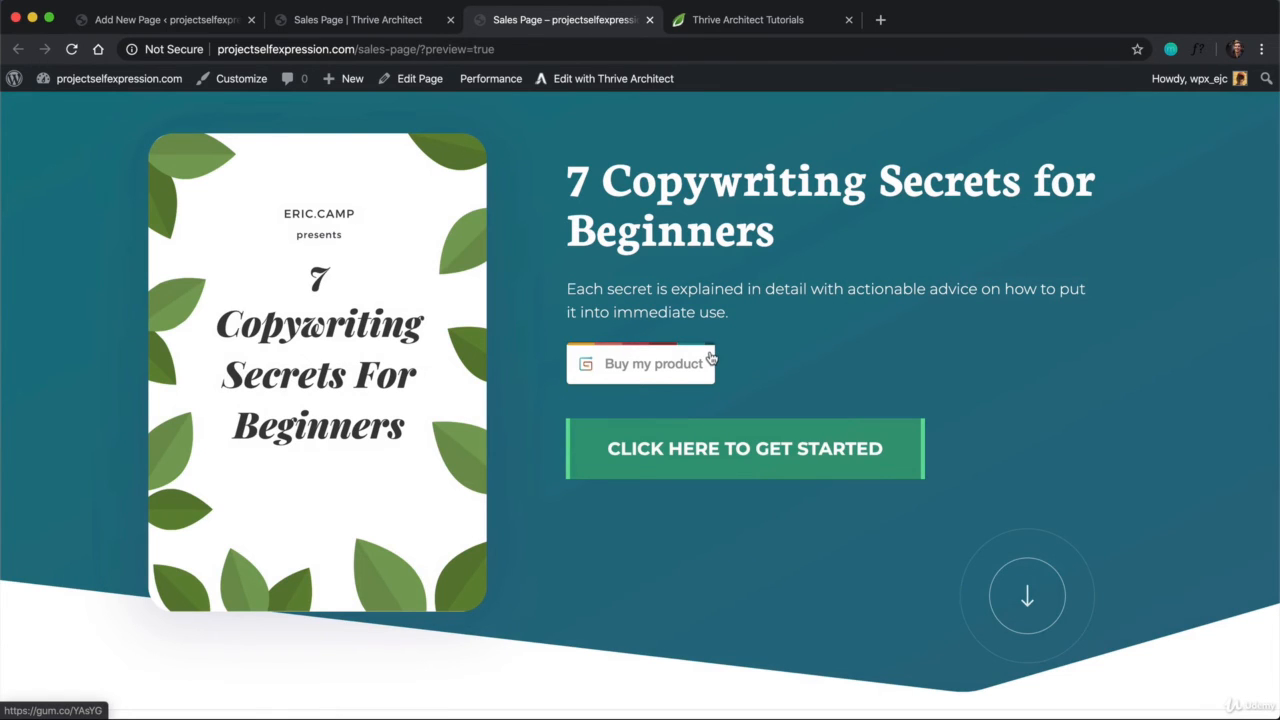
Return to the Thrive Architect editor, delete the green "Click here to get started" button and the circled arrow content box, and save the page
click(388, 28)
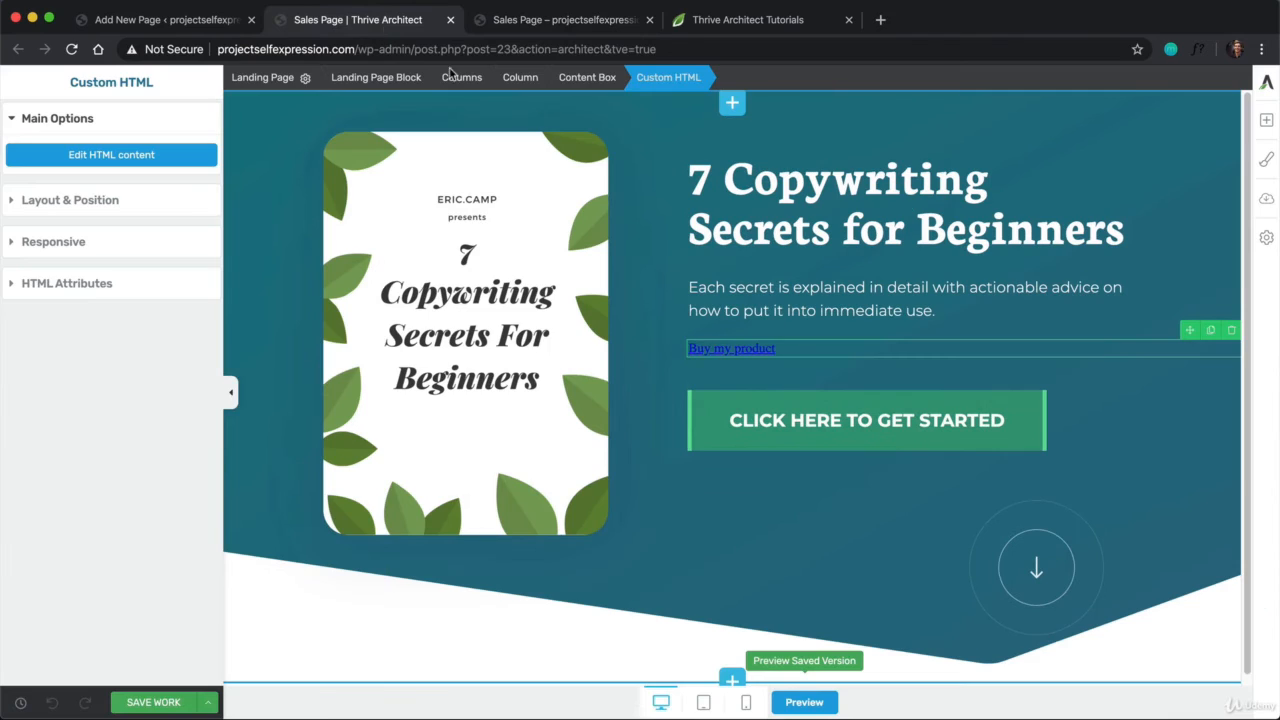
mouse_move(943, 406)
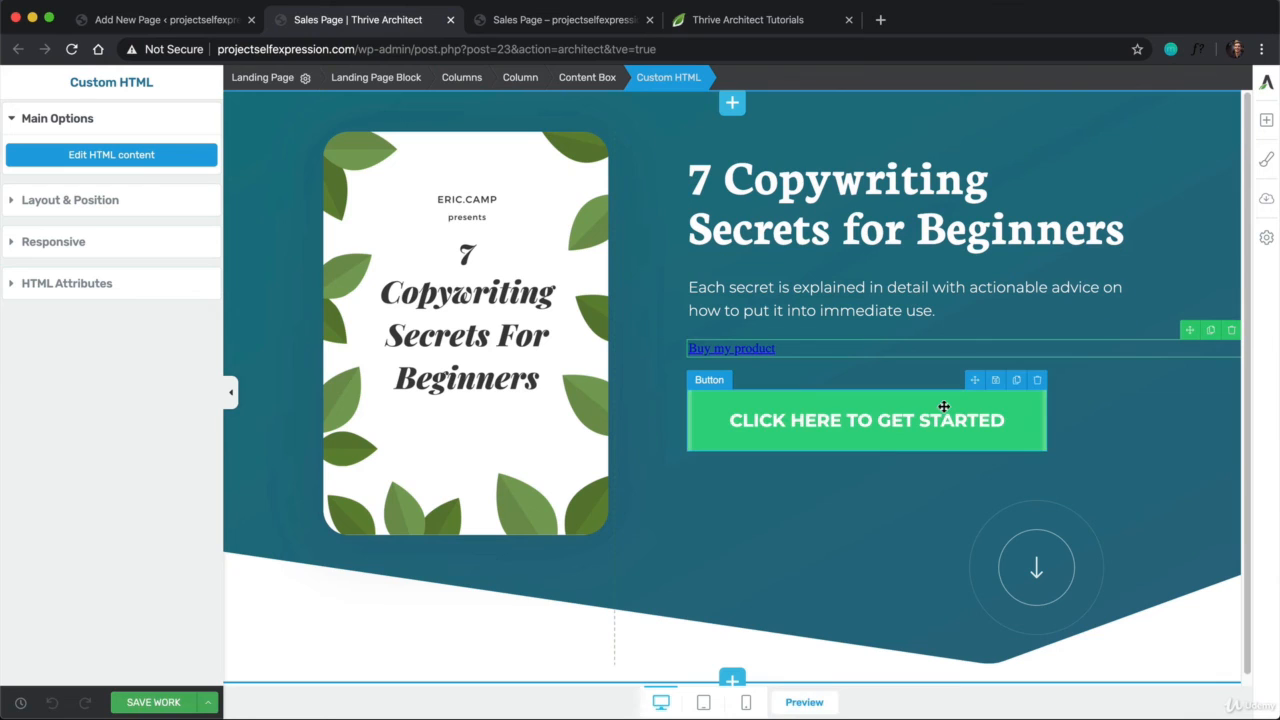
click(1037, 386)
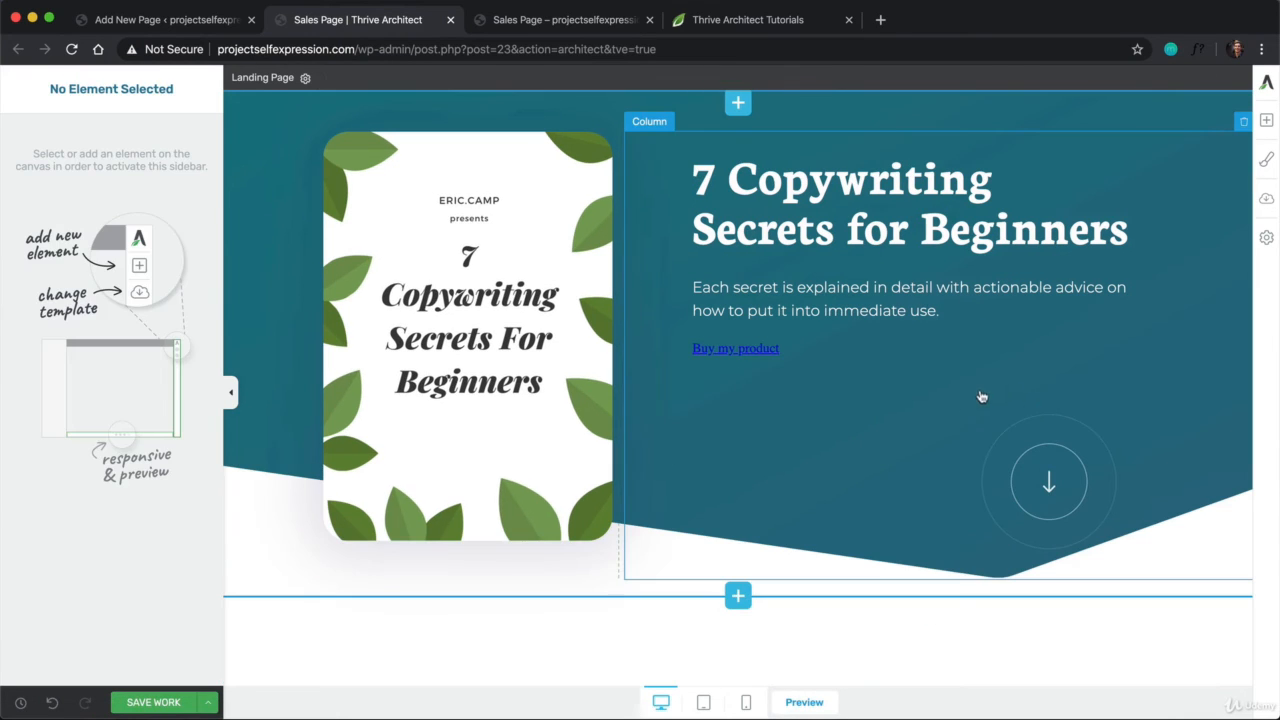
click(1046, 426)
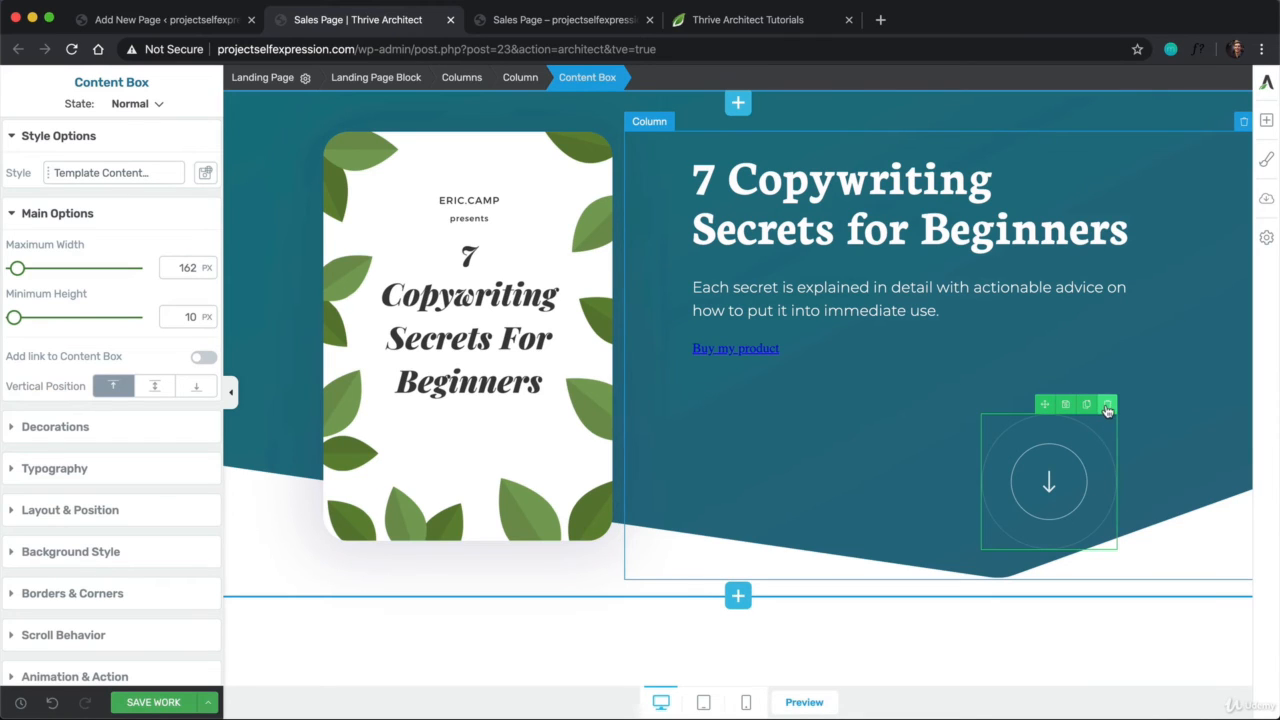
click(1107, 405)
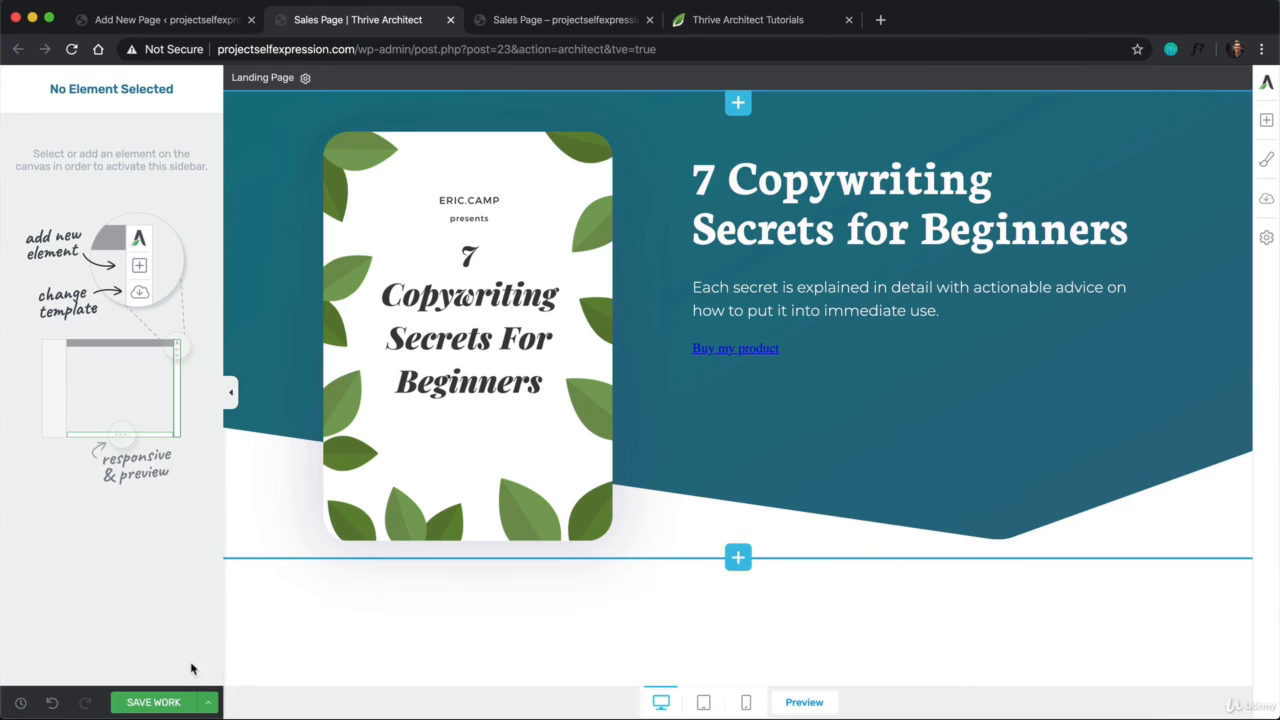
click(155, 702)
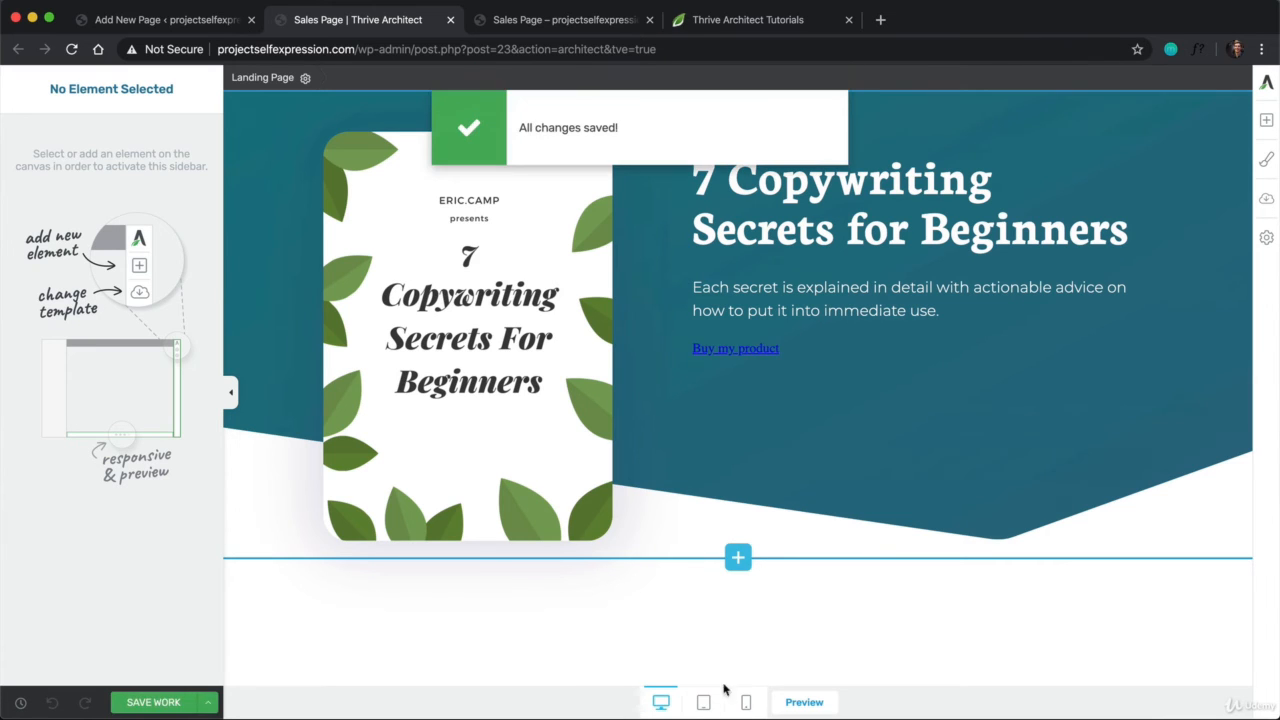
Preview the cleaned-up page, open the purchase form from its buy button to check the email and card fields, and close the overlay
click(804, 702)
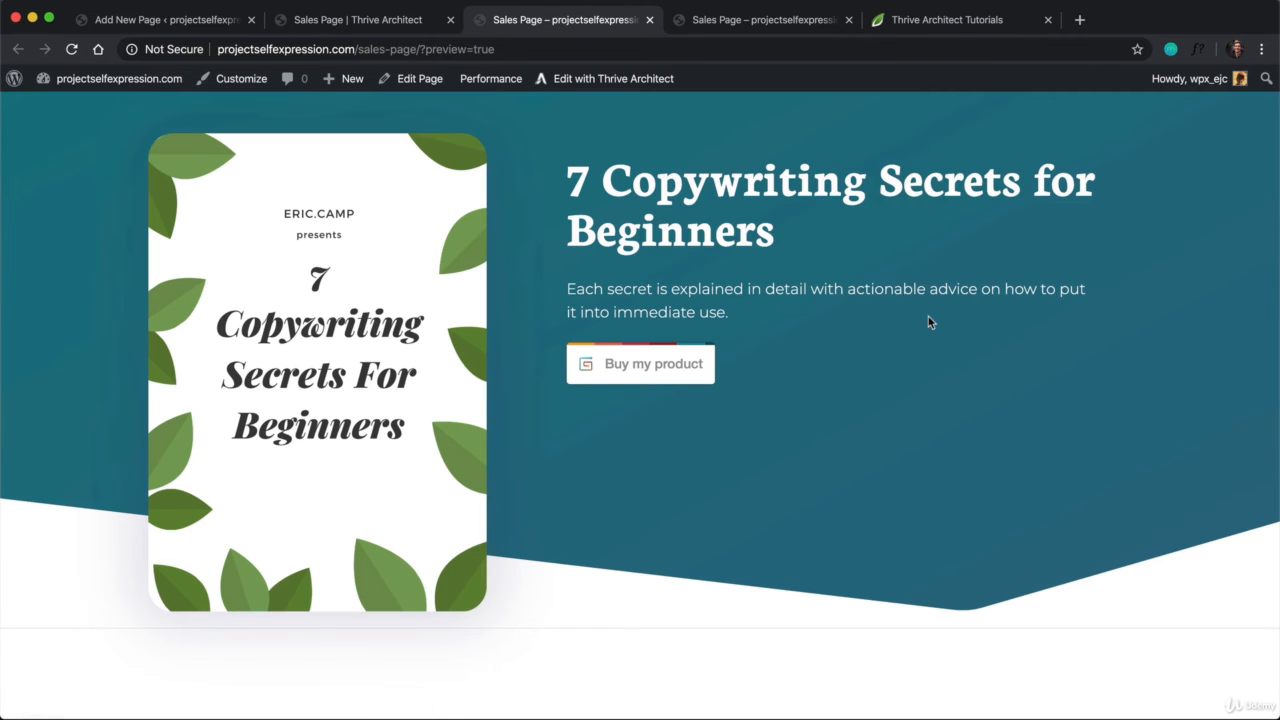
click(636, 366)
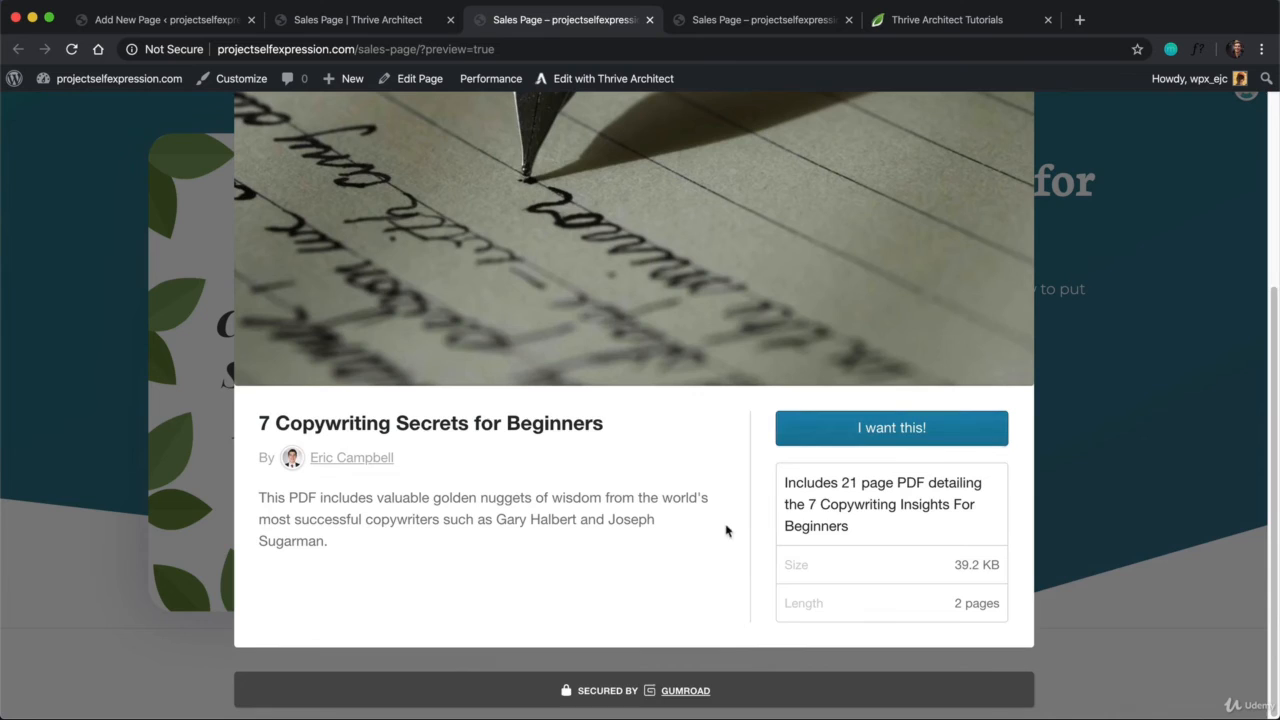
click(887, 425)
click(638, 216)
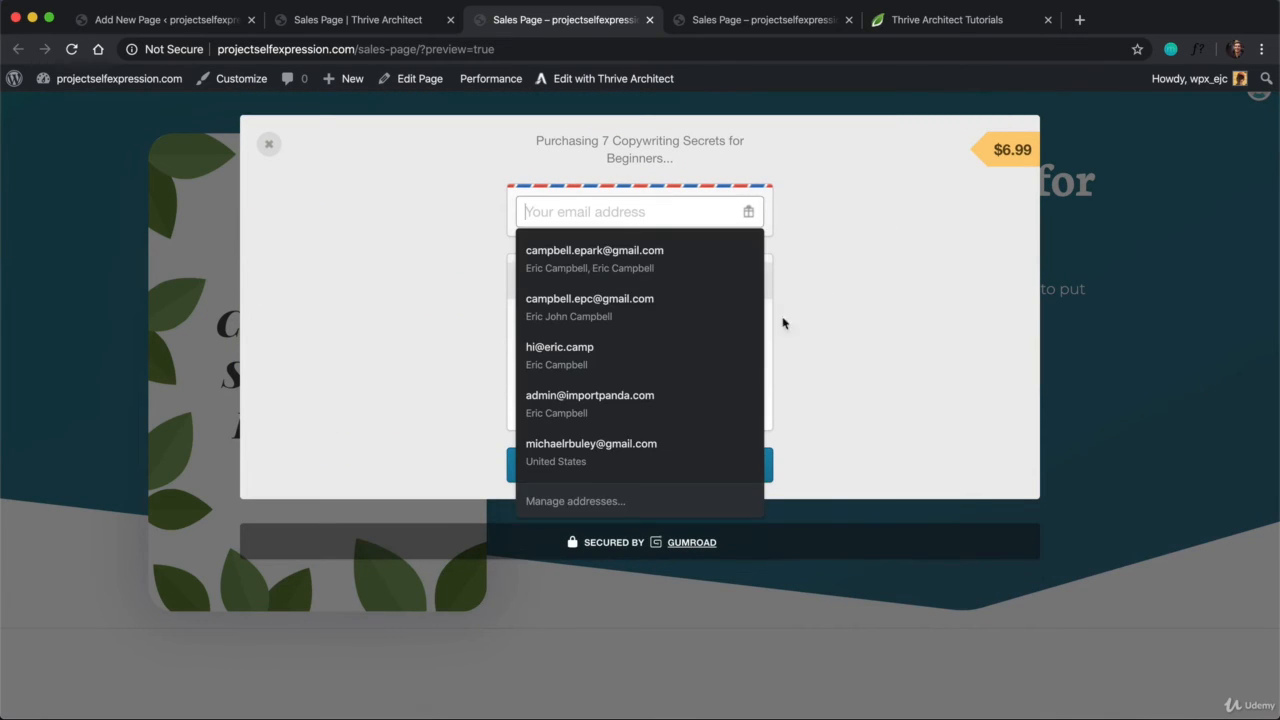
click(757, 322)
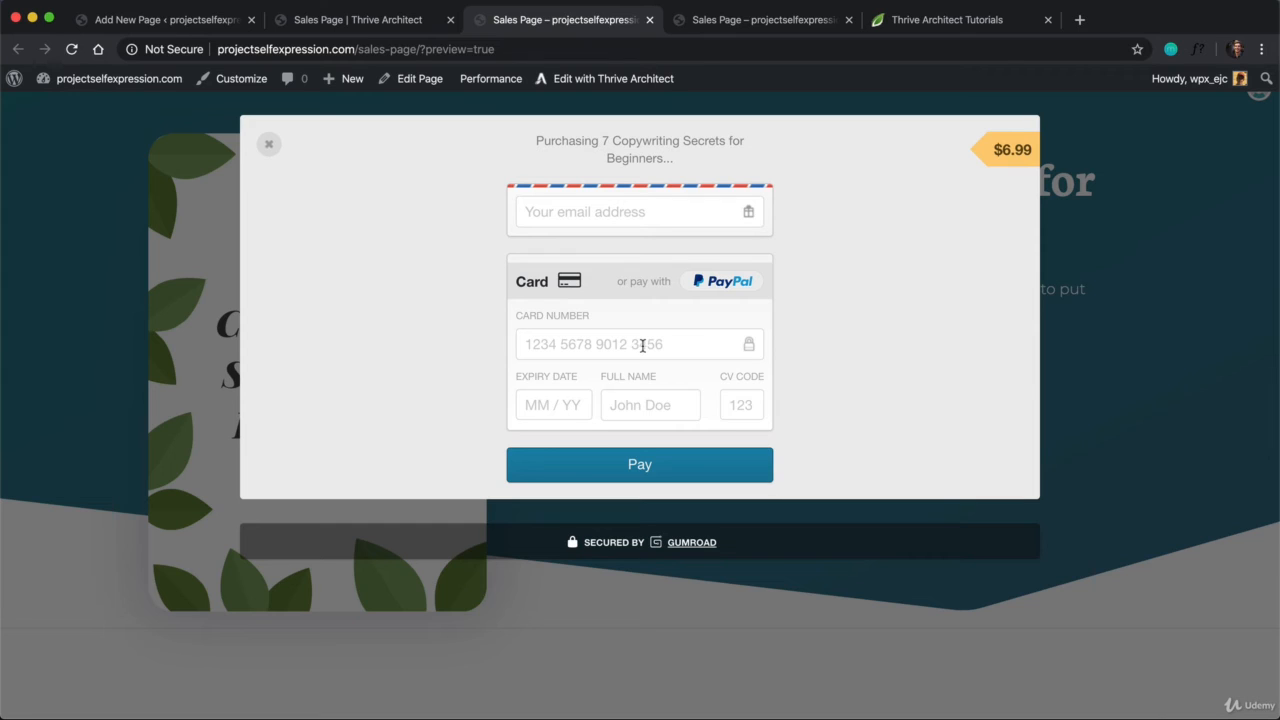
click(272, 147)
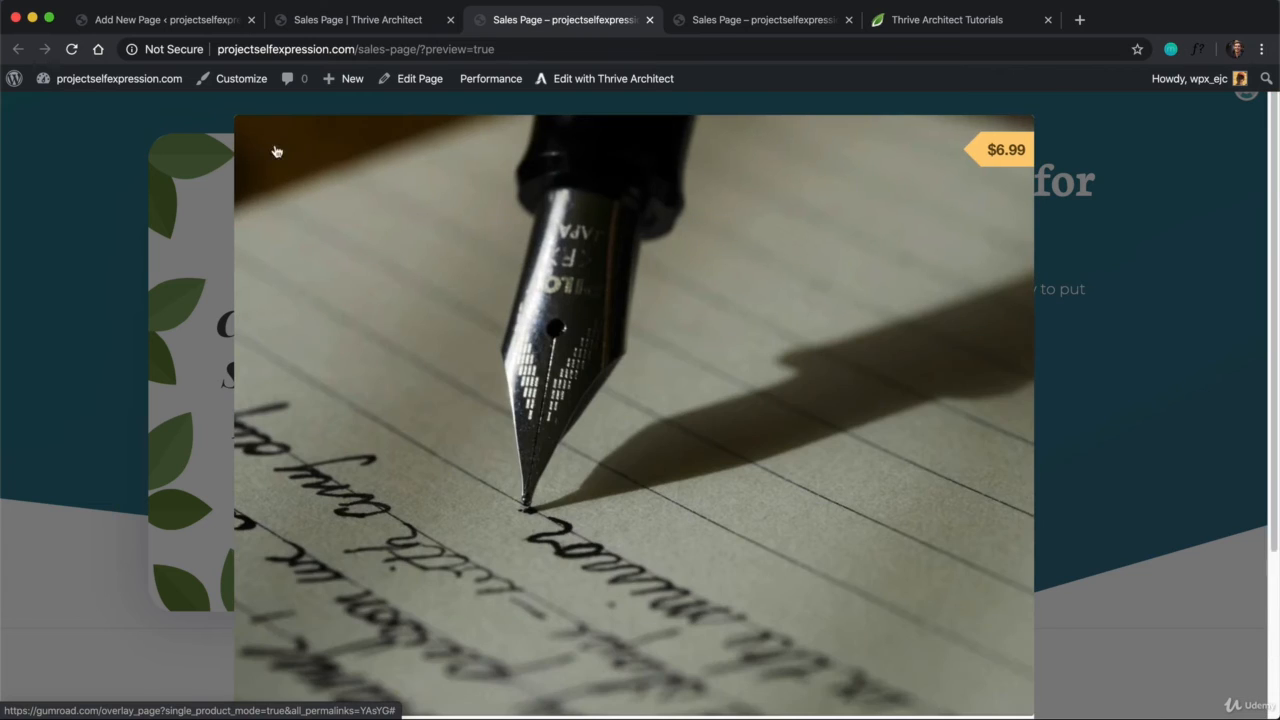
click(1134, 251)
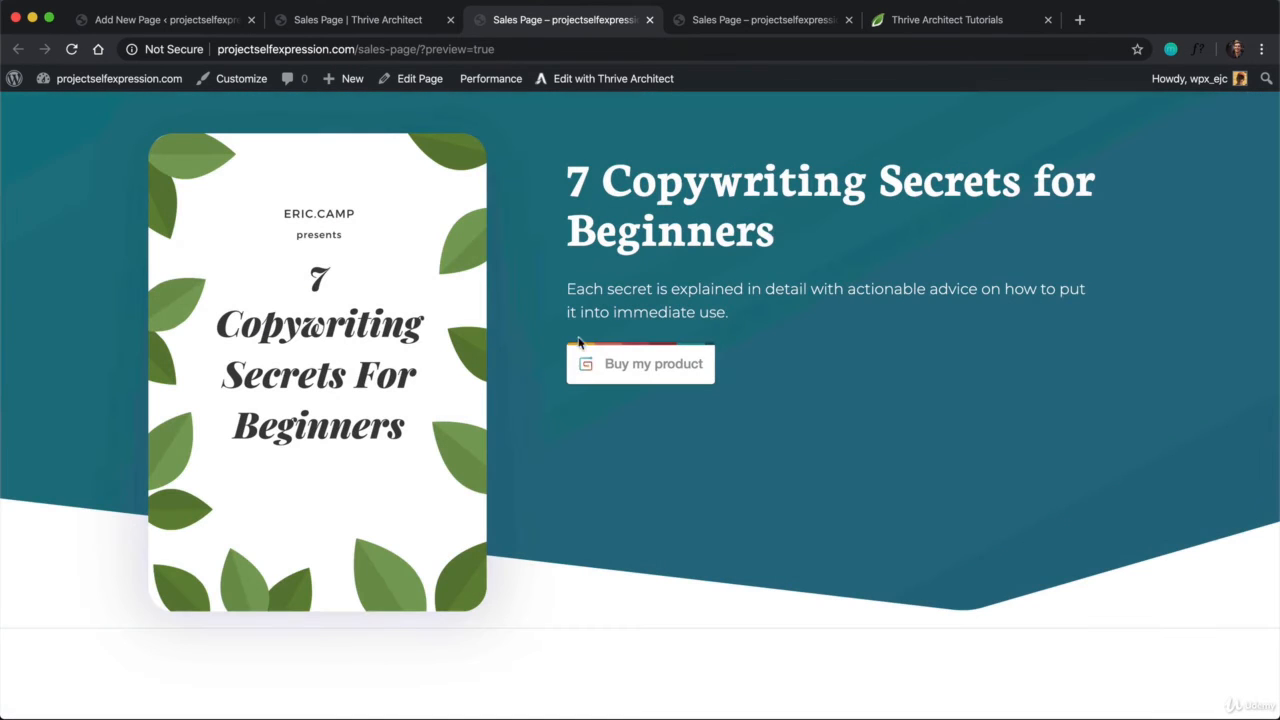
Examine the sales page in the editor's tablet and mobile views, checking the cover image, heading, paragraph and buy link
click(394, 22)
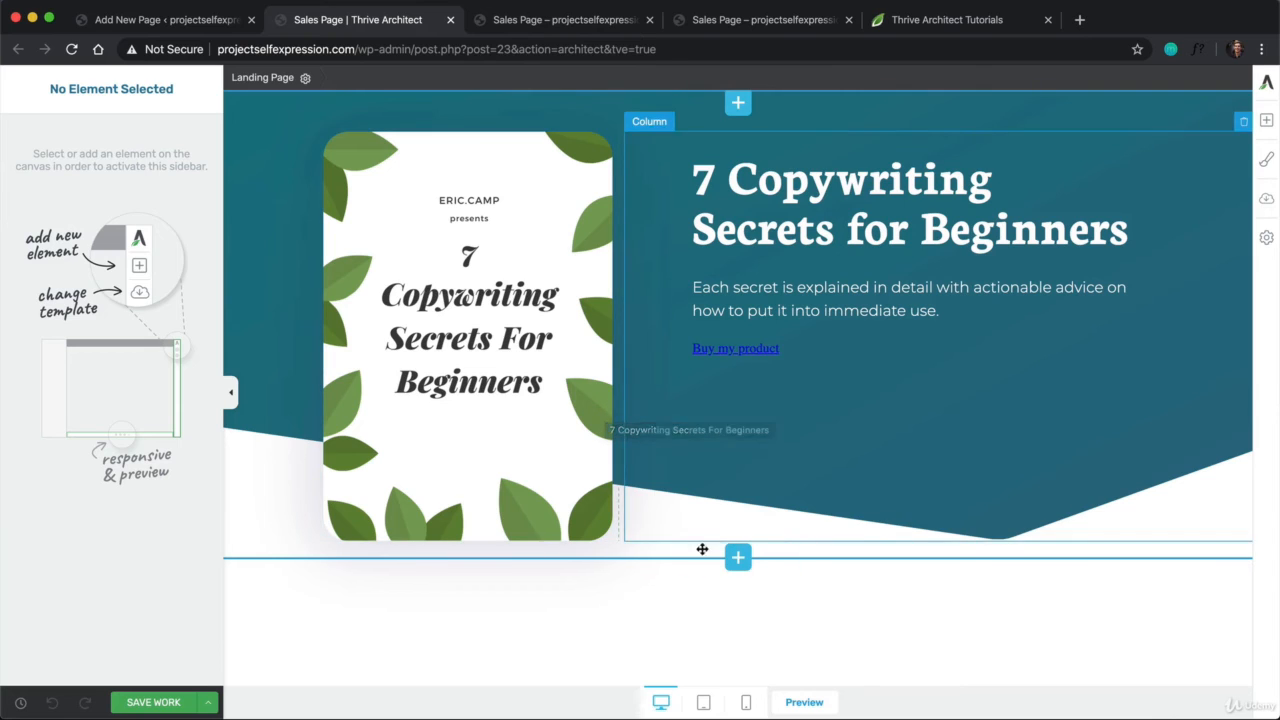
click(703, 704)
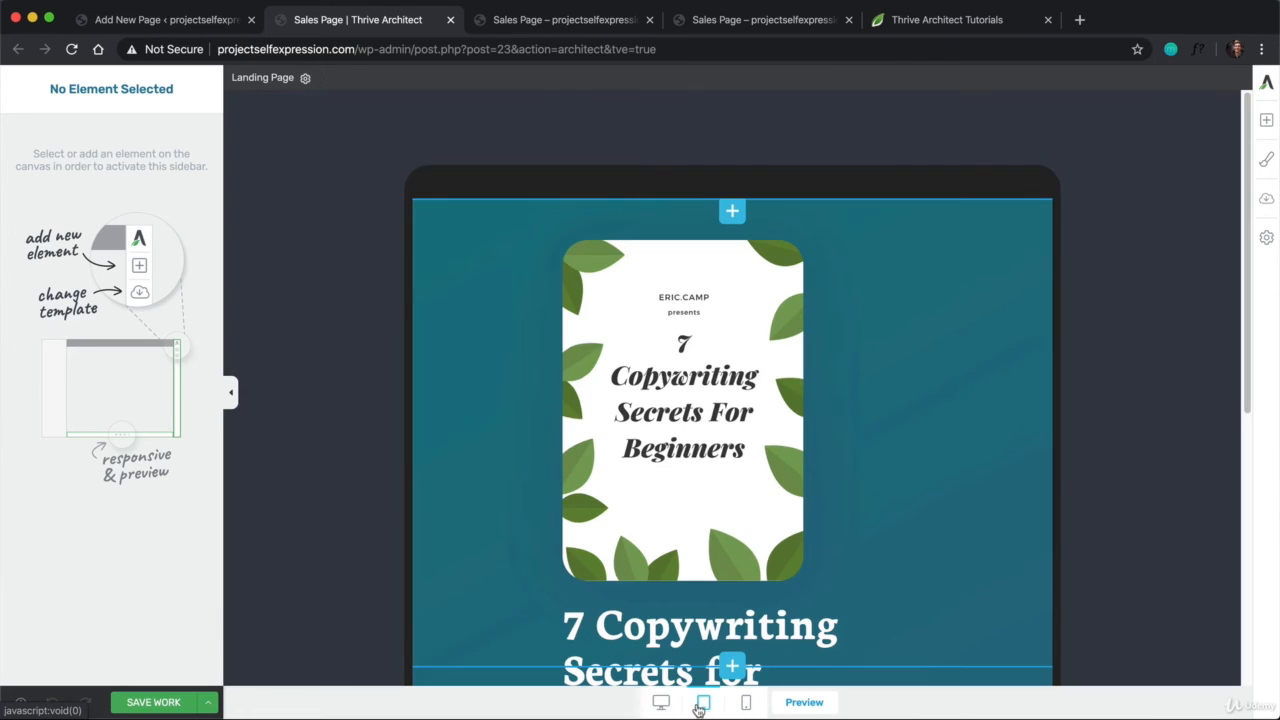
scroll(703, 503, down, 3)
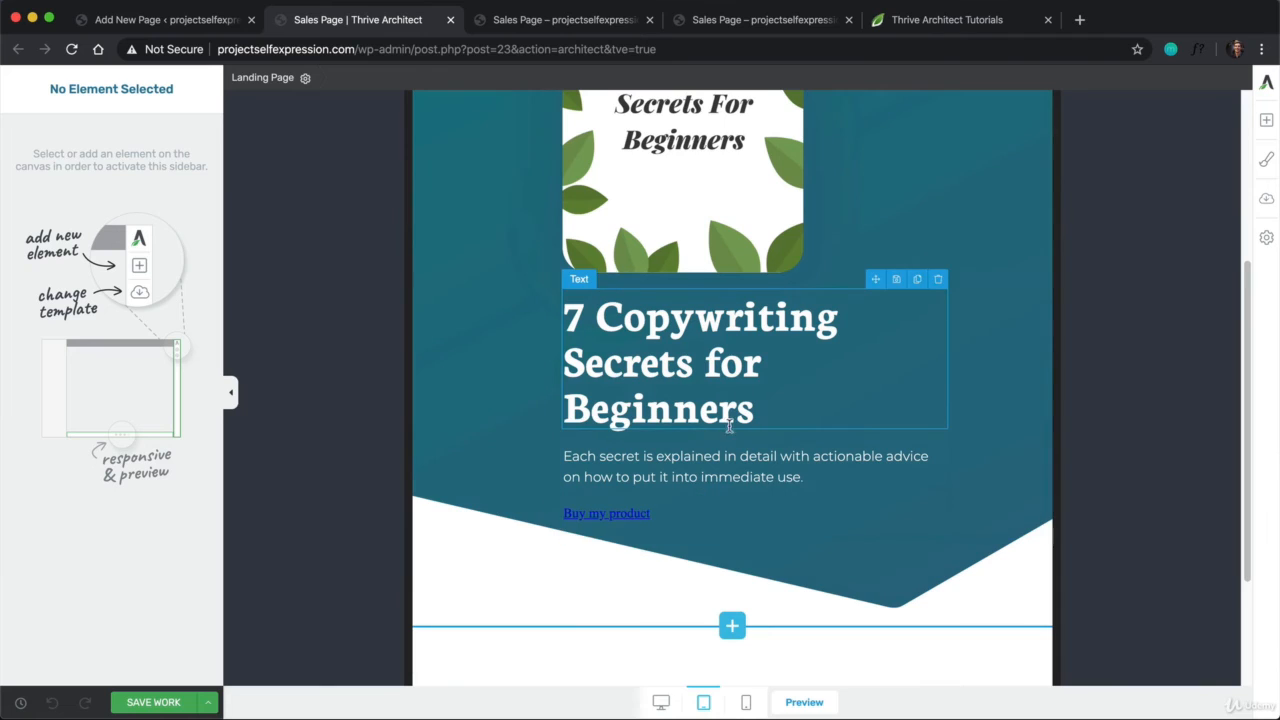
click(745, 704)
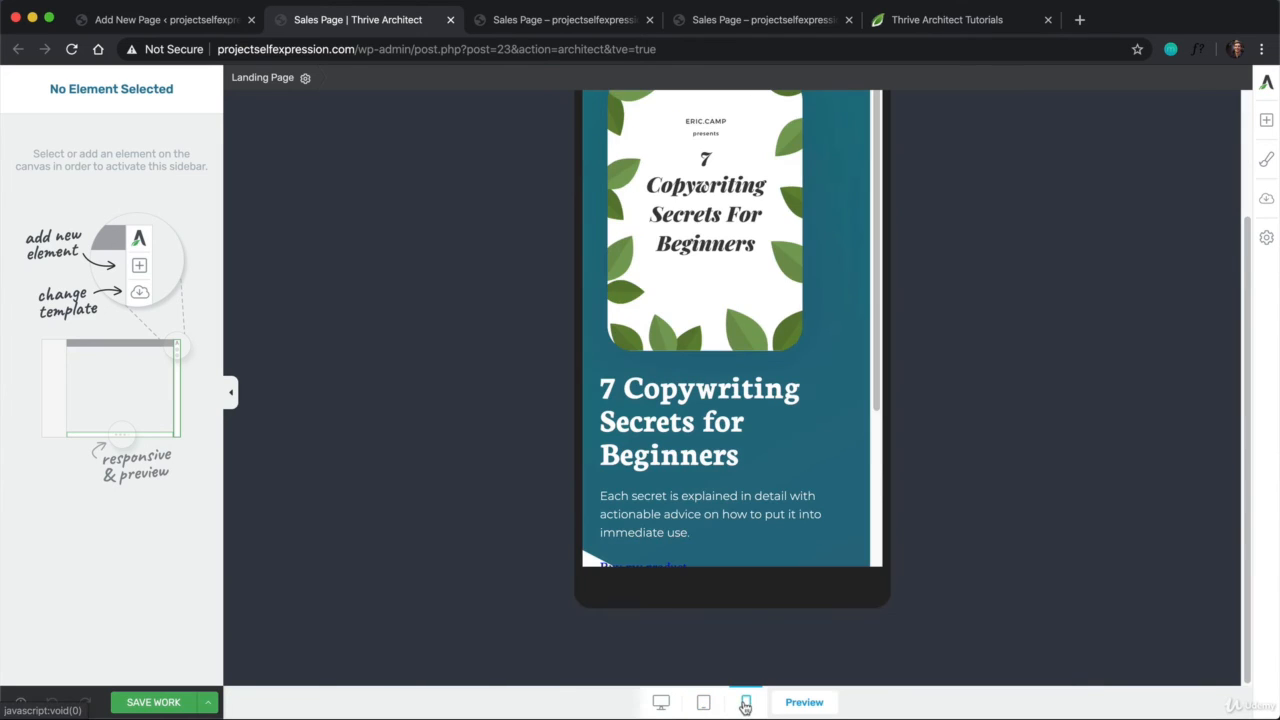
scroll(730, 330, up, 3)
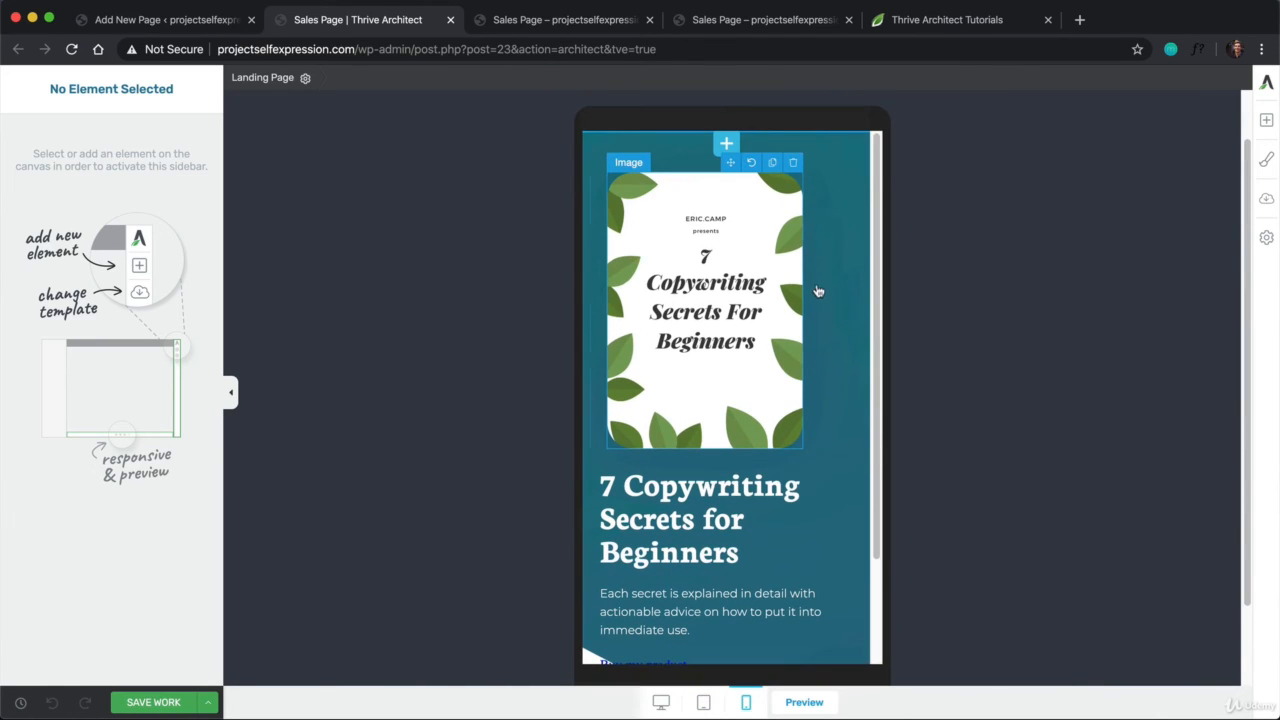
scroll(802, 324, down, 1)
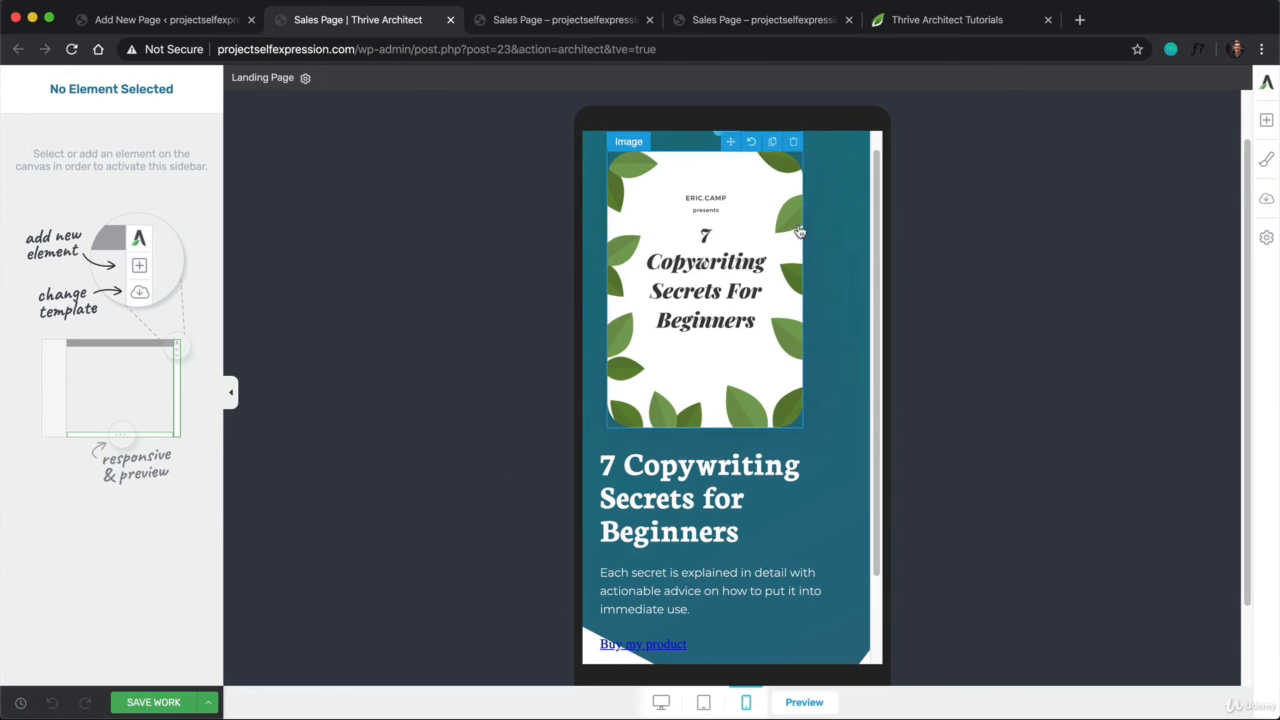
scroll(680, 258, down, 1)
scroll(700, 270, down, 4)
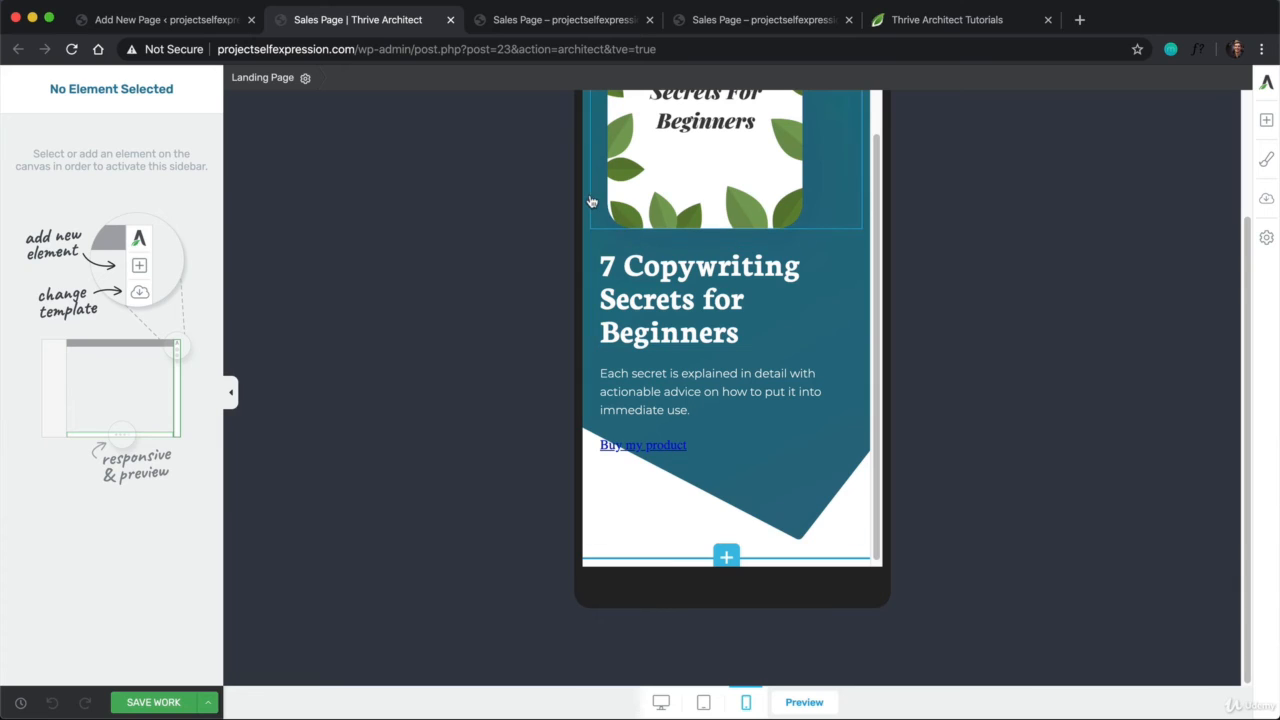
scroll(587, 200, up, 2)
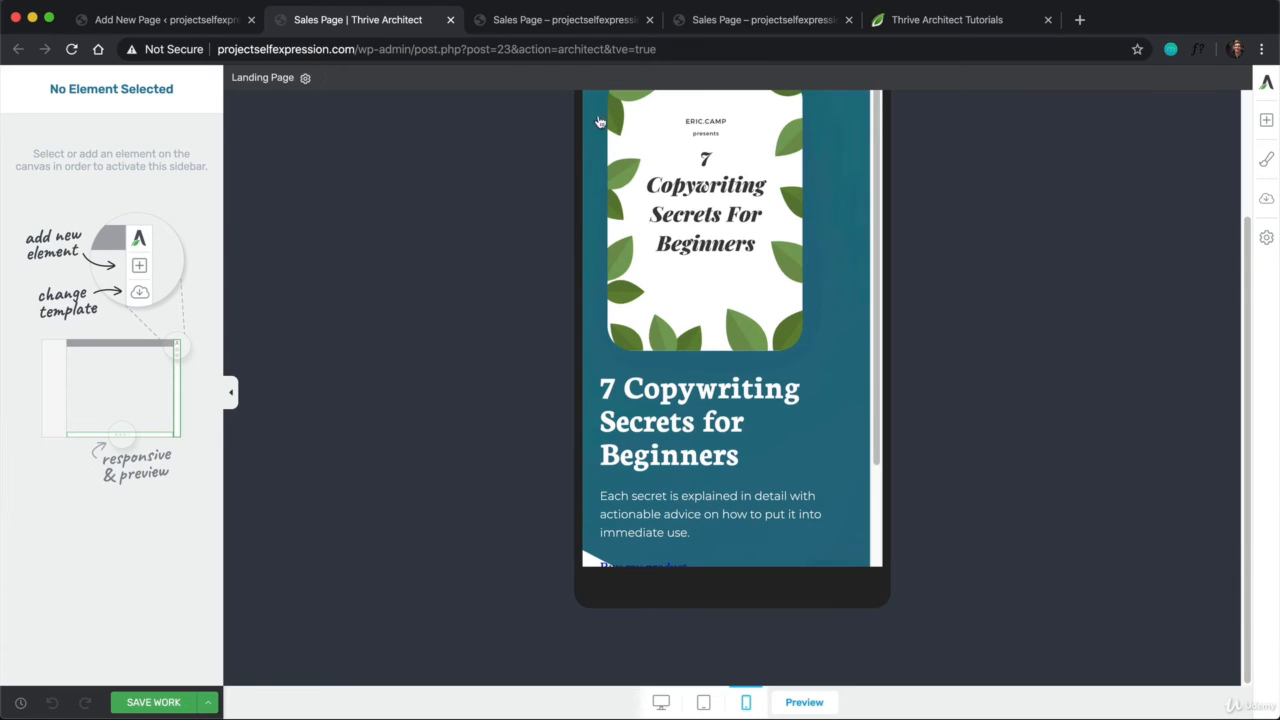
In the mobile view, set the bottom padding of the column holding the heading and buy link to 100 px, and return to desktop view
click(591, 197)
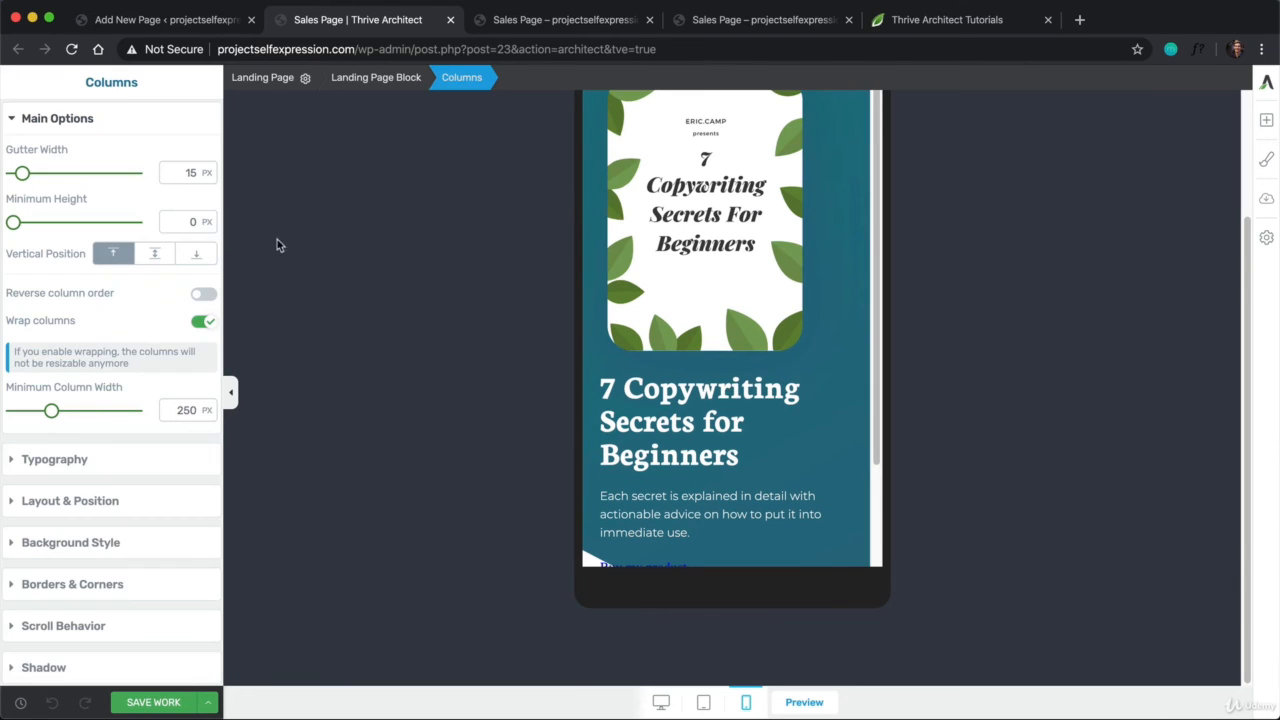
click(100, 500)
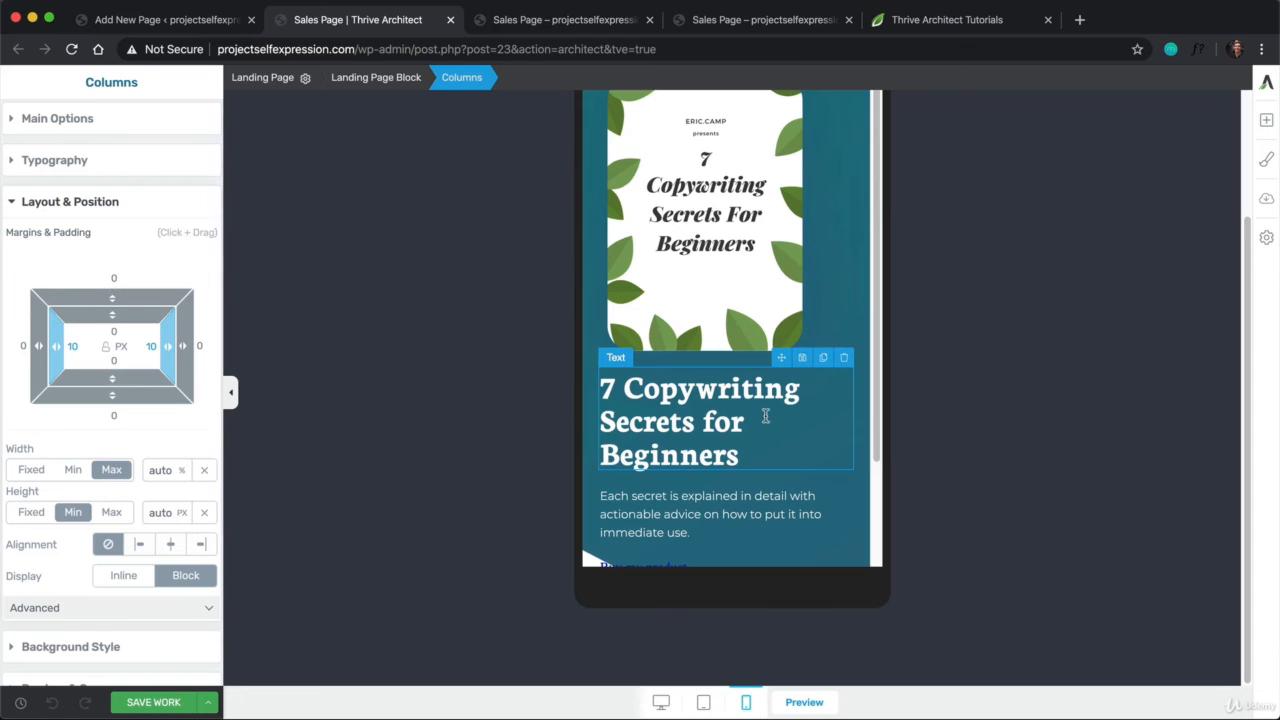
scroll(765, 416, down, 2)
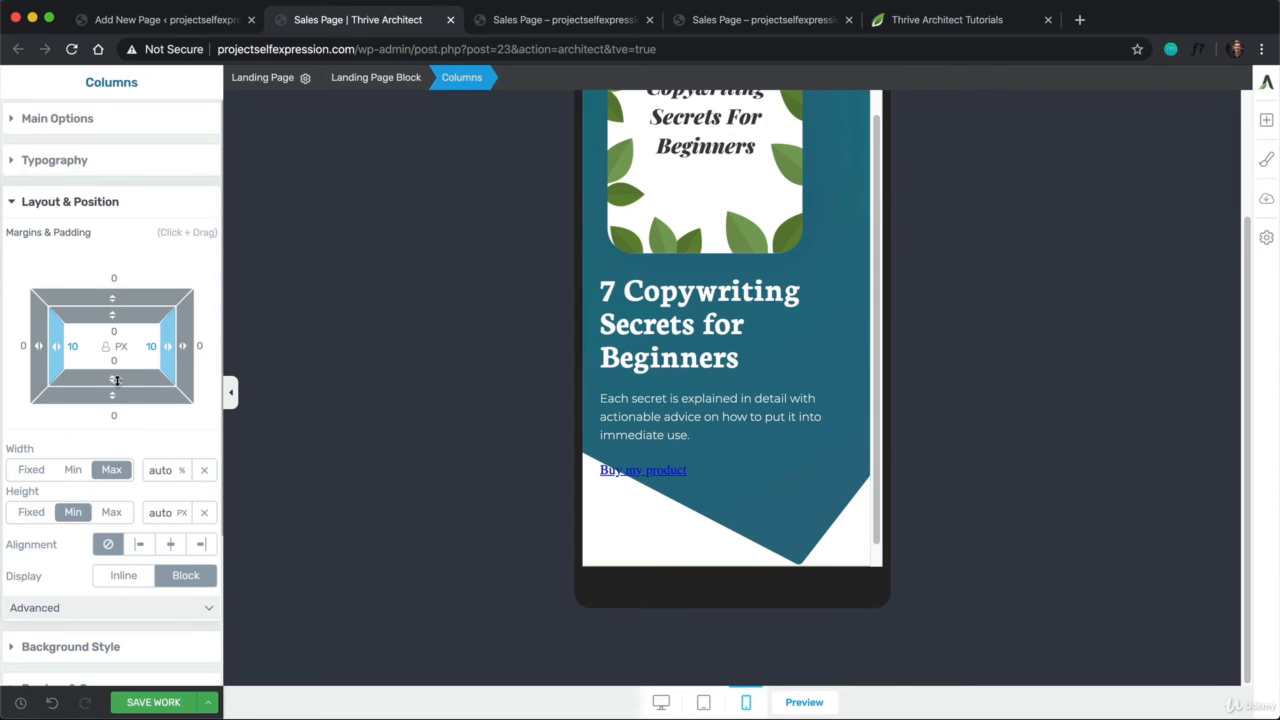
click(722, 508)
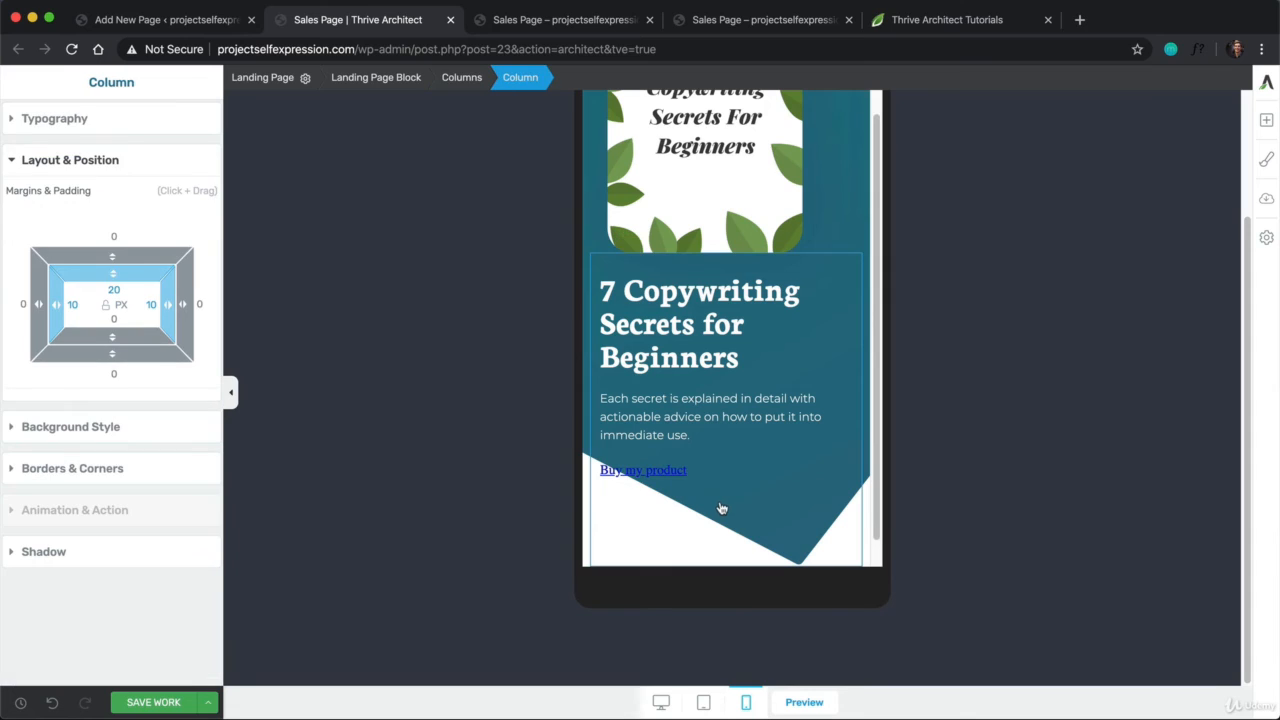
text(100)
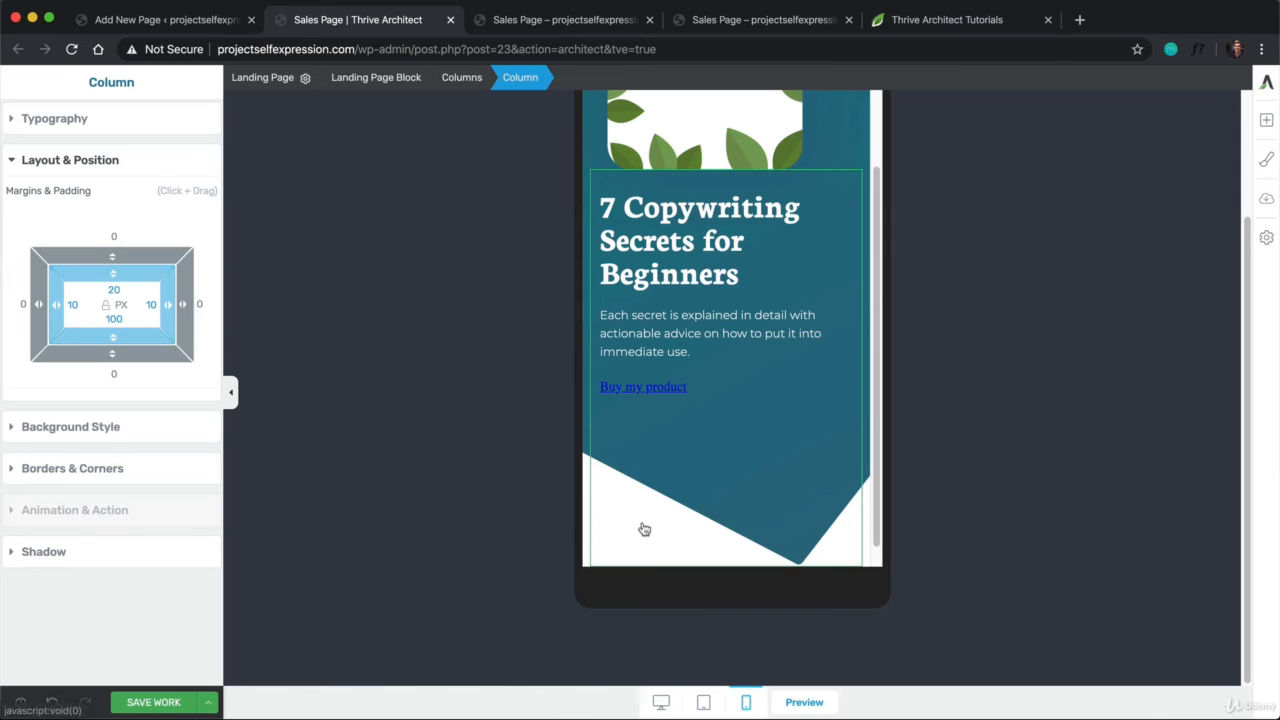
click(652, 704)
click(675, 596)
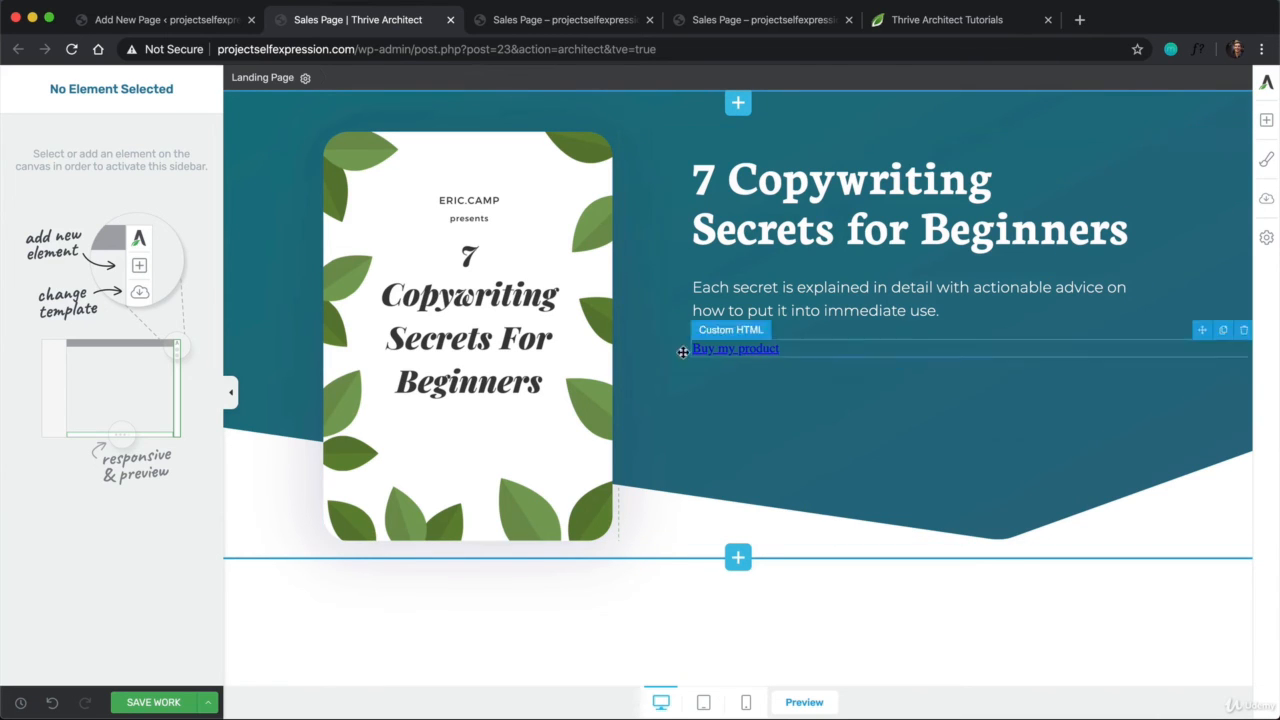
In the mobile view, set the font size of the "7 Copywriting Secrets for Beginners" heading to 48 px
click(745, 702)
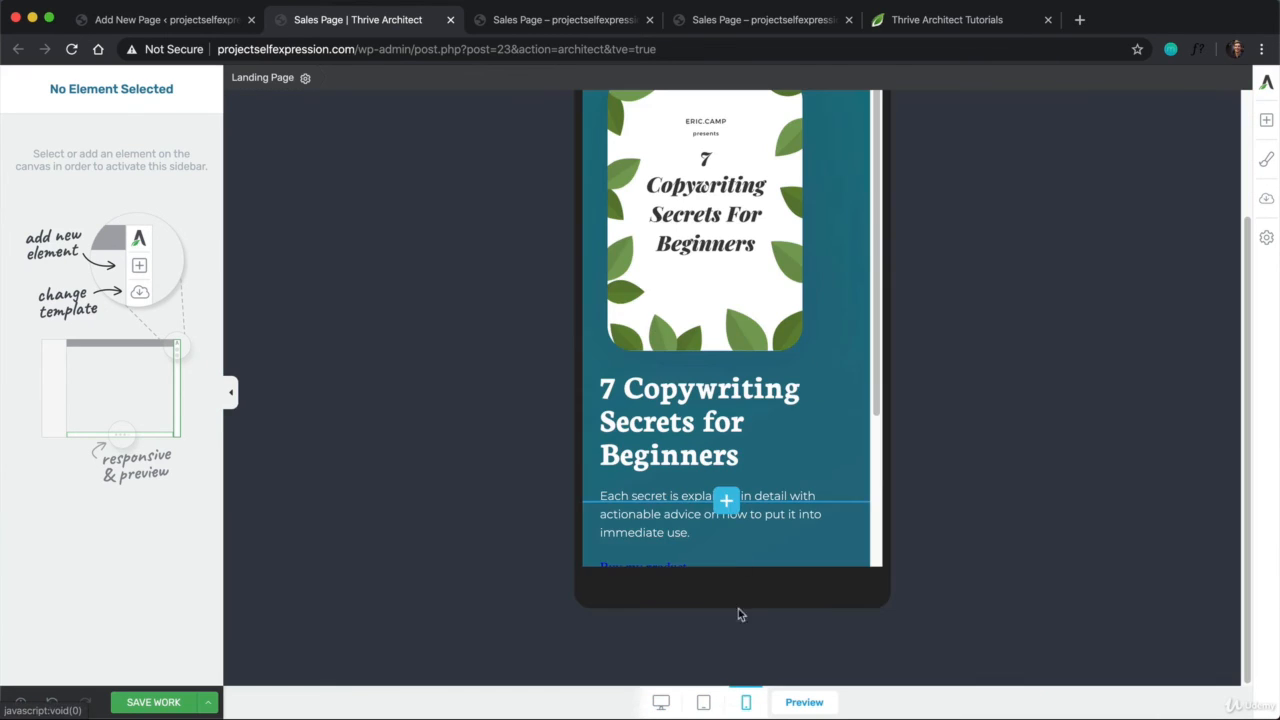
scroll(676, 414, down, 2)
scroll(676, 414, down, 2)
scroll(674, 418, up, 3)
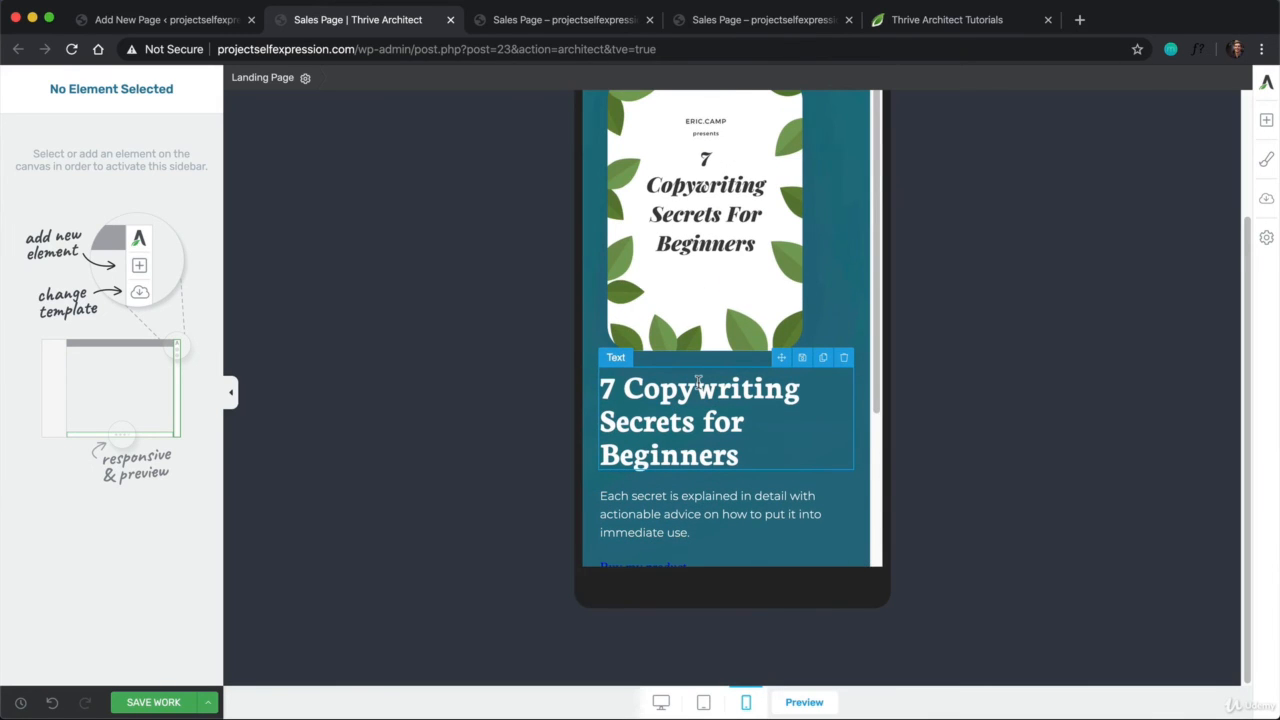
scroll(698, 394, up, 3)
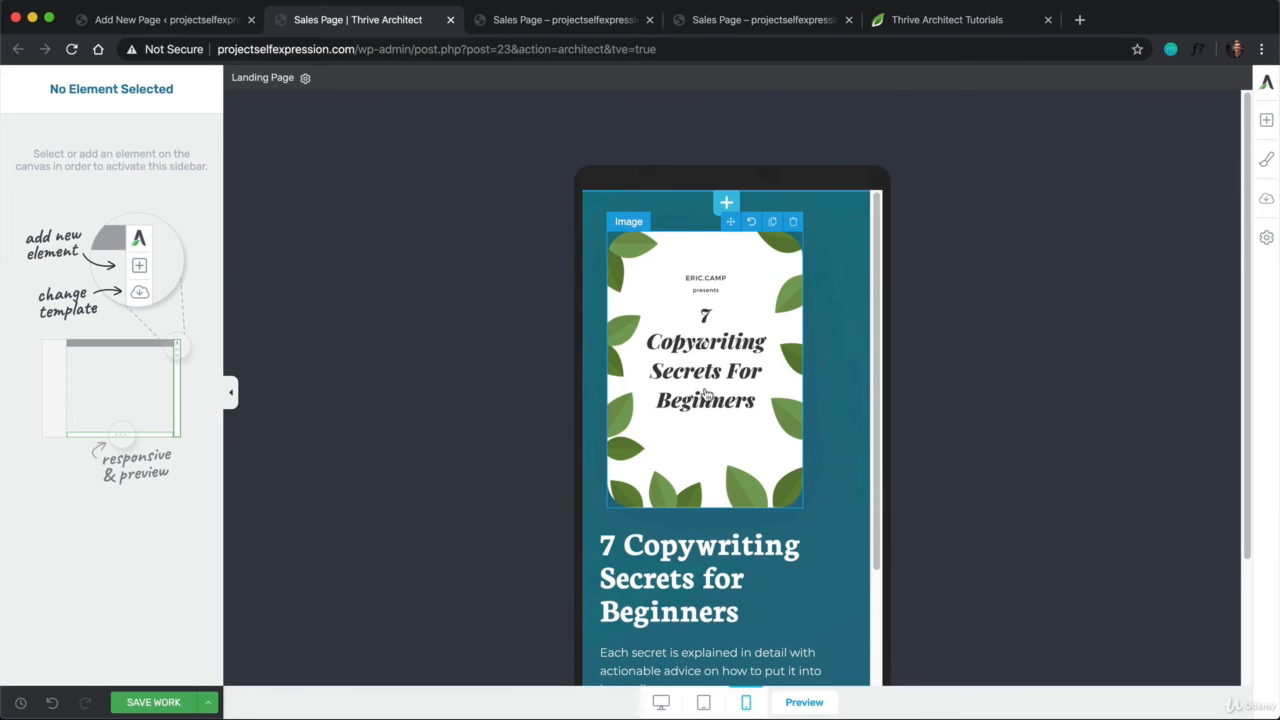
scroll(705, 394, down, 4)
click(740, 569)
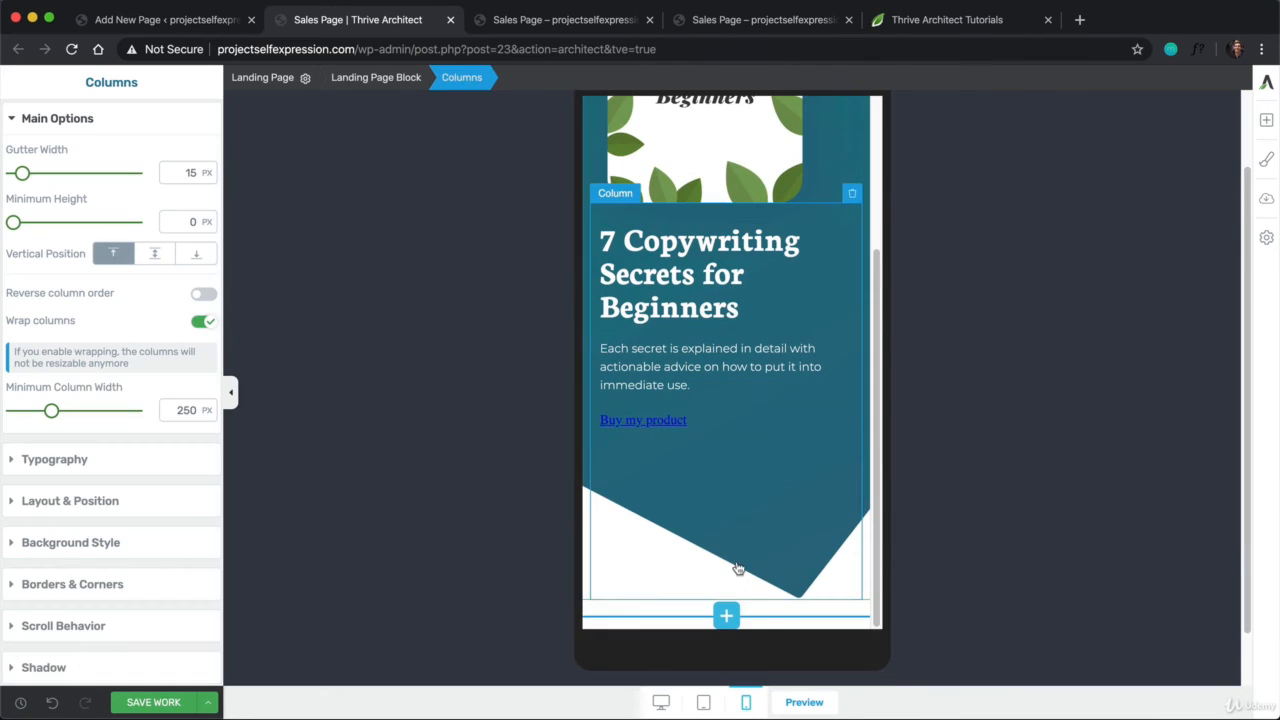
click(745, 305)
drag(748, 306, 600, 248)
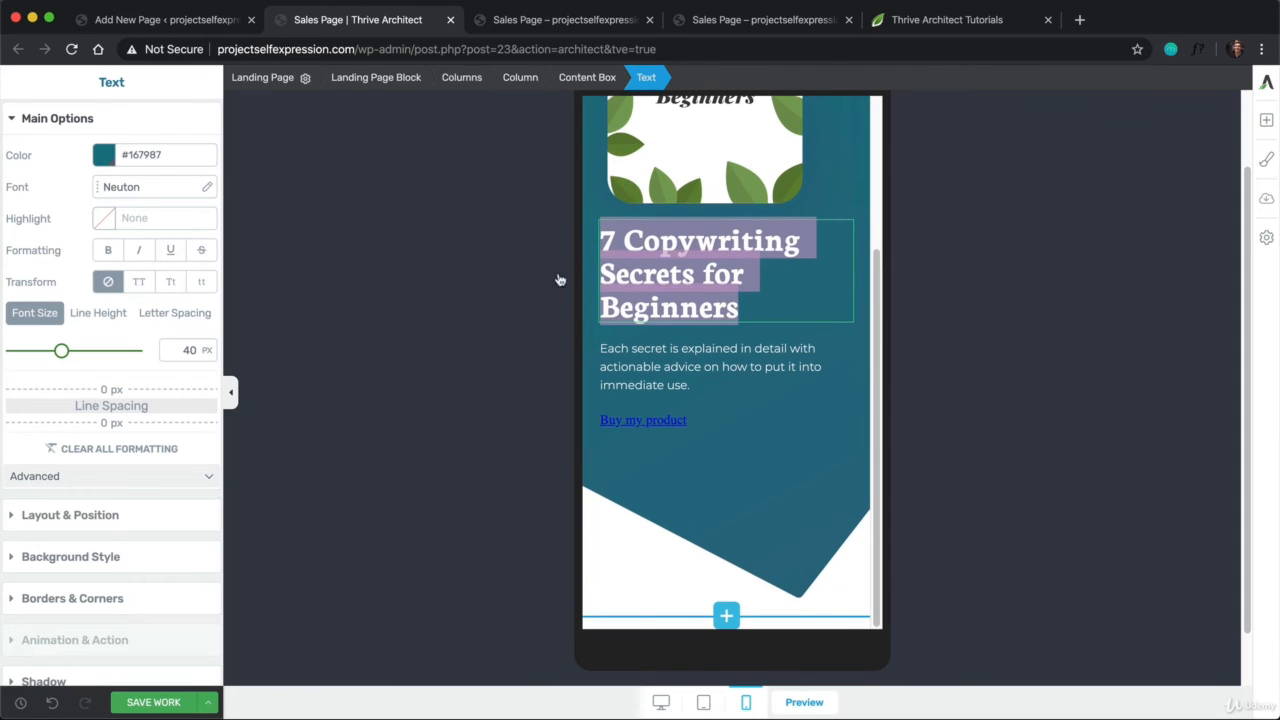
drag(61, 350, 71, 355)
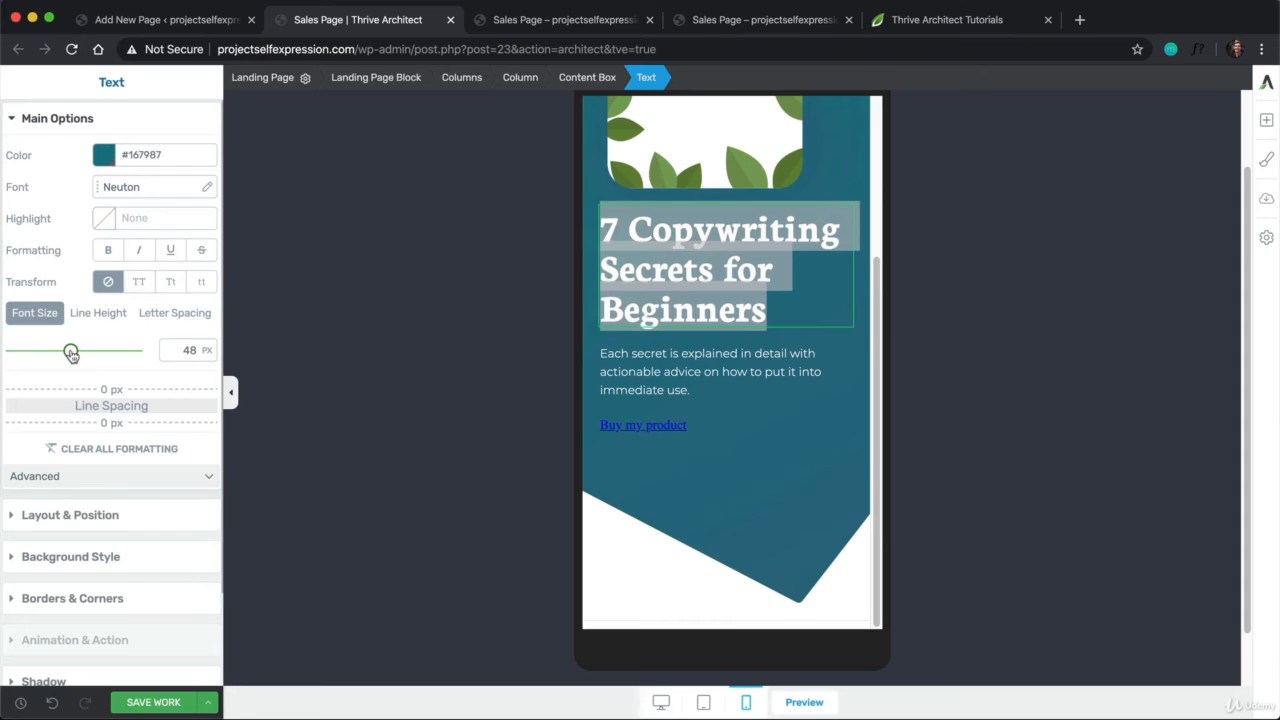
Set the font size of the paragraph below the heading to 18 px in the mobile view and save the page
click(662, 373)
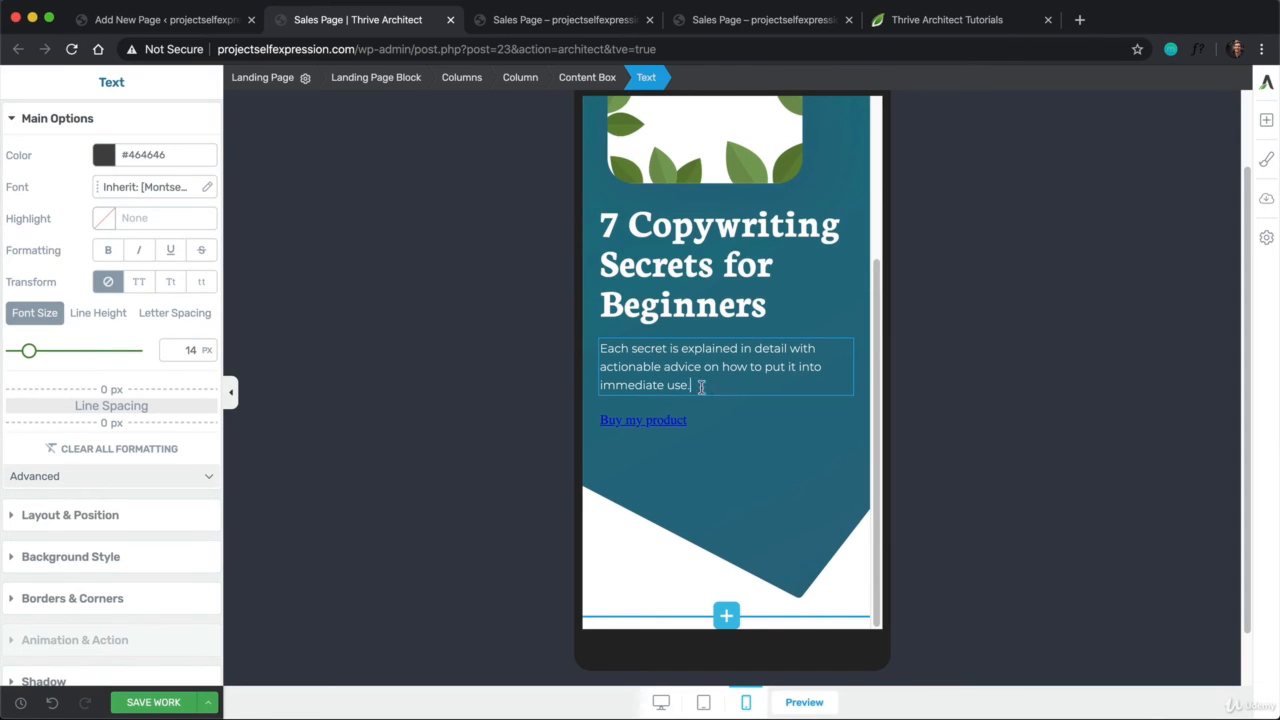
drag(701, 387, 598, 350)
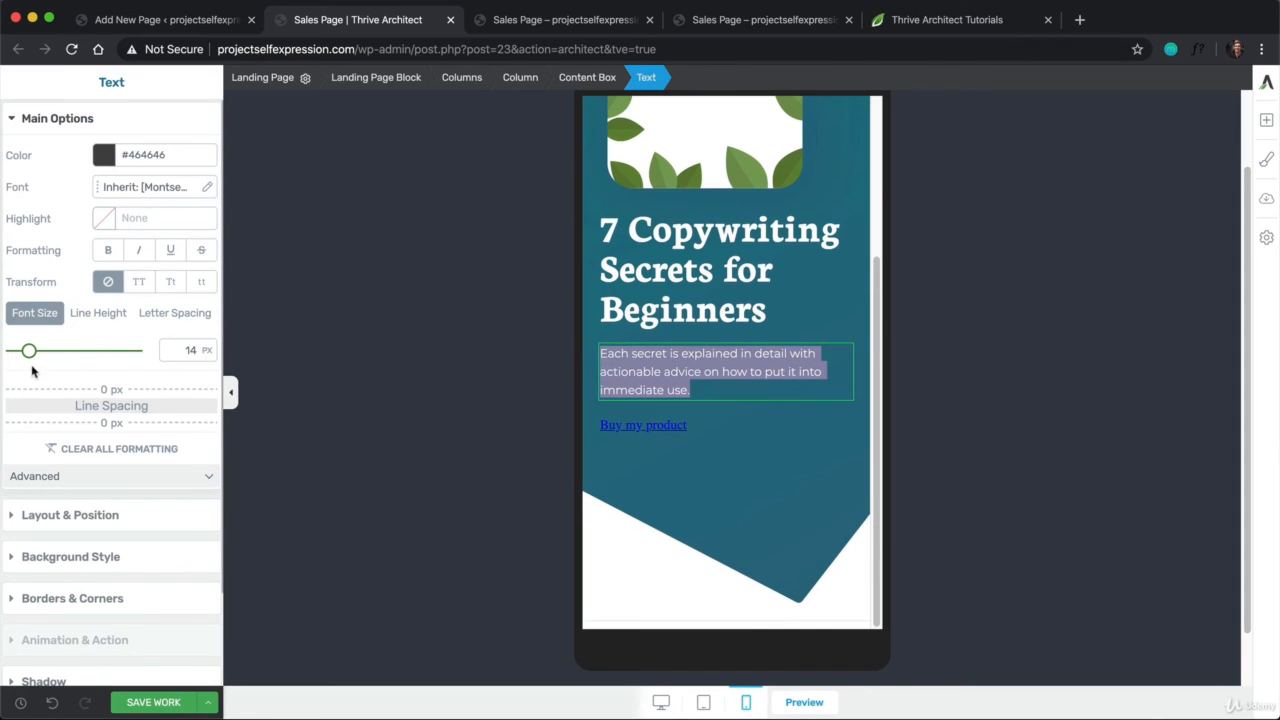
drag(31, 360, 34, 360)
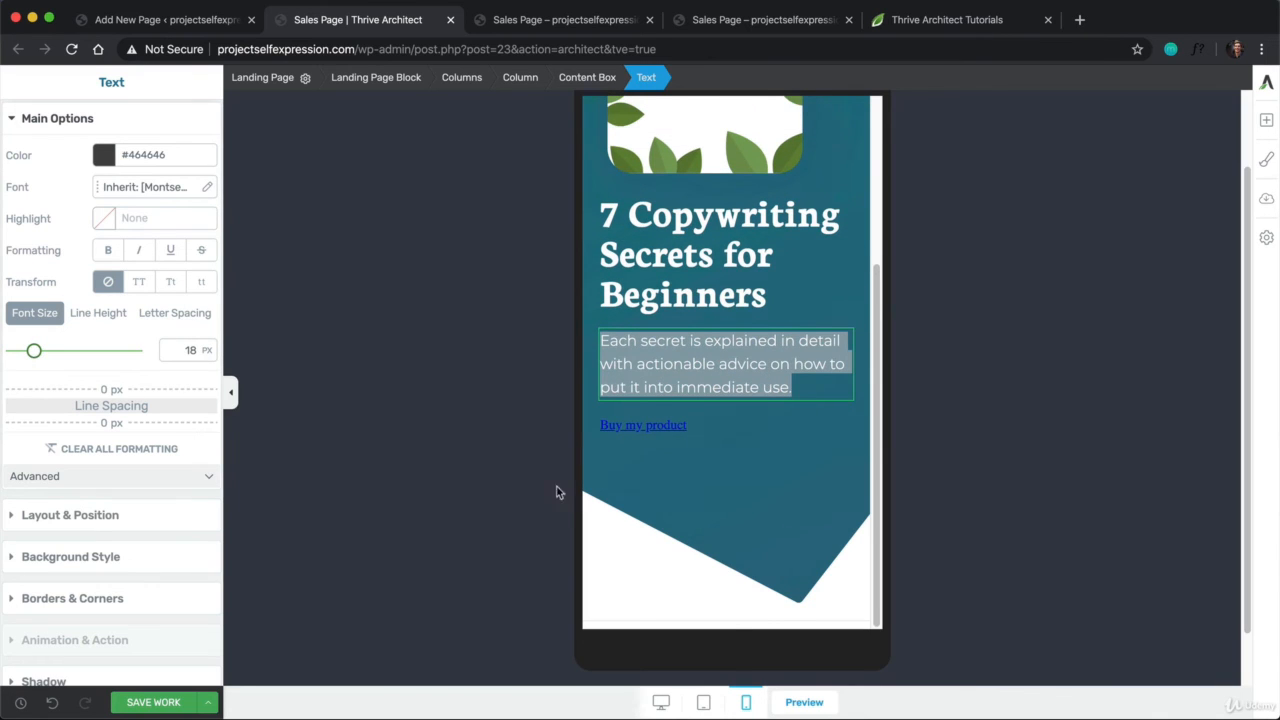
scroll(700, 460, up, 5)
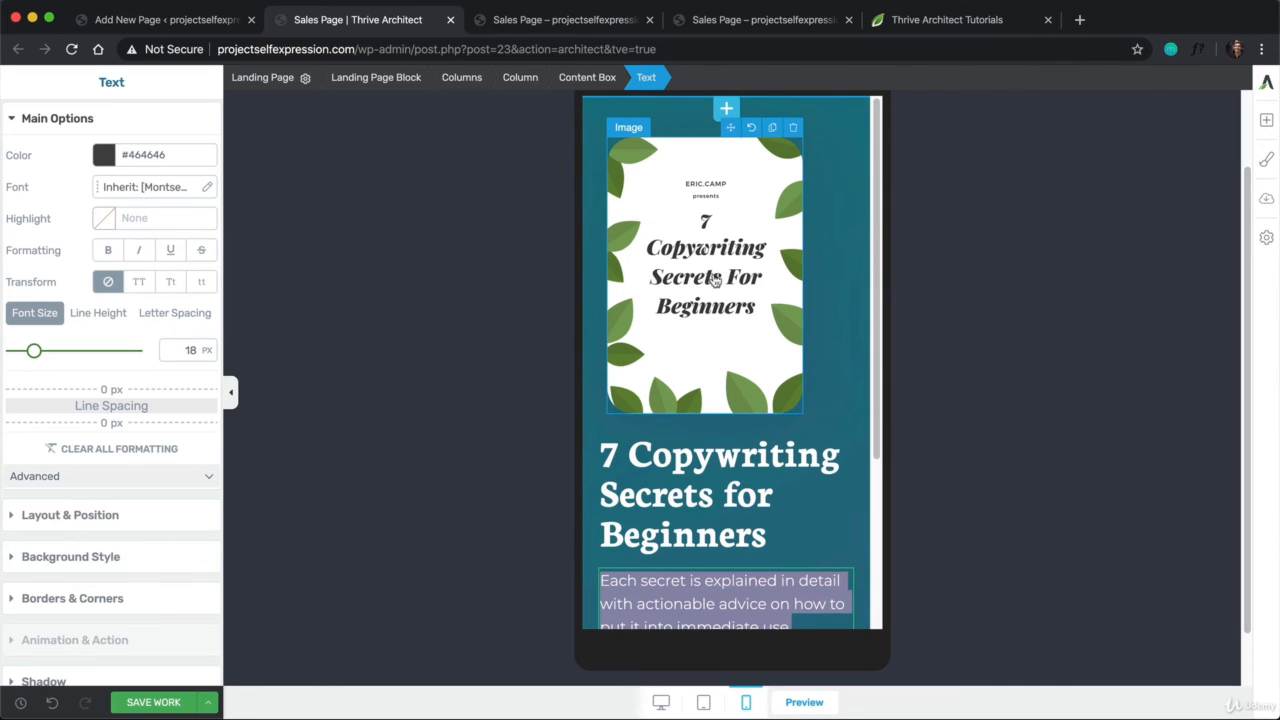
click(166, 703)
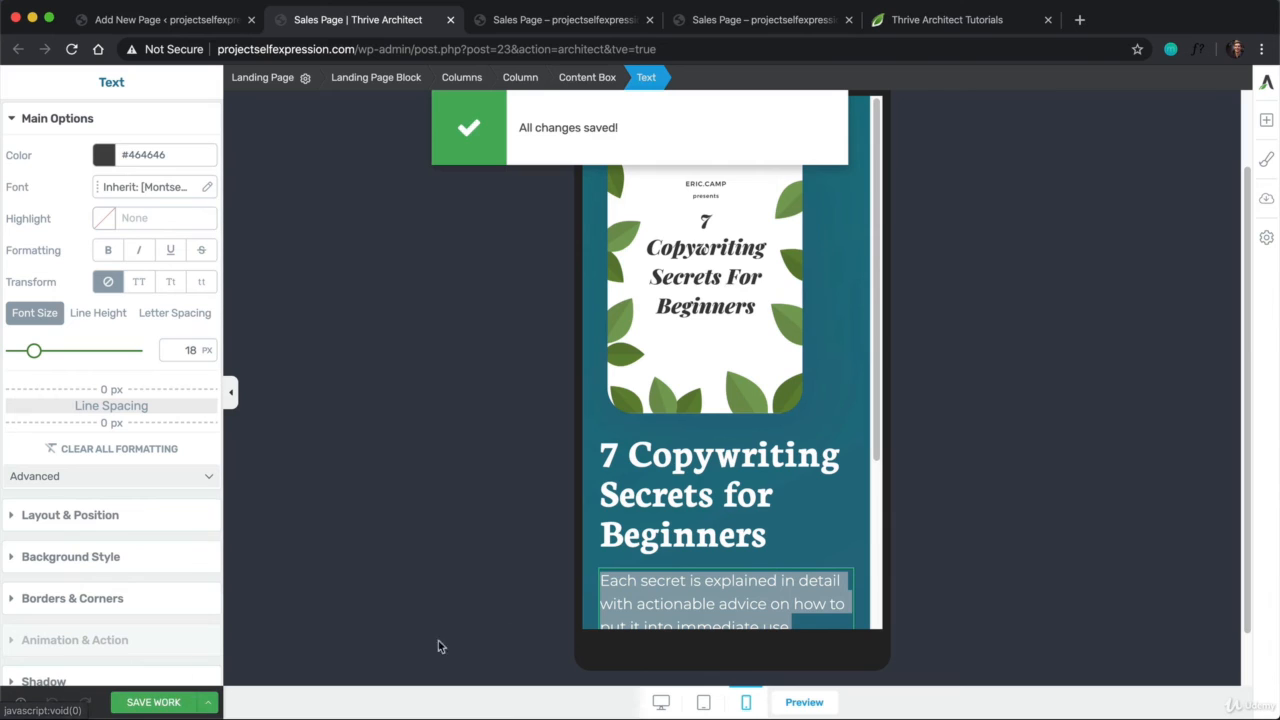
Preview the sales page in its own browser window and examine its responsive layout at narrow and wider window widths
click(820, 701)
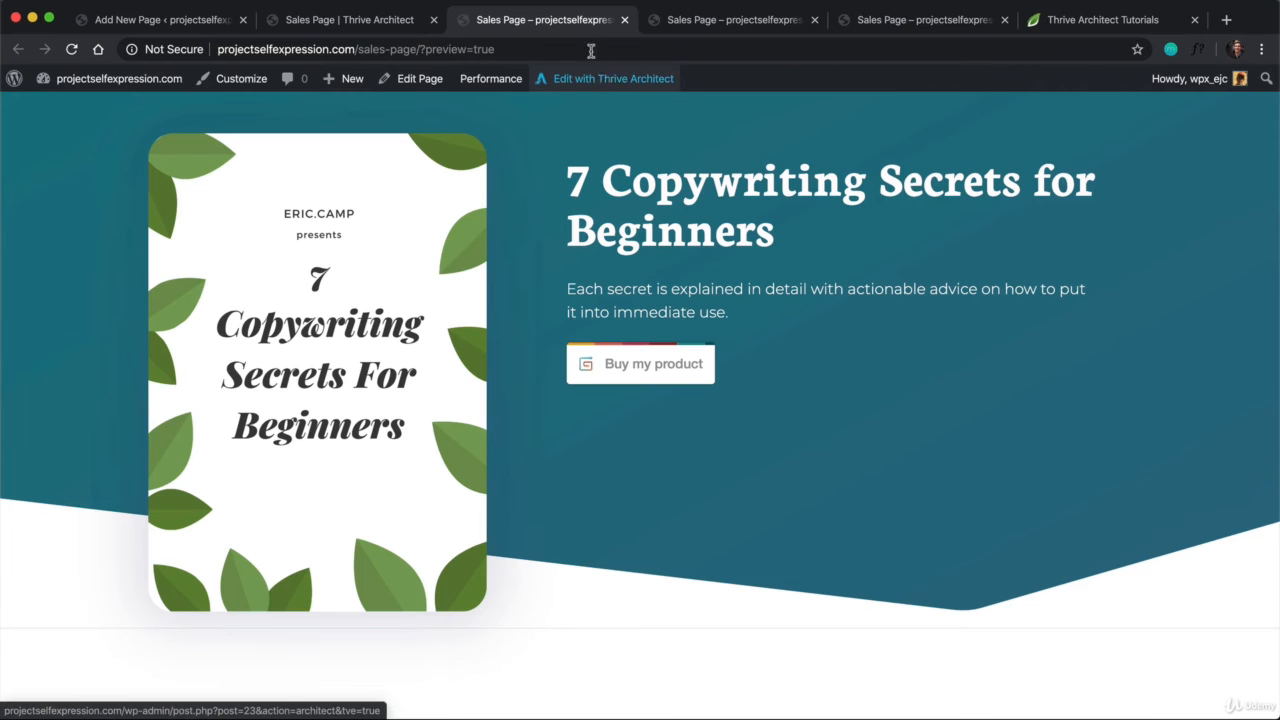
drag(582, 25, 609, 23)
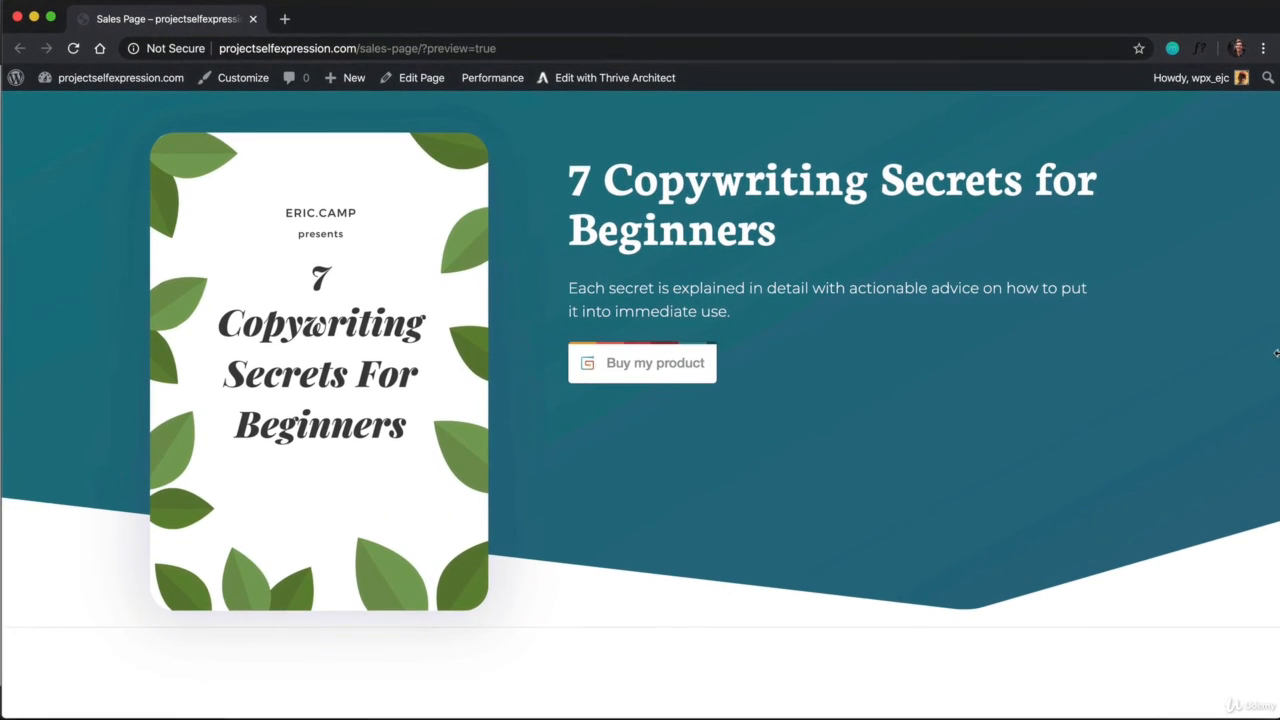
drag(1143, 365, 362, 412)
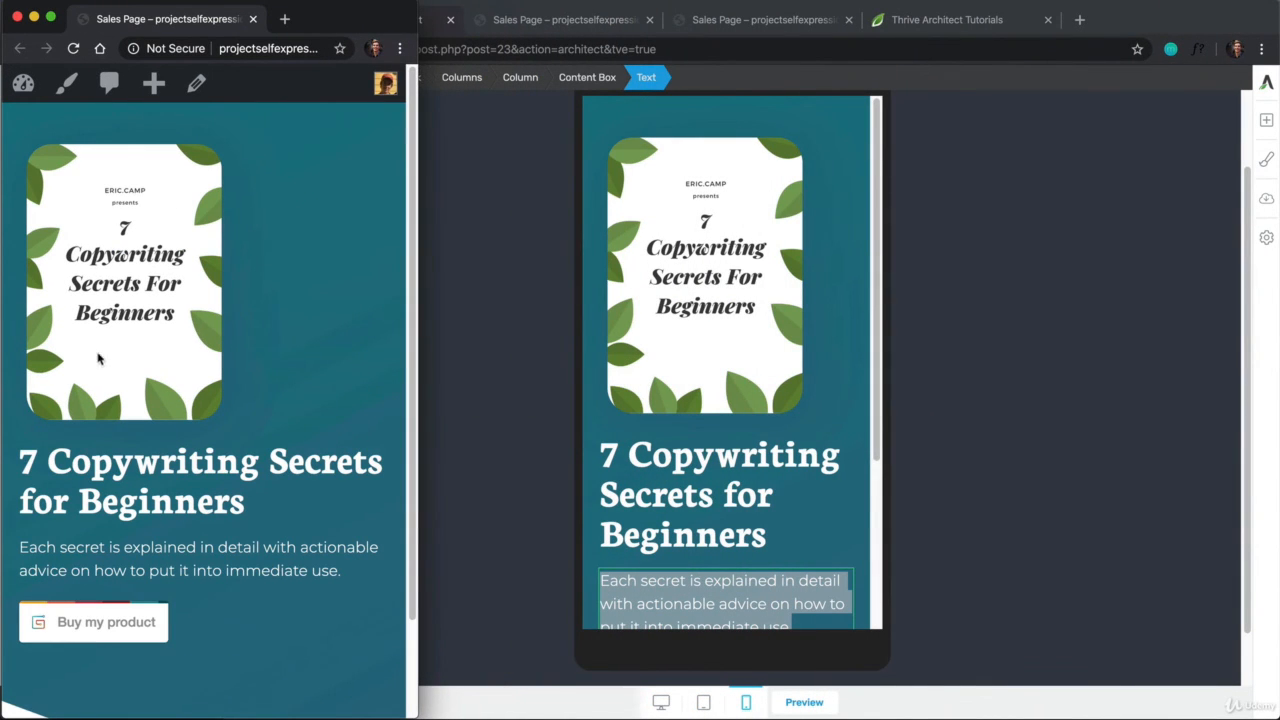
scroll(98, 358, down, 3)
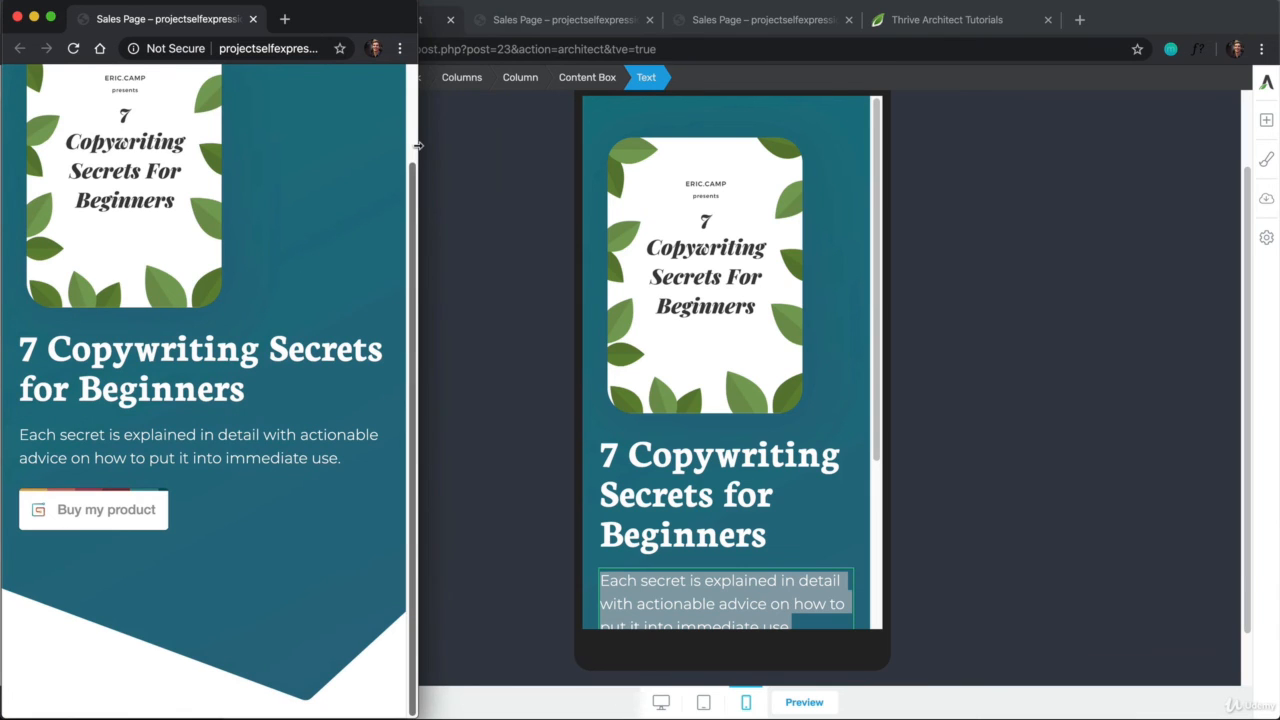
drag(418, 146, 314, 167)
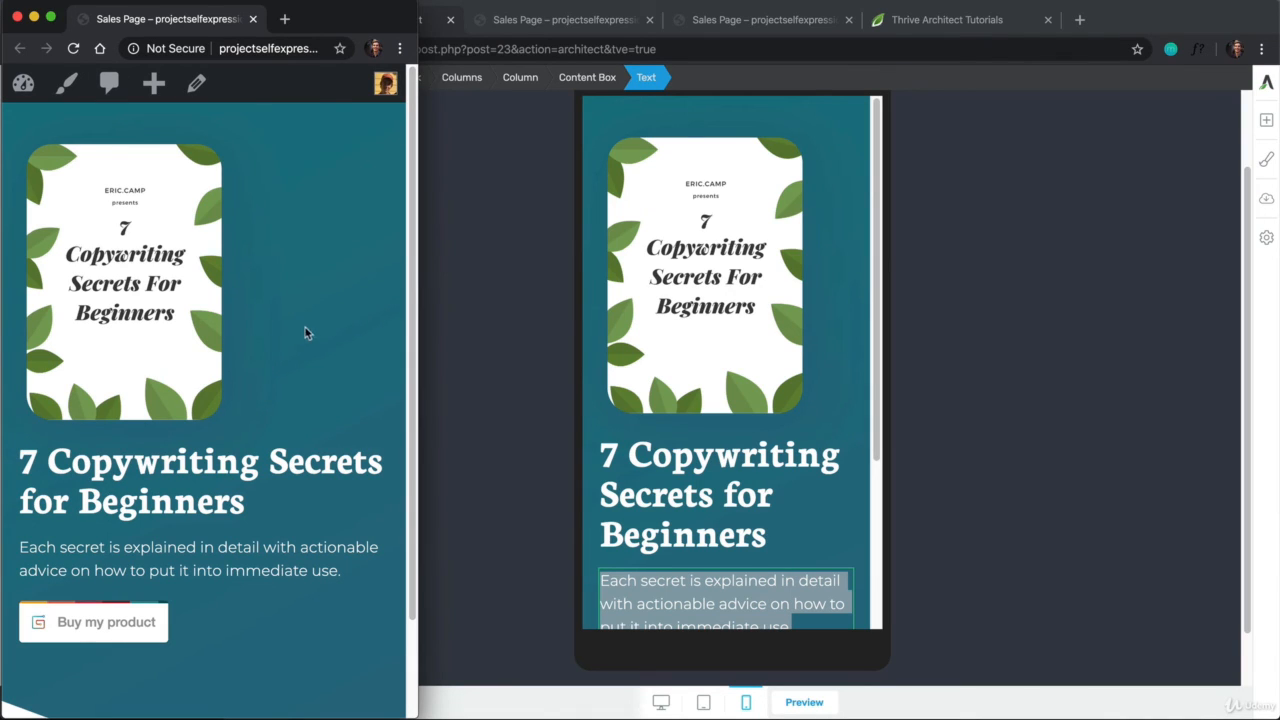
click(268, 49)
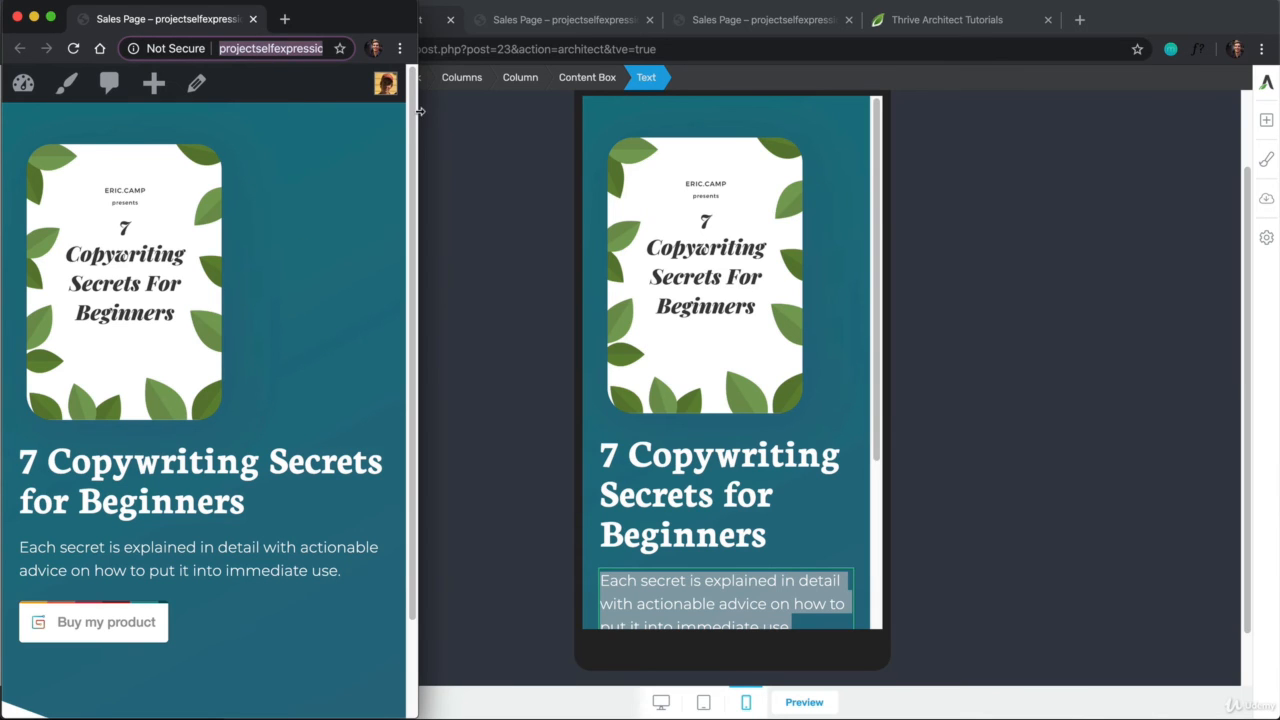
drag(419, 111, 987, 111)
click(286, 48)
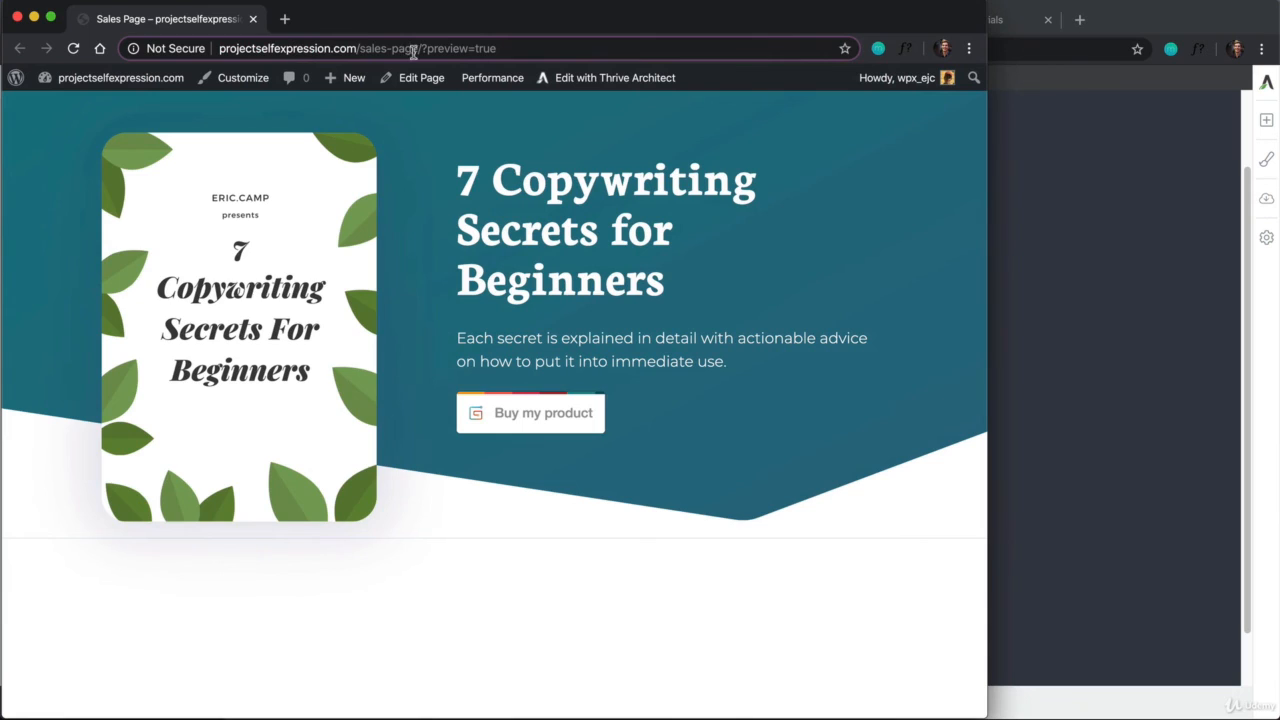
drag(423, 48, 140, 50)
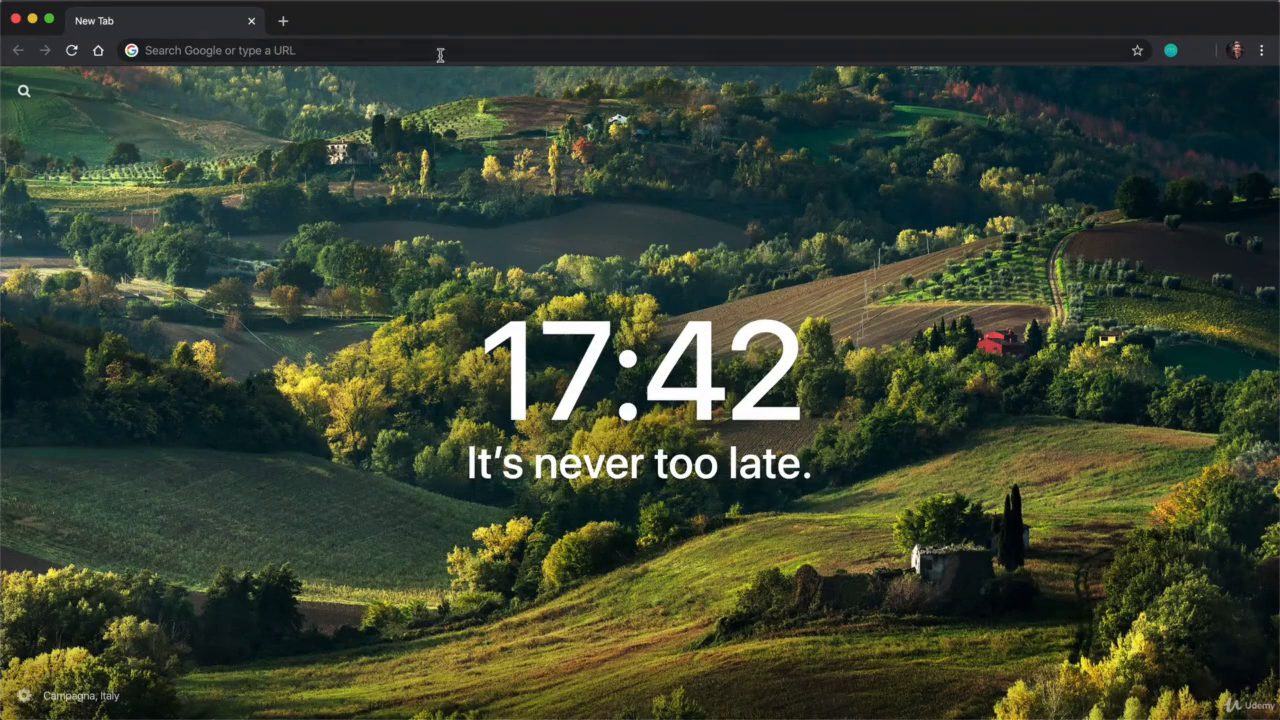
Open canva.com in the browser and log in to the account with Facebook
click(419, 50)
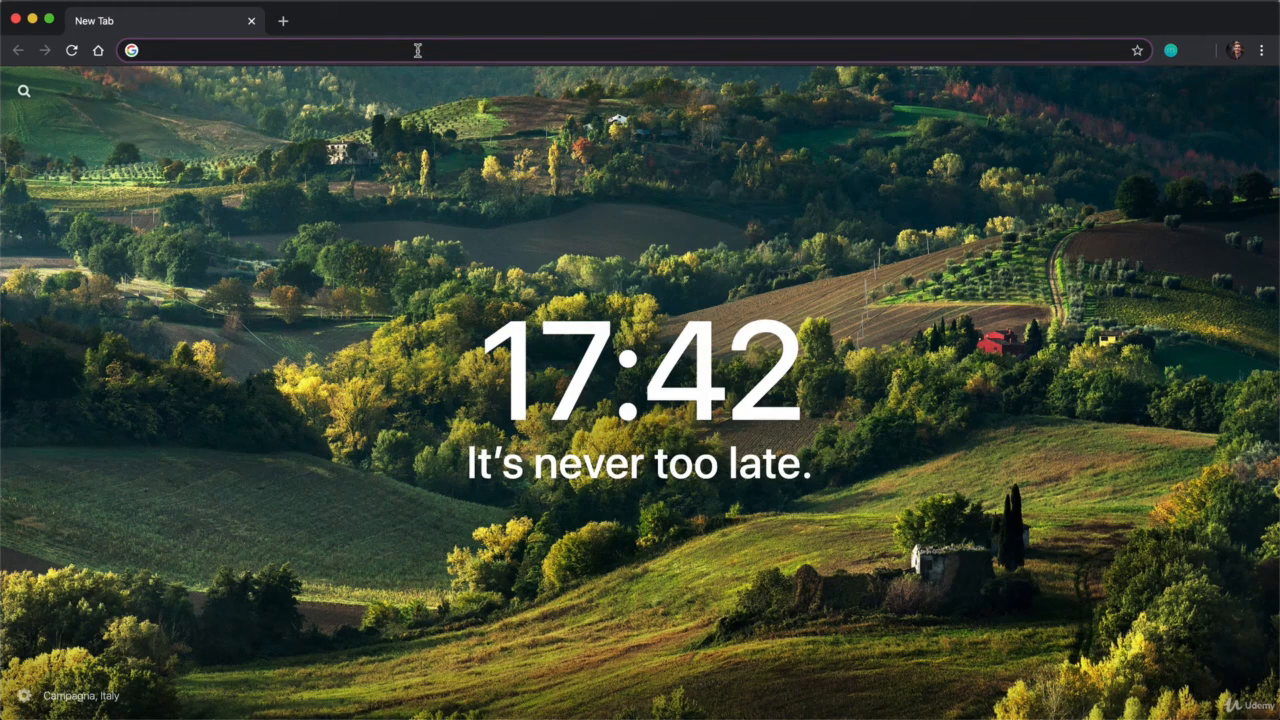
text(canva.com)
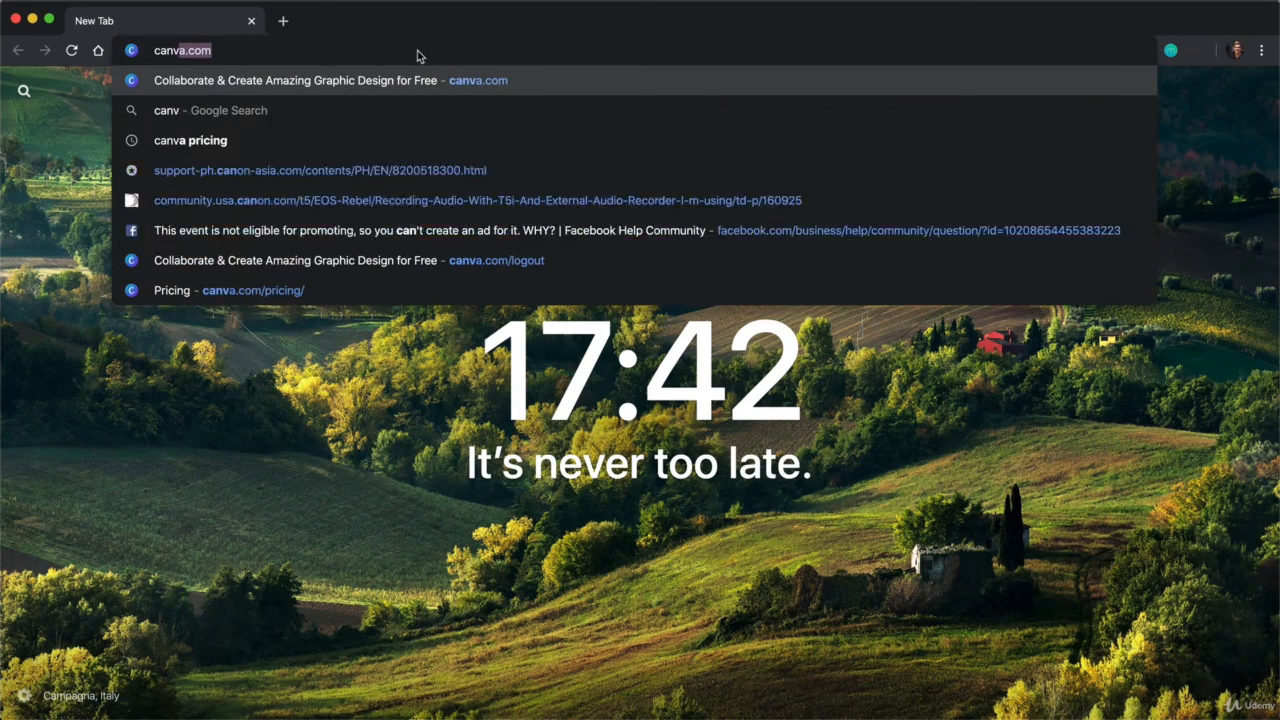
key(Return)
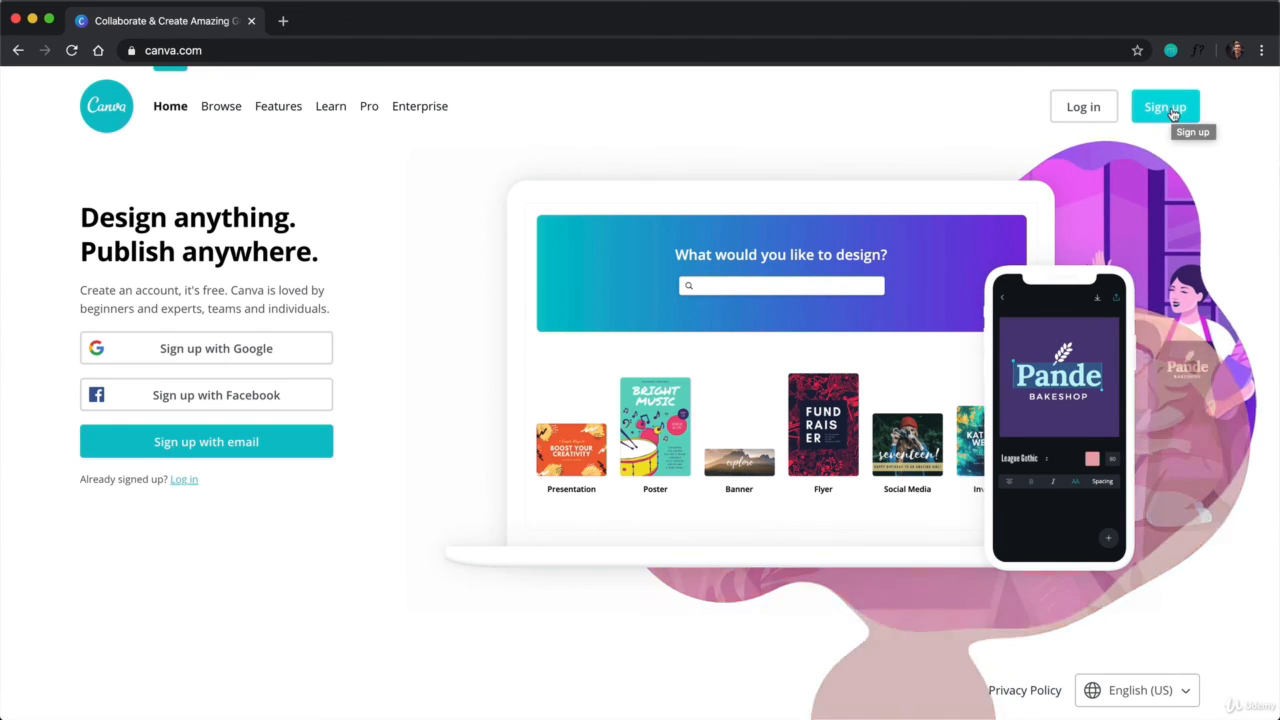
click(1085, 104)
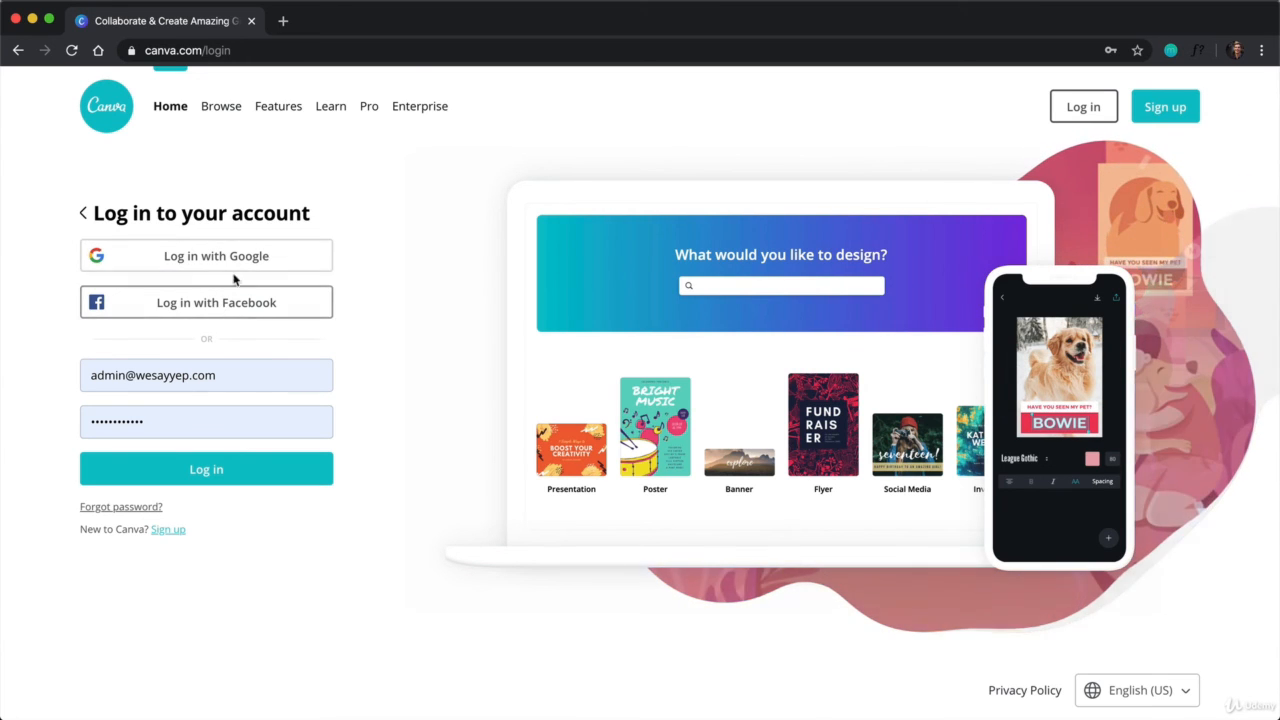
click(260, 305)
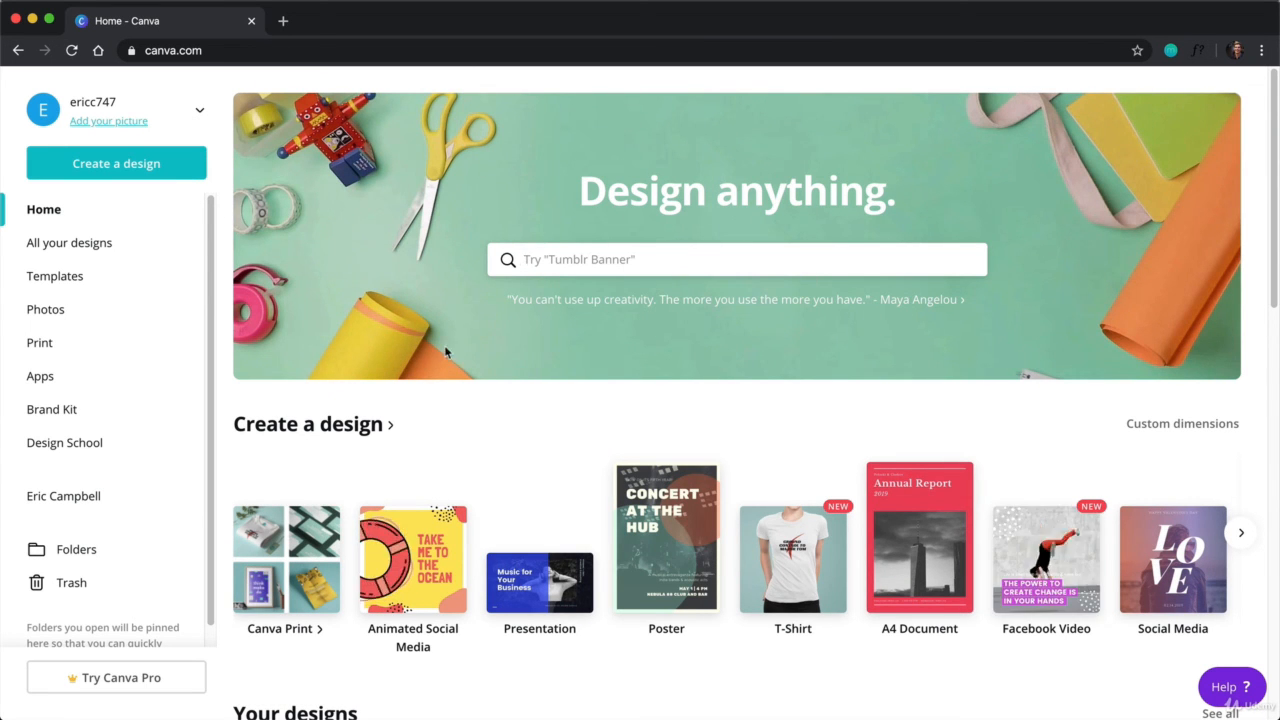
Create an A4 Document design and apply the "Tea Party" template with green leaves to the page
click(96, 172)
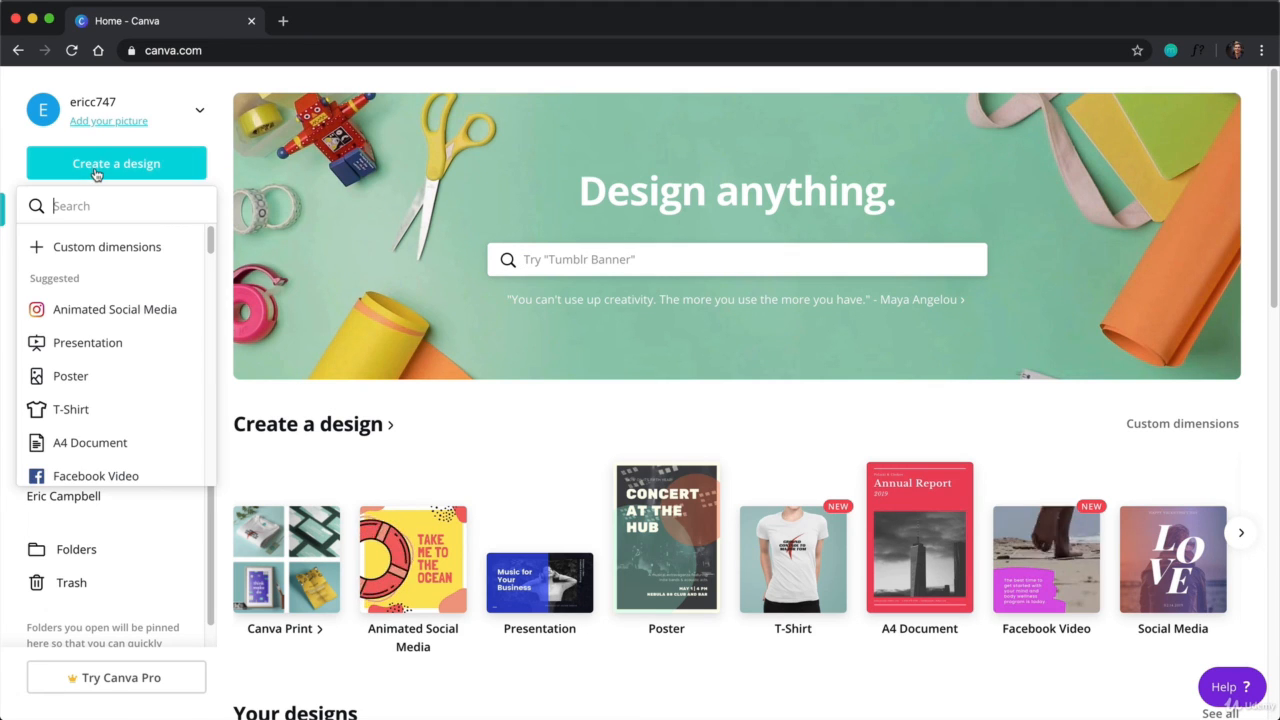
click(146, 446)
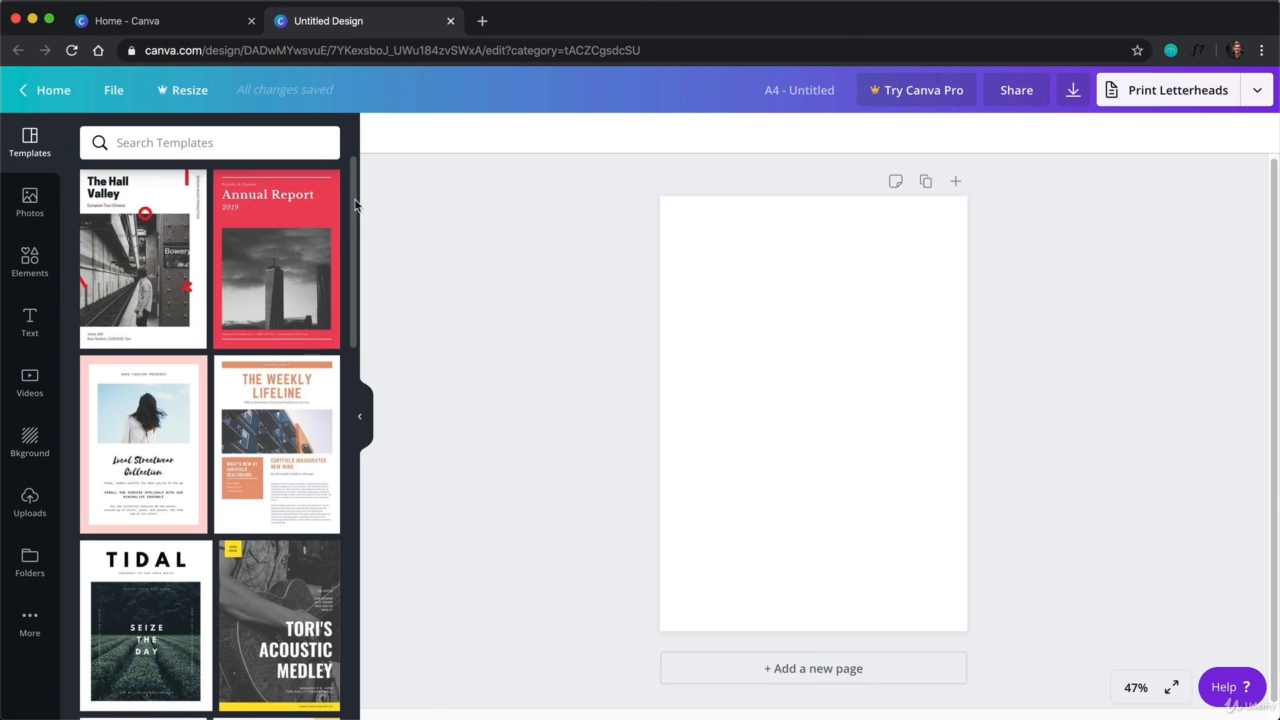
drag(354, 205, 366, 714)
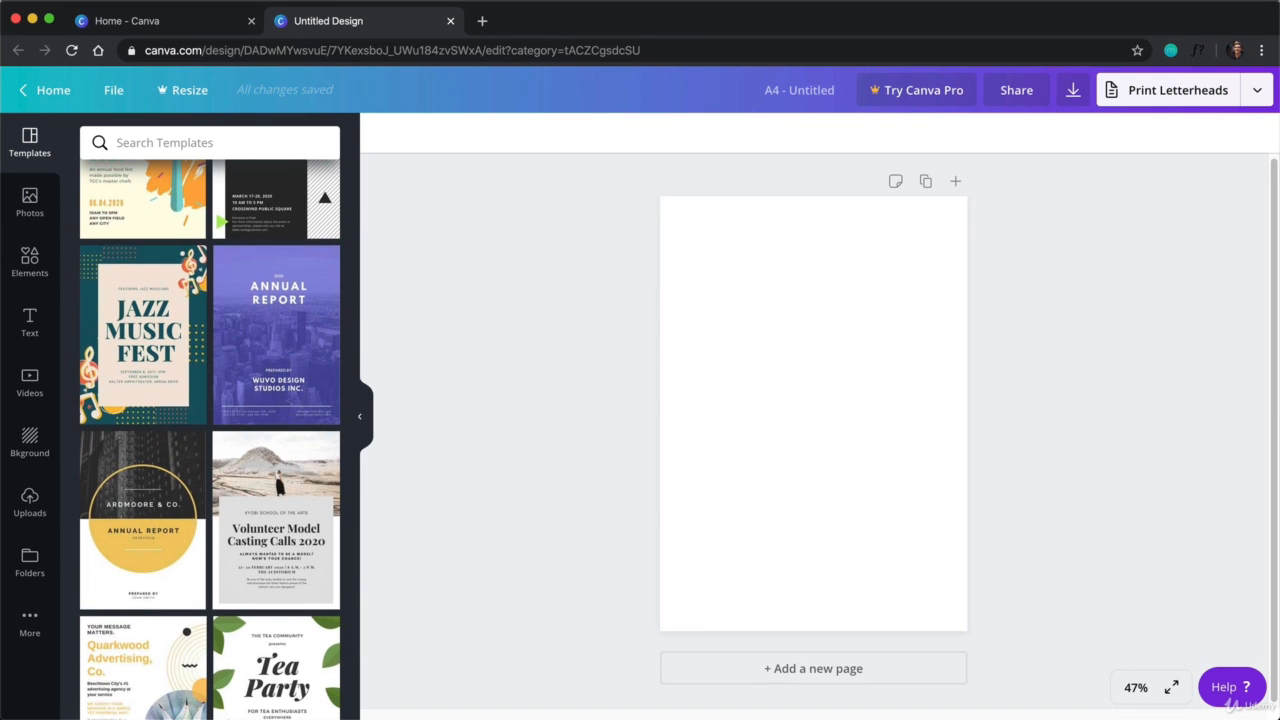
click(290, 648)
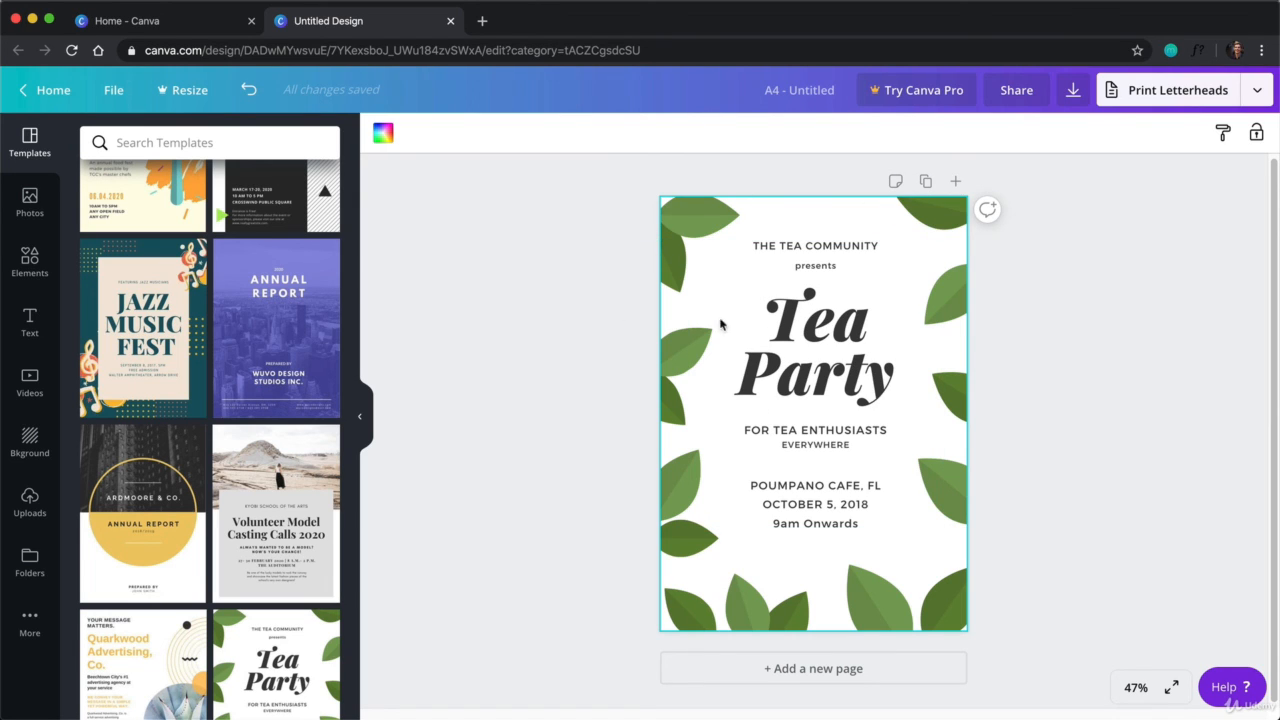
Replace the "Tea Party" title text with "7 Copywriting Secrets For Beginners"
double_click(810, 336)
drag(889, 373, 773, 320)
text(7)
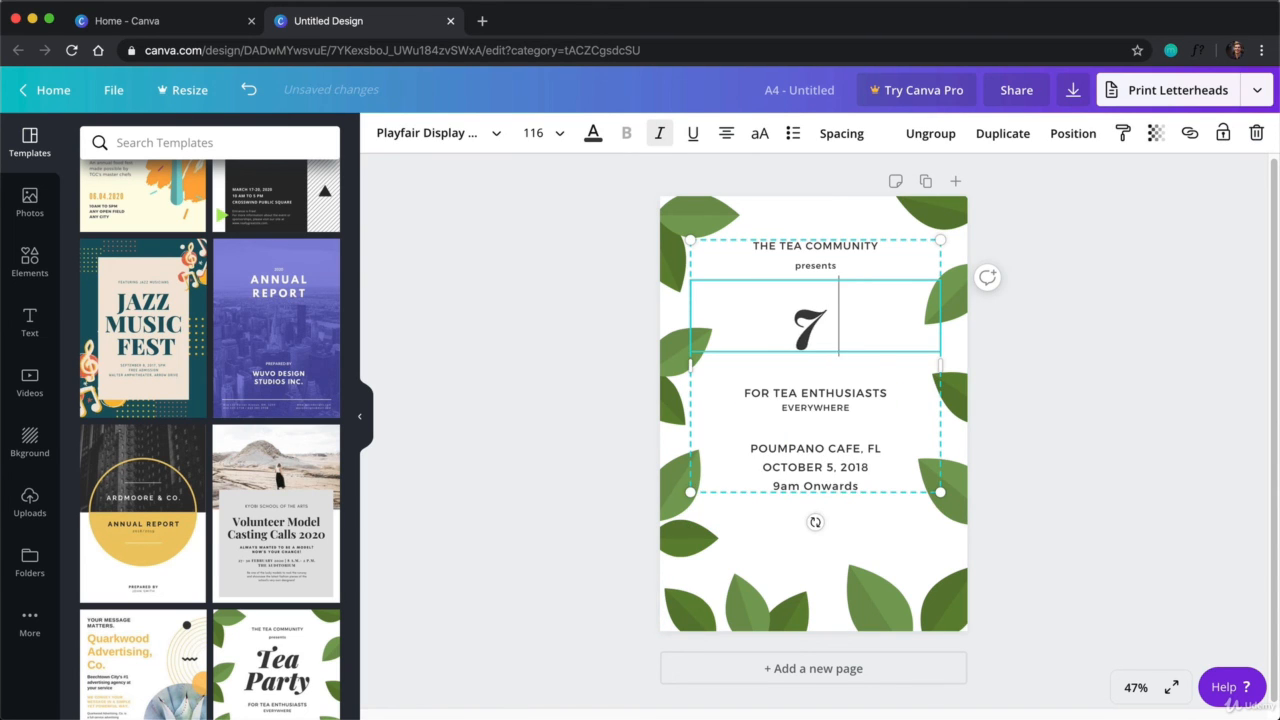
text( Copywriting Secrets)
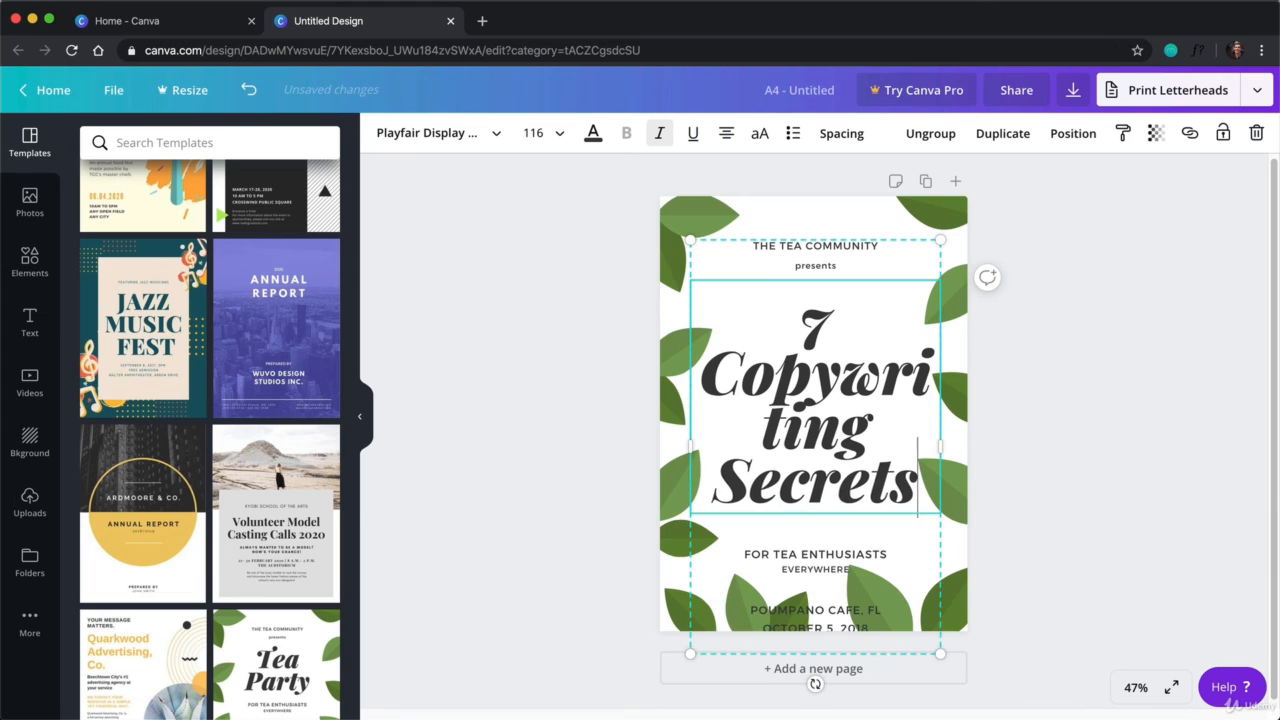
text( For Beginners)
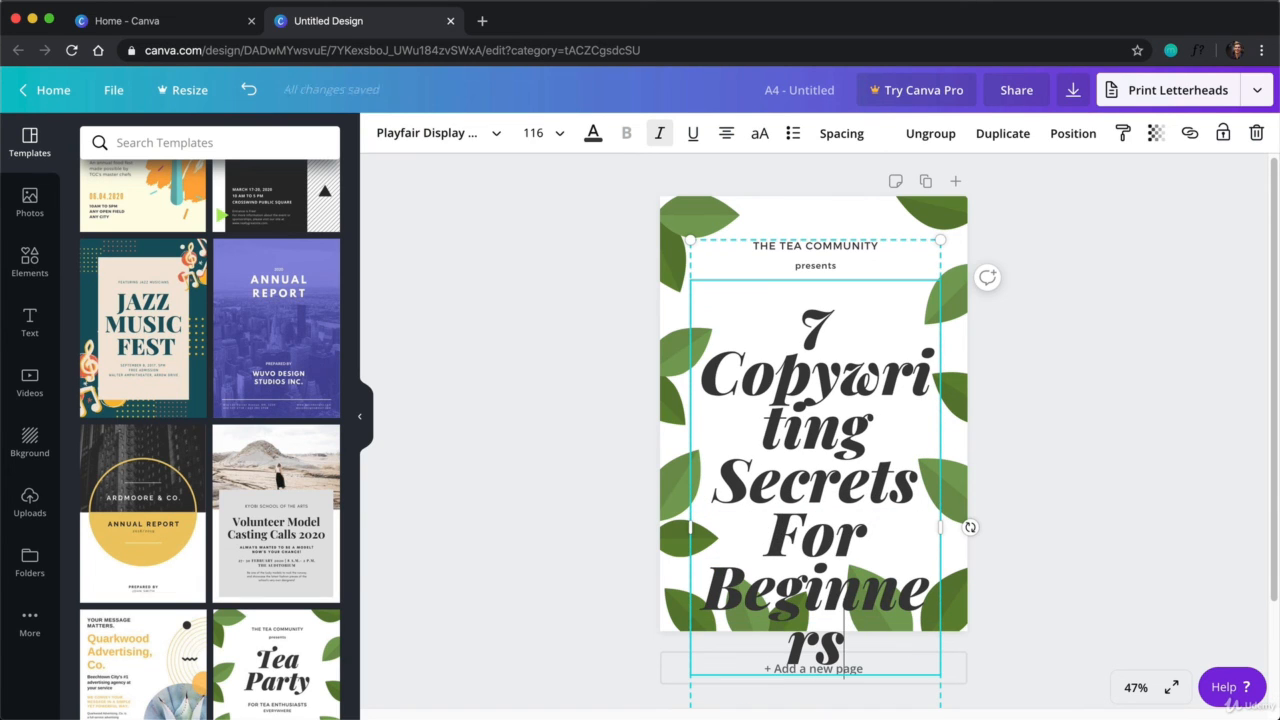
Set the font size of the whole title text to 80 and select the "presents" line above it
key(ctrl+a)
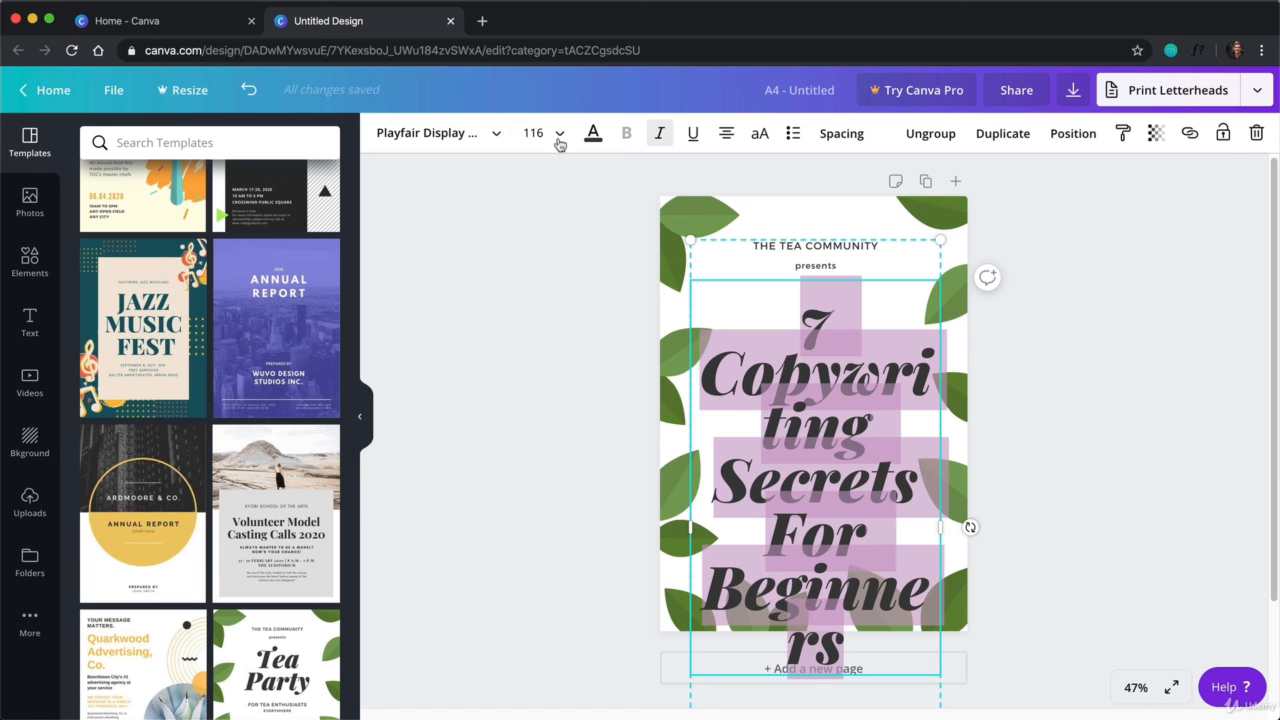
click(558, 138)
scroll(564, 335, down, 5)
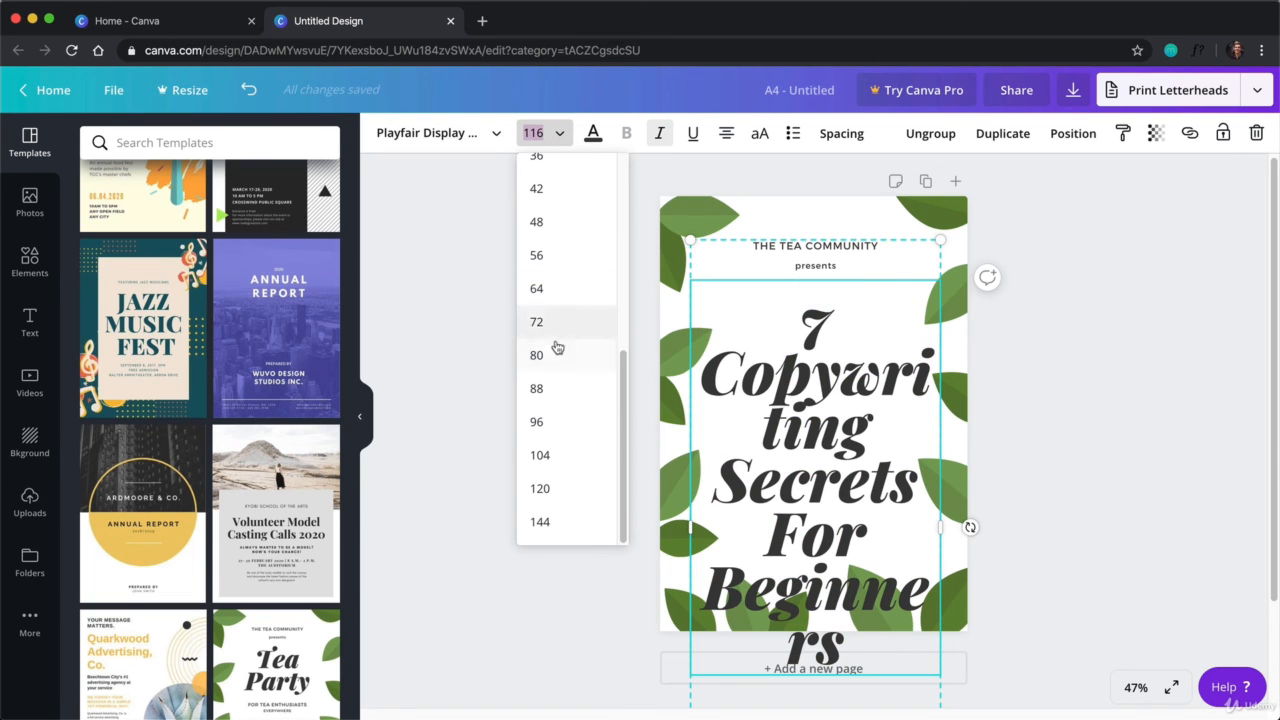
click(559, 350)
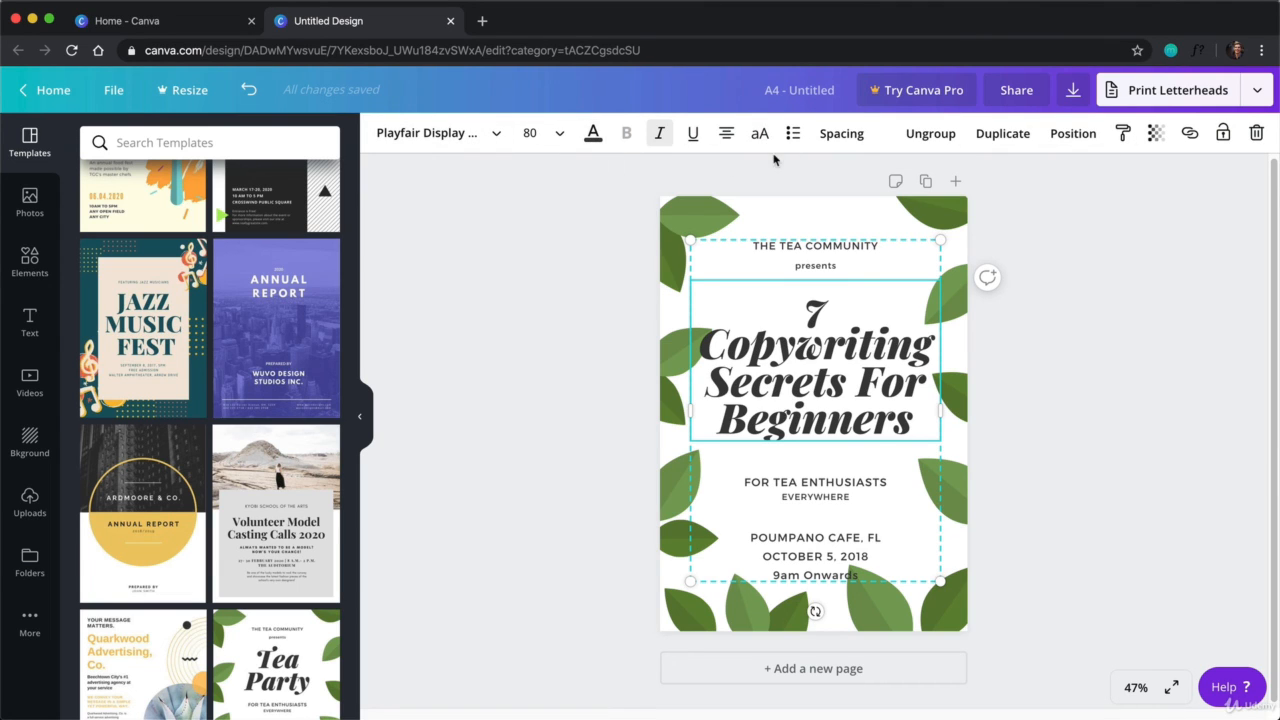
click(835, 266)
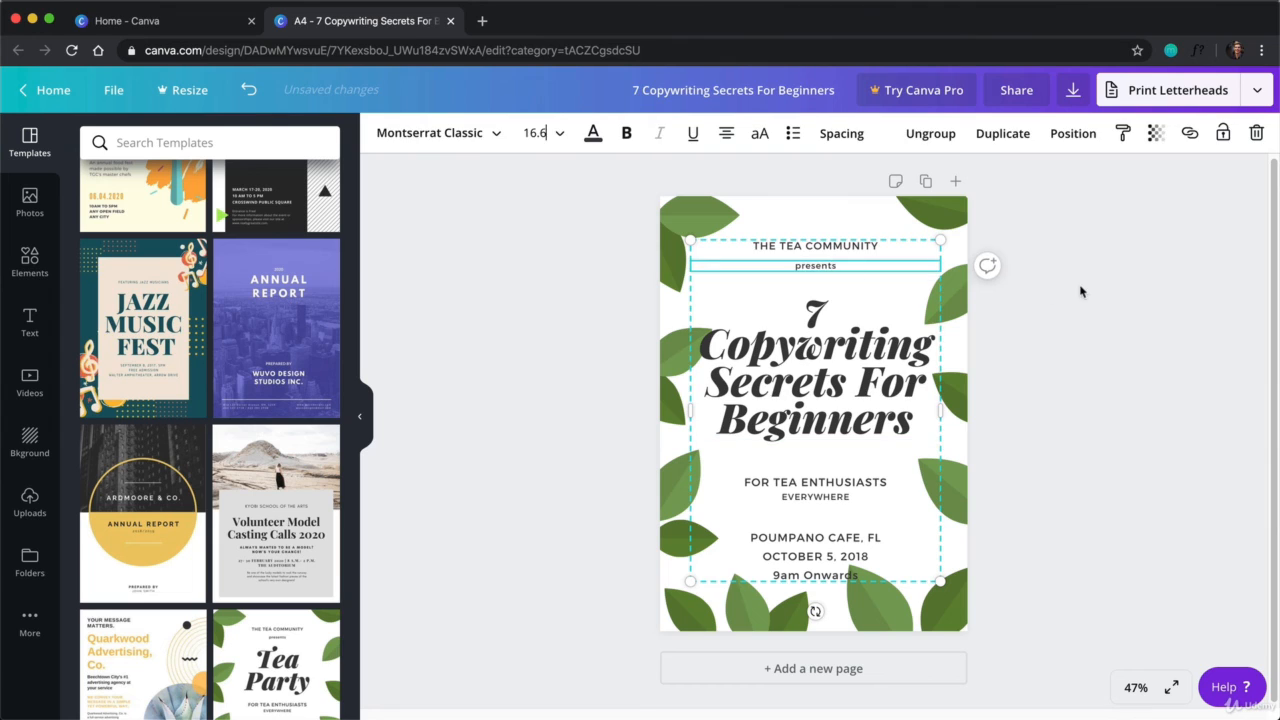
Replace the "THE TEA COMMUNITY" line above the title with "ERIC.CAMP"
click(1081, 290)
click(818, 251)
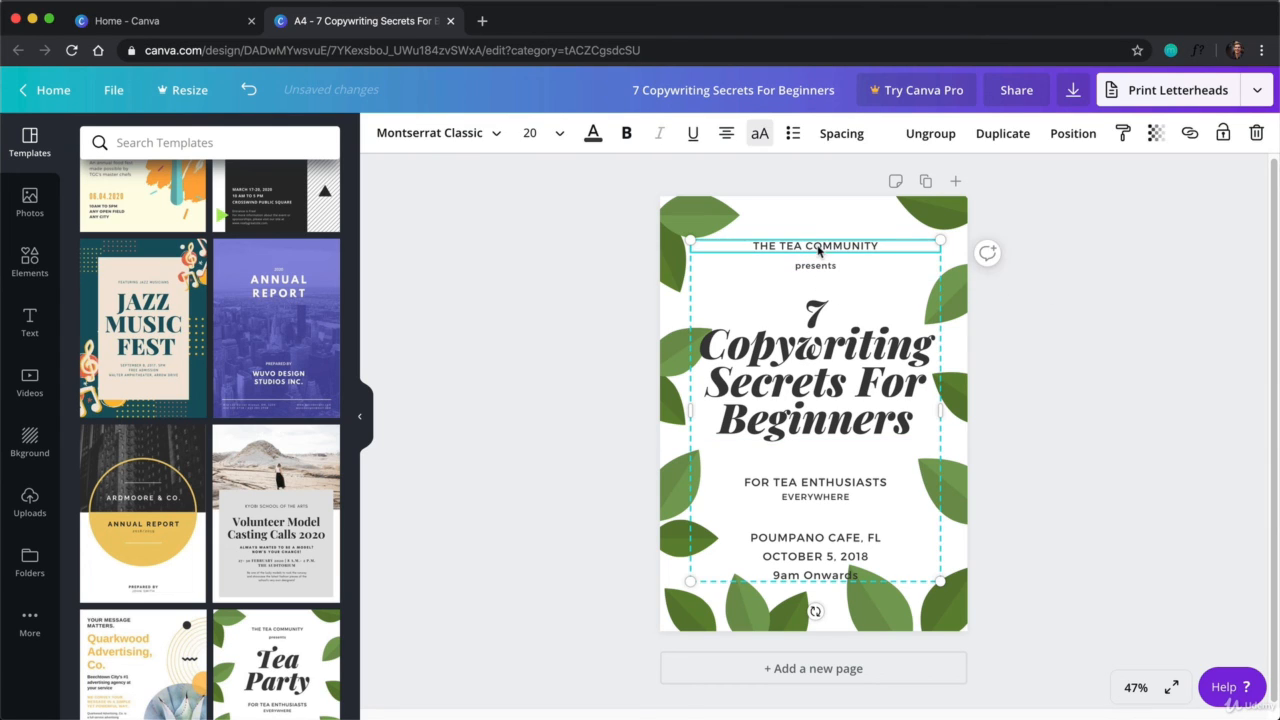
triple_click(818, 244)
text(ERIC.CAMP)
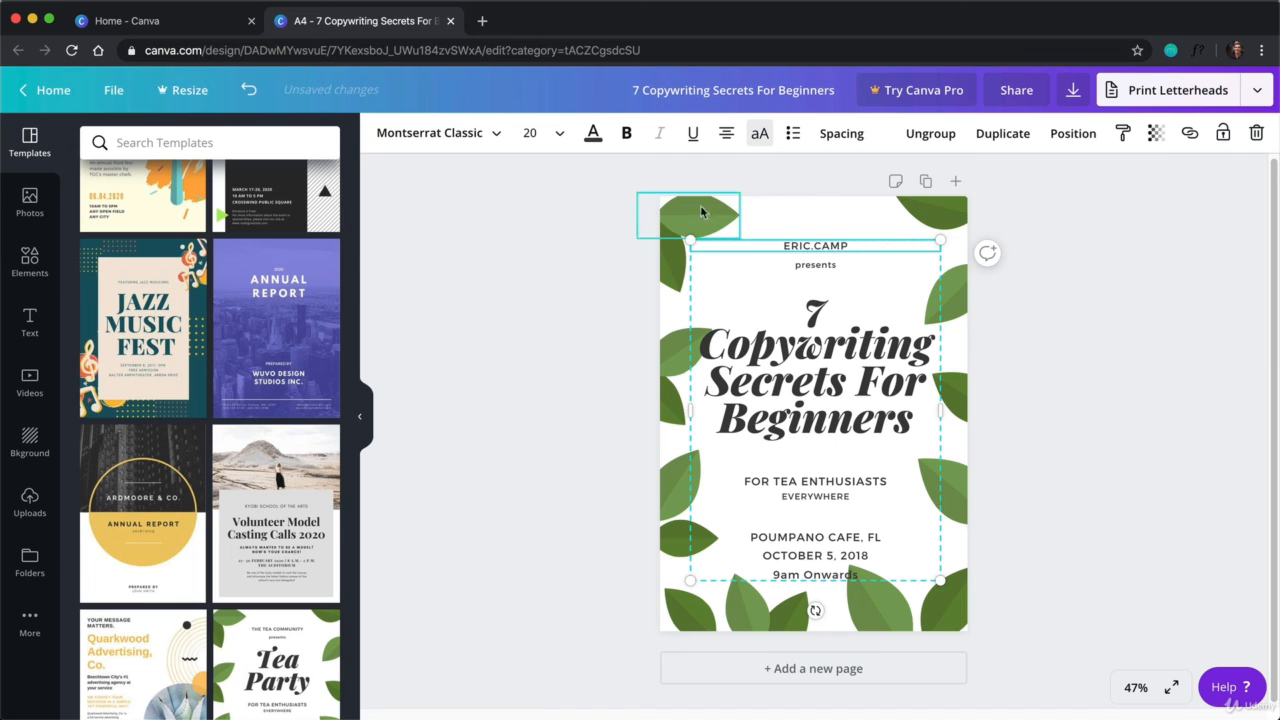
click(1041, 267)
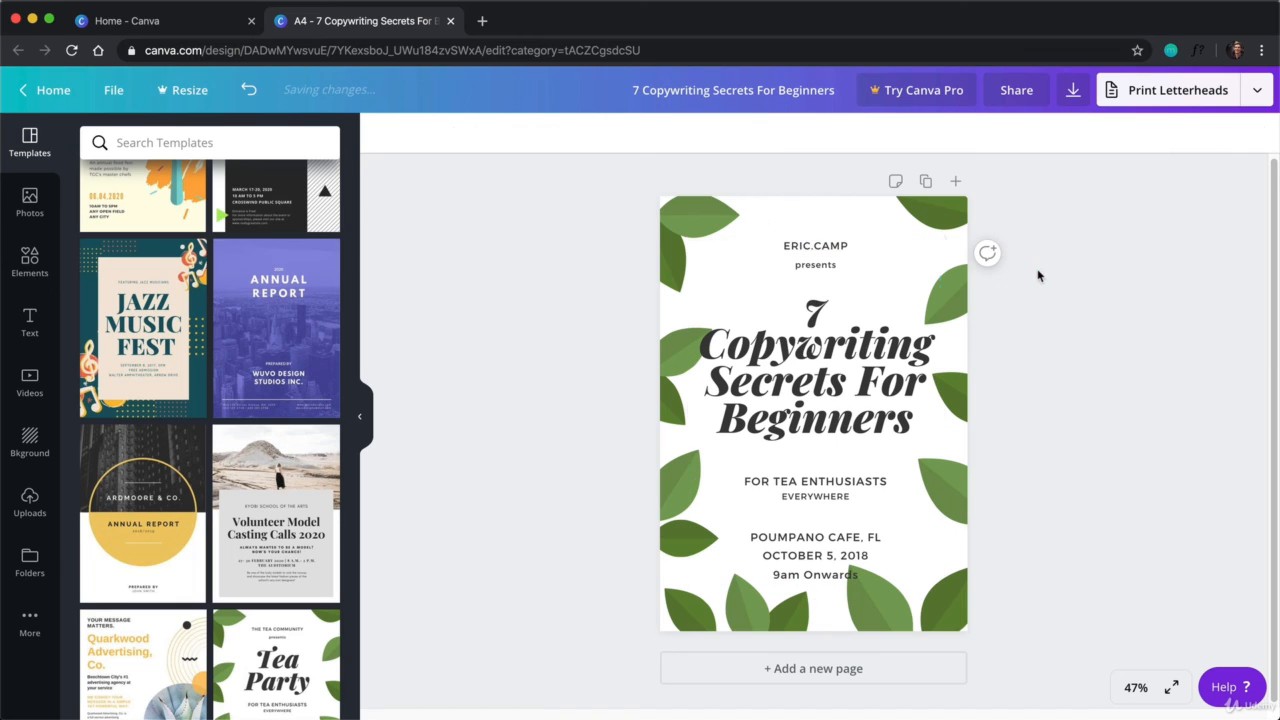
Delete all the text lines below the title: the tea enthusiasts, everywhere, venue and date, and time lines
click(834, 484)
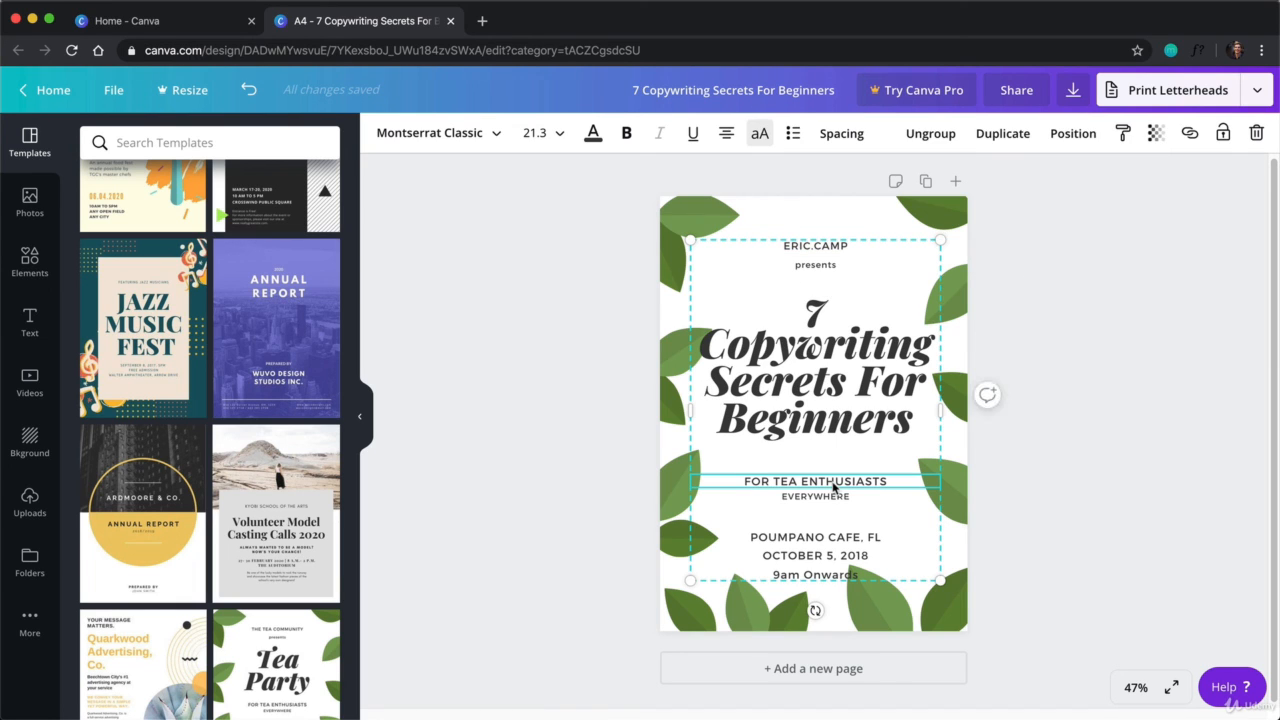
key(Delete)
click(831, 496)
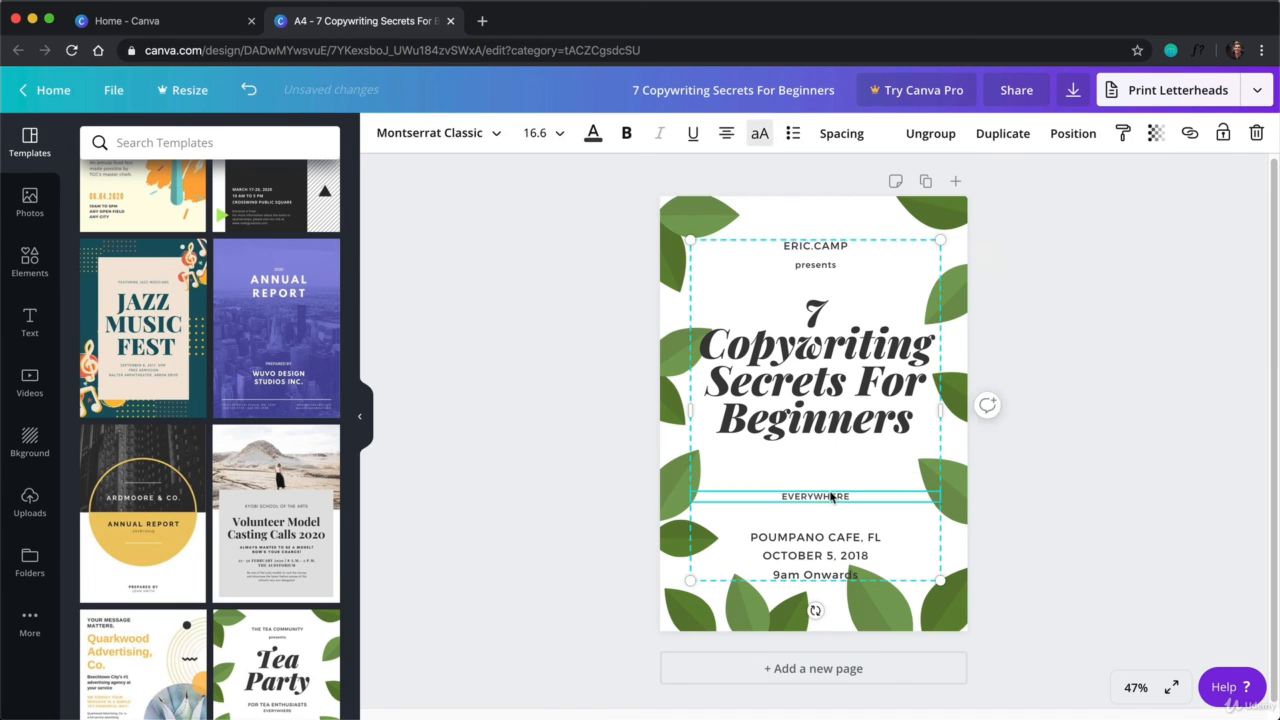
key(Delete)
click(814, 550)
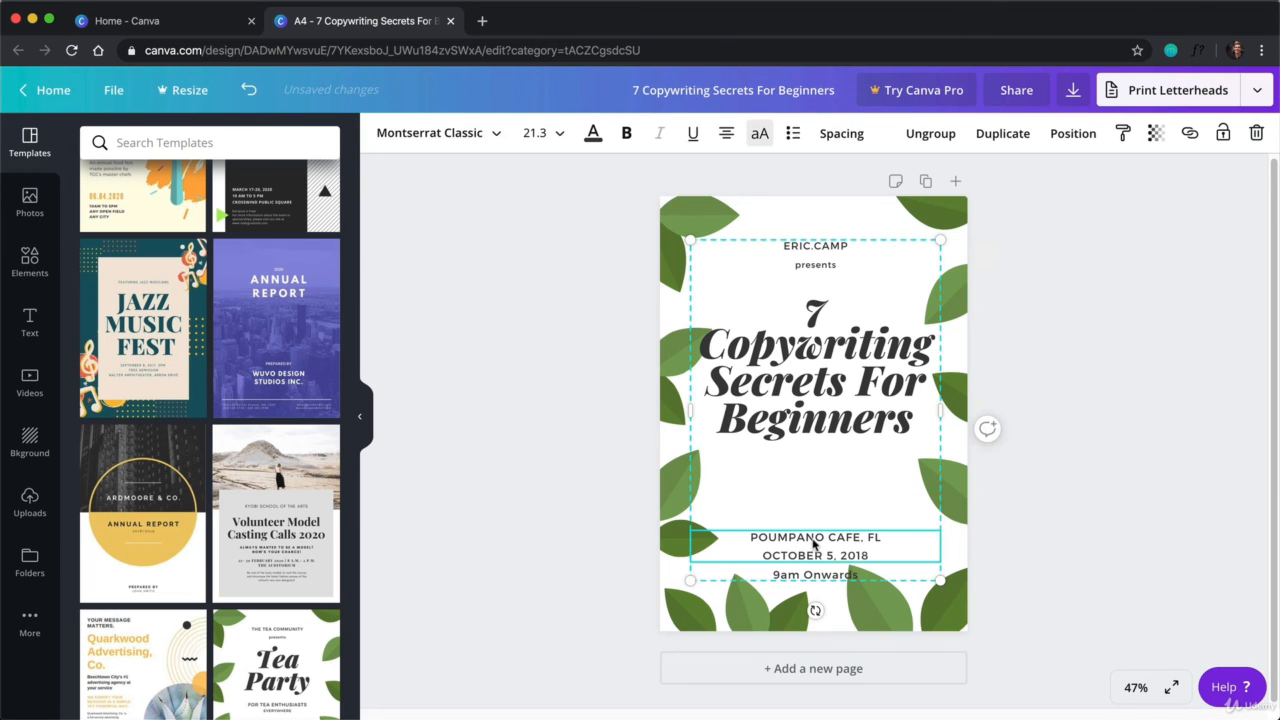
key(Delete)
click(813, 576)
key(Delete)
Set the cover title's font size to 64 and its line height to 1.4
click(842, 432)
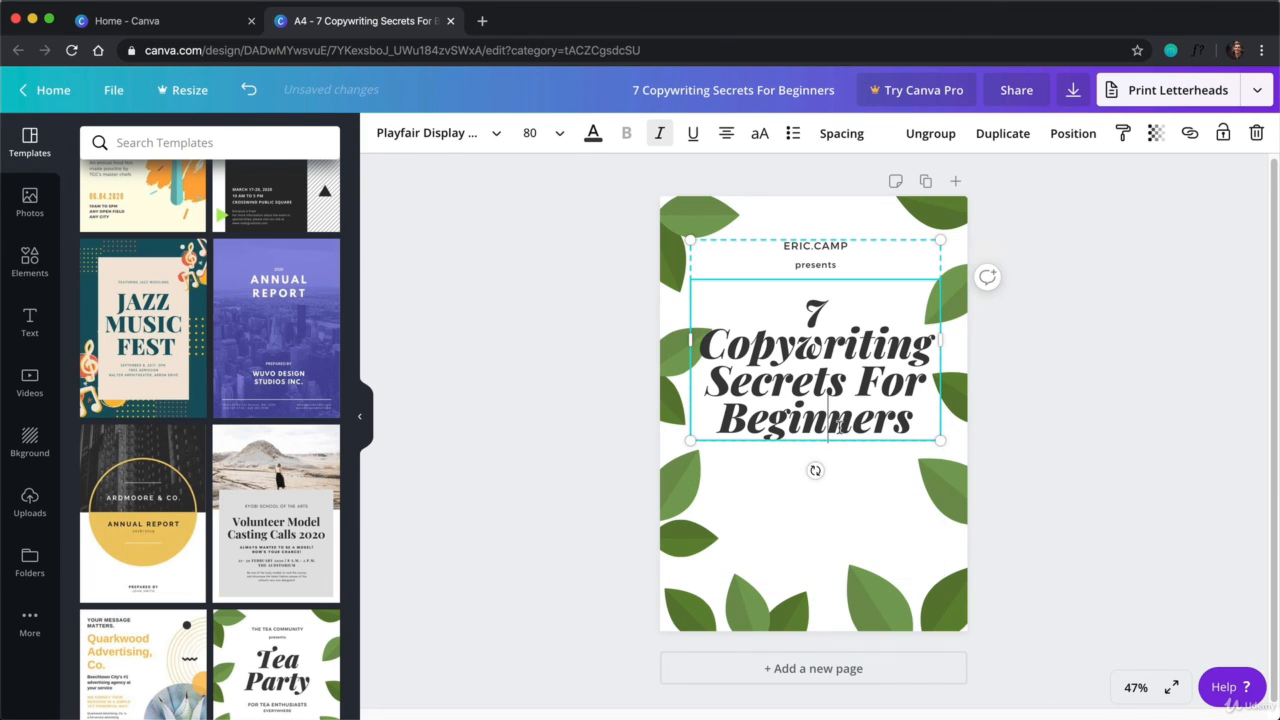
drag(911, 431, 703, 342)
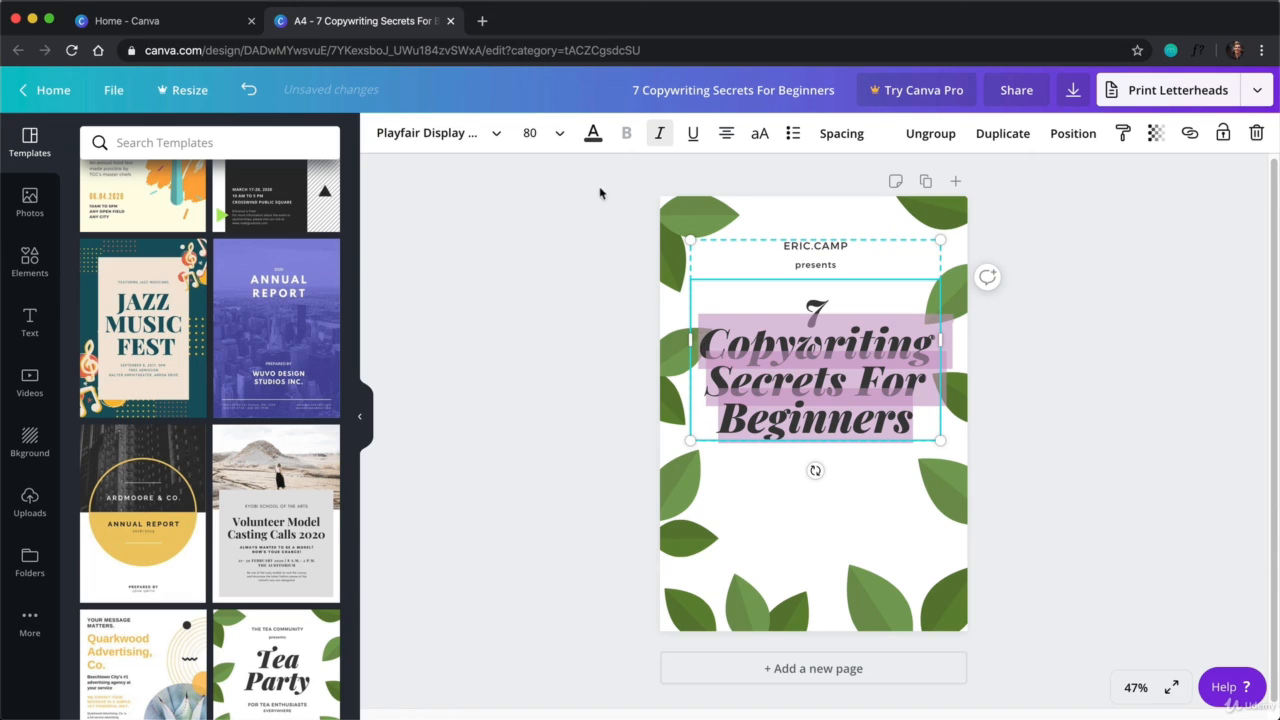
click(560, 136)
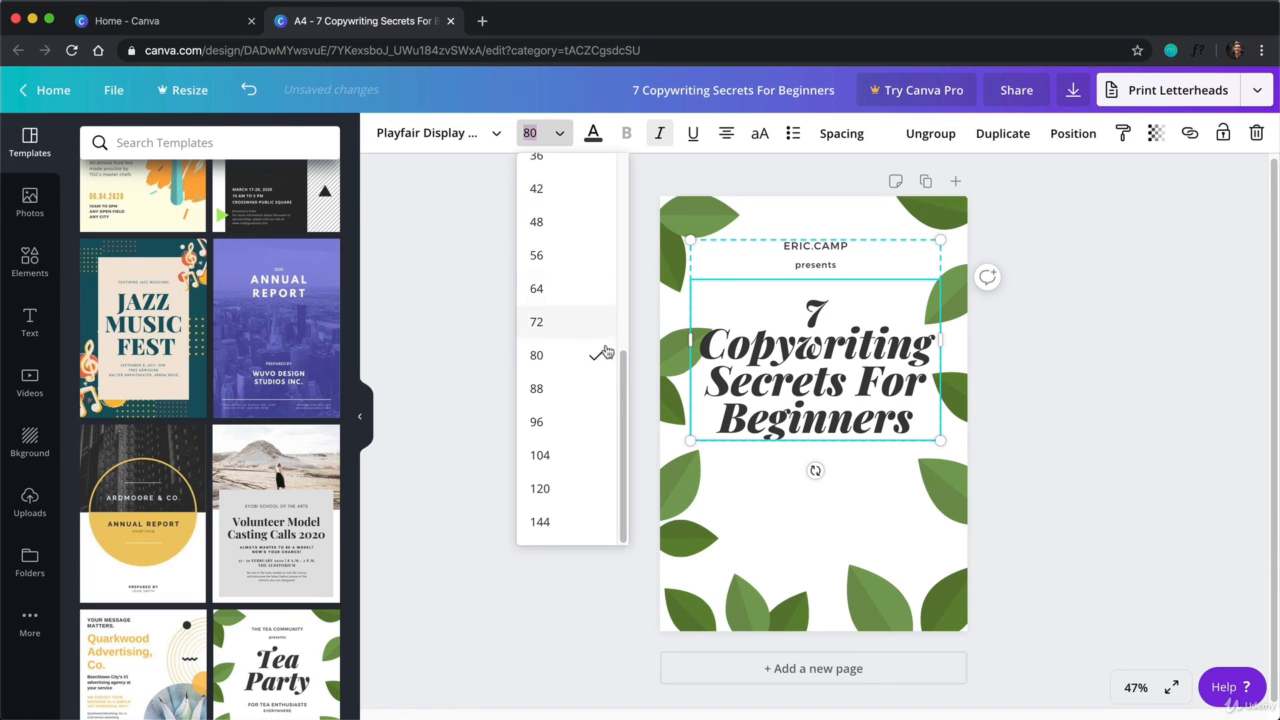
click(568, 292)
click(822, 138)
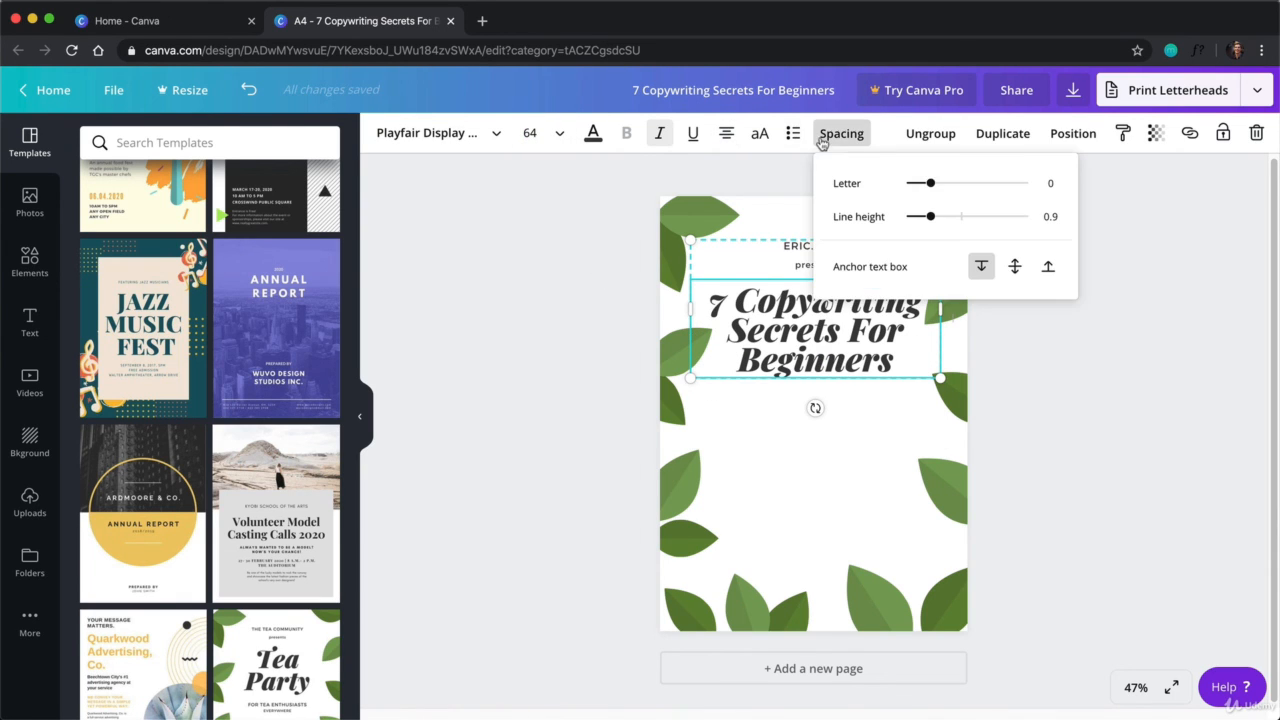
drag(931, 216, 963, 218)
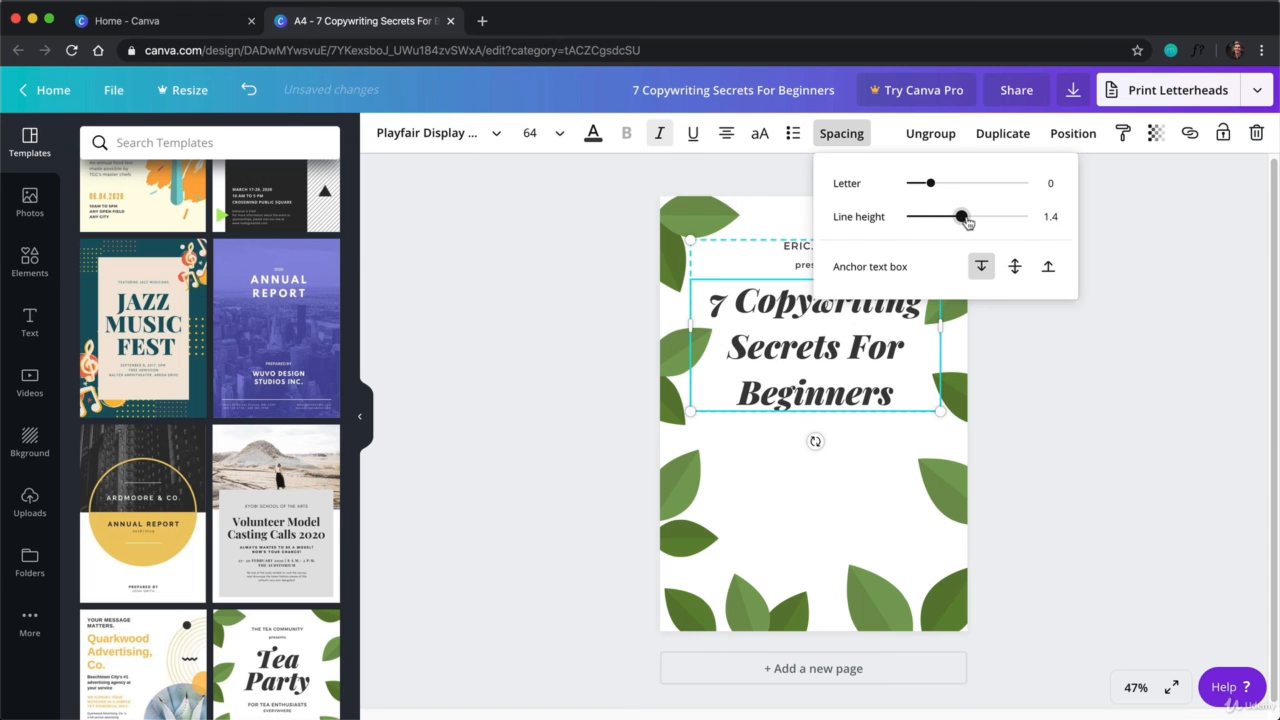
click(1053, 330)
Narrow the cover's text group so the "7" sits on its own line, and center the group horizontally on the page
click(932, 340)
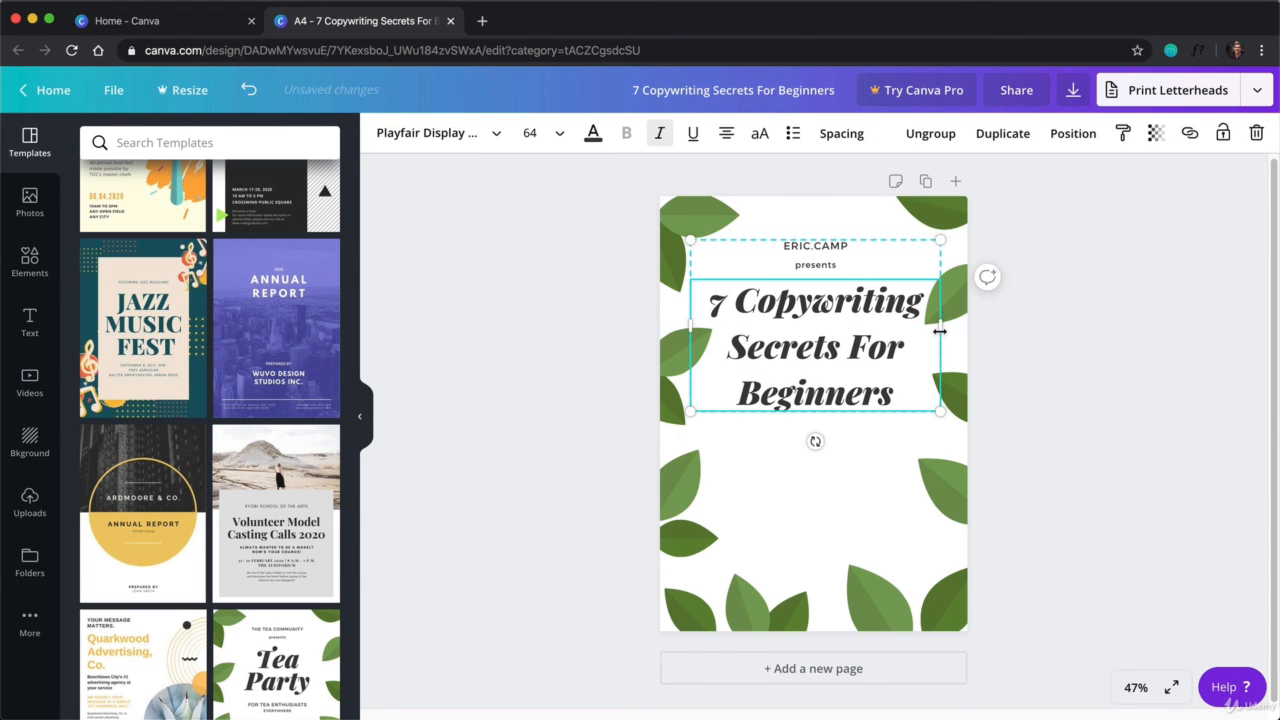
drag(940, 333, 886, 333)
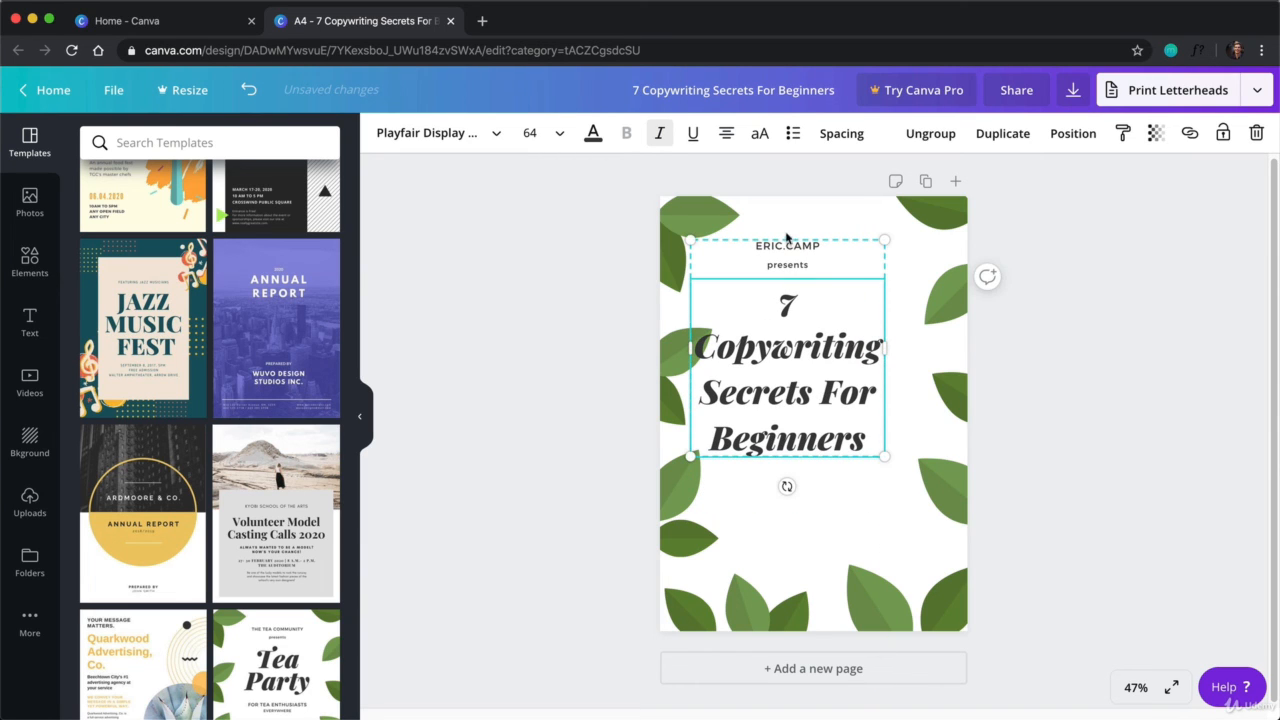
drag(788, 345, 815, 367)
click(1006, 384)
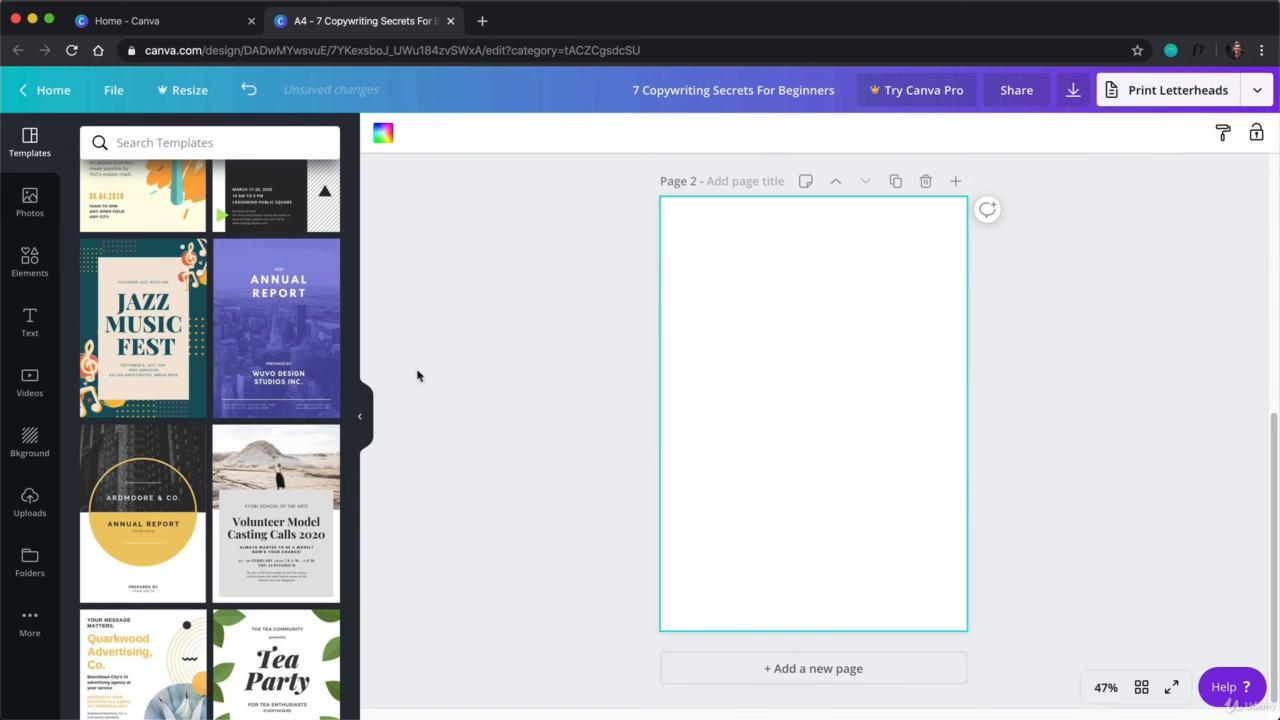
Apply the "Tea Party" template to page 2 and delete all of its text and leaf elements
scroll(300, 500, down, 5)
scroll(298, 457, up, 2)
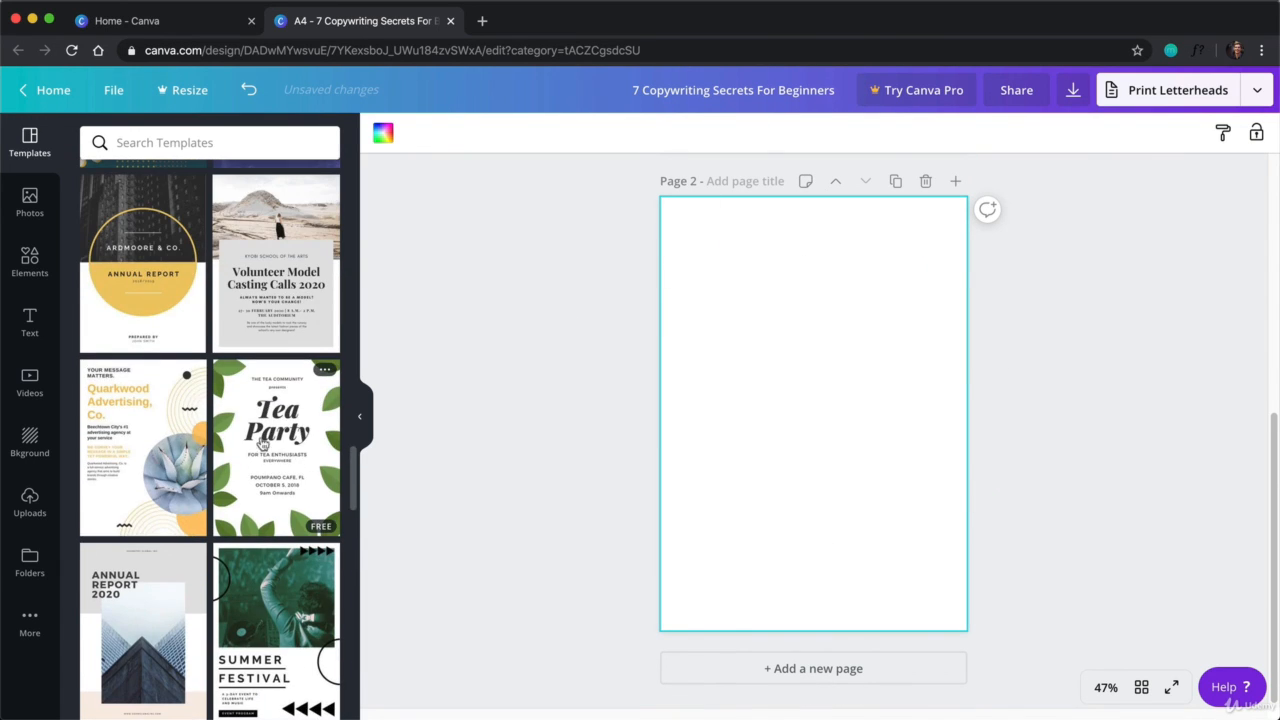
click(300, 416)
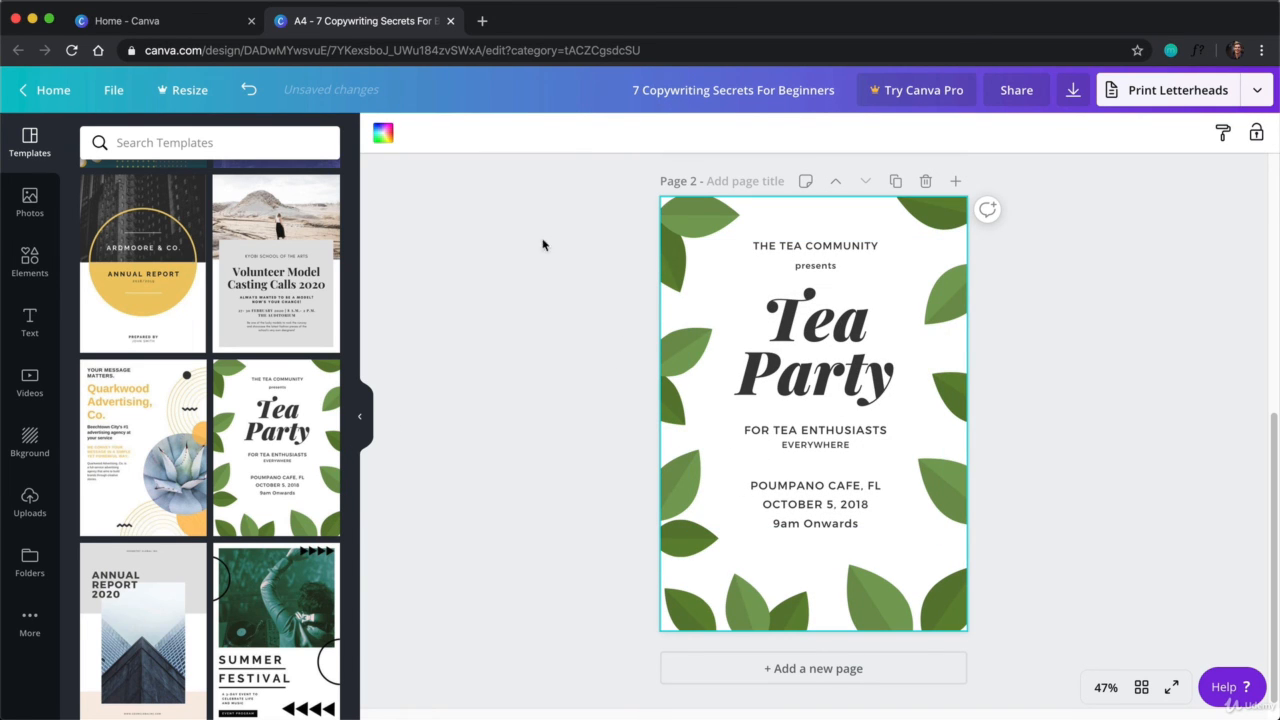
drag(580, 204, 965, 618)
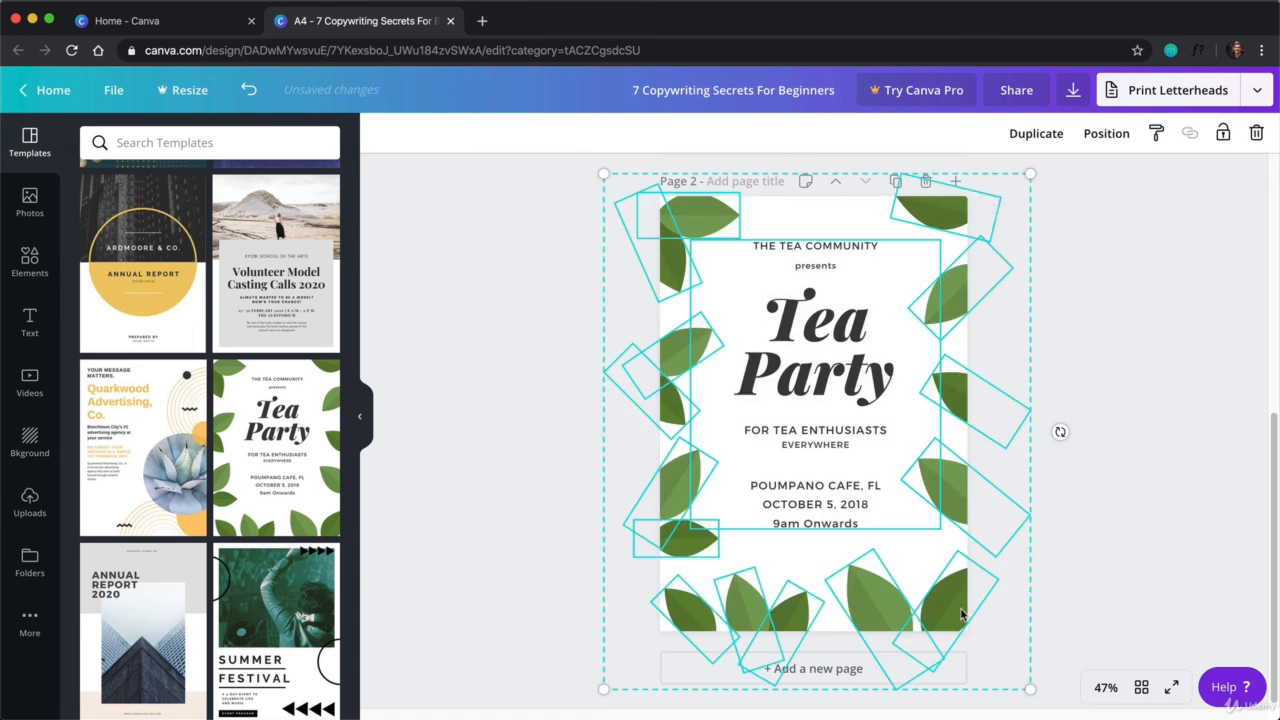
key(Delete)
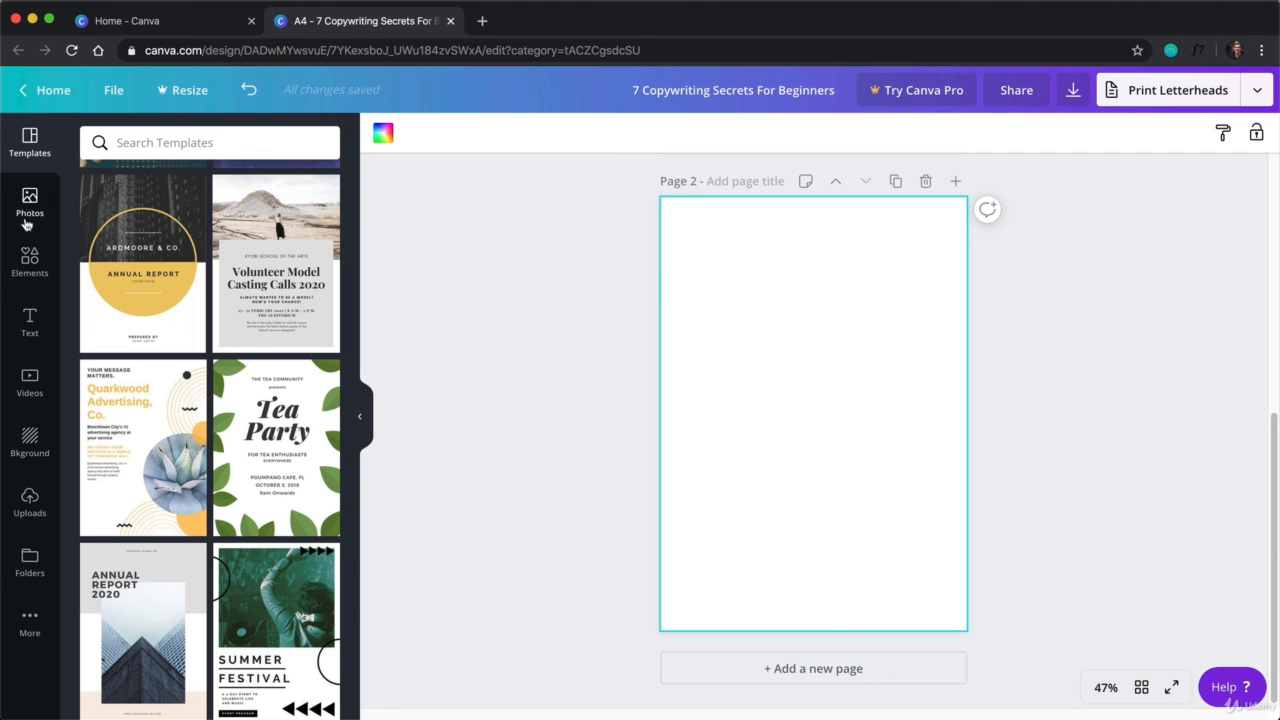
Add the heading "Introduction to this PDF" to page 2 and place it near the page's upper edge
click(30, 322)
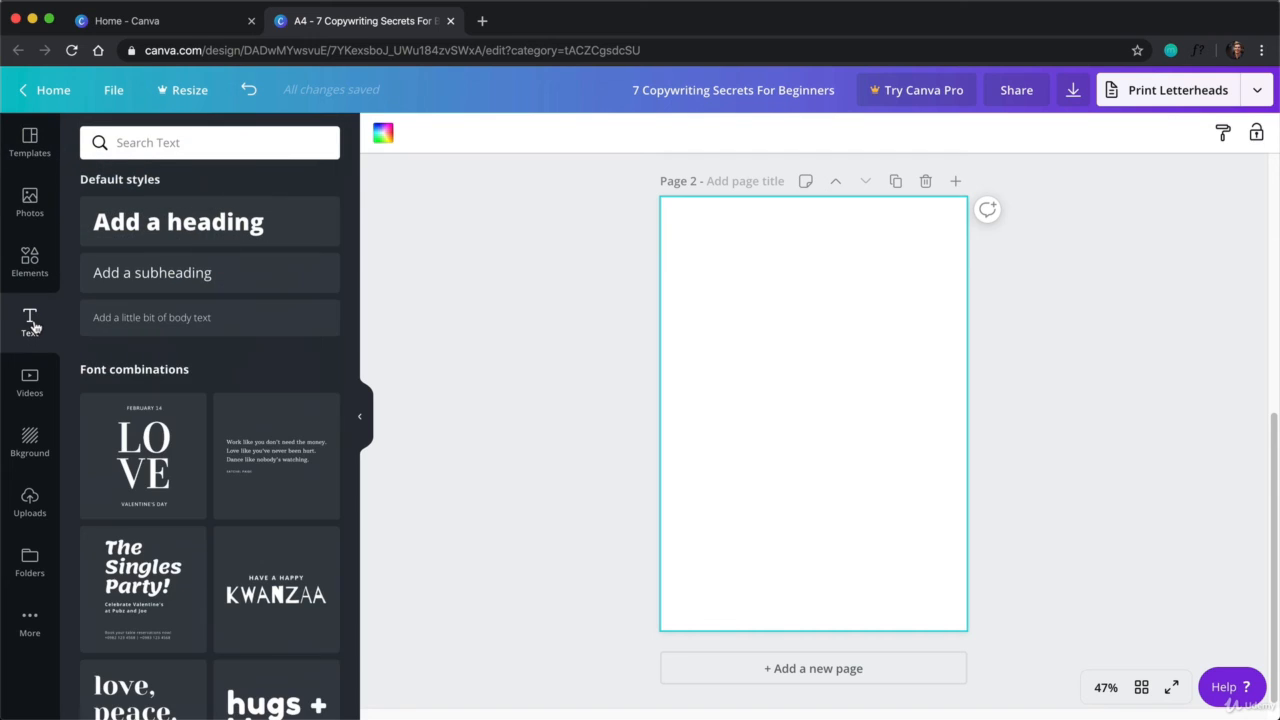
click(190, 227)
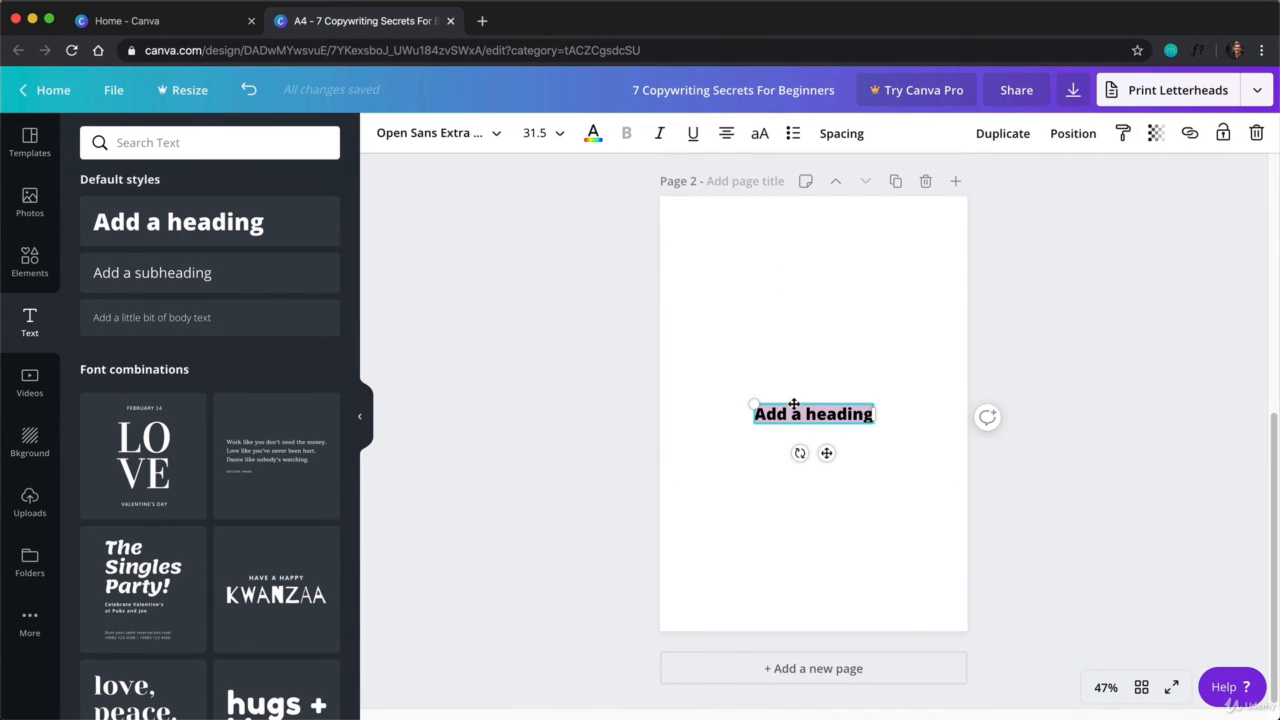
text(Introd)
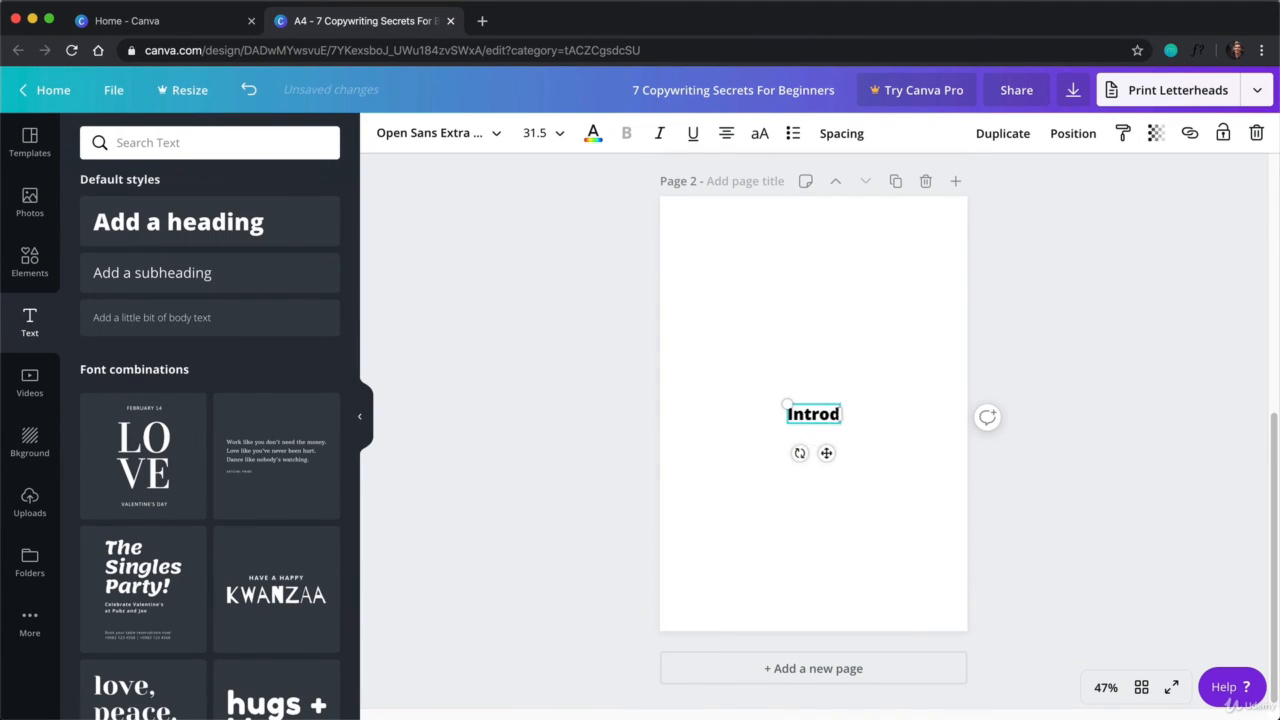
text(uction to this PDF)
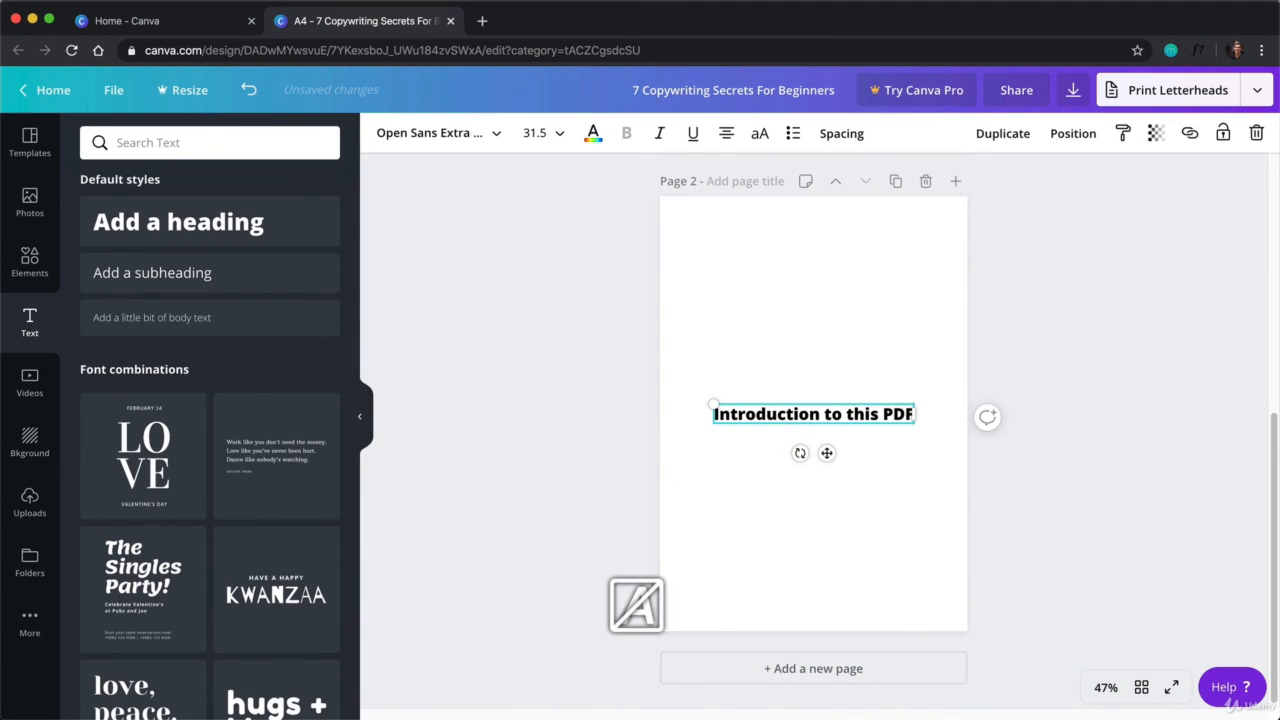
drag(826, 453, 800, 274)
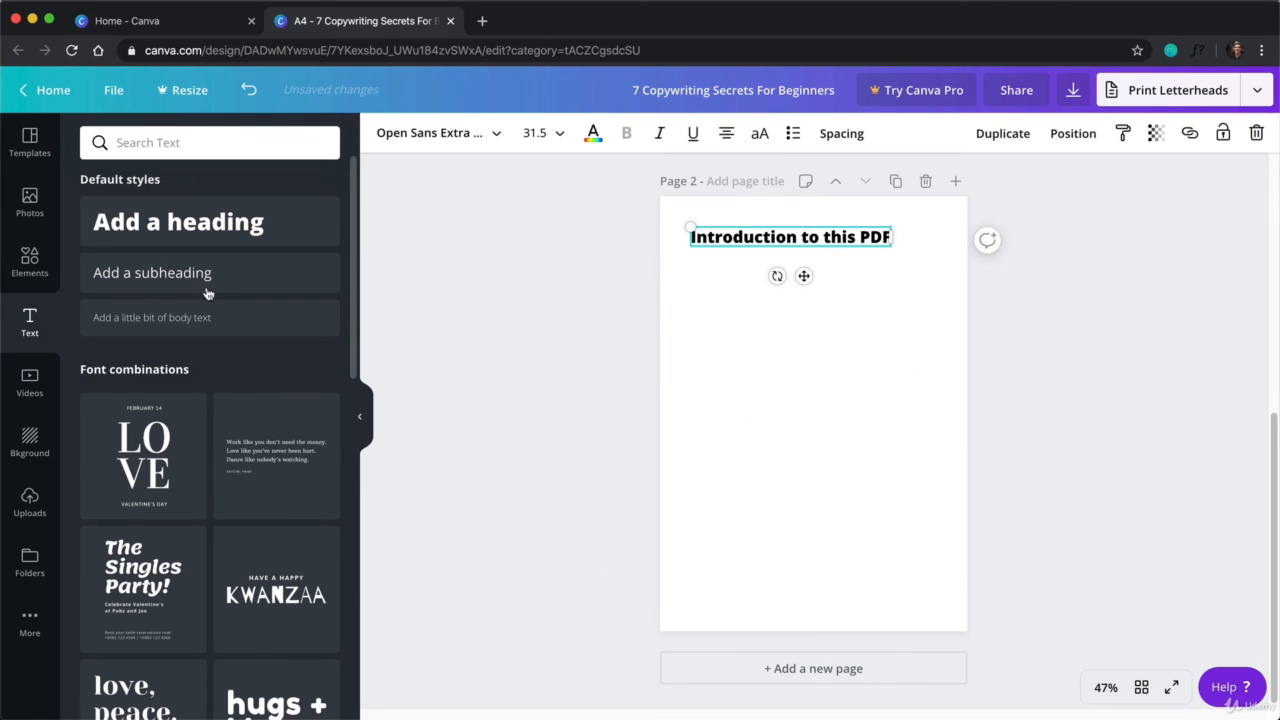
Add a body text box to page 2 containing the introduction paragraphs copied from the "7 Copywriting Secrets For Beginners" document
click(186, 326)
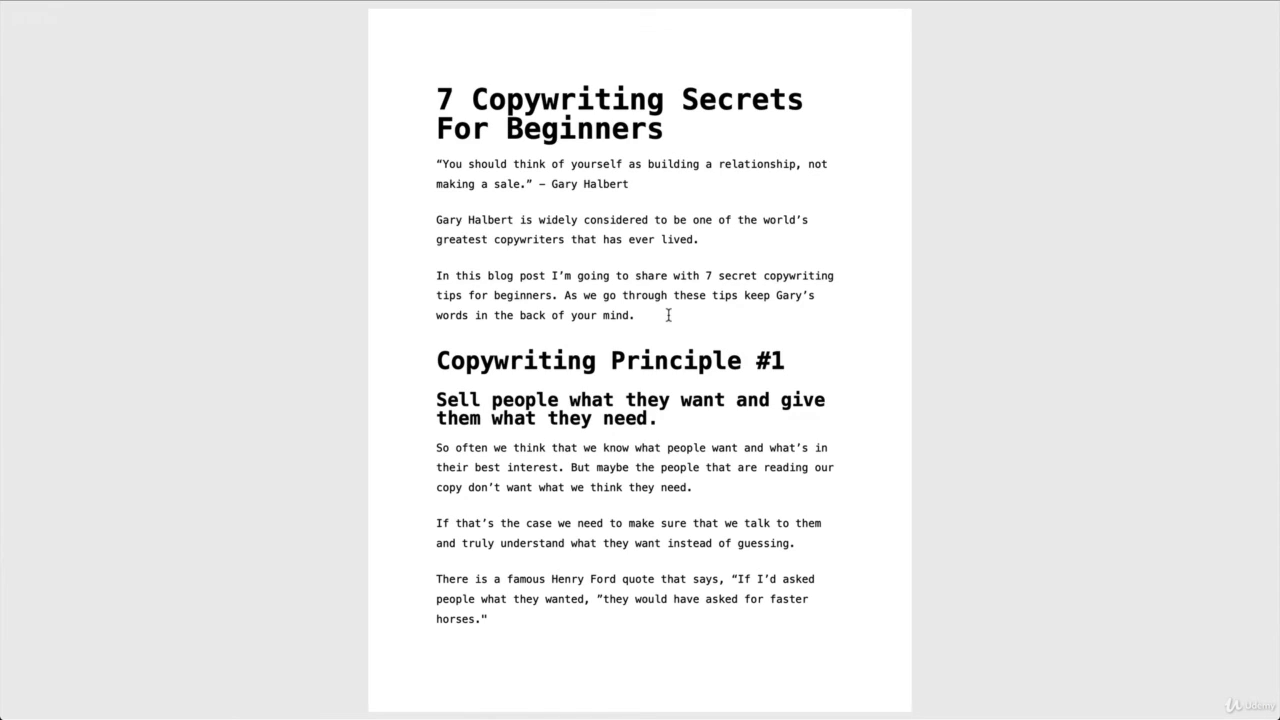
drag(636, 315, 438, 163)
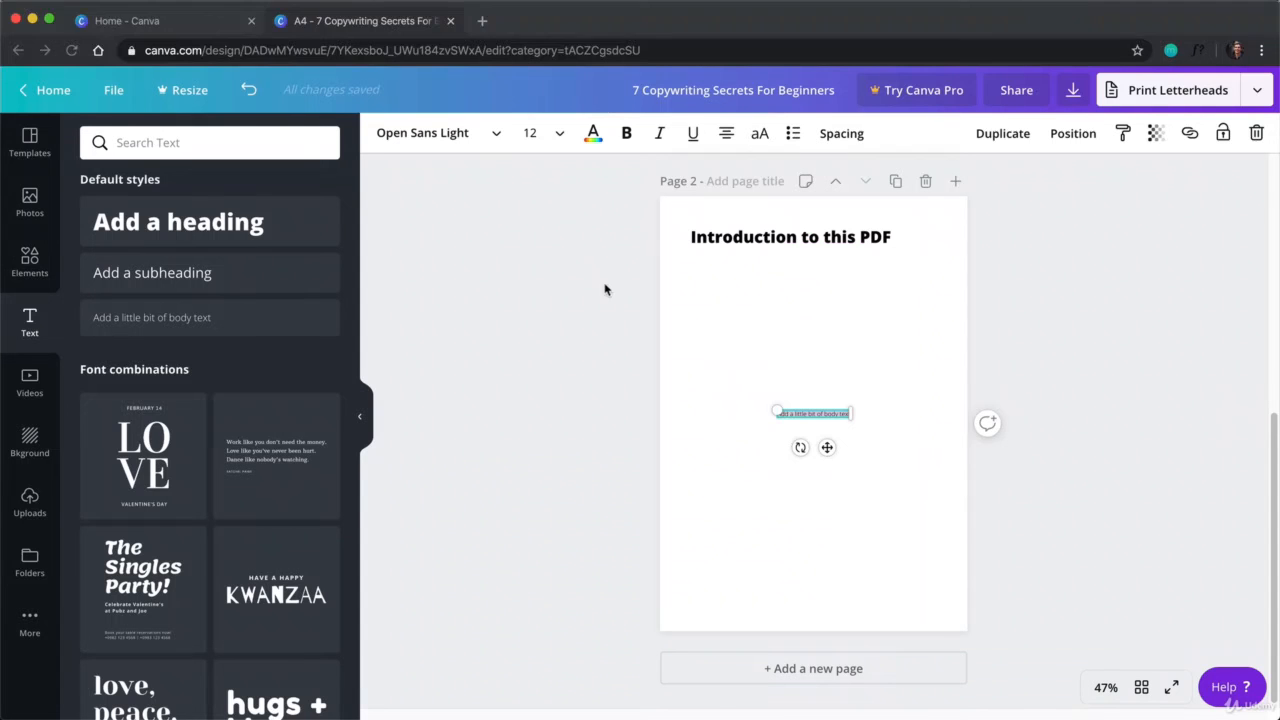
key(super+v)
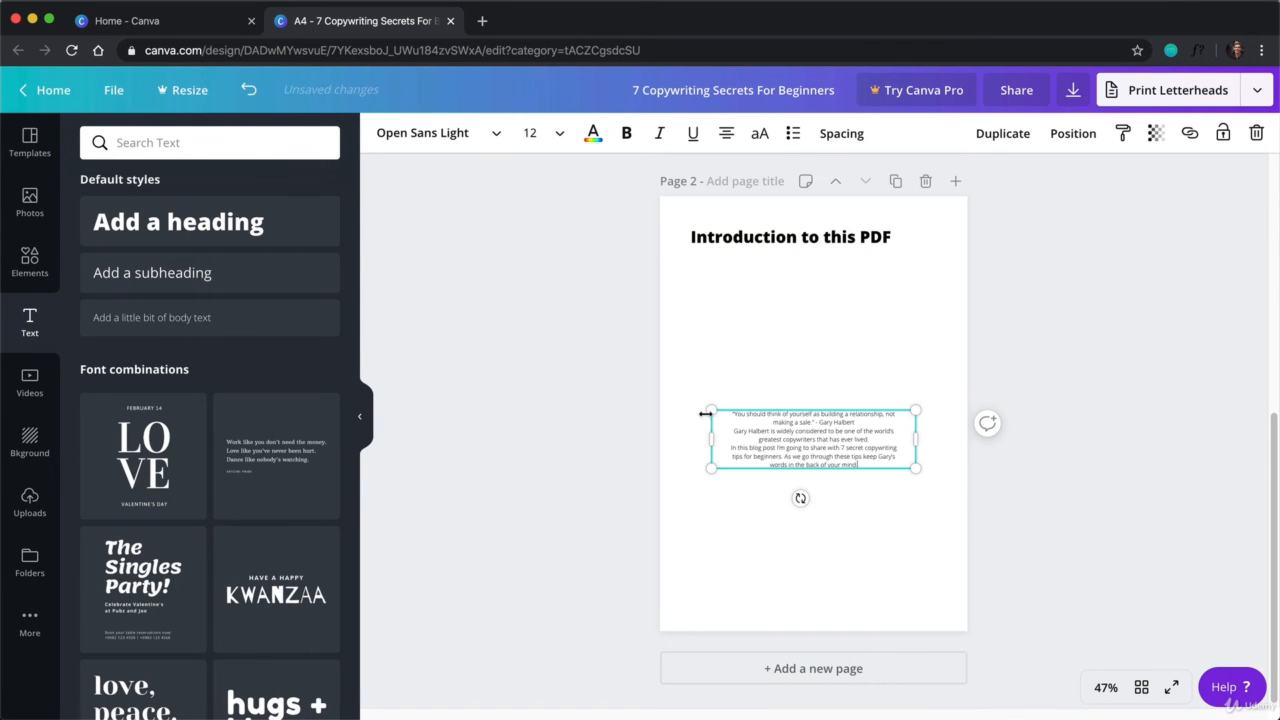
Enlarge the introduction text box to nearly the page width and set all its text to font size 24
drag(710, 410, 688, 334)
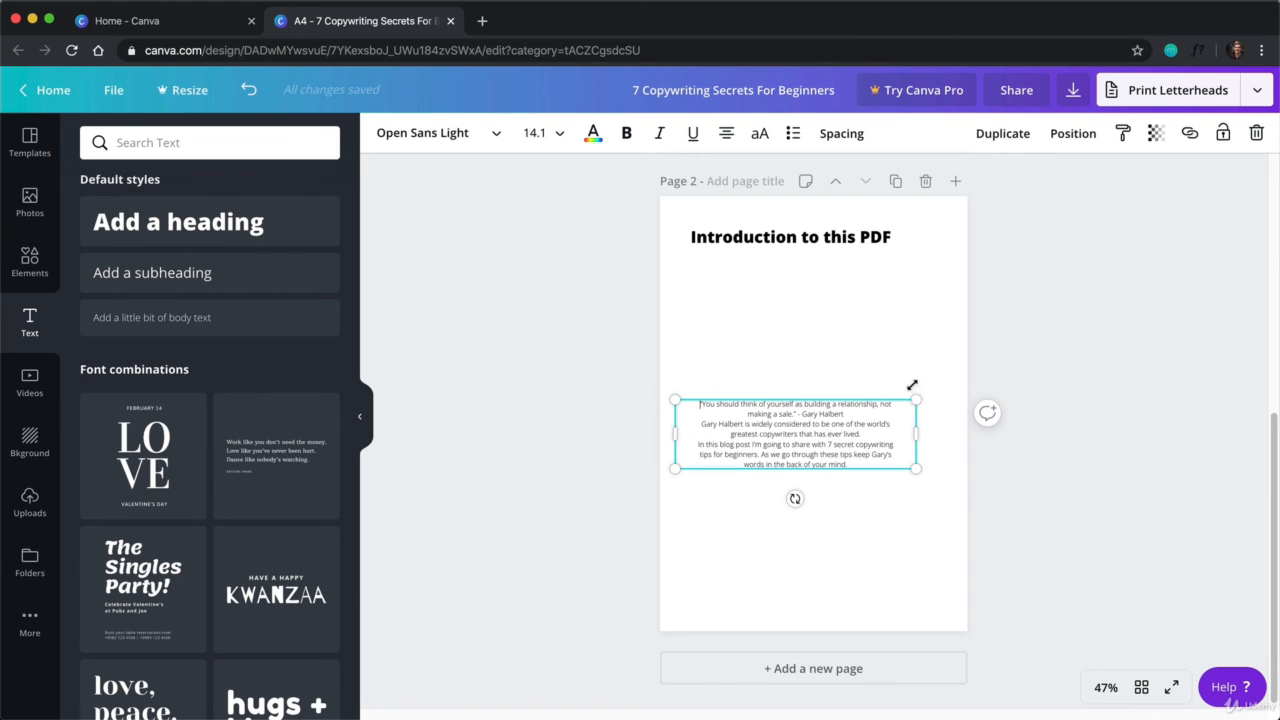
drag(914, 396, 911, 359)
triple_click(858, 430)
key(super+a)
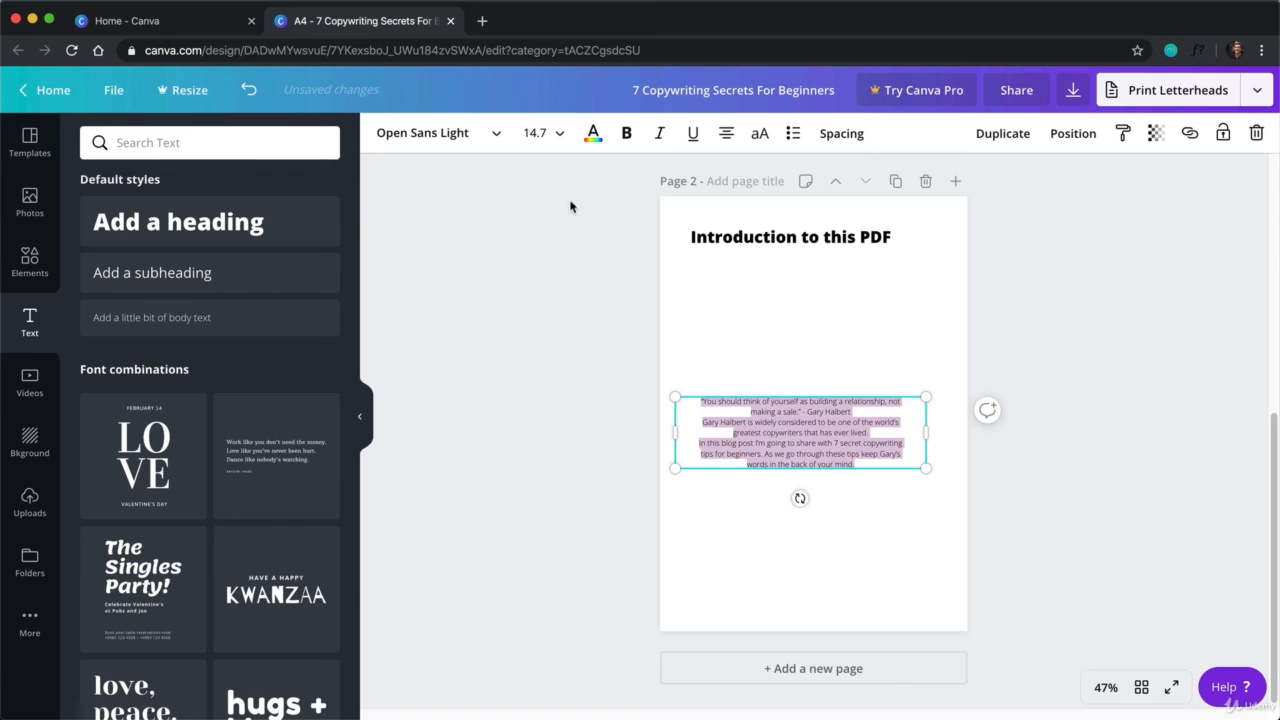
click(535, 133)
click(540, 442)
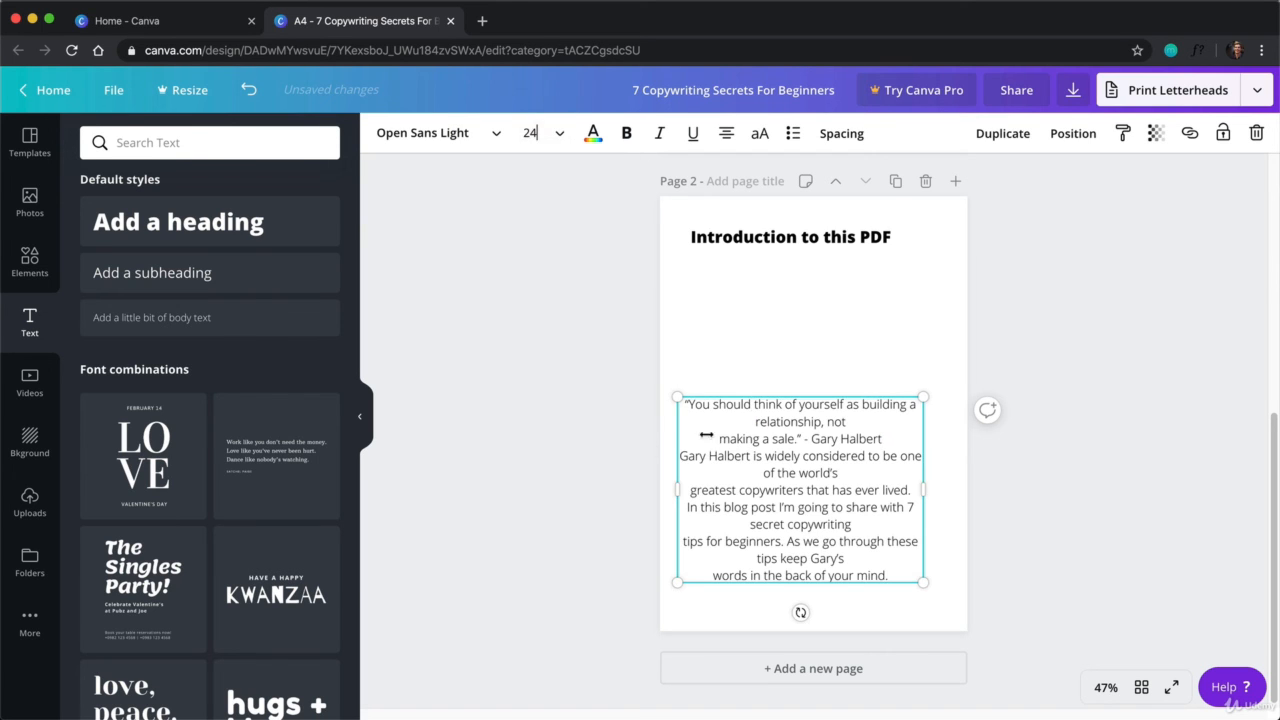
Place the introduction text directly below the heading, flush with its start, and left-align all of it
click(752, 376)
drag(823, 471, 831, 337)
triple_click(803, 321)
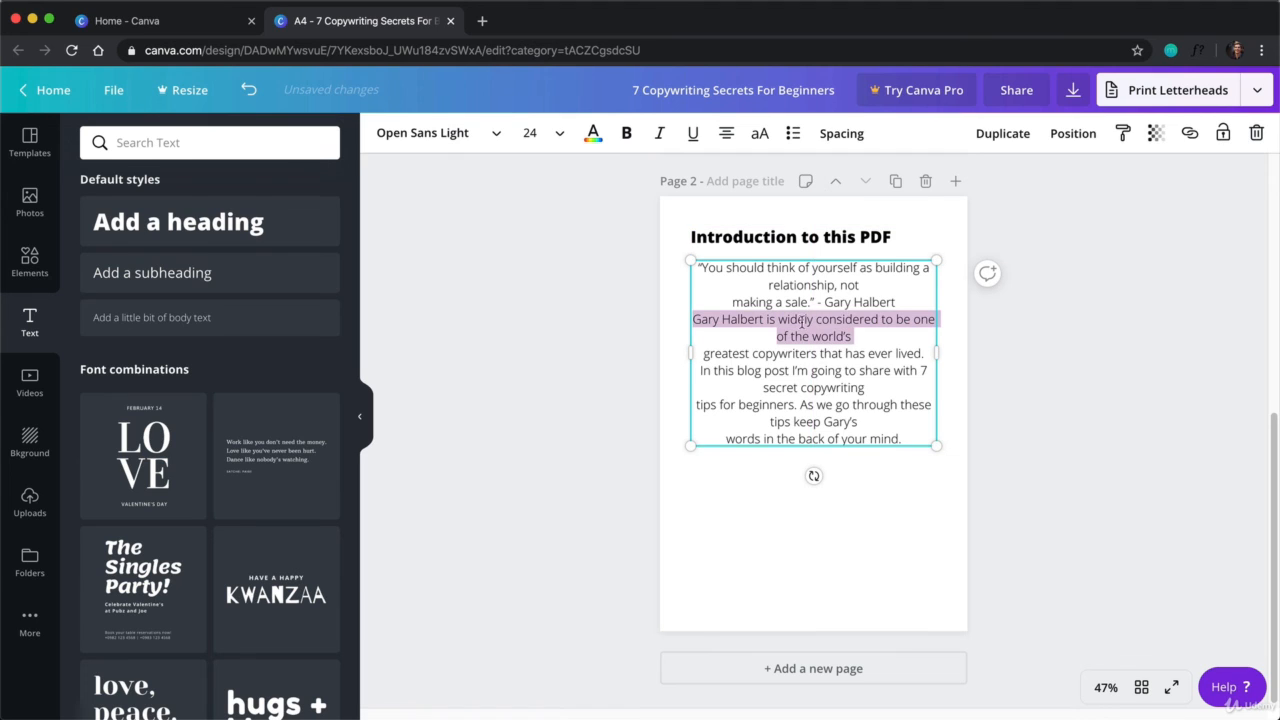
key(ctrl+a)
click(726, 133)
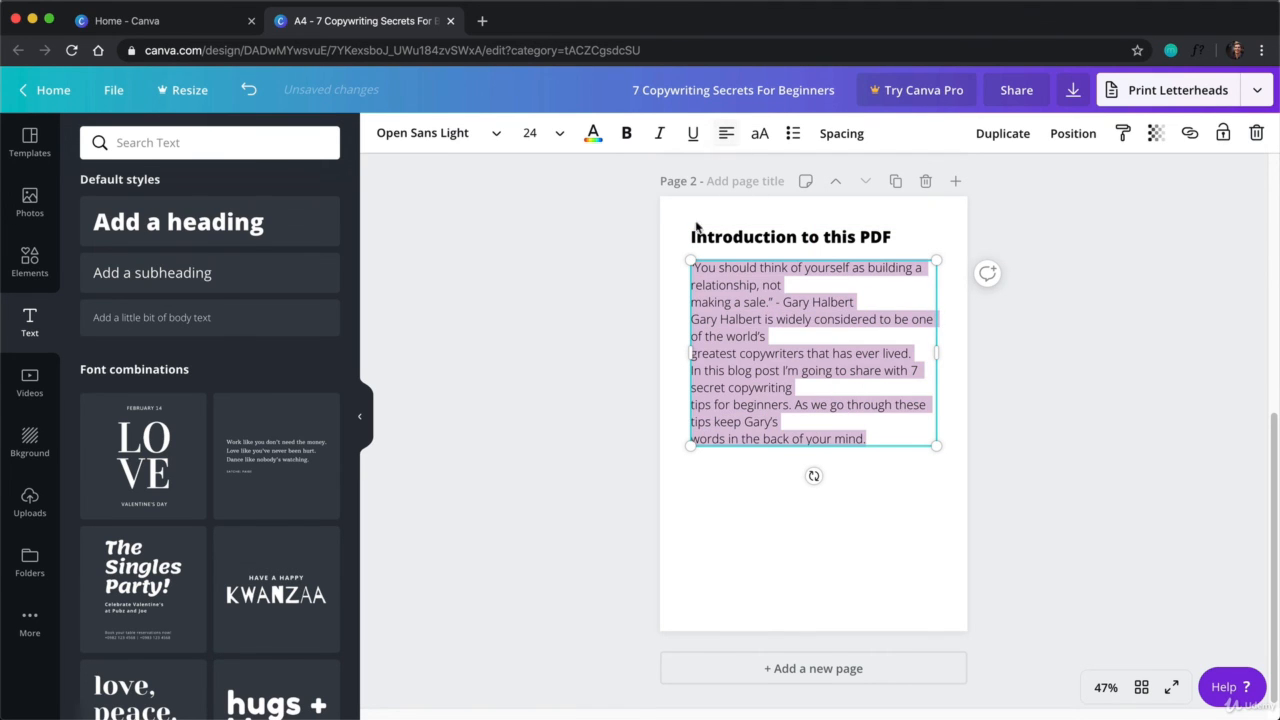
Put the opening quote's attribution on its own line, rejoin the broken quote, and add a blank line below the attribution
click(811, 302)
click(775, 302)
key(Return)
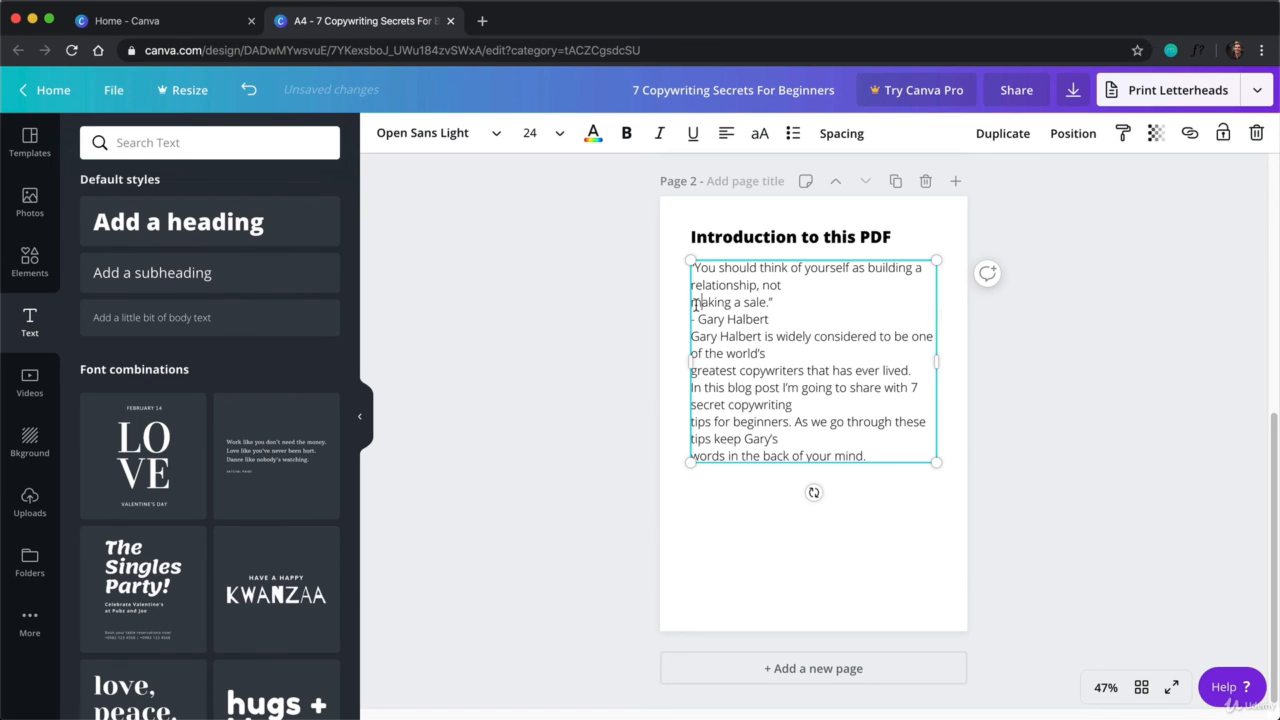
key(BackSpace)
click(776, 303)
key(Return)
Rejoin the broken lines of the paragraph about the world's greatest copywriters and add a blank line below it
click(692, 372)
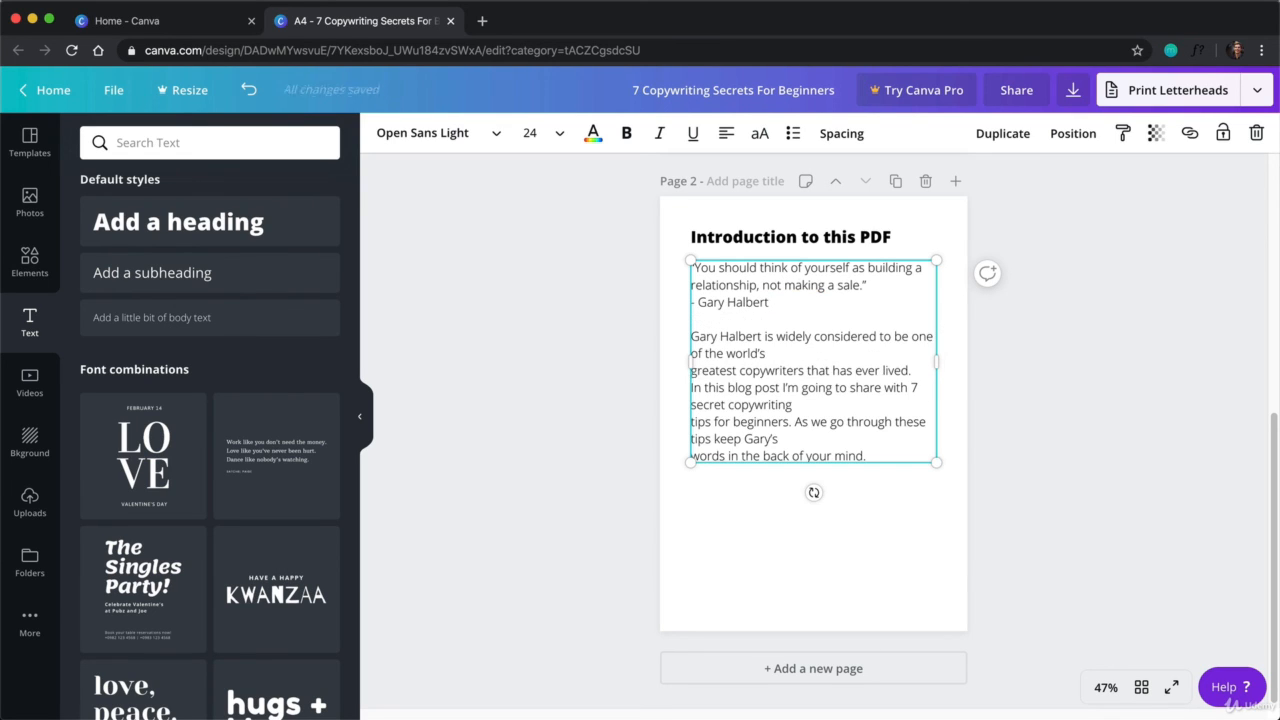
key(BackSpace)
click(759, 372)
key(Return)
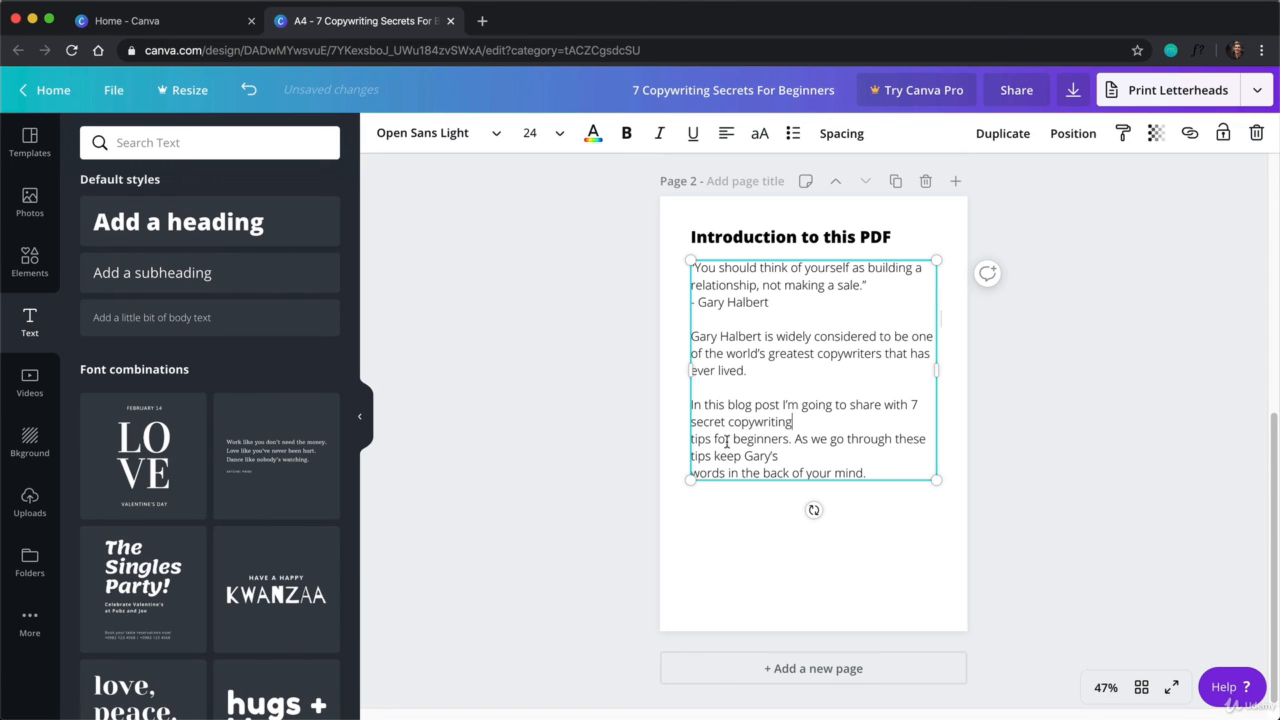
Rejoin the broken lines of the "In this blog post" paragraph and split off "As we go through these tips" as its own paragraph after a blank line
click(692, 439)
key(BackSpace)
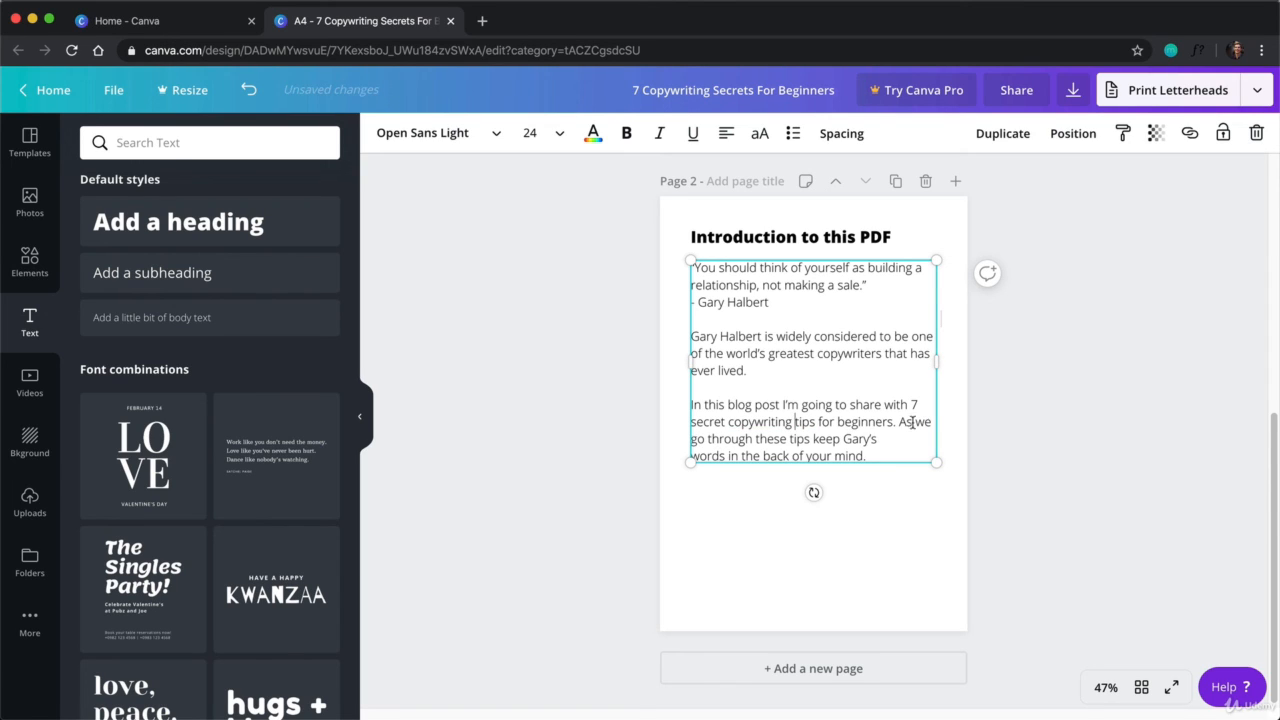
click(899, 421)
key(Return)
key(Return)
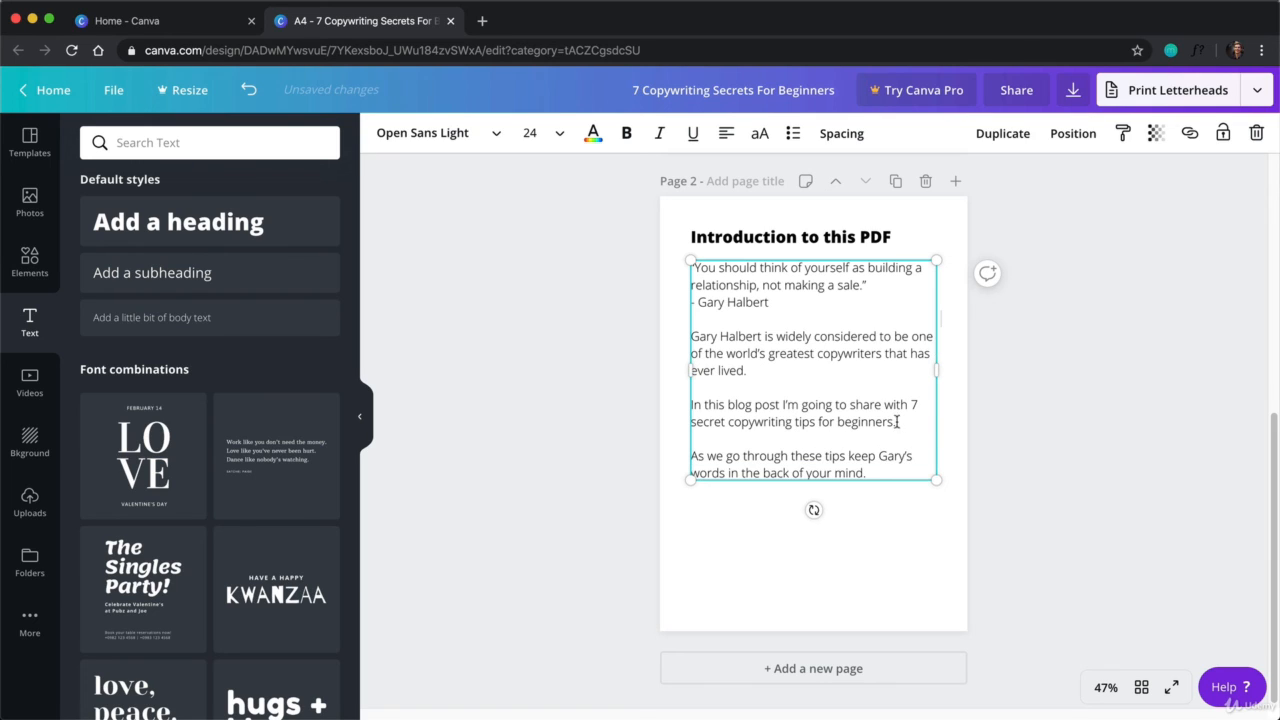
click(991, 440)
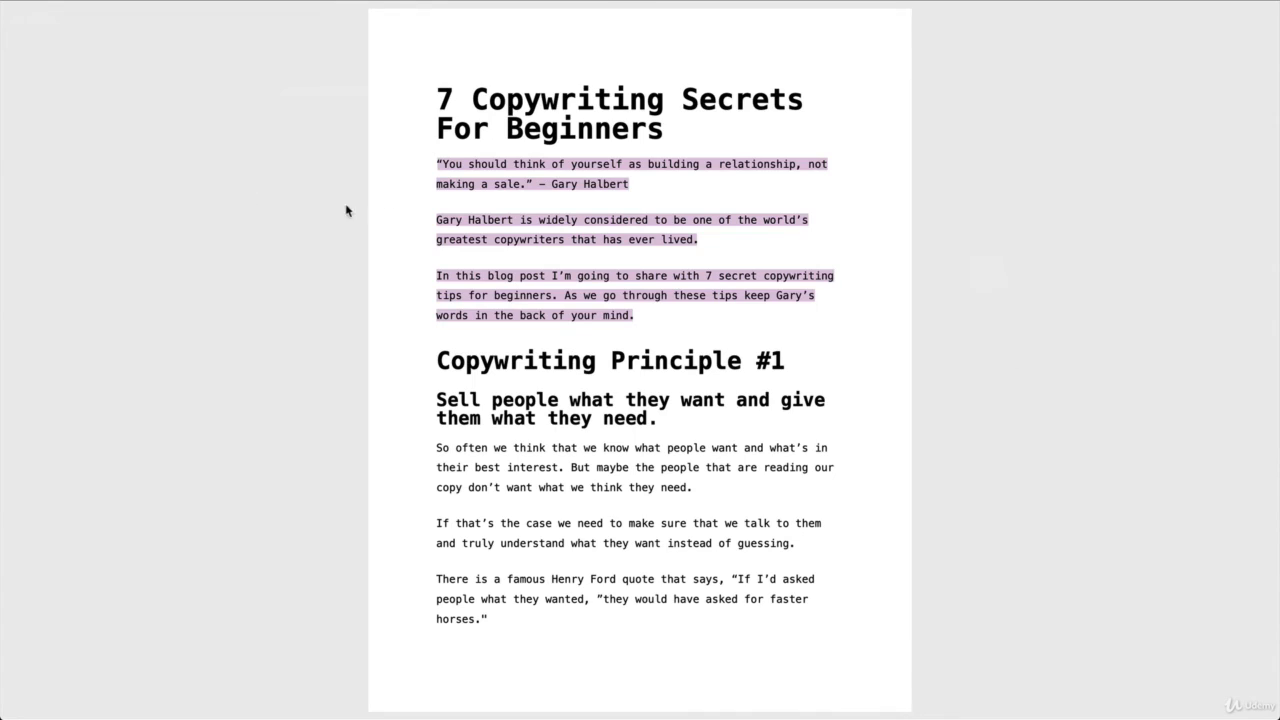
Compare the introduction text with the source document and review the design's cover and second page
click(487, 219)
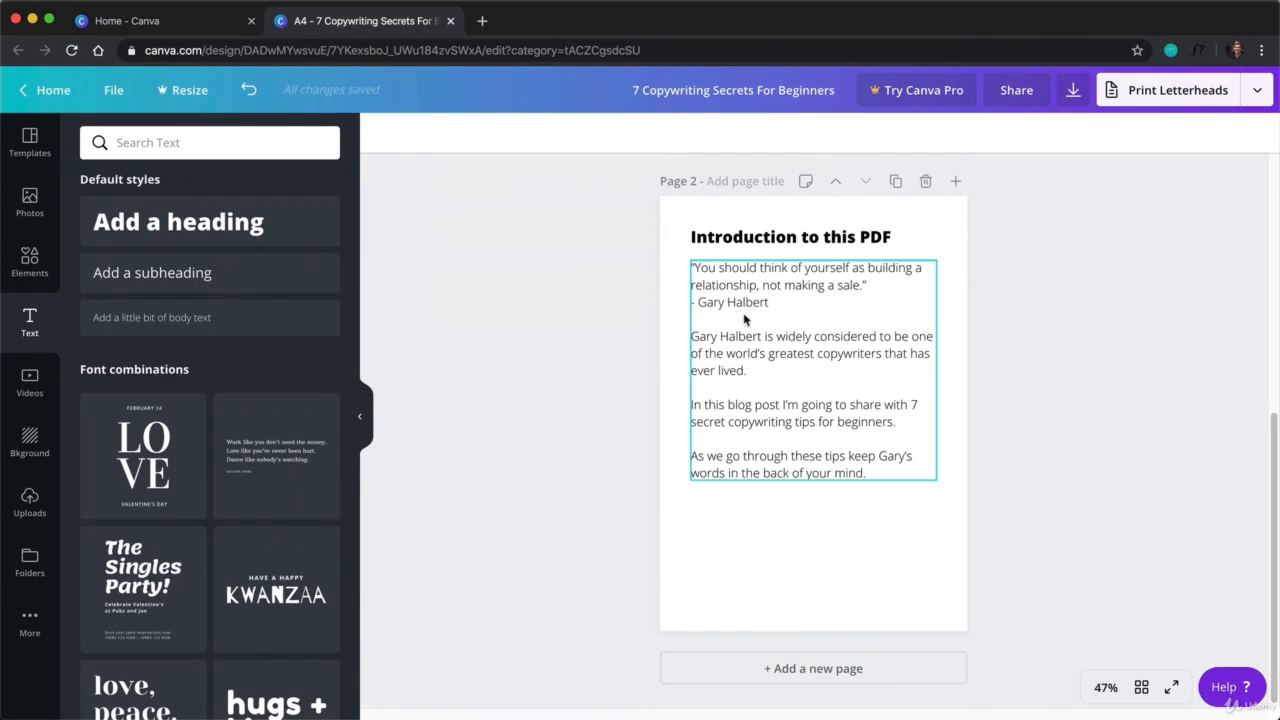
click(937, 326)
scroll(934, 331, up, 5)
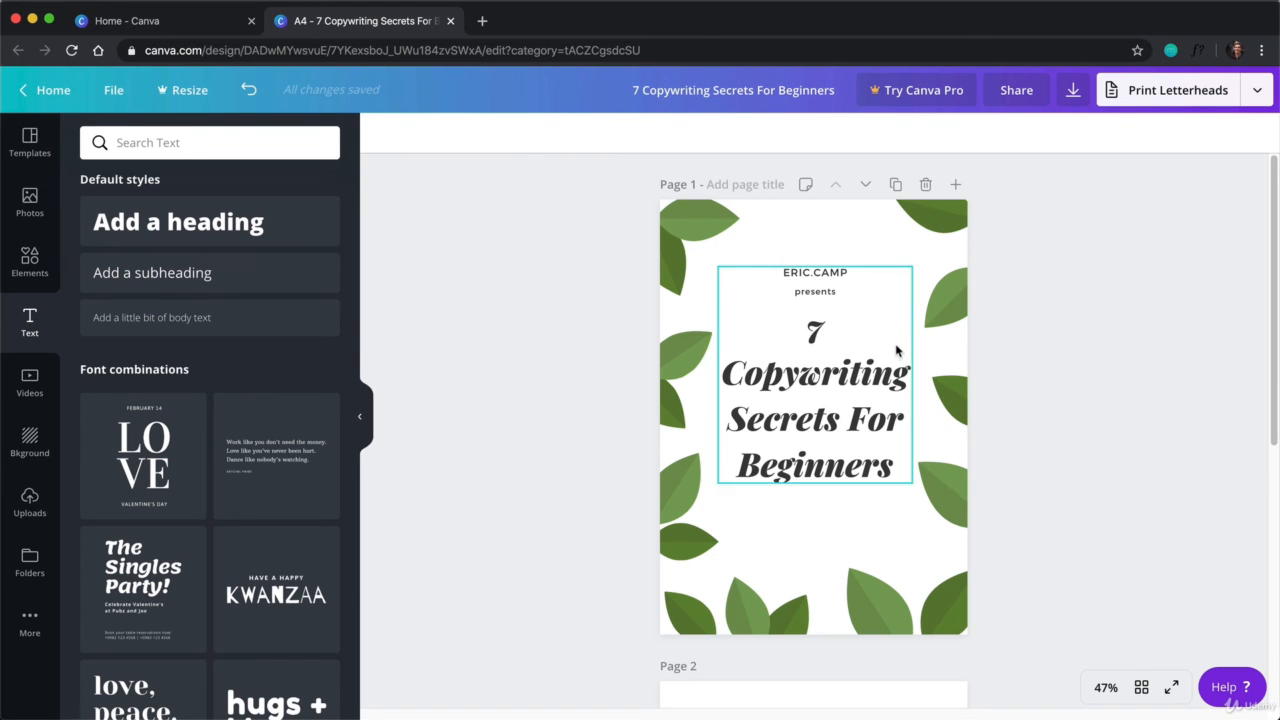
scroll(899, 353, down, 5)
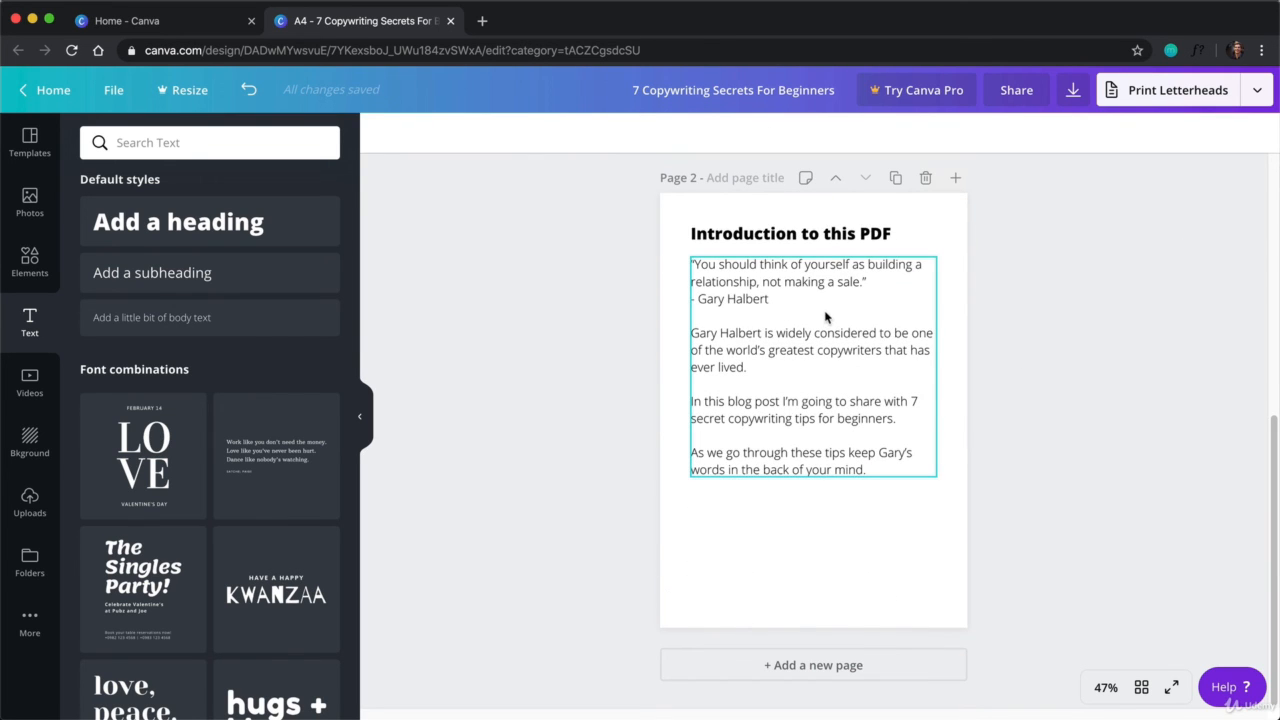
Download all pages of the design as a PDF Print file and dismiss the Canva Pro trial offer
click(1073, 95)
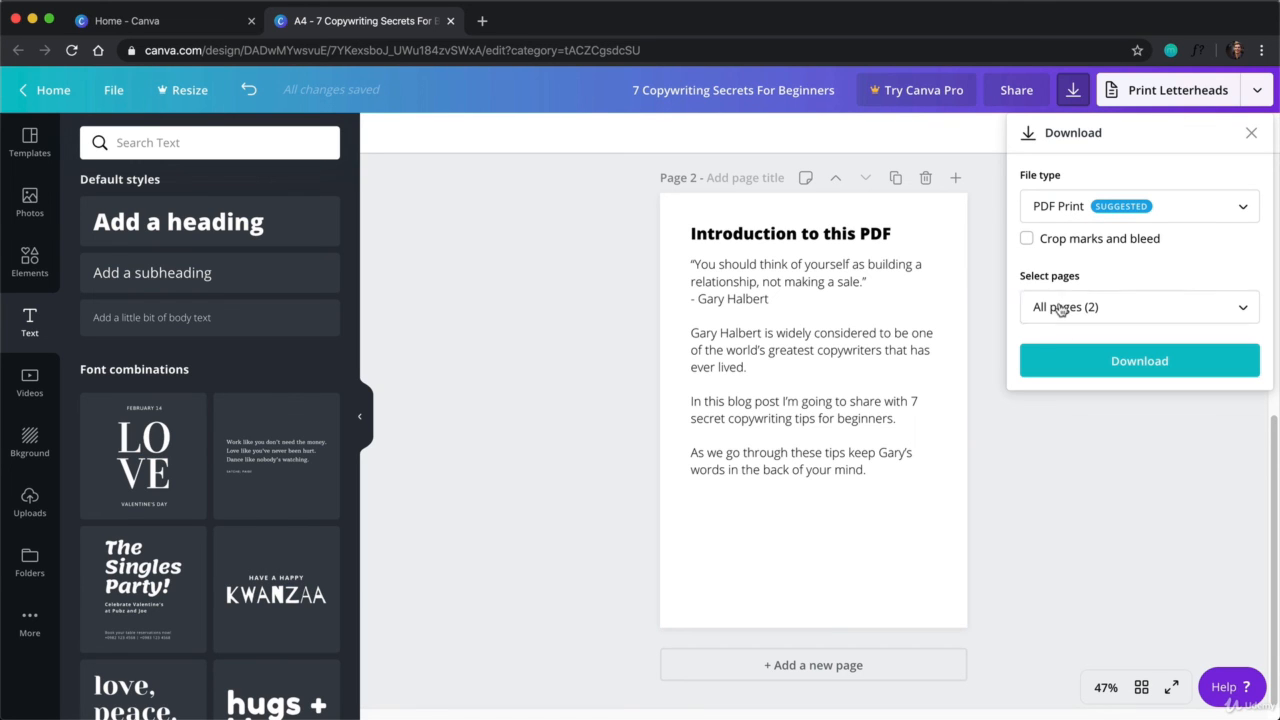
click(1165, 362)
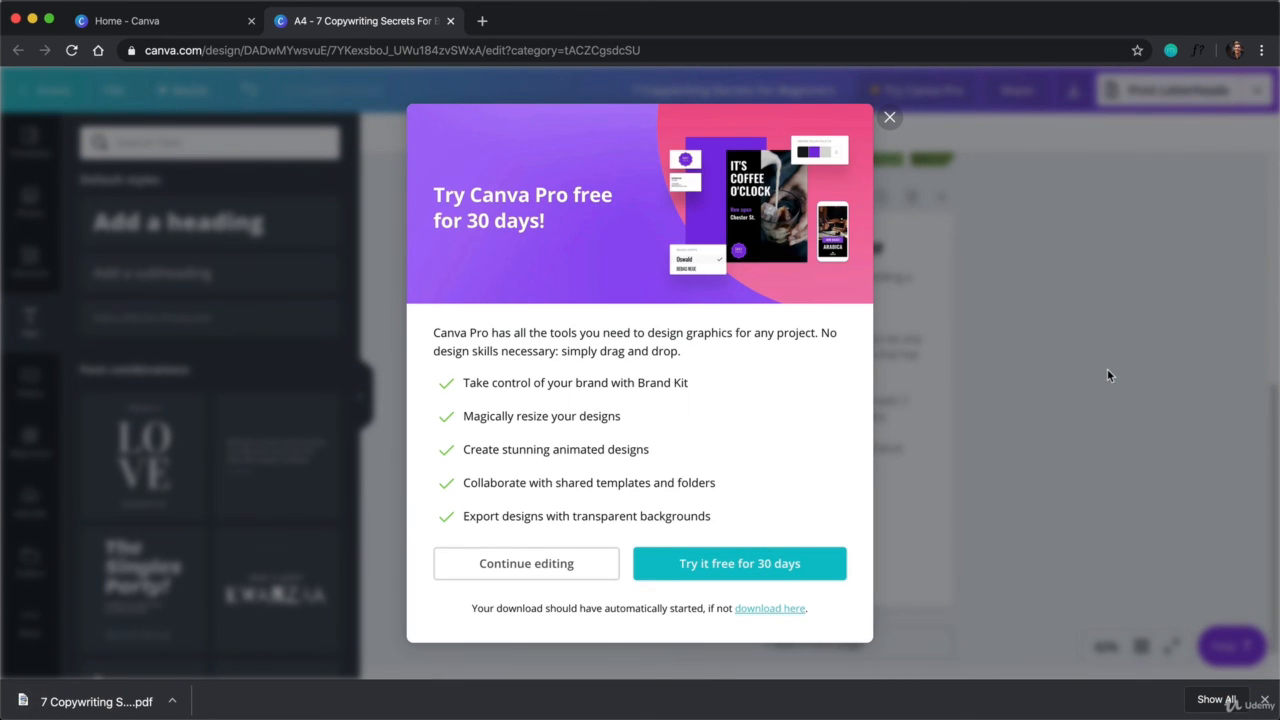
click(890, 117)
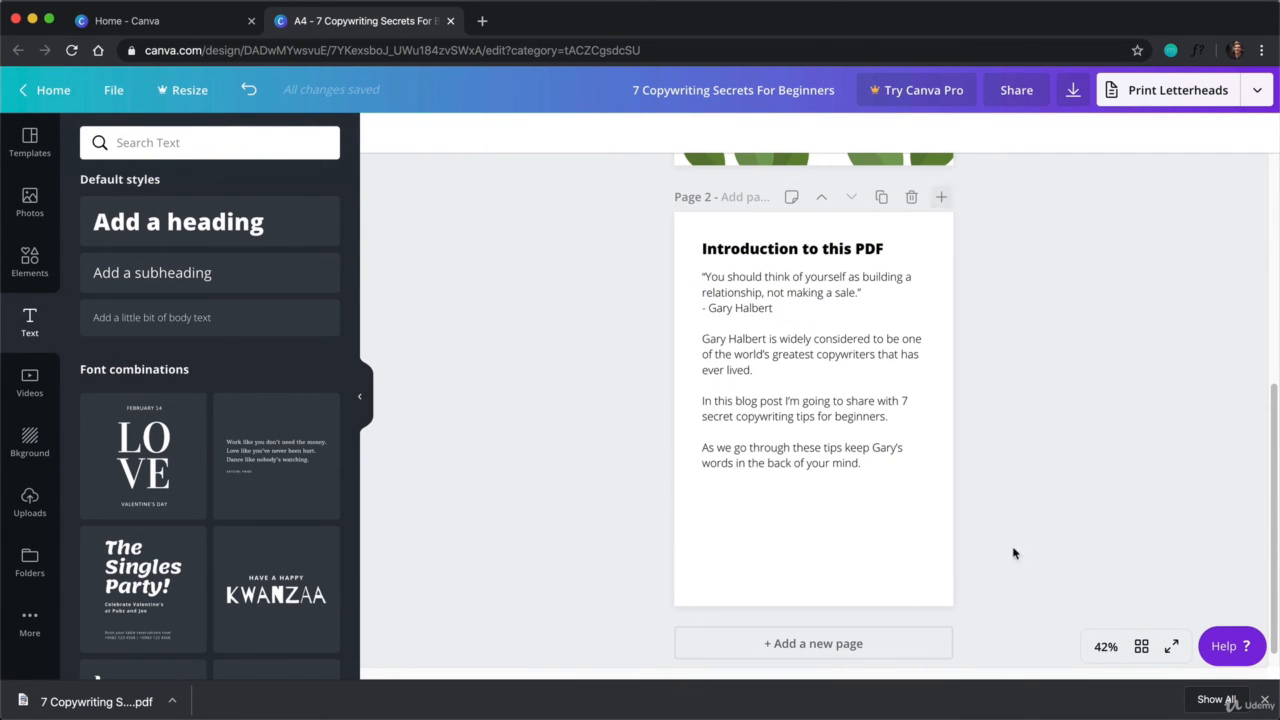
Open the downloaded PDF in an enlarged window to check its pages, and return to the design in Canva
click(1001, 718)
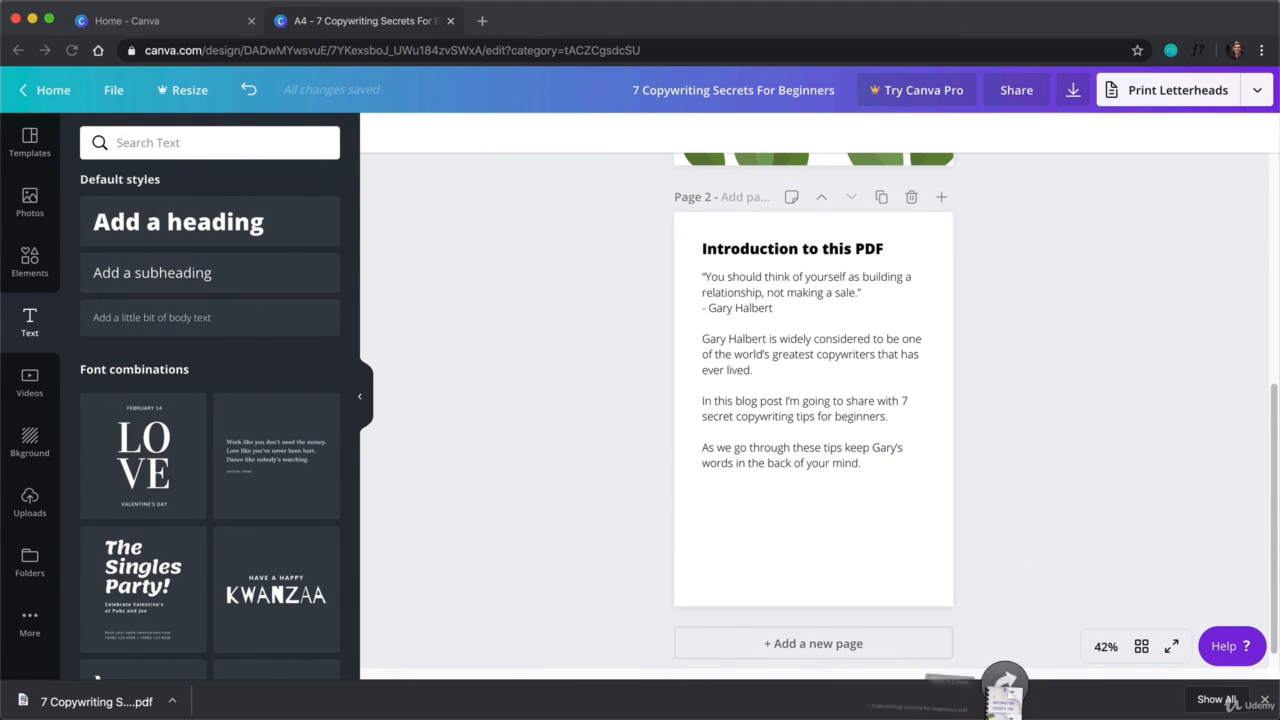
click(1006, 708)
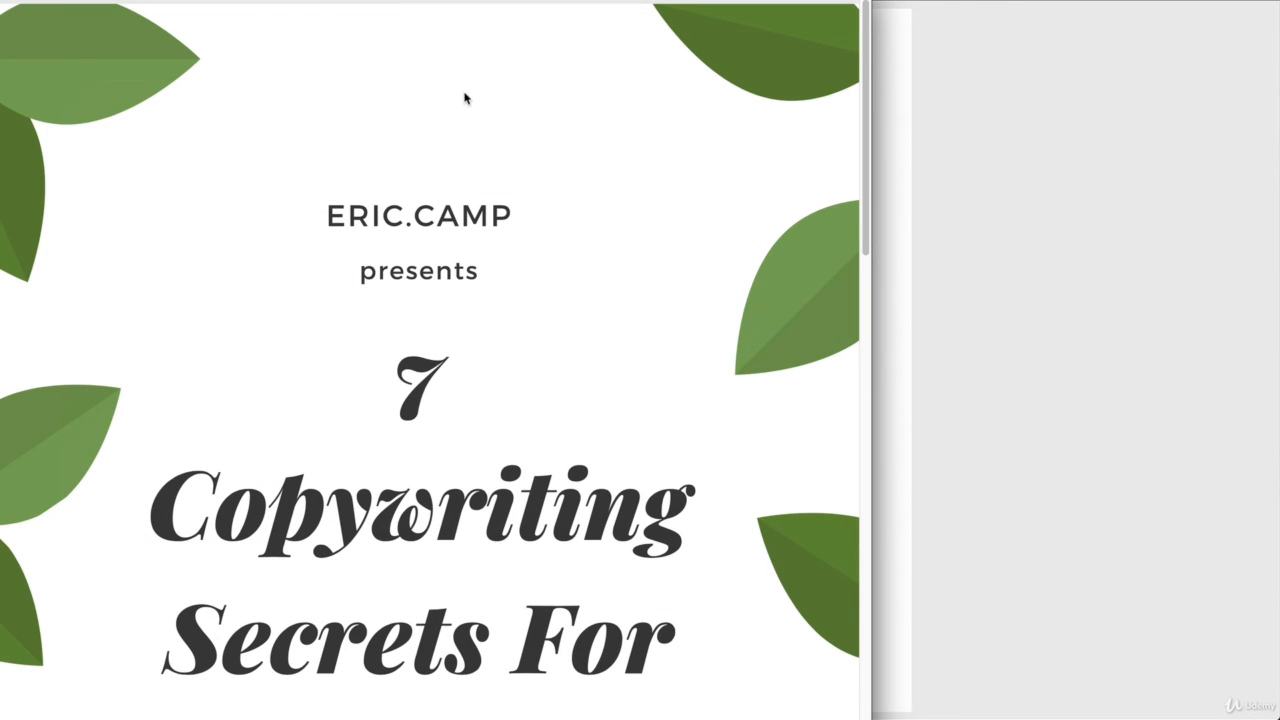
drag(374, 1, 1278, 70)
key(super+2)
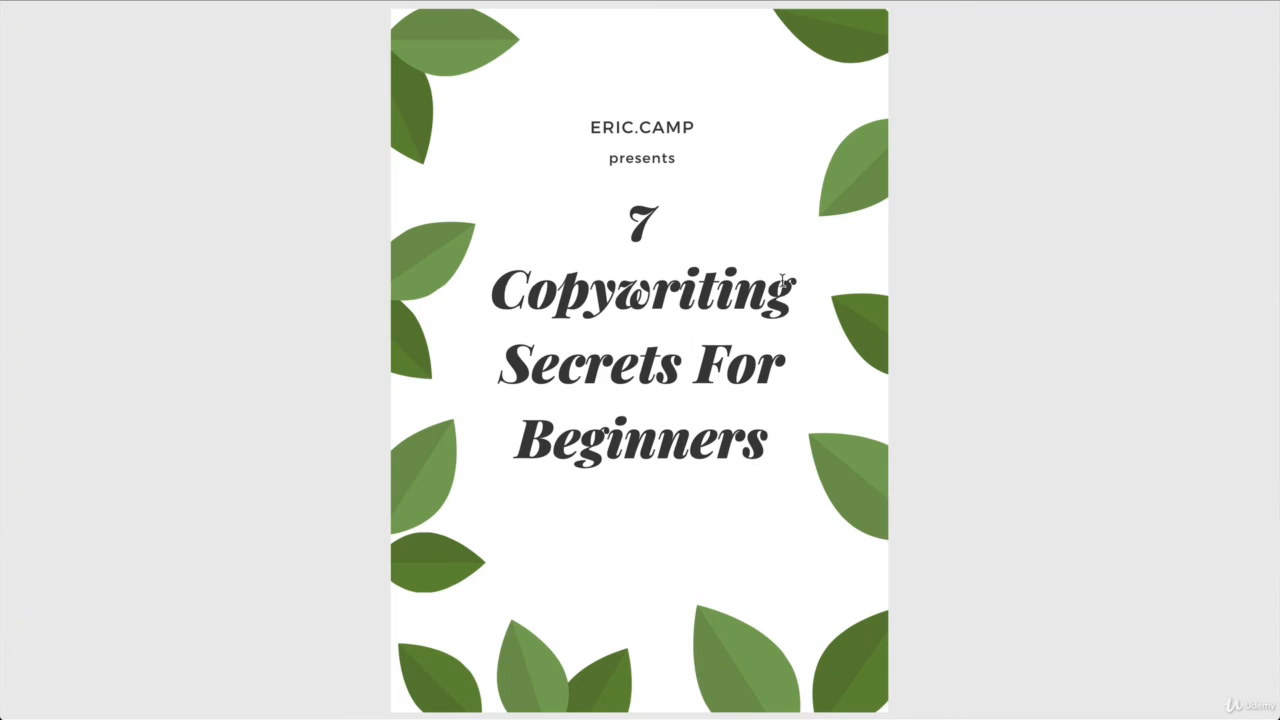
scroll(975, 363, down, 1)
scroll(973, 363, up, 1)
click(333, 719)
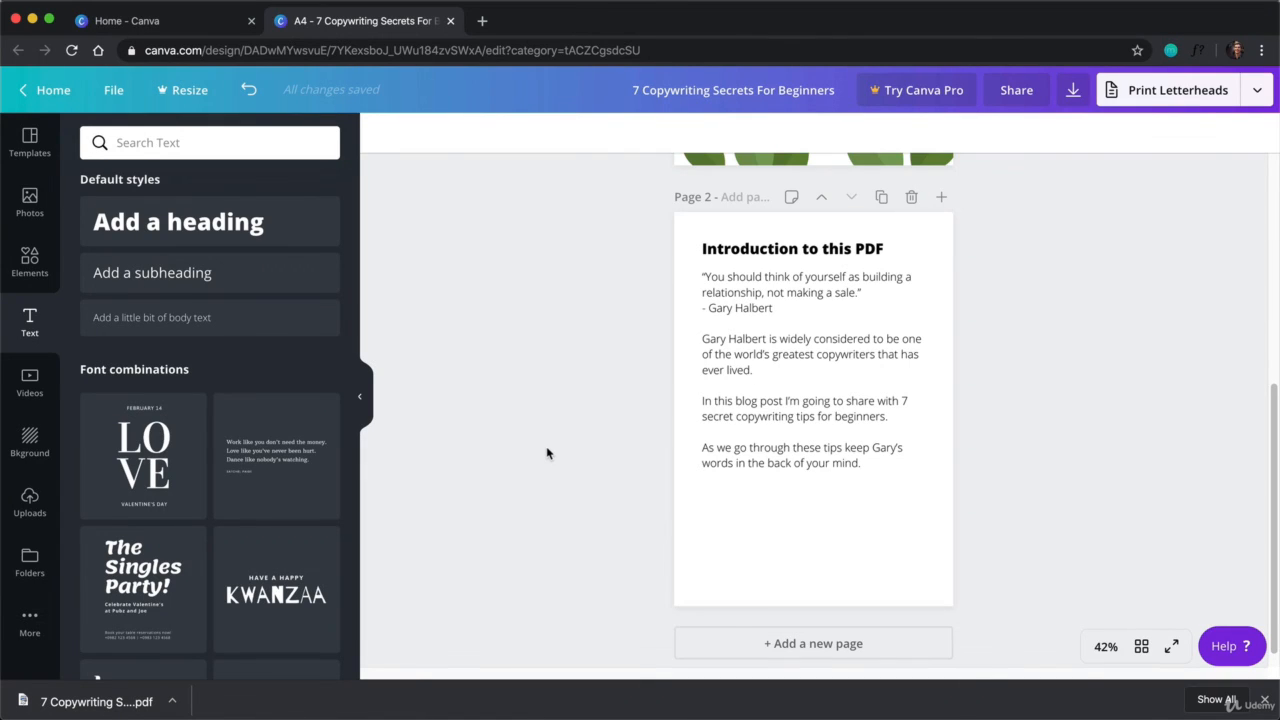